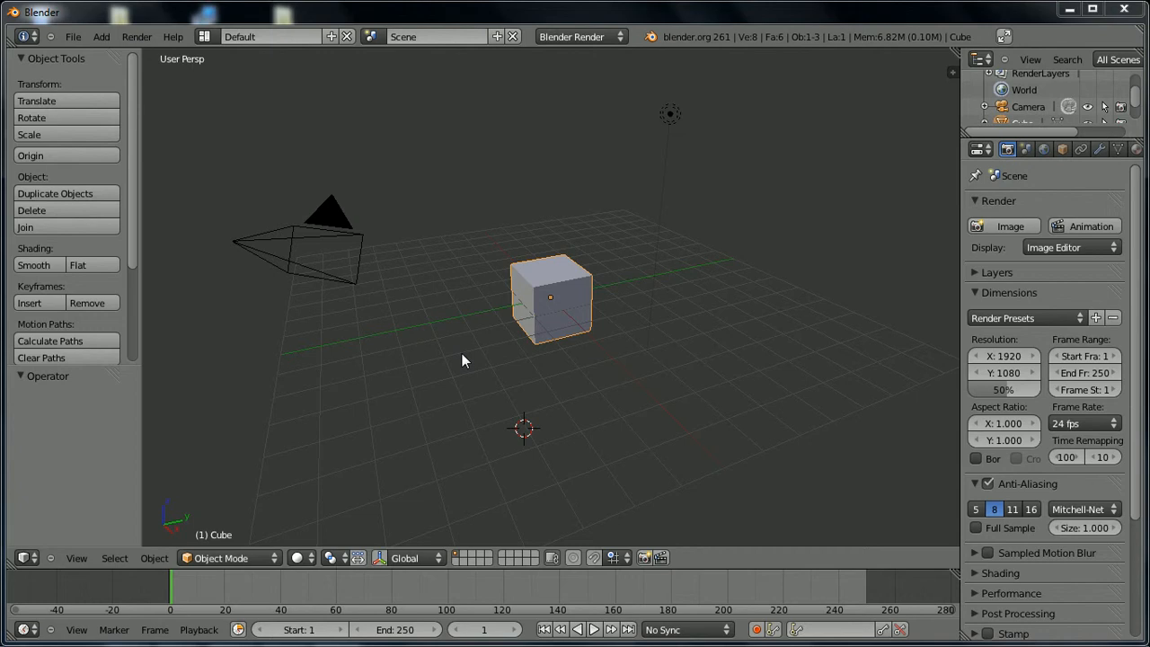
# - Switch the 3D view to the front orthographic view
pyautogui.click(524, 310)
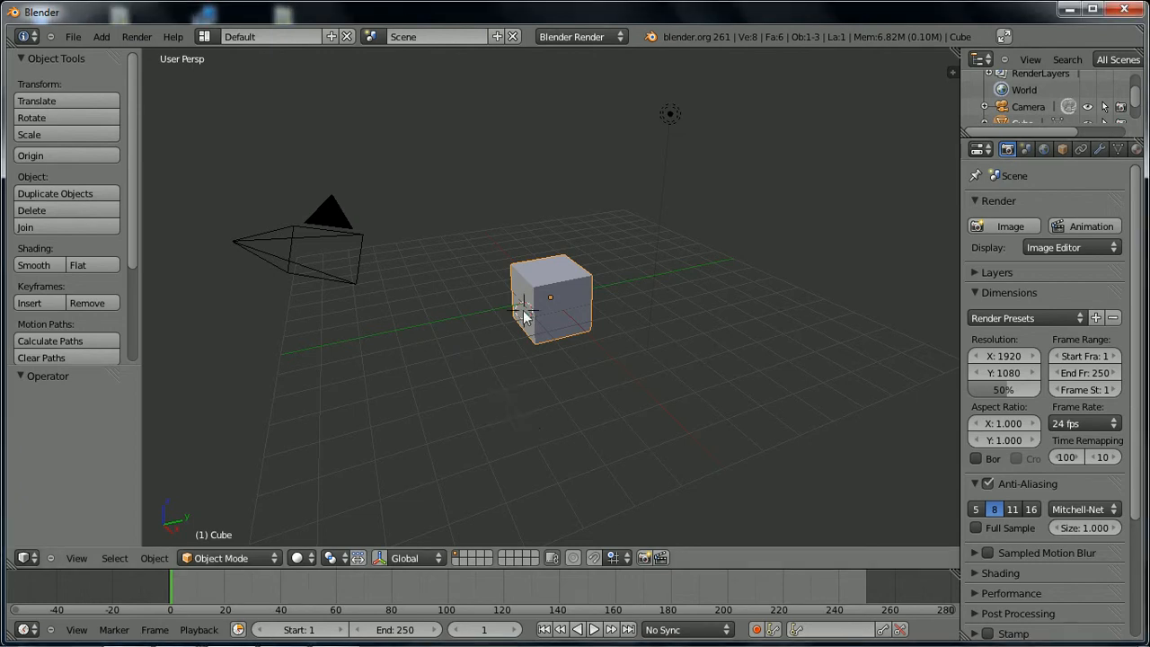
pyautogui.press('KP_1')
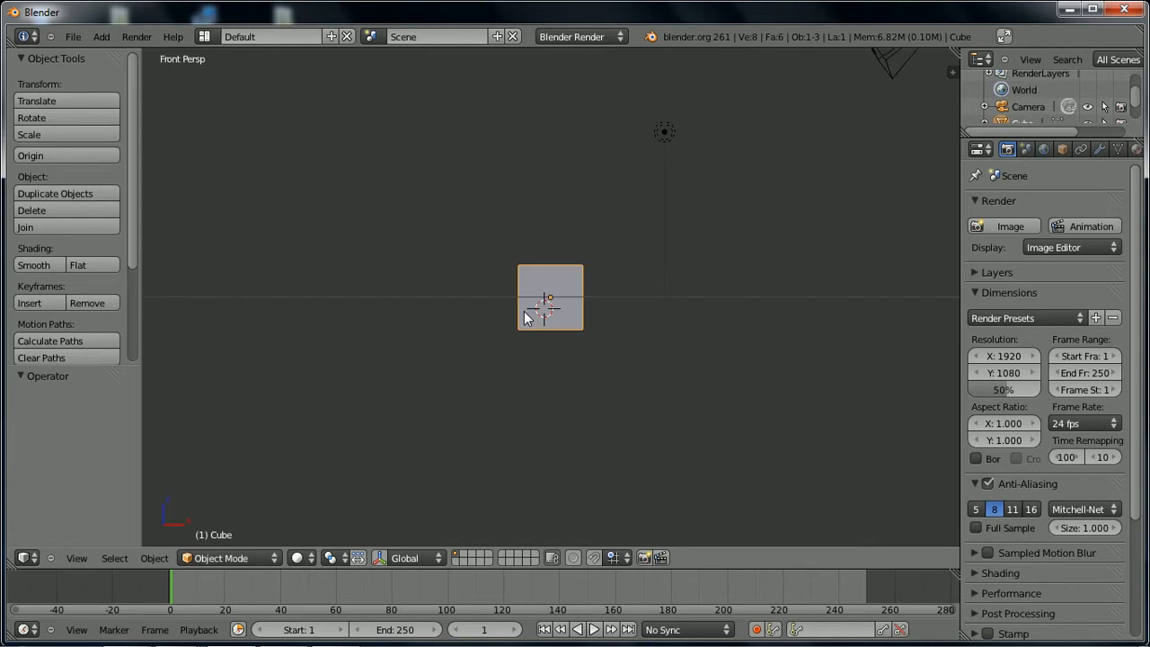
pyautogui.press('KP_5')
pyautogui.click(311, 147)
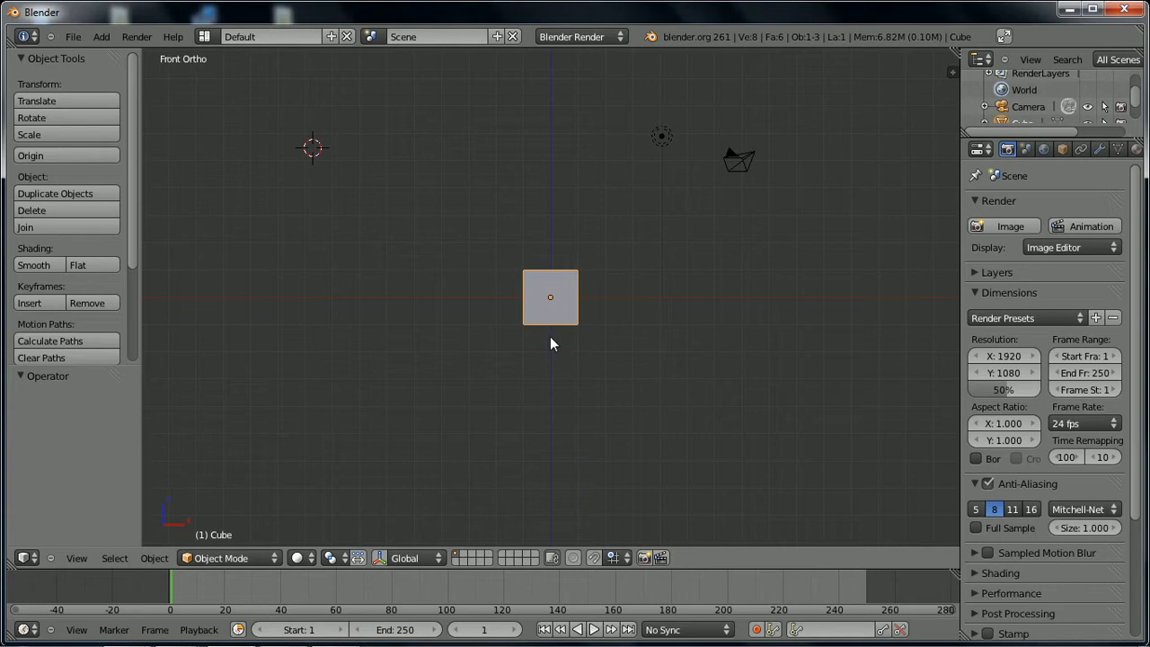
# - Delete the default cube and snap the 3D cursor to the center of the scene
pyautogui.press('x')
pyautogui.press('x')
pyautogui.click(472, 340)
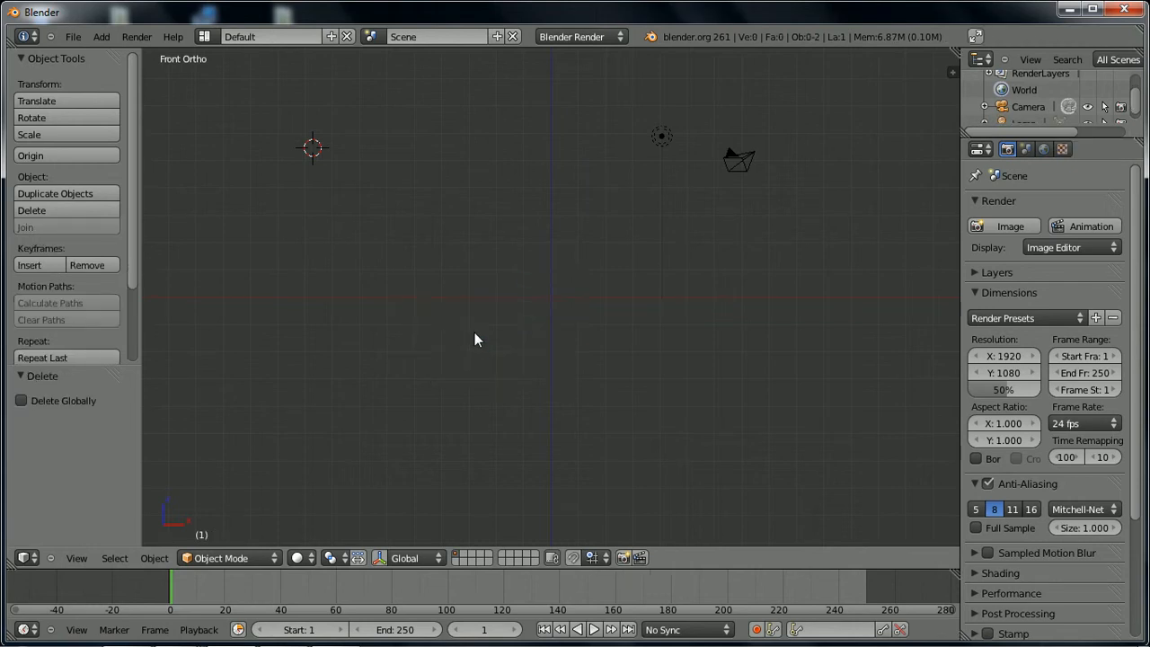
pyautogui.hotkey('shift', 's')
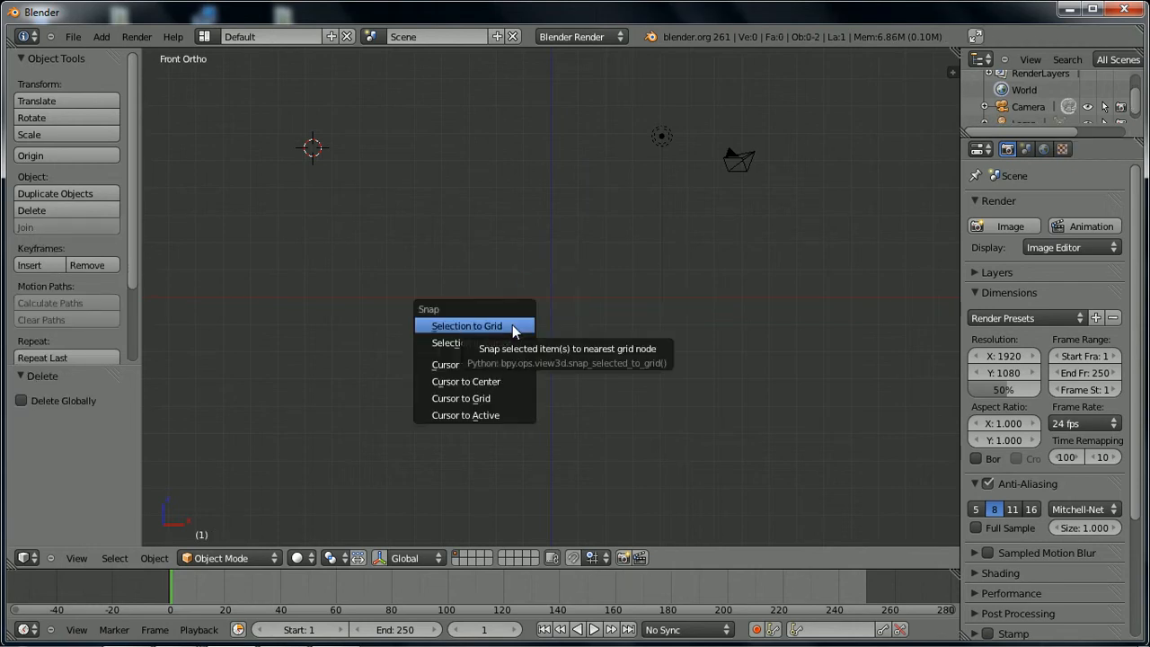
pyautogui.click(455, 385)
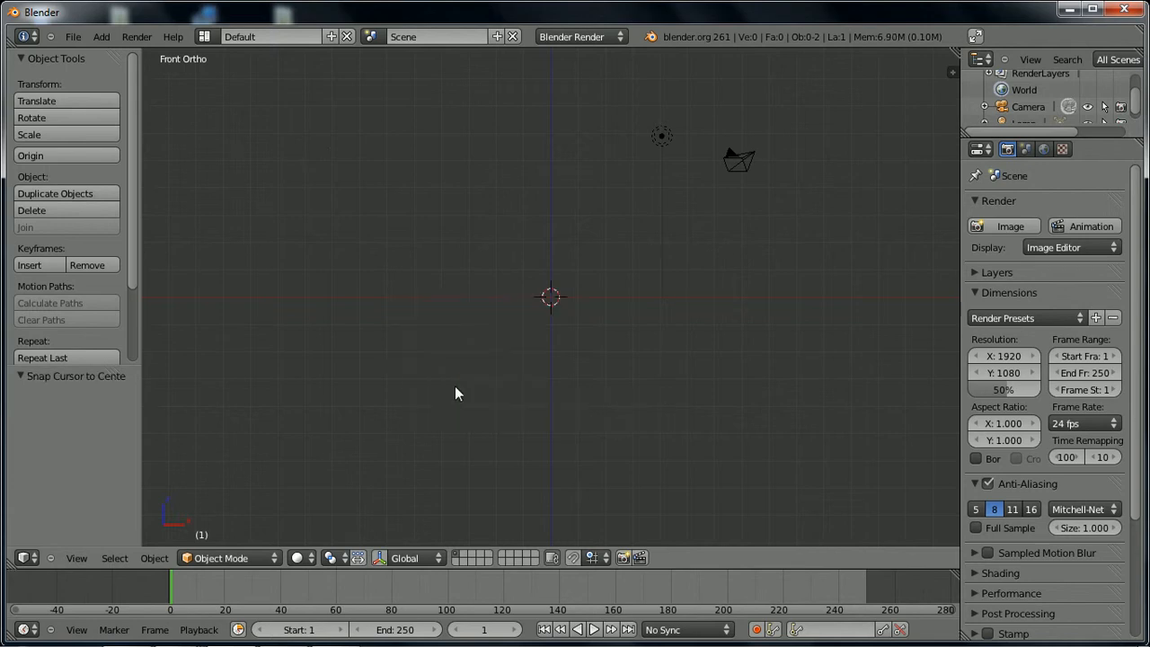
# - Show the view properties and enable background images with their settings expanded
pyautogui.press('n')
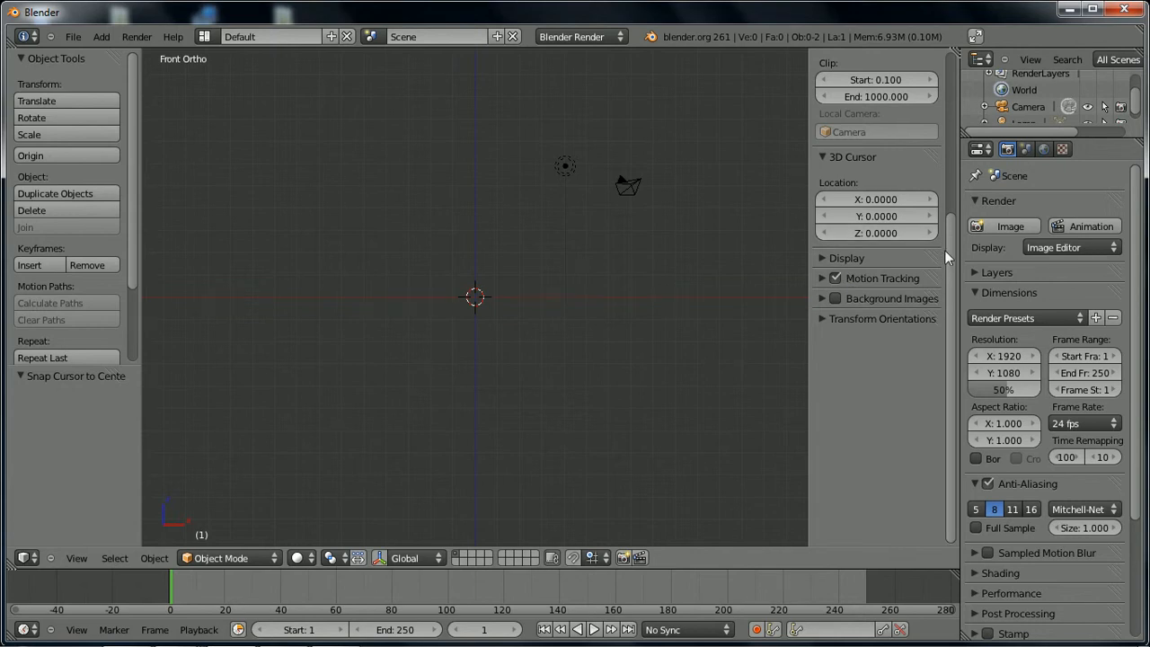
pyautogui.moveTo(951, 246)
pyautogui.mouseDown()
pyautogui.moveTo(963, 85)
pyautogui.moveTo(965, 269)
pyautogui.mouseUp()
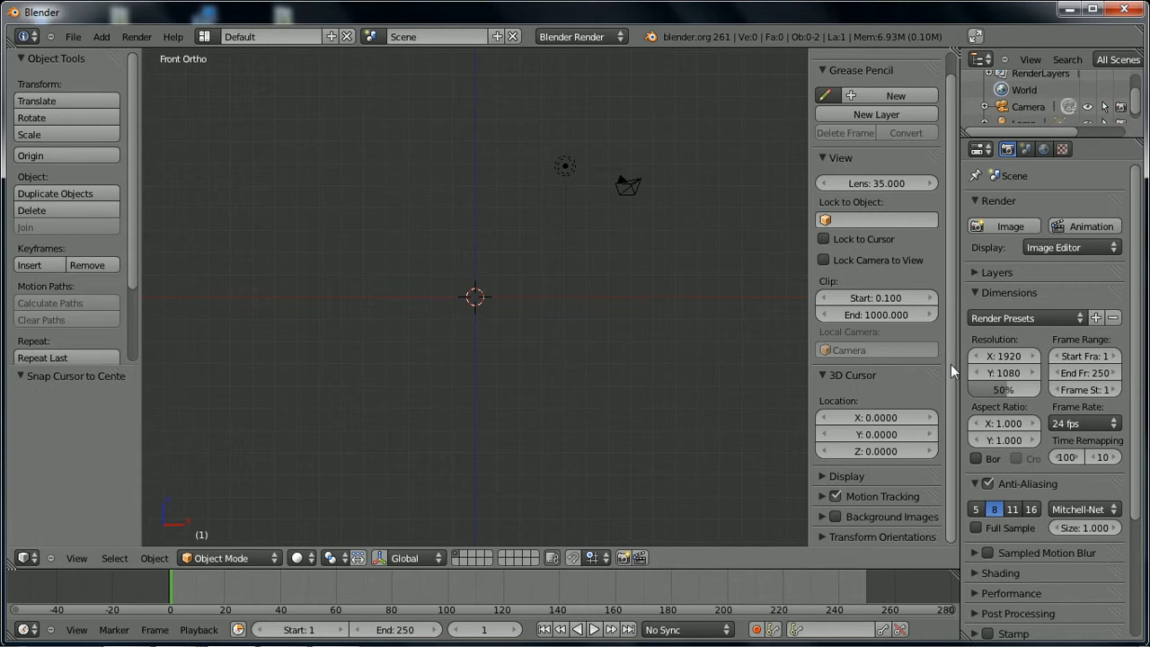
pyautogui.click(823, 520)
# - Load Android-Logo.jpg from the Desktop folder as the background image, browsing the files as thumbnails
pyautogui.scroll(-2, 950, 463)
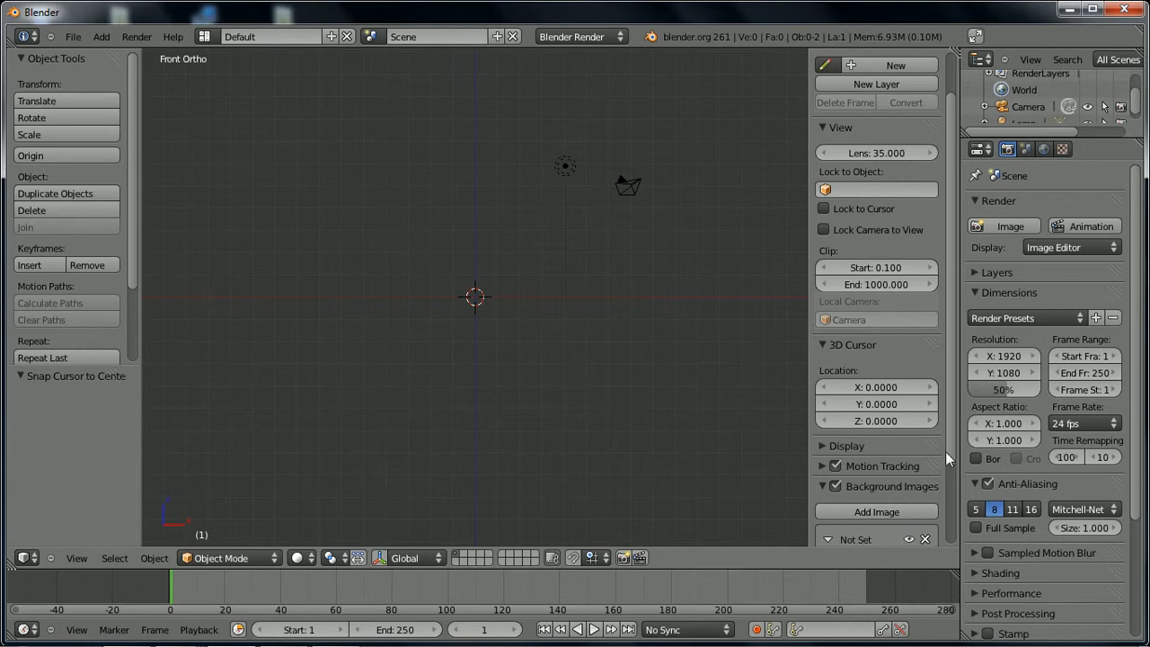
pyautogui.scroll(-3, 944, 466)
pyautogui.click(899, 507)
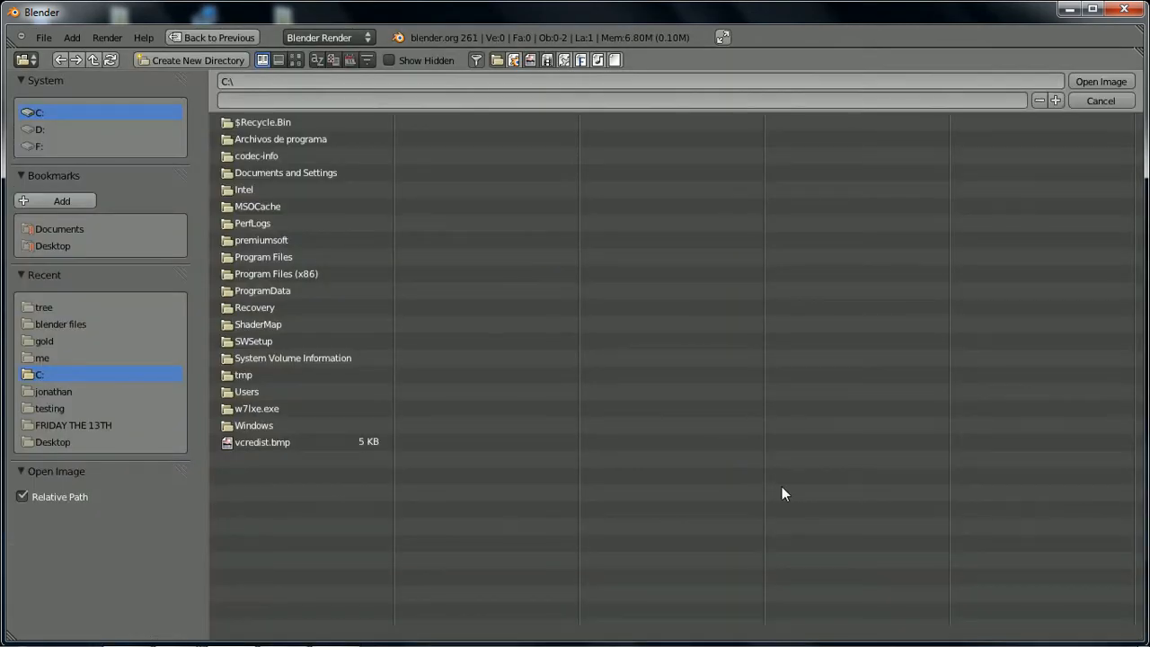
pyautogui.click(53, 241)
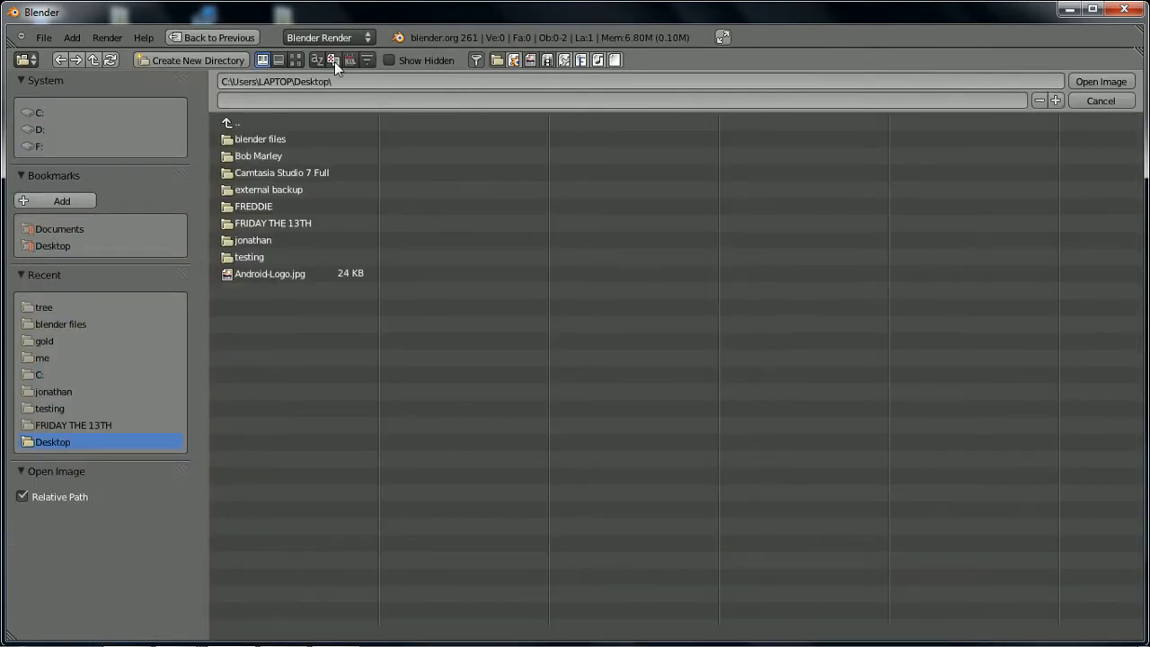
pyautogui.click(295, 59)
pyautogui.click(284, 260)
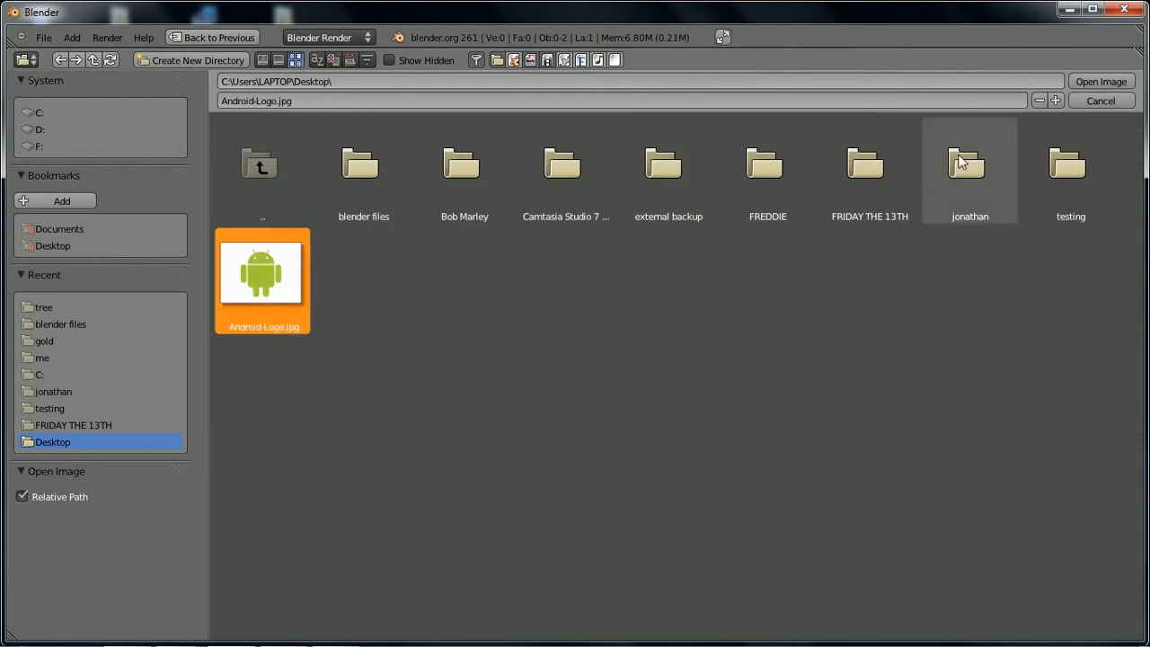
pyautogui.click(1088, 82)
# - Restrict the Android logo background image to the Front view axis and hide the view properties again
pyautogui.moveTo(674, 327); pyautogui.dragTo(656, 322, button='middle')
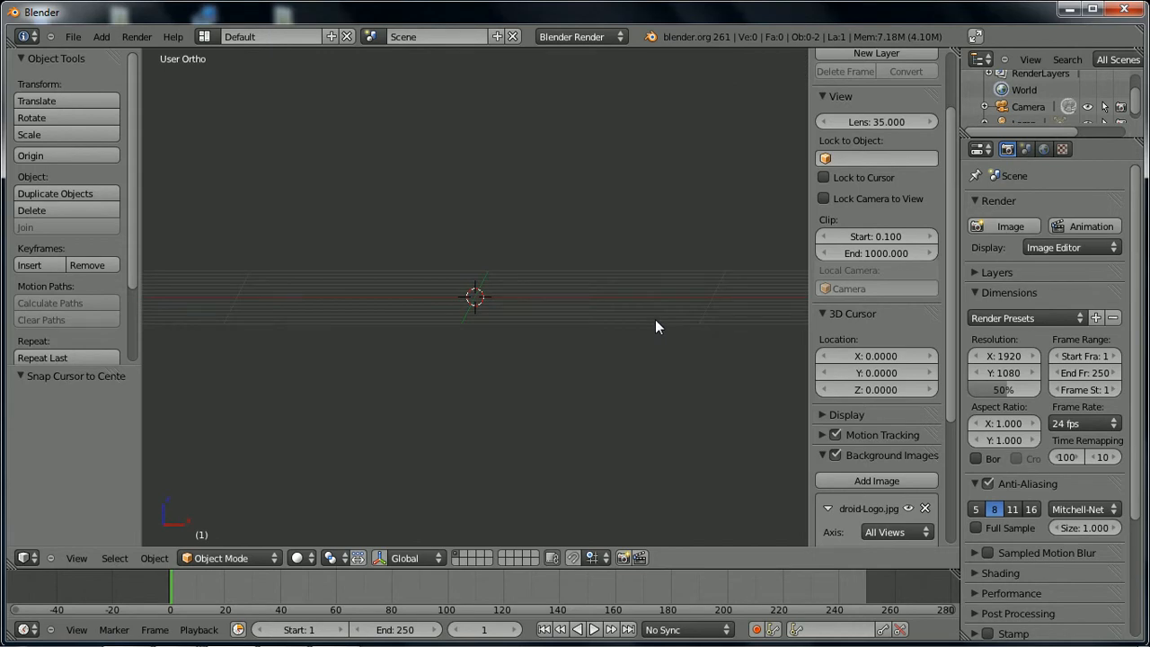
pyautogui.press('KP_1')
pyautogui.scroll(-2, 581, 339)
pyautogui.scroll(-4, 580, 341)
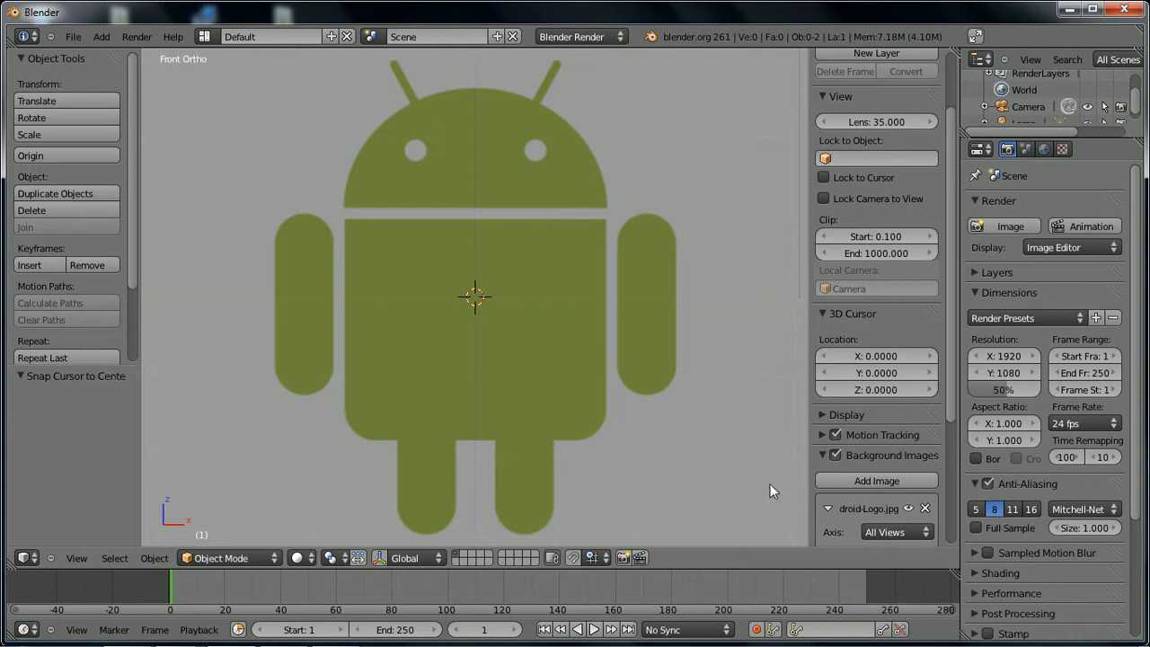
pyautogui.moveTo(950, 408); pyautogui.dragTo(944, 544)
pyautogui.scroll(3, 939, 543)
pyautogui.scroll(-3, 928, 531)
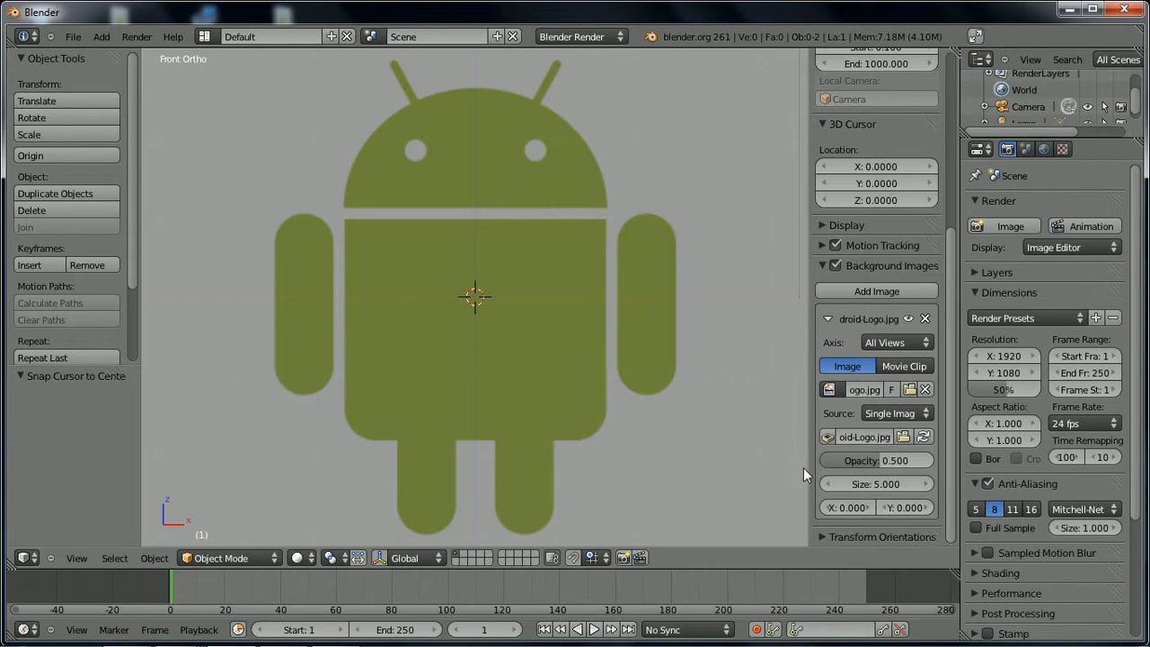
pyautogui.moveTo(814, 468); pyautogui.dragTo(787, 471)
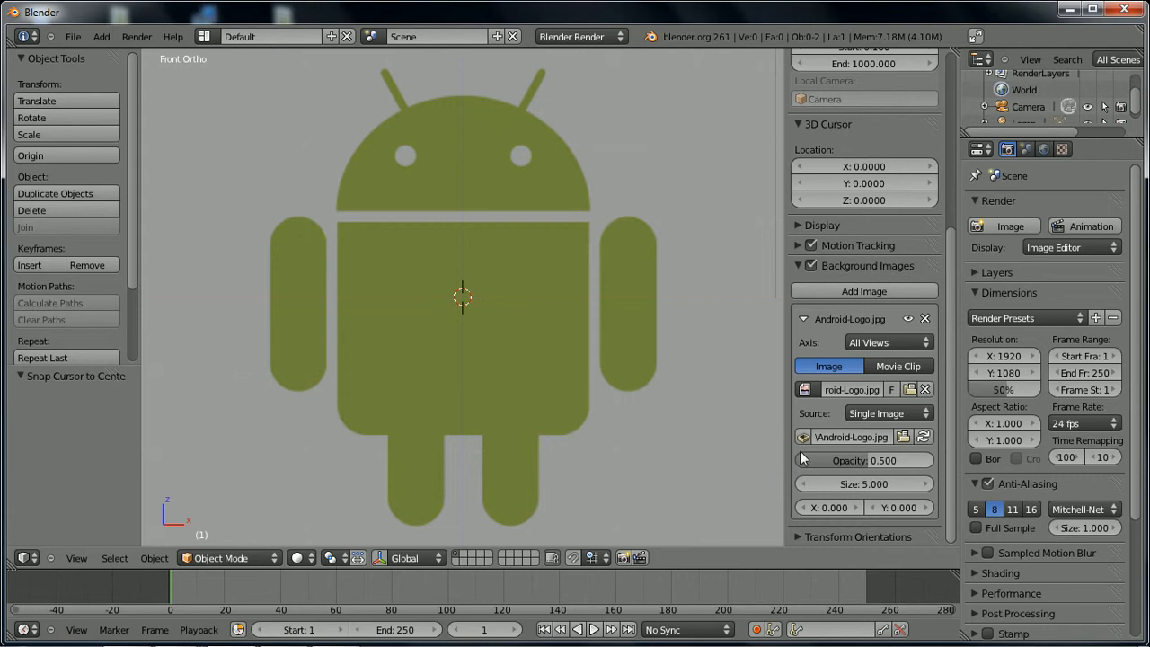
pyautogui.click(894, 342)
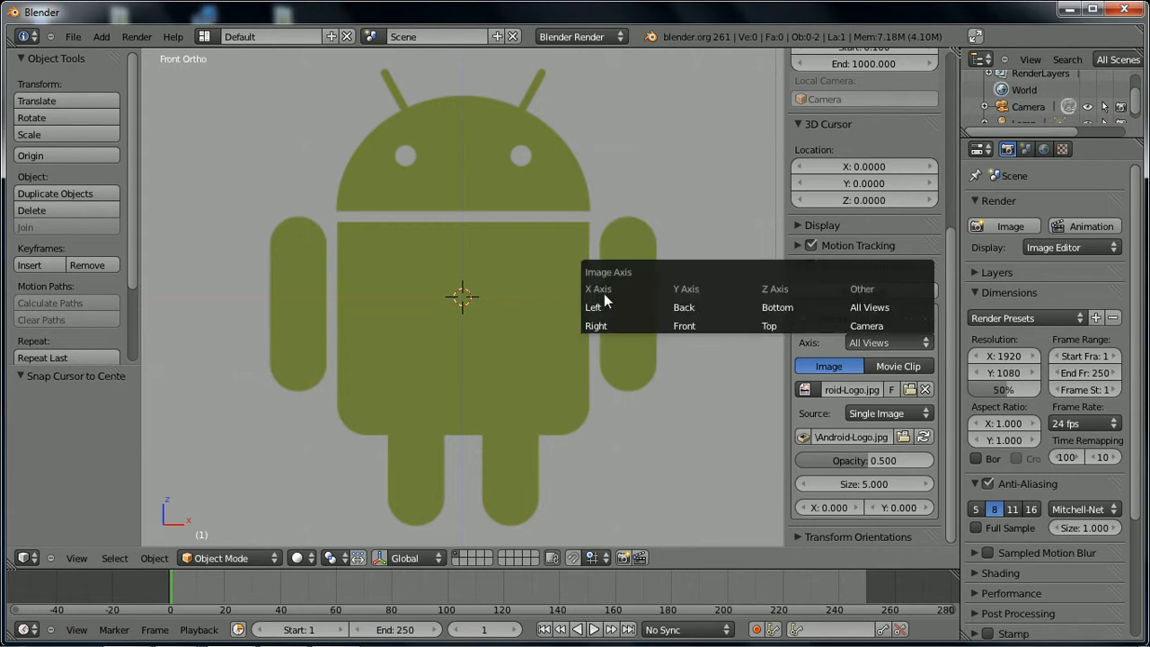
pyautogui.click(690, 323)
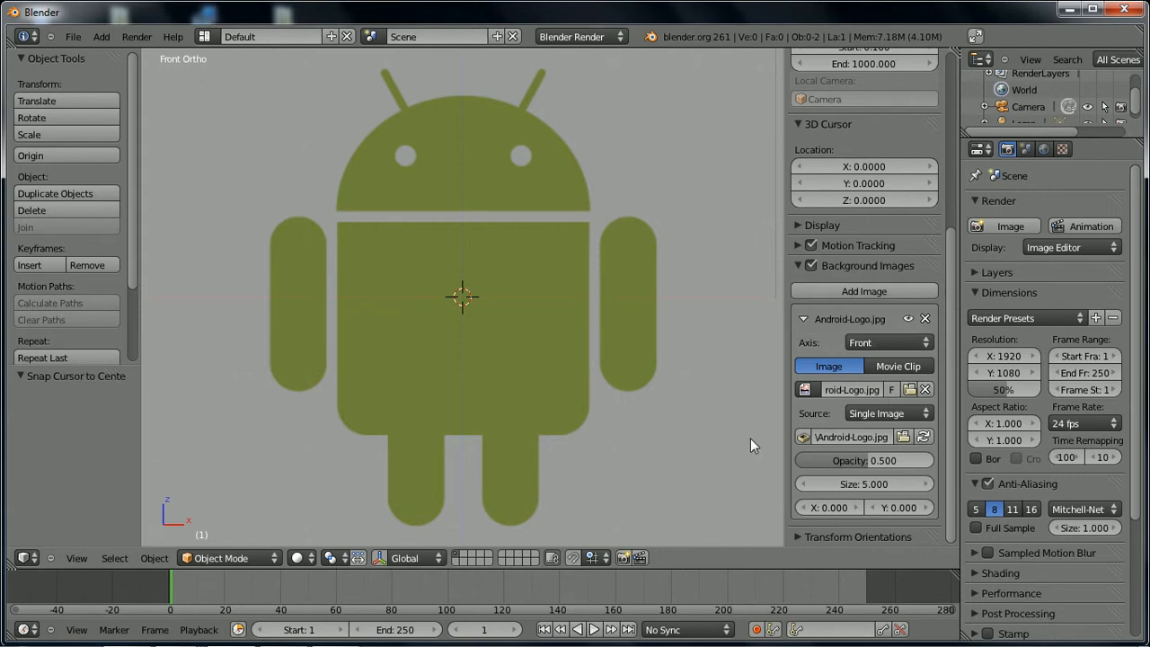
pyautogui.press('n')
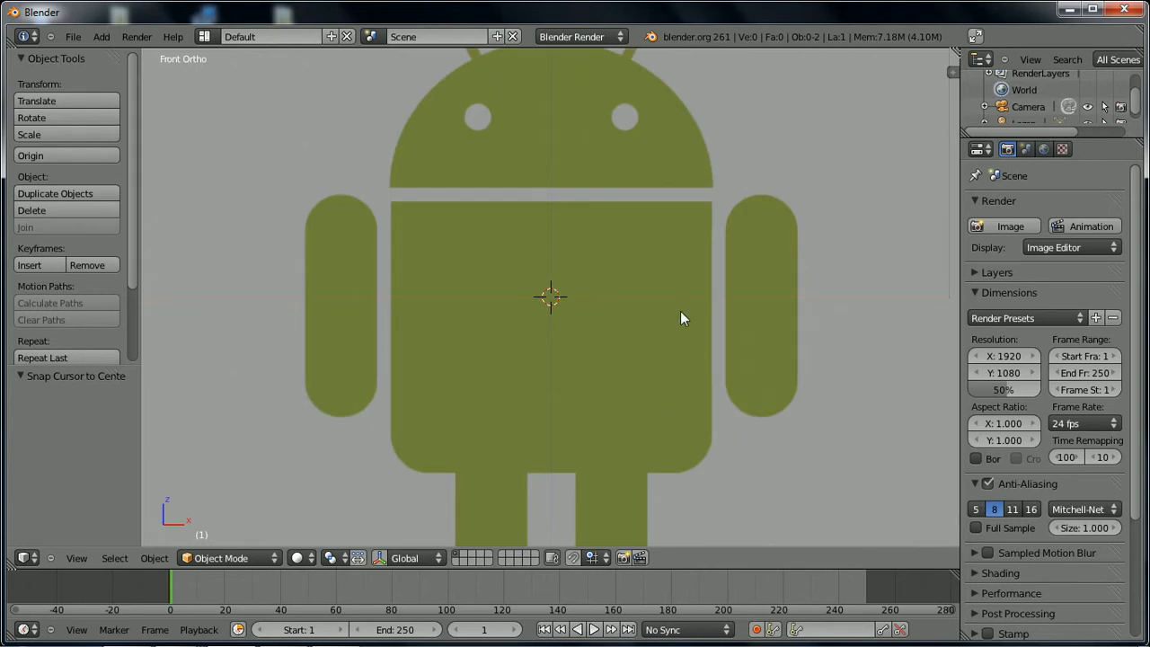
# - Add a mesh cylinder at the center of the Android logo and display it in wireframe
pyautogui.scroll(-2, 680, 311)
pyautogui.scroll(1, 681, 311)
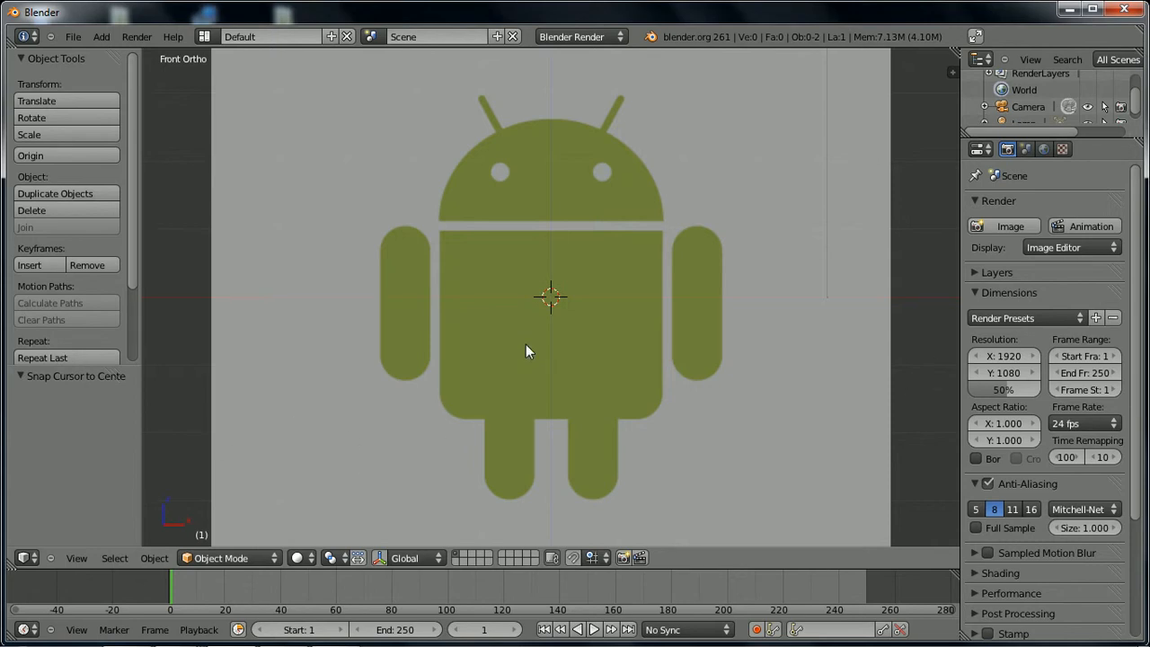
pyautogui.hotkey('shift', 'a')
pyautogui.moveTo(526, 344)
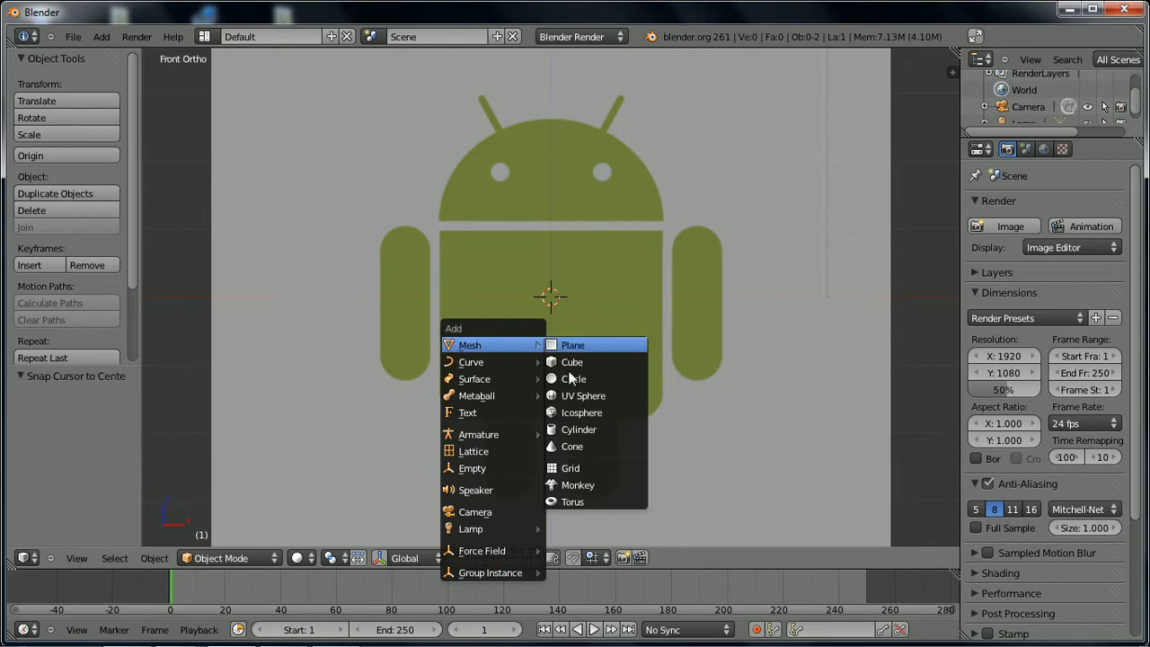
pyautogui.click(578, 431)
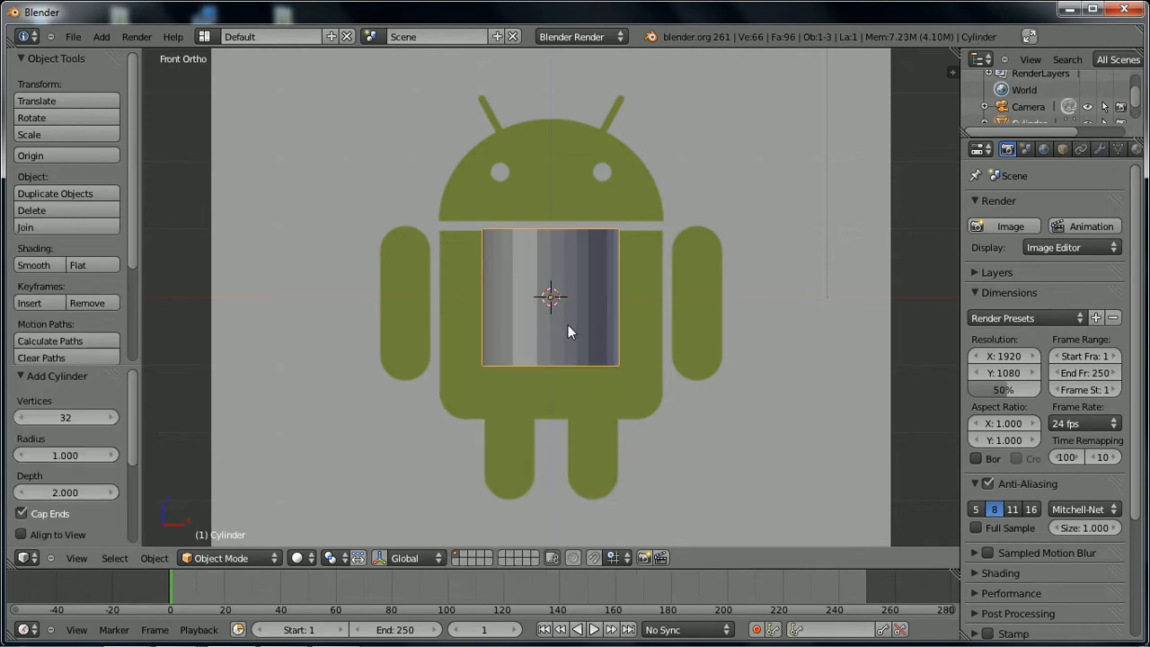
pyautogui.press('z')
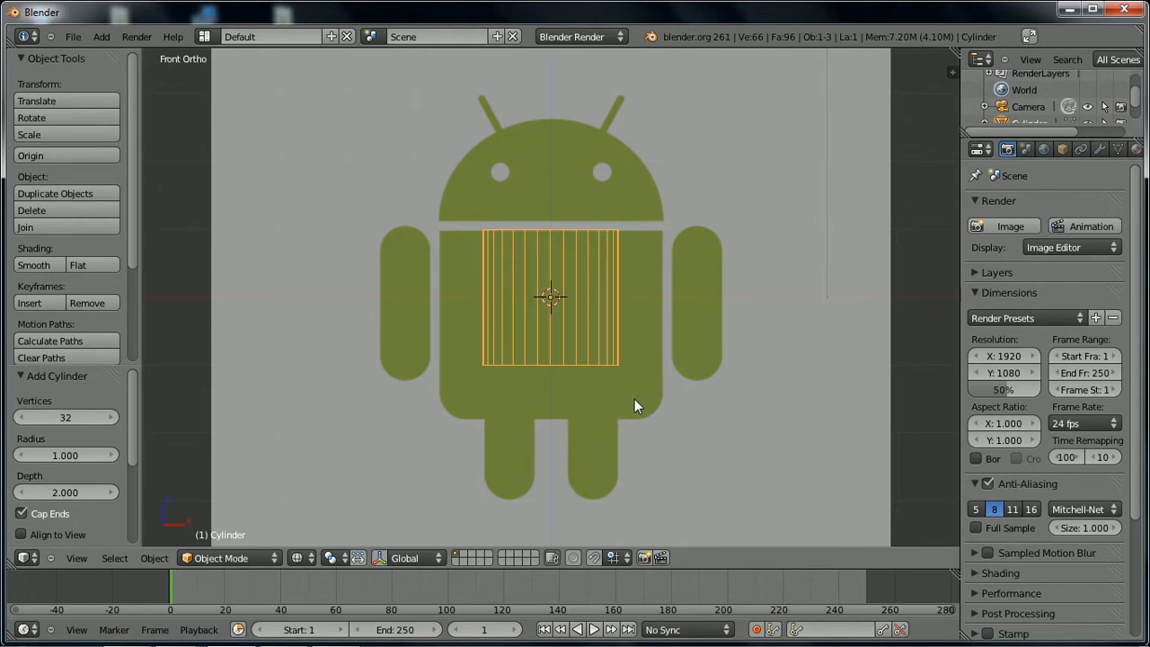
# - Move the cylinder down about 0.36 units onto the robot's body and scale it uniformly by about 1.46
pyautogui.press('g')
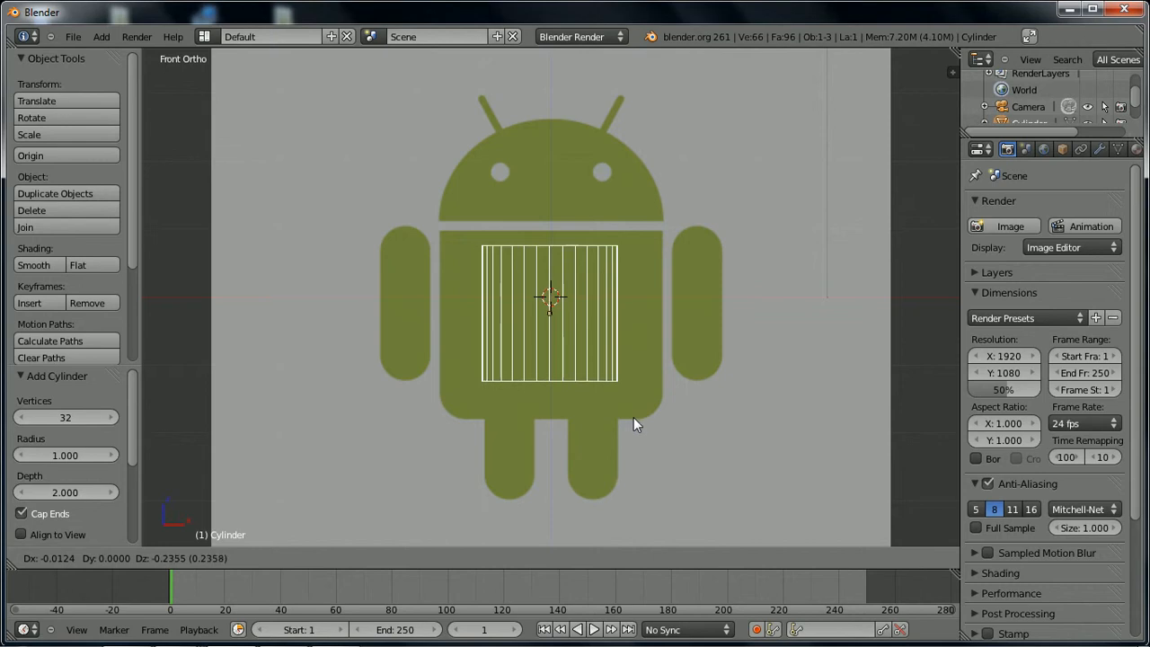
pyautogui.click(634, 424)
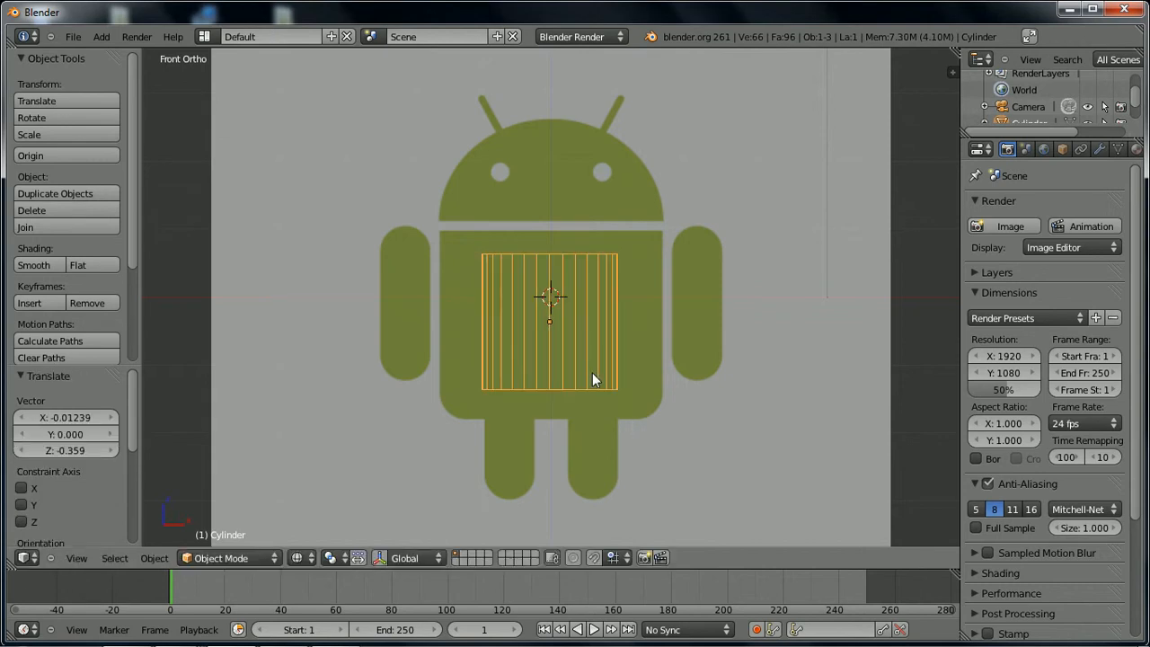
pyautogui.press('s')
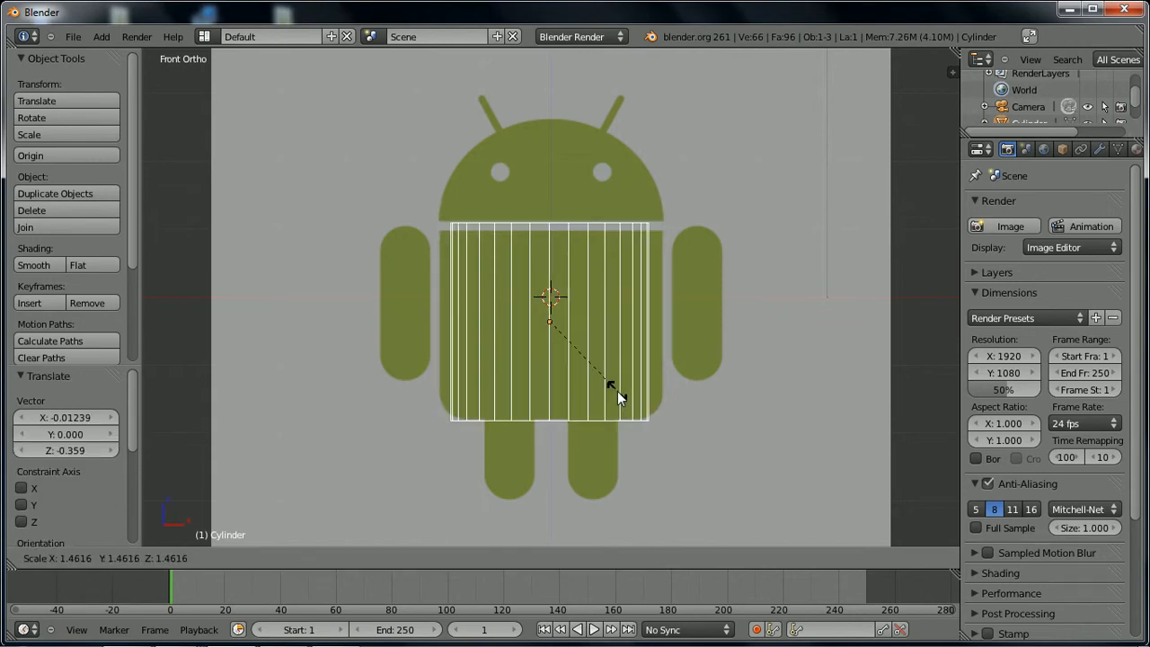
pyautogui.click(617, 391)
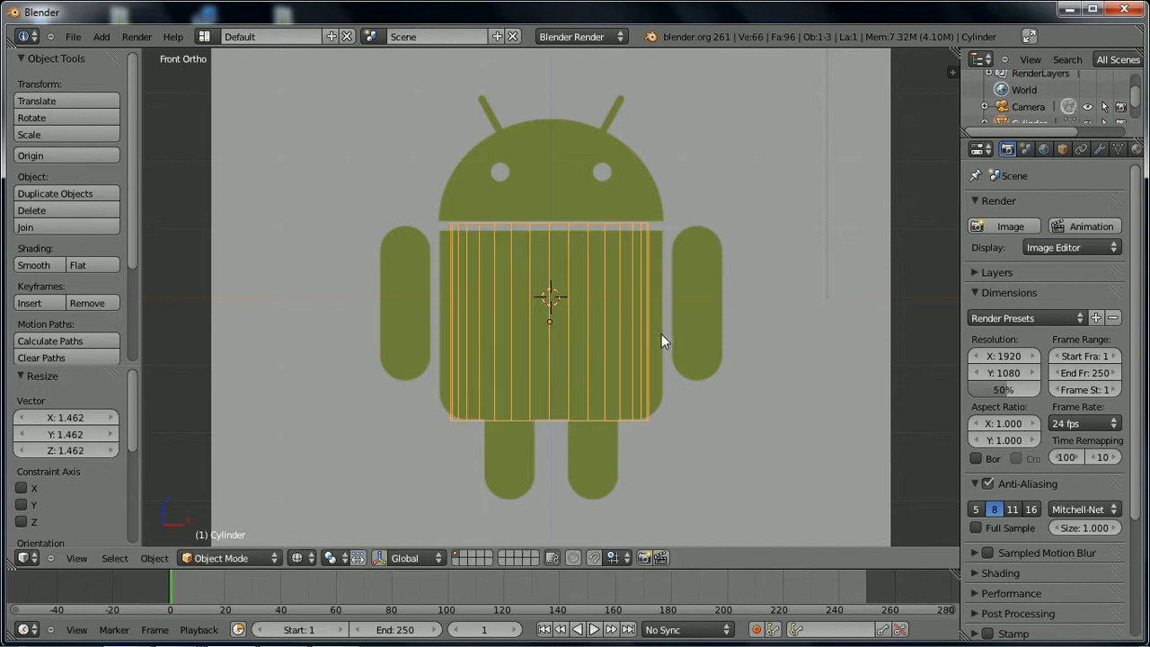
pyautogui.moveTo(666, 197); pyautogui.dragTo(652, 242, button='middle')
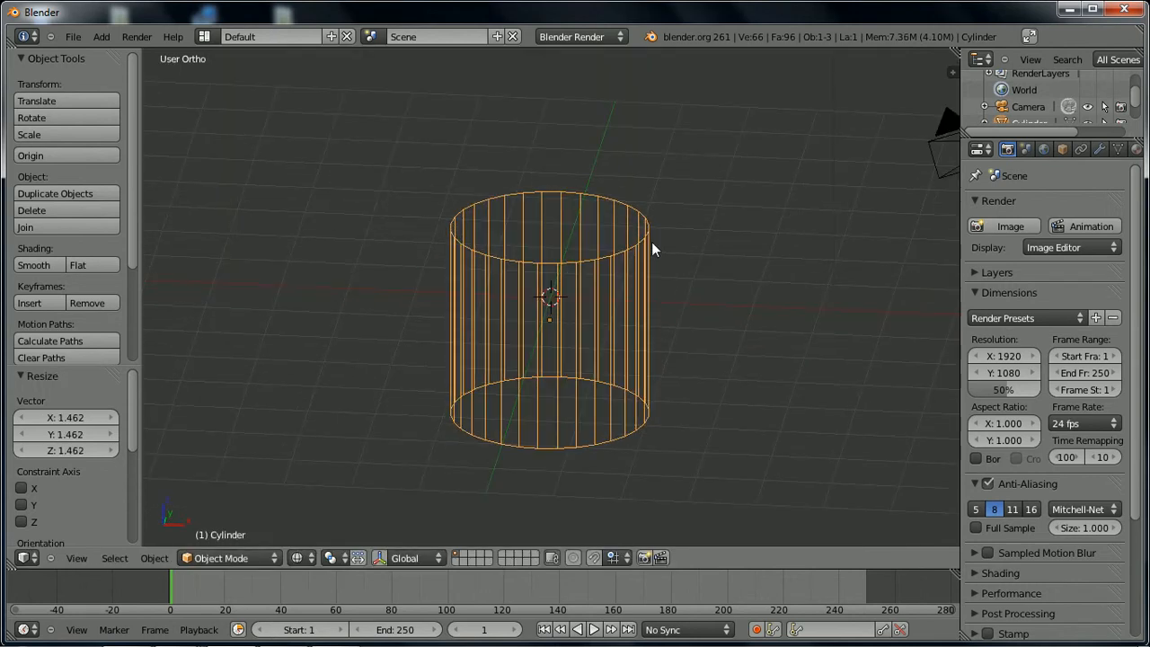
pyautogui.press('z')
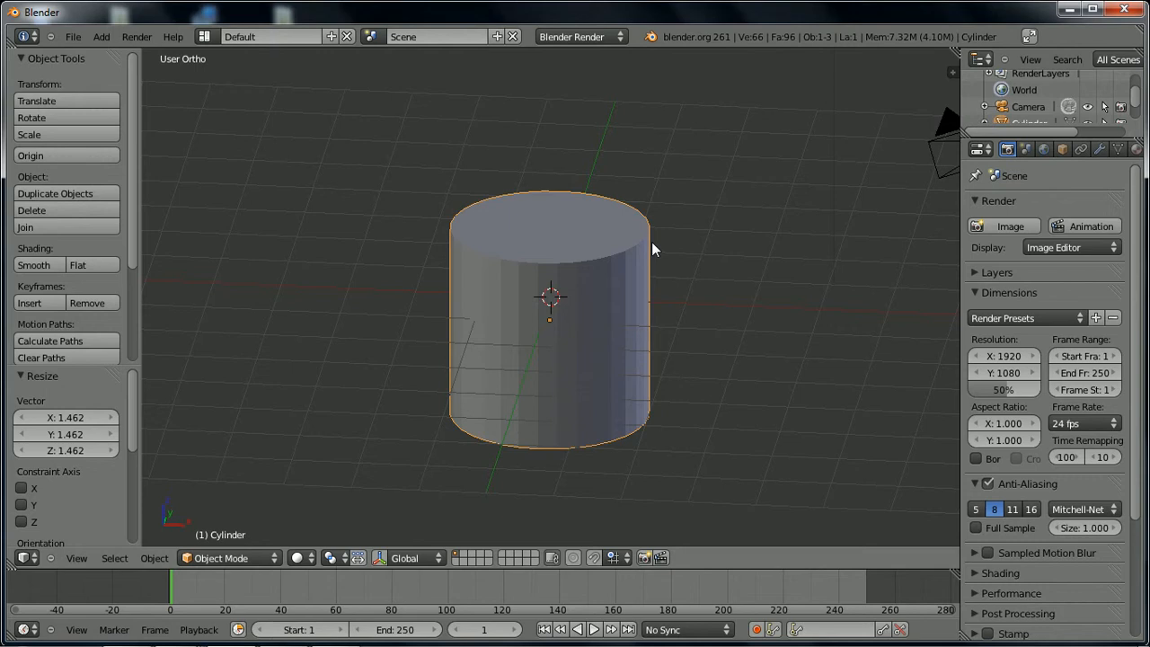
pyautogui.press('s')
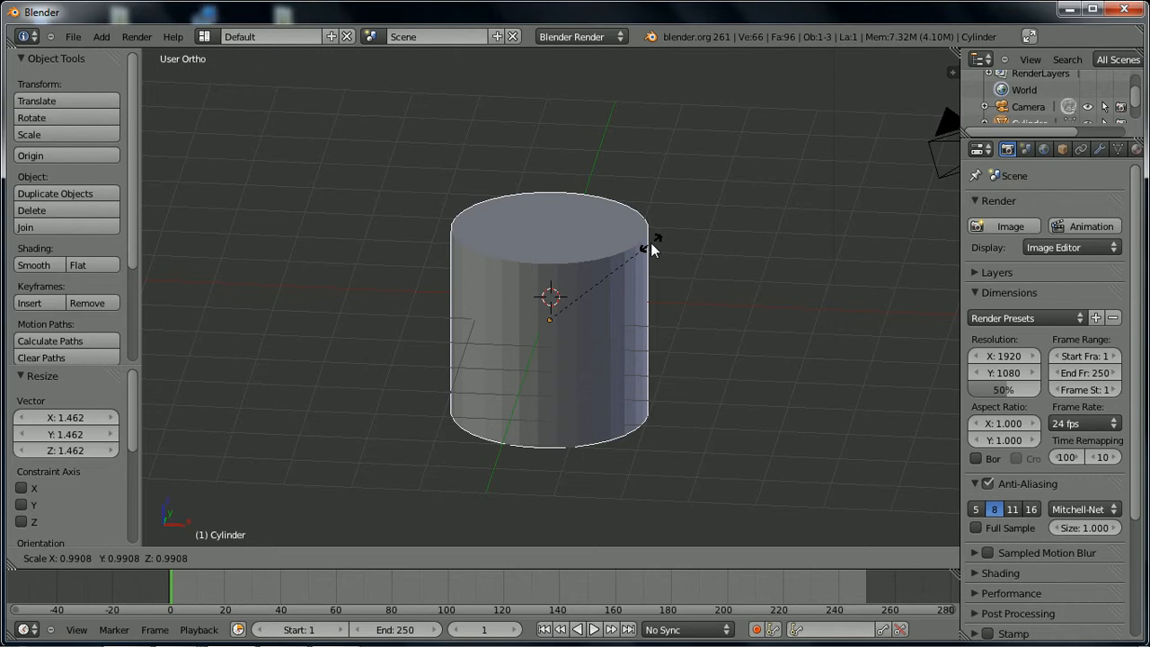
pyautogui.hotkey('shift', 'z')
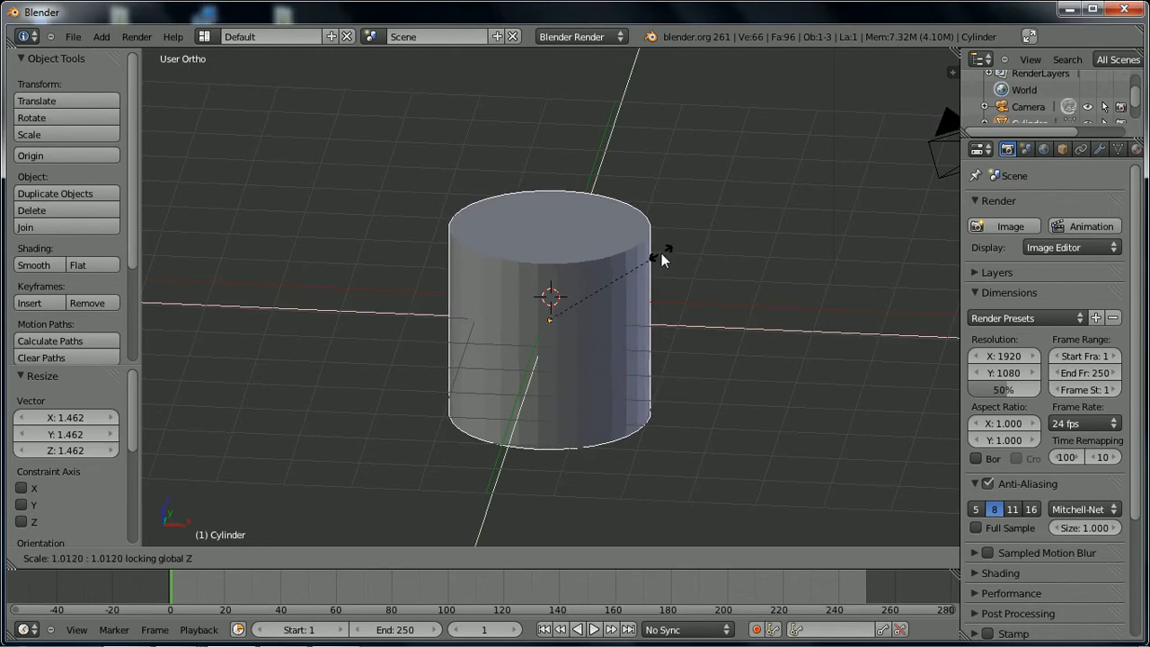
pyautogui.rightClick(662, 260)
pyautogui.press('KP_1')
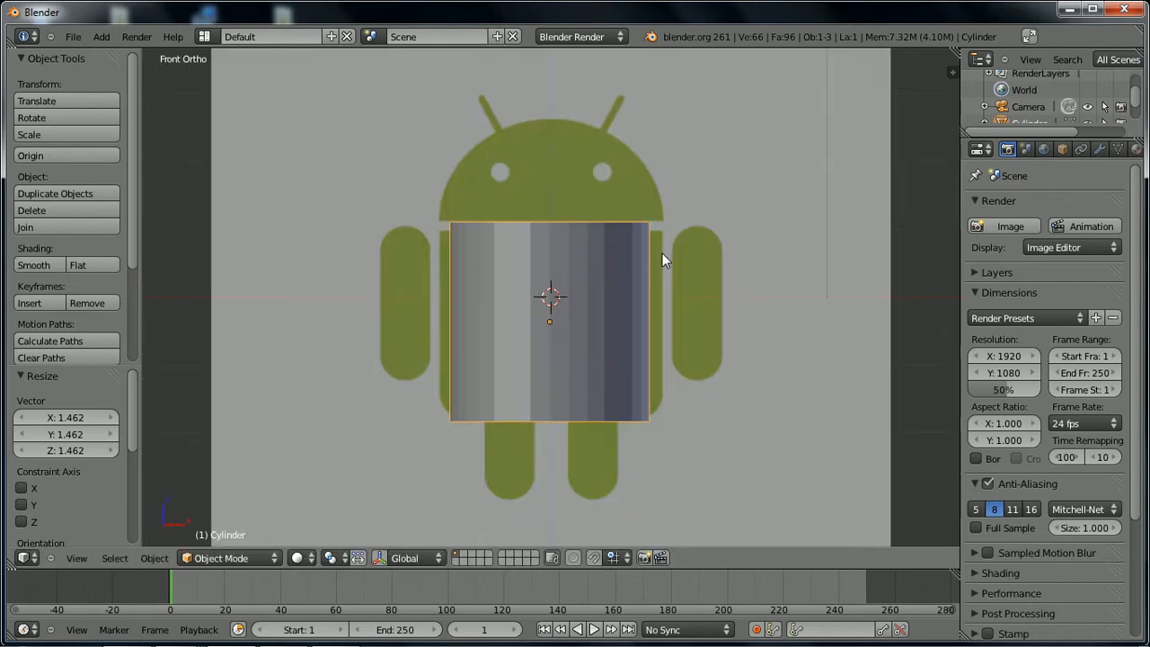
pyautogui.press('s')
pyautogui.rightClick(632, 284)
pyautogui.press('z')
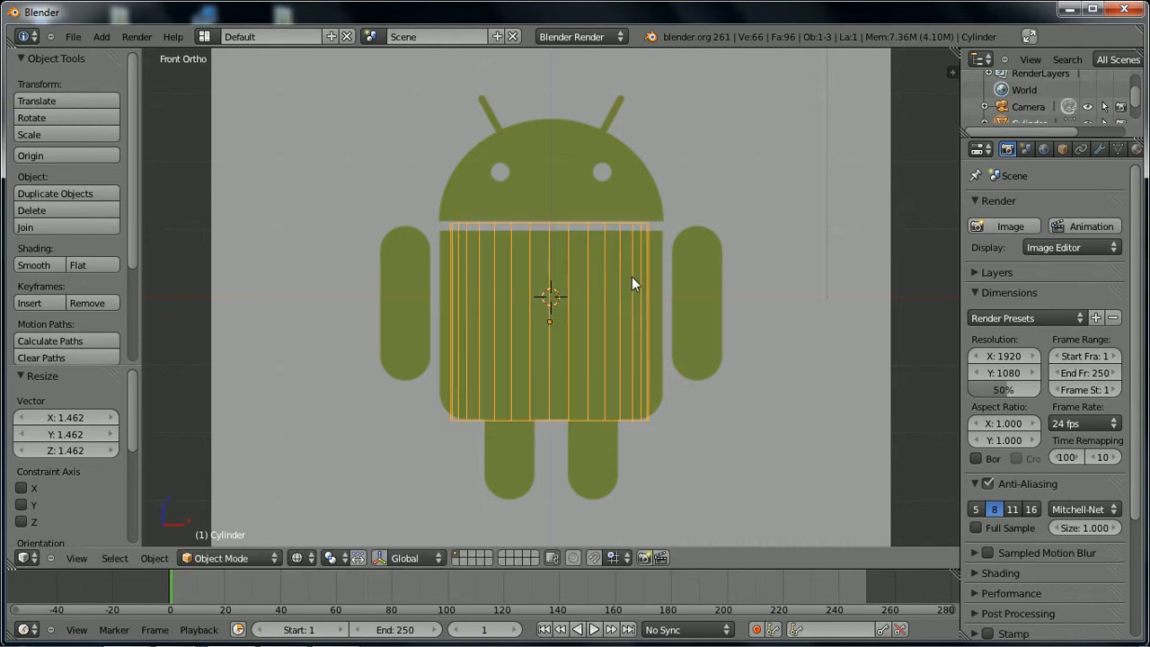
# - Scale the cylinder by about 1.116 in X and Y only so it matches the width of the robot's body
pyautogui.press('s')
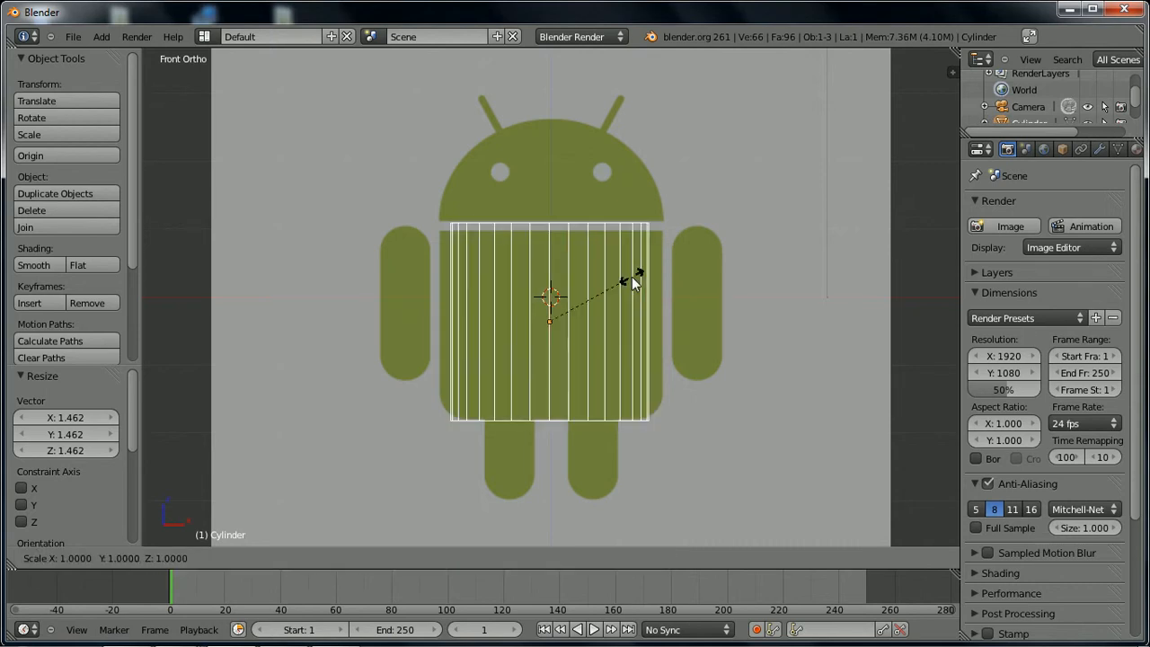
pyautogui.hotkey('shift', 'z')
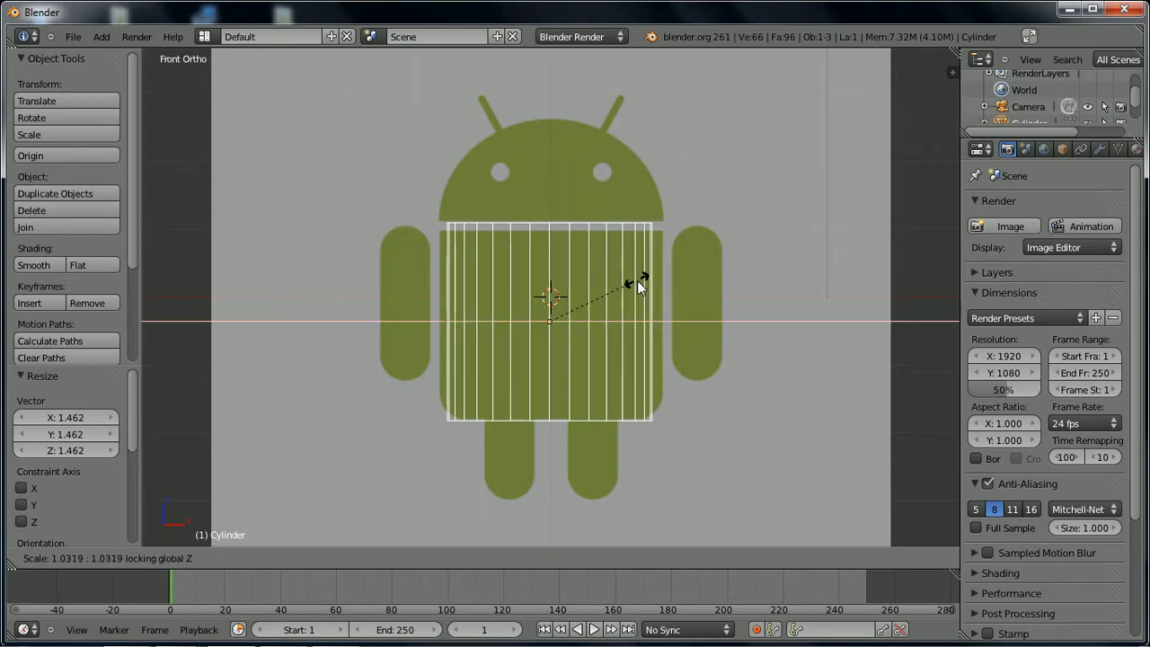
pyautogui.click(648, 286)
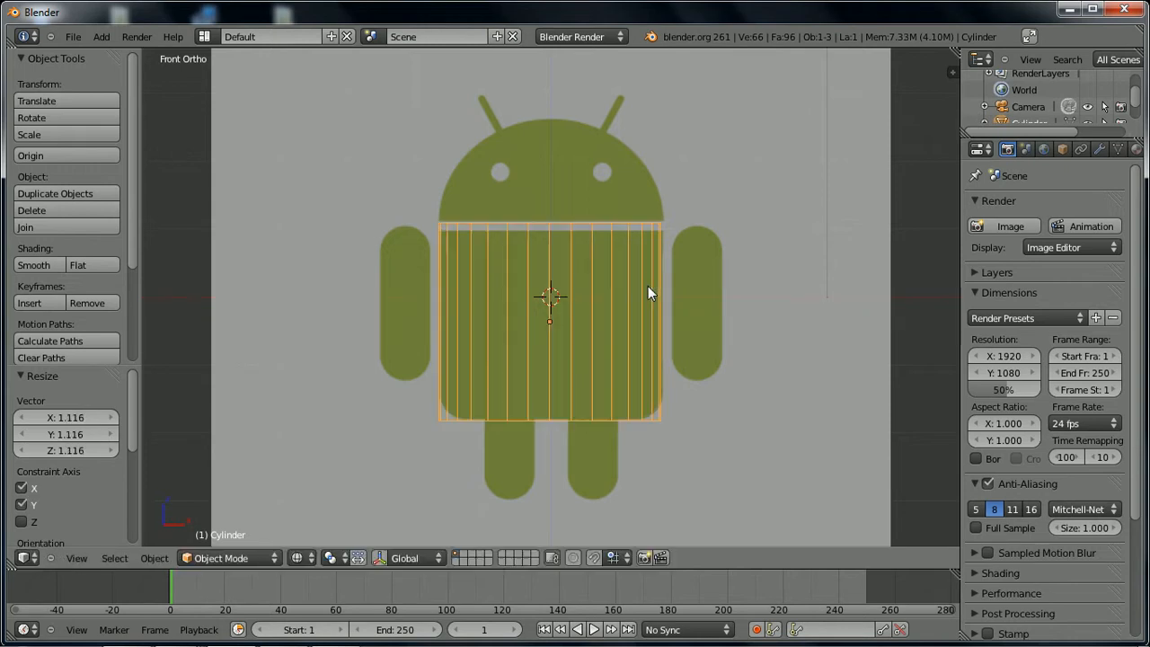
pyautogui.press('KP_7')
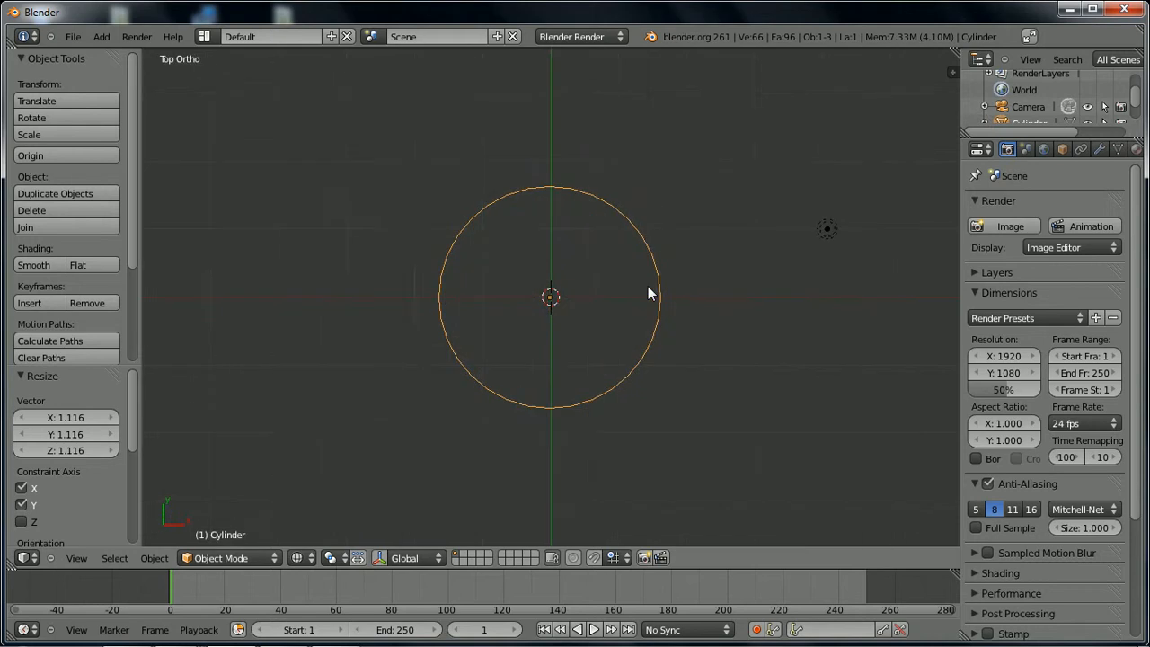
pyautogui.press('KP_1')
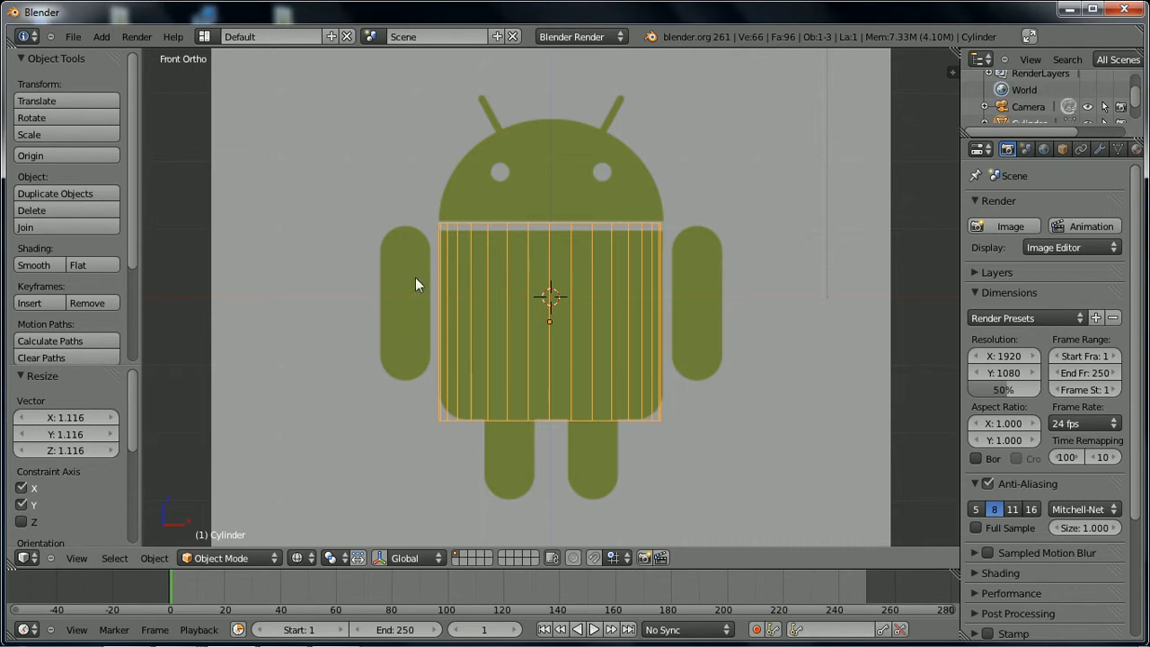
# - Enter Edit Mode on the body cylinder and clear the vertex selection
pyautogui.press('a')
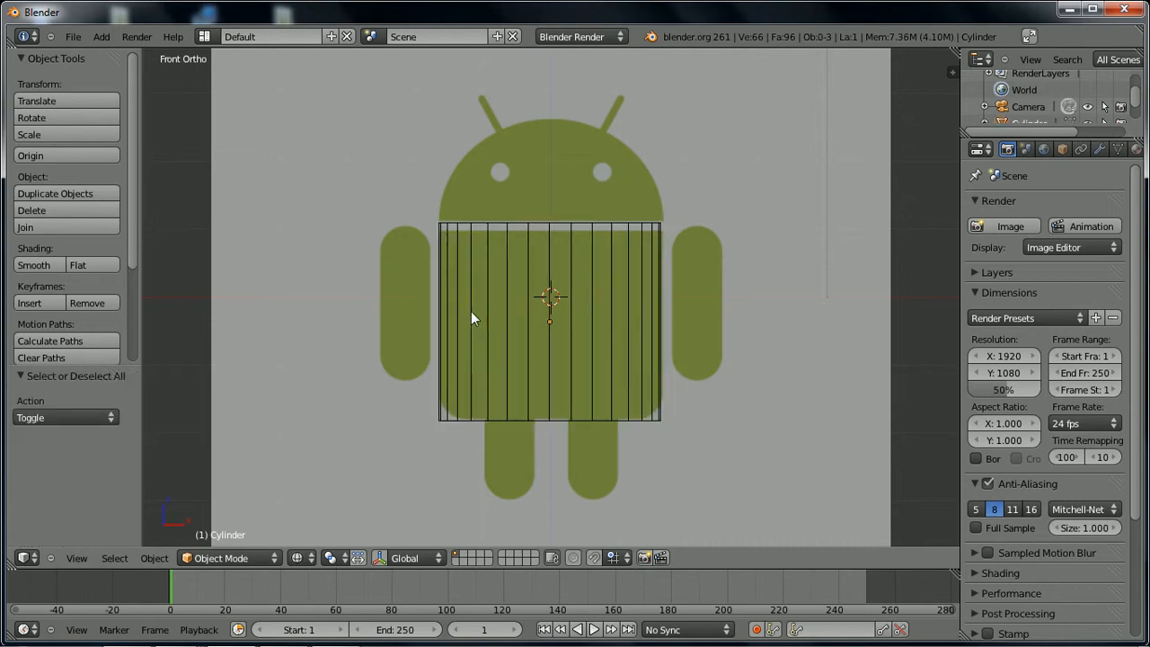
pyautogui.press('Tab')
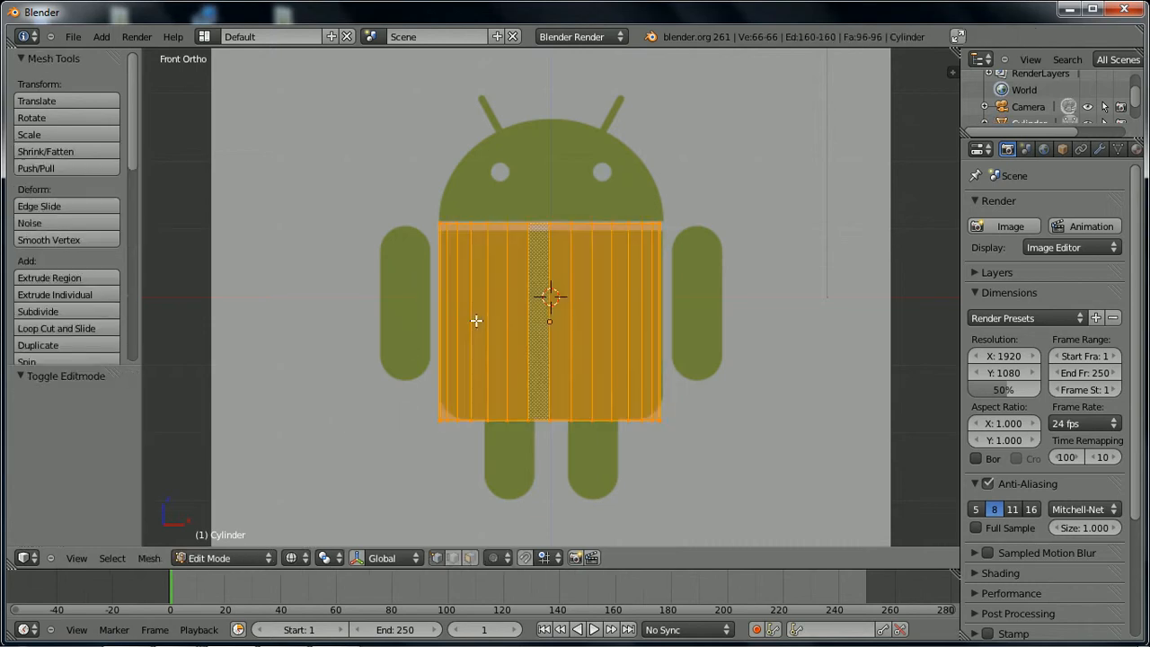
pyautogui.press('a')
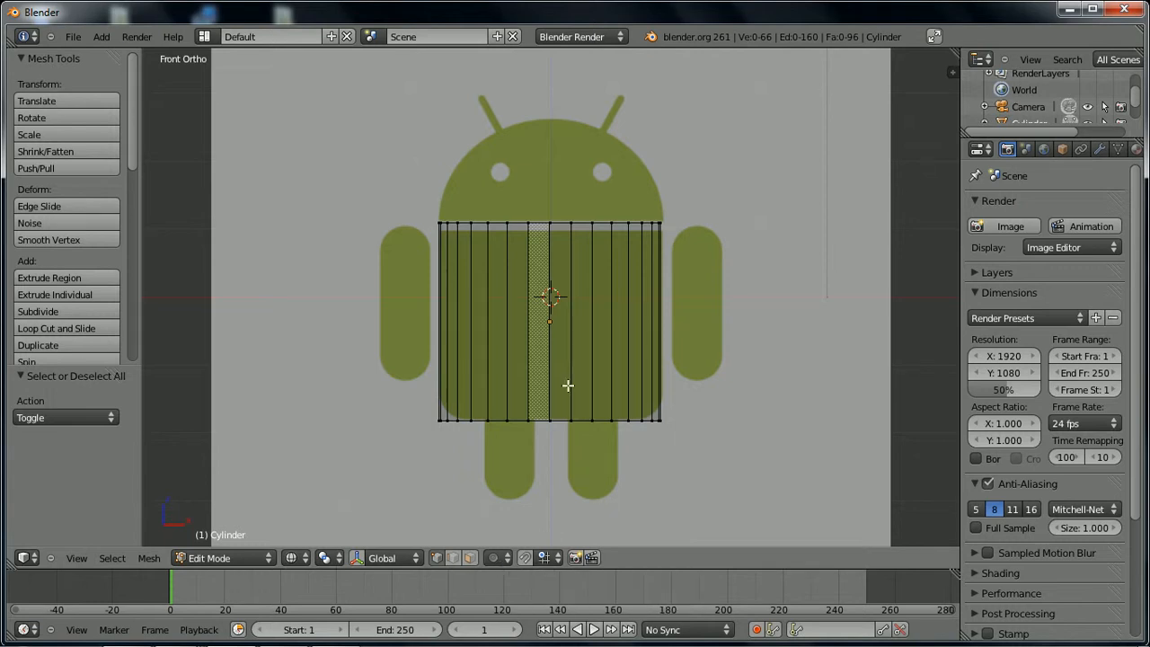
# - Display the cylinder as solid and box-select all its top vertices, including the hidden ones at the back
pyautogui.press('z')
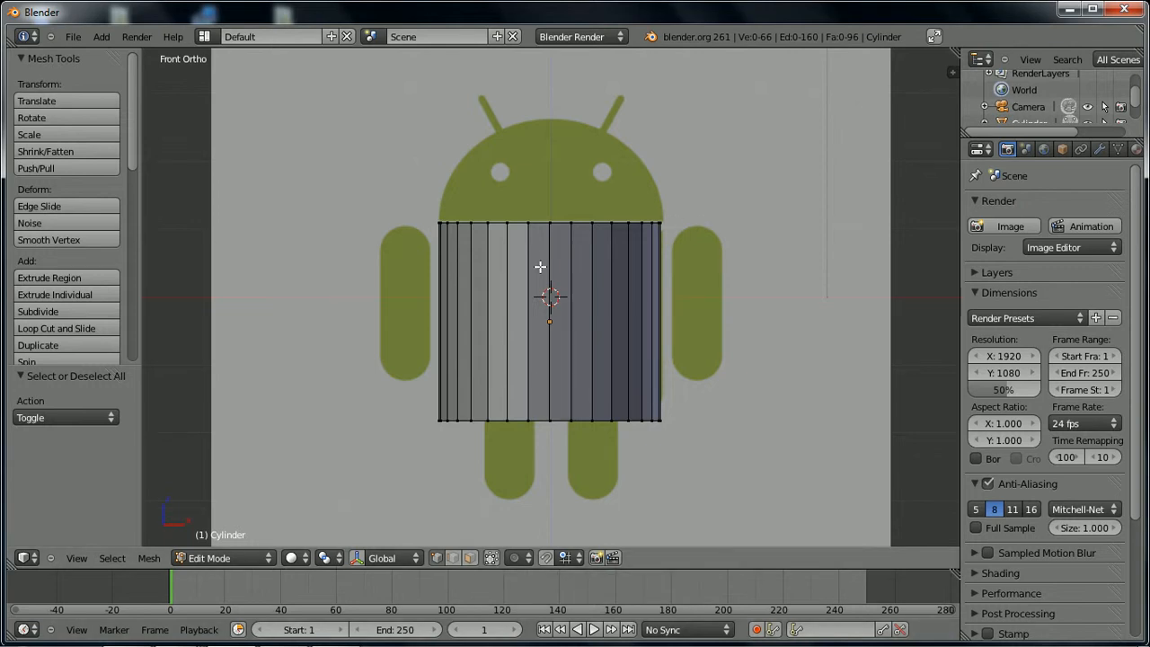
pyautogui.click(508, 558)
pyautogui.press('b')
pyautogui.moveTo(415, 179); pyautogui.dragTo(875, 292)
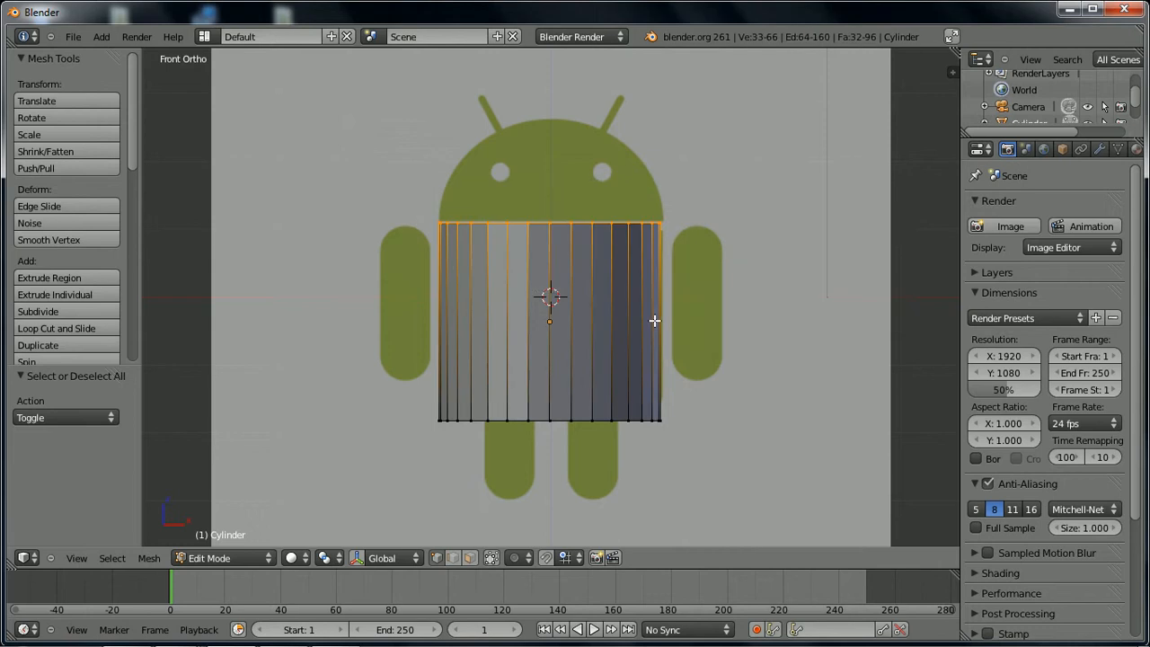
pyautogui.moveTo(787, 287); pyautogui.dragTo(754, 359, button='middle')
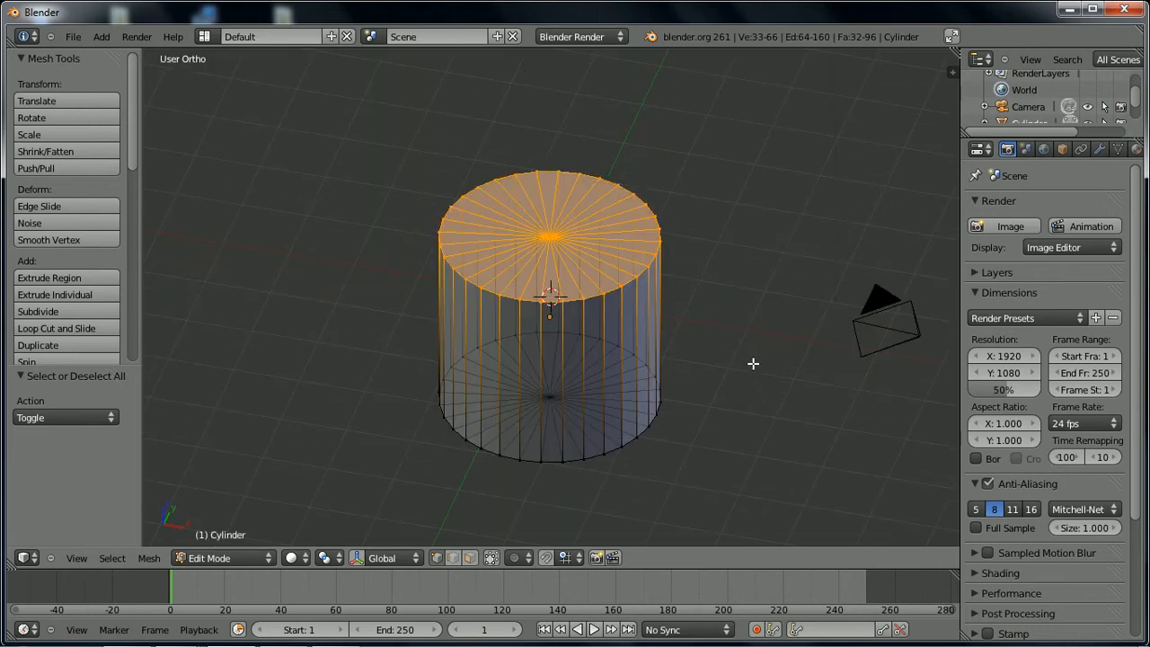
# - Limit selection to visible geometry and box-select only the visible top vertices of the cylinder from the front
pyautogui.click(494, 558)
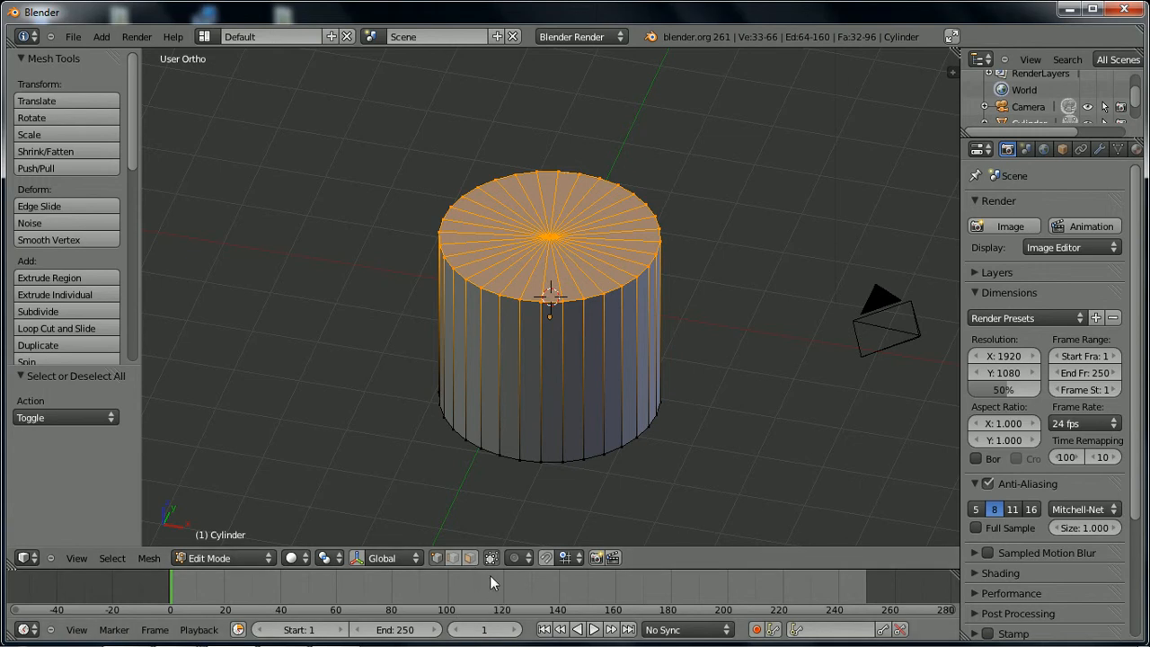
pyautogui.press('KP_1')
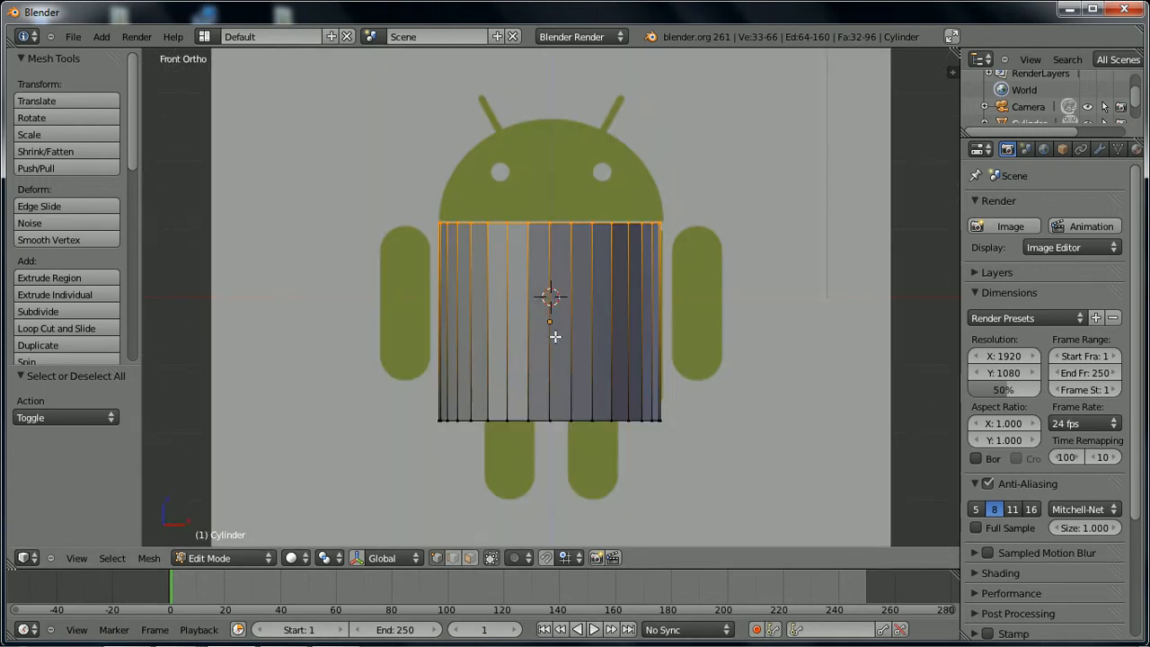
pyautogui.press('a')
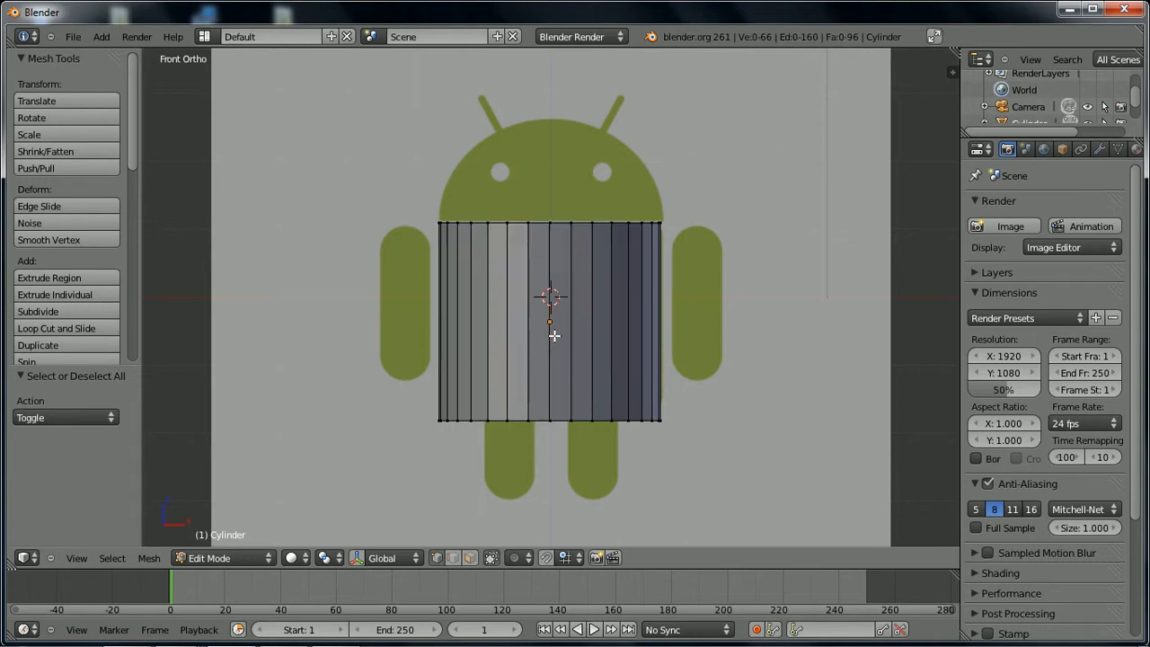
pyautogui.press('b')
pyautogui.moveTo(400, 171); pyautogui.dragTo(707, 237)
pyautogui.moveTo(707, 236); pyautogui.dragTo(643, 328, button='middle')
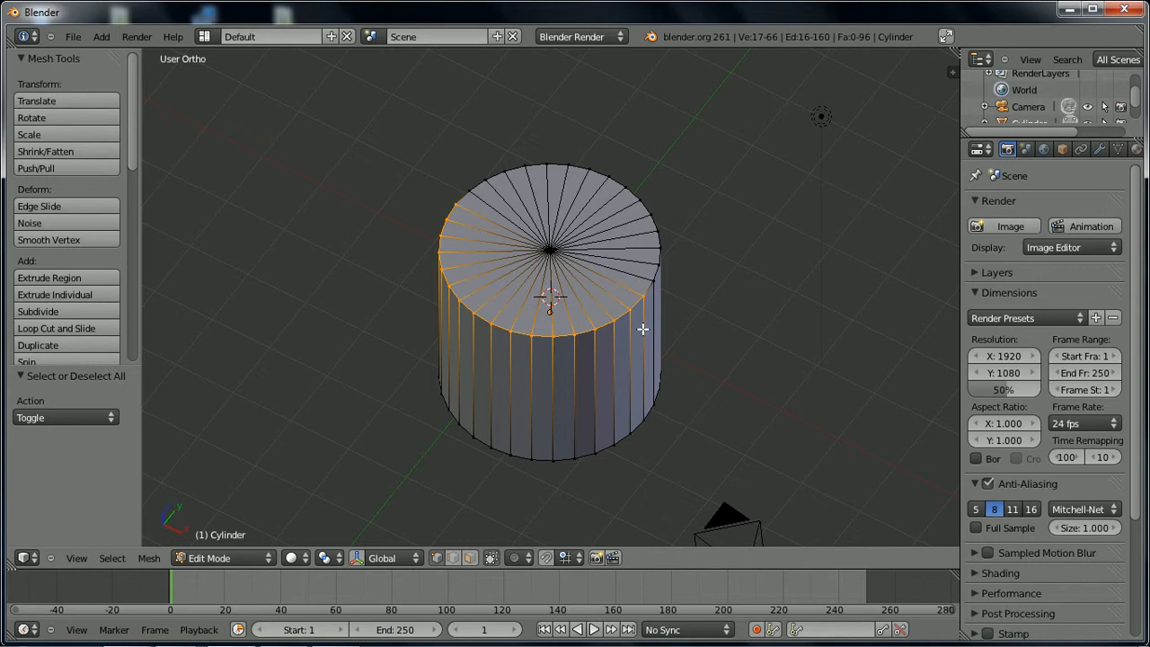
pyautogui.press('KP_1')
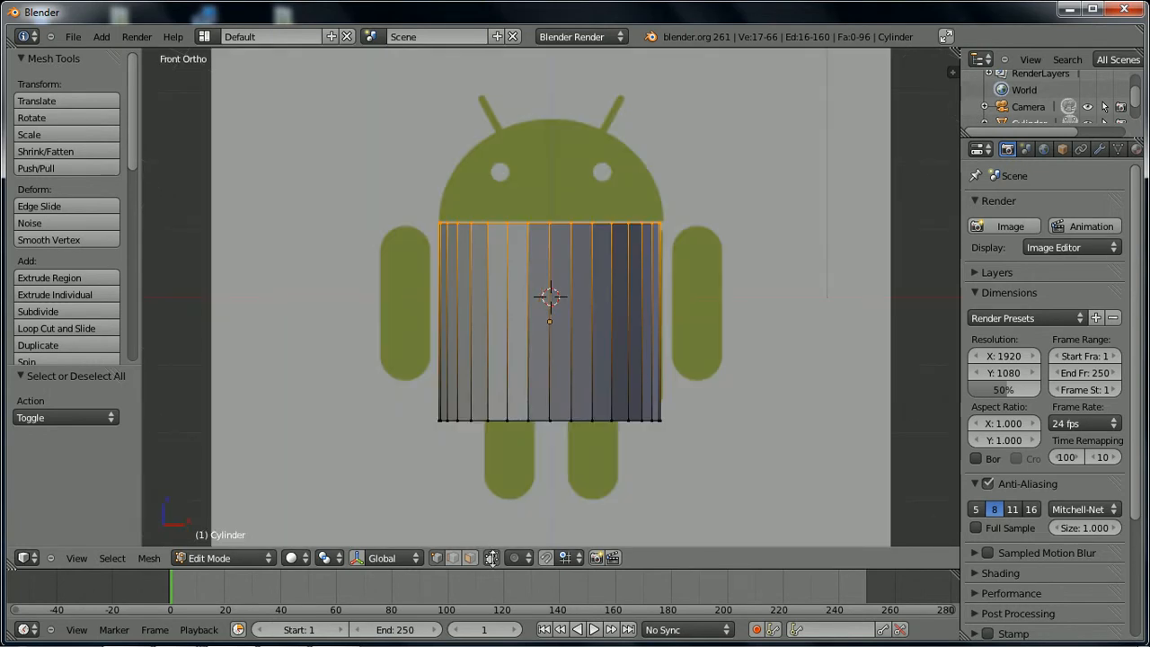
# - Select all top vertices, including hidden ones, and move them down about 0.136 in wireframe to the body's upper edge
pyautogui.press('b')
pyautogui.moveTo(434, 217); pyautogui.dragTo(796, 282)
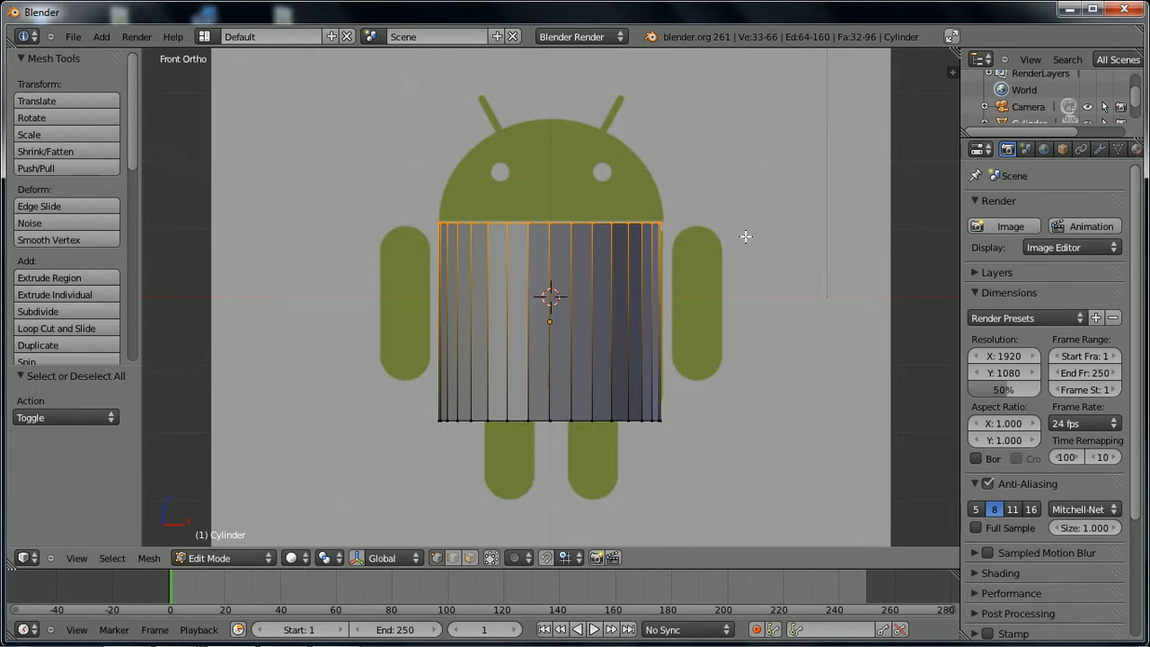
pyautogui.press('z')
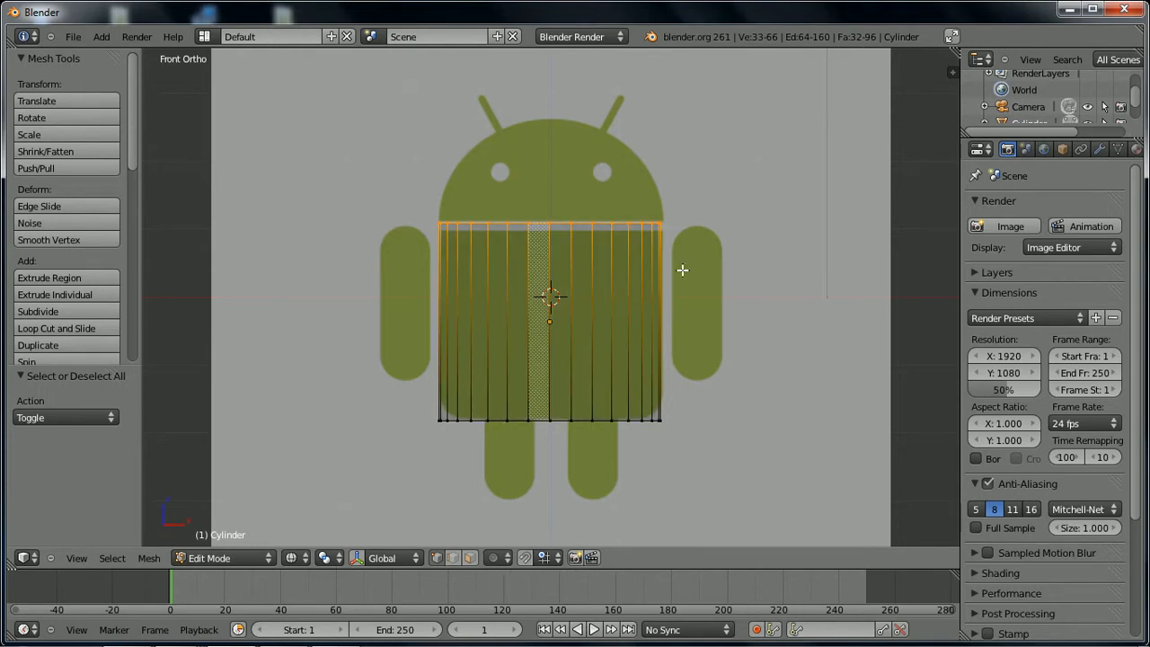
pyautogui.press('g')
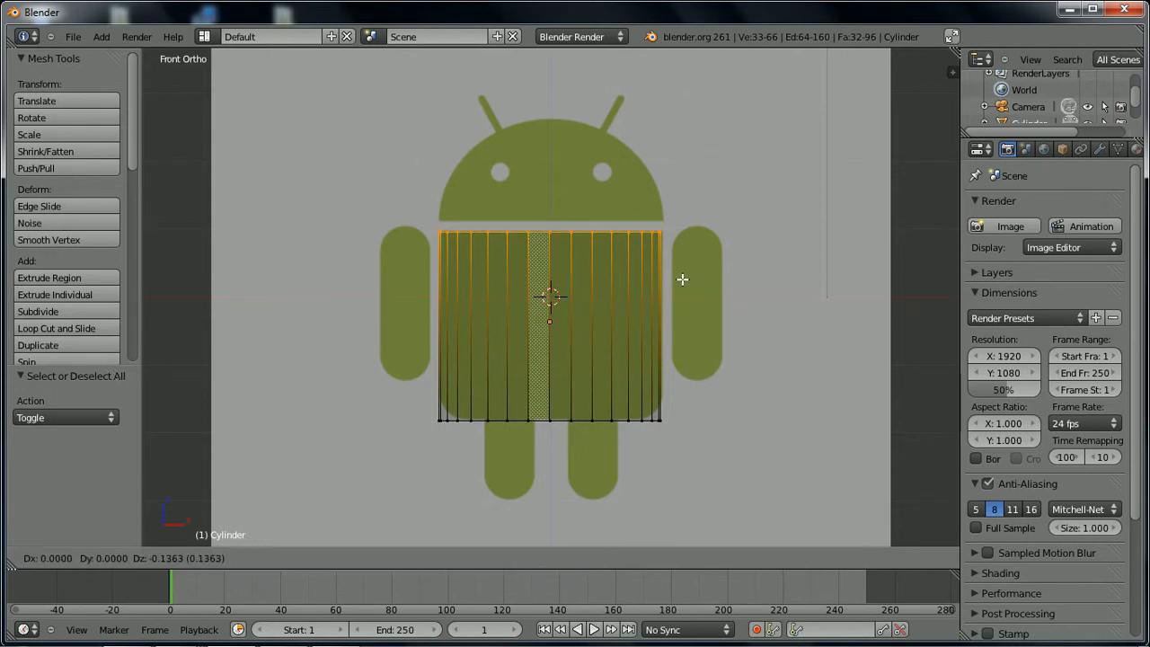
pyautogui.click(684, 279)
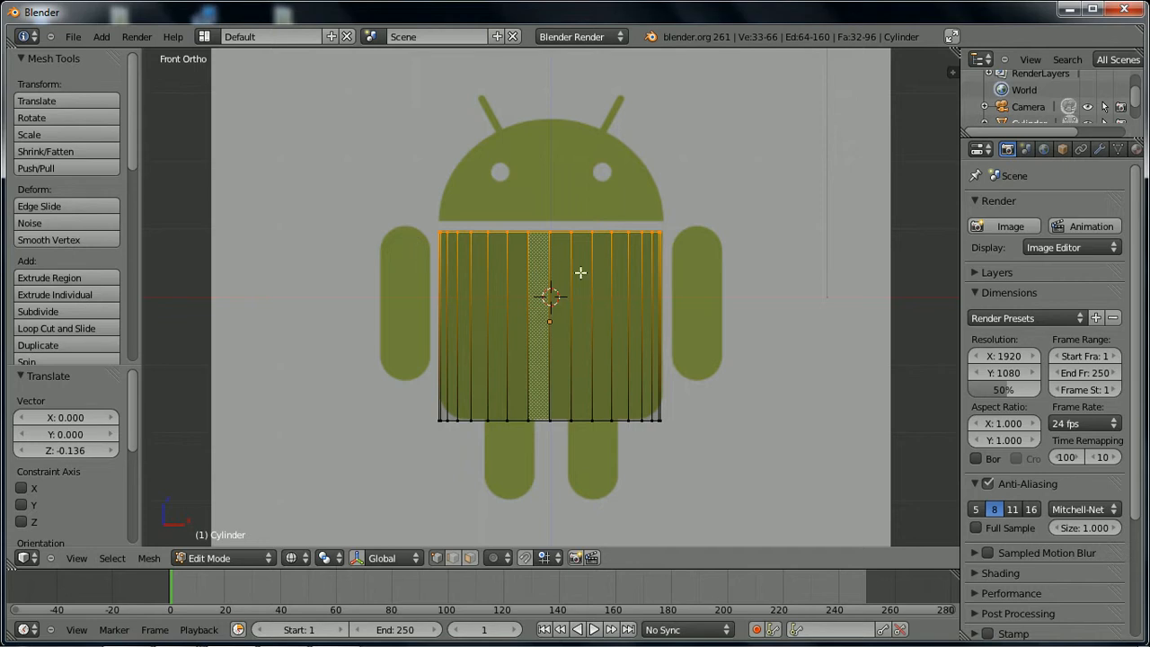
pyautogui.press('KP_7')
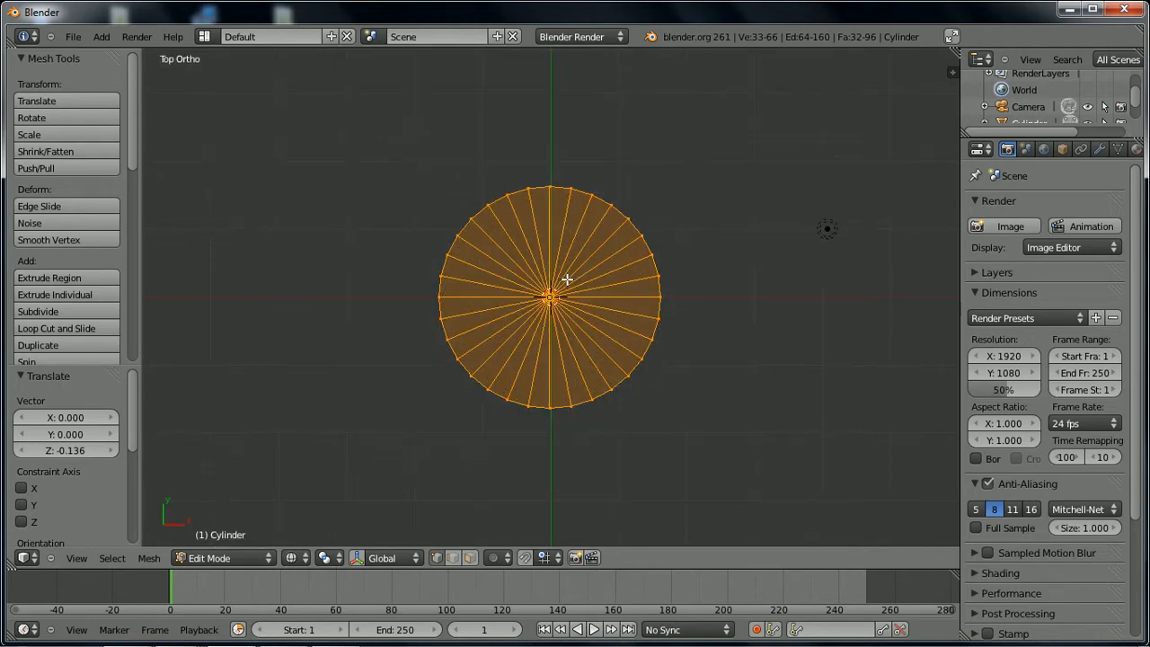
pyautogui.press('KP_1')
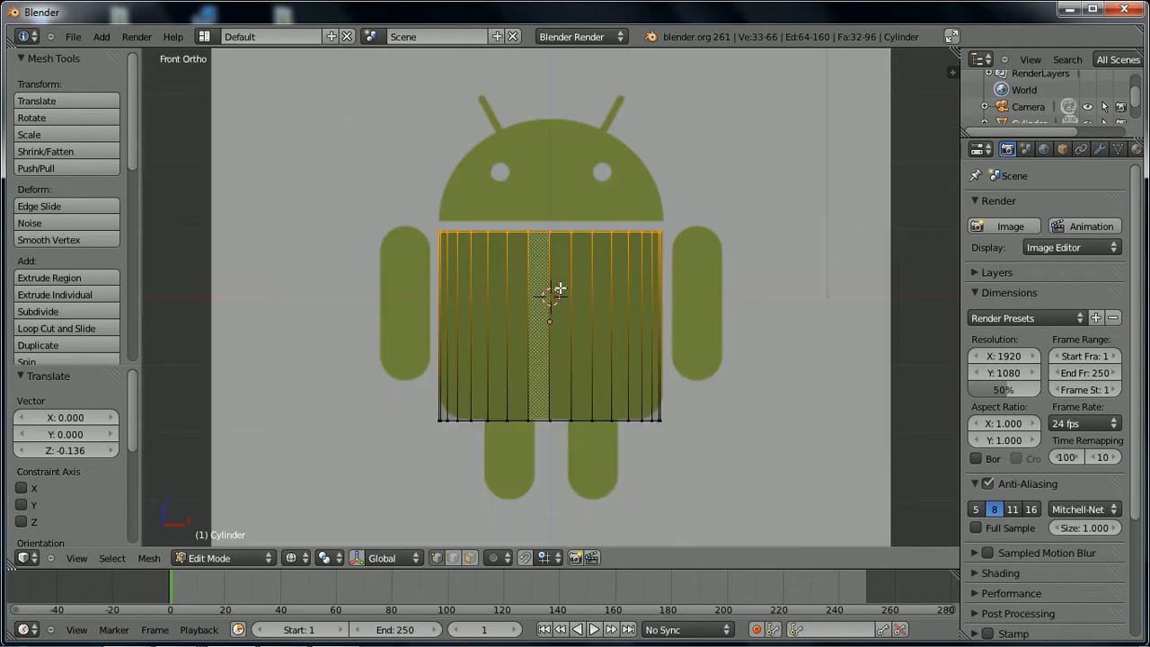
# - Select all bottom vertices of the cylinder and move them up about 0.149 along Z
pyautogui.press('a')
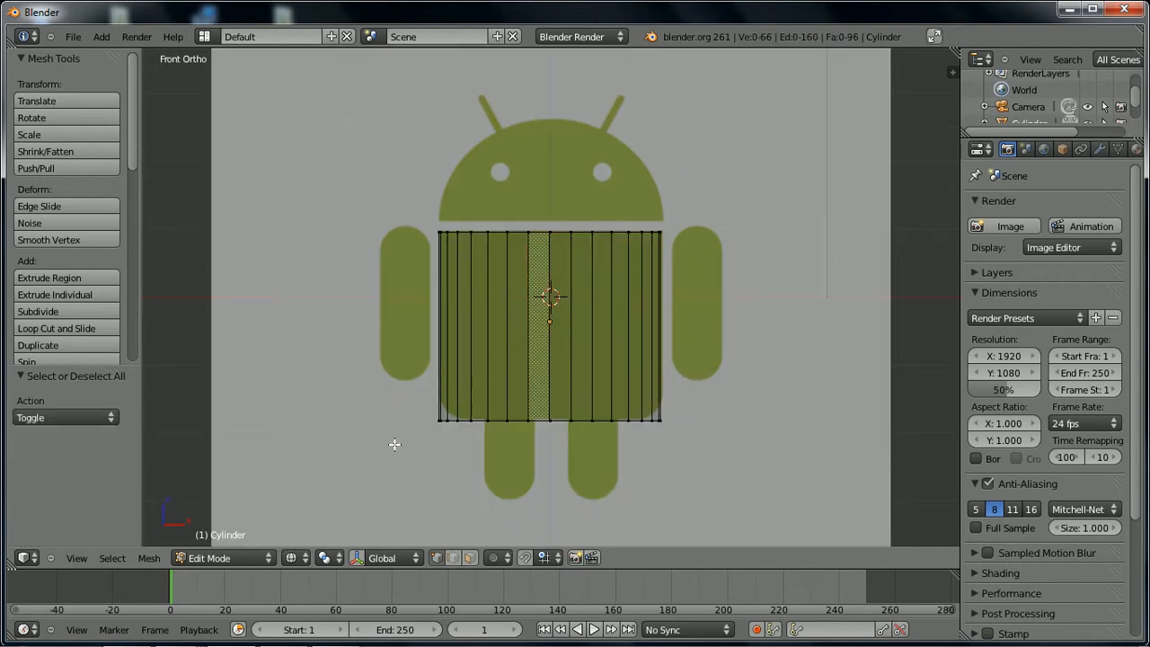
pyautogui.press('b')
pyautogui.moveTo(404, 380); pyautogui.dragTo(690, 430)
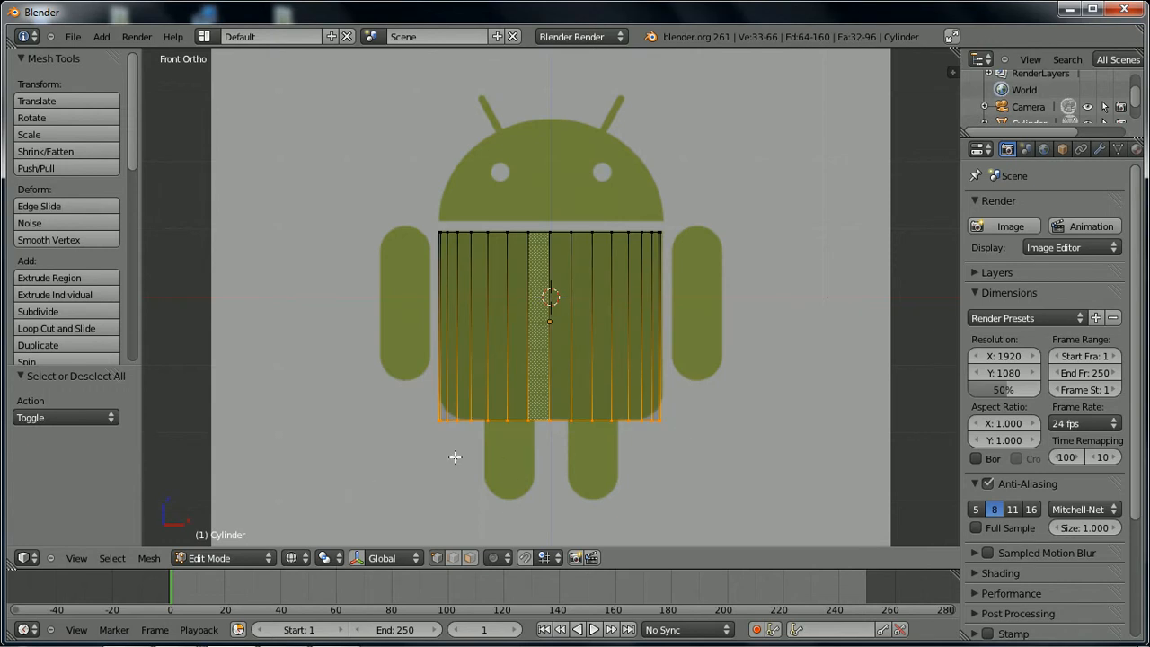
pyautogui.press('g')
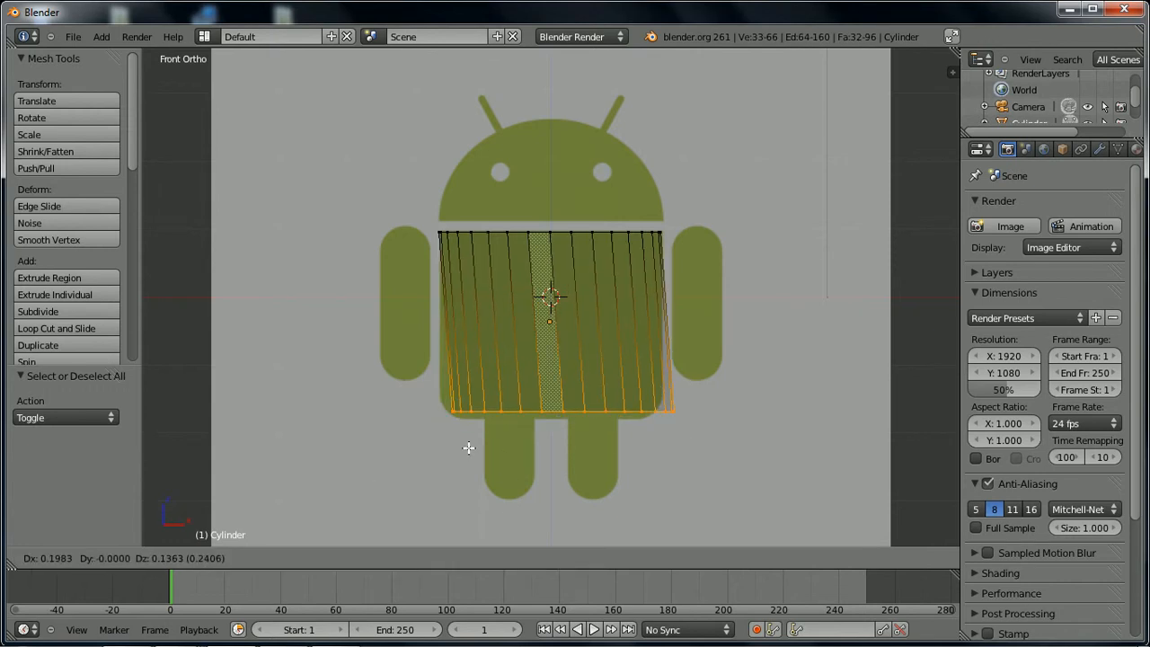
pyautogui.press('z')
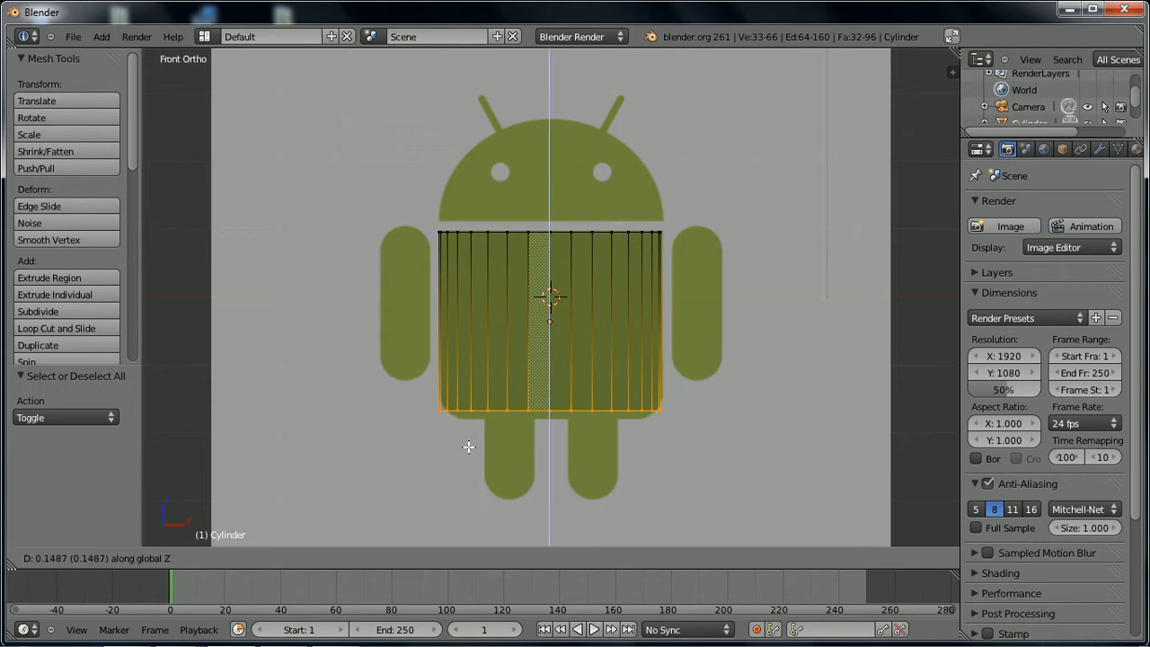
pyautogui.click(468, 446)
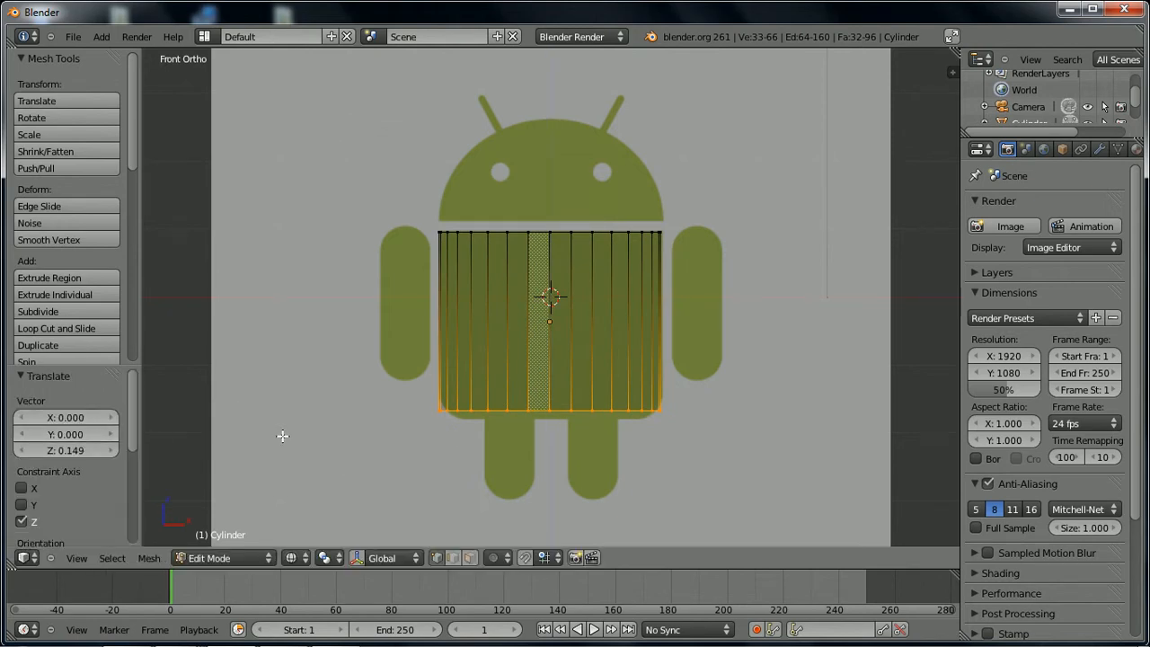
# - Return to Object Mode with solid display and apply smooth shading to the cylinder
pyautogui.press('Tab')
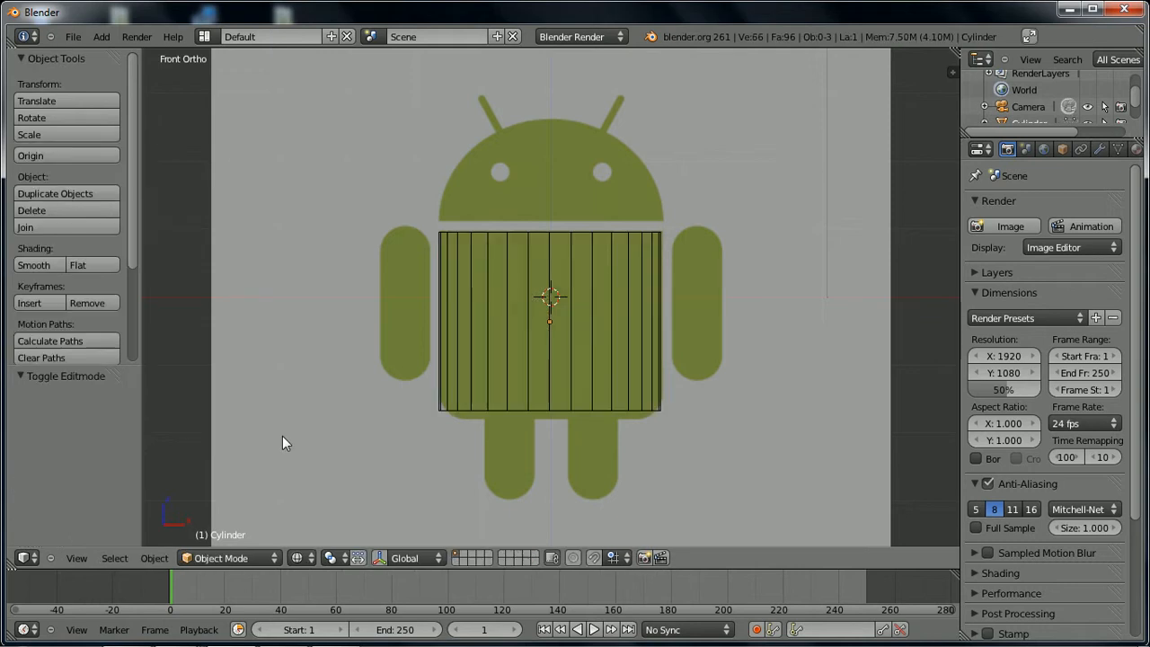
pyautogui.press('z')
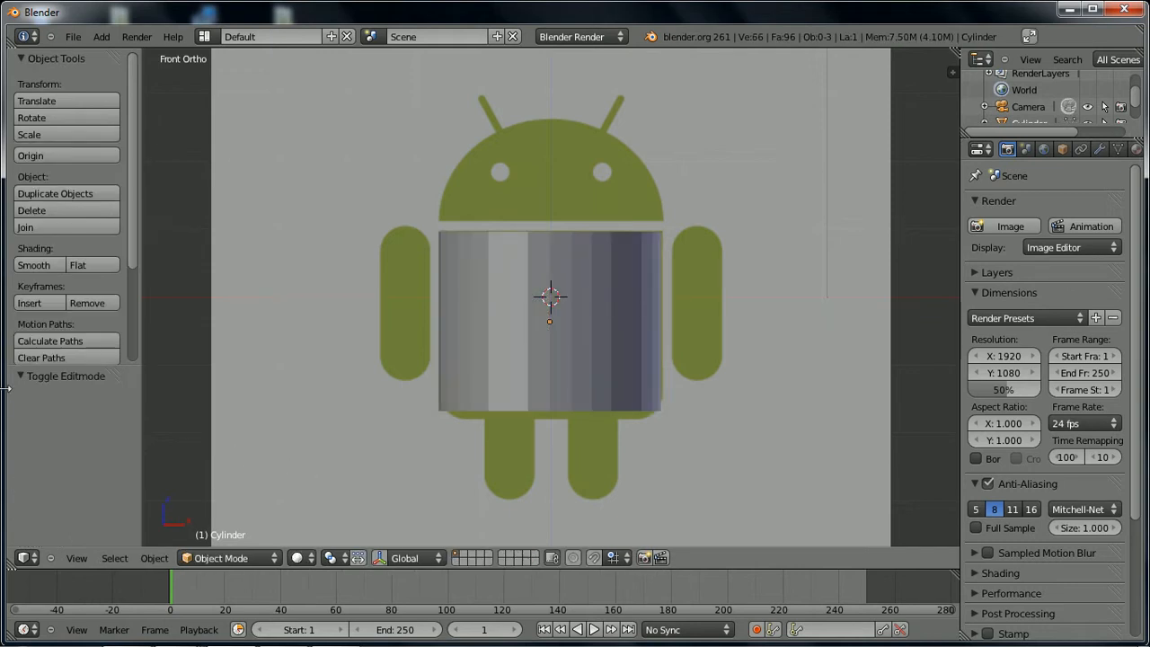
pyautogui.click(36, 266)
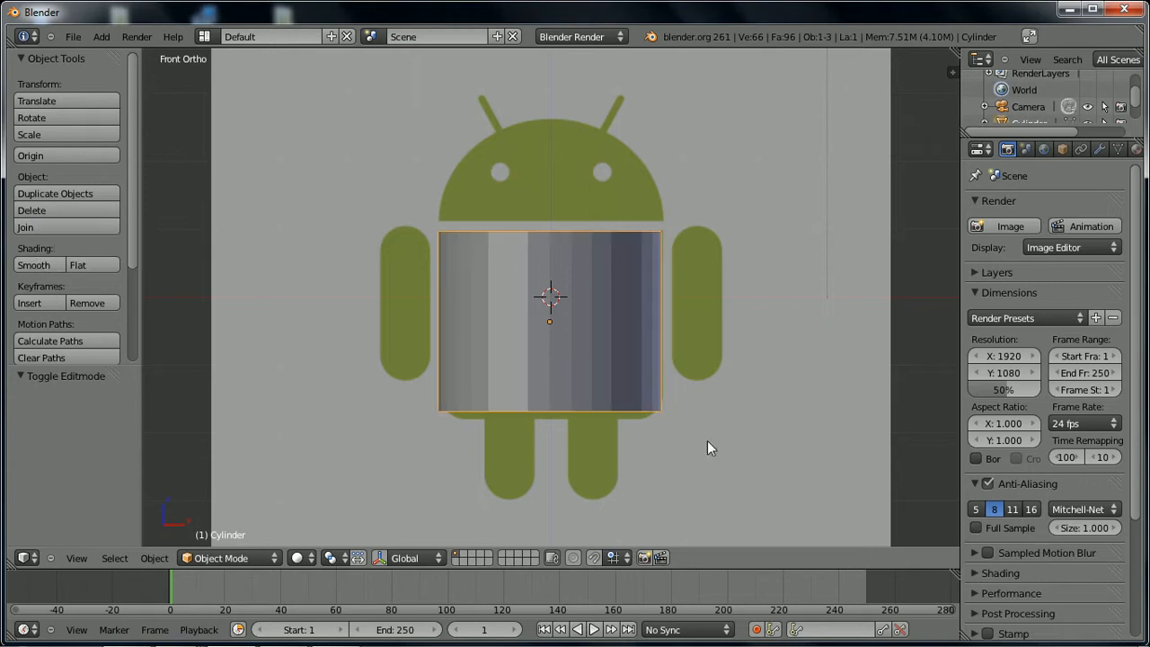
pyautogui.click(50, 261)
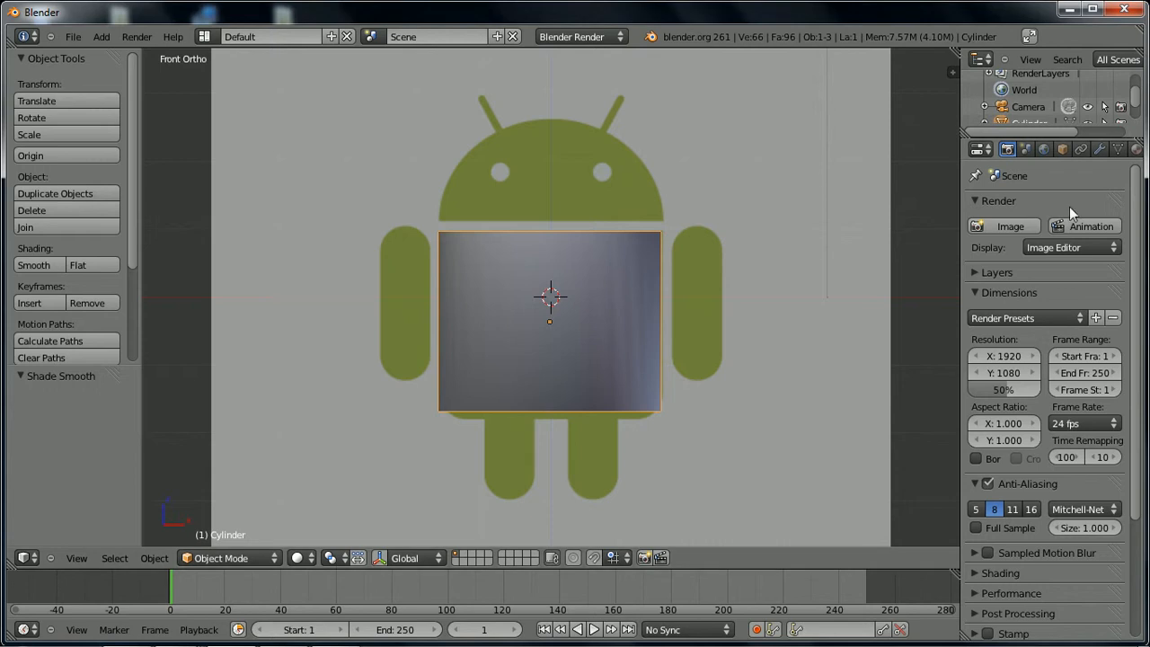
# - Add a Subdivision Surface modifier to the cylinder and, in Edit Mode, set its View subdivisions to 2
pyautogui.click(1100, 149)
pyautogui.click(1009, 226)
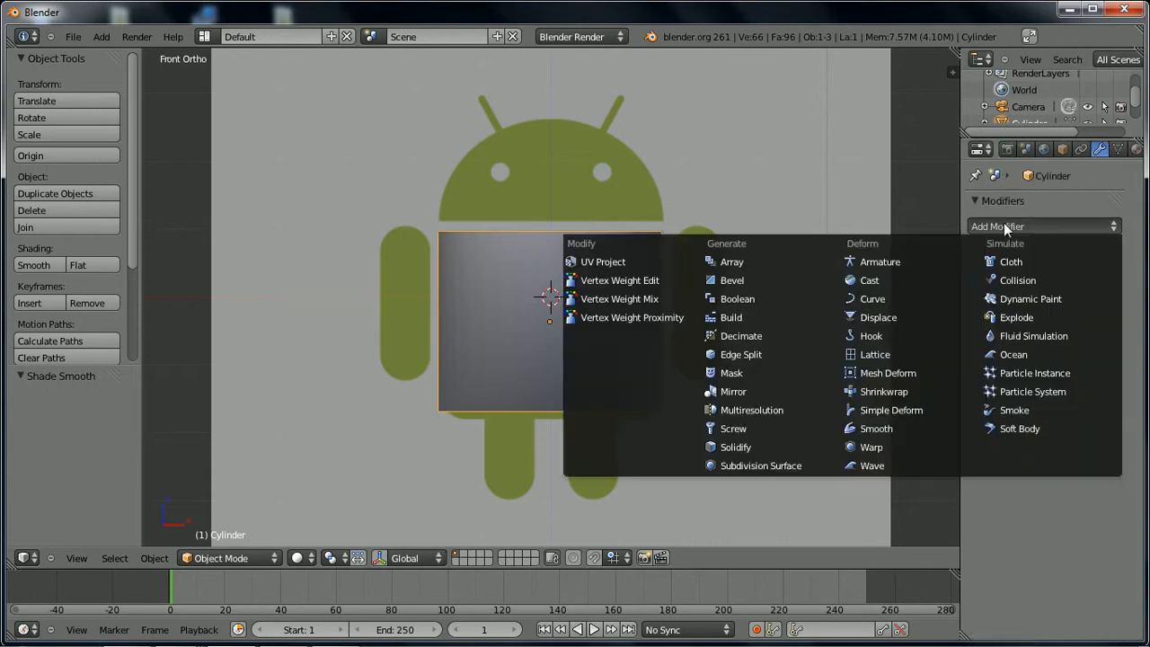
pyautogui.click(738, 464)
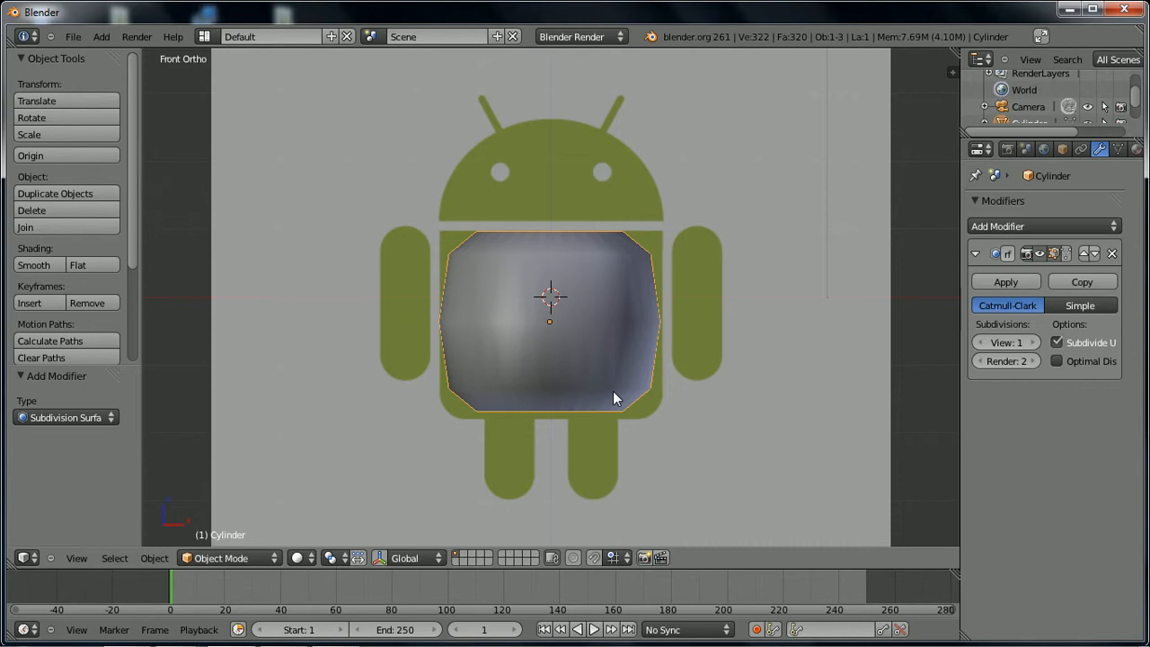
pyautogui.press('Tab')
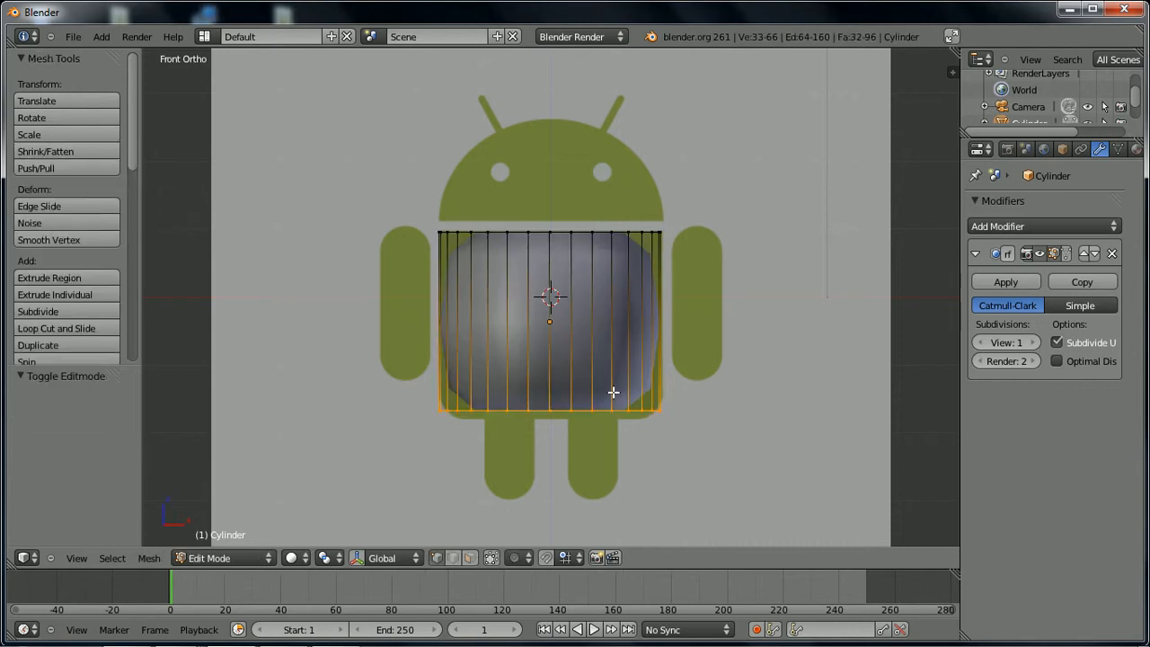
pyautogui.click(1033, 343)
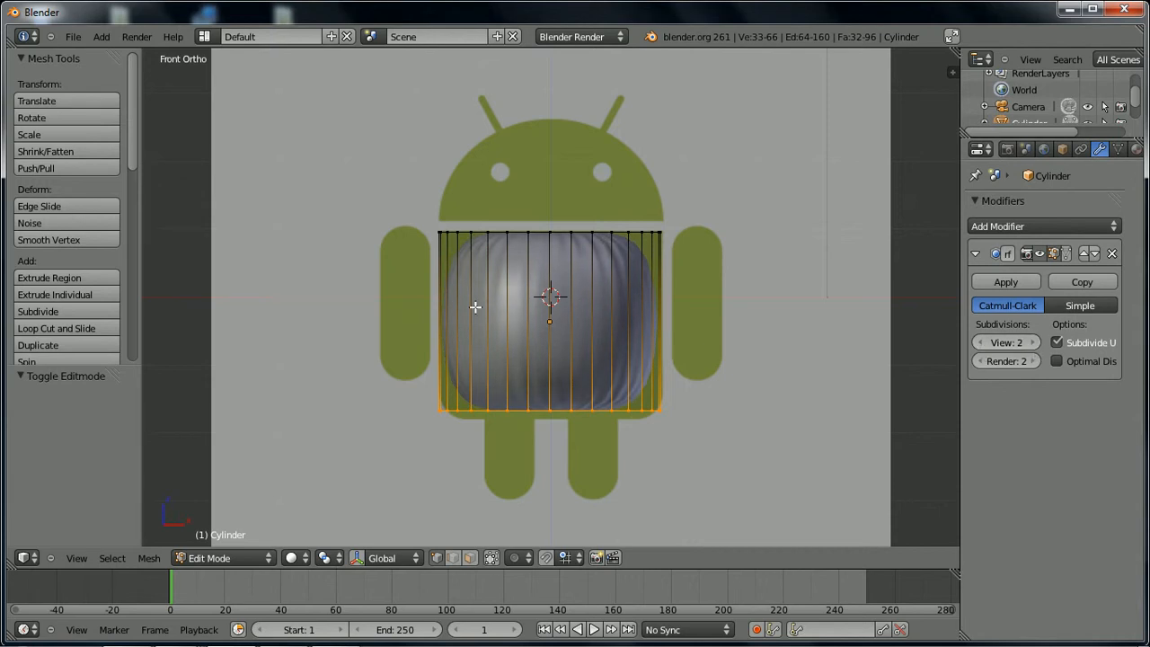
# - Add two horizontal loop cuts to the cylinder, sliding one to about -0.83 near the upper edge and one to about -0.66 near the lower edge
pyautogui.hotkey('ctrl', 'r')
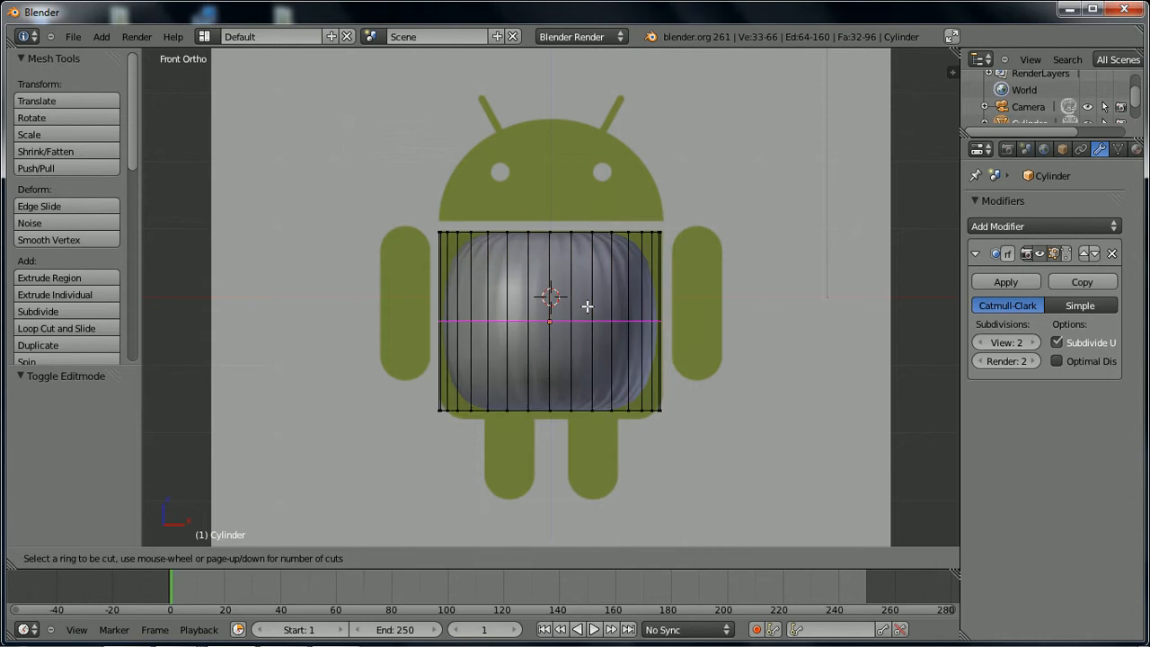
pyautogui.click(587, 306)
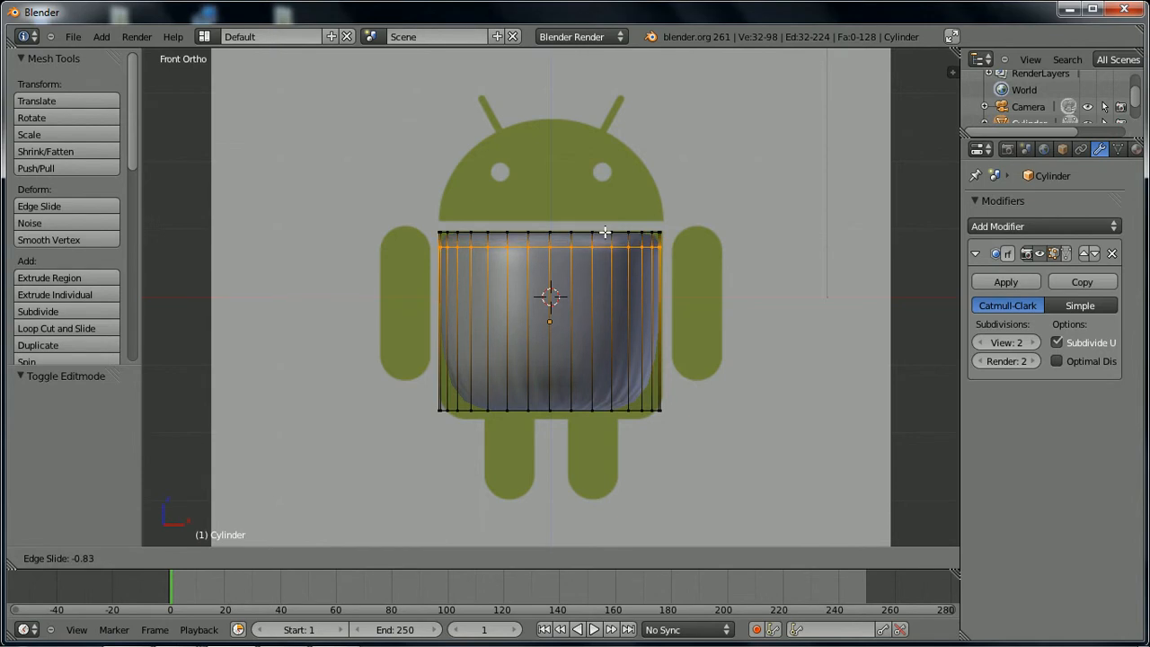
pyautogui.click(606, 231)
pyautogui.hotkey('ctrl', 'r')
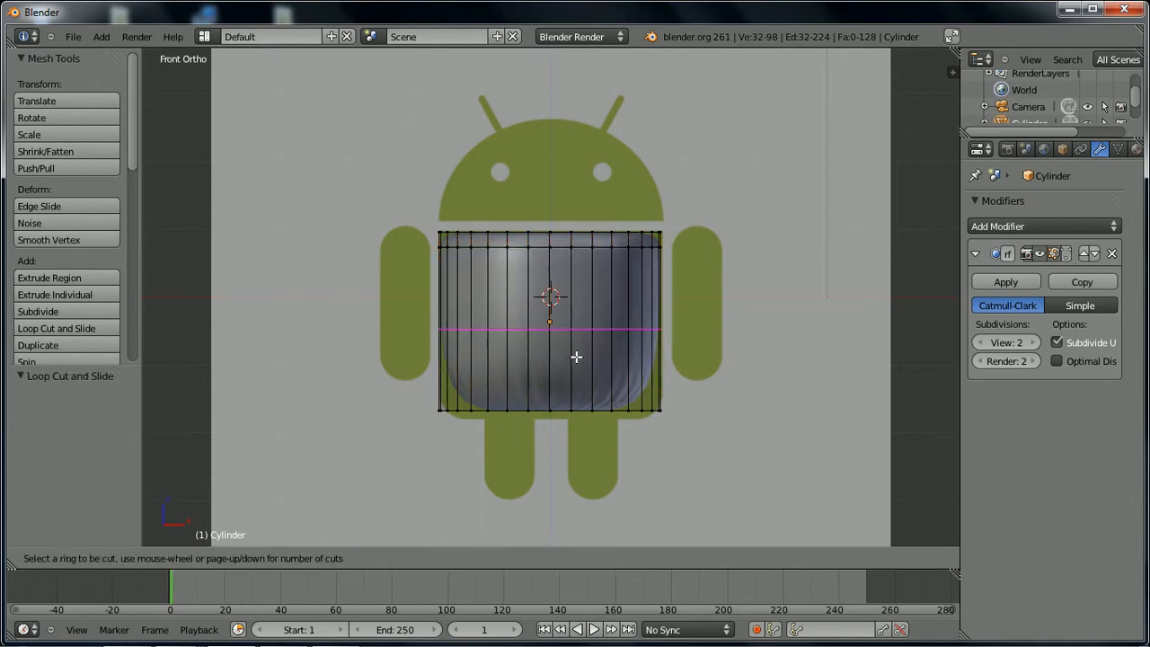
pyautogui.click(576, 358)
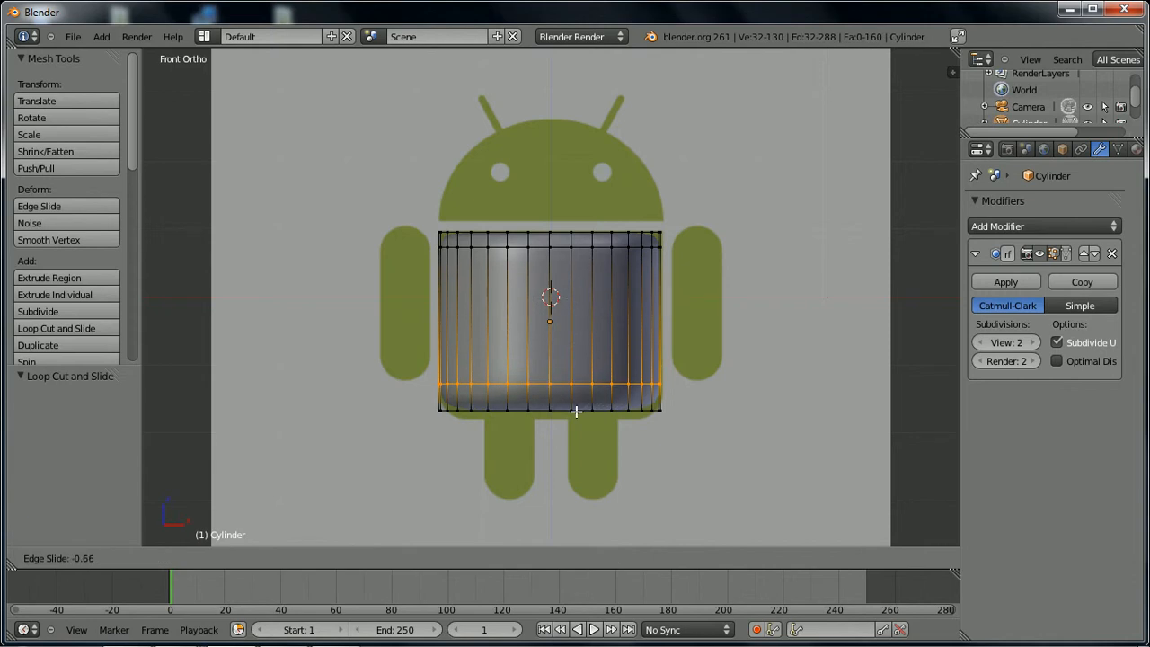
pyautogui.click(577, 411)
# - Select the two lowest vertex rings of the cylinder and move them about -0.136 along Z to the reference body's lower edge
pyautogui.press('a')
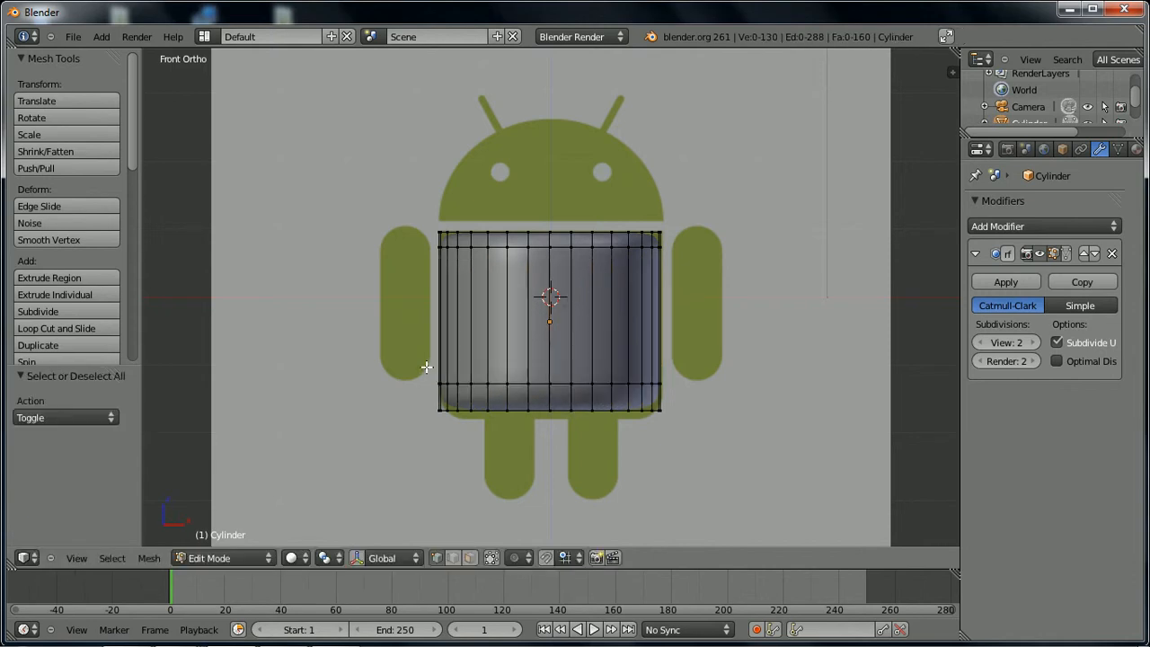
pyautogui.press('b')
pyautogui.moveTo(417, 358); pyautogui.dragTo(736, 430)
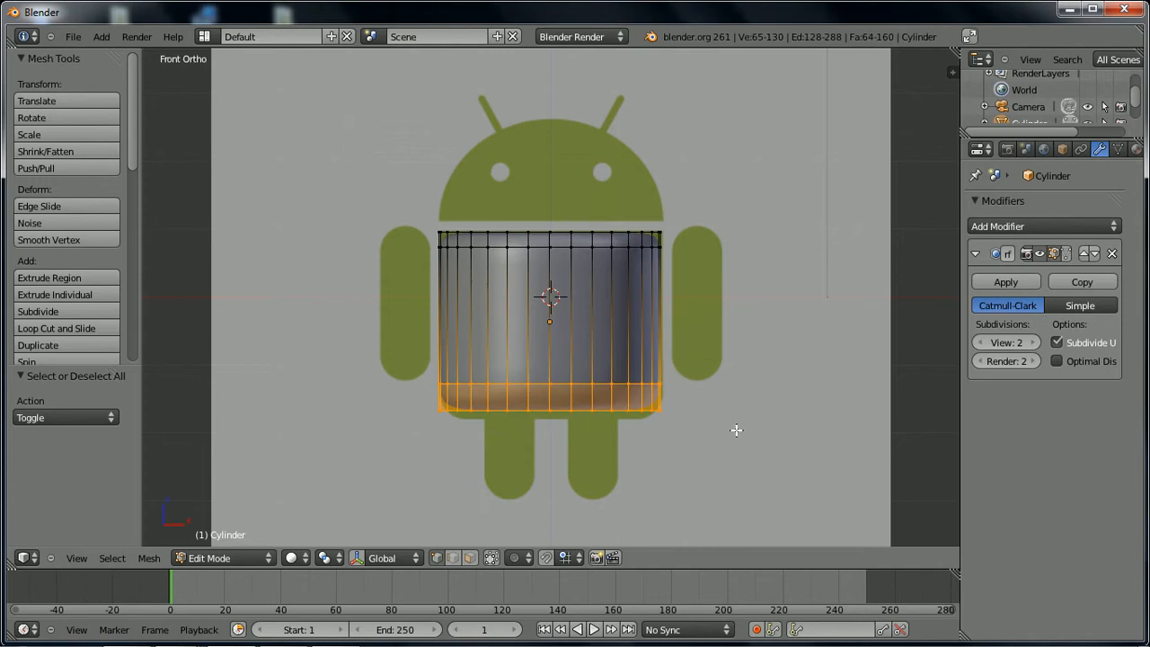
pyautogui.press('g')
pyautogui.press('z')
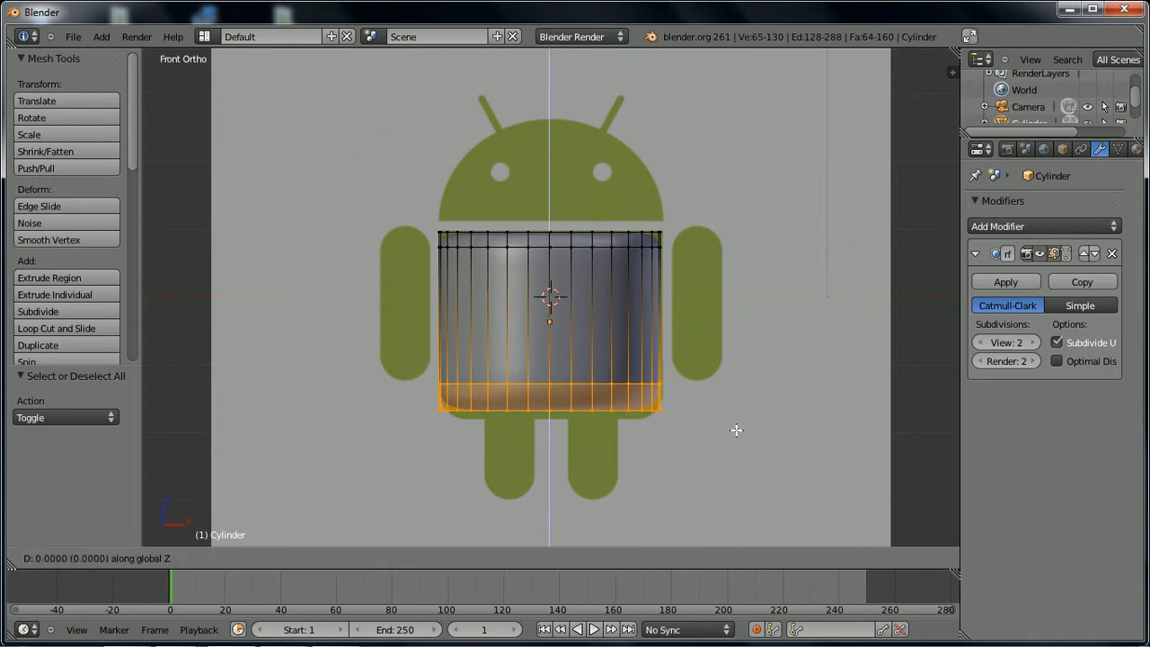
pyautogui.click(736, 439)
pyautogui.click(185, 403)
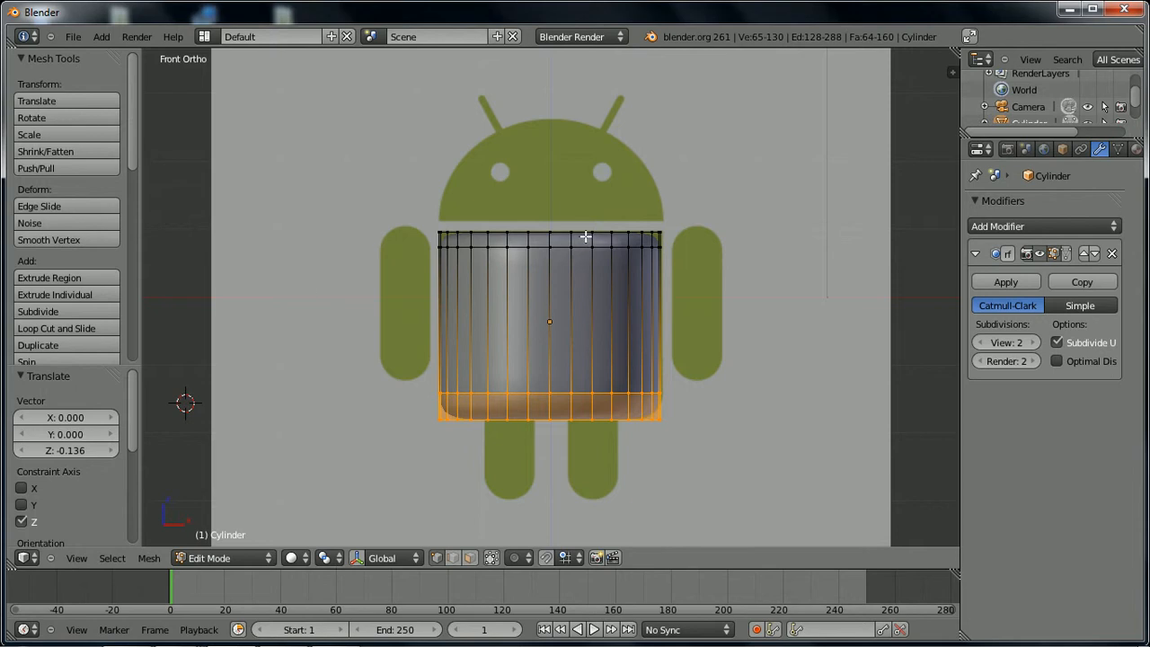
# - Scale the cylinder's top edge loop to about 0.937 and its bottom edge loop to about 0.788
pyautogui.press('a')
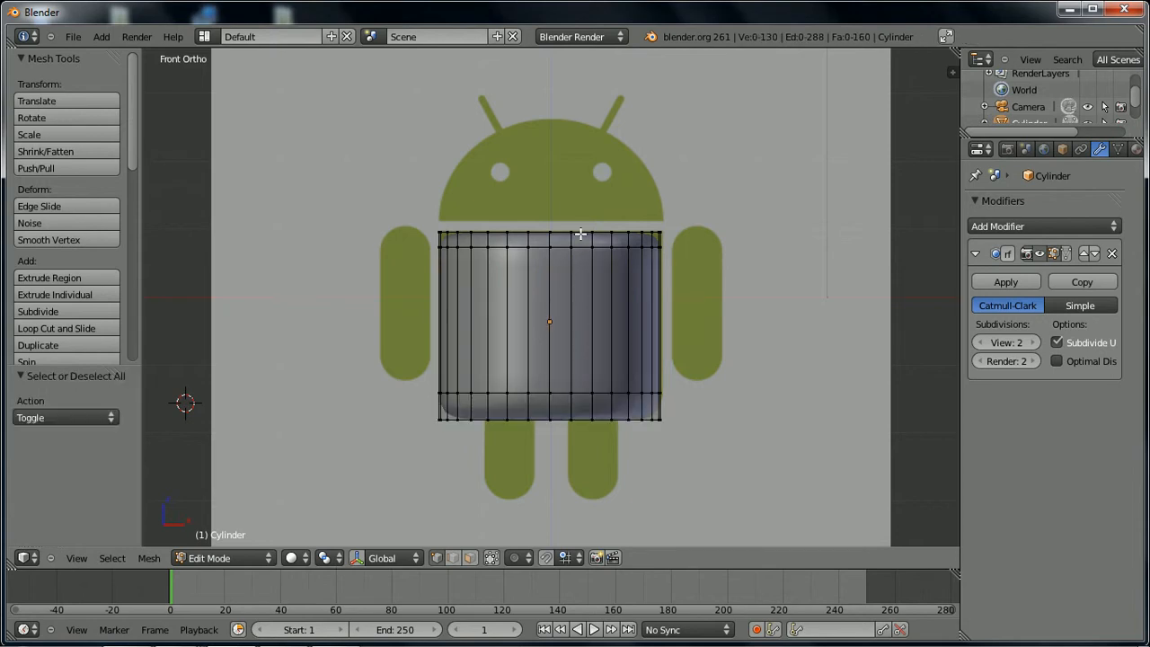
pyautogui.keyDown('alt'); pyautogui.rightClick(581, 234); pyautogui.keyUp('alt')
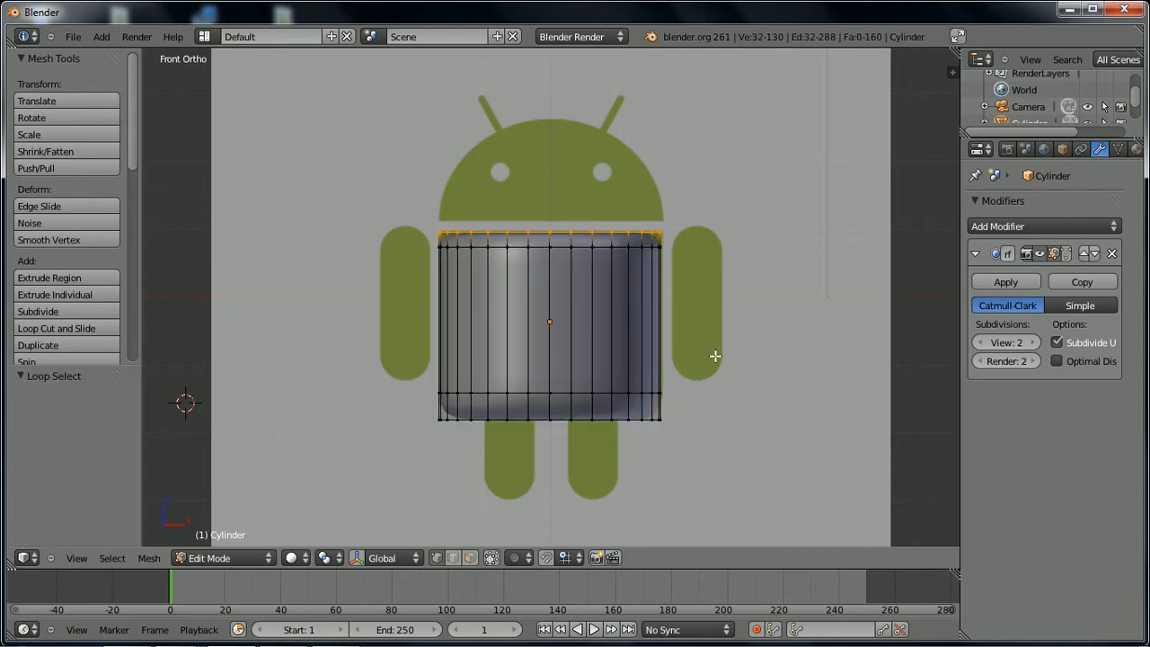
pyautogui.press('s')
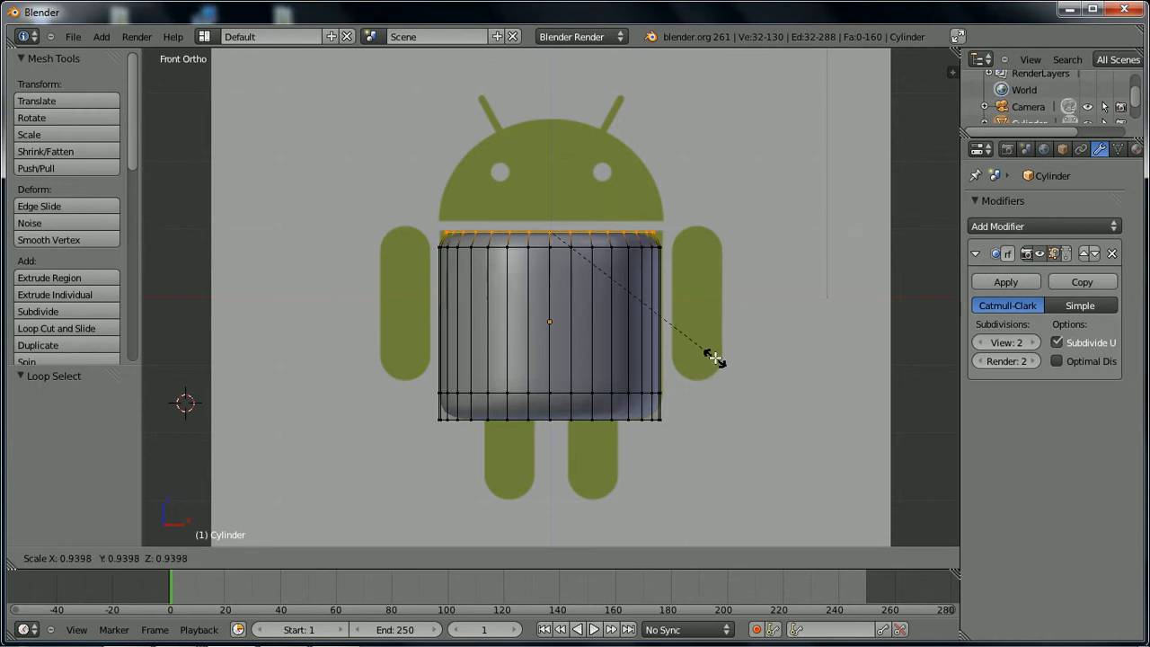
pyautogui.click(715, 359)
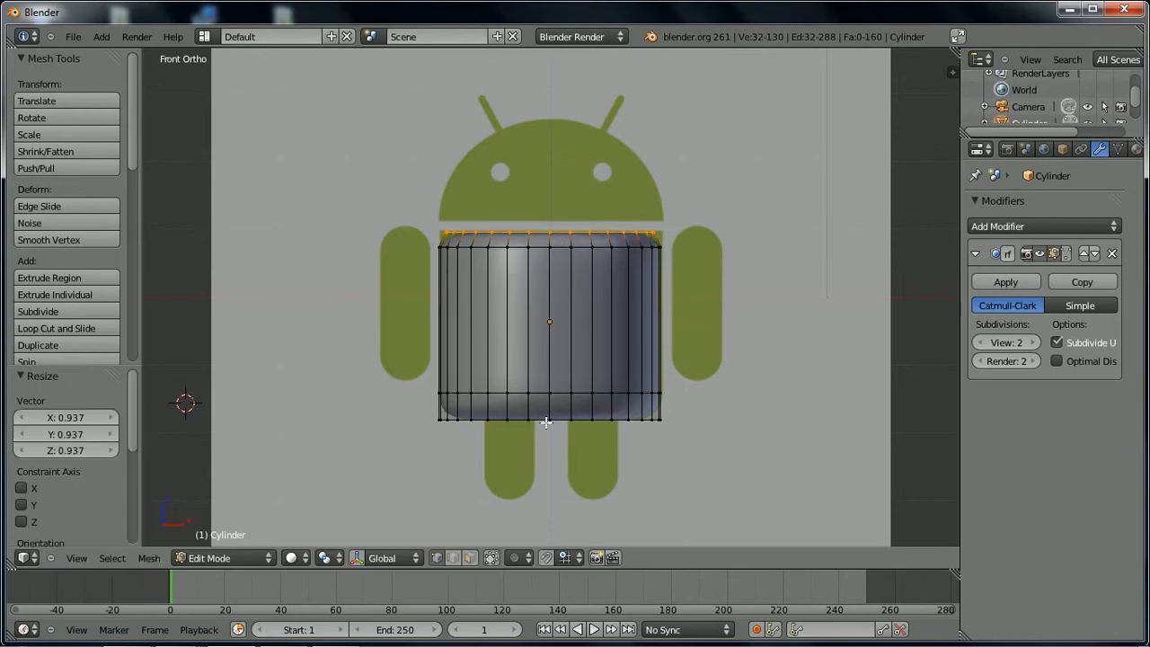
pyautogui.keyDown('alt'); pyautogui.rightClick(545, 419); pyautogui.keyUp('alt')
pyautogui.press('s')
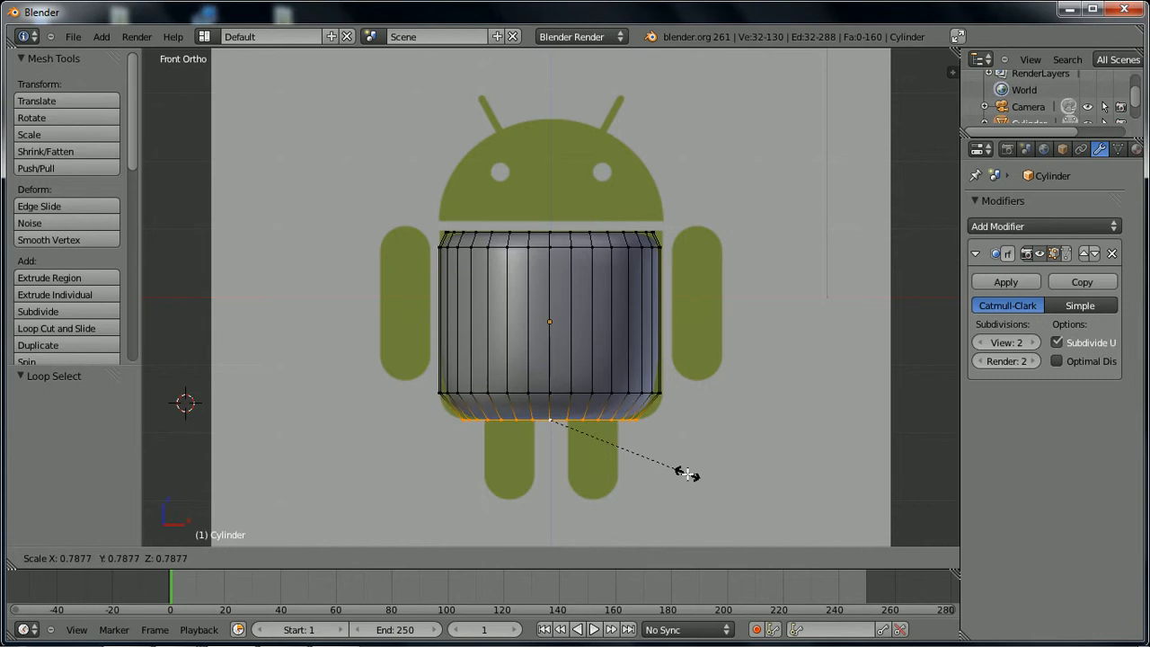
pyautogui.click(686, 474)
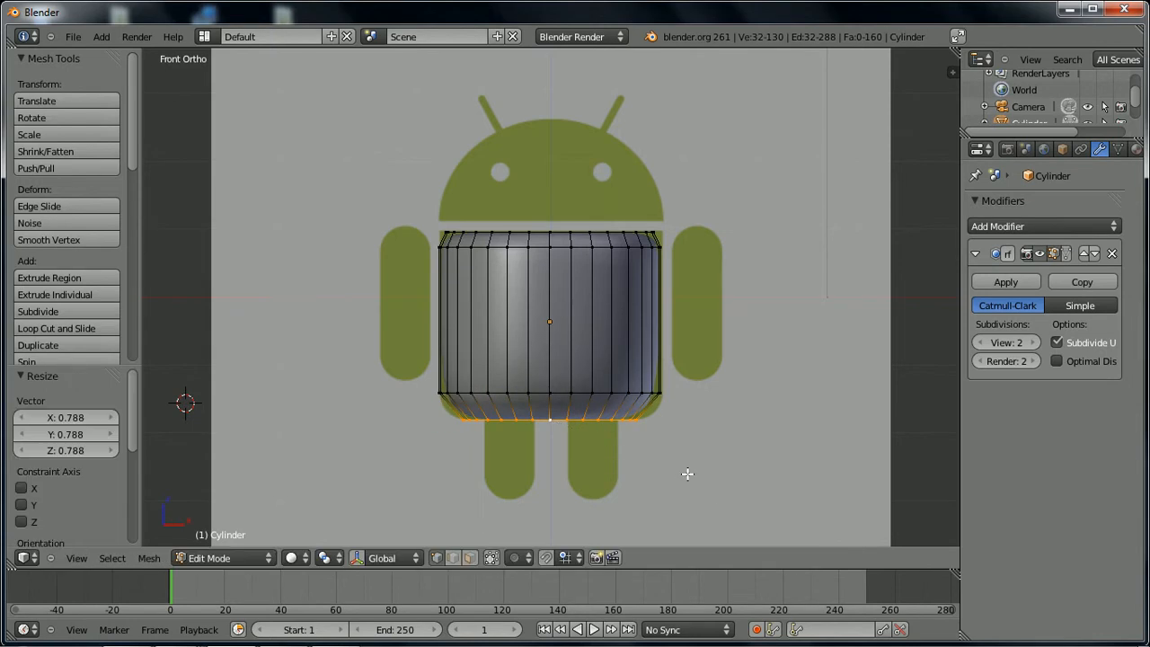
# - Examine the top cap's smooth shading and its triangular faces from above in Object Mode and Edit Mode
pyautogui.press('Tab')
pyautogui.moveTo(702, 415); pyautogui.dragTo(727, 494, button='middle')
pyautogui.moveTo(637, 333); pyautogui.dragTo(426, 231, button='middle')
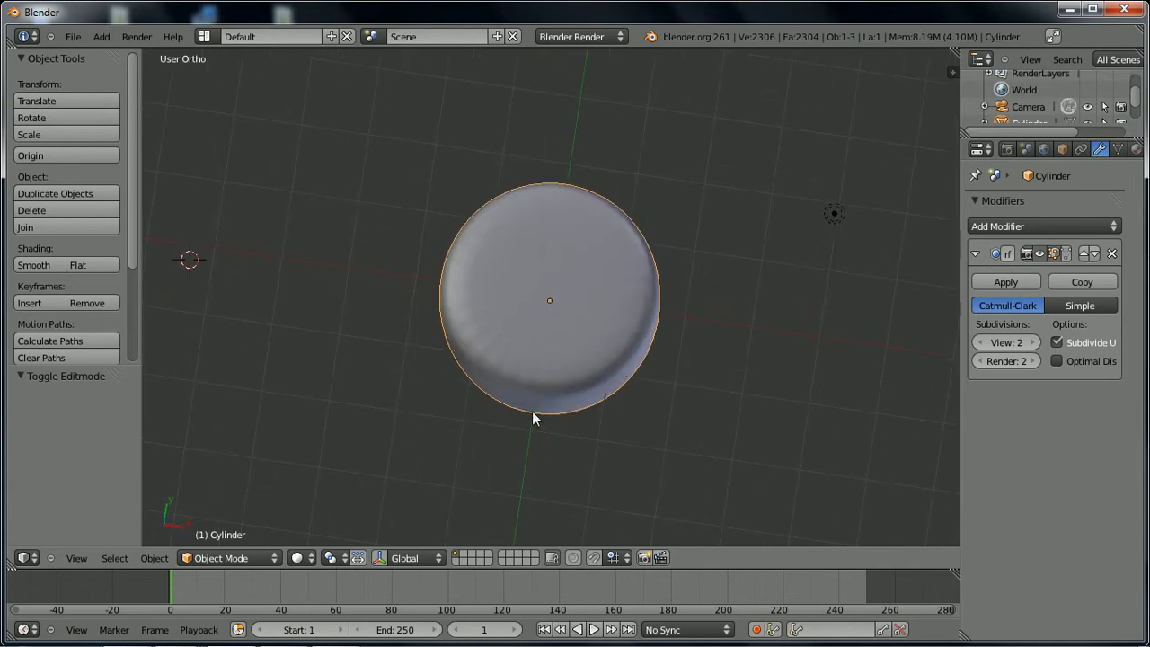
pyautogui.press('Tab')
pyautogui.press('Tab')
pyautogui.press('Tab')
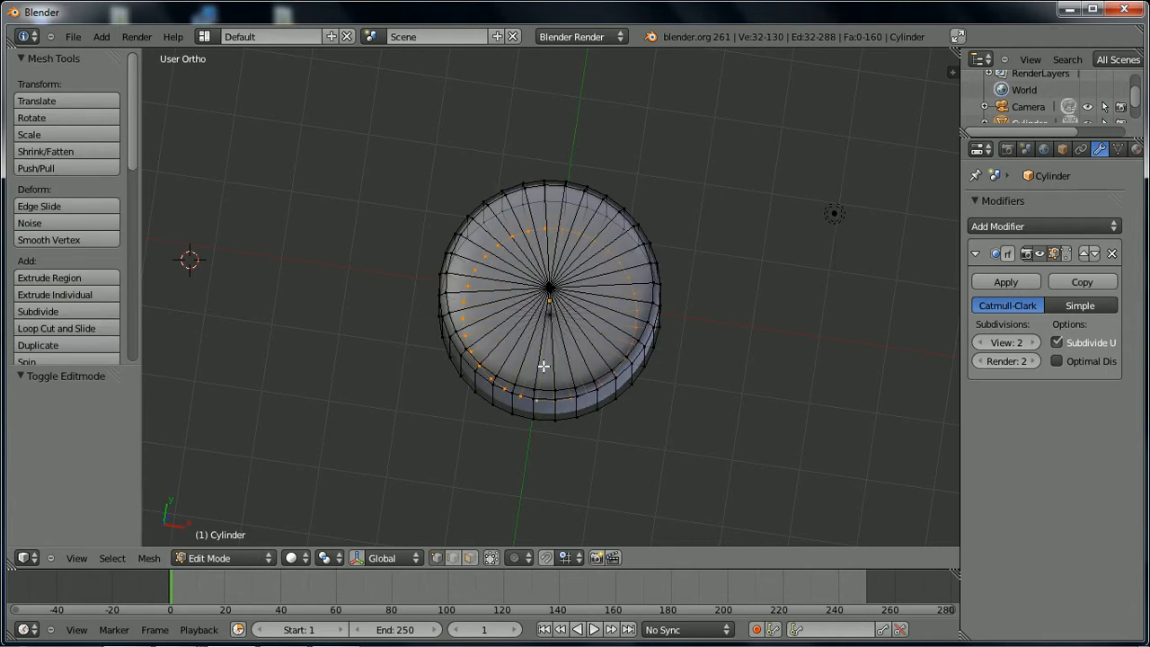
pyautogui.keyDown('alt'); pyautogui.rightClick(482, 343); pyautogui.keyUp('alt')
pyautogui.keyDown('shift'); pyautogui.rightClick(480, 362); pyautogui.keyUp('shift')
pyautogui.keyDown('shift'); pyautogui.rightClick(549, 287); pyautogui.keyUp('shift')
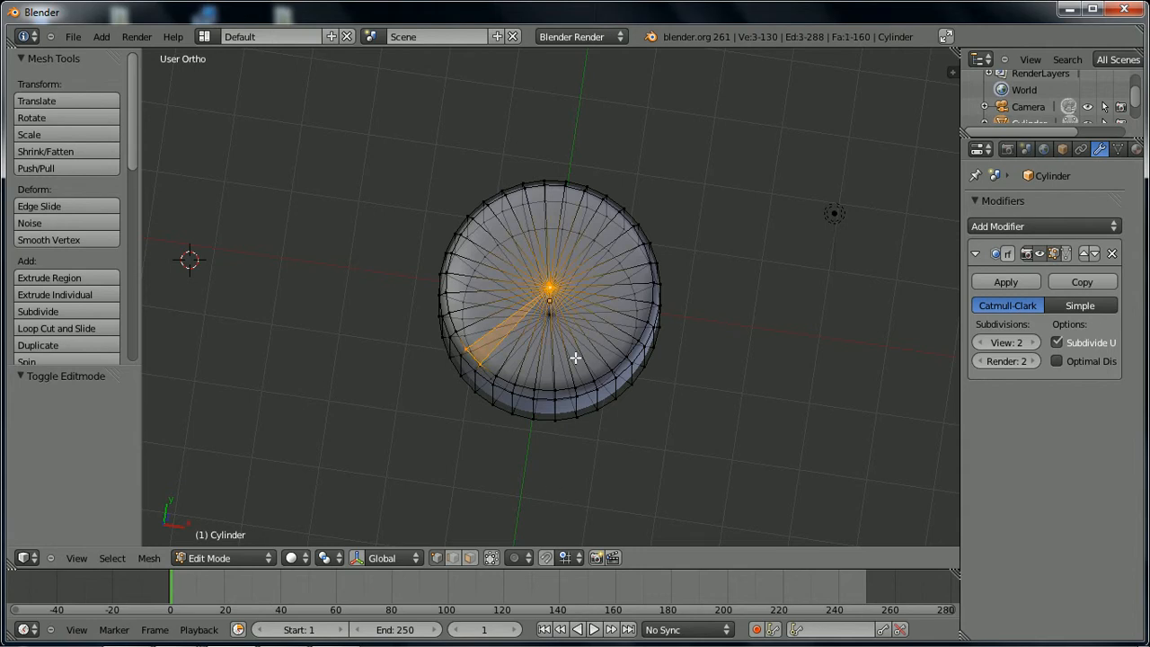
pyautogui.press('Tab')
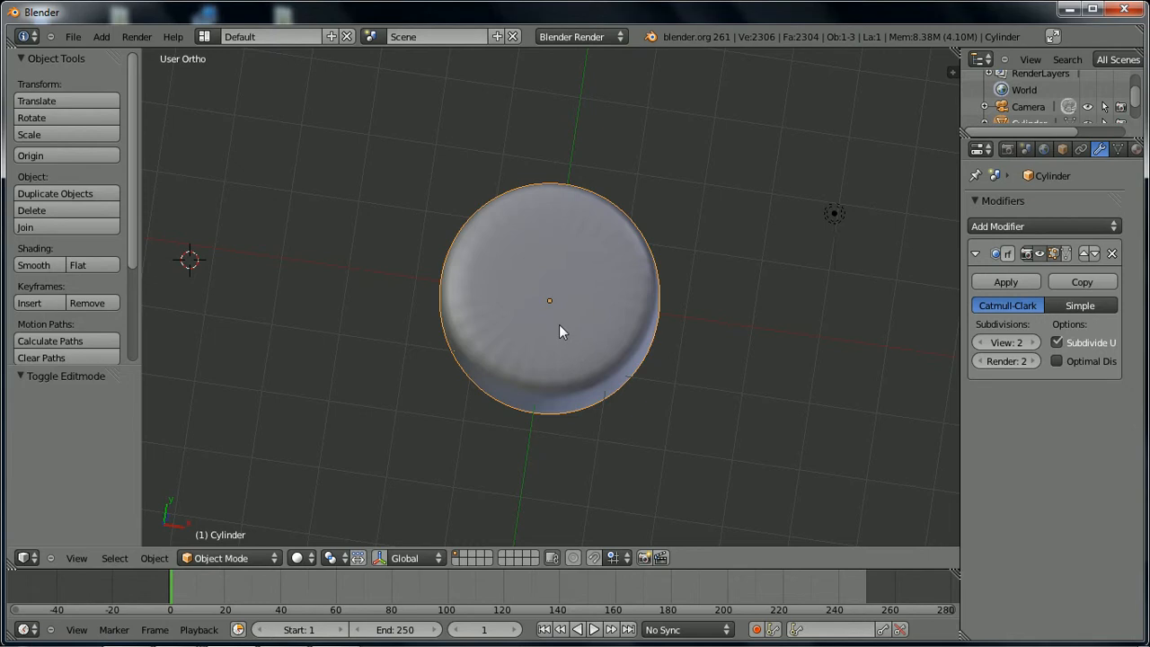
# - From the top view in Edit Mode, select all radial edges of the top cap using edge selection and subdivide them with one cut
pyautogui.press('KP_7')
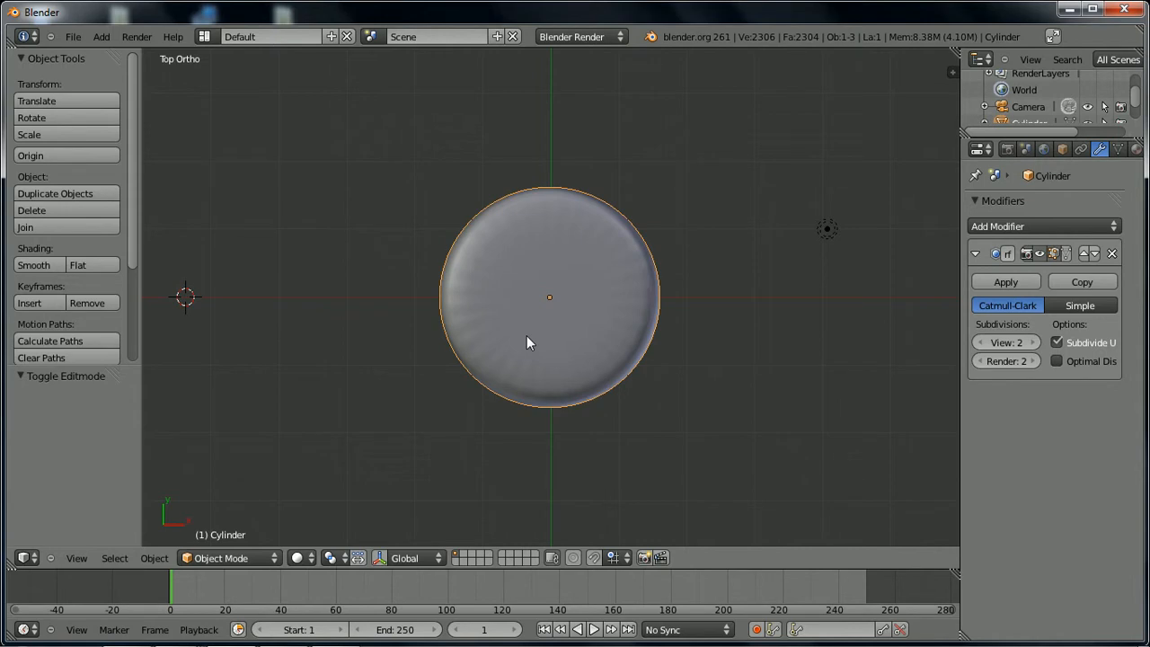
pyautogui.press('Tab')
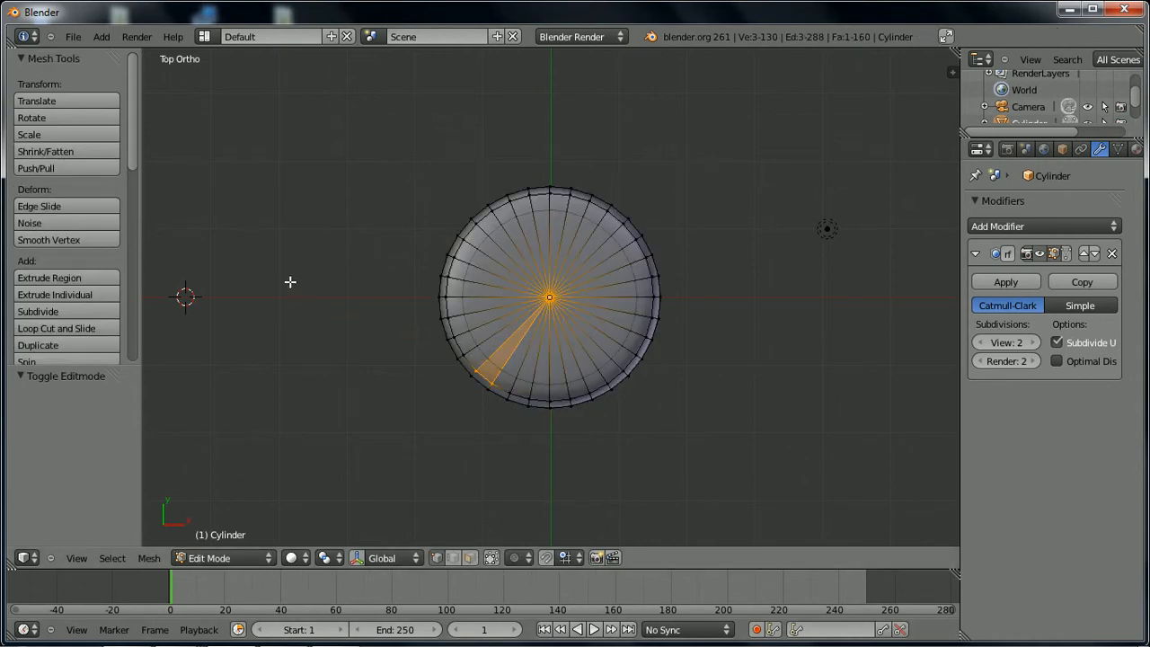
pyautogui.press('a')
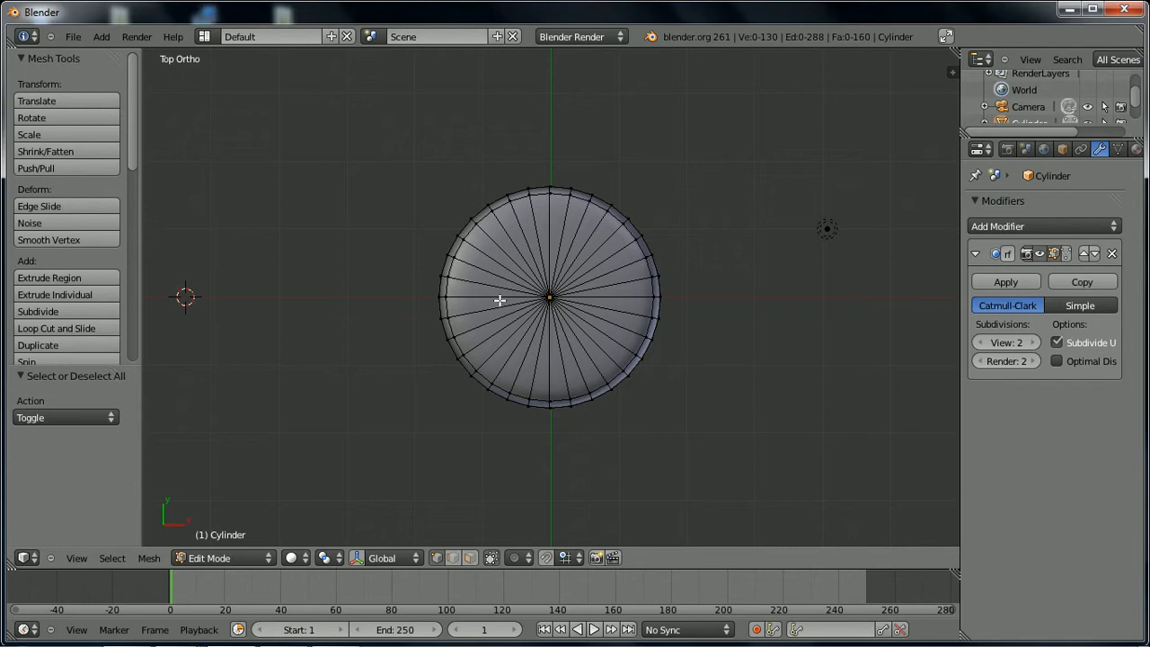
pyautogui.hotkey('ctrl', 'r')
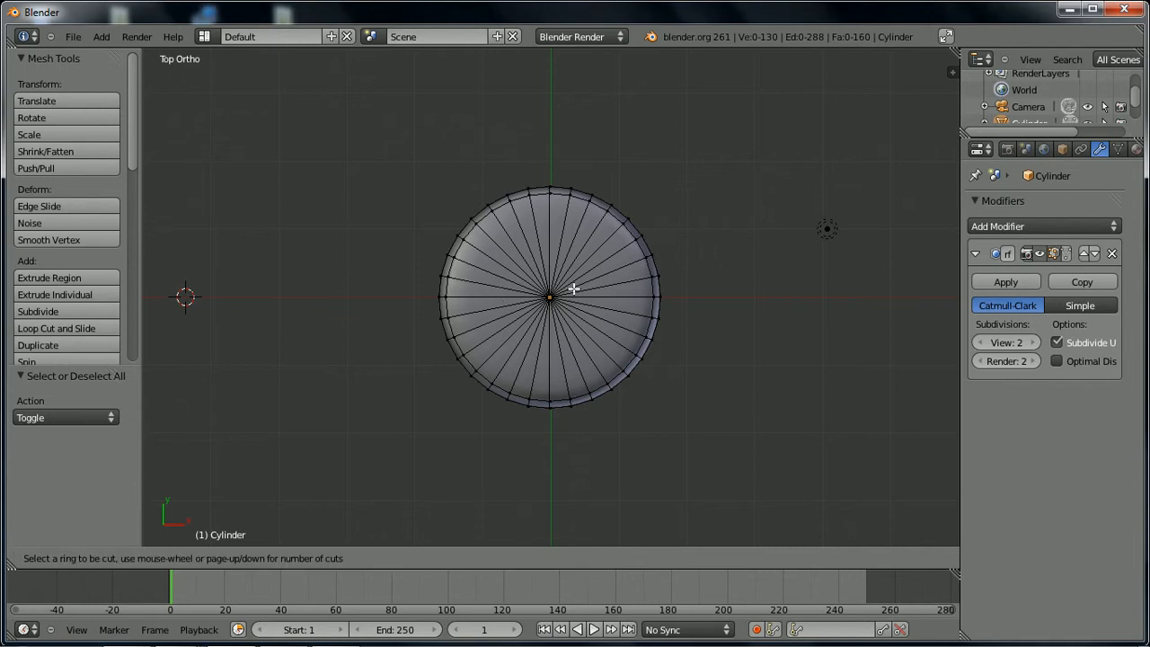
pyautogui.press('Escape')
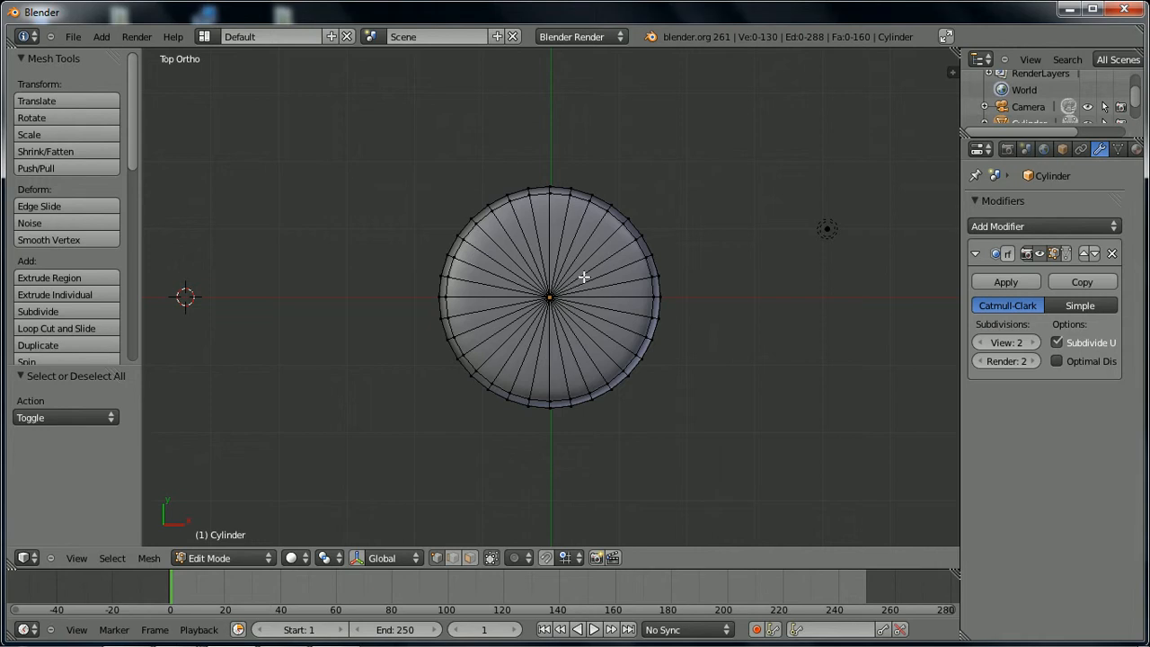
pyautogui.click(452, 558)
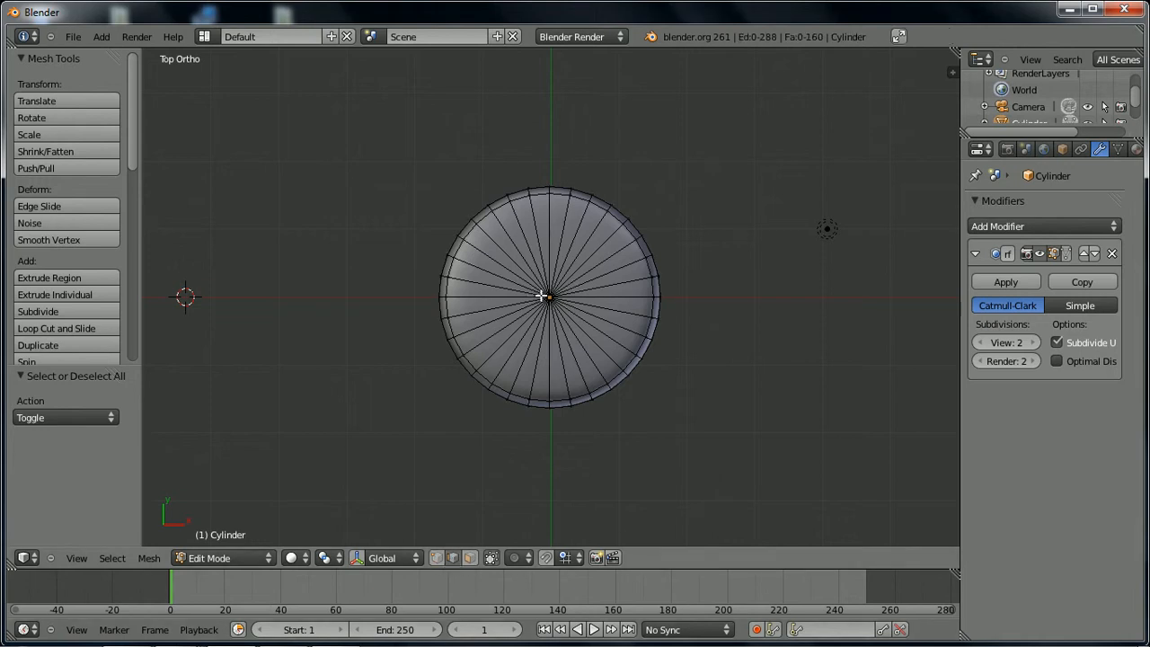
pyautogui.rightClick(573, 362)
pyautogui.press('b')
pyautogui.moveTo(540, 272); pyautogui.dragTo(584, 327)
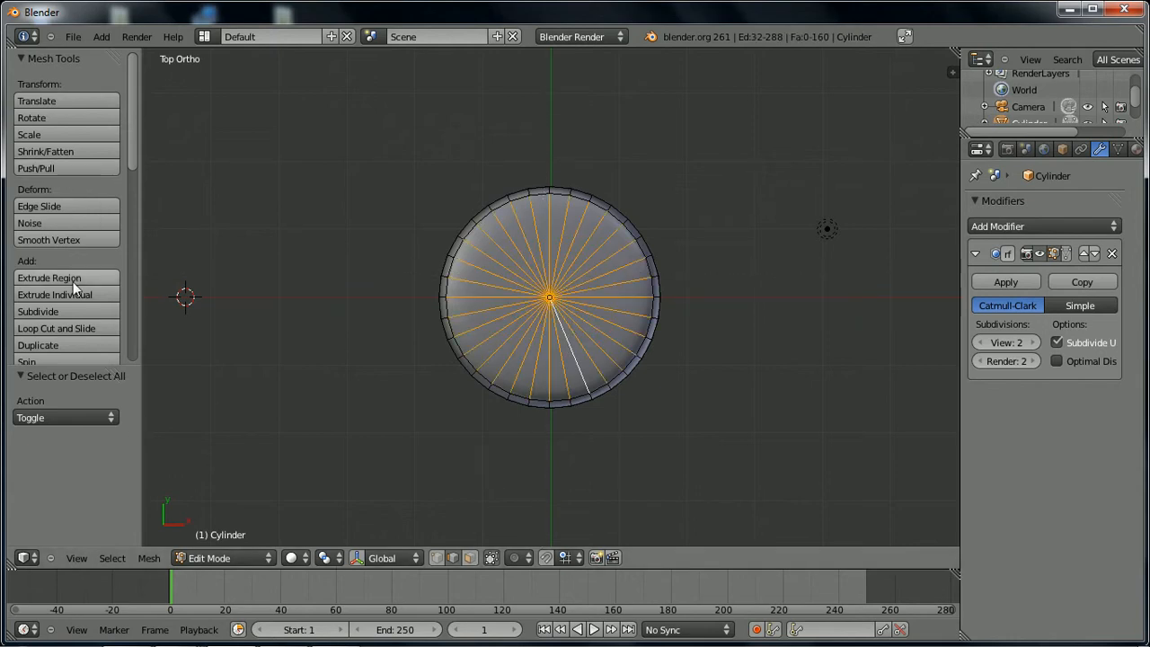
pyautogui.moveTo(133, 164)
pyautogui.mouseDown()
pyautogui.moveTo(145, 207)
pyautogui.moveTo(126, 318)
pyautogui.moveTo(139, 172)
pyautogui.moveTo(139, 208)
pyautogui.mouseUp()
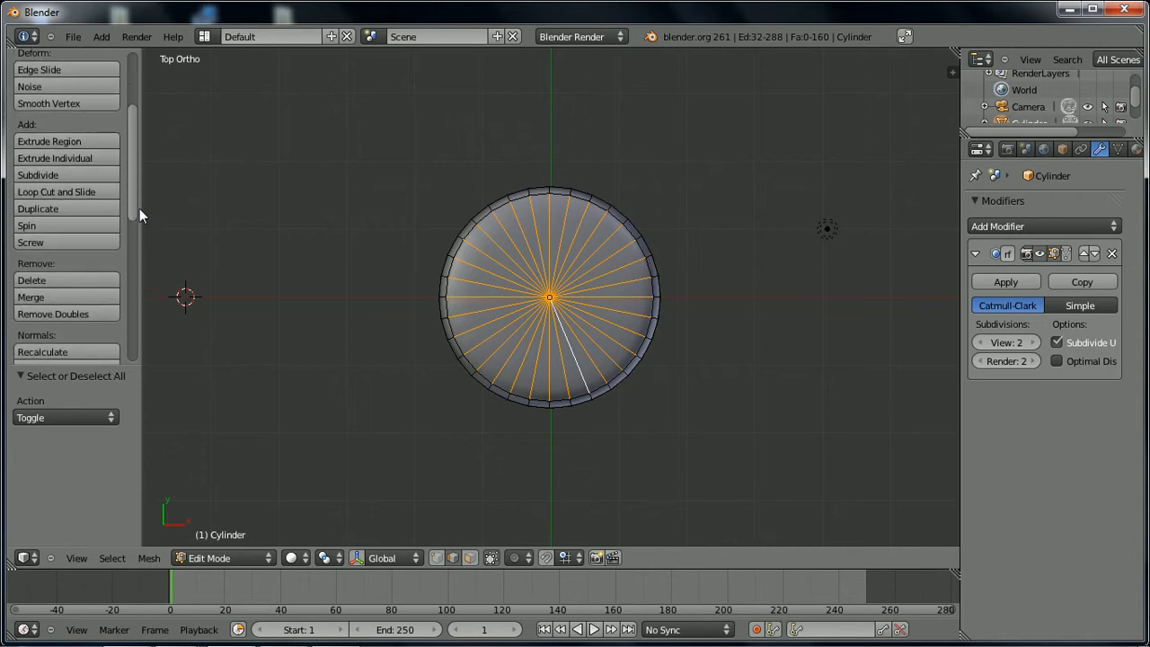
pyautogui.click(43, 174)
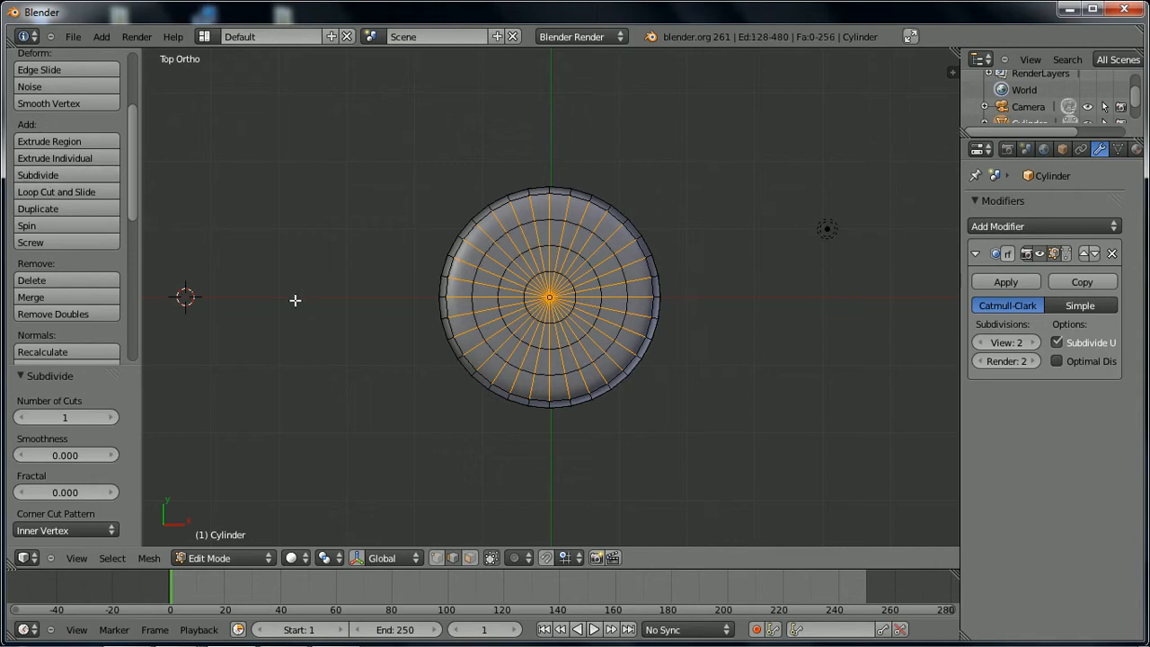
pyautogui.hotkey('ctrl', 'z')
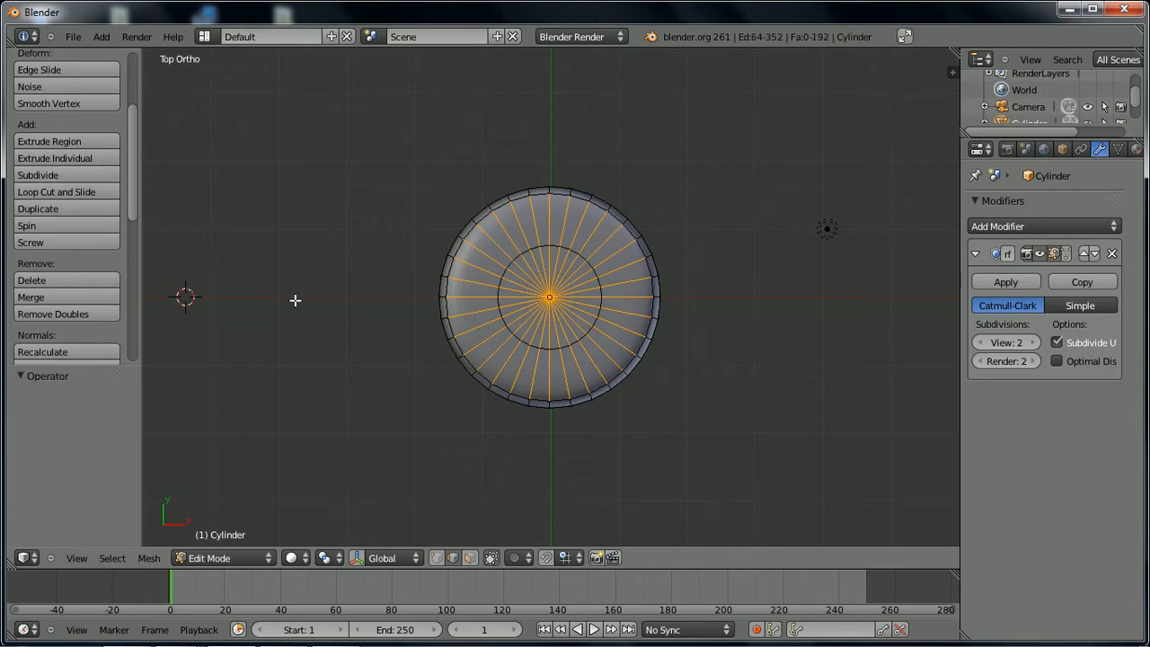
# - Select the new circular edge loop on the top cap and scale it outward to about 1.871, close to the rim
pyautogui.keyDown('alt'); pyautogui.rightClick(532, 346); pyautogui.keyUp('alt')
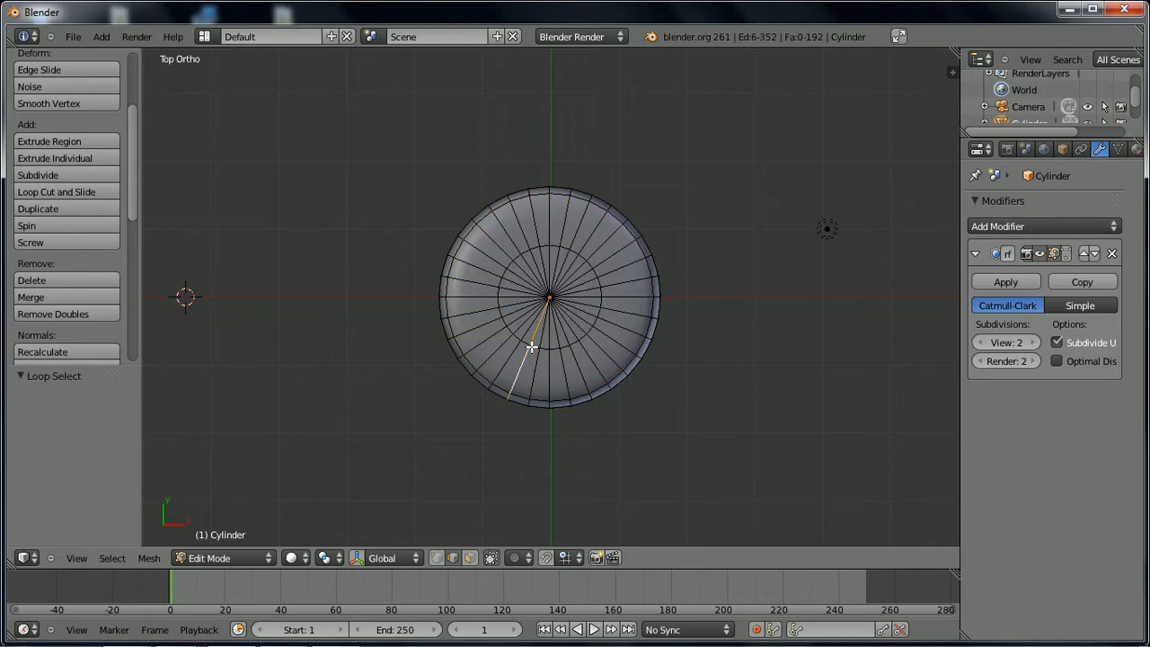
pyautogui.keyDown('alt'); pyautogui.rightClick(536, 347); pyautogui.keyUp('alt')
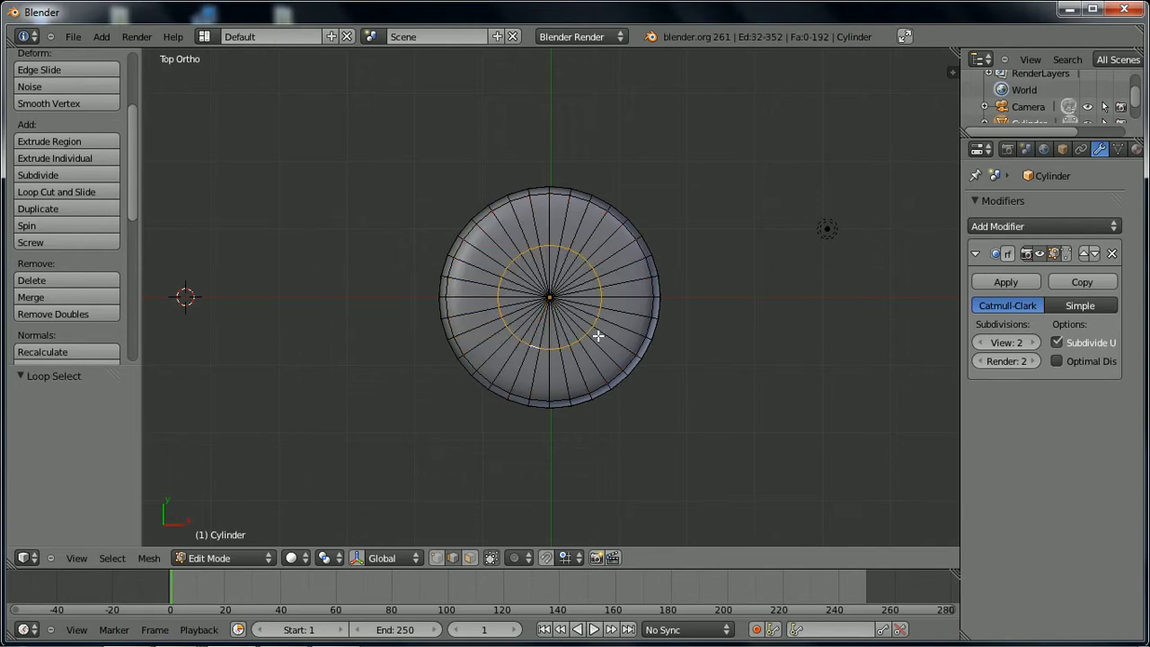
pyautogui.press('s')
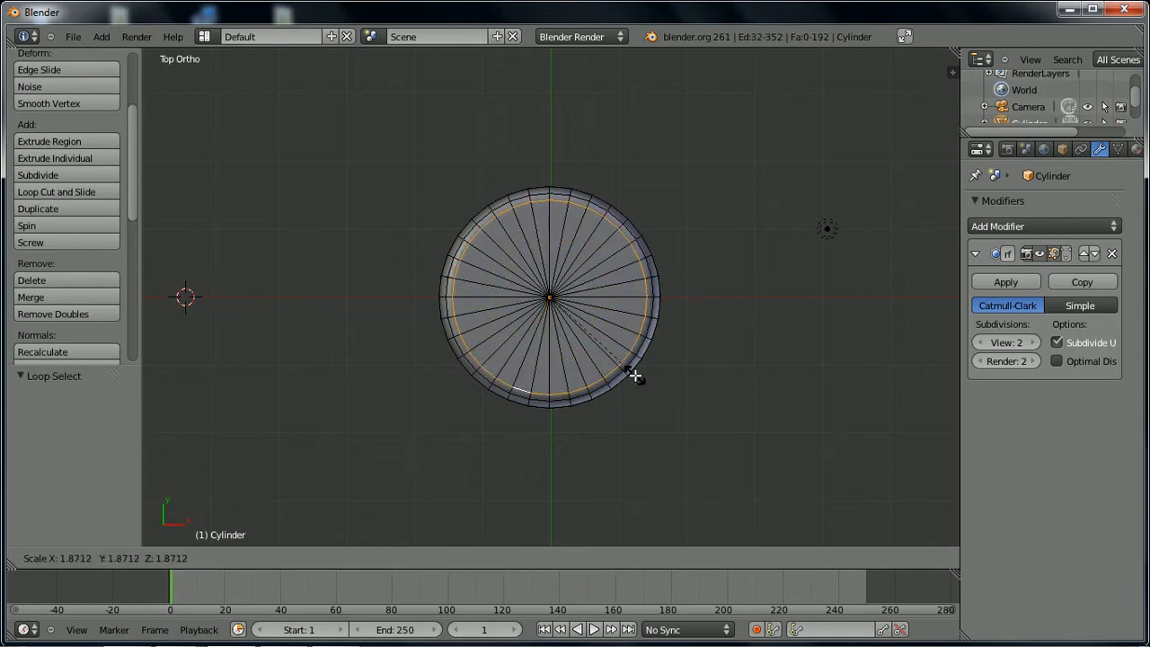
pyautogui.click(636, 376)
# - Select the bottom cap's rim edge loop from the bottom view and scale it outward to about 1.117
pyautogui.press('KP_1')
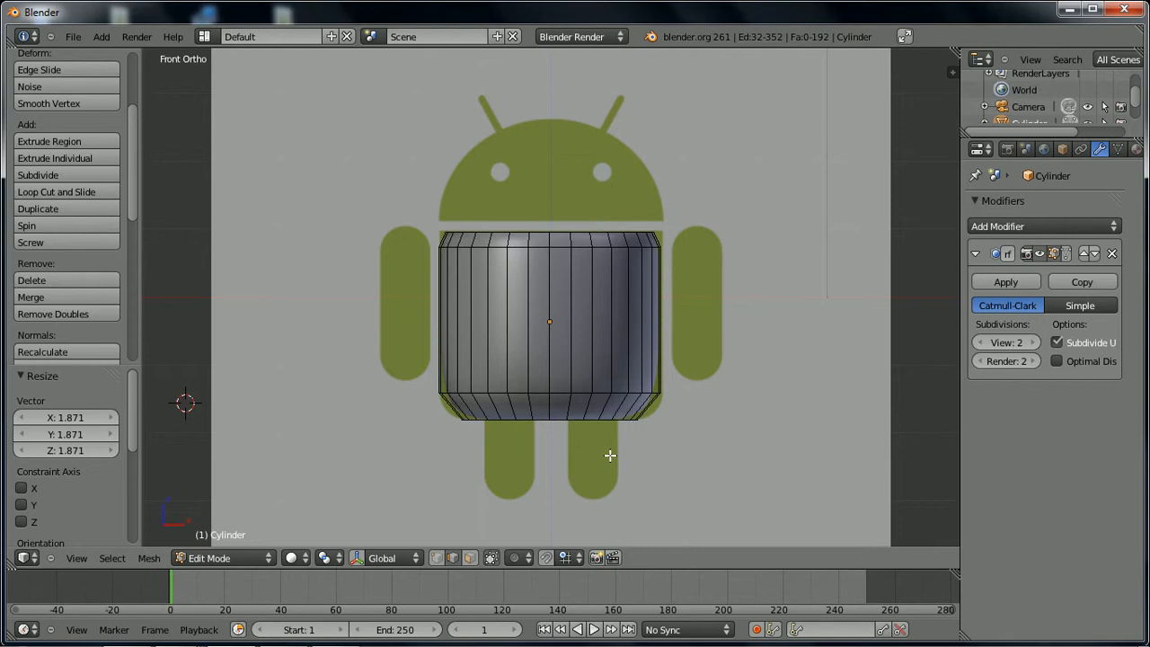
pyautogui.press('ctrl+KP_7')
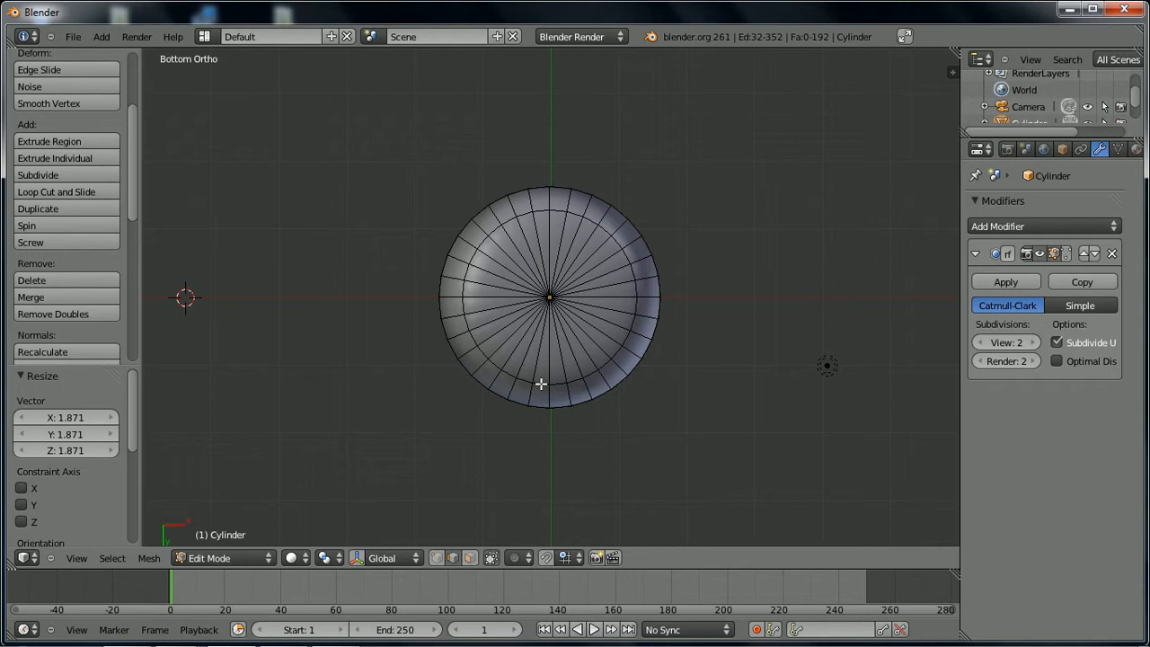
pyautogui.press('KP_7')
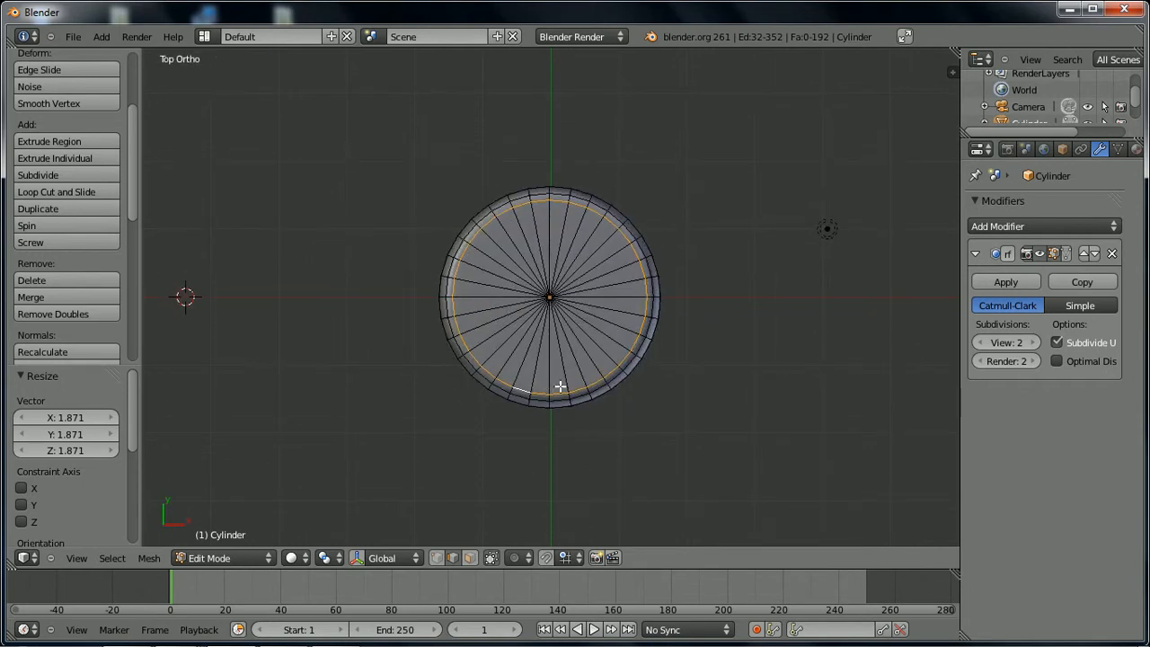
pyautogui.press('ctrl+KP_7')
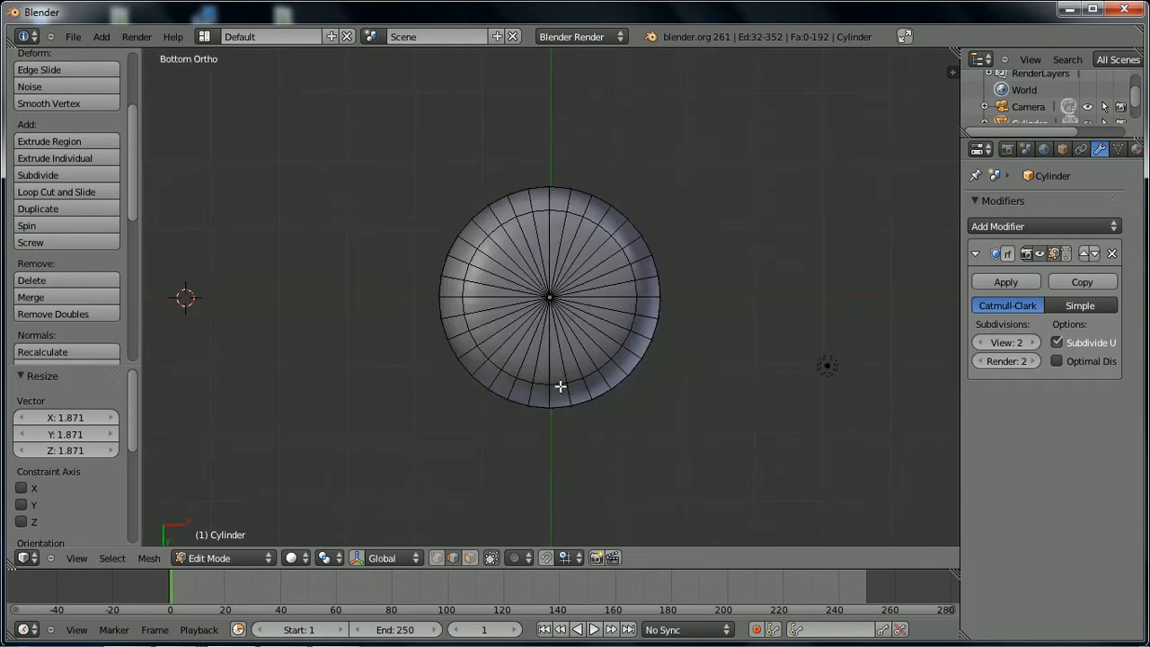
pyautogui.rightClick(495, 368)
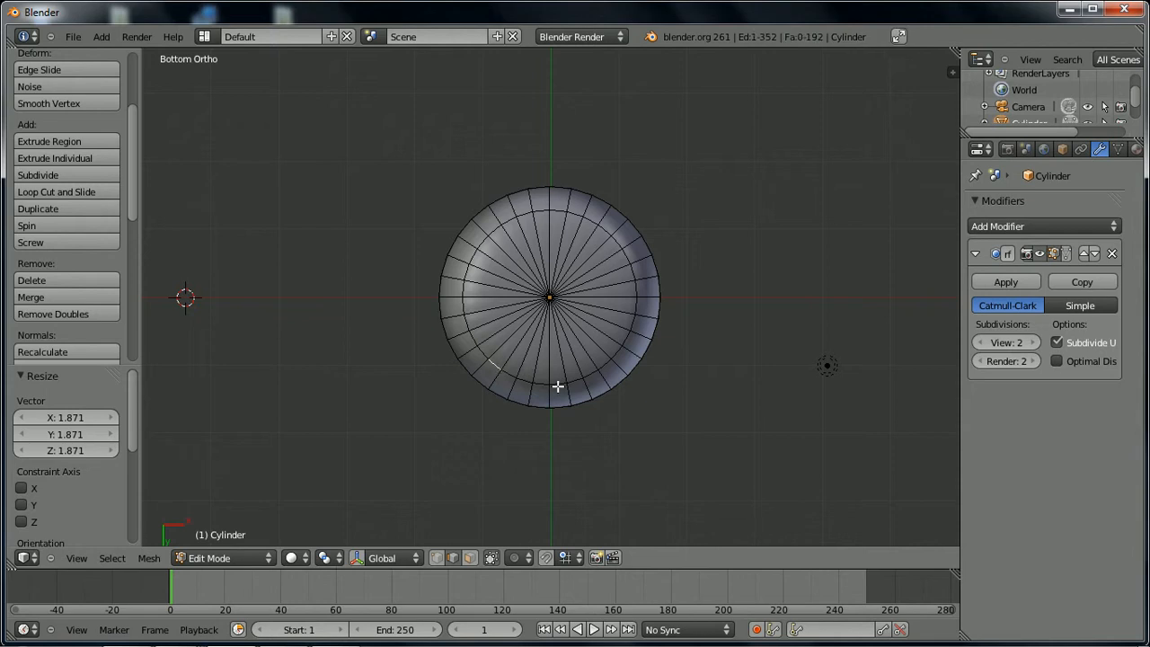
pyautogui.keyDown('alt'); pyautogui.rightClick(509, 376); pyautogui.keyUp('alt')
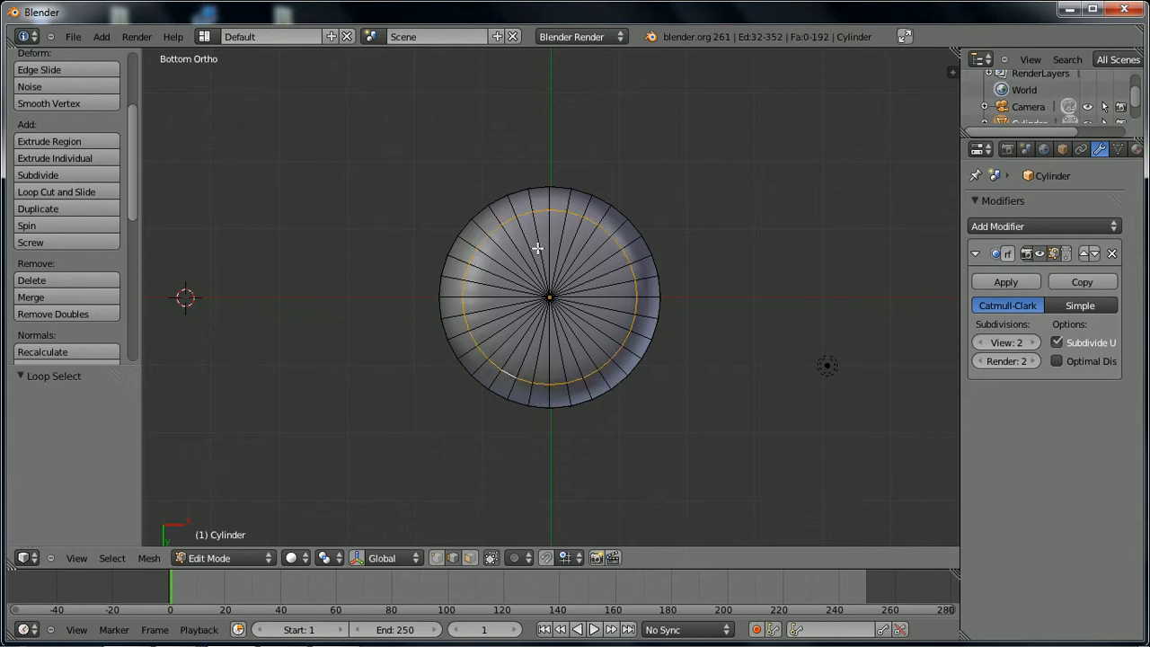
pyautogui.press('s')
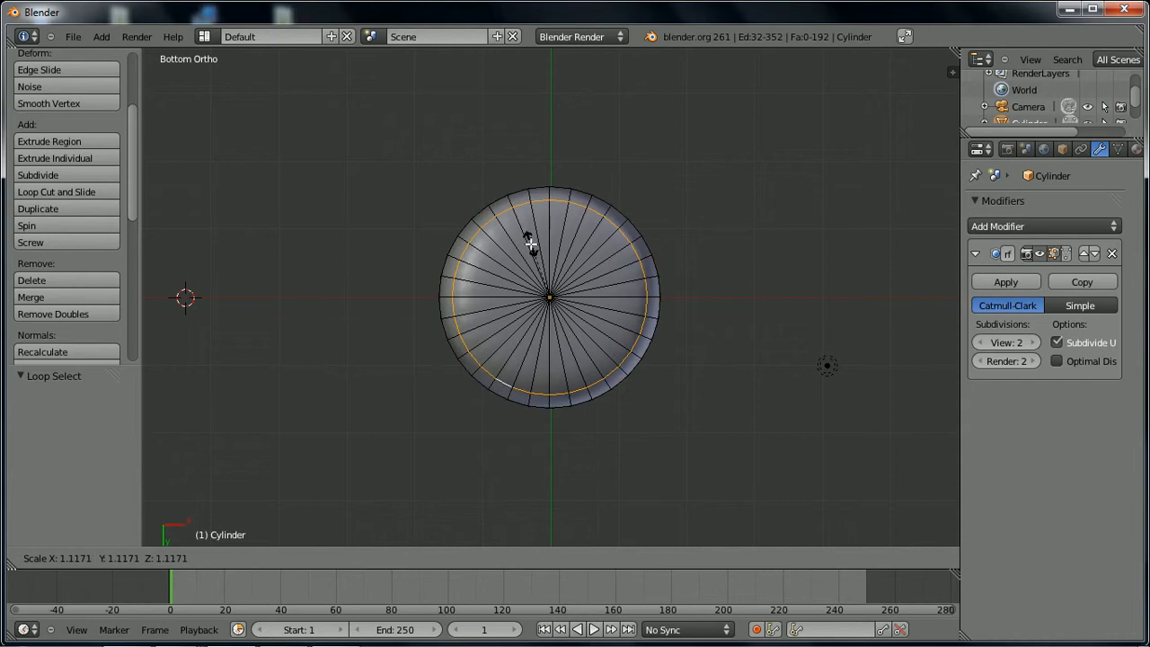
pyautogui.click(531, 244)
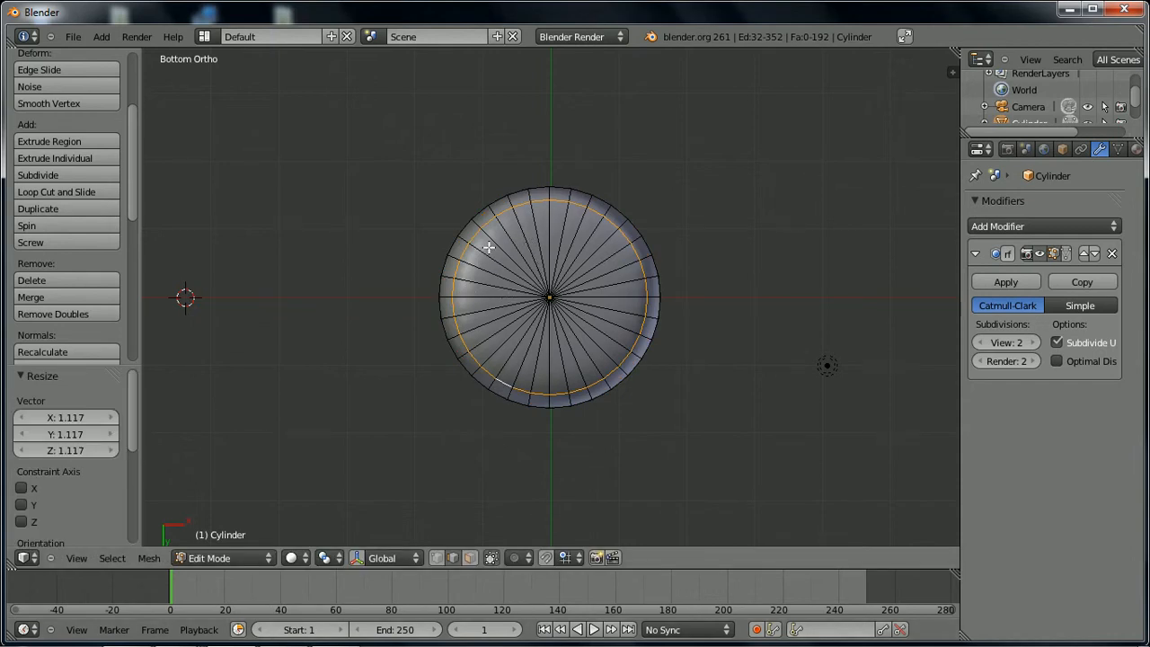
# - Select all radial edges of the bottom cap, subdivide them with one cut, and return to Object Mode in the front view
pyautogui.keyDown('shift'); pyautogui.rightClick(573, 326); pyautogui.keyUp('shift')
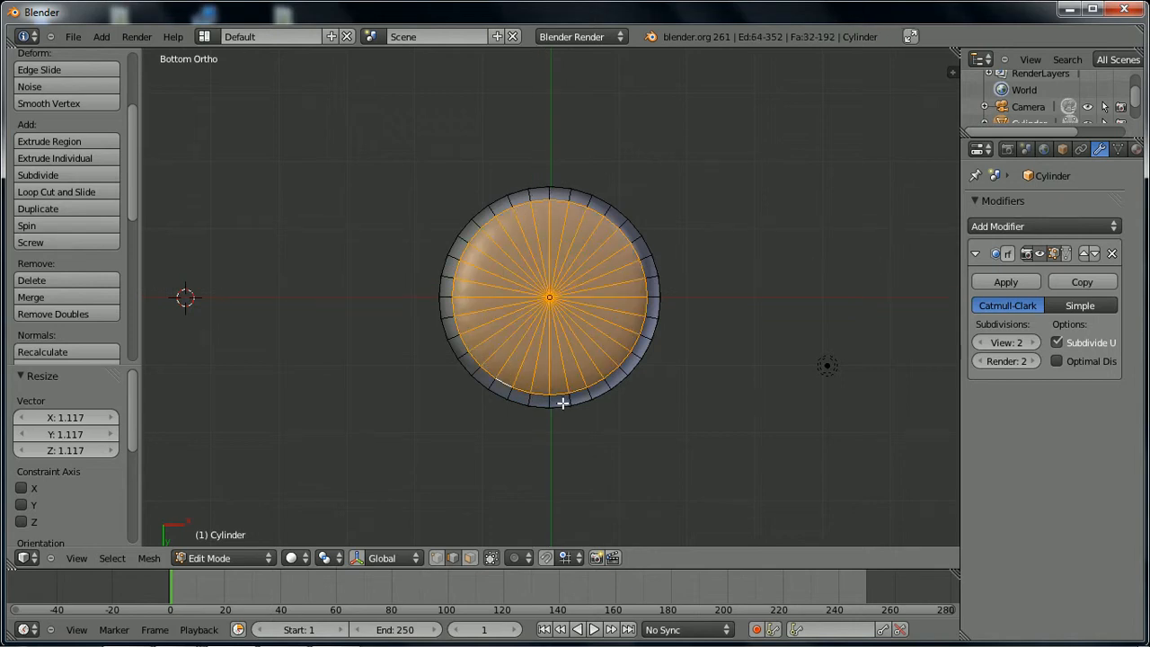
pyautogui.press('a')
pyautogui.press('b')
pyautogui.moveTo(531, 287); pyautogui.dragTo(571, 313)
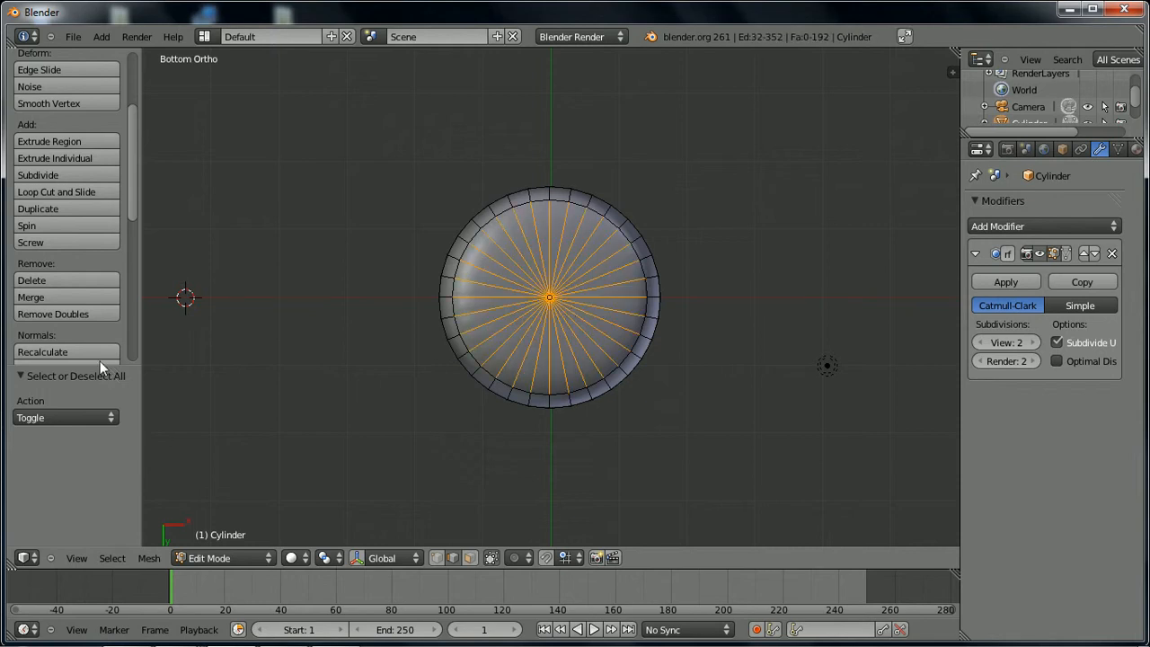
pyautogui.click(50, 177)
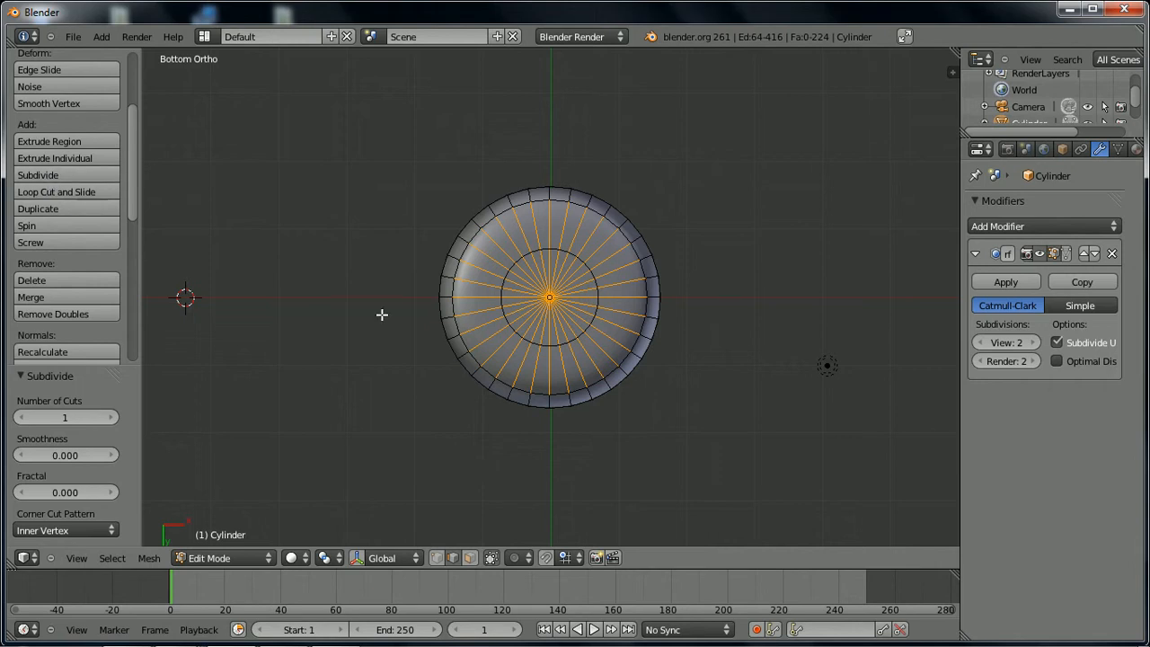
pyautogui.press('a')
pyautogui.moveTo(504, 387); pyautogui.dragTo(455, 468, button='middle')
pyautogui.press('Tab')
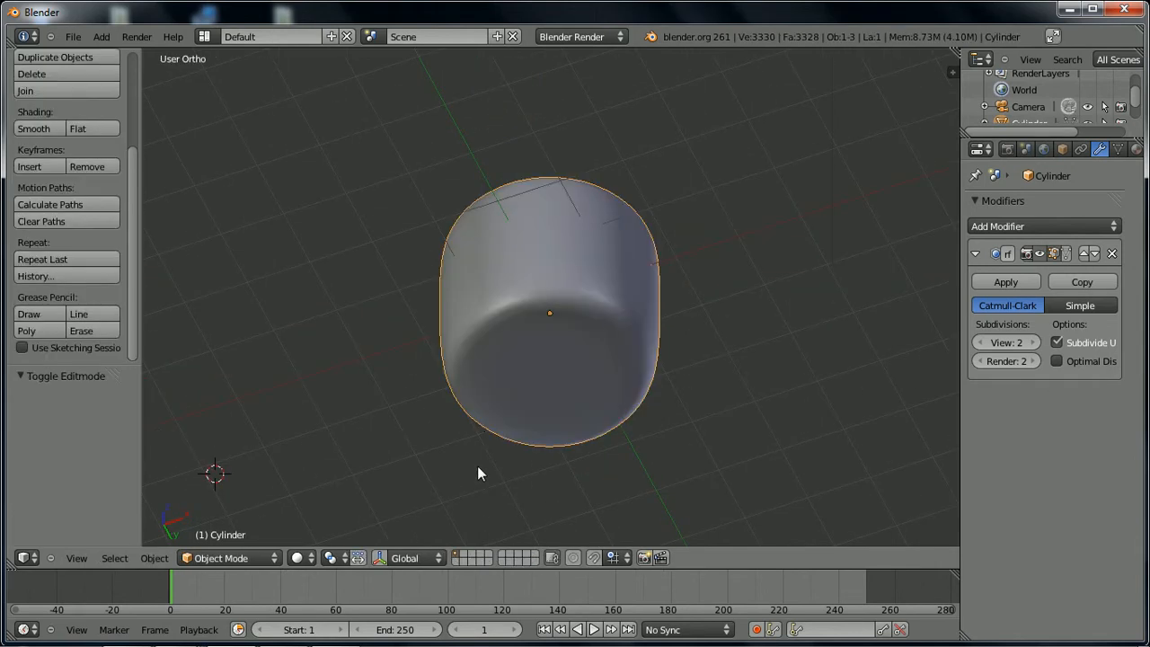
pyautogui.moveTo(495, 331); pyautogui.dragTo(551, 628, button='middle')
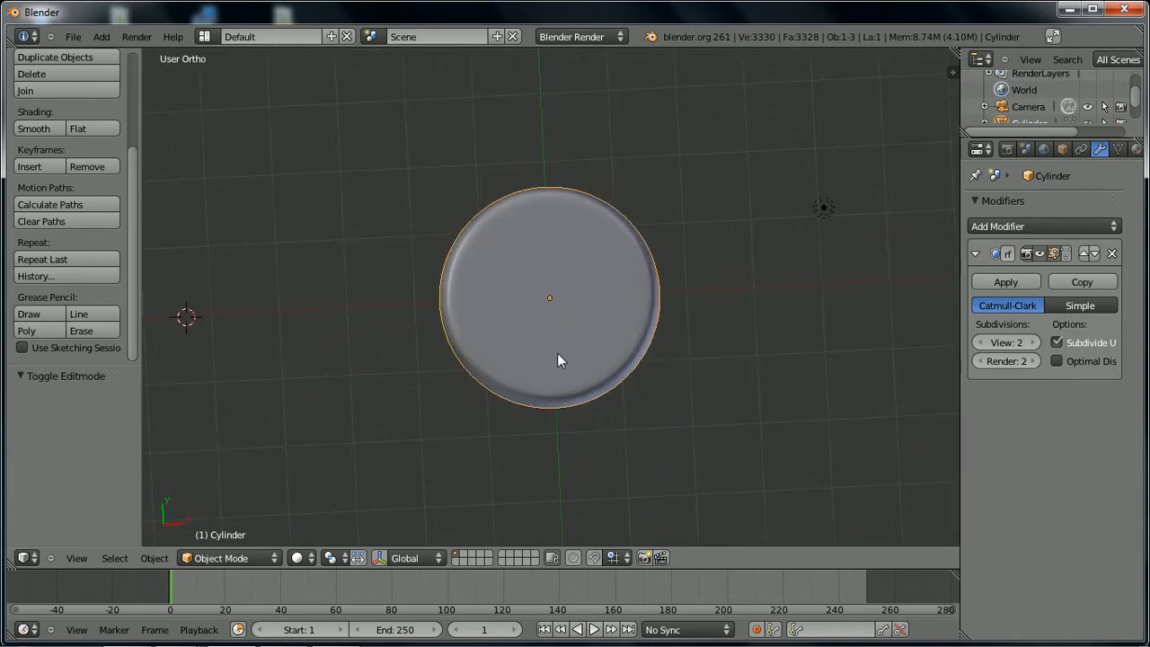
pyautogui.press('KP_1')
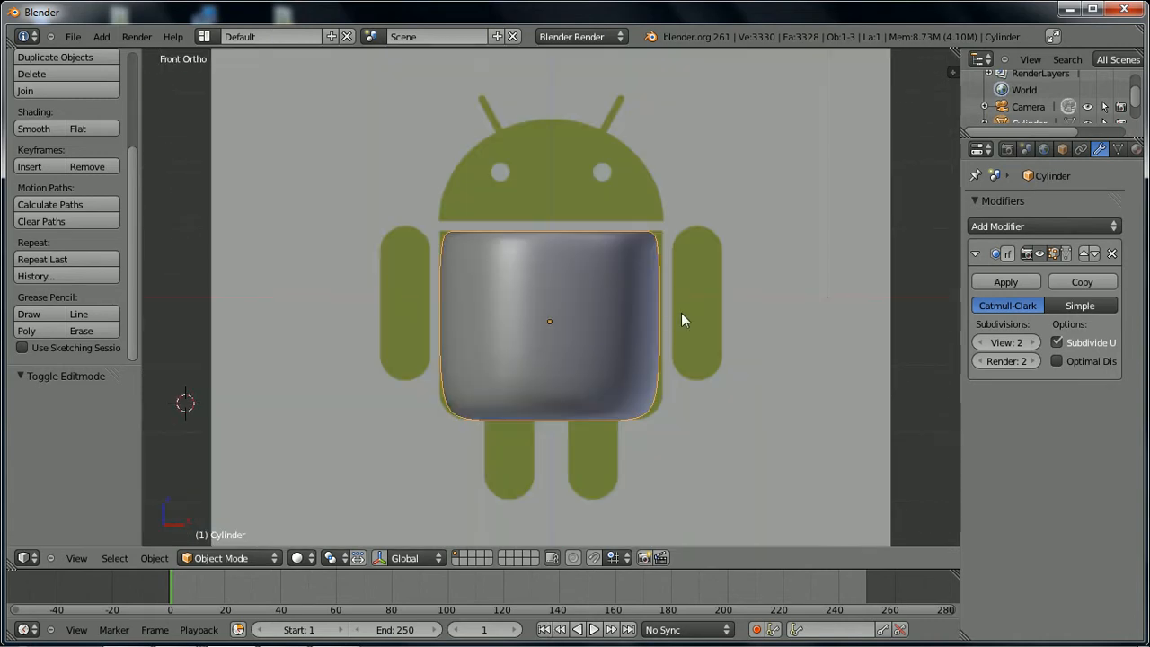
# - Add a new material to the body and set its diffuse colour to a slightly darkened yellow-green matching the reference logo
pyautogui.click(1137, 149)
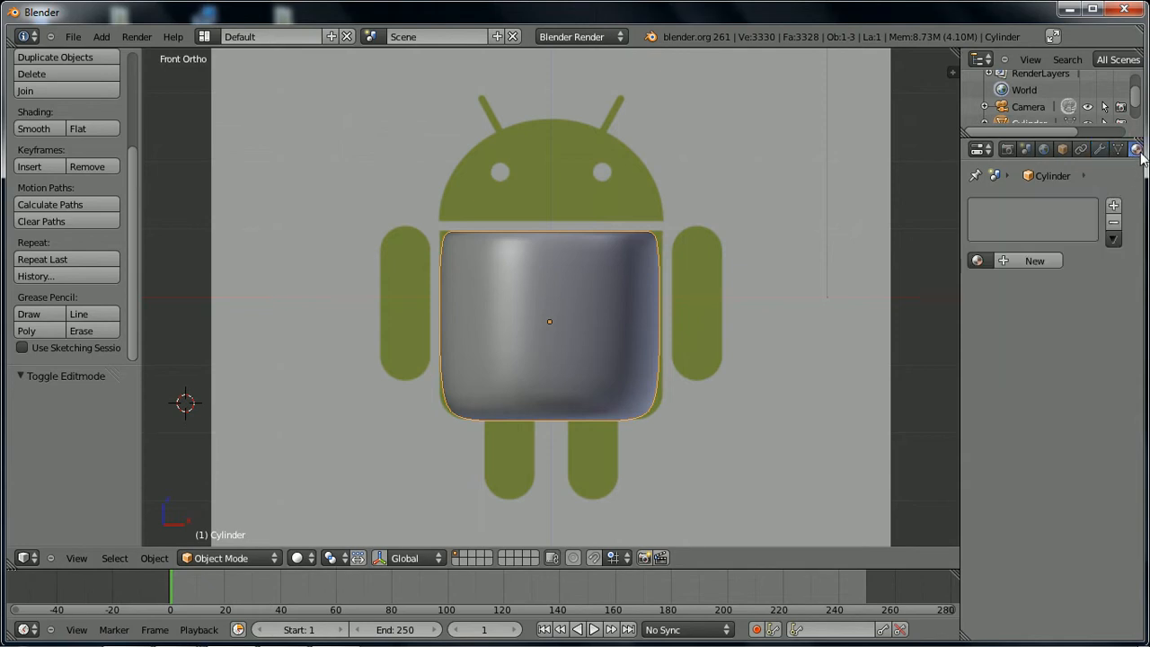
pyautogui.click(1014, 261)
pyautogui.click(1004, 469)
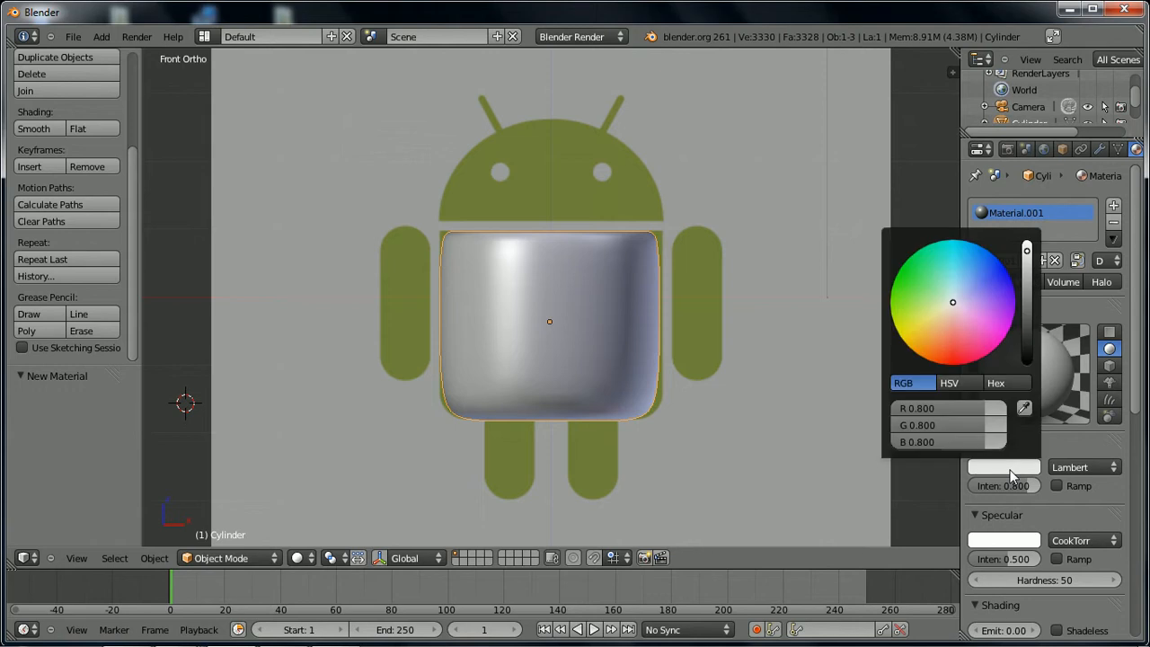
pyautogui.click(913, 316)
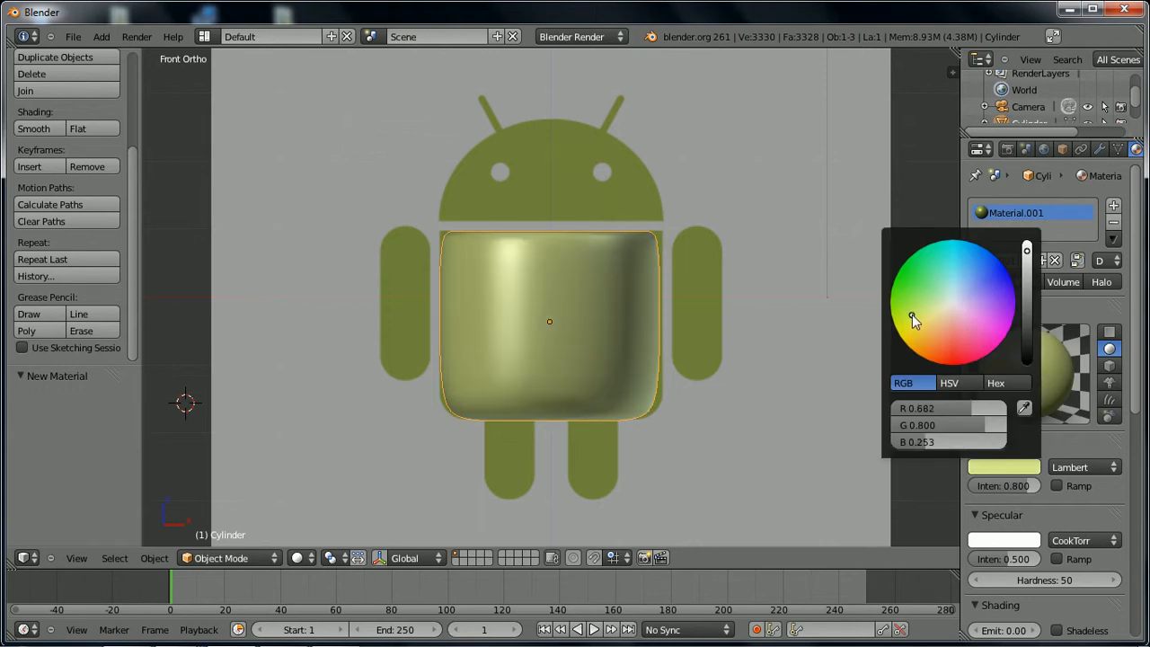
pyautogui.moveTo(913, 316); pyautogui.dragTo(903, 308)
pyautogui.moveTo(1029, 253); pyautogui.dragTo(1030, 270)
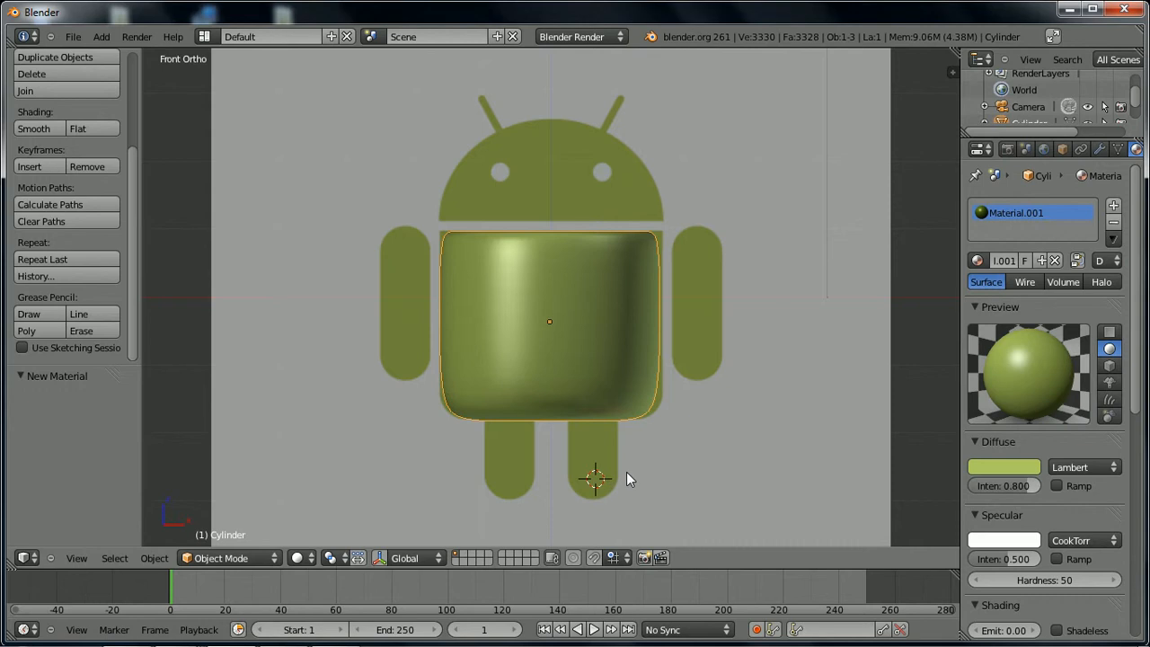
# - Add a UV sphere over the leg on the reference's right side and show it in the front view
pyautogui.hotkey('shift', 'a')
pyautogui.moveTo(641, 404)
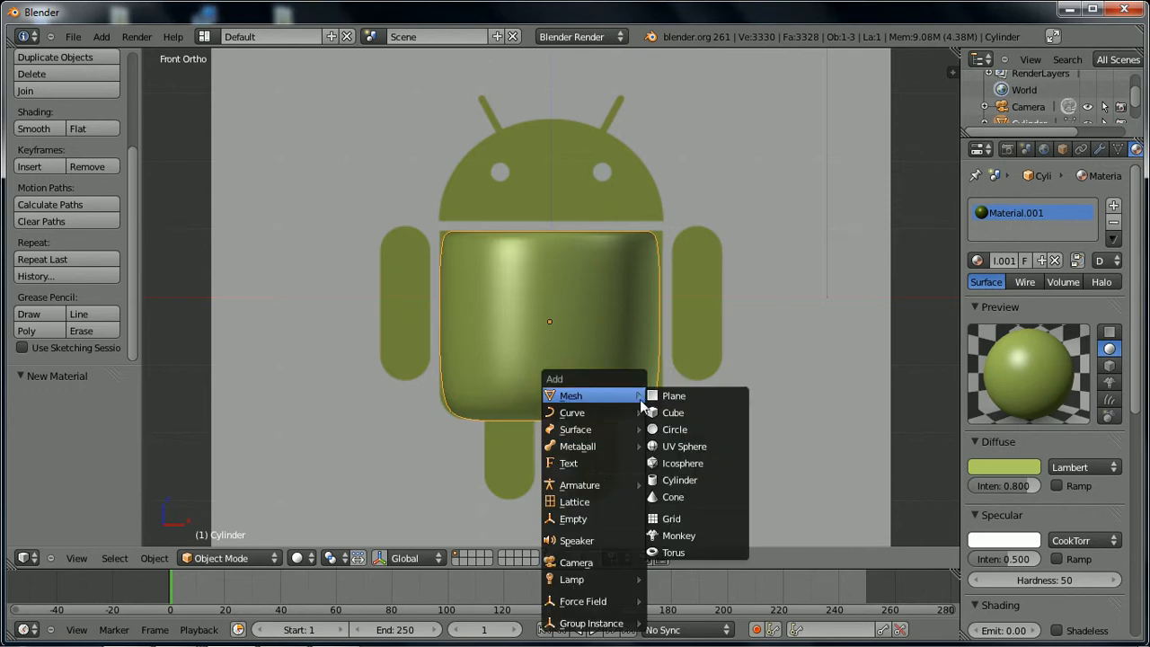
pyautogui.click(684, 444)
pyautogui.keyDown('shift'); pyautogui.moveTo(650, 489); pyautogui.dragTo(634, 382, button='middle'); pyautogui.keyUp('shift')
pyautogui.scroll(2, 621, 383)
pyautogui.press('KP_1')
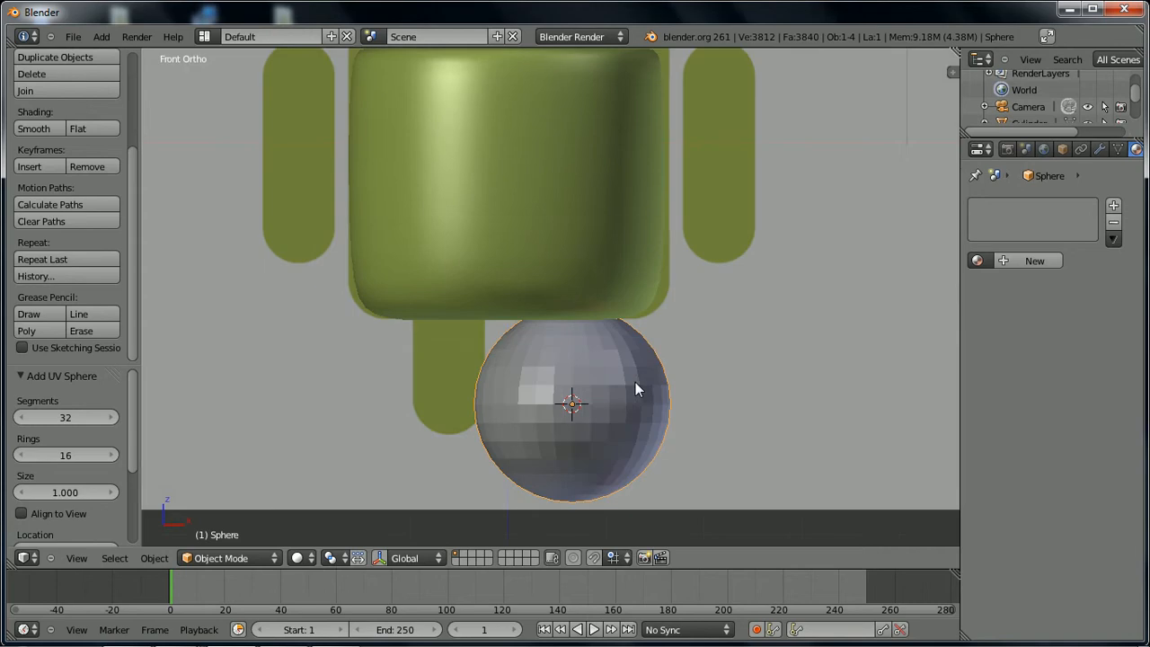
# - Scale the sphere to about 0.355 and move it about -0.034 in X and 0.043 in Z onto the leg's rounded end
pyautogui.press('s')
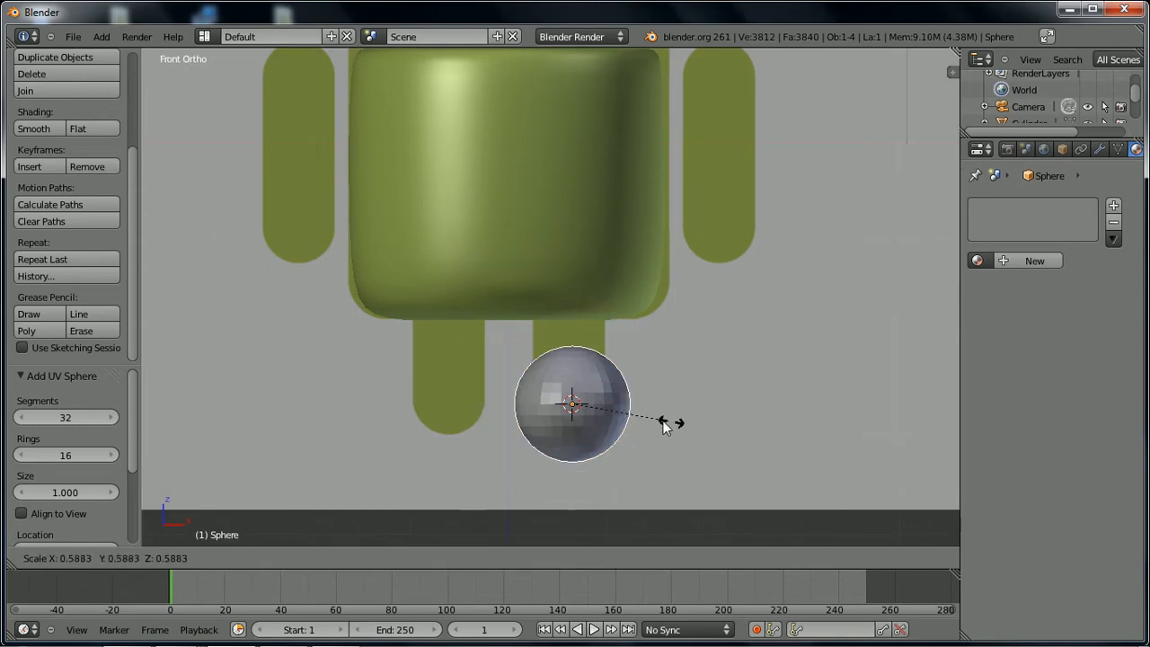
pyautogui.click(631, 418)
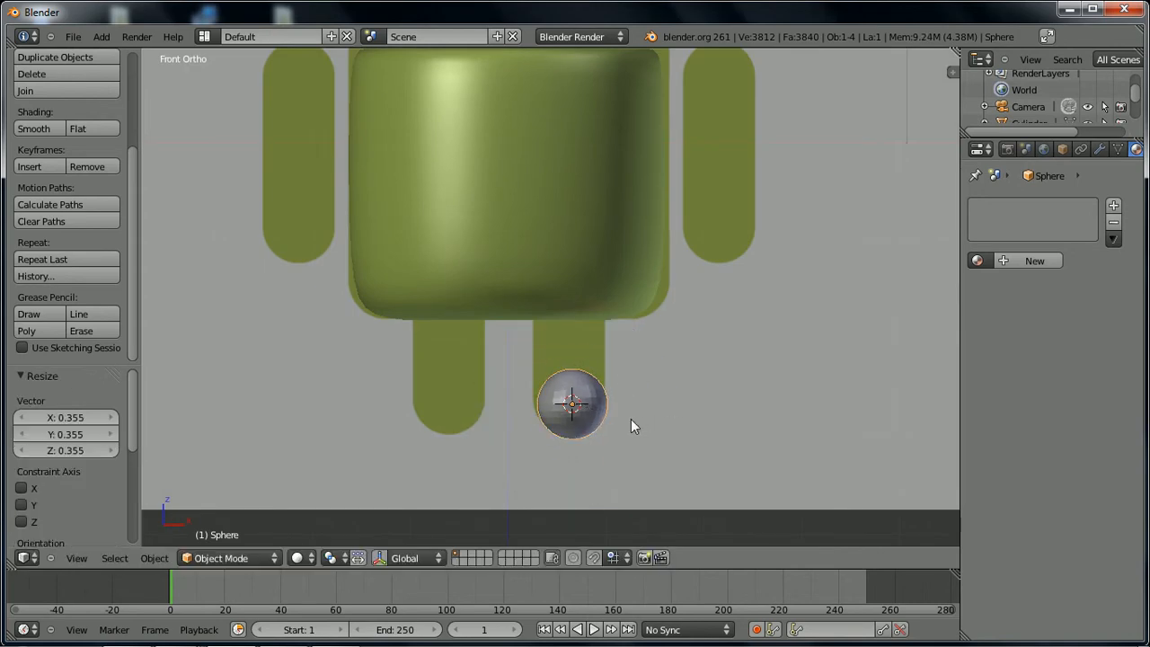
pyautogui.press('z')
pyautogui.press('g')
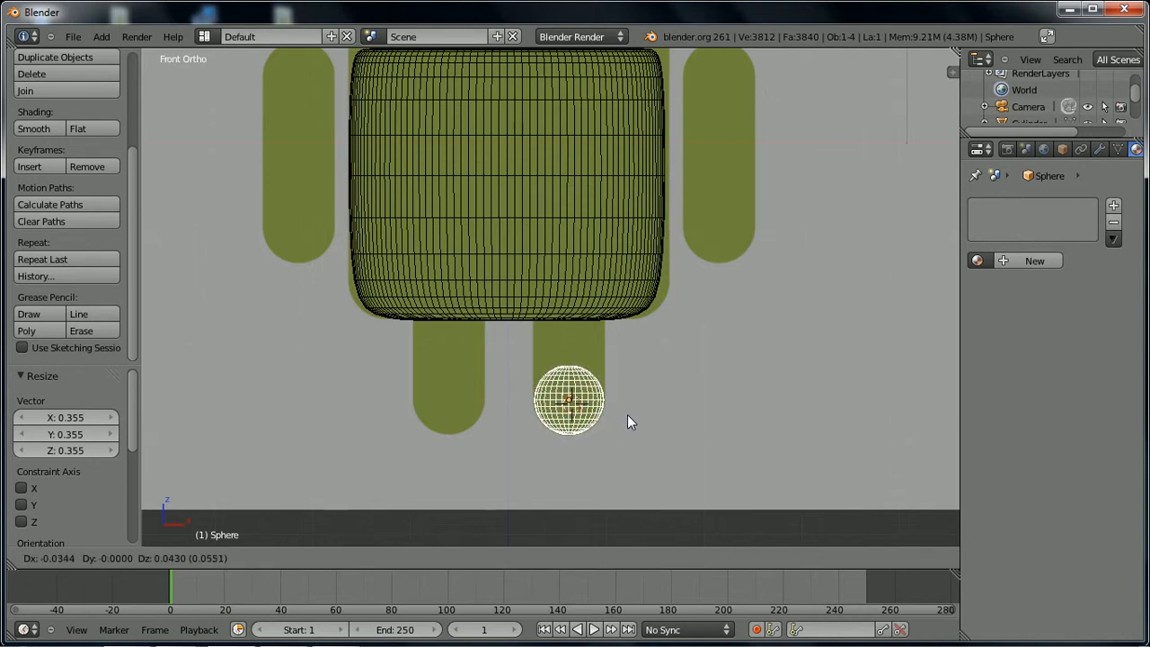
pyautogui.click(628, 416)
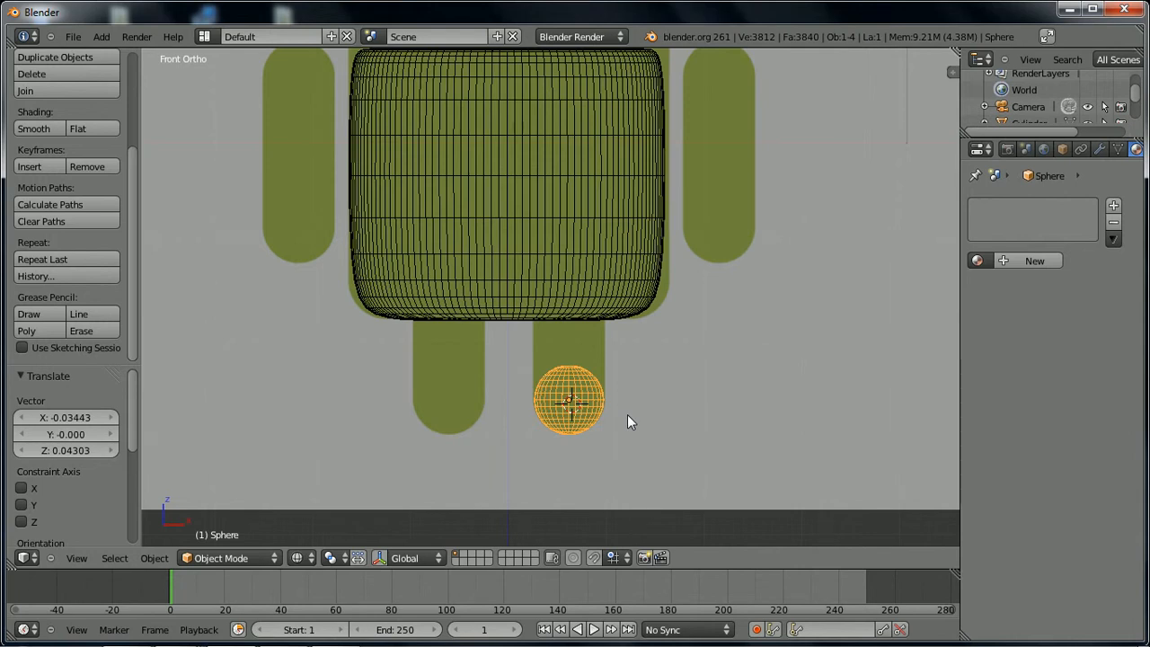
pyautogui.press('z')
# - Enter Edit Mode on the sphere and deselect its whole mesh in the front view
pyautogui.press('Tab')
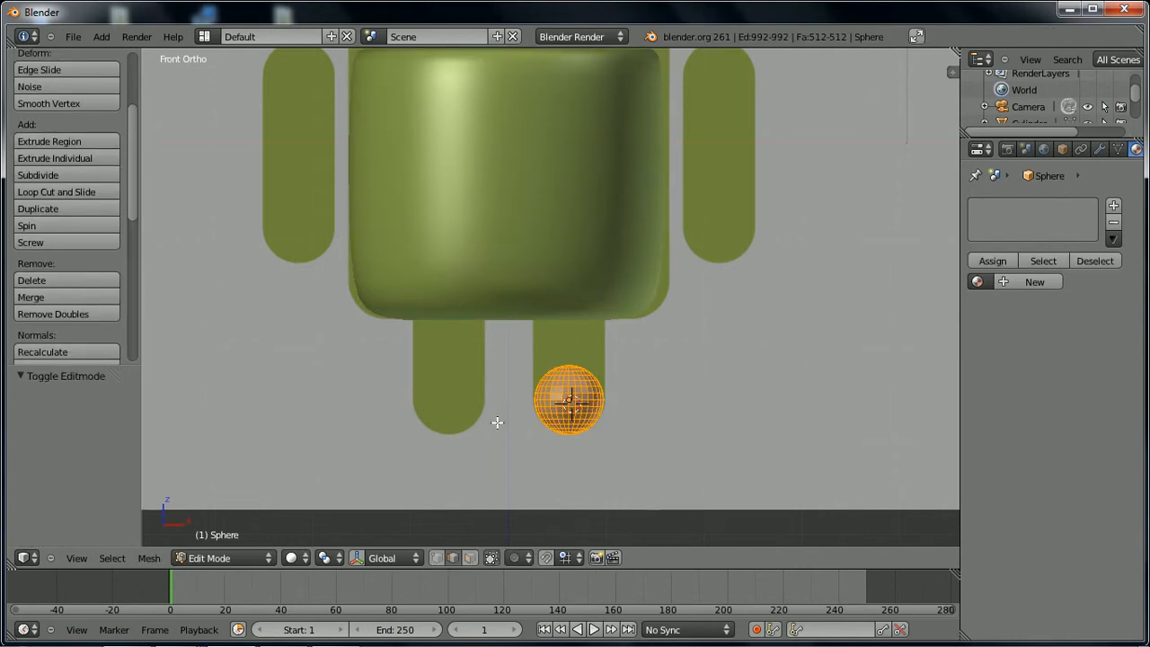
pyautogui.moveTo(498, 423); pyautogui.dragTo(498, 423, button='middle')
pyautogui.scroll(4, 498, 423)
pyautogui.scroll(-2, 498, 422)
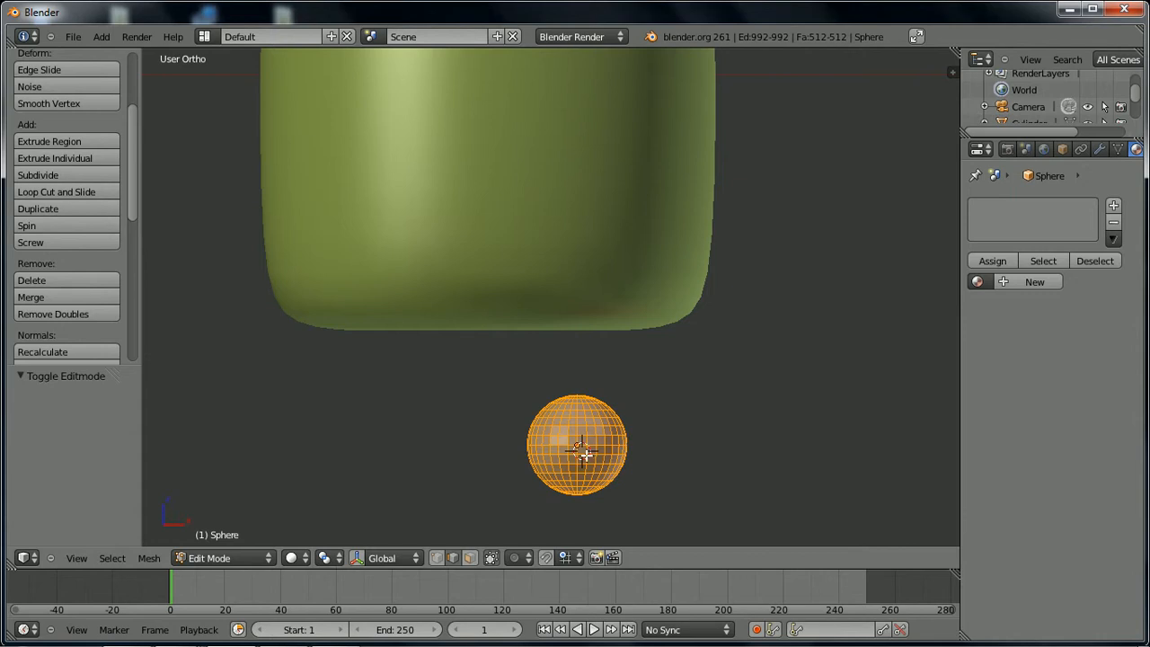
pyautogui.press('KP_1')
pyautogui.click(315, 391)
pyautogui.press('a')
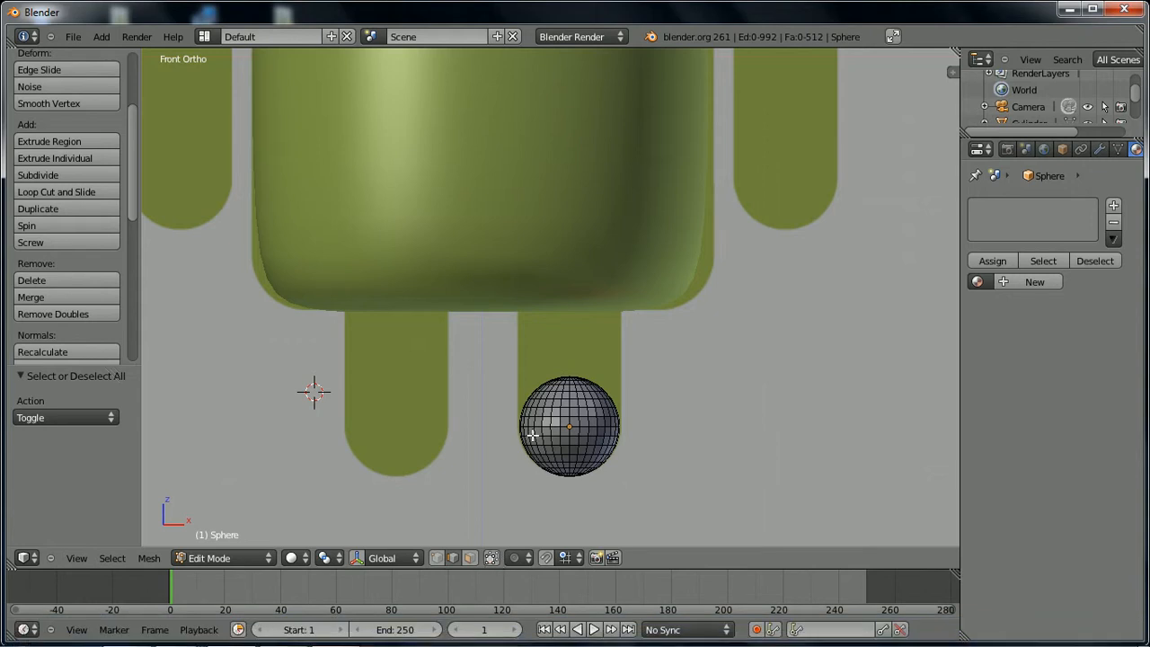
# - Delete the vertices of the sphere's upper half down to just below its middle using vertex selection, and select the remaining bowl's open rim
pyautogui.press('b')
pyautogui.moveTo(555, 374); pyautogui.dragTo(679, 438)
pyautogui.press('b')
pyautogui.moveTo(477, 360); pyautogui.dragTo(600, 434)
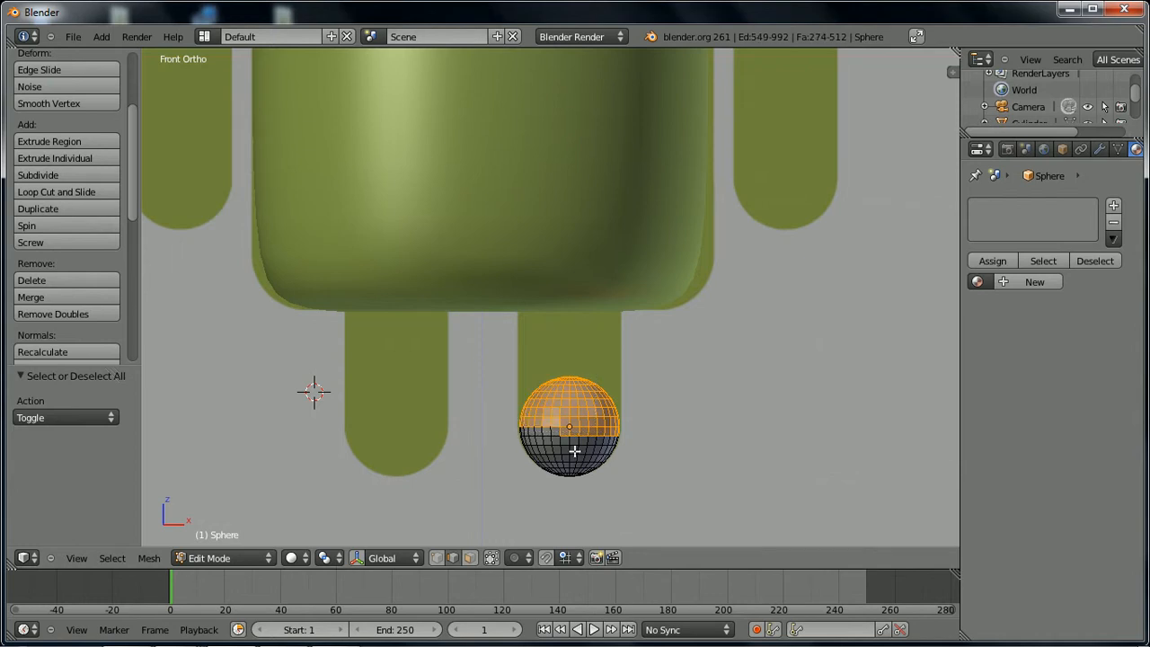
pyautogui.click(438, 559)
pyautogui.press('b')
pyautogui.moveTo(477, 352); pyautogui.dragTo(589, 435)
pyautogui.moveTo(559, 394); pyautogui.dragTo(190, 339, button='middle')
pyautogui.press('KP_1')
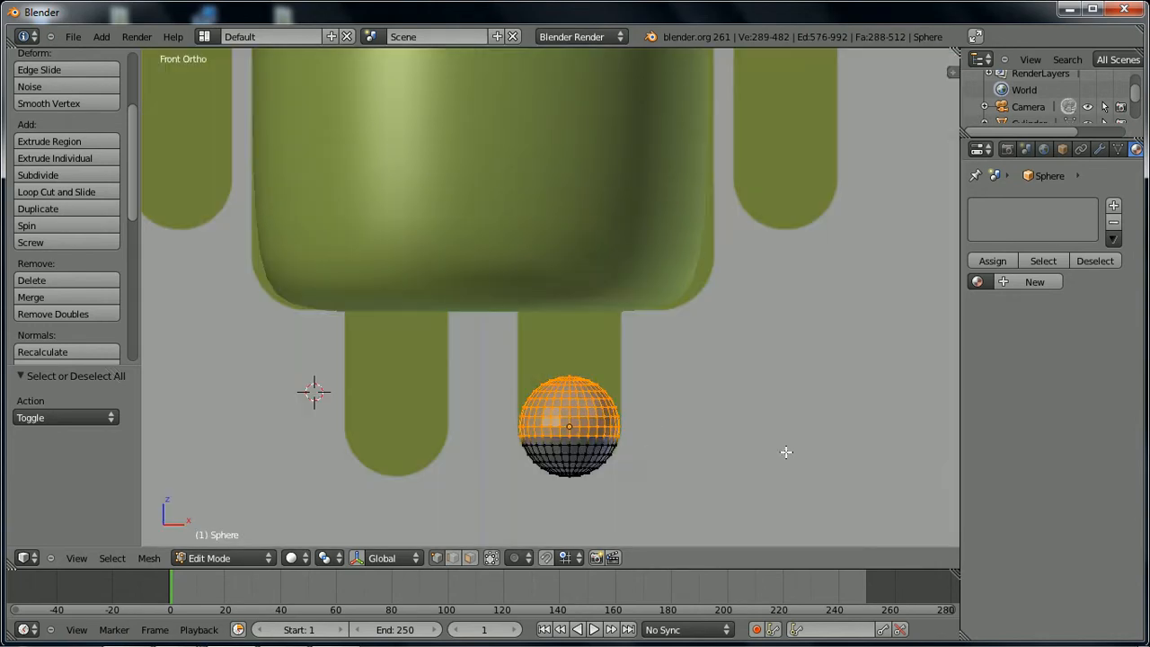
pyautogui.press('x')
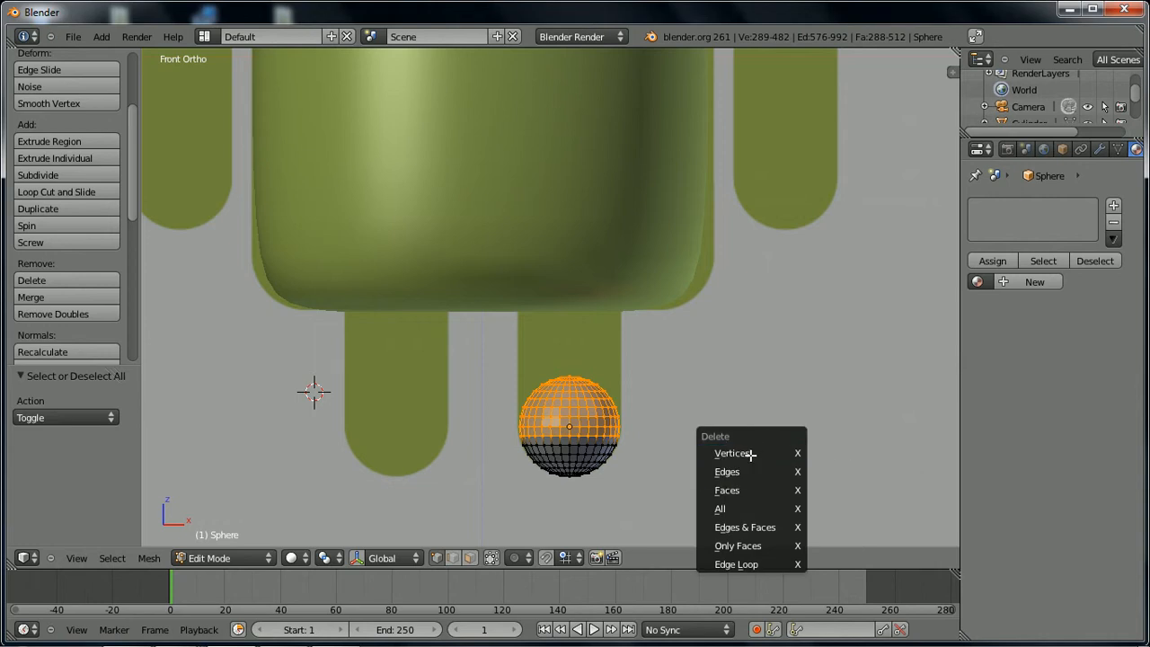
pyautogui.click(751, 453)
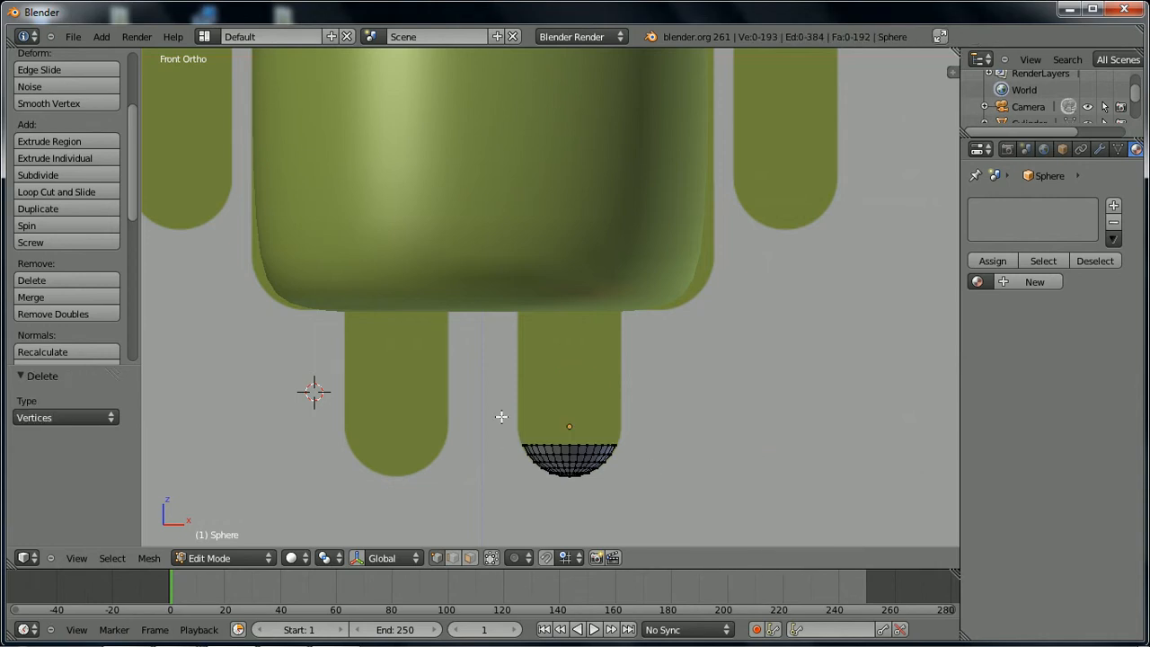
pyautogui.press('b')
pyautogui.moveTo(516, 420); pyautogui.dragTo(647, 450)
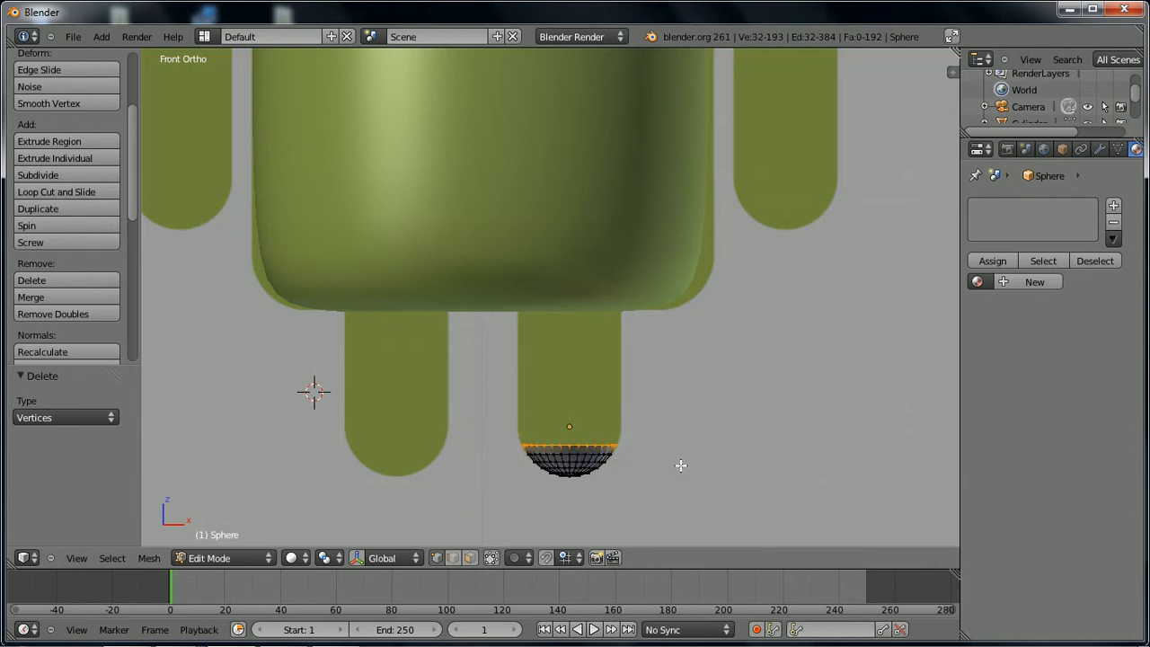
pyautogui.press('g')
pyautogui.press('y')
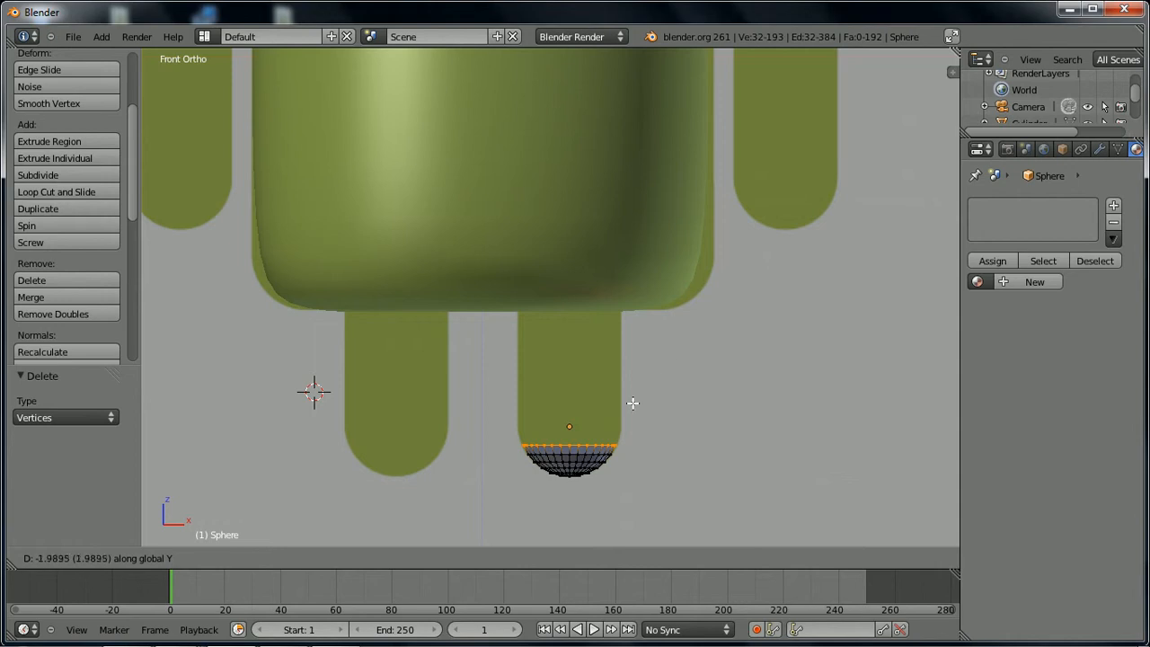
pyautogui.press('z')
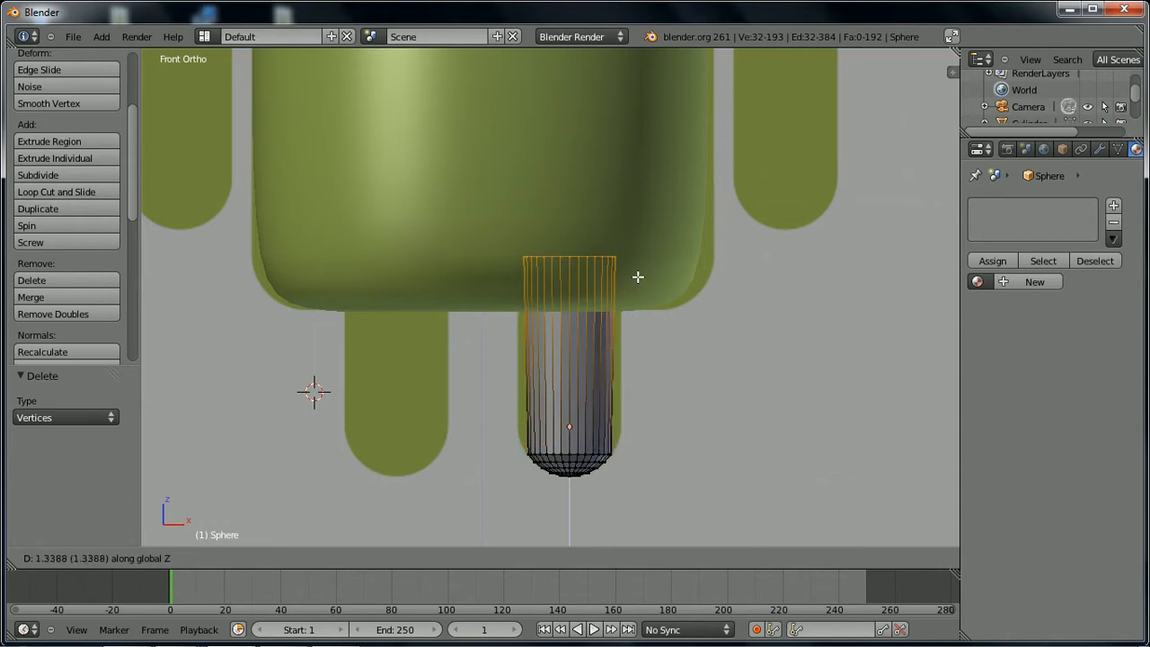
pyautogui.press('Escape')
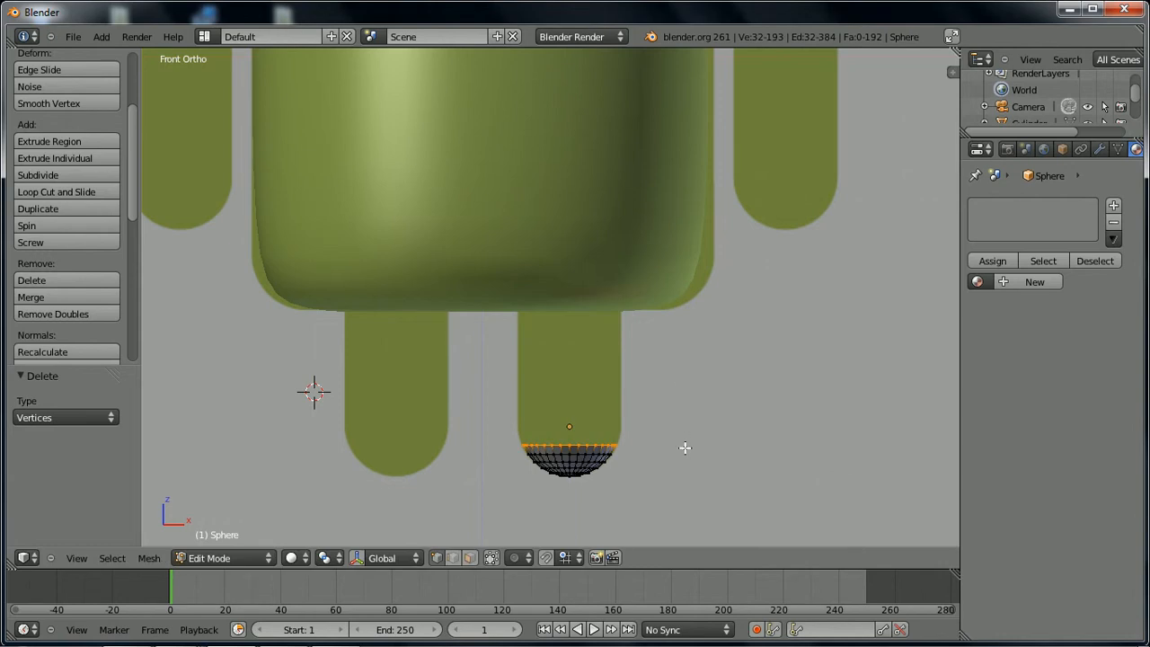
# - Undo the deletion of the sphere's upper vertices and deselect the whole mesh
pyautogui.hotkey('ctrl', 'z')
pyautogui.hotkey('ctrl', 'z')
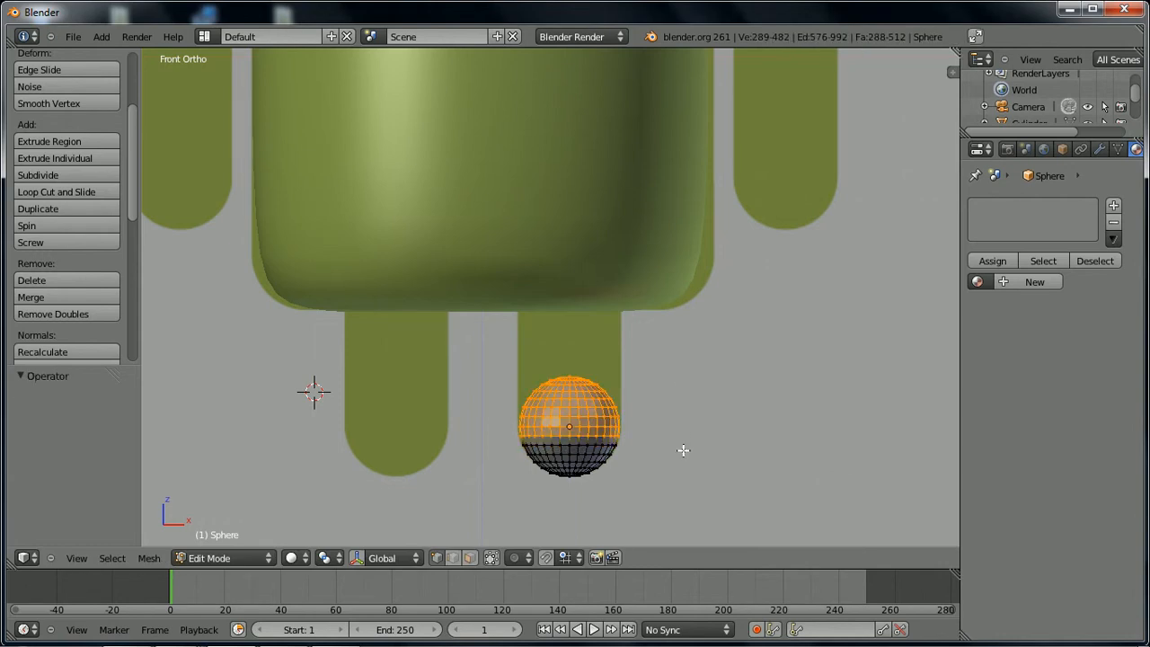
pyautogui.press('a')
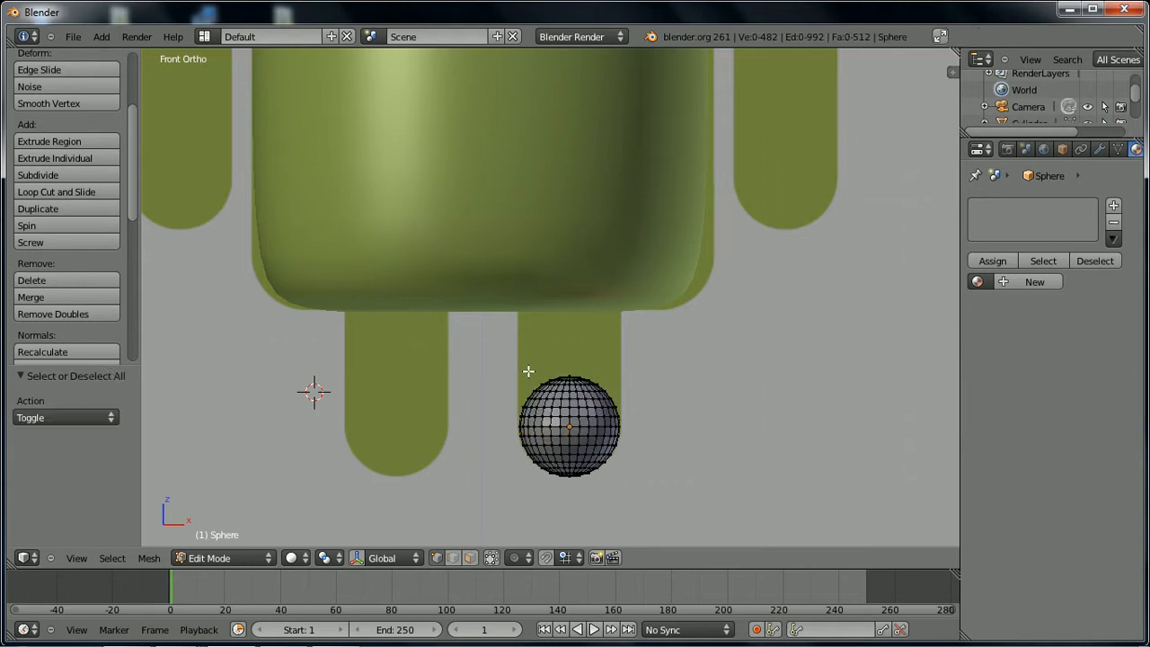
# - Try deleting the vertices of the sphere's upper half including its middle ring, and select the remaining bowl's open rim
pyautogui.press('z')
pyautogui.press('b')
pyautogui.moveTo(521, 369); pyautogui.dragTo(630, 423)
pyautogui.press('b')
pyautogui.moveTo(515, 380); pyautogui.dragTo(641, 430)
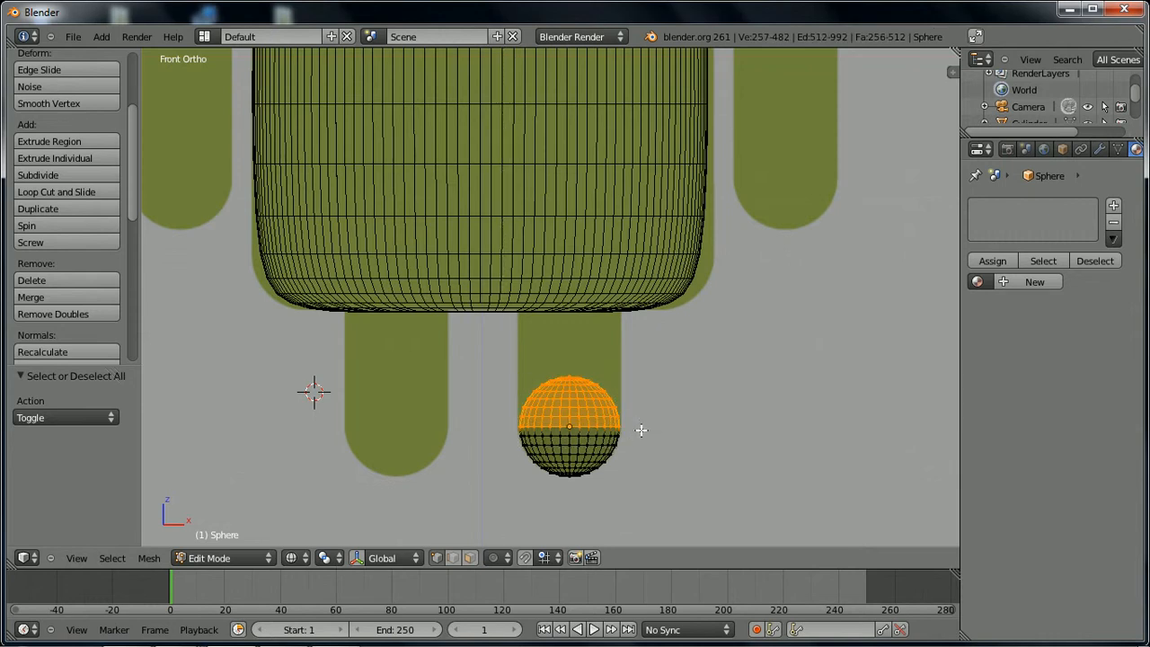
pyautogui.press('x')
pyautogui.click(640, 430)
pyautogui.press('b')
pyautogui.moveTo(513, 398); pyautogui.dragTo(637, 441)
pyautogui.press('z')
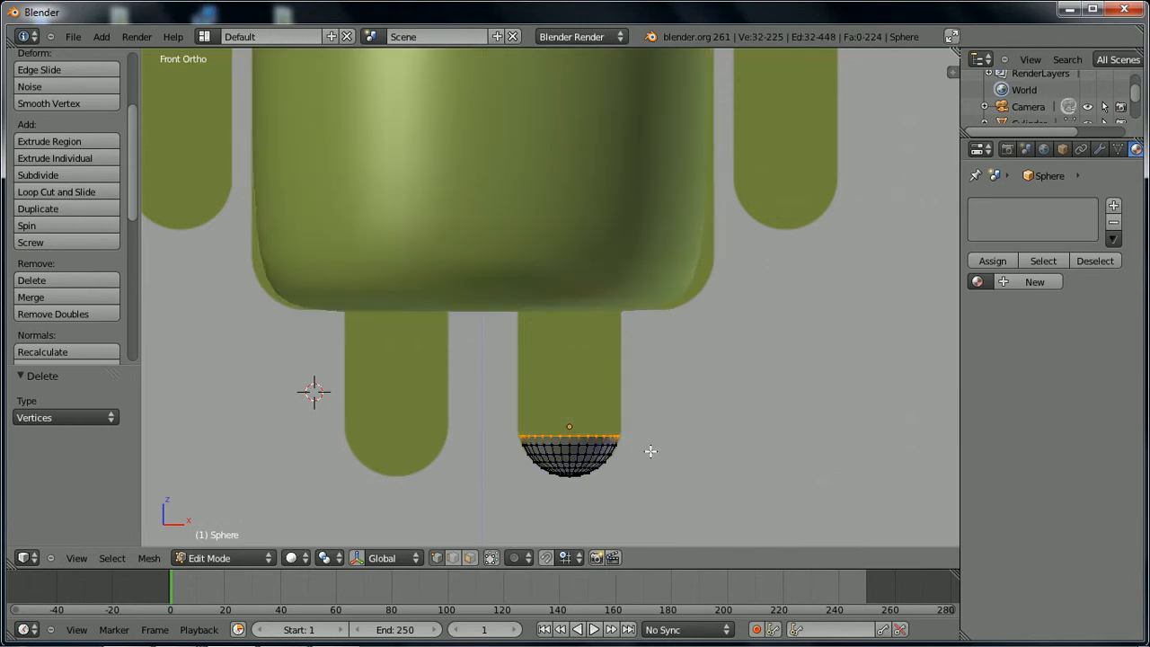
# - Try to extrude the bowl's rim upward along Z, cancel it and undo the deletion of the sphere's upper half
pyautogui.press('e')
pyautogui.press('z')
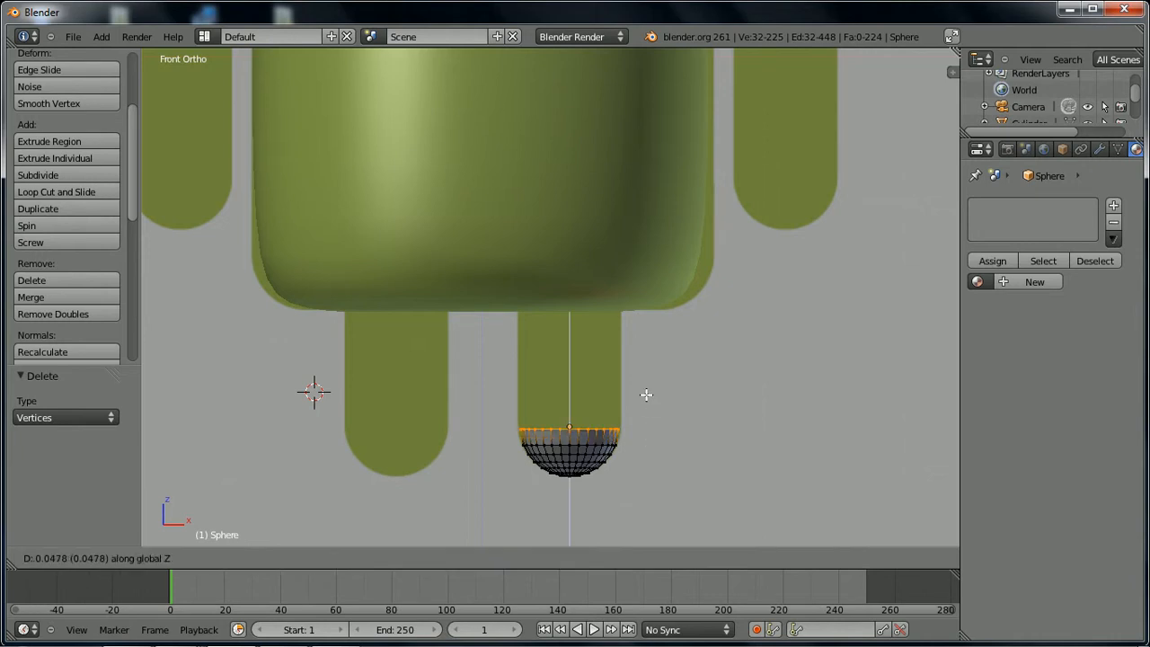
pyautogui.press('Escape')
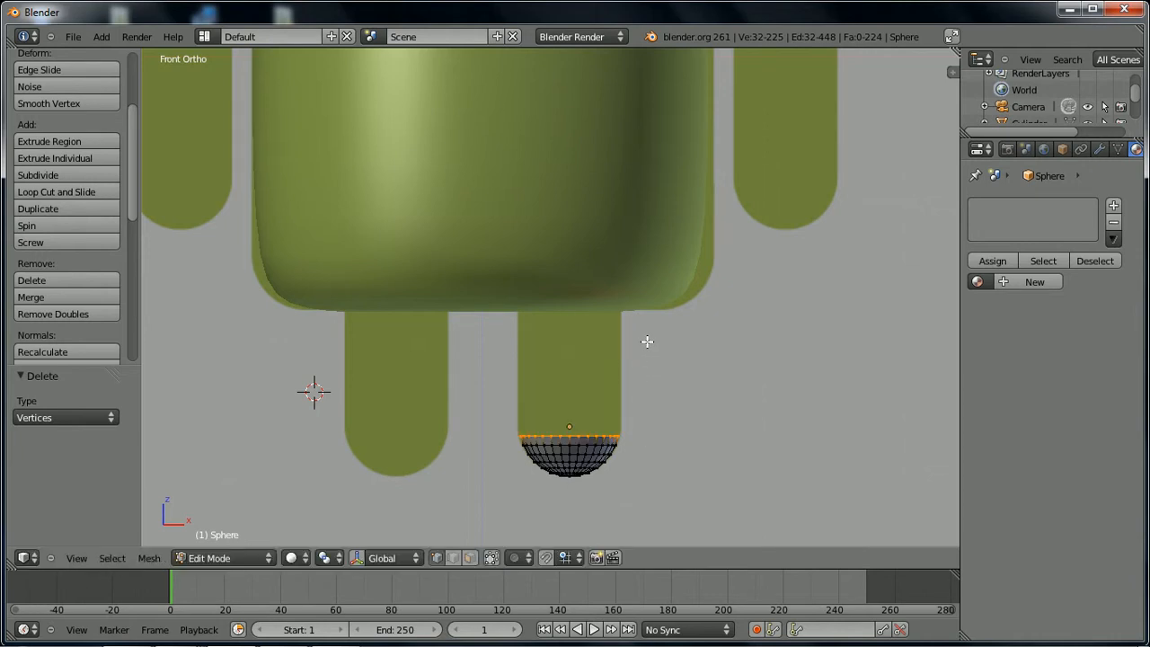
pyautogui.press('a')
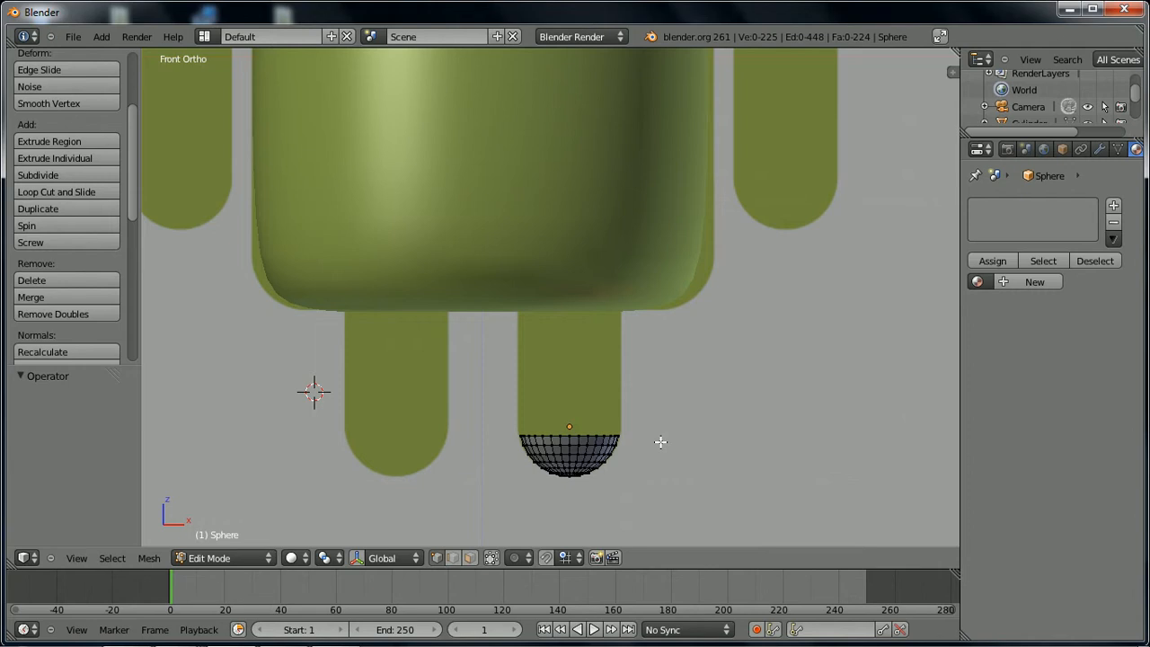
pyautogui.hotkey('ctrl', 'z')
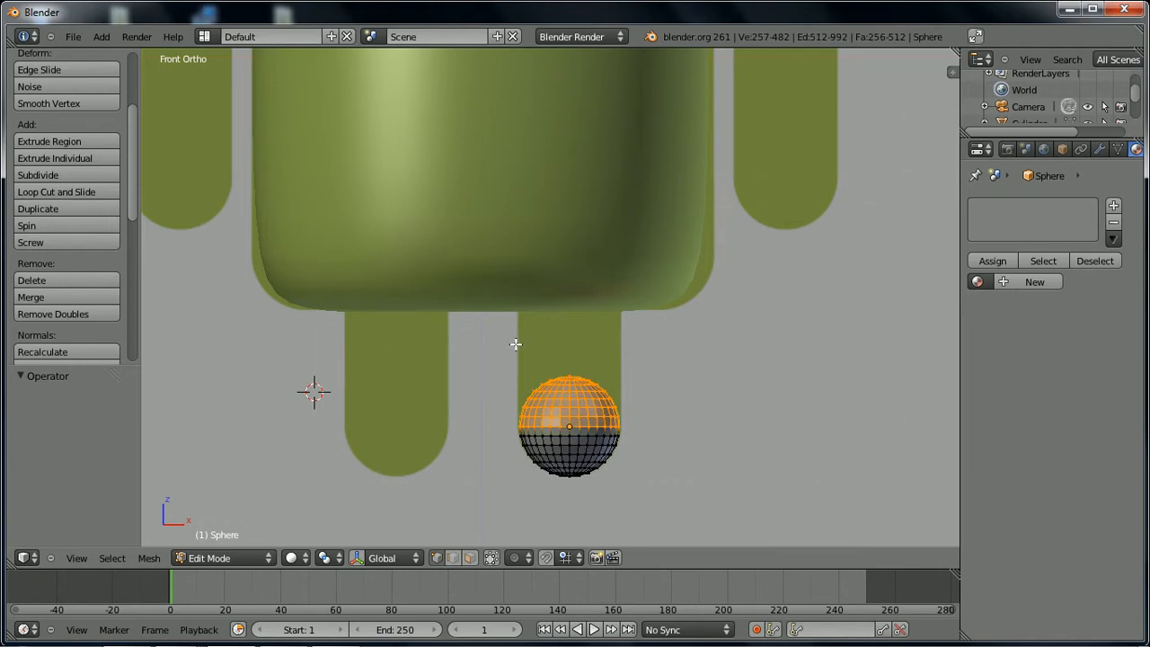
# - Delete the vertices of the sphere's upper part down to just above its middle and select the remaining bowl's open rim
pyautogui.press('a')
pyautogui.press('b')
pyautogui.moveTo(531, 357); pyautogui.dragTo(603, 403)
pyautogui.press('Escape')
pyautogui.click(482, 342)
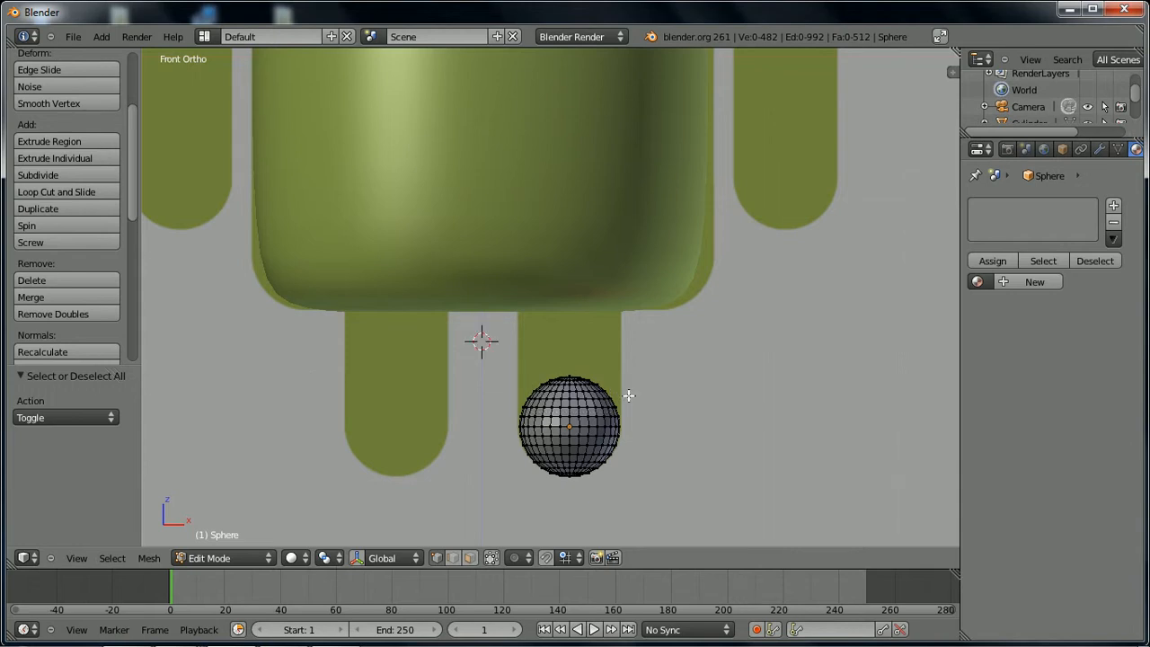
pyautogui.click(358, 301)
pyautogui.moveTo(482, 326); pyautogui.dragTo(665, 414)
pyautogui.press('x')
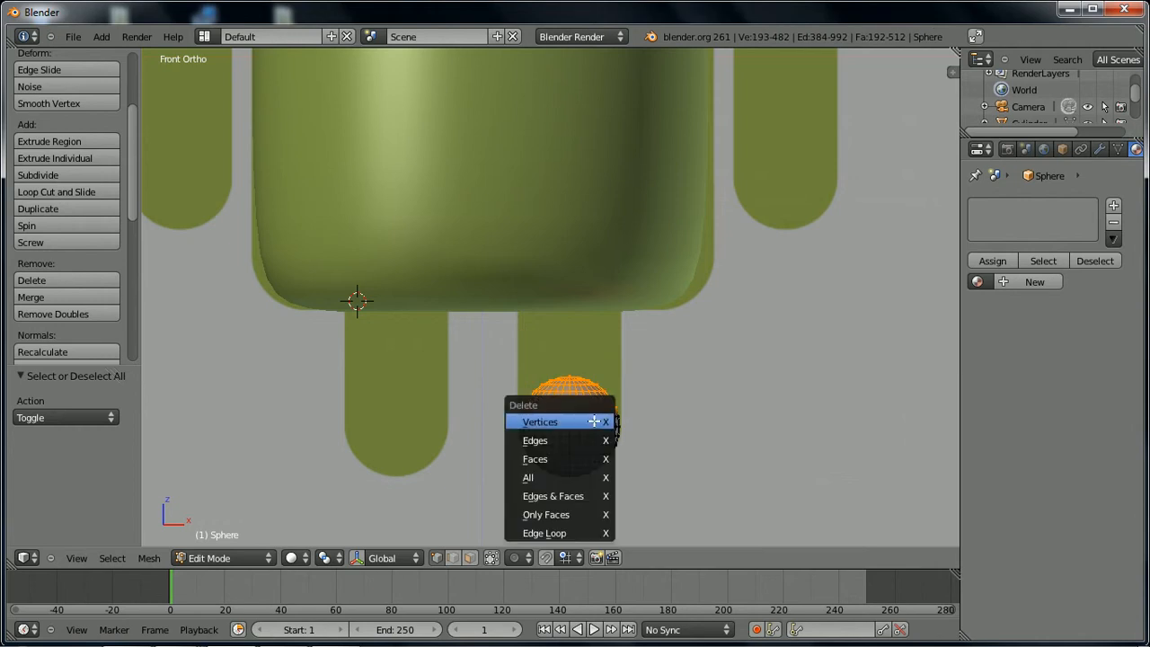
pyautogui.click(593, 422)
pyautogui.moveTo(492, 353); pyautogui.dragTo(658, 423)
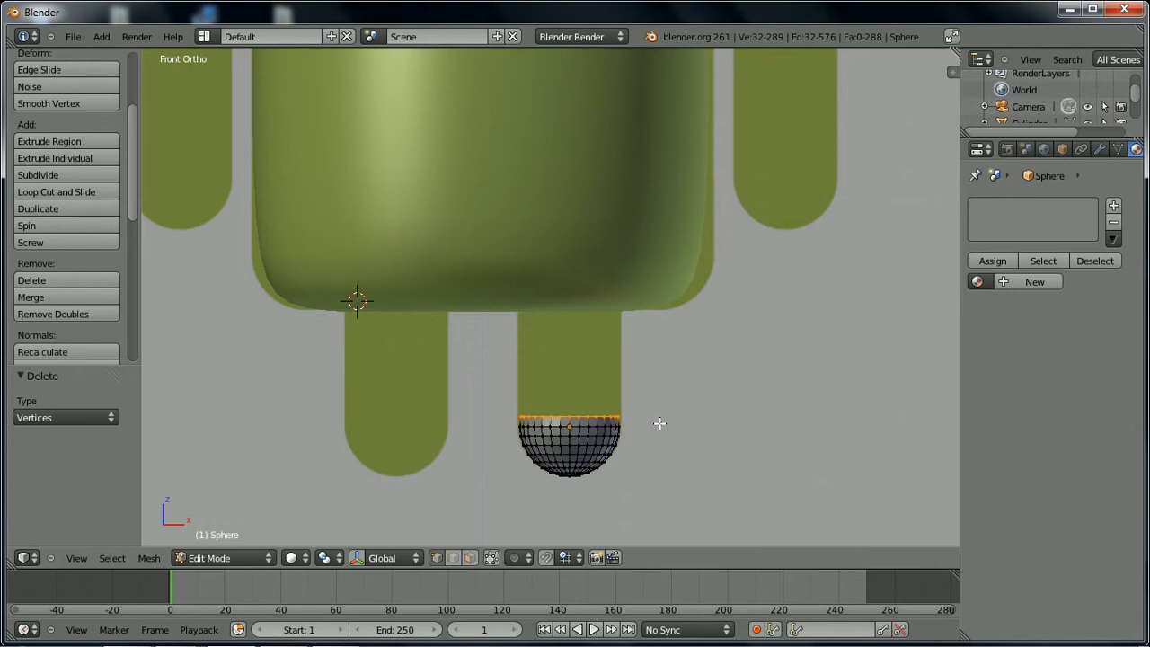
# - Extrude the bowl's open rim about 1.345 upward along Z so the leg reaches into the body
pyautogui.press('e')
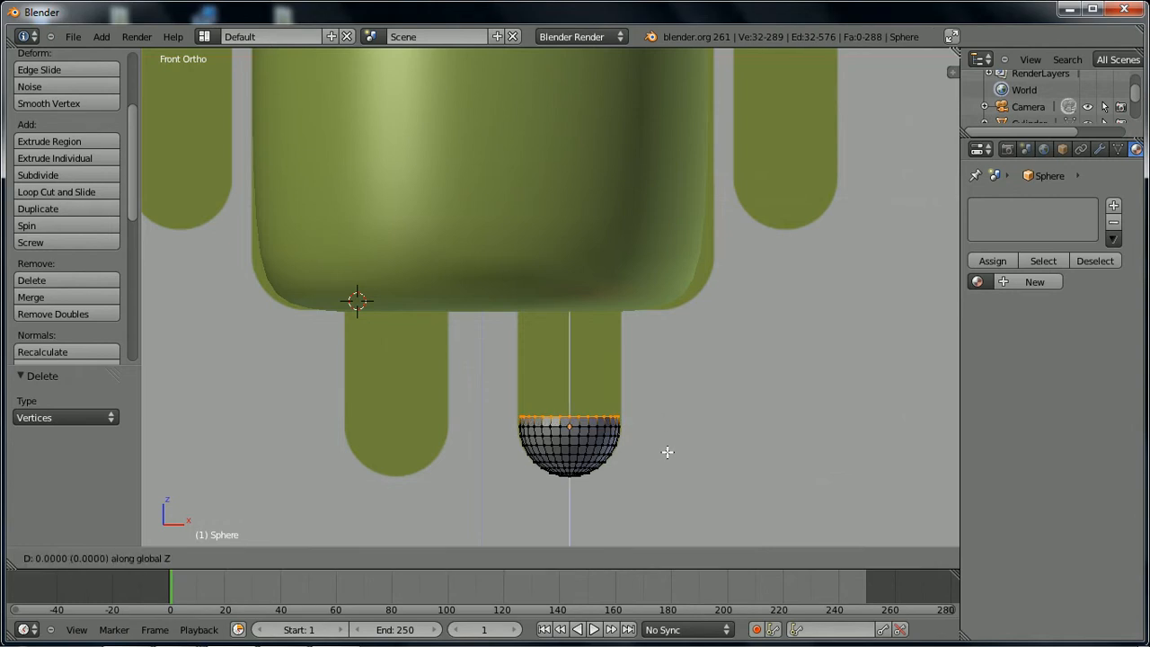
pyautogui.press('z')
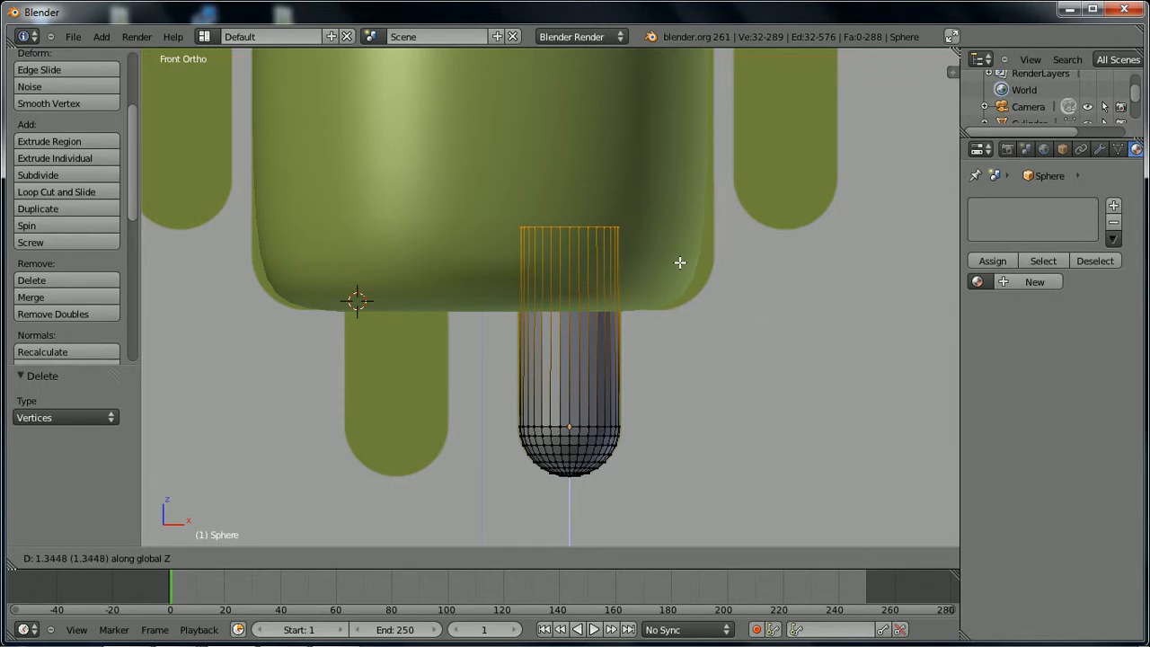
pyautogui.click(680, 263)
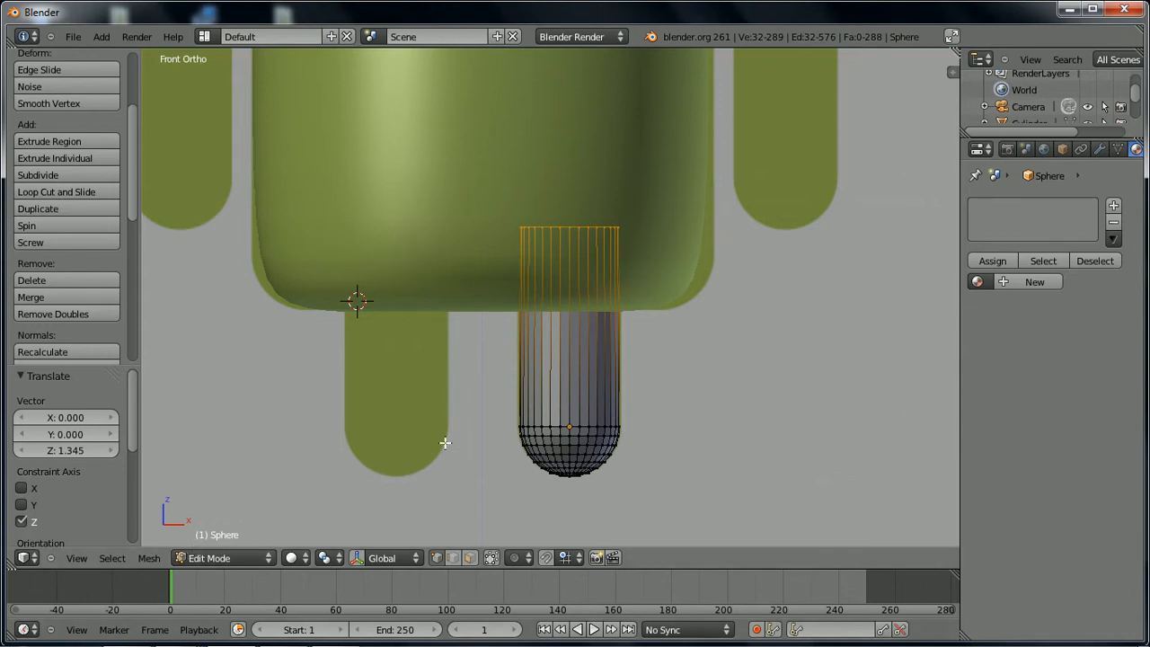
# - Return to Object Mode, shade the leg smooth and add a Subdivision Surface modifier with 2 view subdivisions
pyautogui.press('Tab')
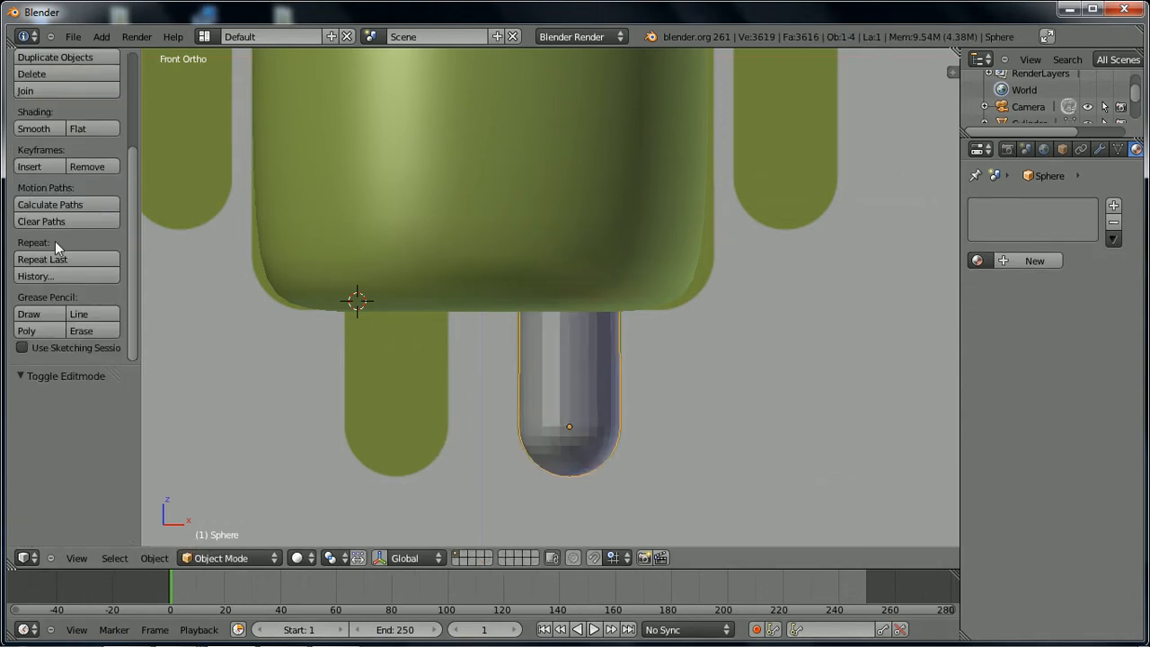
pyautogui.click(36, 129)
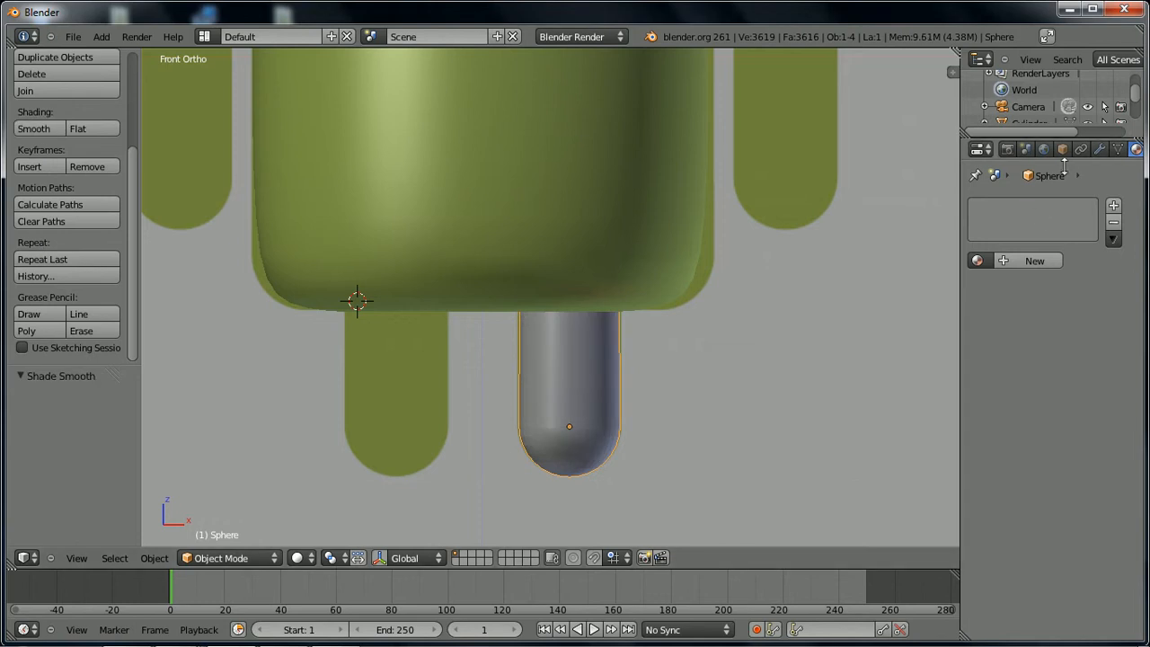
pyautogui.click(1100, 148)
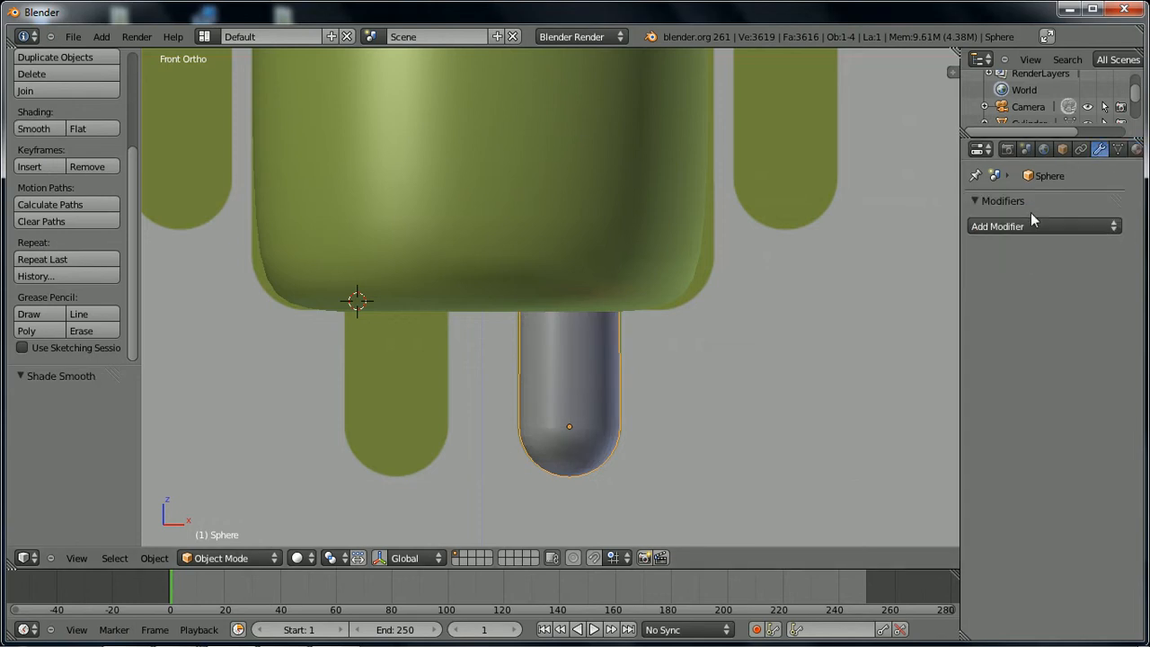
pyautogui.click(1022, 228)
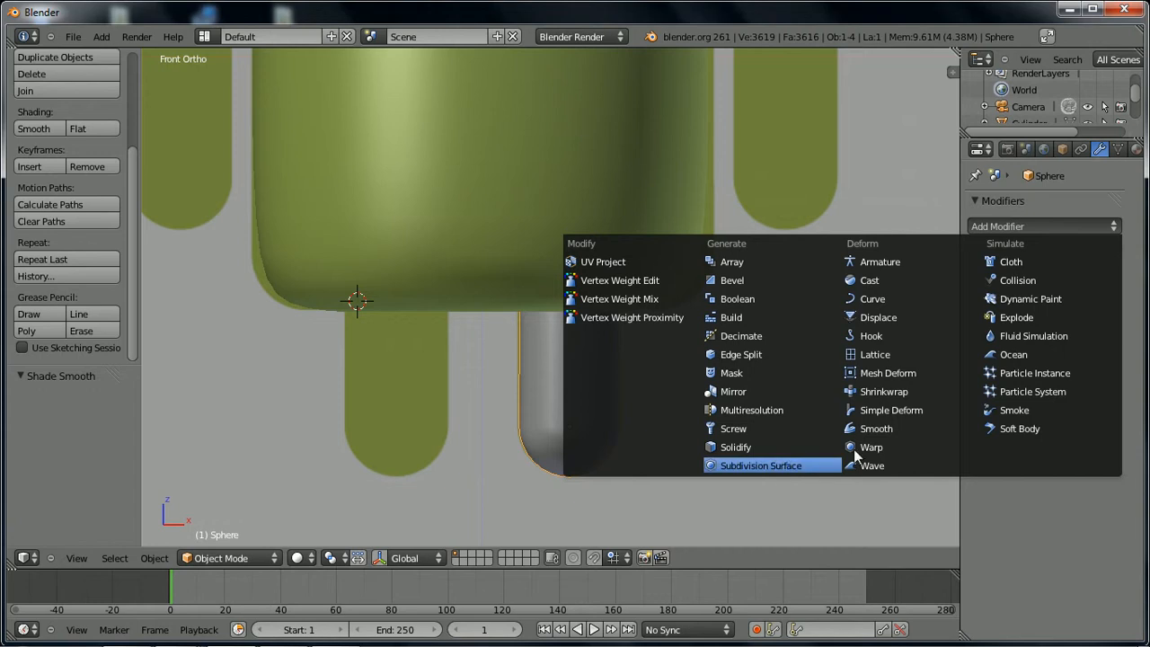
pyautogui.click(777, 462)
pyautogui.click(1034, 343)
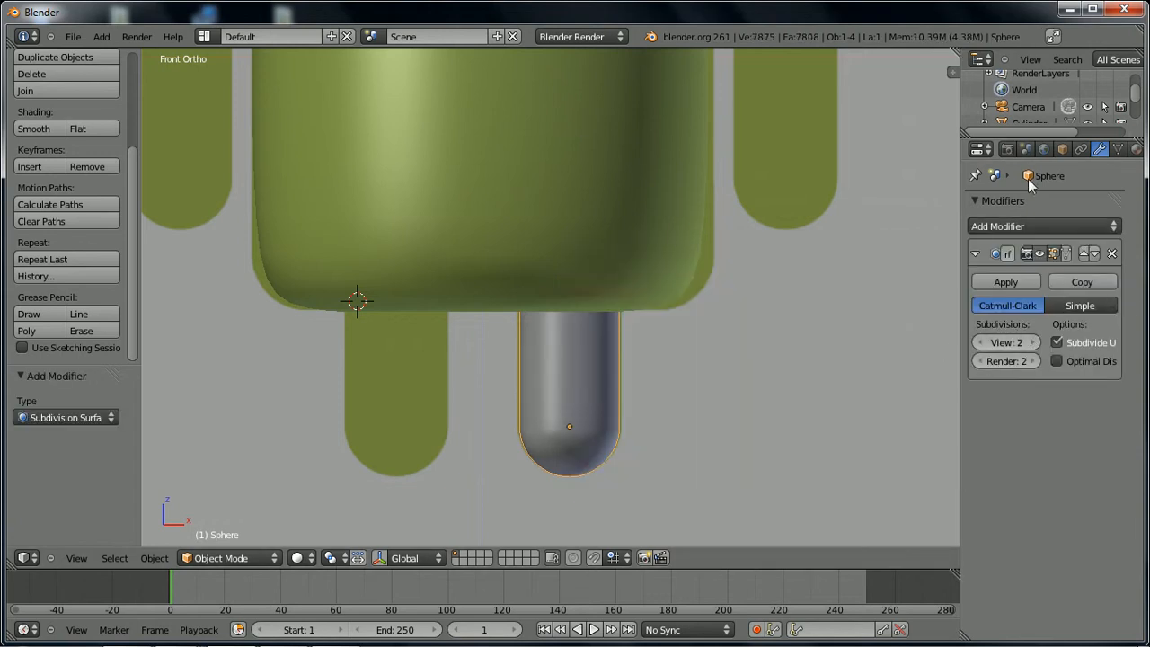
# - Assign the existing green Material.001 to the leg
pyautogui.click(1137, 149)
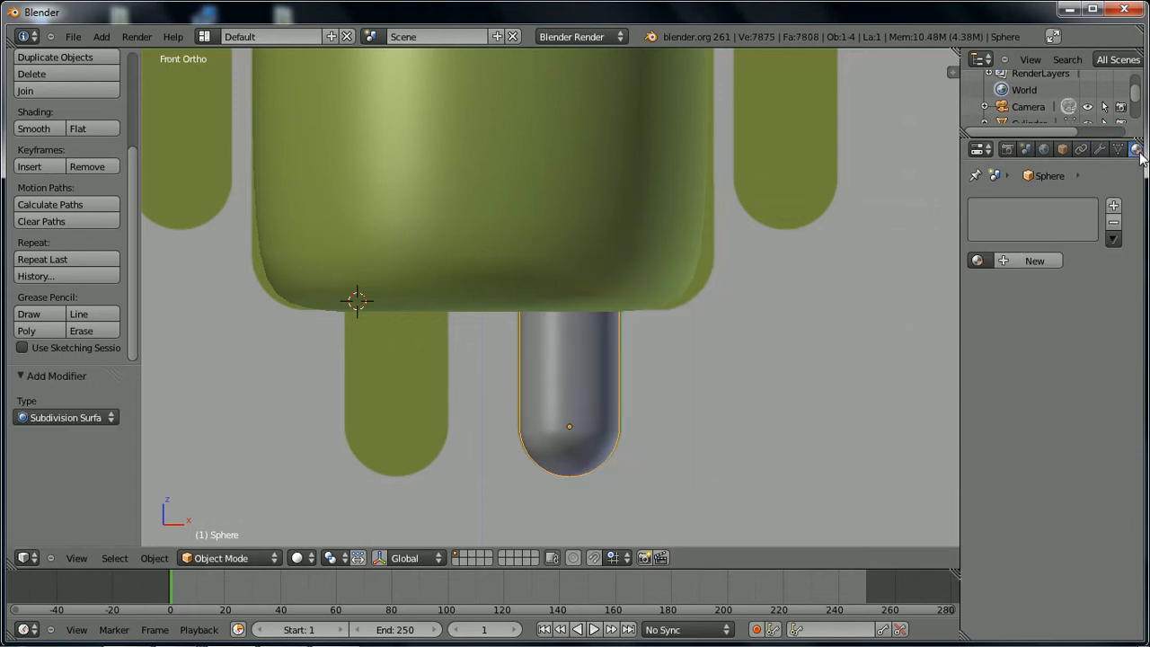
pyautogui.click(978, 261)
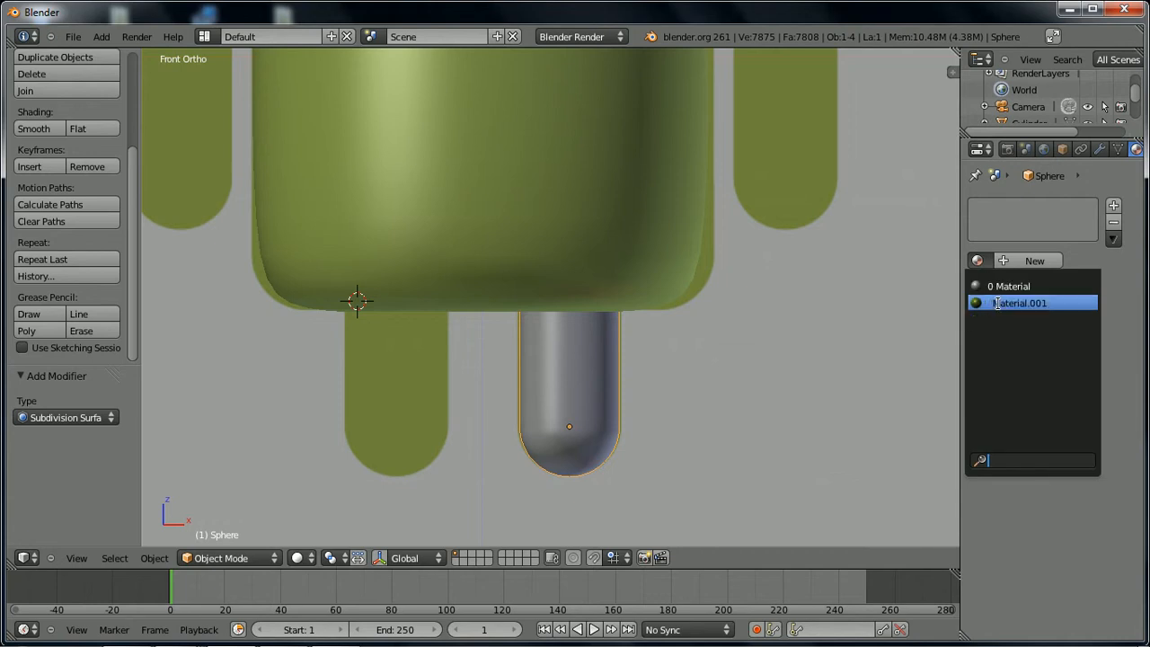
pyautogui.click(1000, 303)
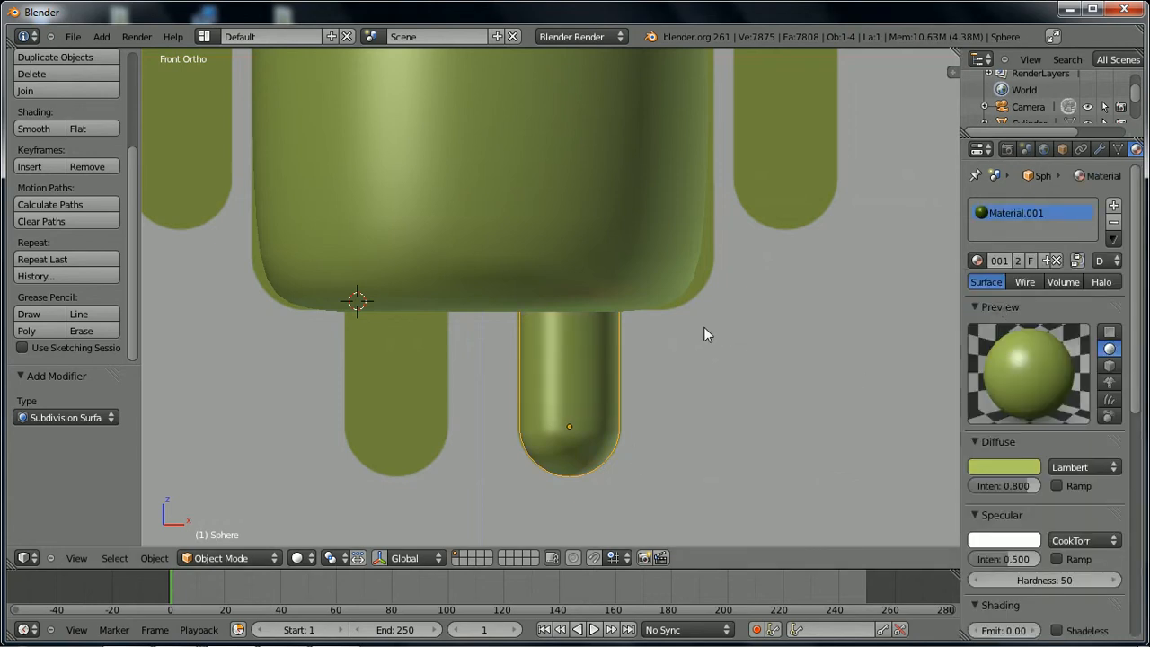
# - Duplicate the leg and move the copy about -1.231 along X onto the reference's other leg
pyautogui.hotkey('shift', 'd')
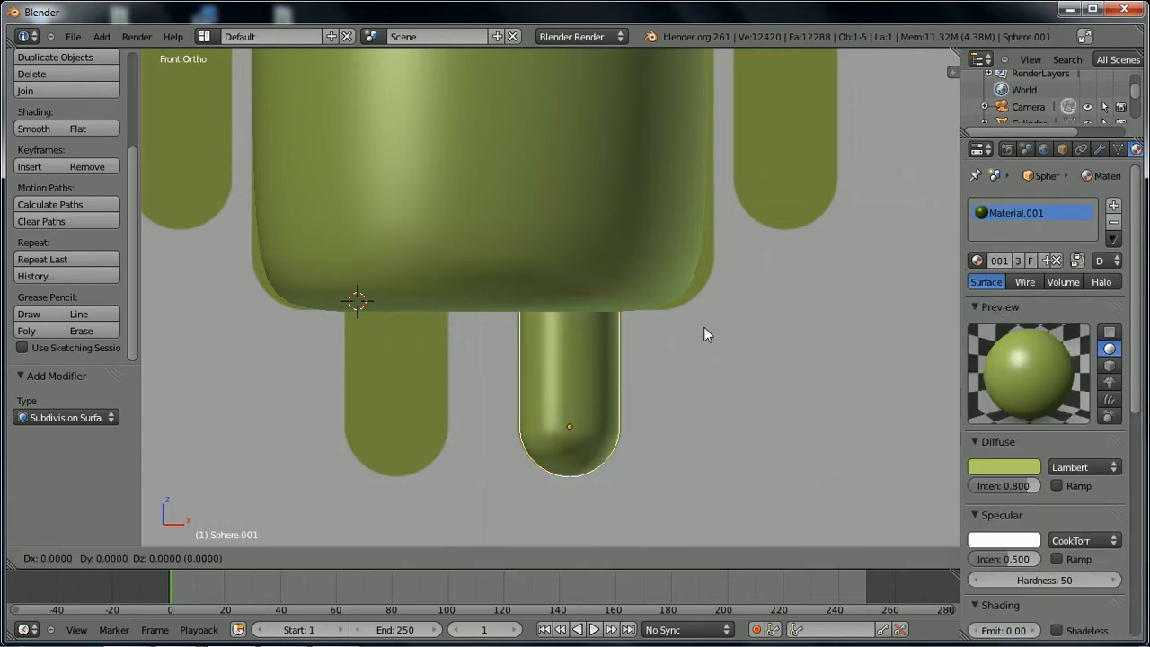
pyautogui.press('x')
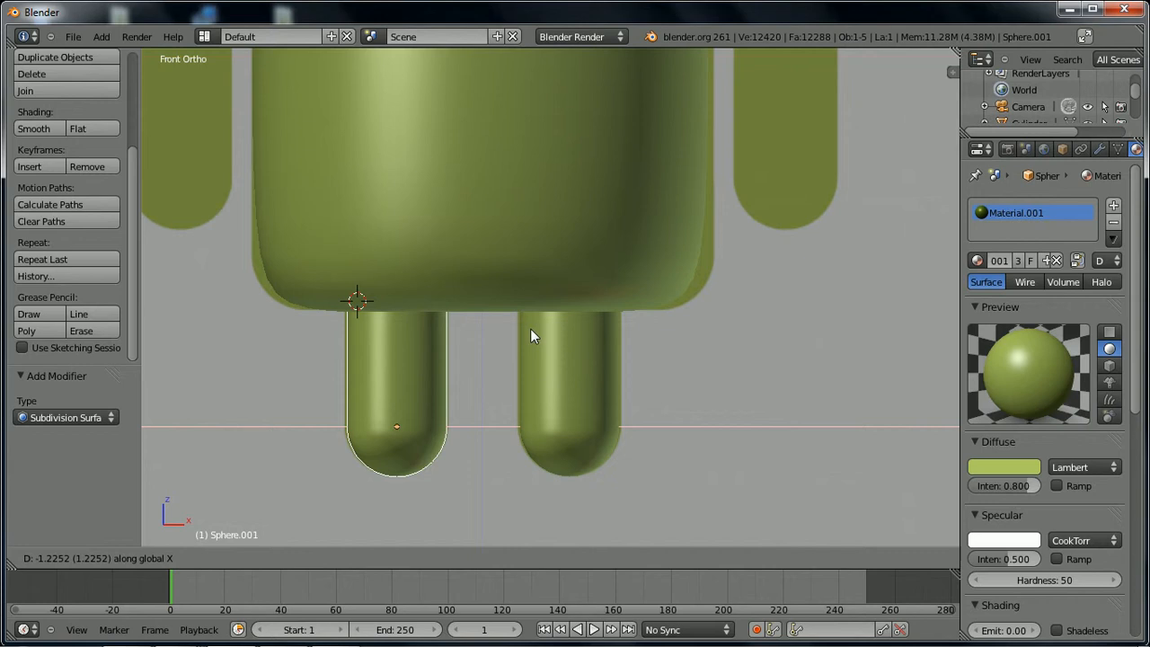
pyautogui.click(531, 337)
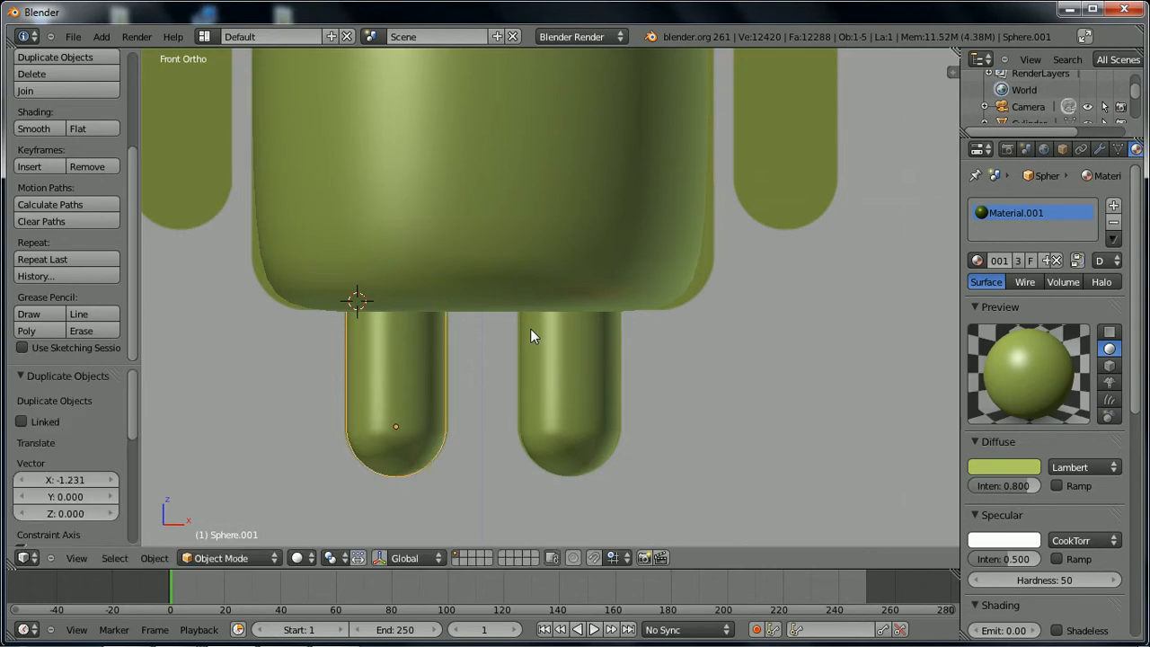
# - Select both legs in the bottom view and try to move them together toward the body's edge
pyautogui.press('KP_7')
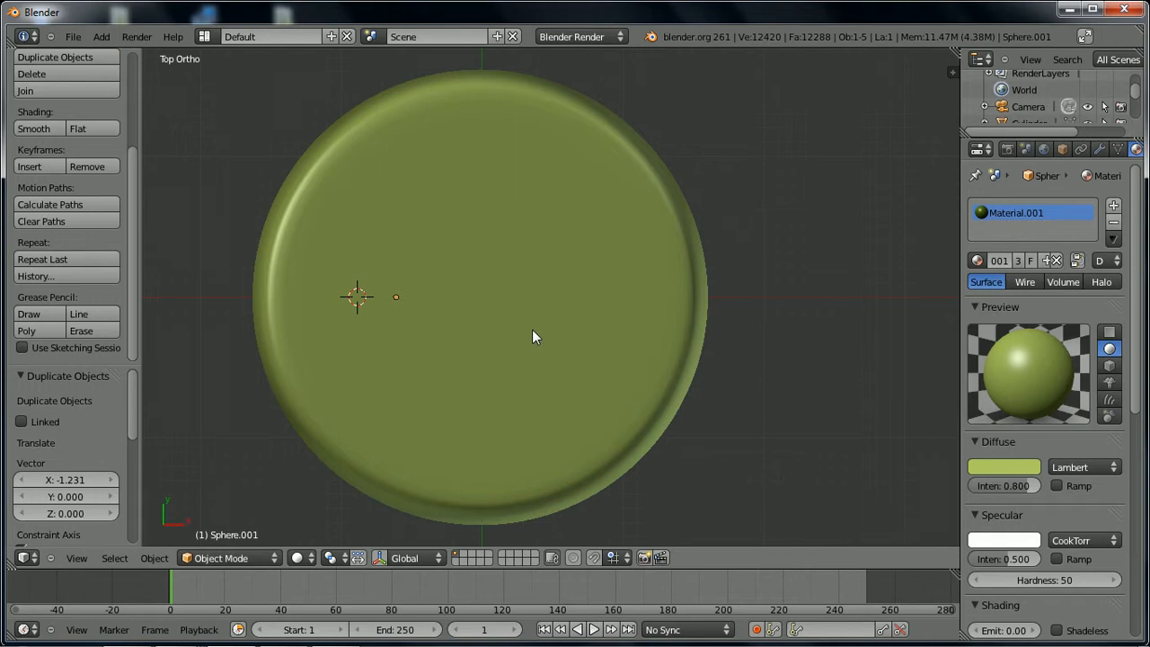
pyautogui.press('ctrl+KP_7')
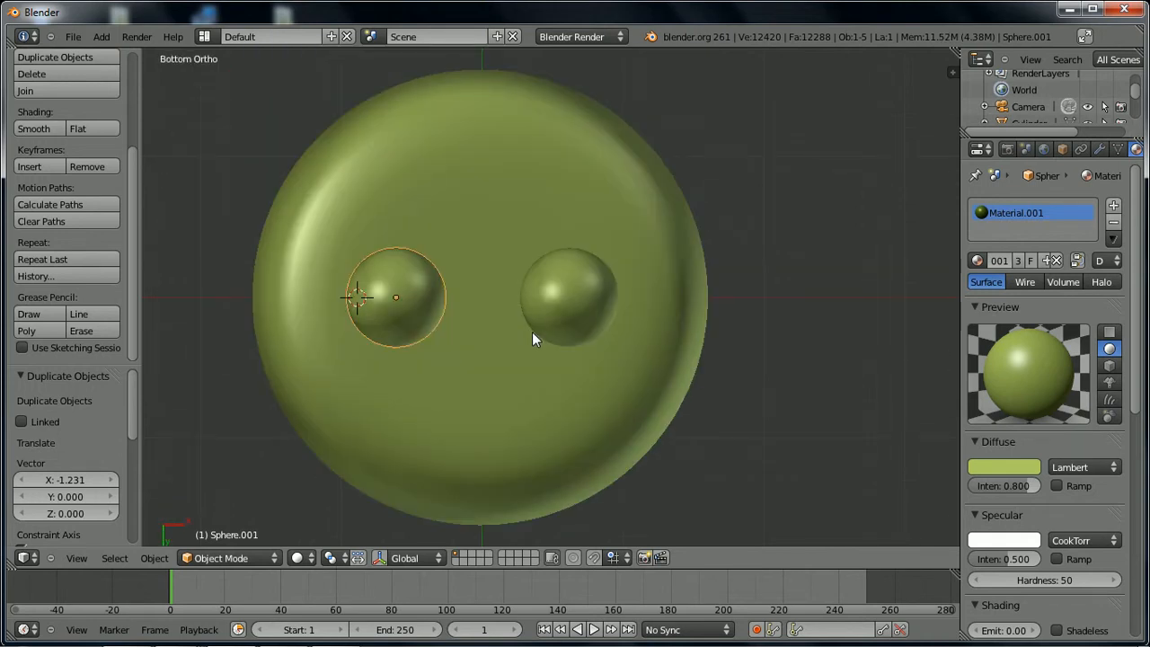
pyautogui.click(181, 120)
pyautogui.keyDown('shift'); pyautogui.rightClick(578, 301); pyautogui.keyUp('shift')
pyautogui.press('g')
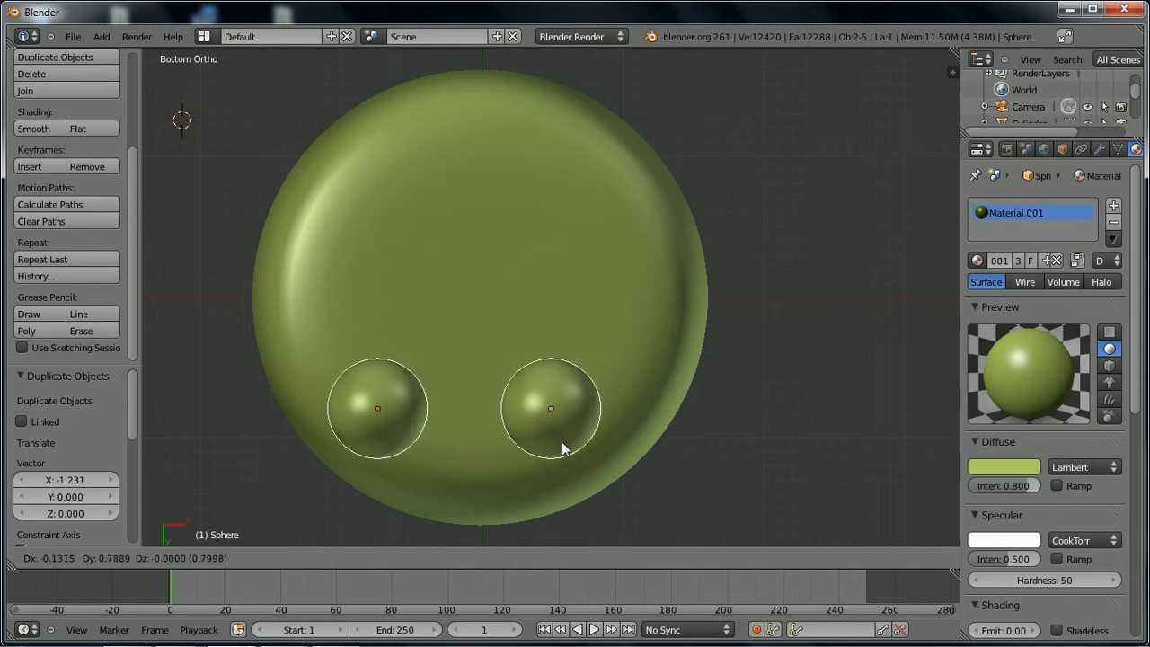
pyautogui.press('Escape')
# - Place the 3D cursor on the reference's head in the front view and add a UV sphere there
pyautogui.press('KP_1')
pyautogui.scroll(-2, 473, 248)
pyautogui.moveTo(473, 248); pyautogui.dragTo(473, 252, button='middle')
pyautogui.scroll(-3, 472, 251)
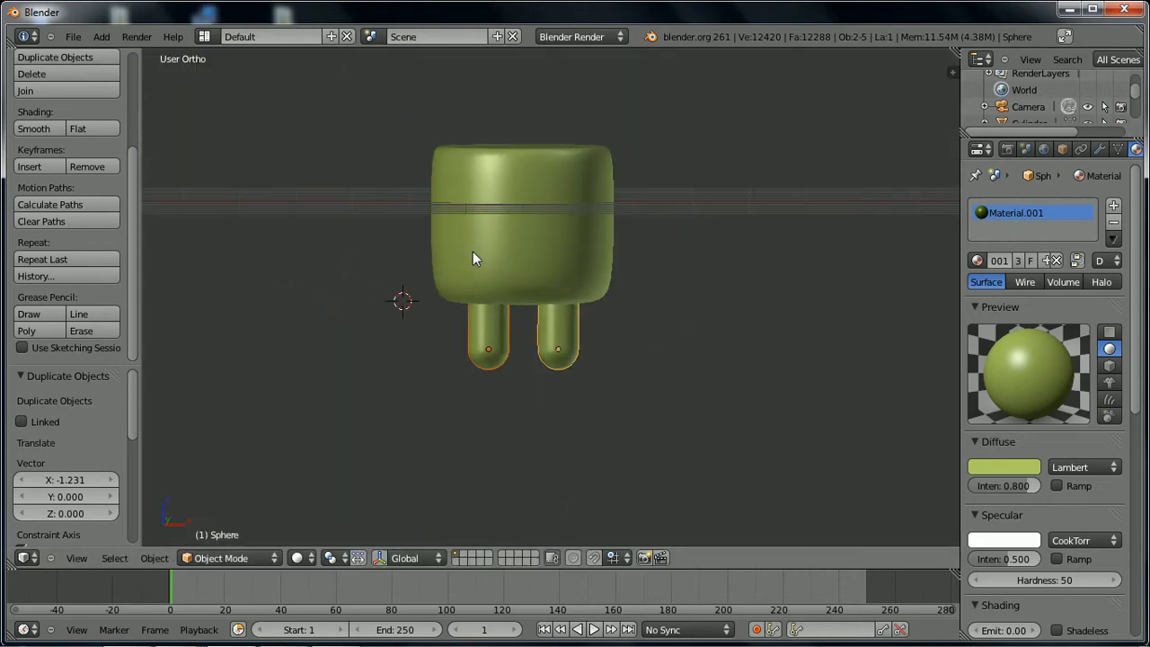
pyautogui.press('KP_1')
pyautogui.keyDown('shift'); pyautogui.moveTo(551, 204); pyautogui.dragTo(486, 357, button='middle'); pyautogui.keyUp('shift')
pyautogui.click(453, 264)
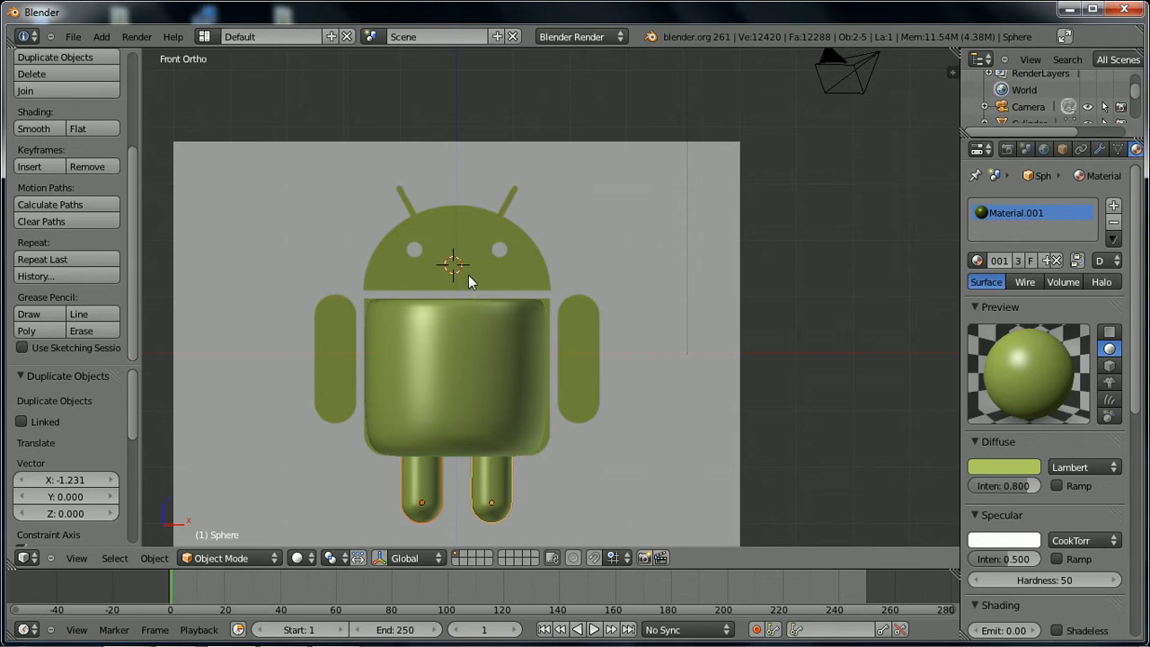
pyautogui.hotkey('shift', 'a')
pyautogui.moveTo(468, 275)
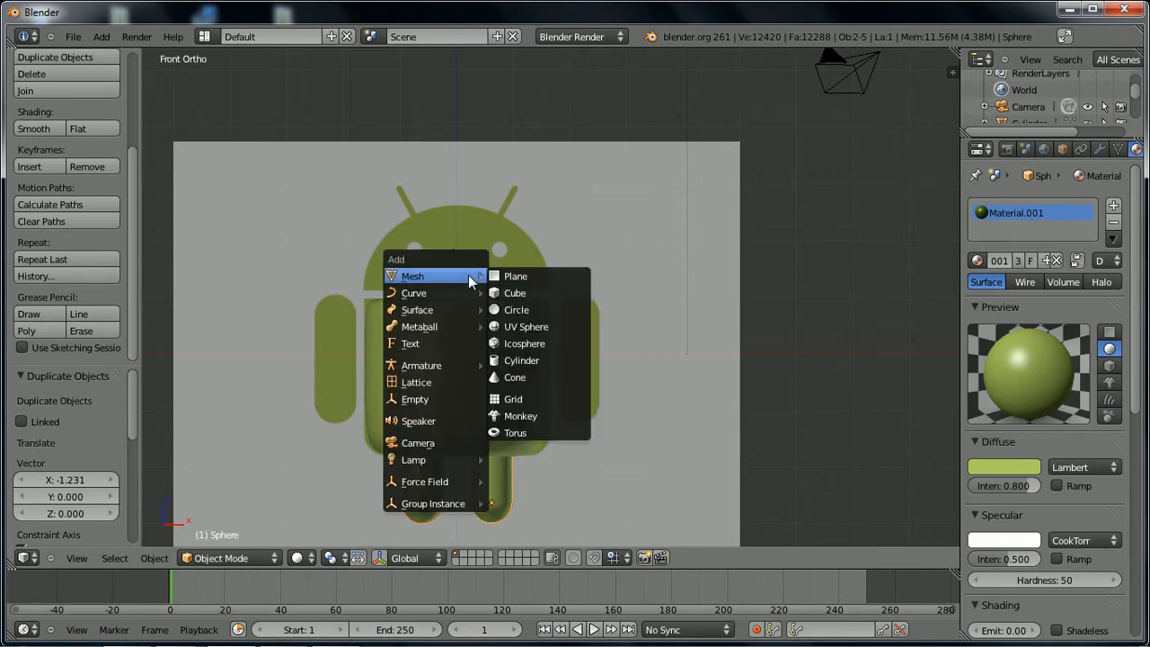
pyautogui.click(526, 326)
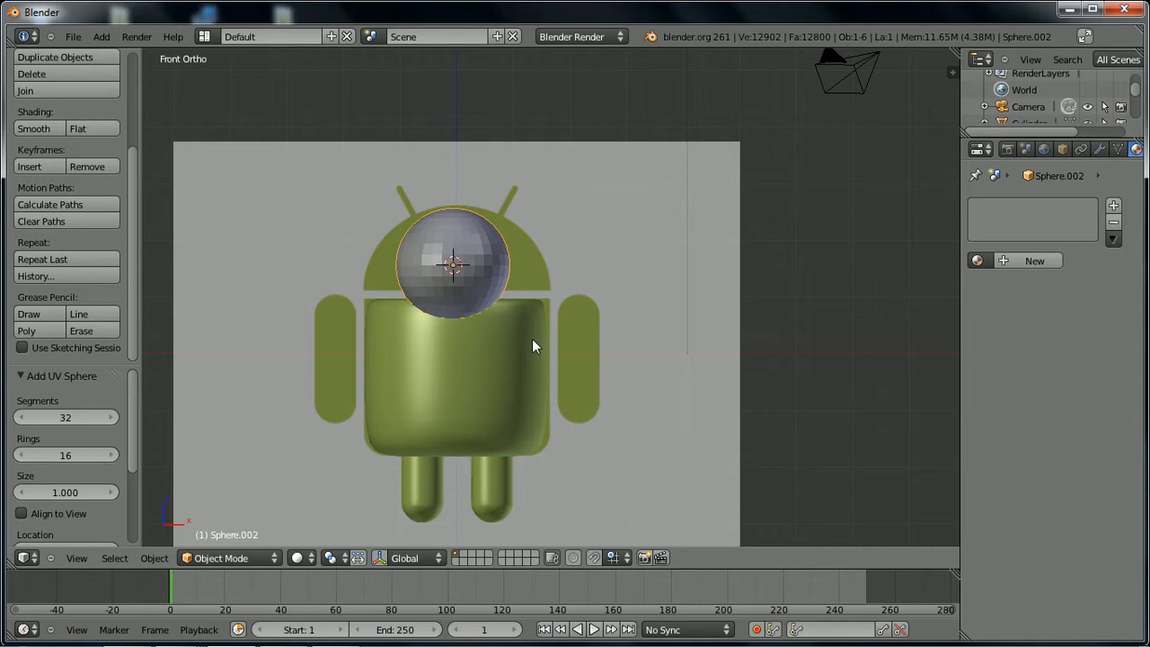
# - Scale the UV sphere to about 1.804 in wireframe and move it about 0.104 in X and -0.773 in Z over the head
pyautogui.press('z')
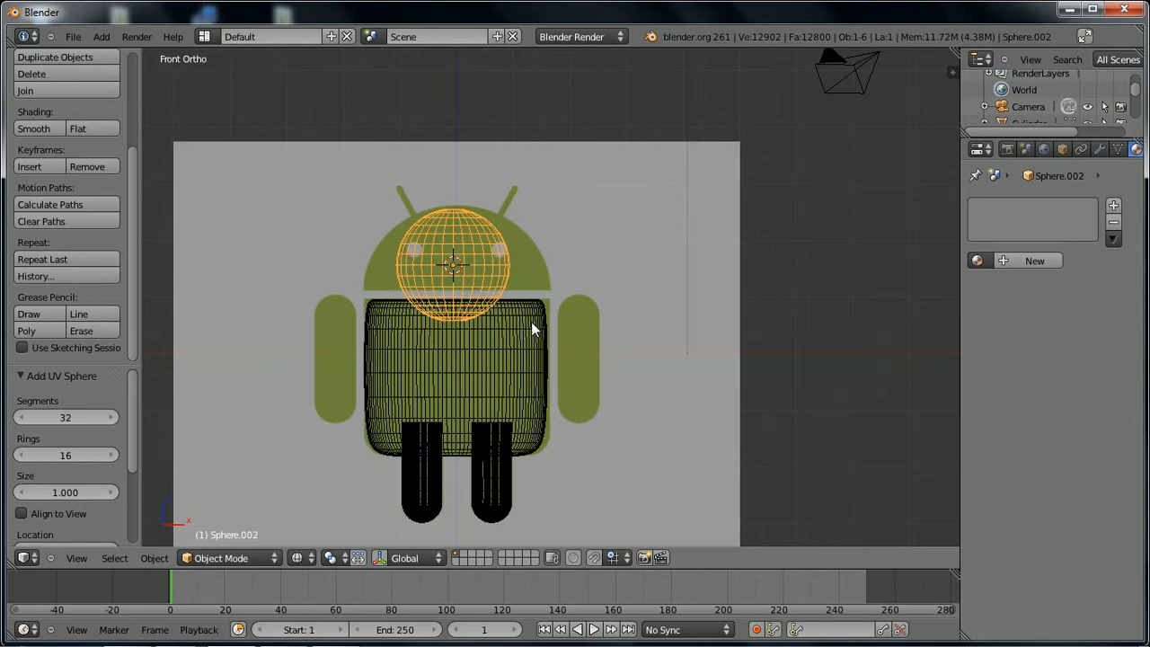
pyautogui.press('s')
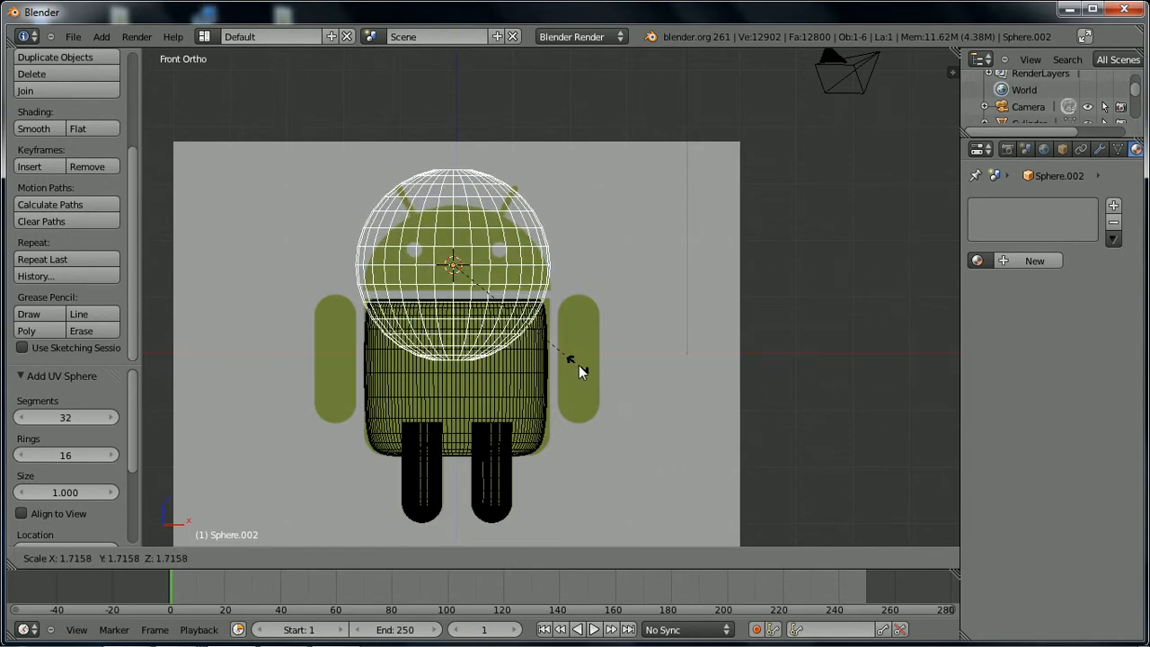
pyautogui.click(583, 372)
pyautogui.press('g')
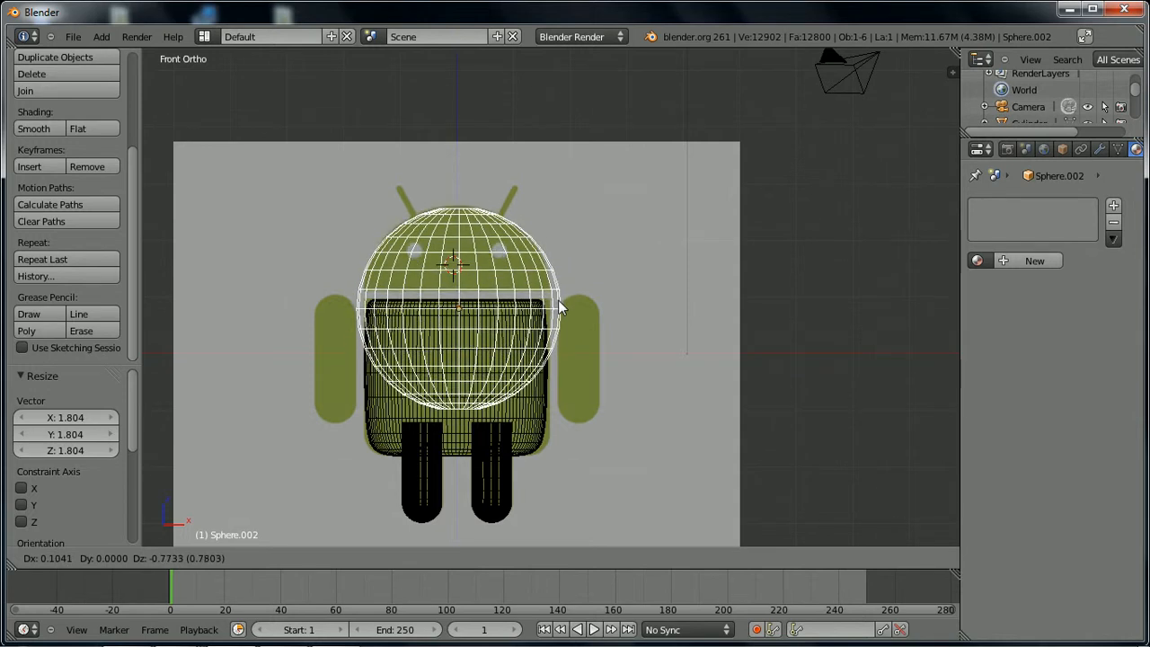
pyautogui.click(572, 311)
# - Refine the sphere's fit to the head outline: scale it to about 0.967 and nudge it about -0.031 in X and 0.083 in Z
pyautogui.scroll(2, 573, 312)
pyautogui.moveTo(573, 313); pyautogui.dragTo(623, 356, button='middle')
pyautogui.press('KP_1')
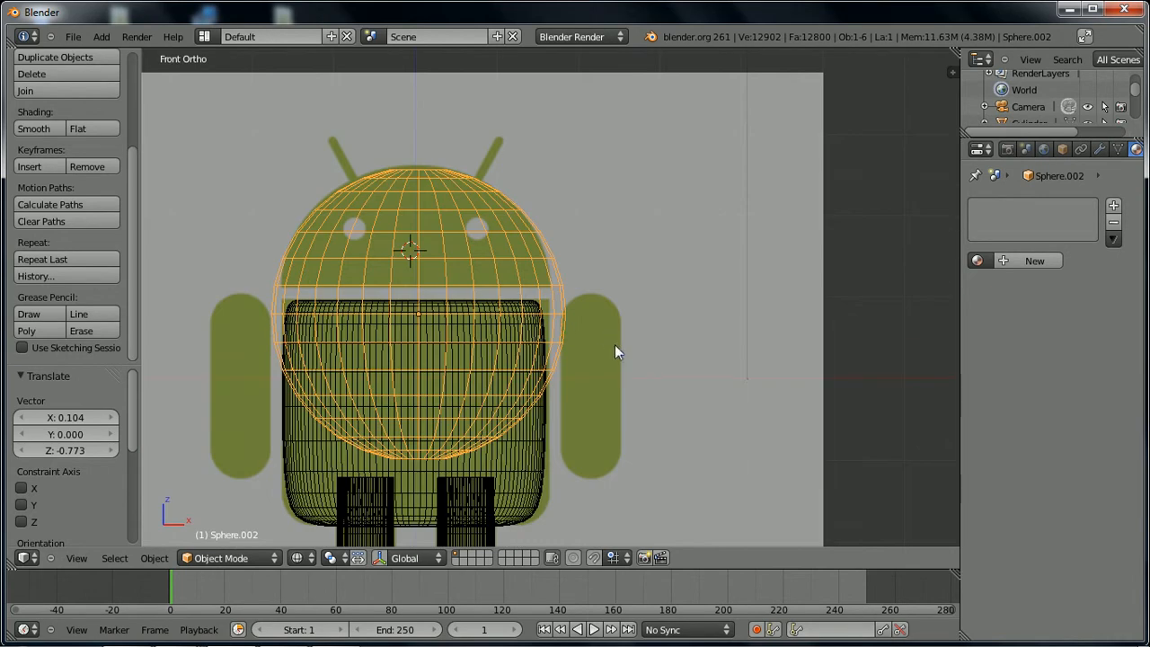
pyautogui.press('s')
pyautogui.click(661, 429)
pyautogui.press('g')
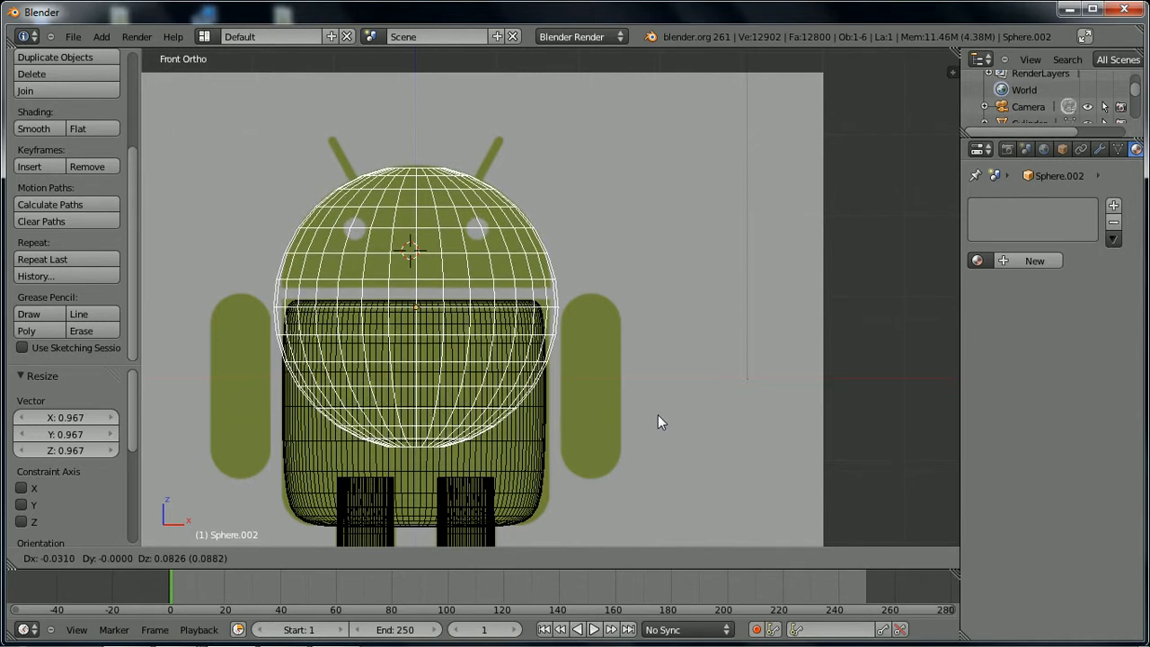
pyautogui.click(658, 415)
# - Delete the sphere's lower vertices, front and back, keeping only the dome above the head's lower band
pyautogui.press('a')
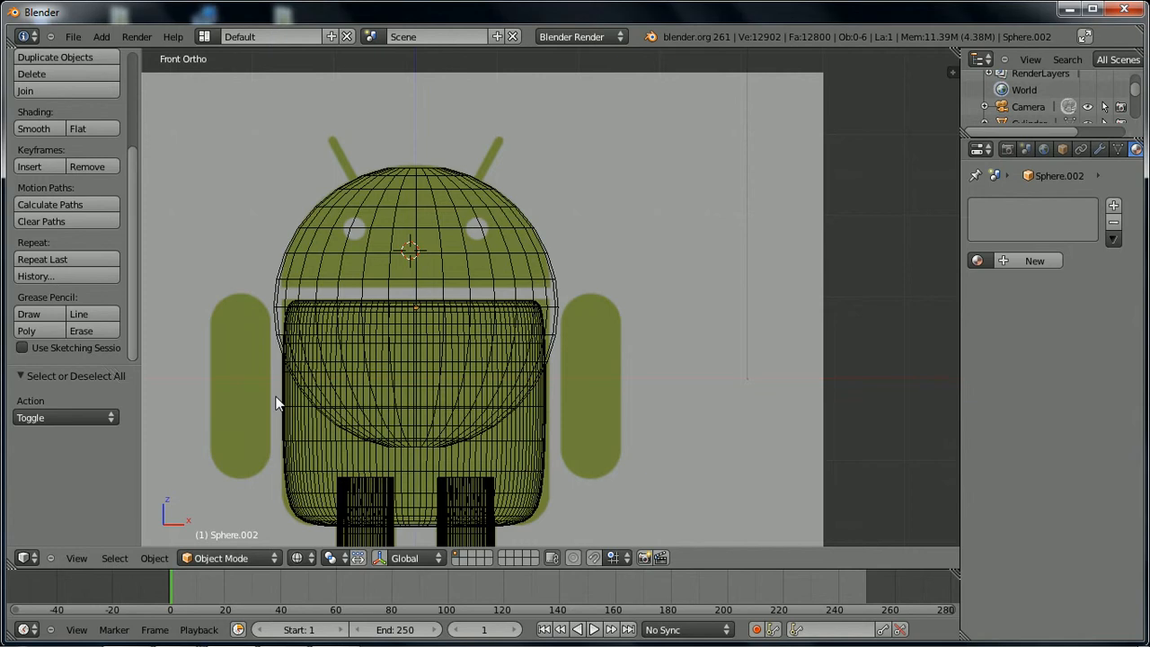
pyautogui.press('Tab')
pyautogui.press('z')
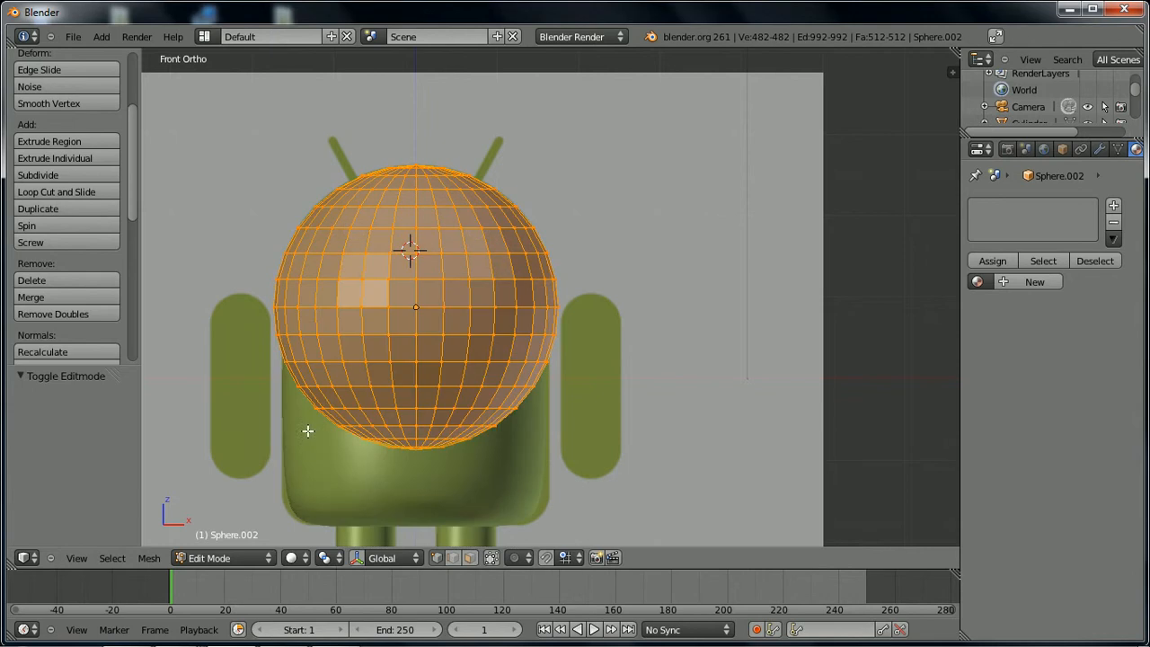
pyautogui.press('a')
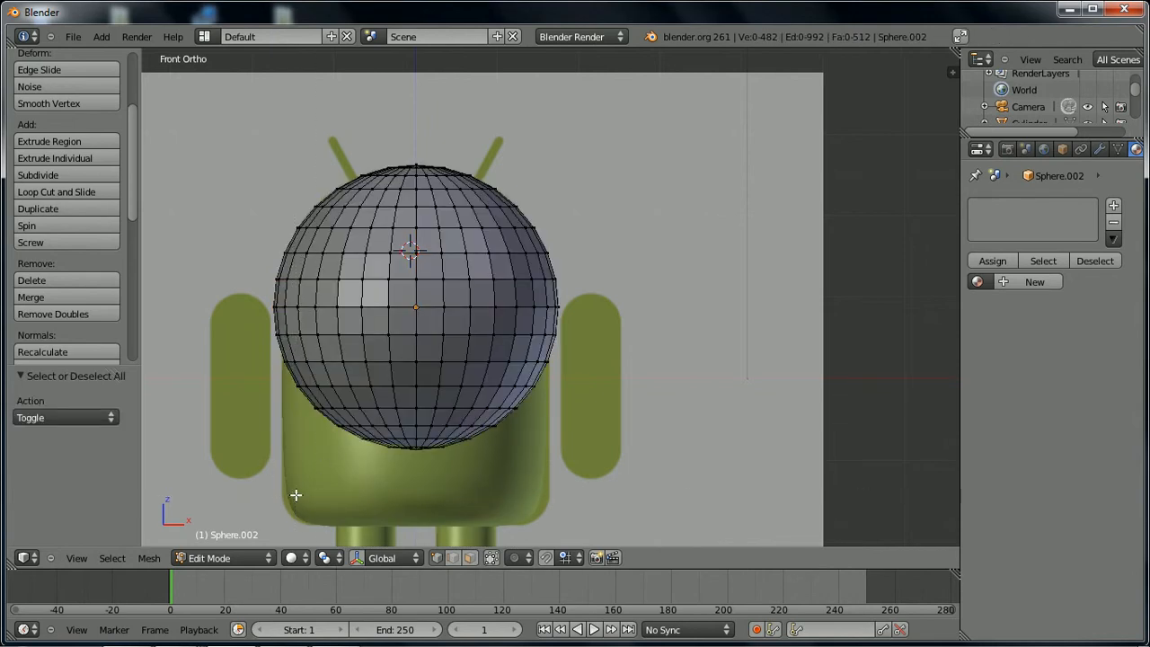
pyautogui.press('z')
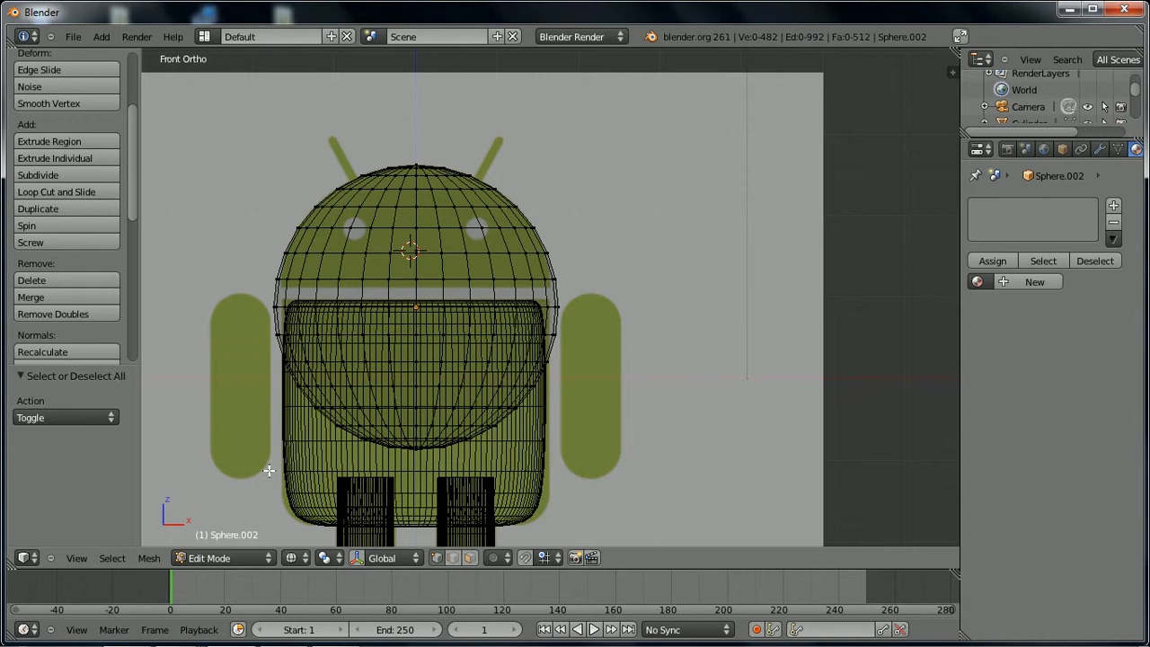
pyautogui.press('b')
pyautogui.moveTo(269, 469); pyautogui.dragTo(616, 265)
pyautogui.press('x')
pyautogui.click(551, 304)
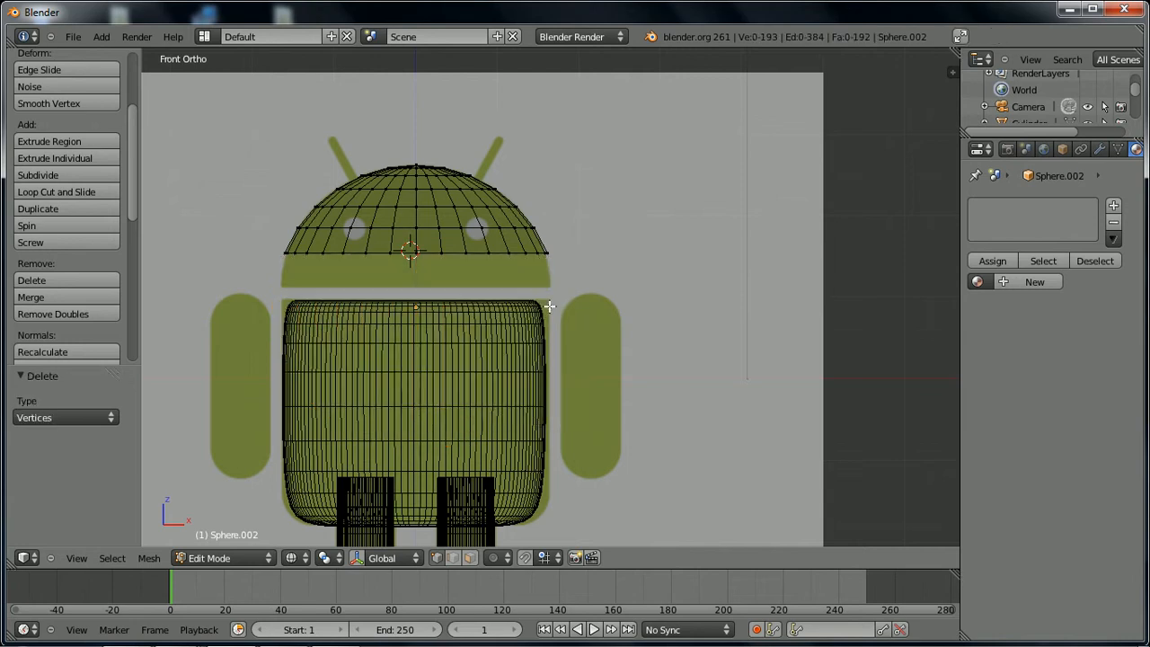
# - Extrude the dome's open rim about -0.423 along Z, down to the reference head's lower edge
pyautogui.press('z')
pyautogui.moveTo(306, 293)
pyautogui.mouseDown(button='middle')
pyautogui.moveTo(441, 225)
pyautogui.moveTo(333, 423)
pyautogui.mouseUp(button='middle')
pyautogui.press('KP_1')
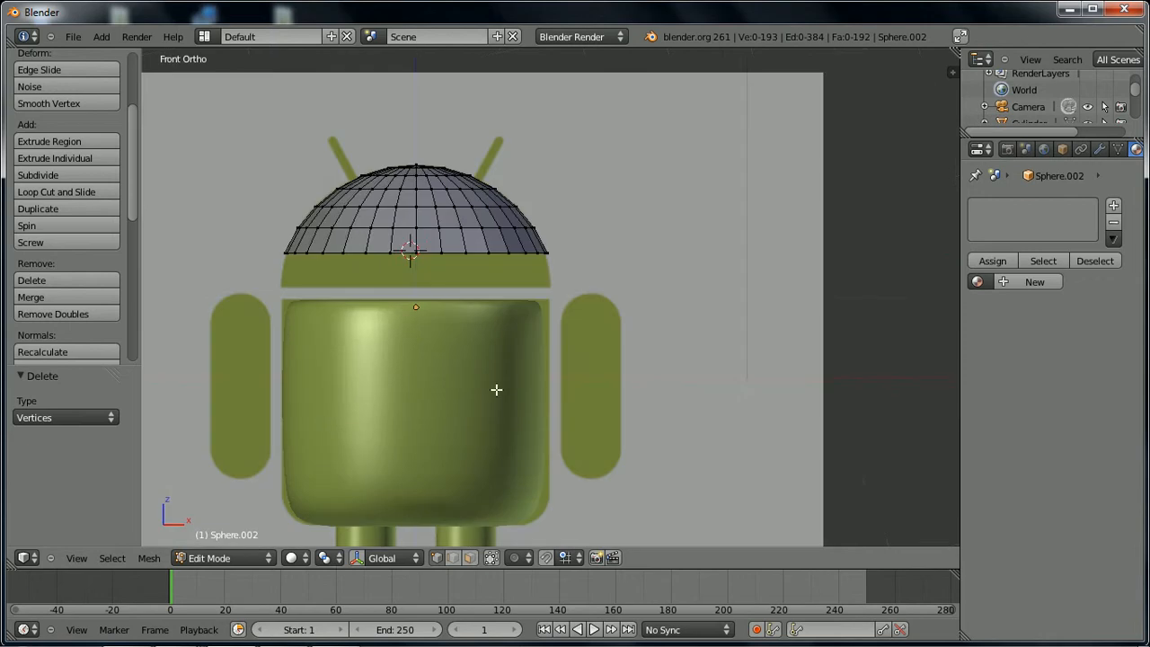
pyautogui.click(254, 179)
pyautogui.press('b')
pyautogui.moveTo(276, 238); pyautogui.dragTo(576, 279)
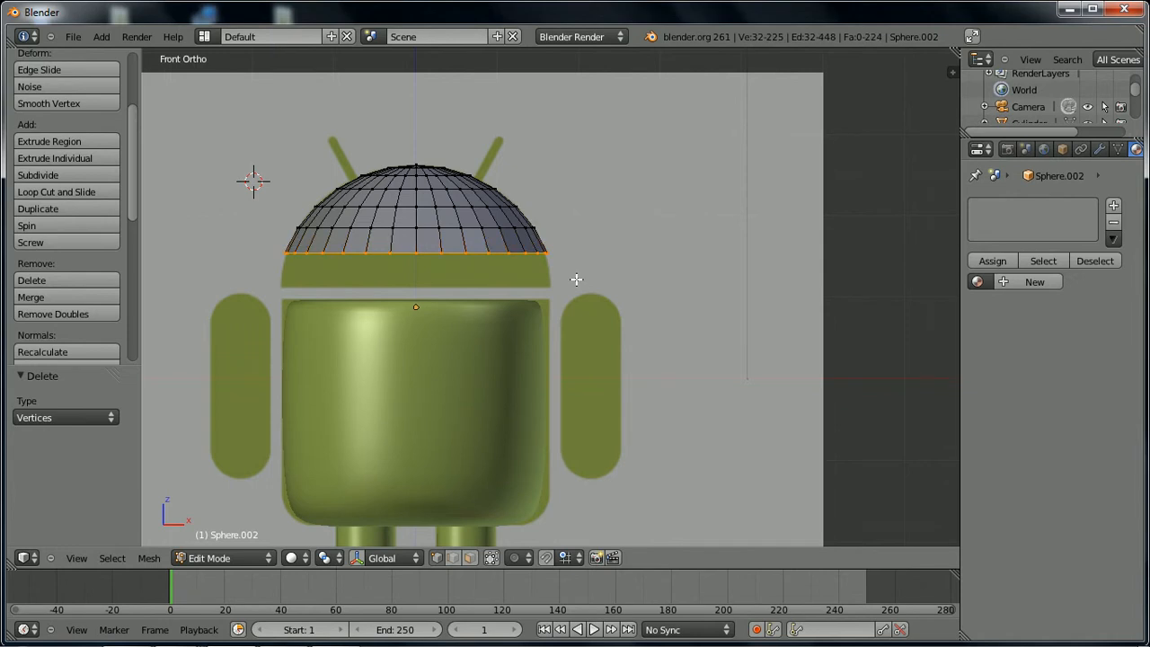
pyautogui.press('e')
pyautogui.press('z')
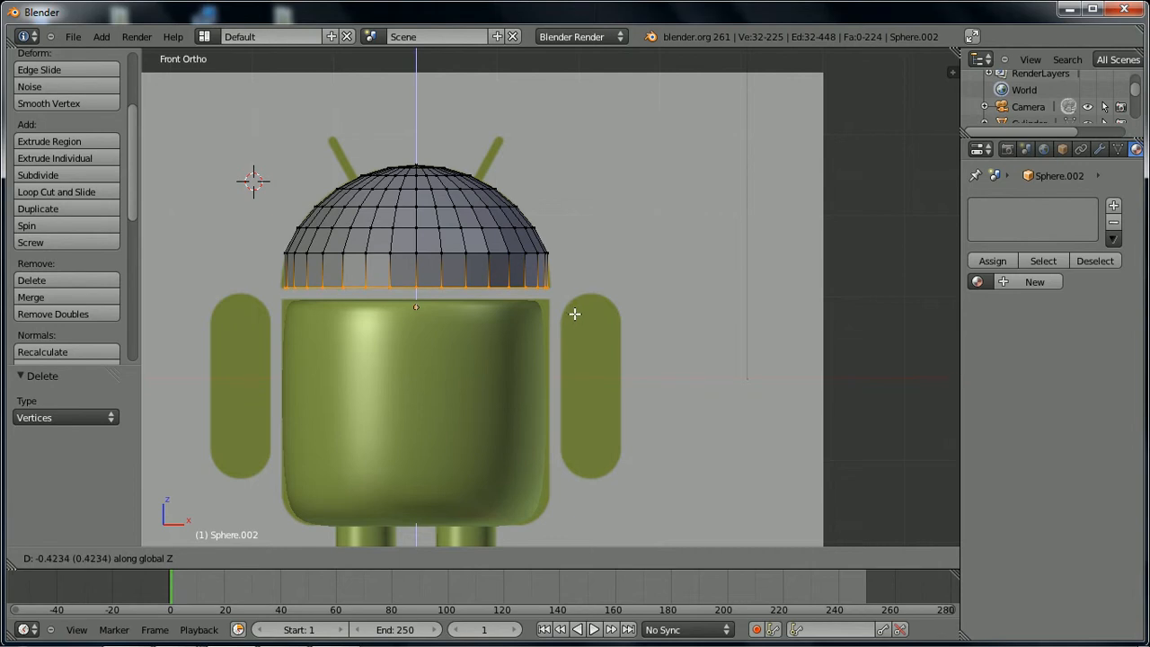
pyautogui.click(576, 314)
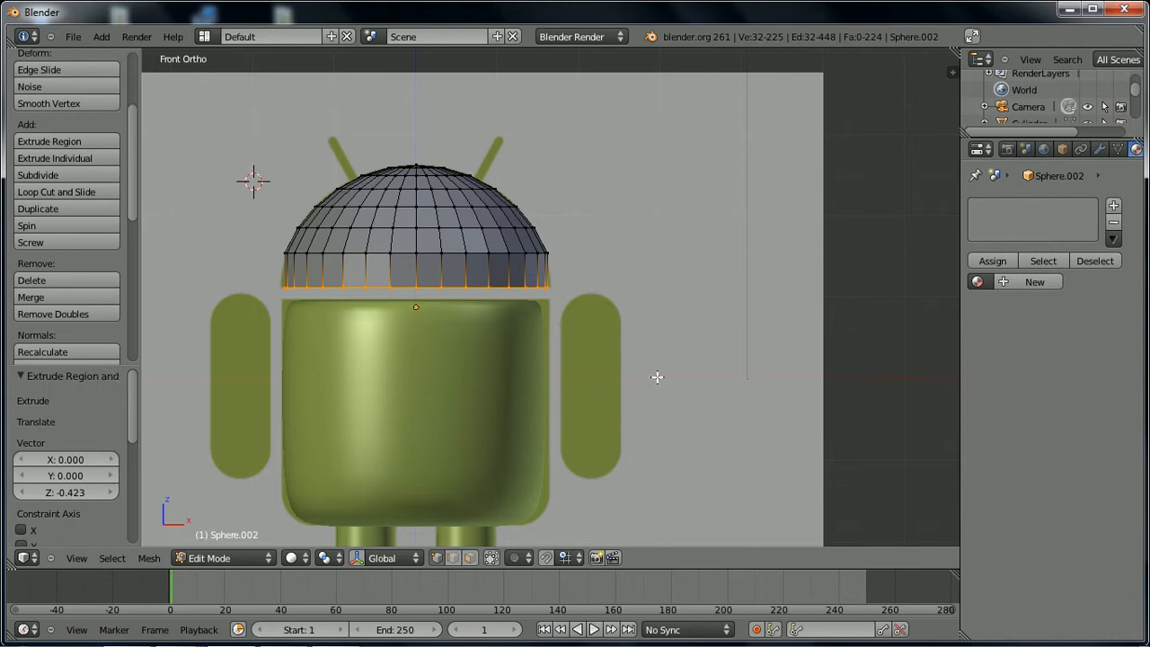
# - Select the body and both legs in the bottom view and move them to the second layer
pyautogui.press('shift+KP_1')
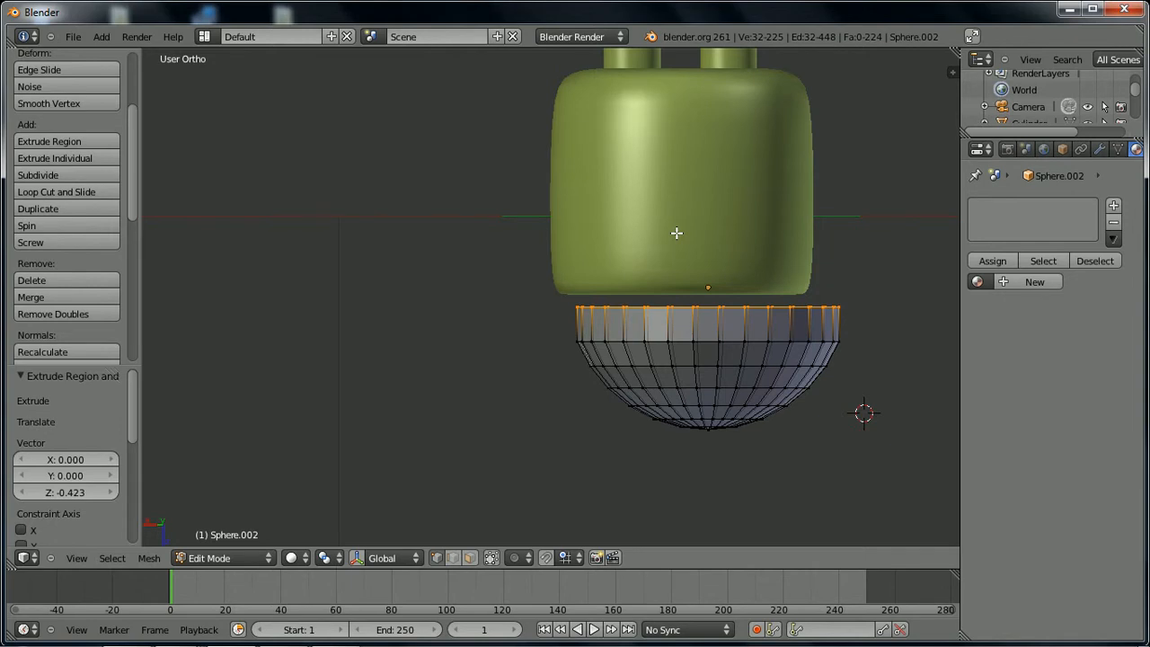
pyautogui.press('ctrl+KP_1')
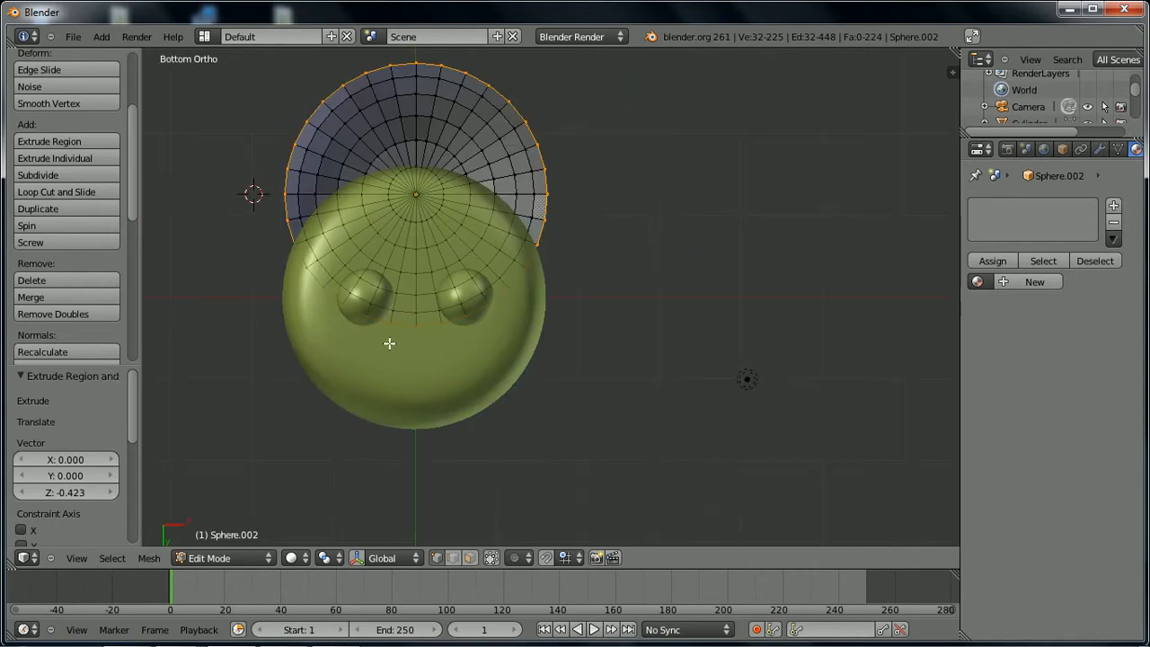
pyautogui.press('a')
pyautogui.press('Tab')
pyautogui.rightClick(417, 402)
pyautogui.keyDown('shift'); pyautogui.rightClick(367, 298); pyautogui.keyUp('shift')
pyautogui.keyDown('shift'); pyautogui.rightClick(456, 306); pyautogui.keyUp('shift')
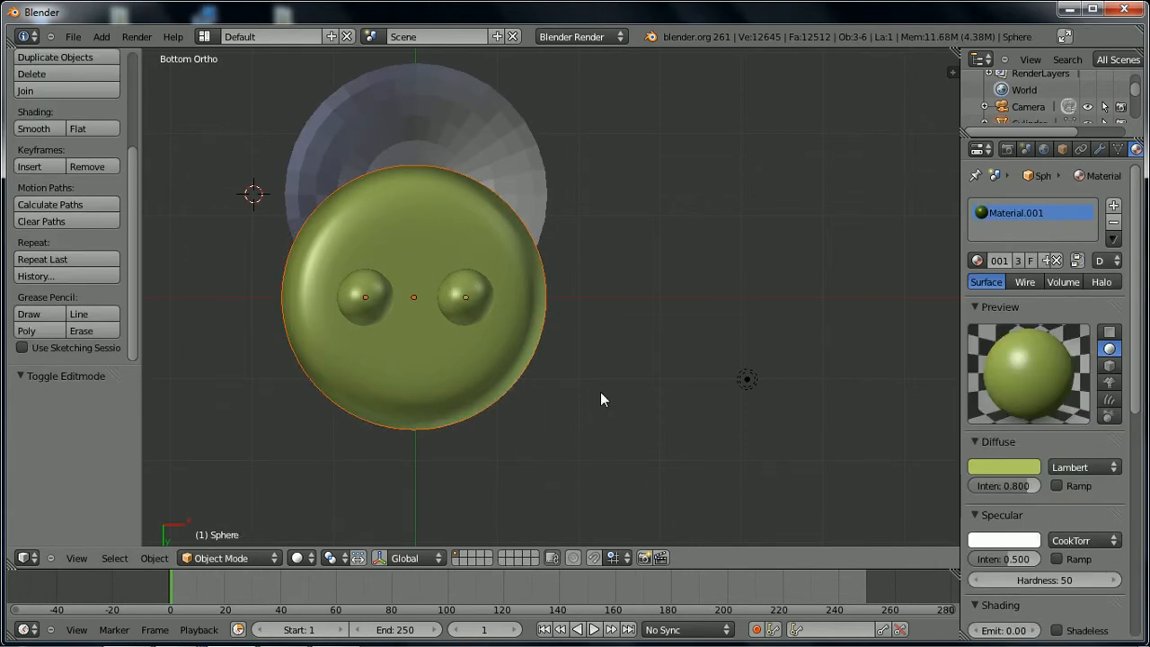
pyautogui.press('m')
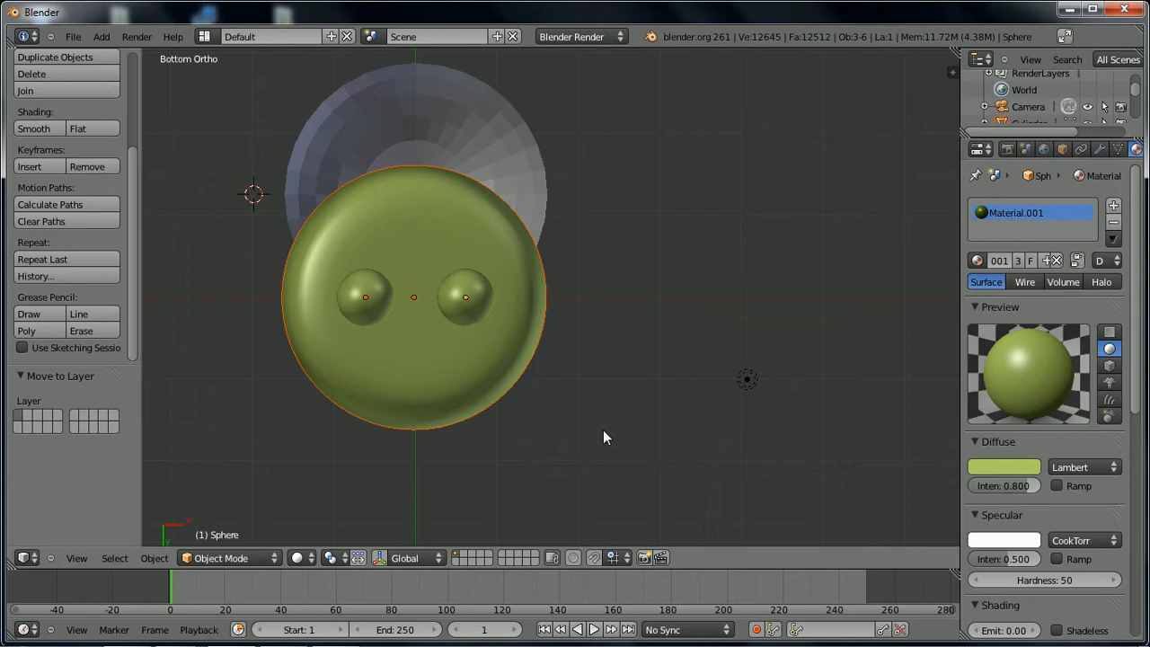
pyautogui.press('m')
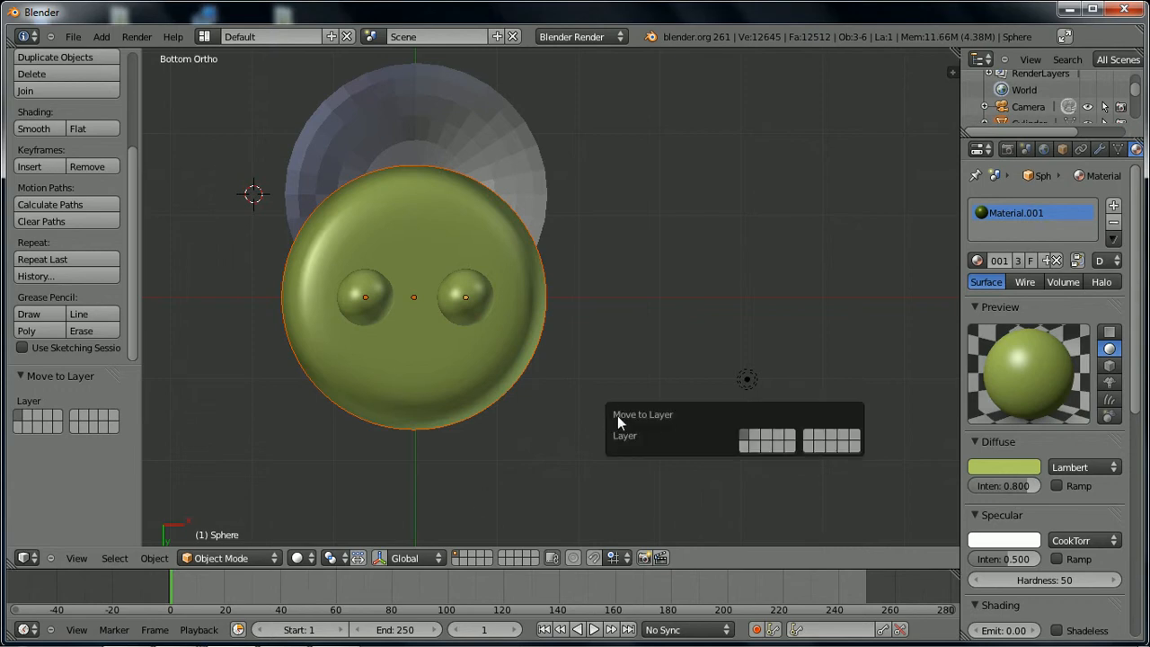
pyautogui.click(759, 437)
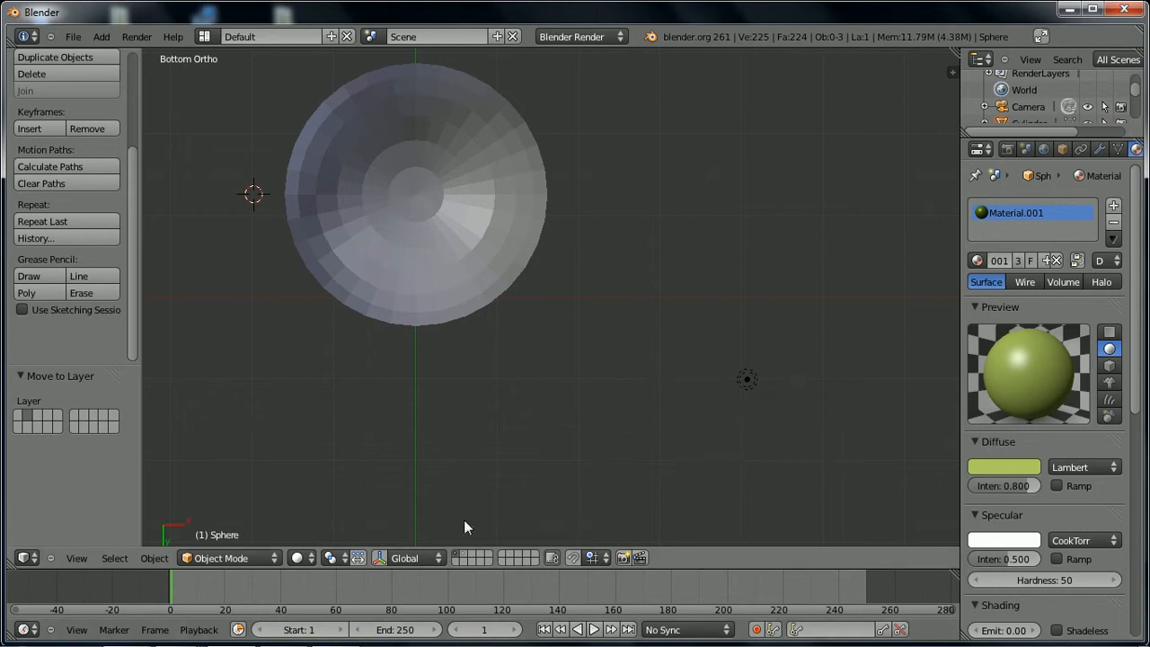
# - Enter mesh editing on the head and select its open outer rim loop in the bottom view
pyautogui.rightClick(399, 192)
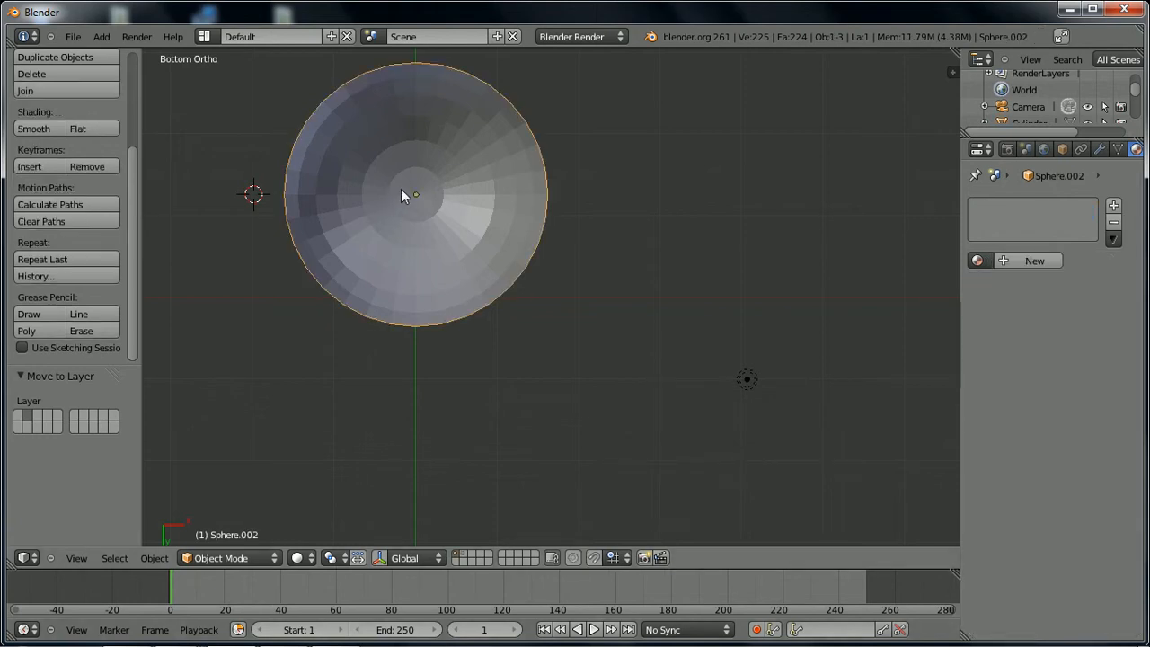
pyautogui.press('Tab')
pyautogui.keyDown('shift'); pyautogui.moveTo(401, 188); pyautogui.dragTo(426, 325, button='middle'); pyautogui.keyUp('shift')
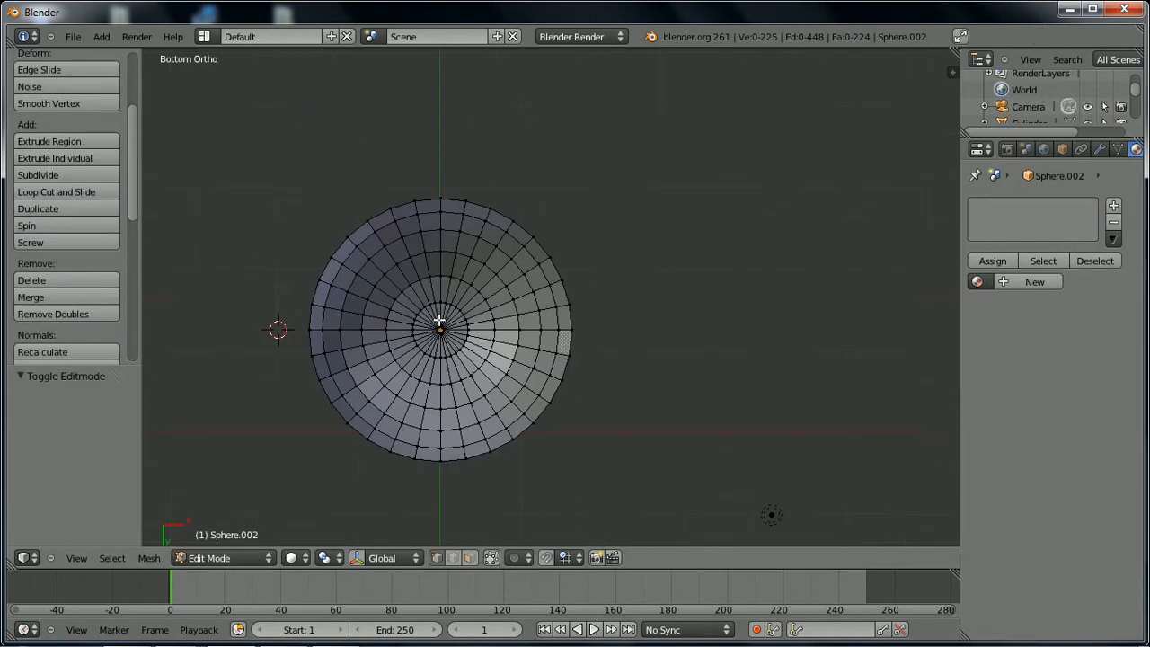
pyautogui.keyDown('alt'); pyautogui.rightClick(357, 229); pyautogui.keyUp('alt')
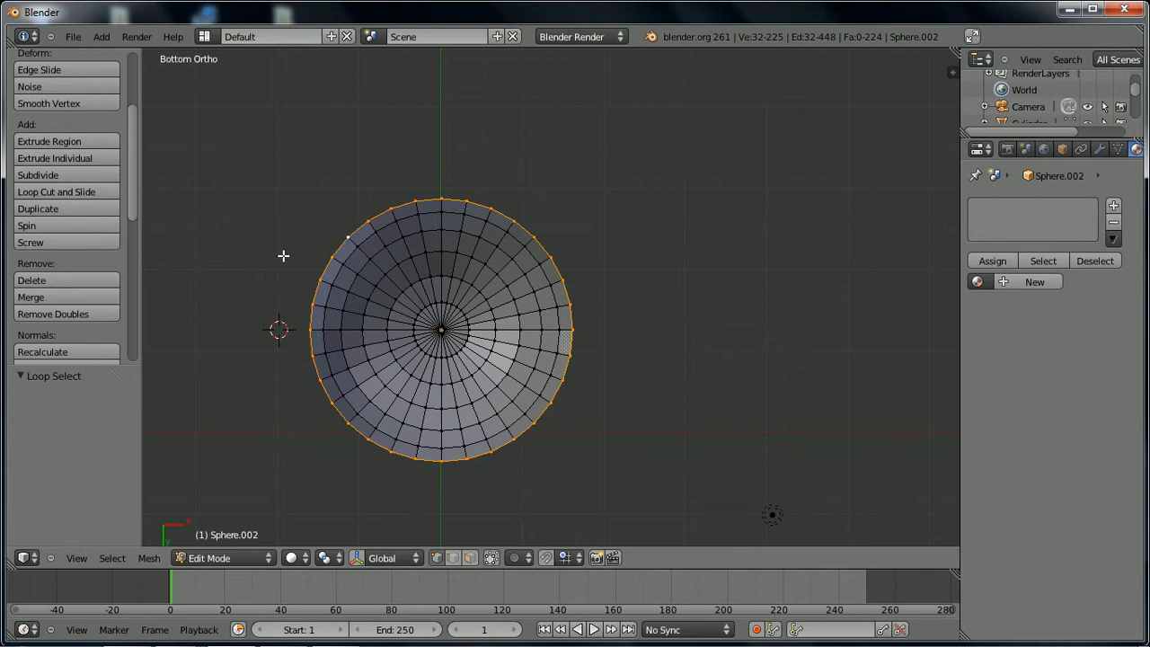
pyautogui.press('a')
pyautogui.click(227, 182)
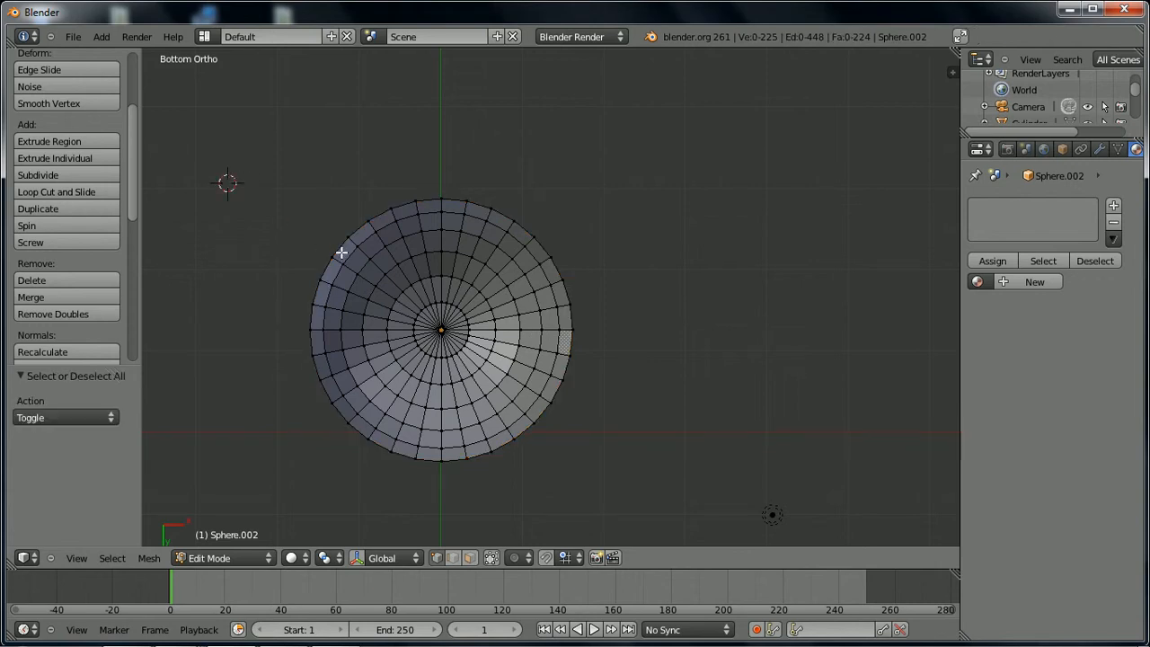
pyautogui.rightClick(566, 278)
pyautogui.rightClick(568, 292)
pyautogui.keyDown('alt'); pyautogui.rightClick(568, 292); pyautogui.keyUp('alt')
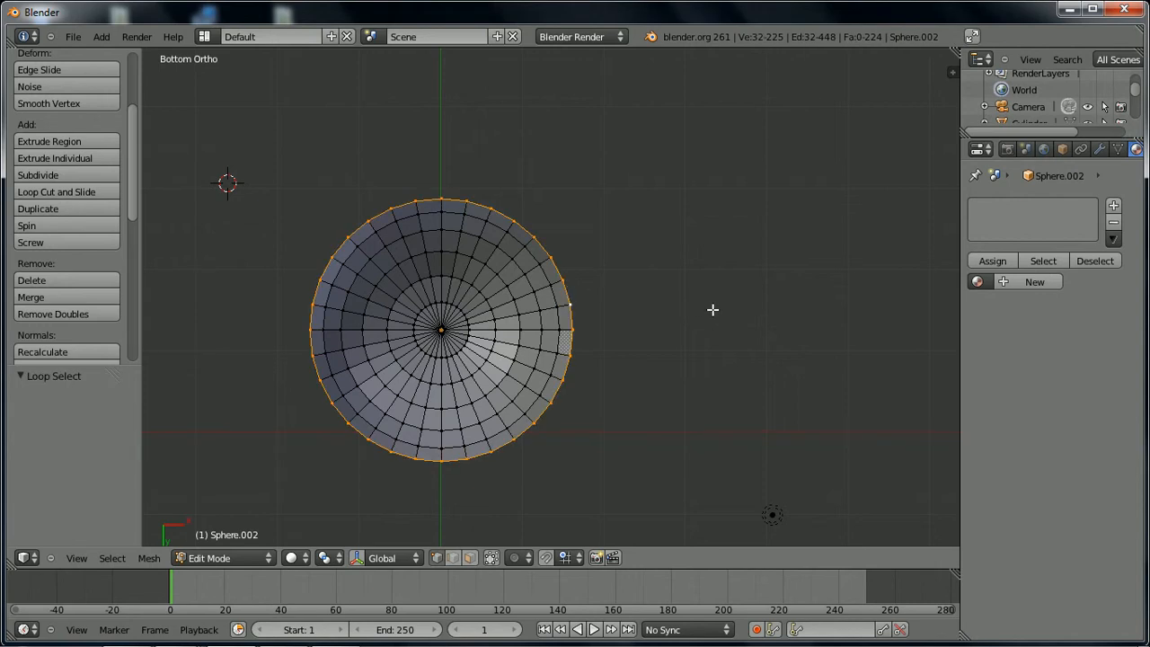
pyautogui.moveTo(394, 372); pyautogui.dragTo(518, 278, button='middle')
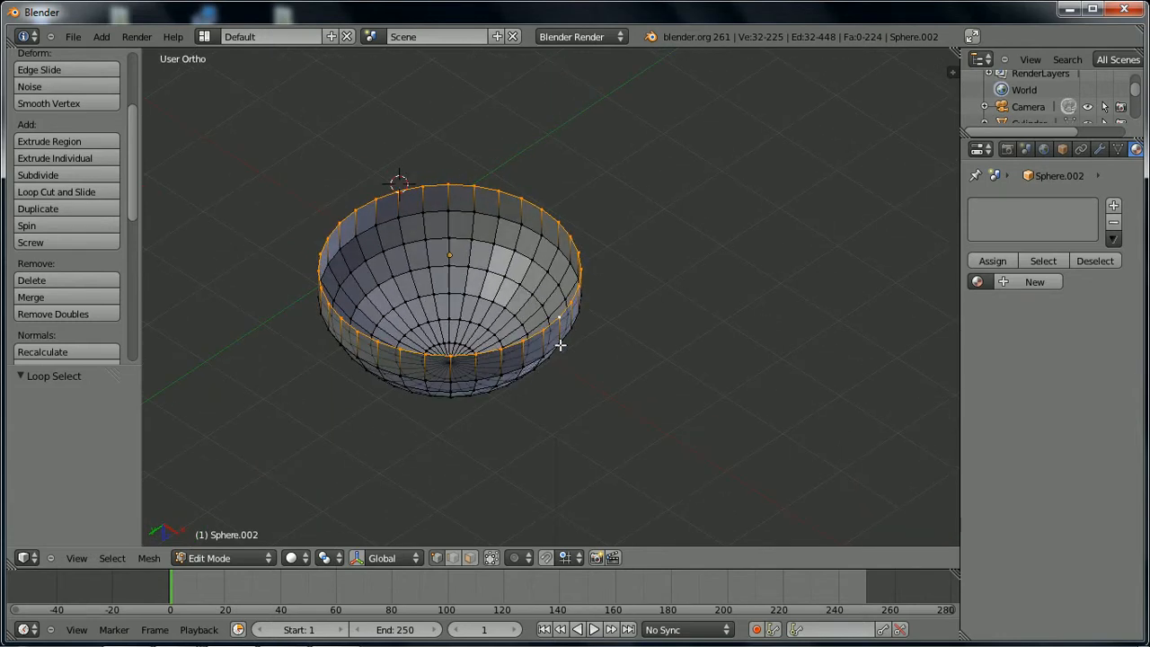
pyautogui.press('ctrl+KP_7')
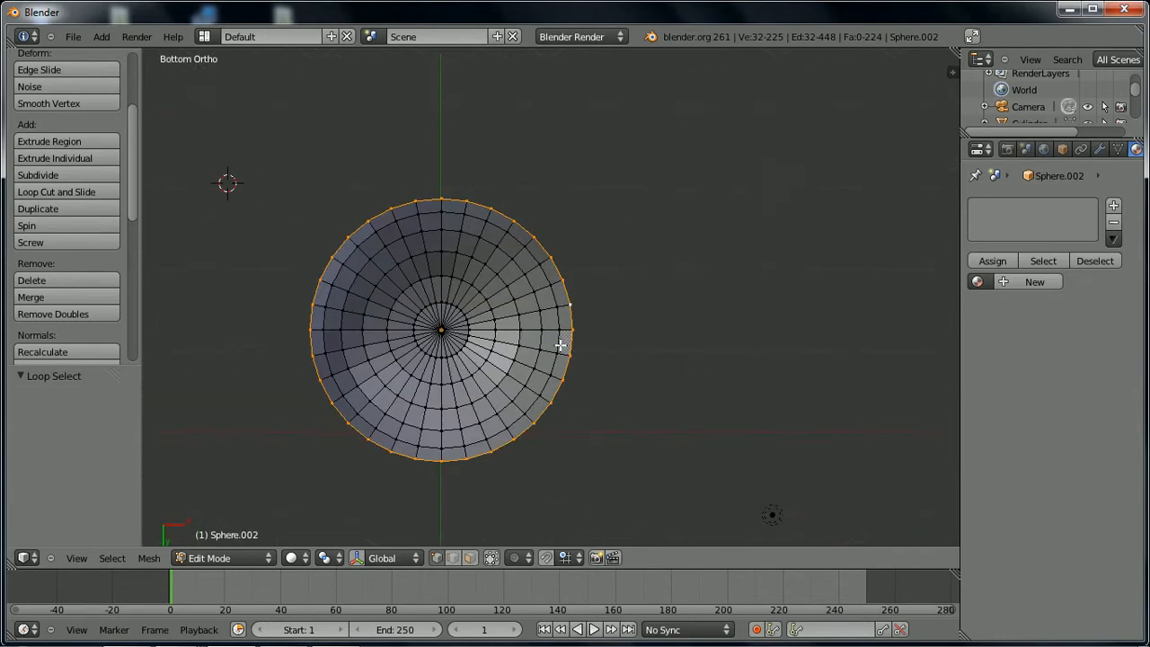
# - Extrude the head's rim in place and scale the new ring inward to about 0.610
pyautogui.press('e')
pyautogui.click(589, 394)
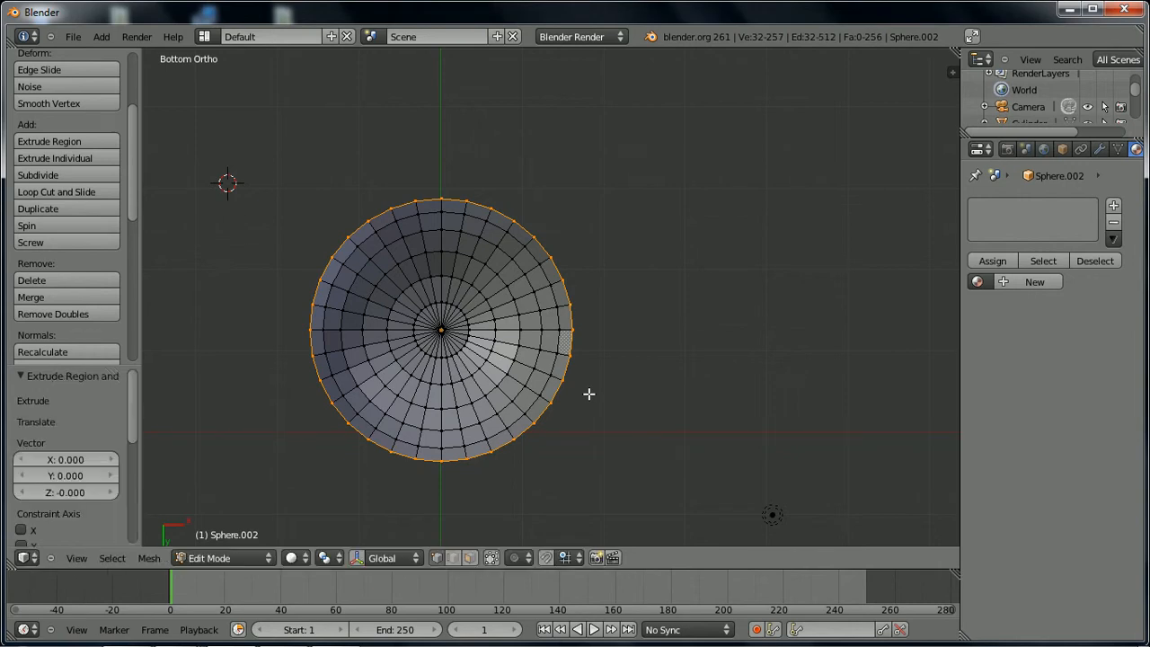
pyautogui.press('s')
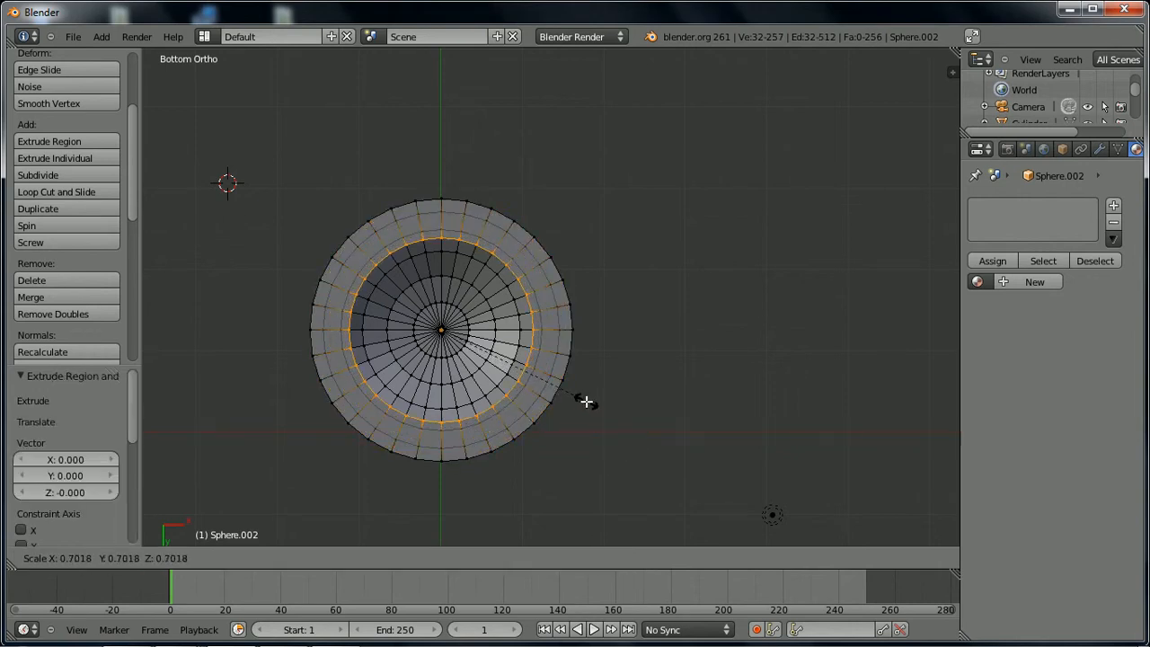
pyautogui.click(571, 385)
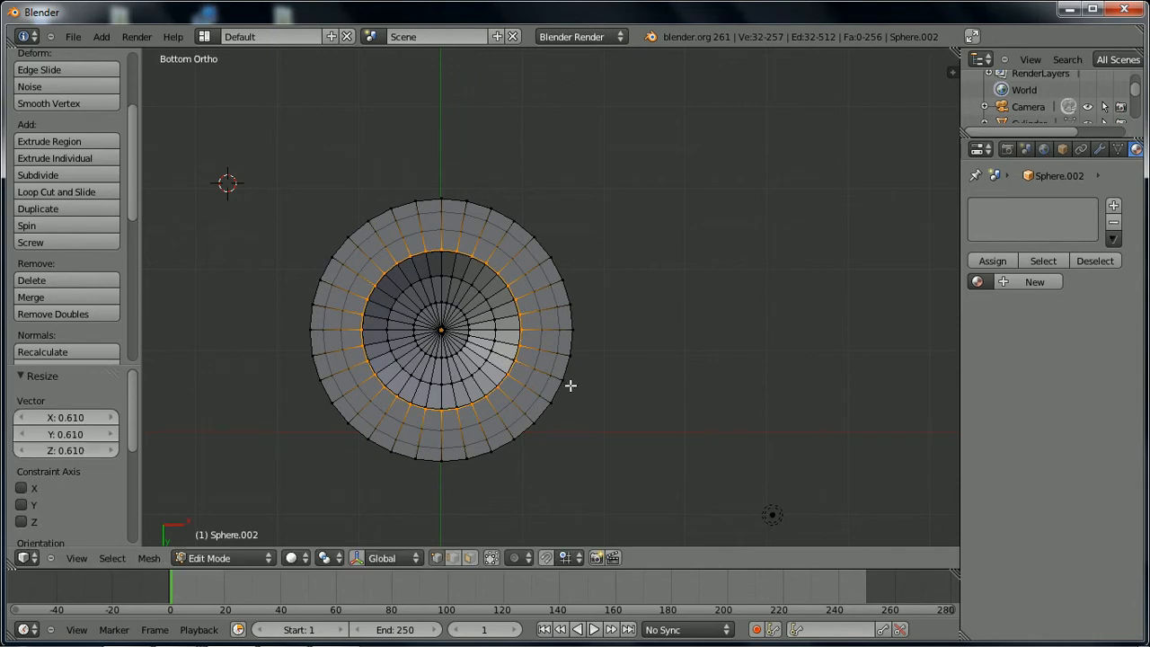
# - Extrude the inner ring again and scale it to about 0.355 toward the centre of the head's underside
pyautogui.press('e')
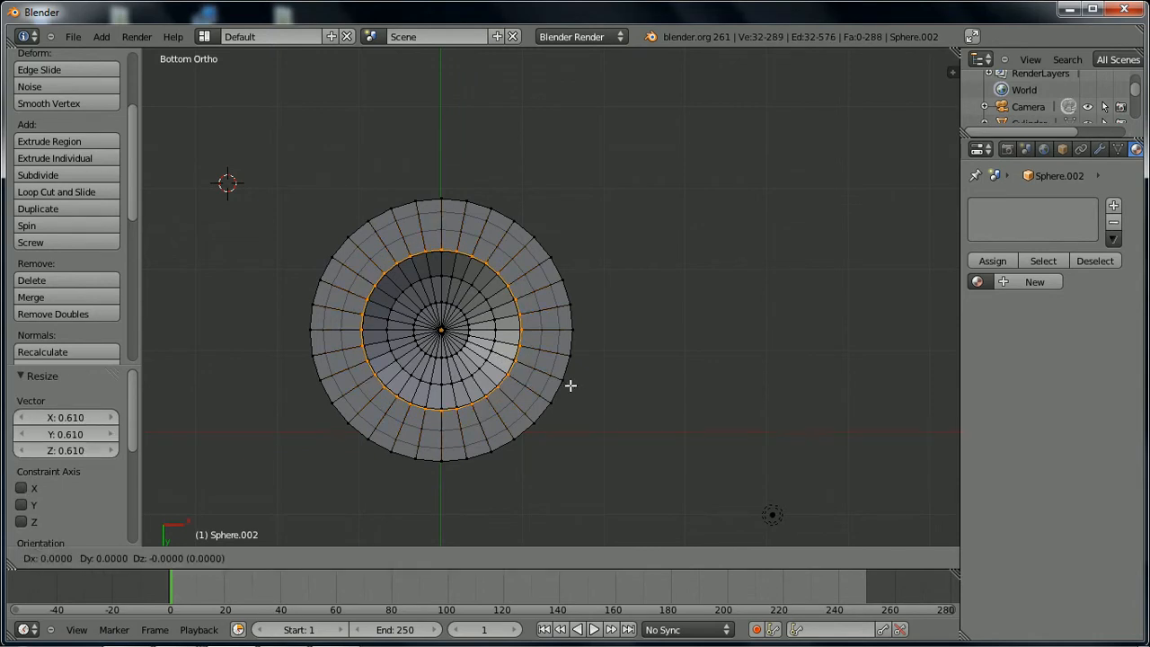
pyautogui.rightClick(571, 386)
pyautogui.press('s')
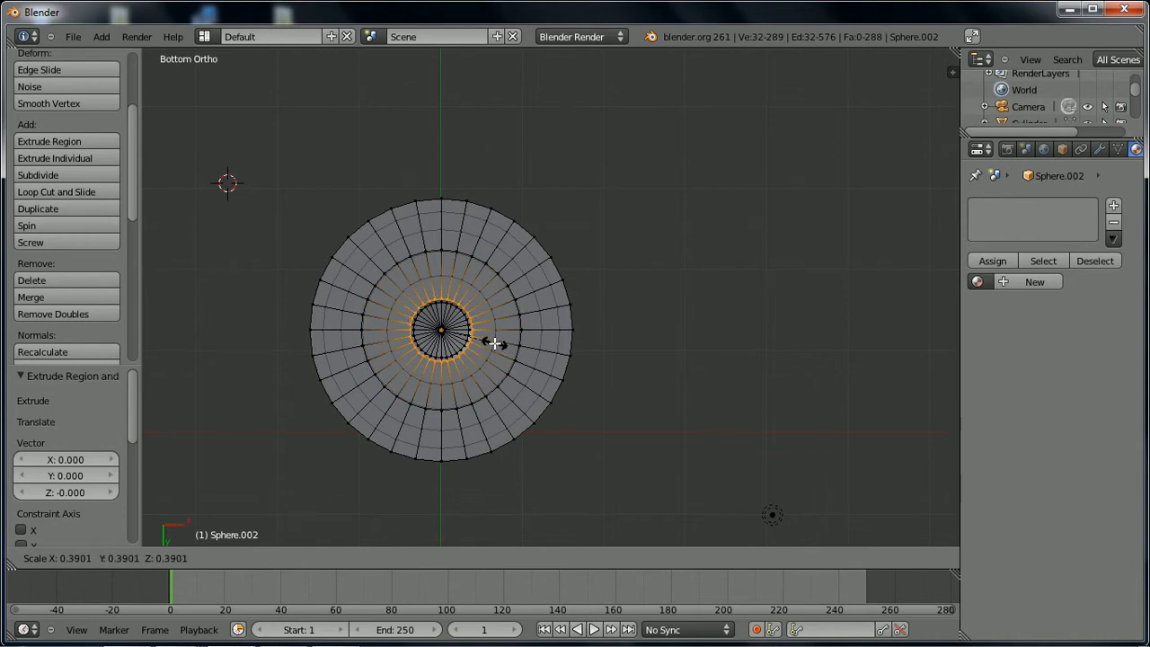
pyautogui.click(508, 370)
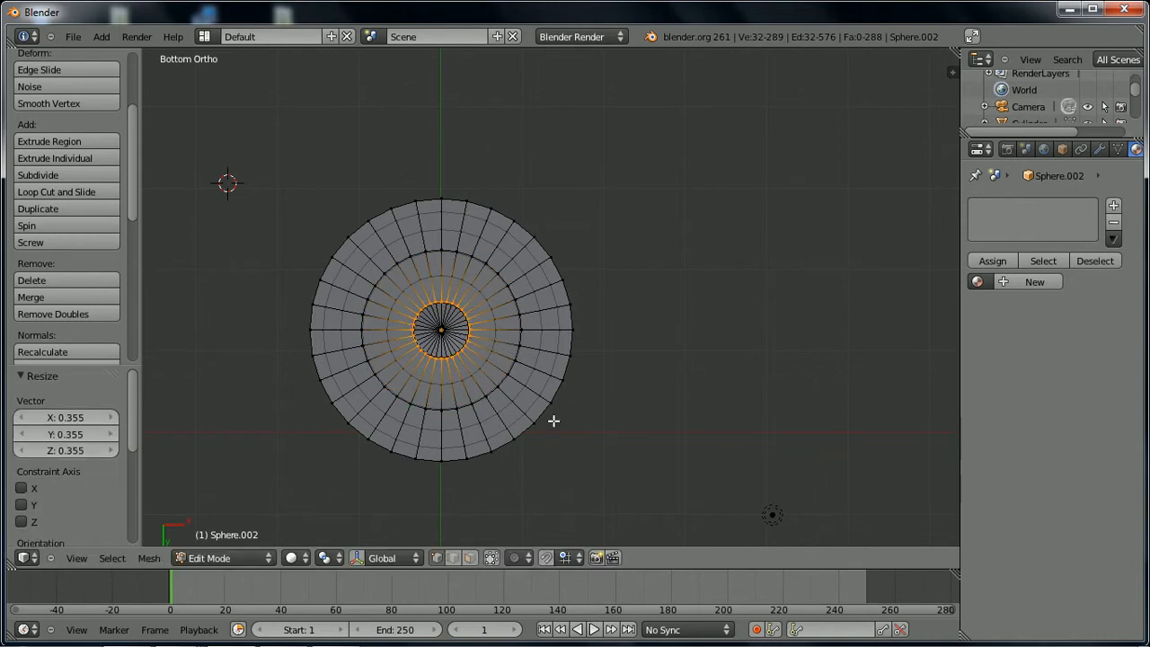
# - Extrude the innermost ring on the head's underside and shrink it to the centre, with a final scale of about 0.250
pyautogui.press('e')
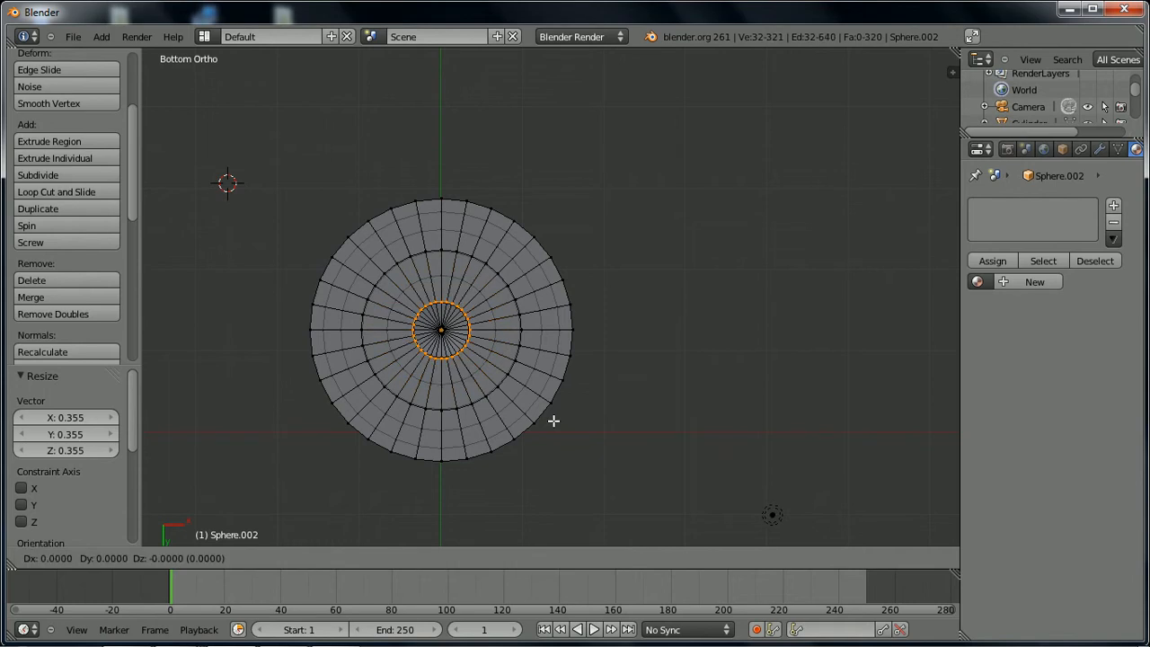
pyautogui.click(554, 420)
pyautogui.press('s')
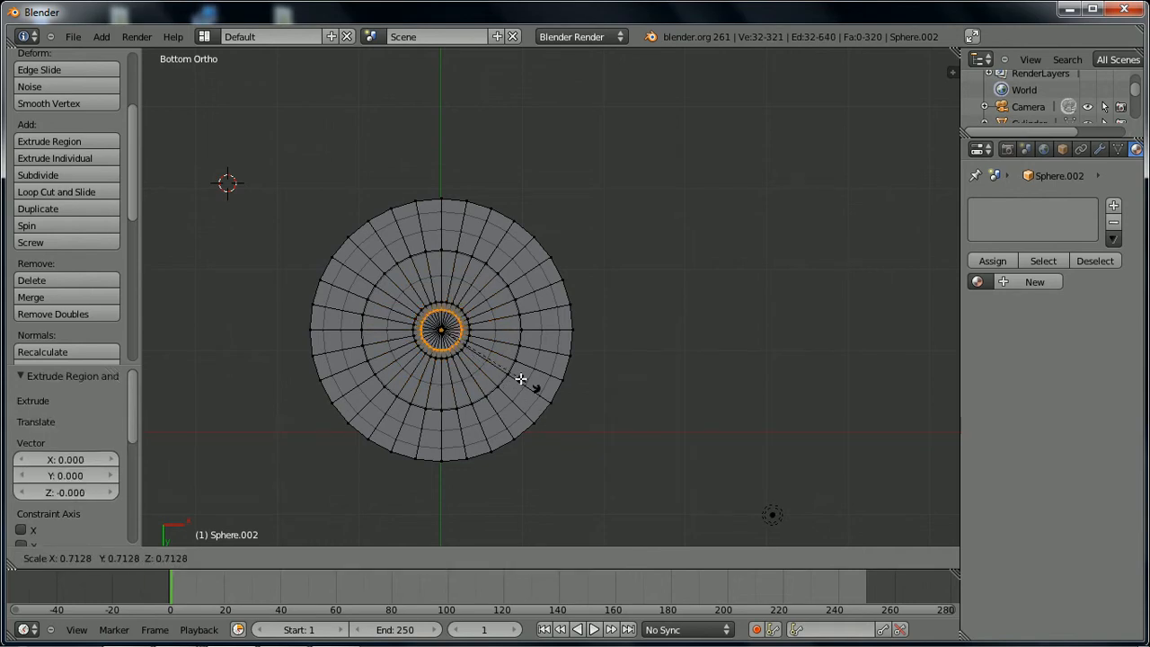
pyautogui.click(425, 324)
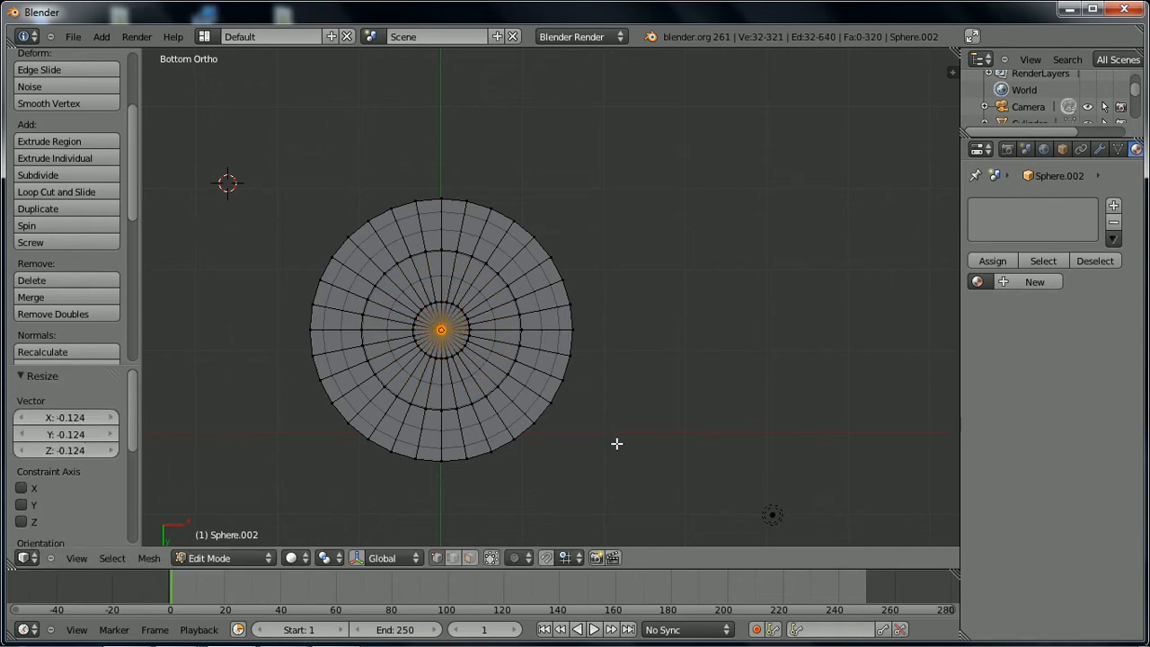
pyautogui.press('s')
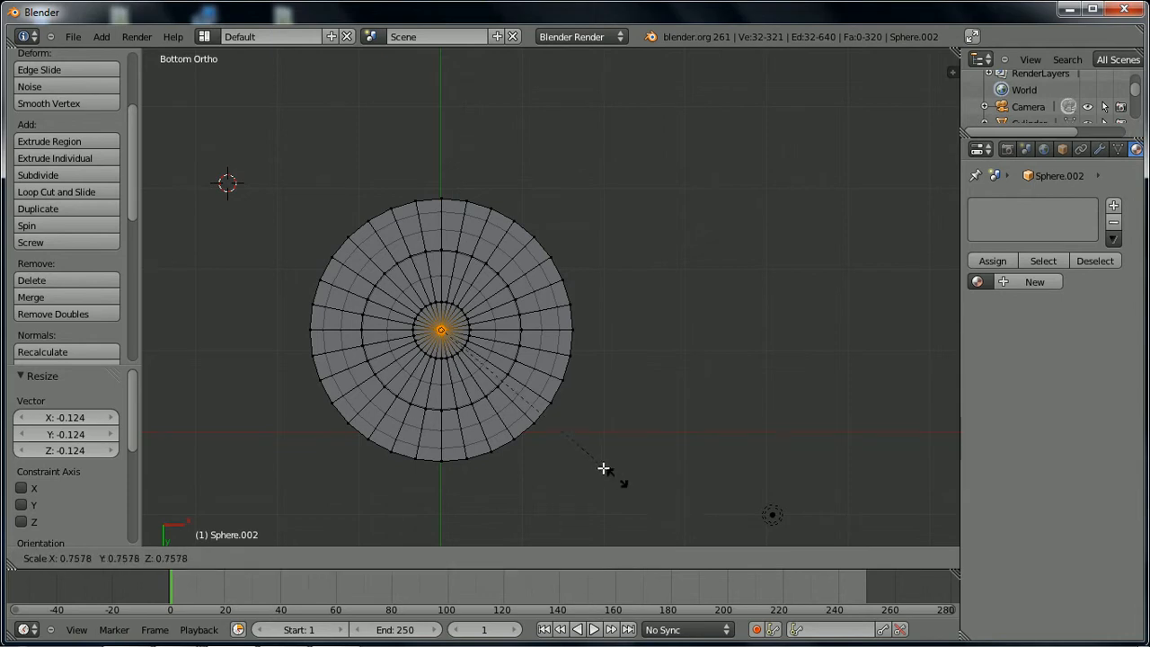
pyautogui.click(499, 380)
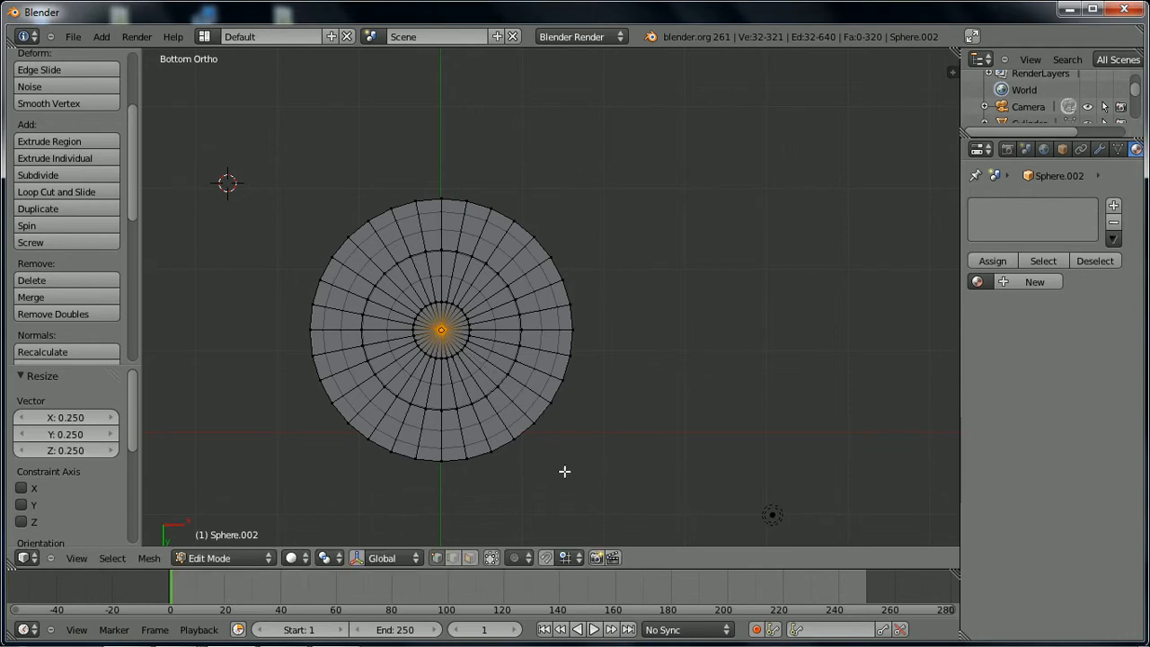
# - Return to the front view, leave mesh editing and apply smooth shading to the head
pyautogui.press('KP_1')
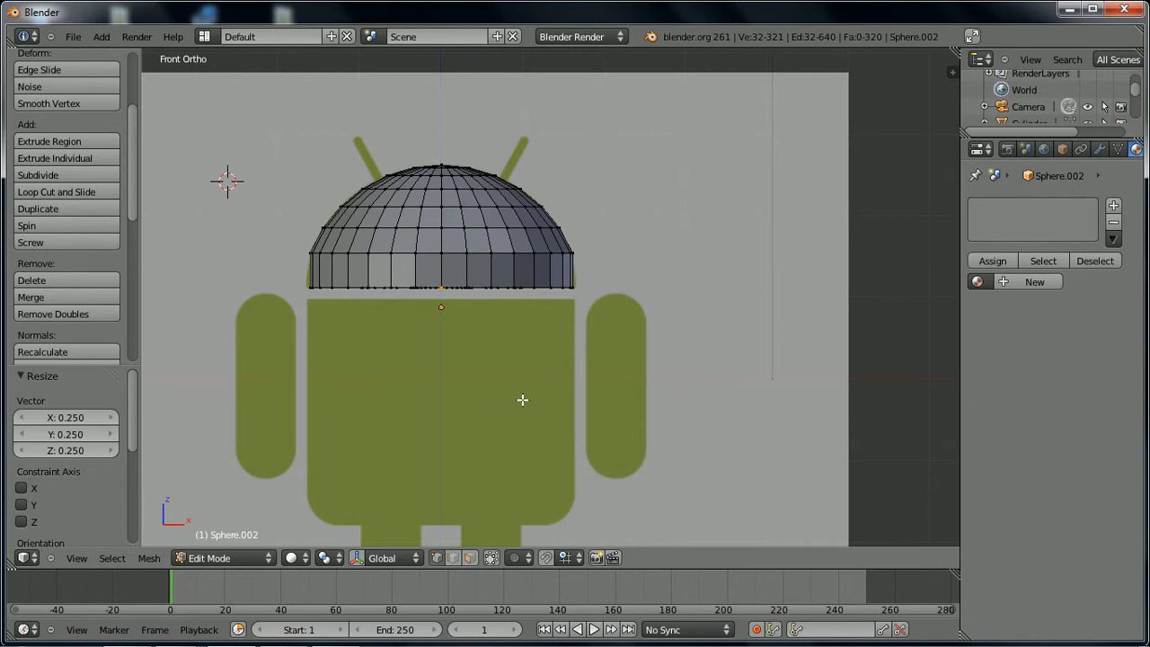
pyautogui.moveTo(545, 421); pyautogui.dragTo(565, 398, button='middle')
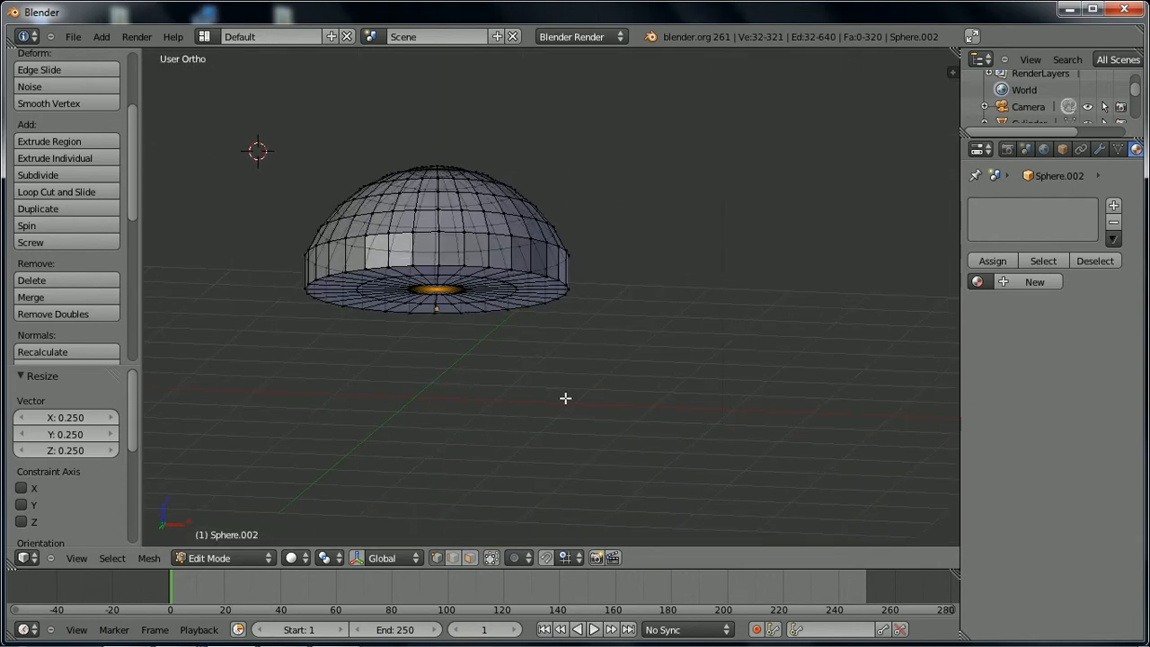
pyautogui.press('KP_1')
pyautogui.click(718, 320)
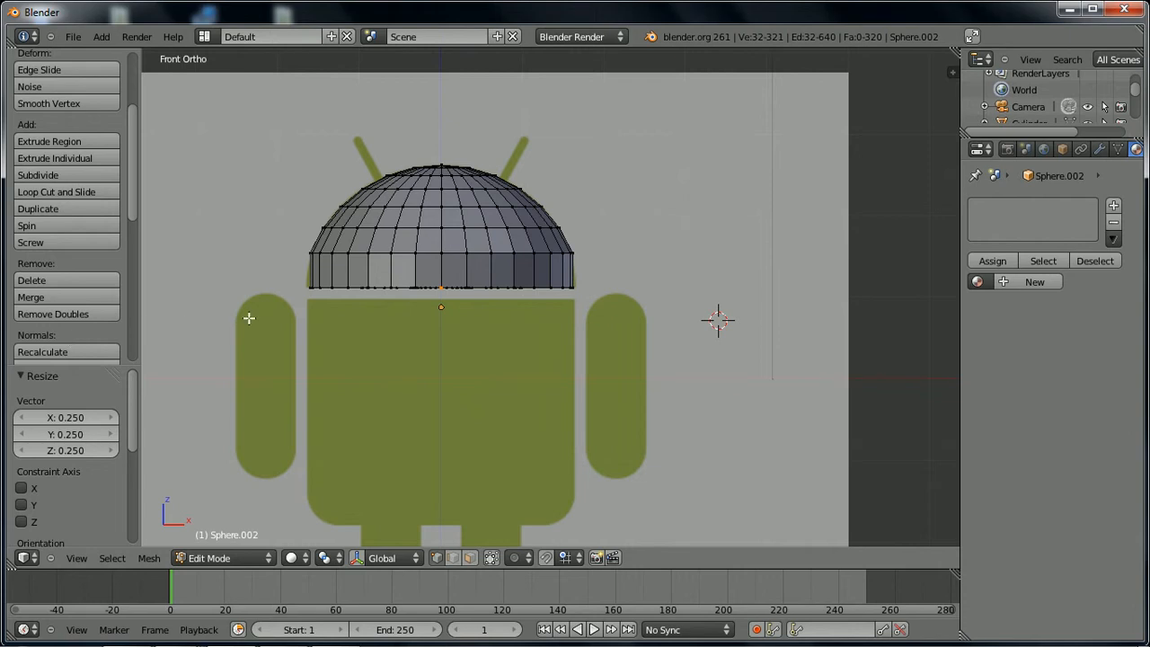
pyautogui.press('Tab')
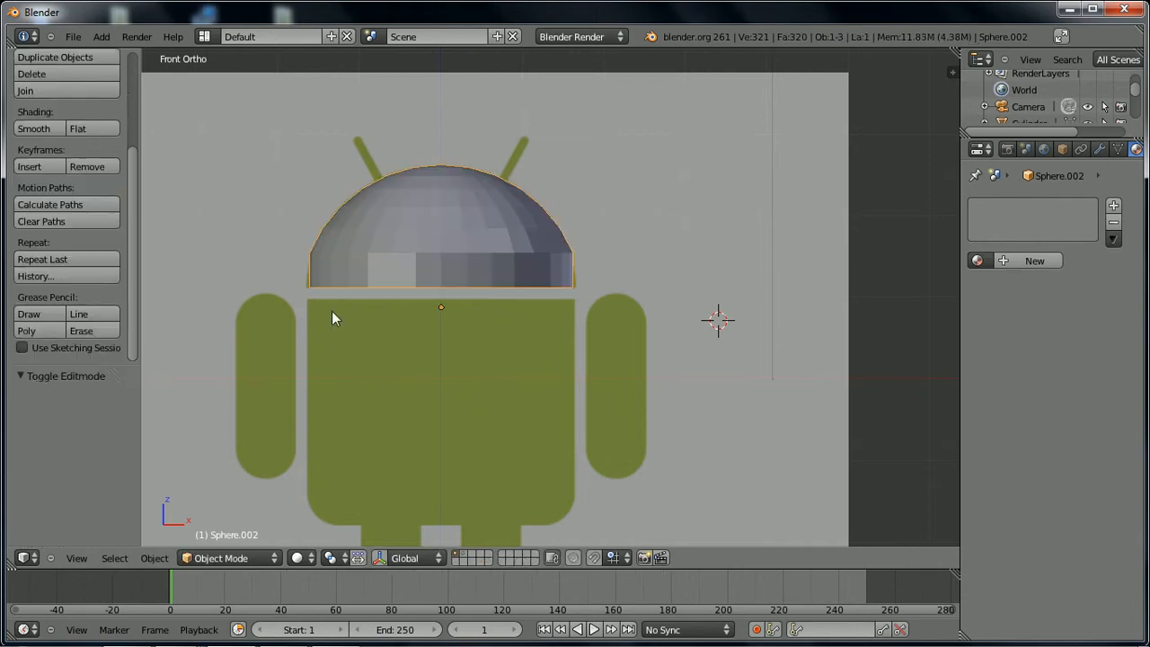
pyautogui.click(39, 130)
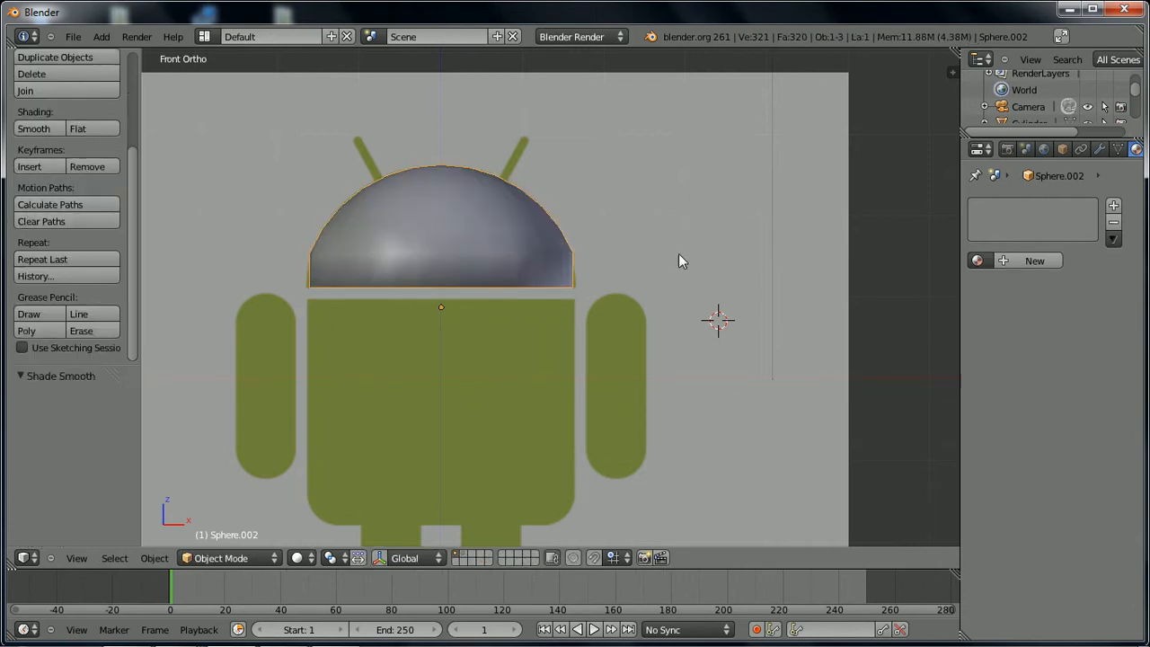
# - Add a Subdivision Surface modifier with view level 2 to the head and enter mesh editing
pyautogui.click(1099, 148)
pyautogui.click(1038, 225)
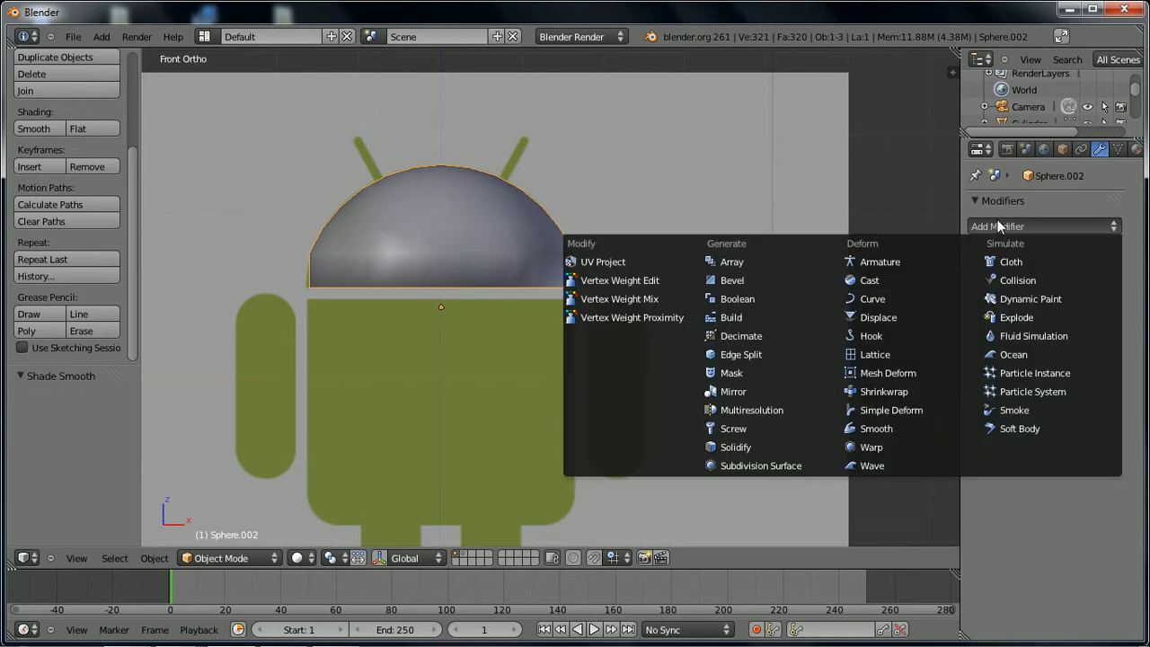
pyautogui.click(761, 466)
pyautogui.click(1035, 342)
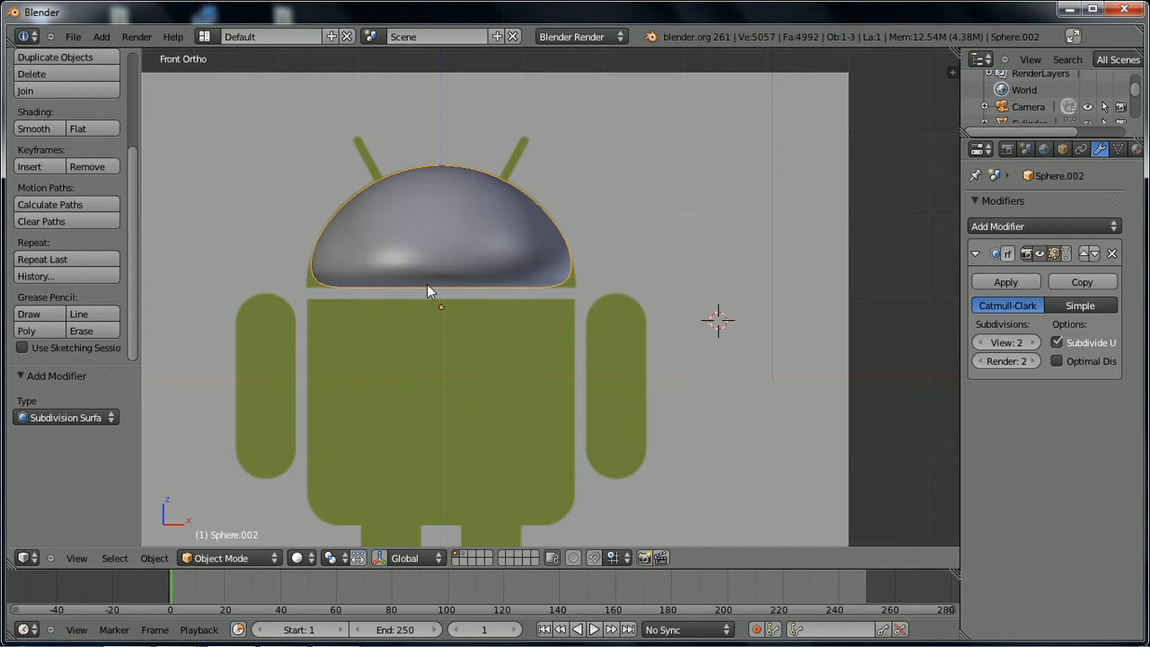
pyautogui.press('Tab')
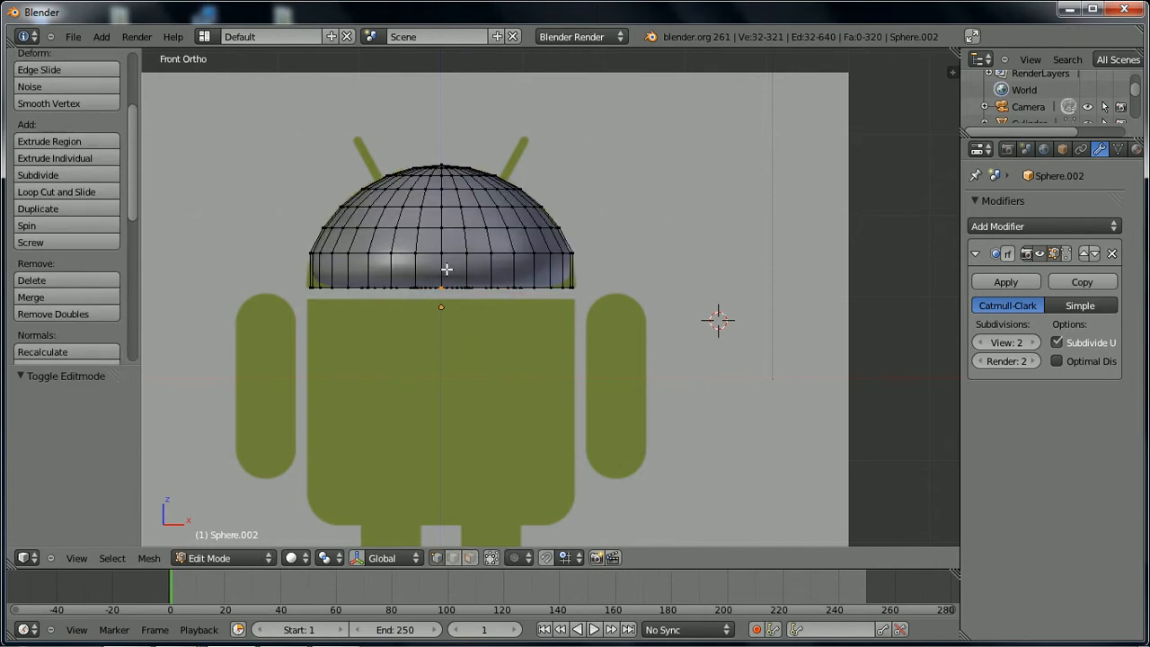
pyautogui.keyDown('alt'); pyautogui.rightClick(426, 252); pyautogui.keyUp('alt')
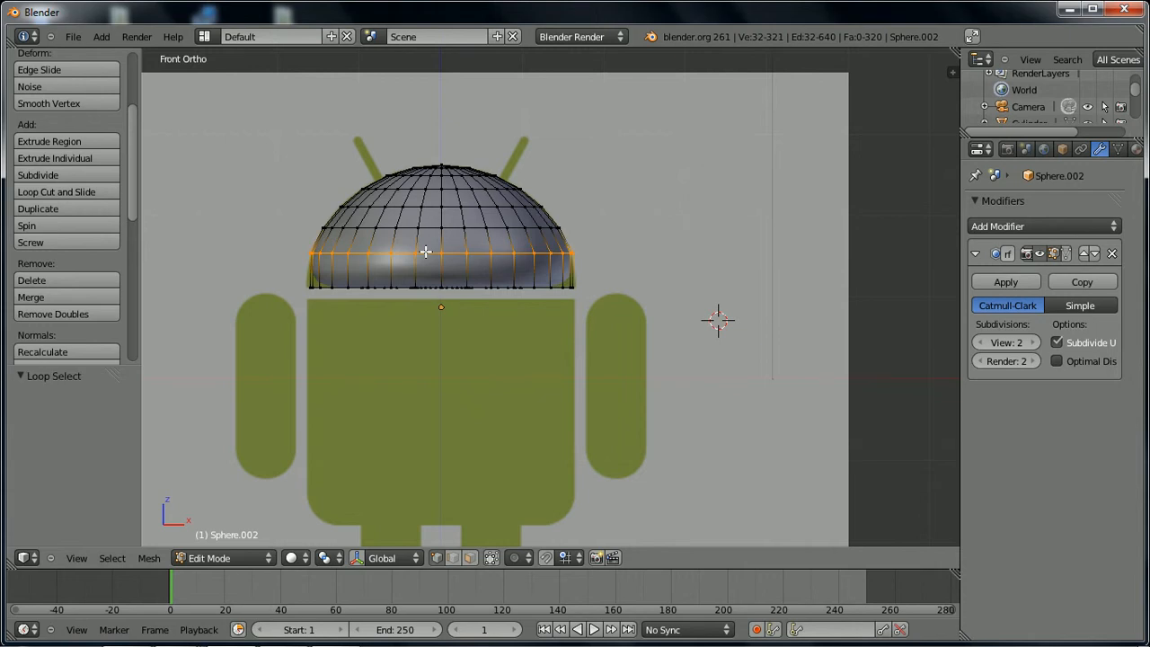
pyautogui.press('g')
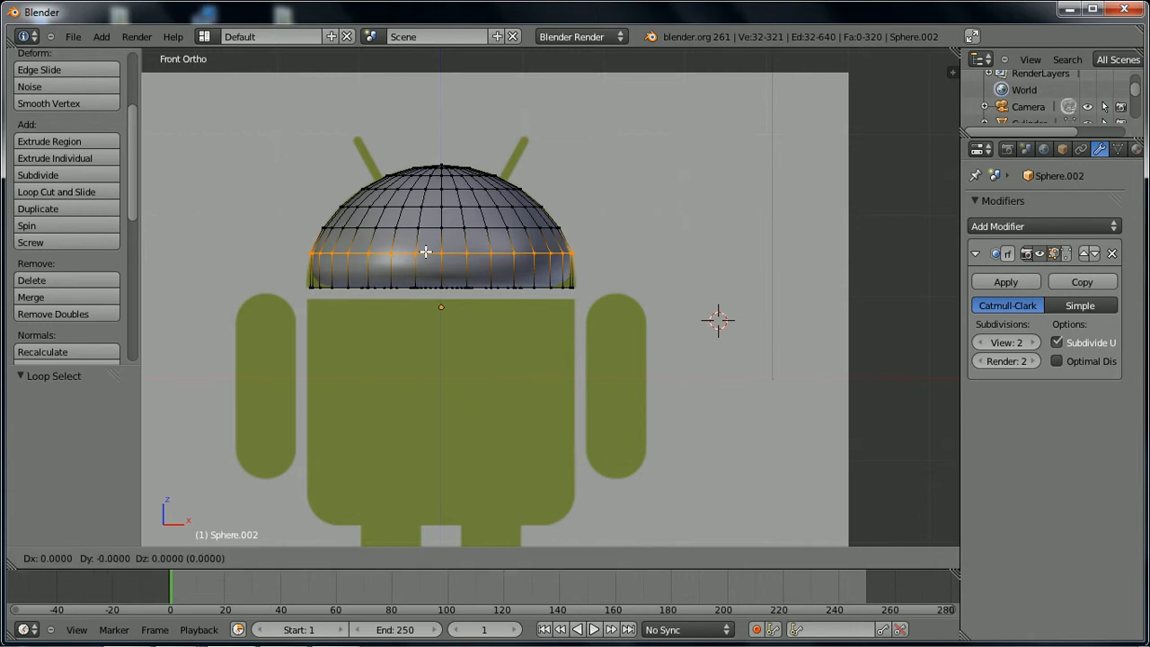
pyautogui.press('z')
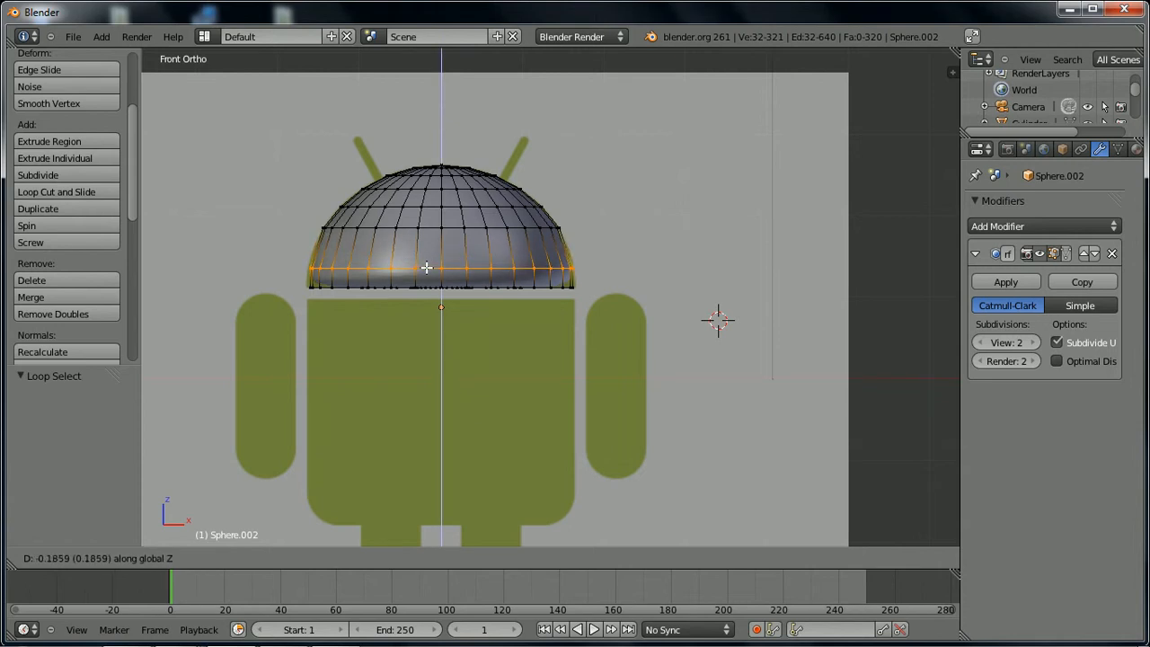
pyautogui.press('Escape')
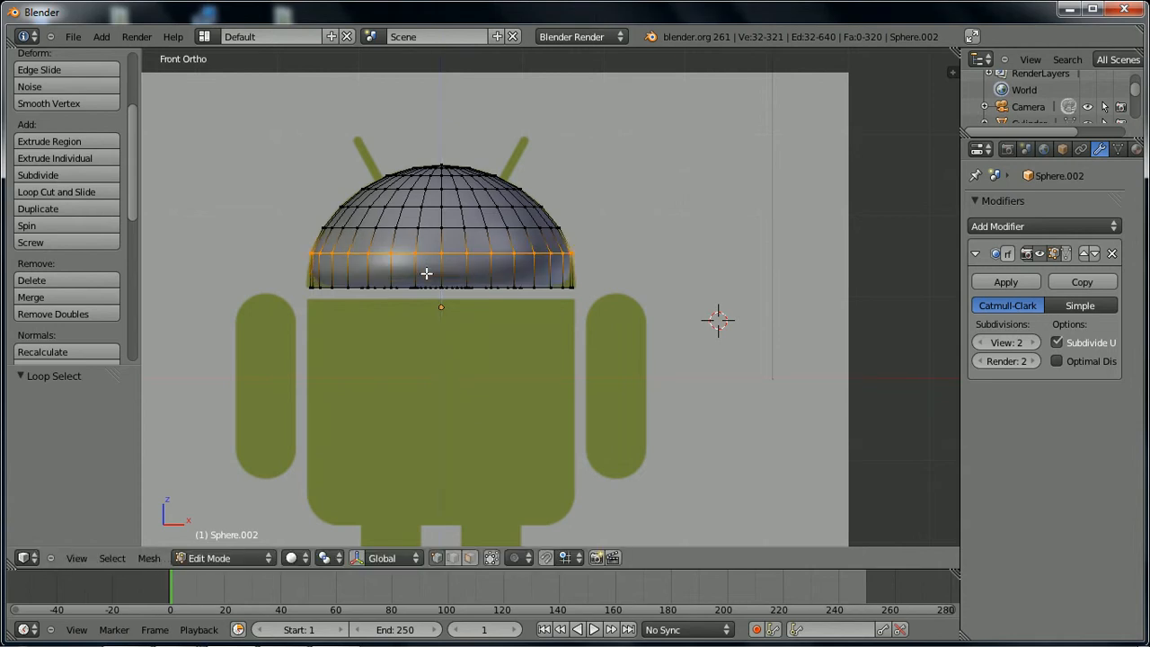
pyautogui.press('a')
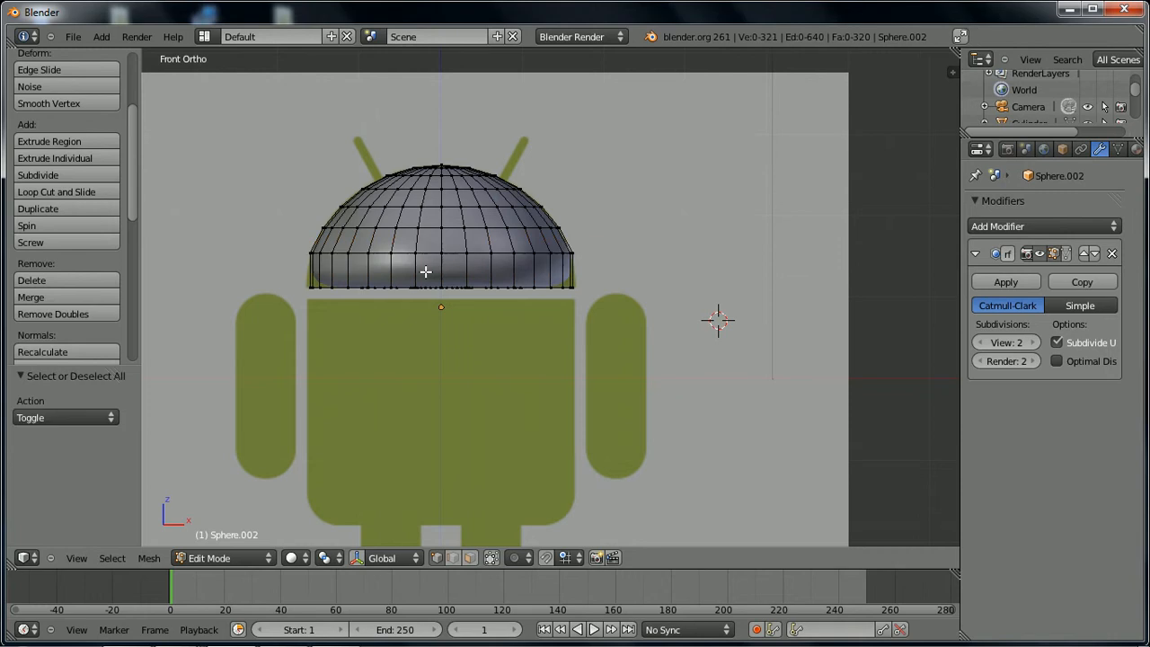
# - Cut an edge loop around the head's lowest band, slightly below its middle, scale it to about 1.021 and leave mesh editing
pyautogui.hotkey('ctrl', 'r')
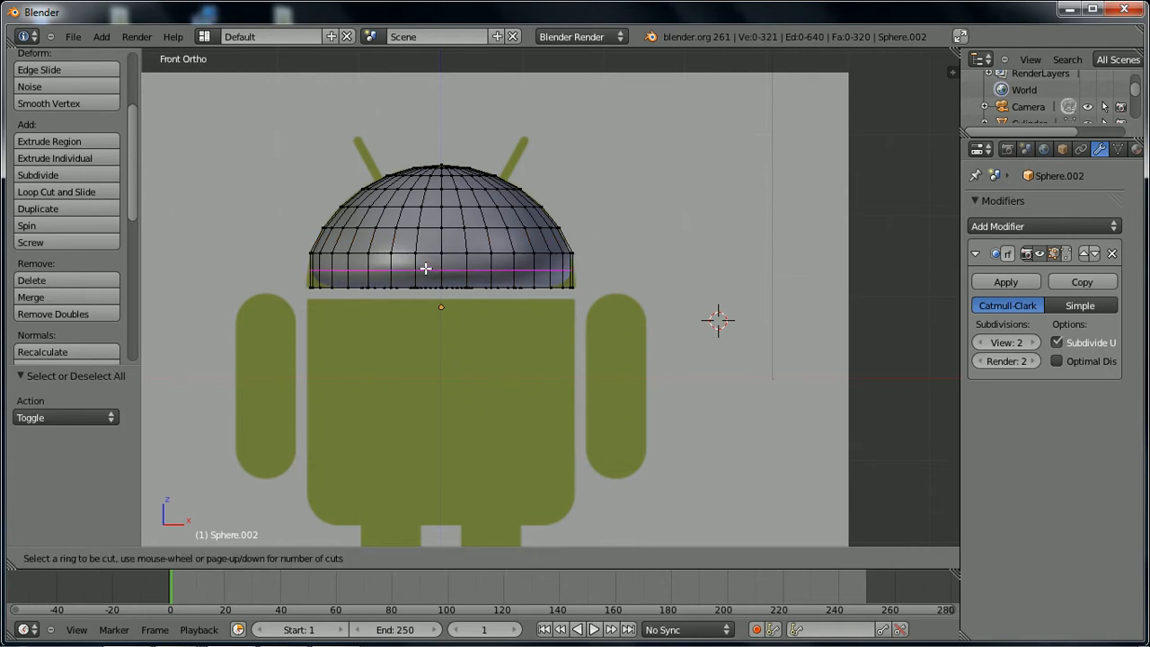
pyautogui.click(426, 268)
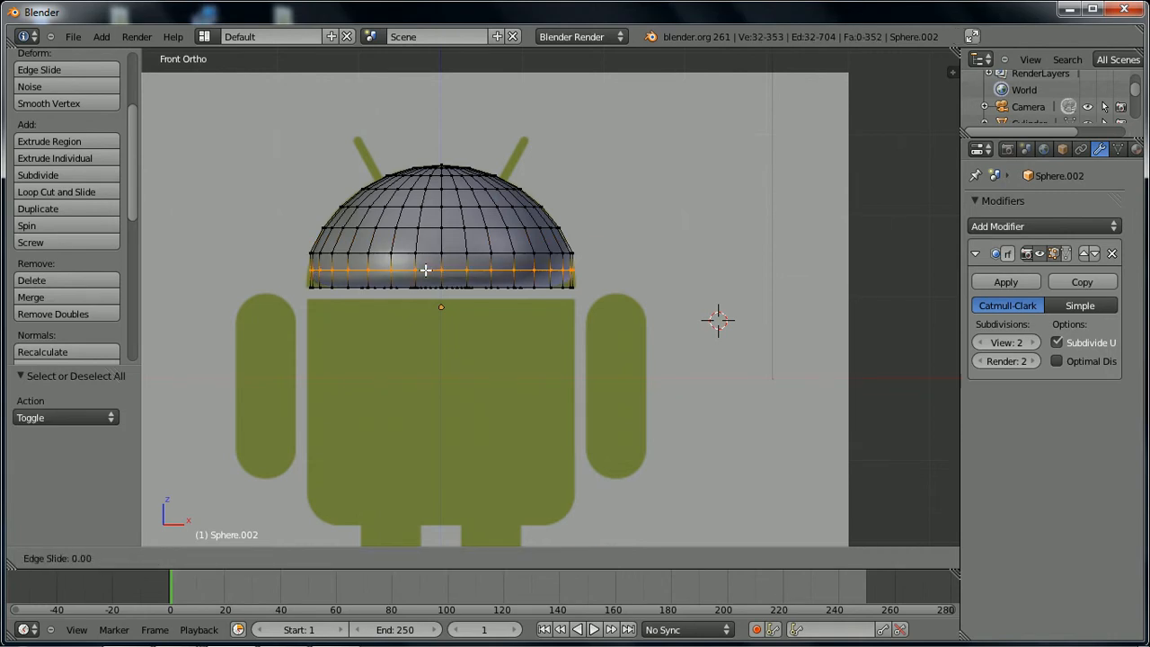
pyautogui.click(426, 273)
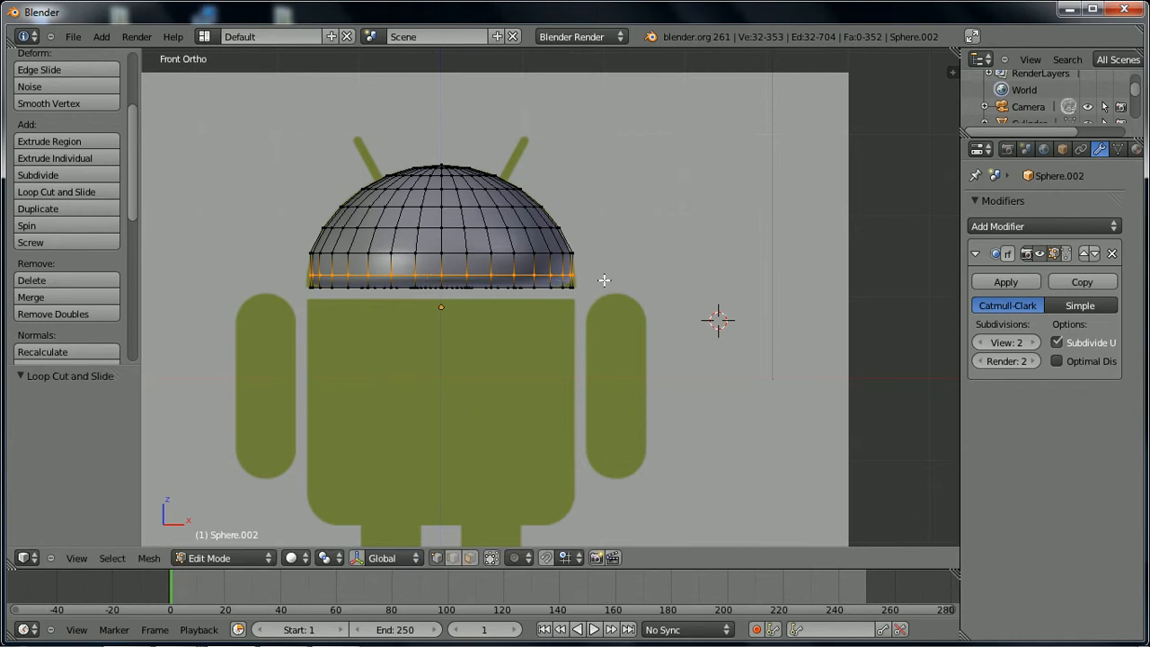
pyautogui.press('s')
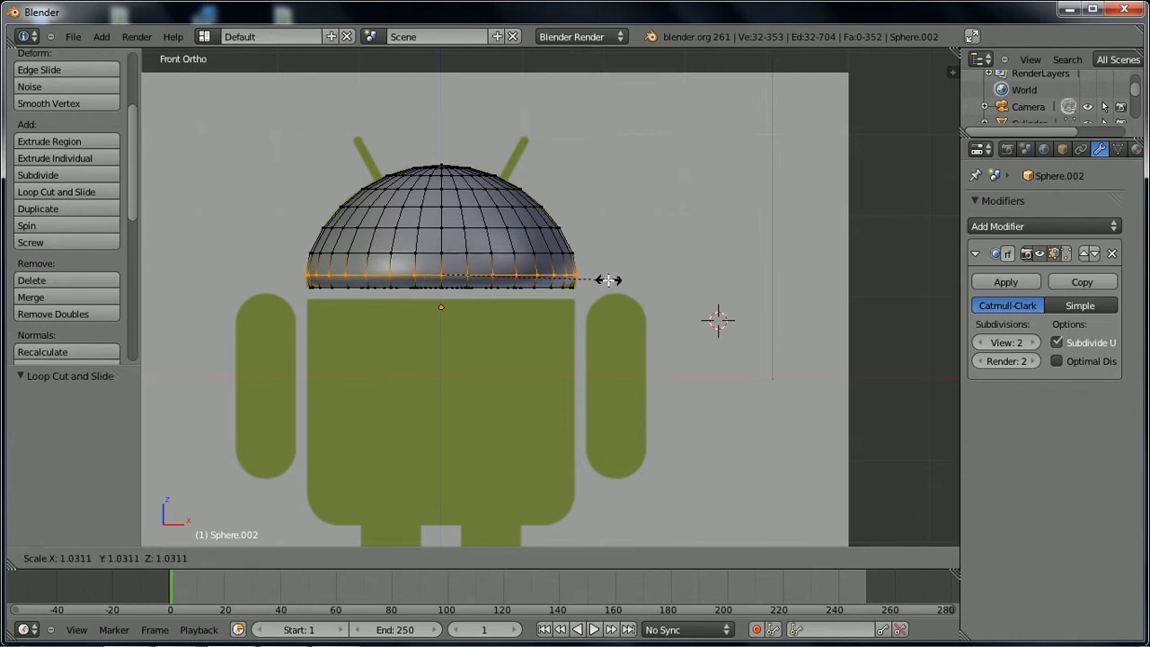
pyautogui.click(608, 281)
pyautogui.moveTo(431, 185); pyautogui.dragTo(404, 378, button='middle')
pyautogui.press('KP_1')
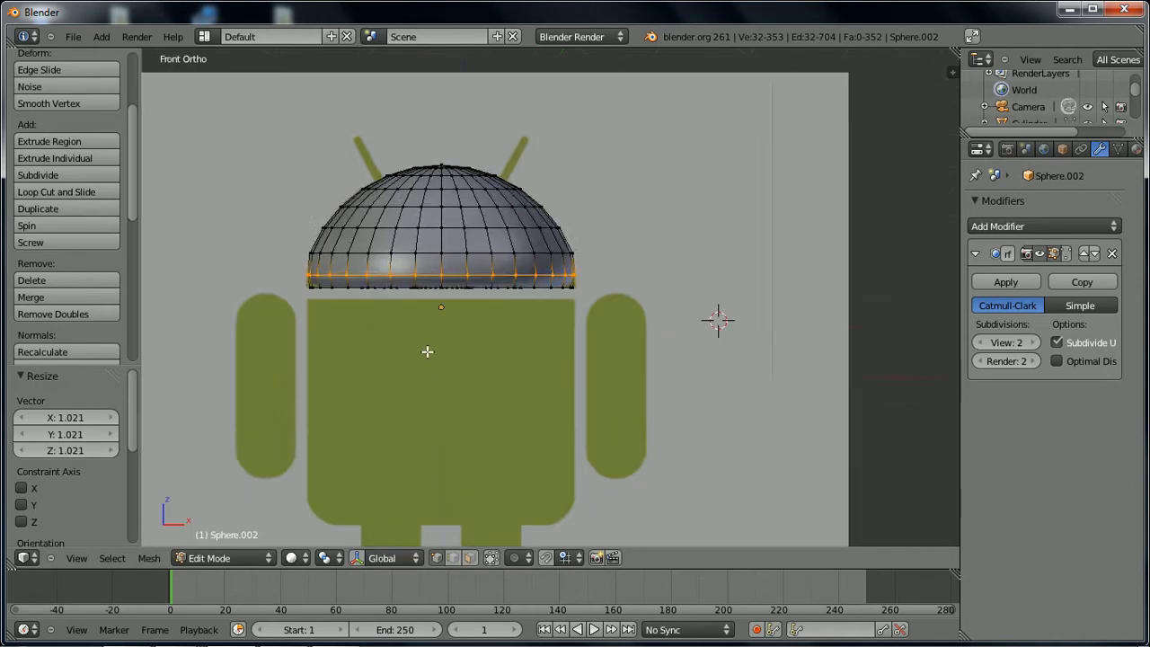
pyautogui.click(231, 195)
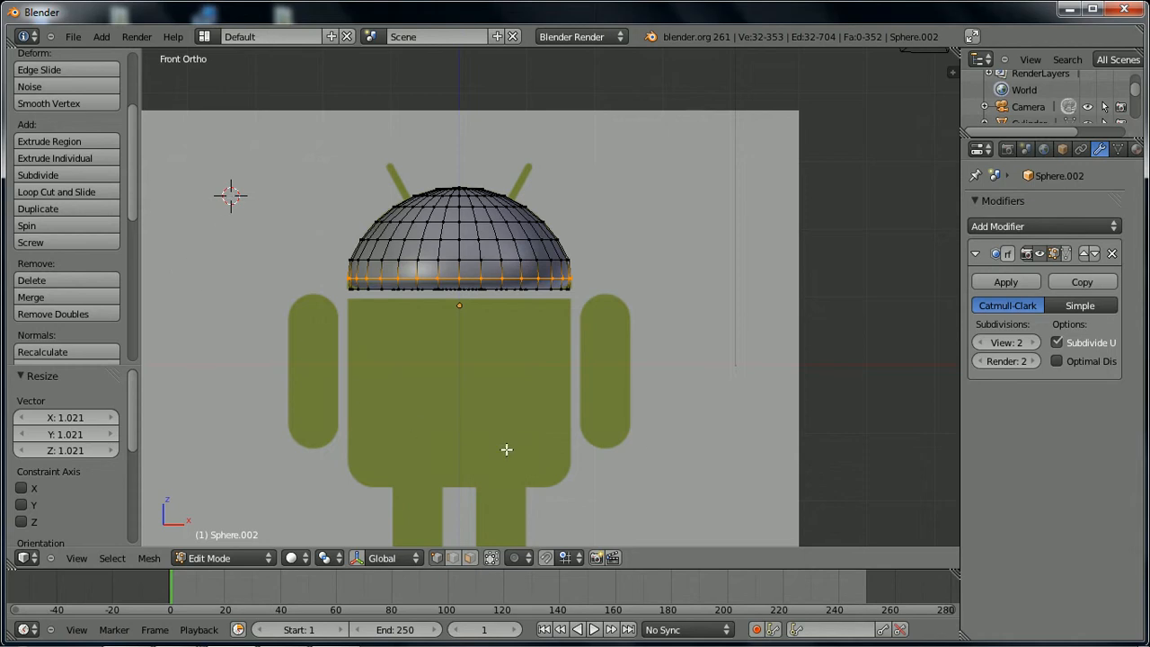
pyautogui.press('Tab')
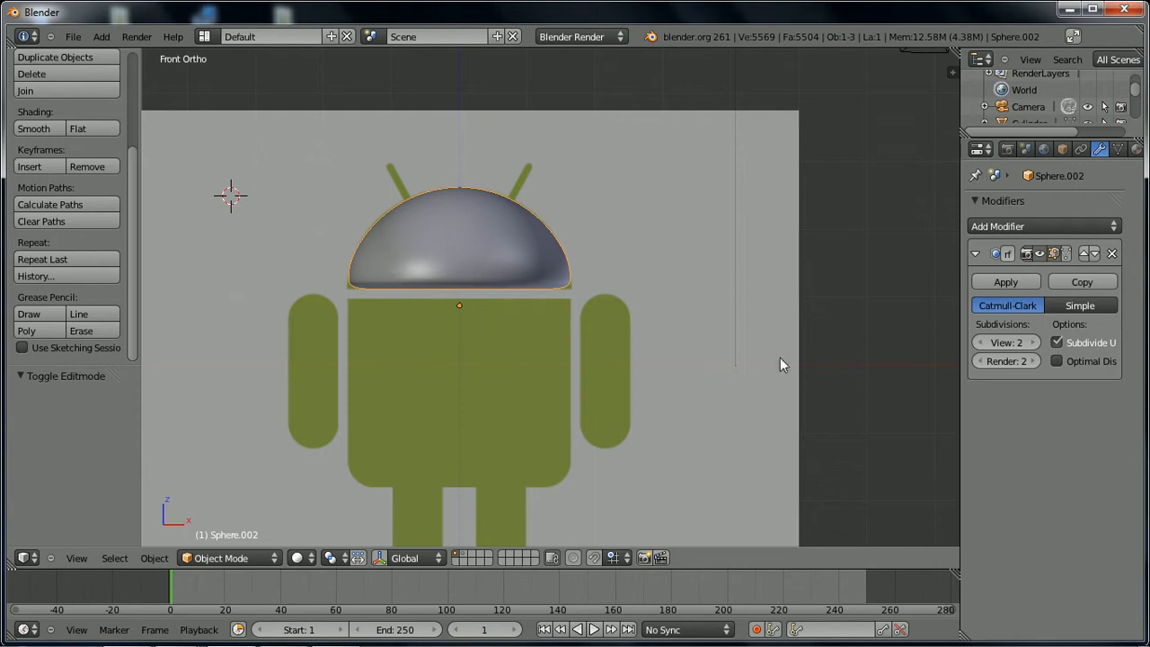
# - Assign the existing green Material.001 to the head
pyautogui.click(1137, 150)
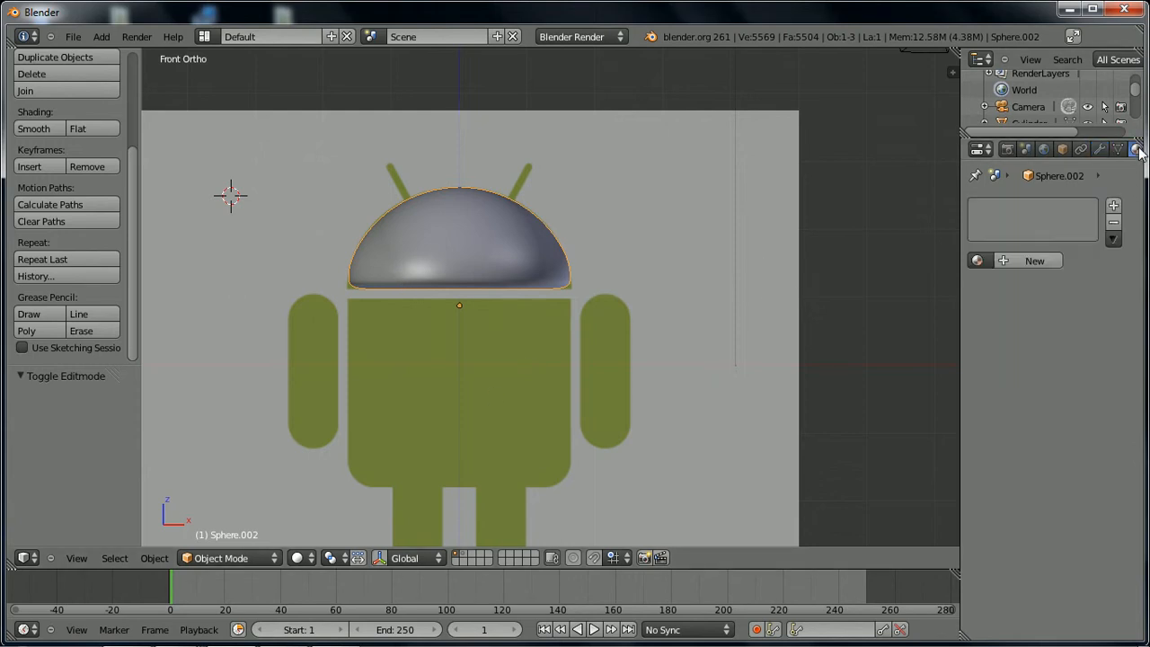
pyautogui.click(978, 261)
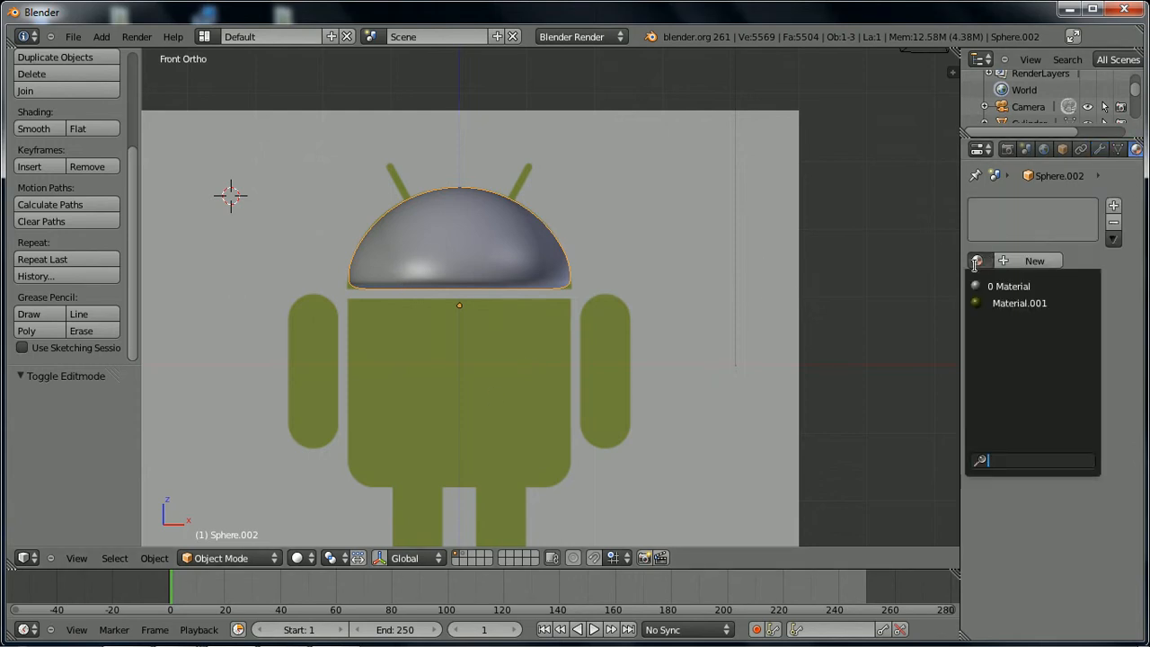
pyautogui.click(1001, 305)
# - Rename the dome object as head in its object properties
pyautogui.click(1064, 150)
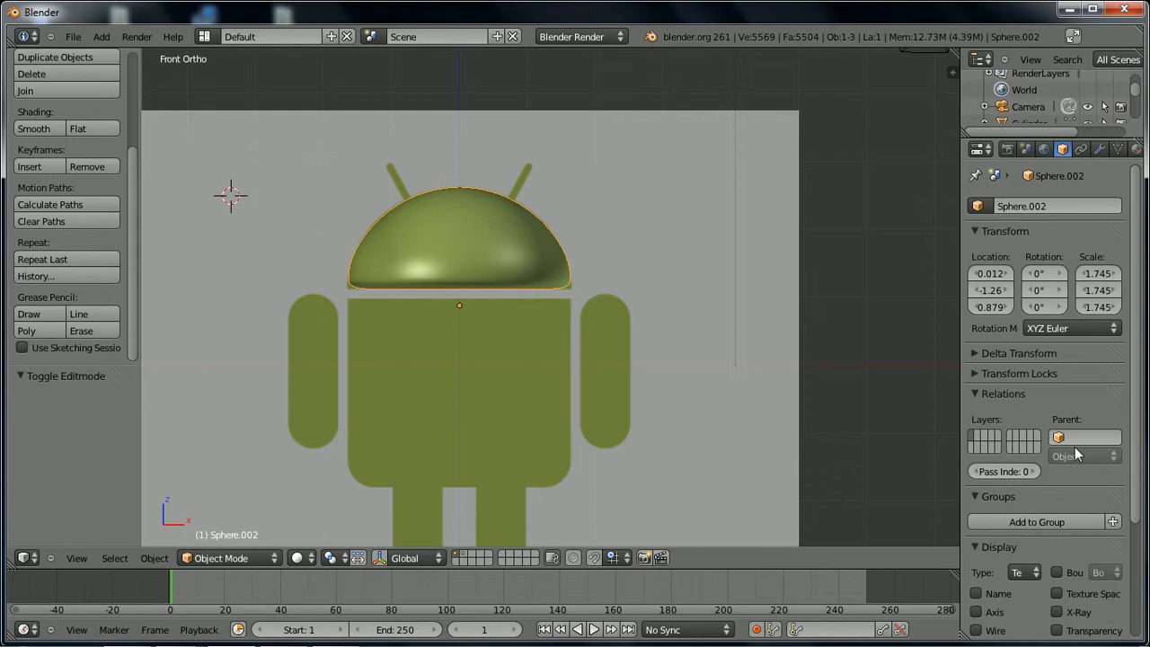
pyautogui.click(1062, 207)
pyautogui.write('head')
pyautogui.press('Return')
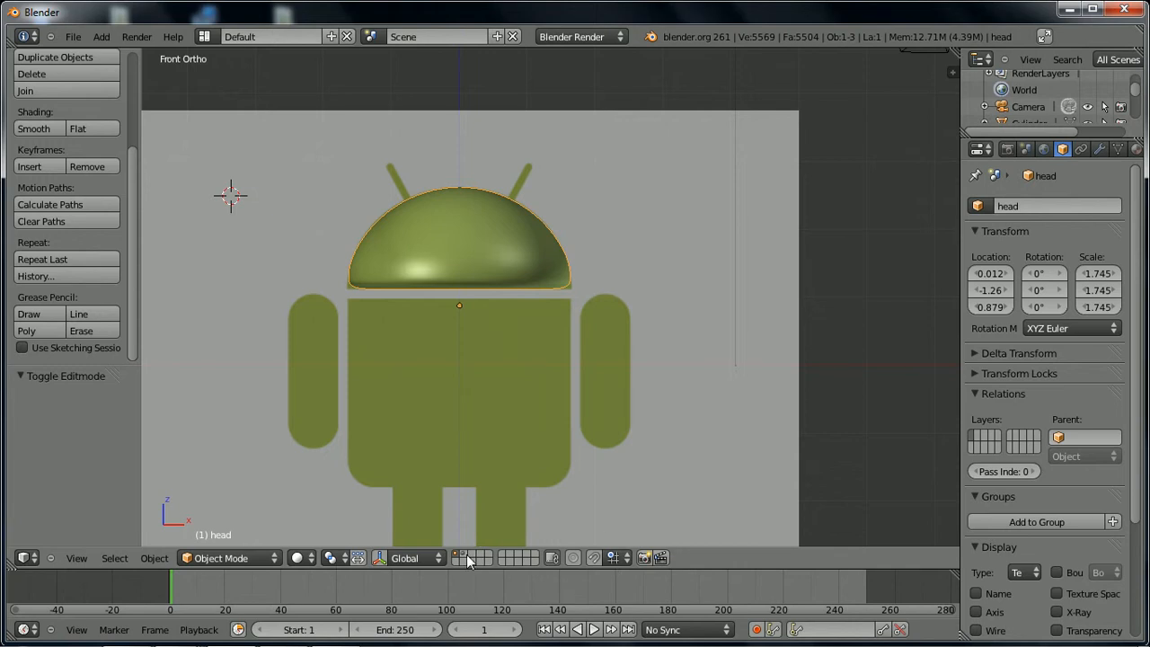
# - Show the second layer, select the robot's body and rename it as boddy
pyautogui.rightClick(420, 401)
pyautogui.click(1034, 206)
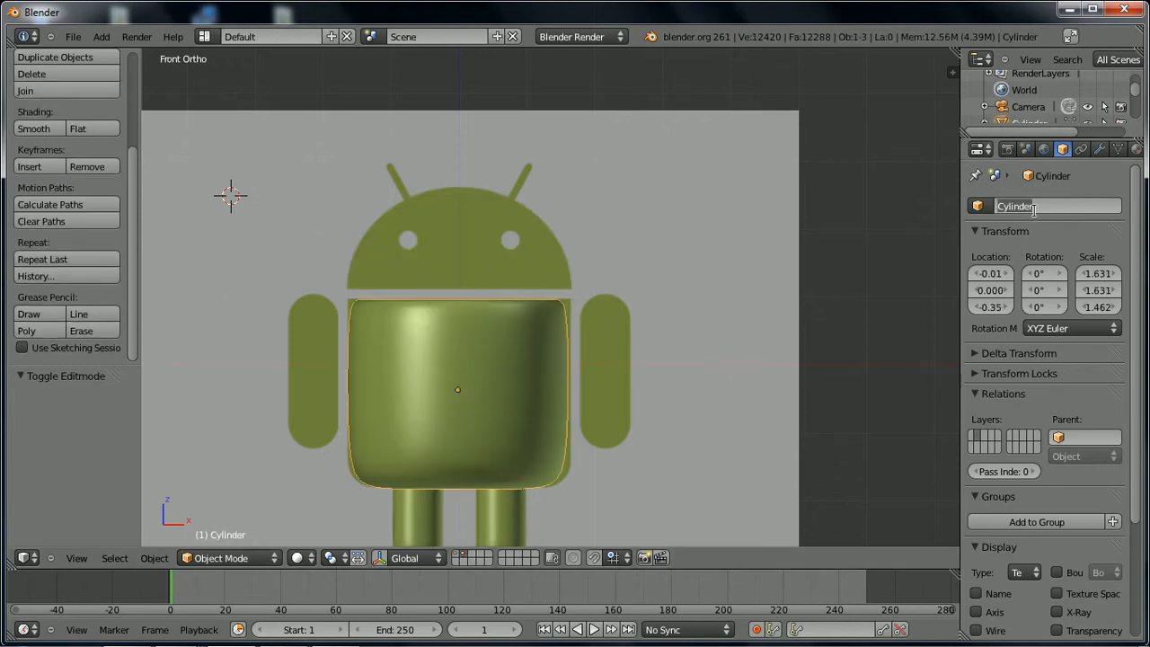
pyautogui.write('boddy')
pyautogui.press('Return')
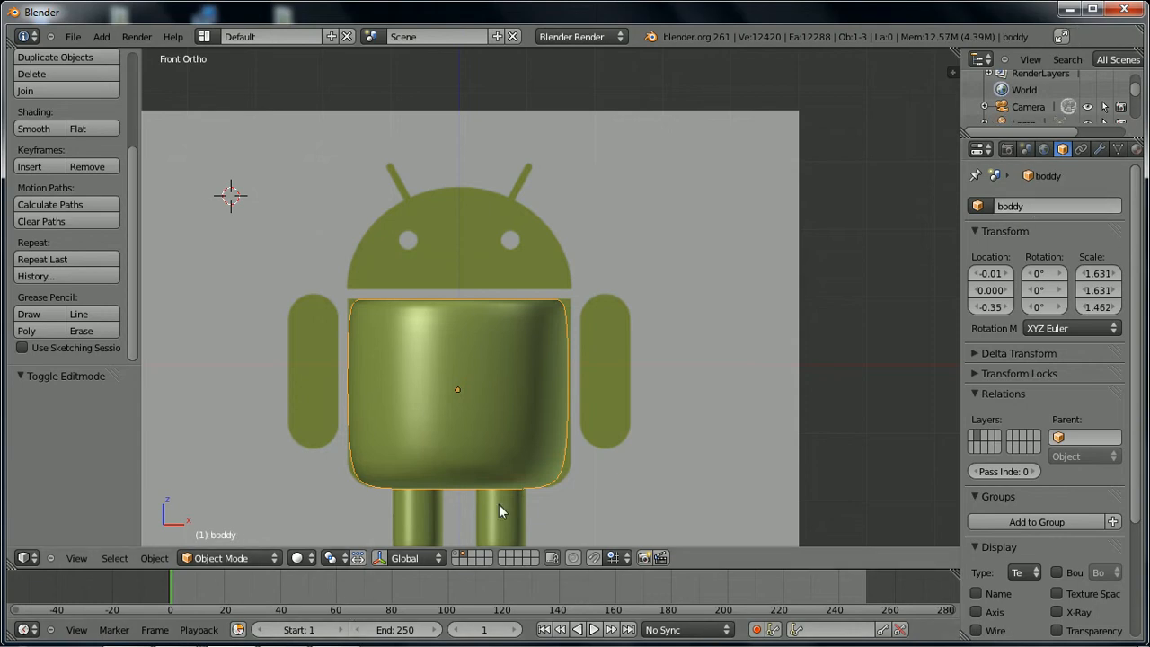
# - Select the leg on the negative X side and rename it as leg_L
pyautogui.scroll(-2, 500, 510)
pyautogui.rightClick(517, 459)
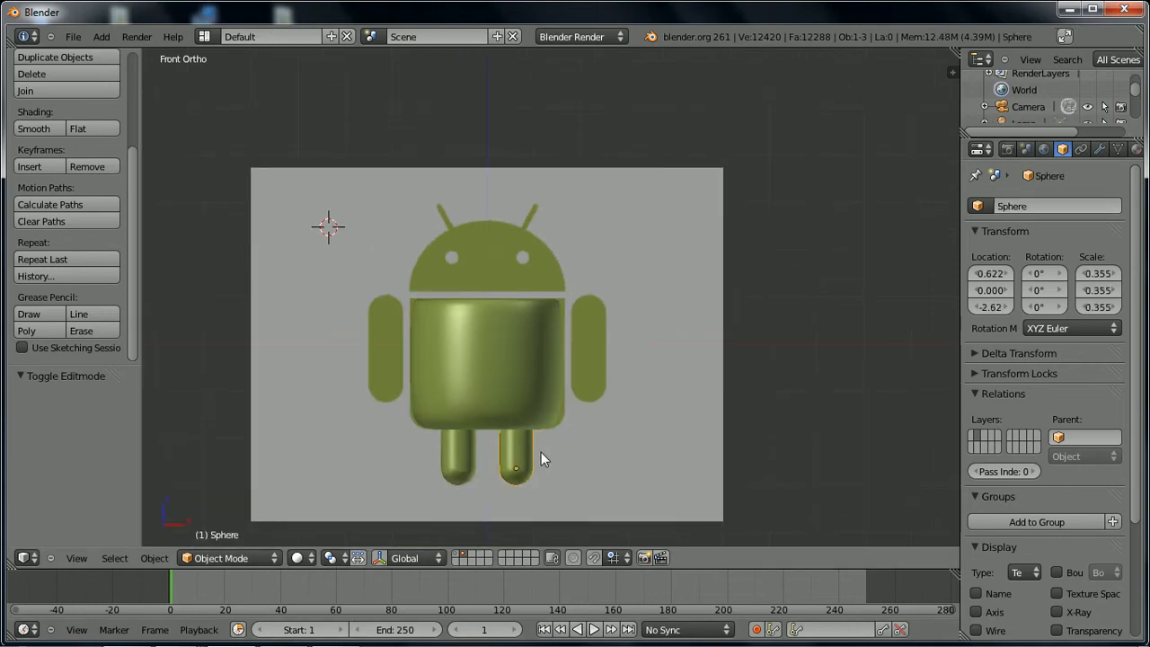
pyautogui.rightClick(457, 451)
pyautogui.click(1041, 205)
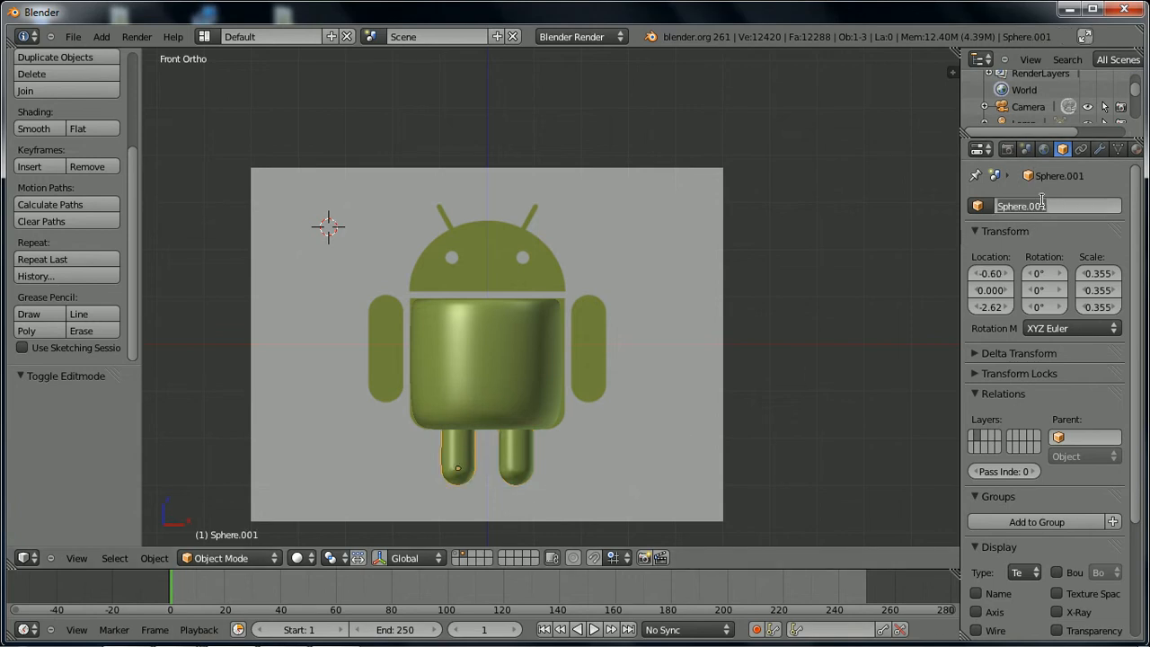
pyautogui.write('leg_ L')
pyautogui.press('Return')
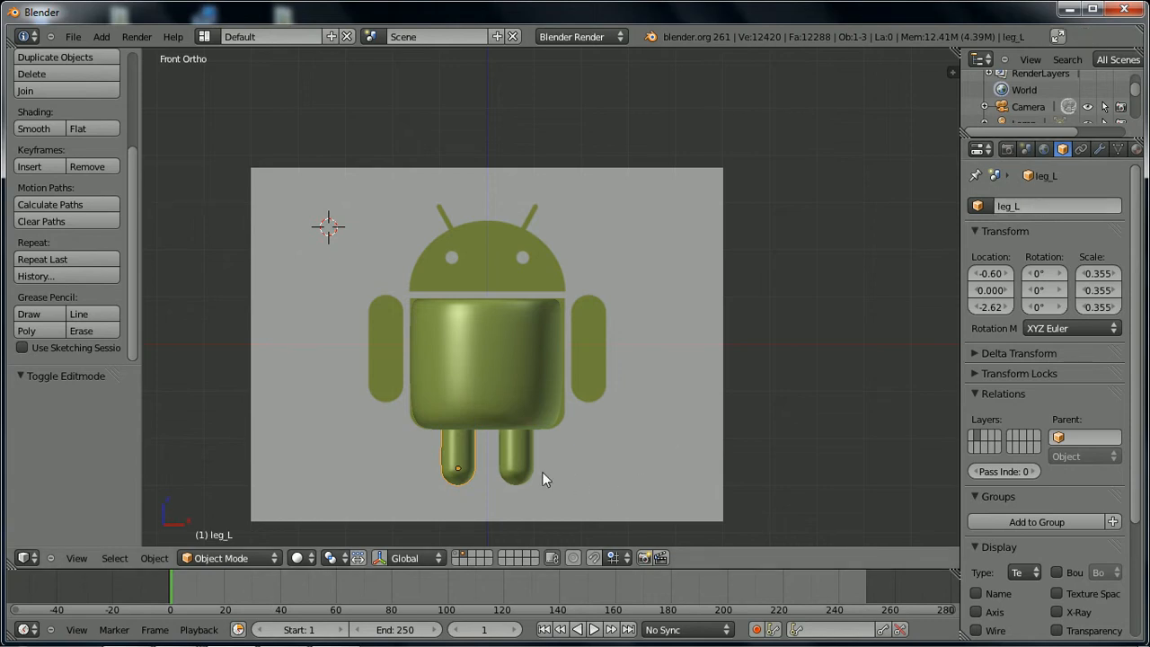
# - Select the leg on the positive X side and rename it as leg_R
pyautogui.rightClick(509, 467)
pyautogui.click(1070, 206)
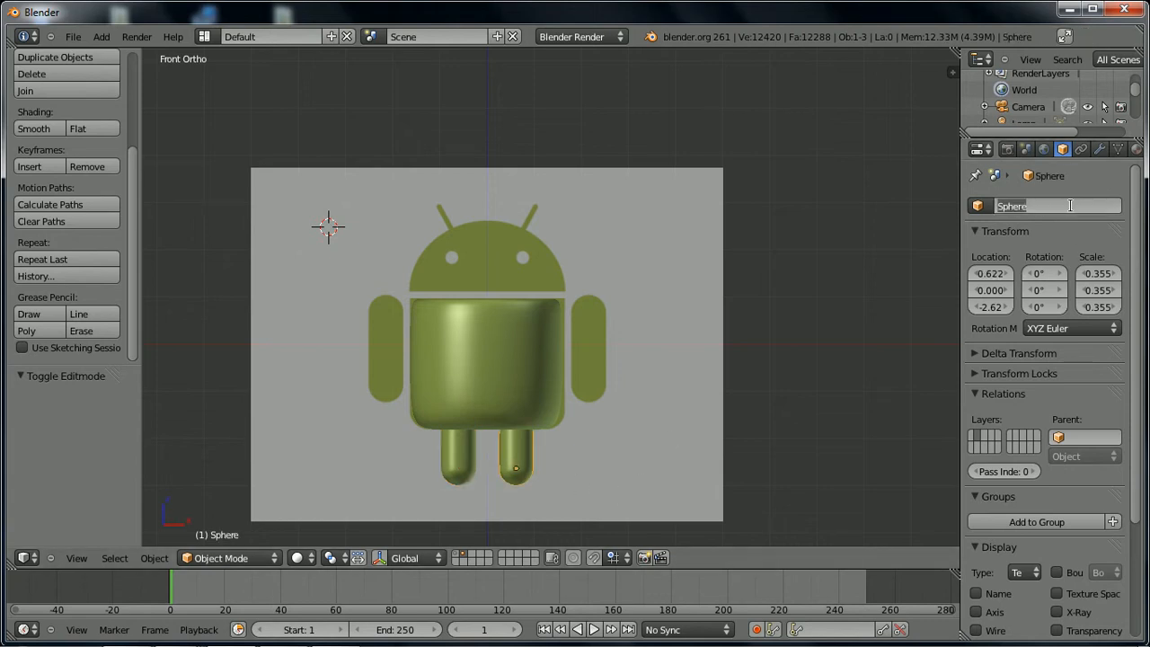
pyautogui.write('leg_ R')
pyautogui.press('Return')
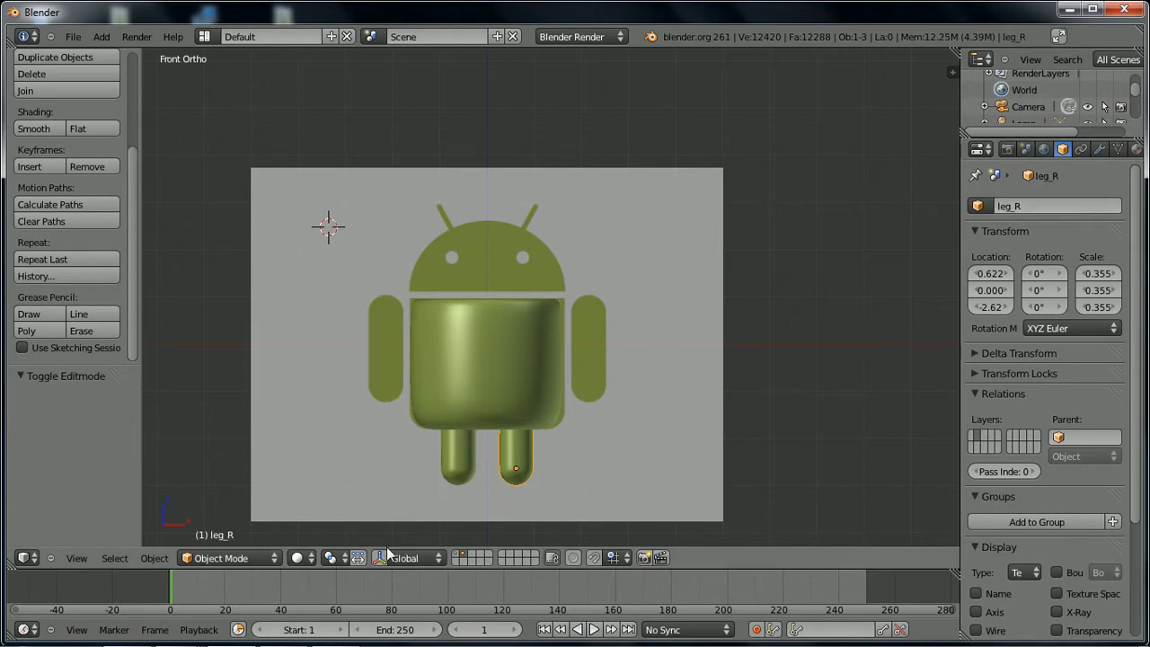
# - Show the first layer as well and move the head about 1.253 along Y so it sits centred over the body
pyautogui.keyDown('shift'); pyautogui.click(460, 555); pyautogui.keyUp('shift')
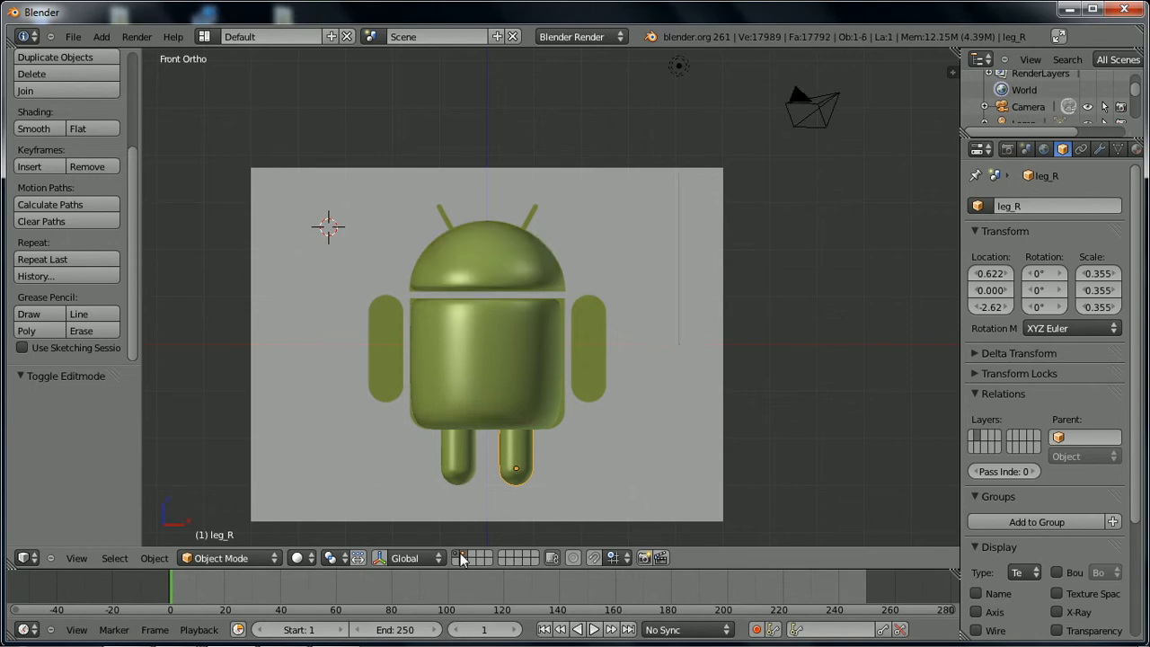
pyautogui.moveTo(584, 350); pyautogui.dragTo(779, 363, button='middle')
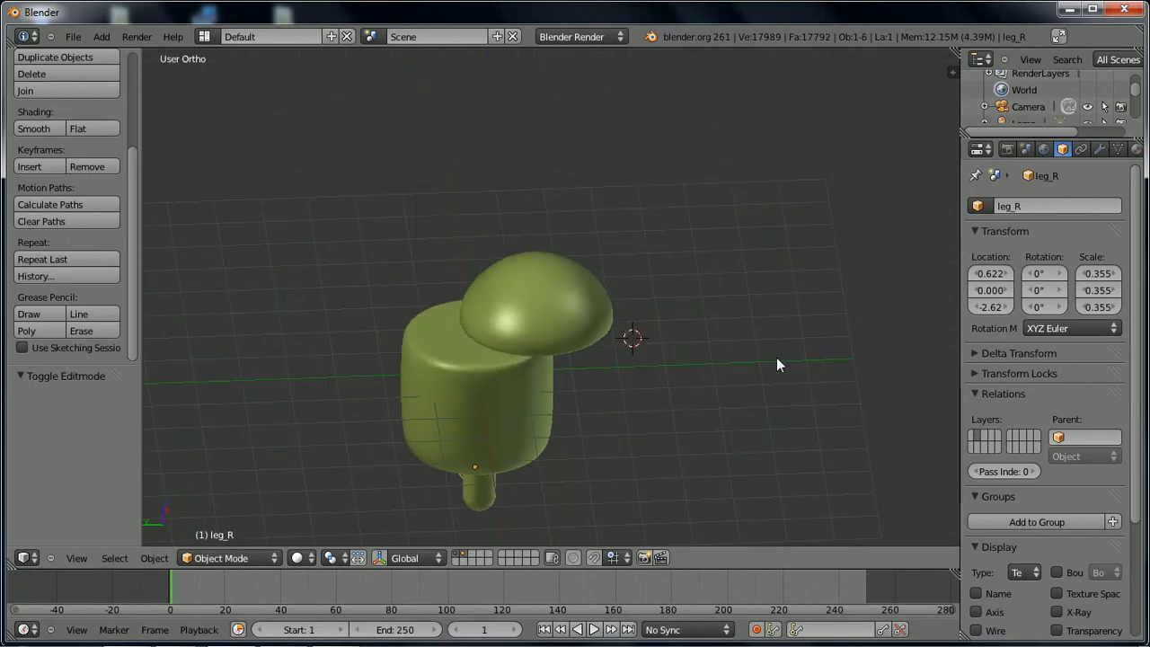
pyautogui.press('KP_7')
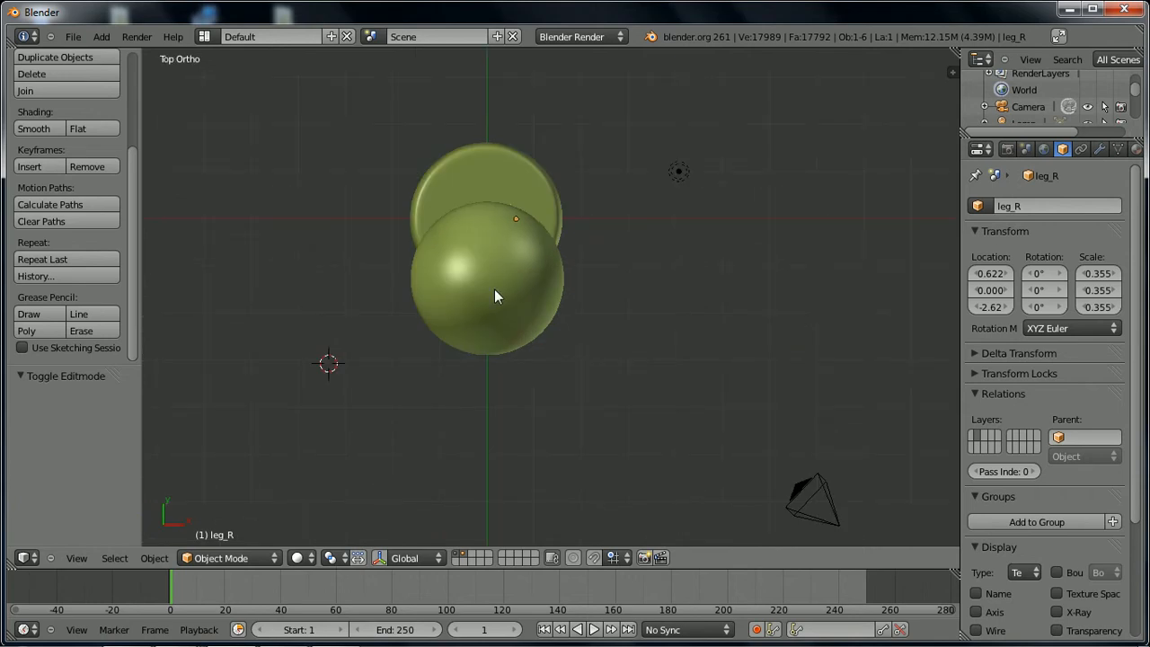
pyautogui.press('z')
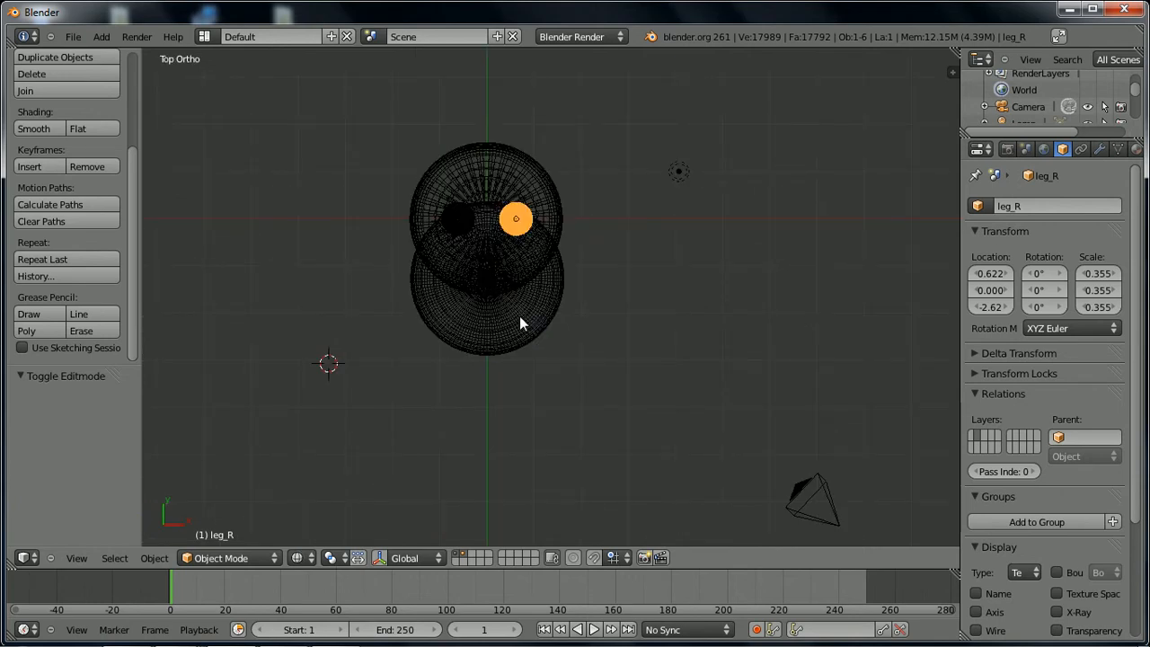
pyautogui.rightClick(521, 318)
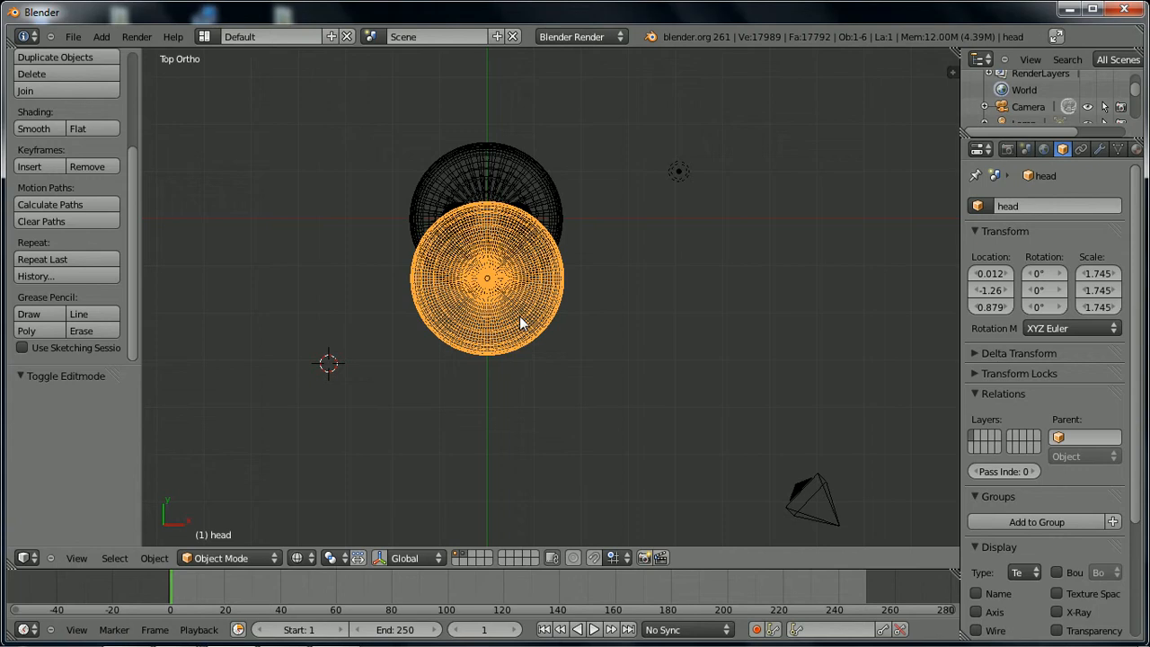
pyautogui.press('g')
pyautogui.press('y')
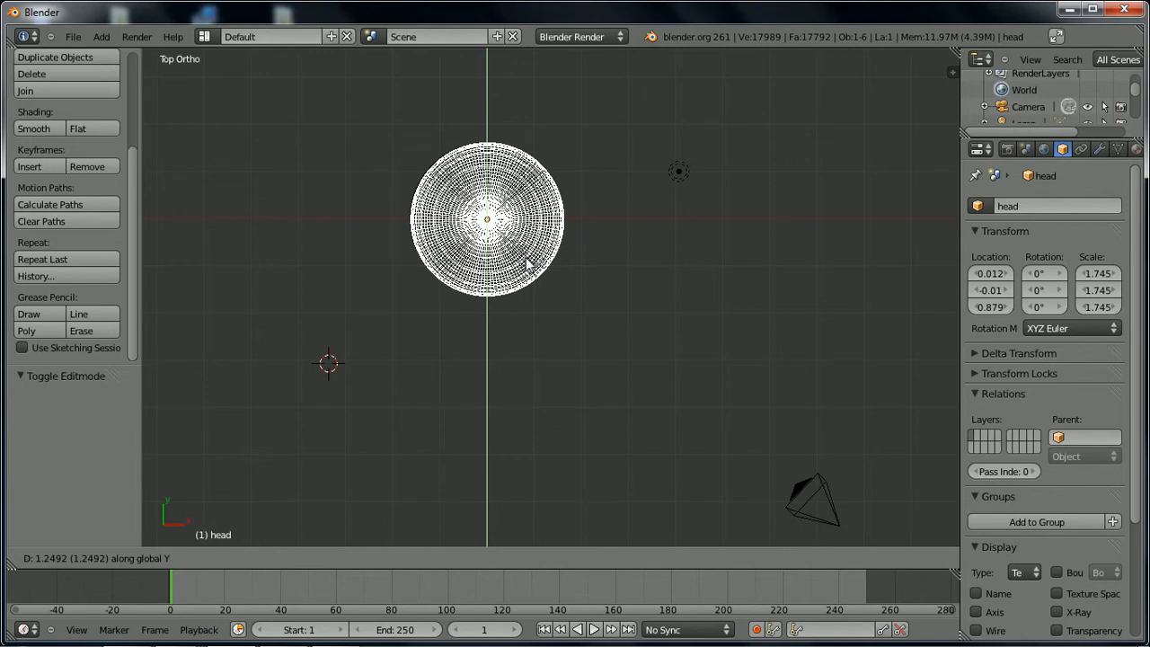
pyautogui.click(527, 263)
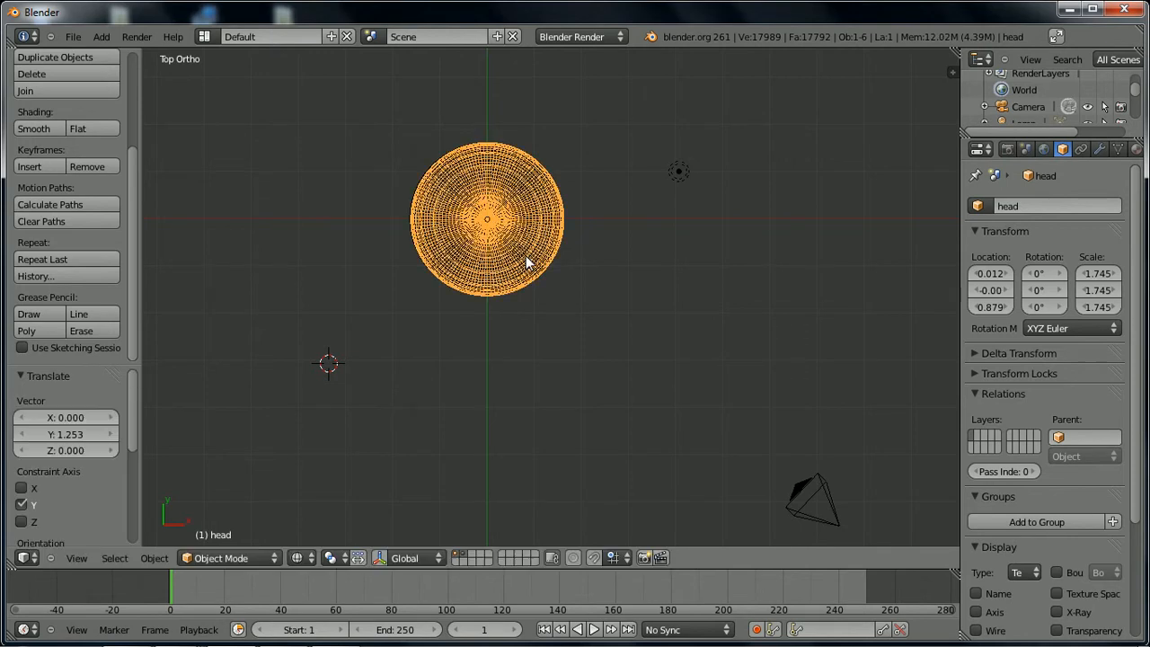
pyautogui.press('z')
pyautogui.moveTo(634, 348)
pyautogui.mouseDown(button='middle')
pyautogui.moveTo(542, 246)
pyautogui.moveTo(582, 169)
pyautogui.moveTo(740, 288)
pyautogui.moveTo(834, 223)
pyautogui.moveTo(719, 314)
pyautogui.moveTo(706, 302)
pyautogui.mouseUp(button='middle')
pyautogui.press('KP_1')
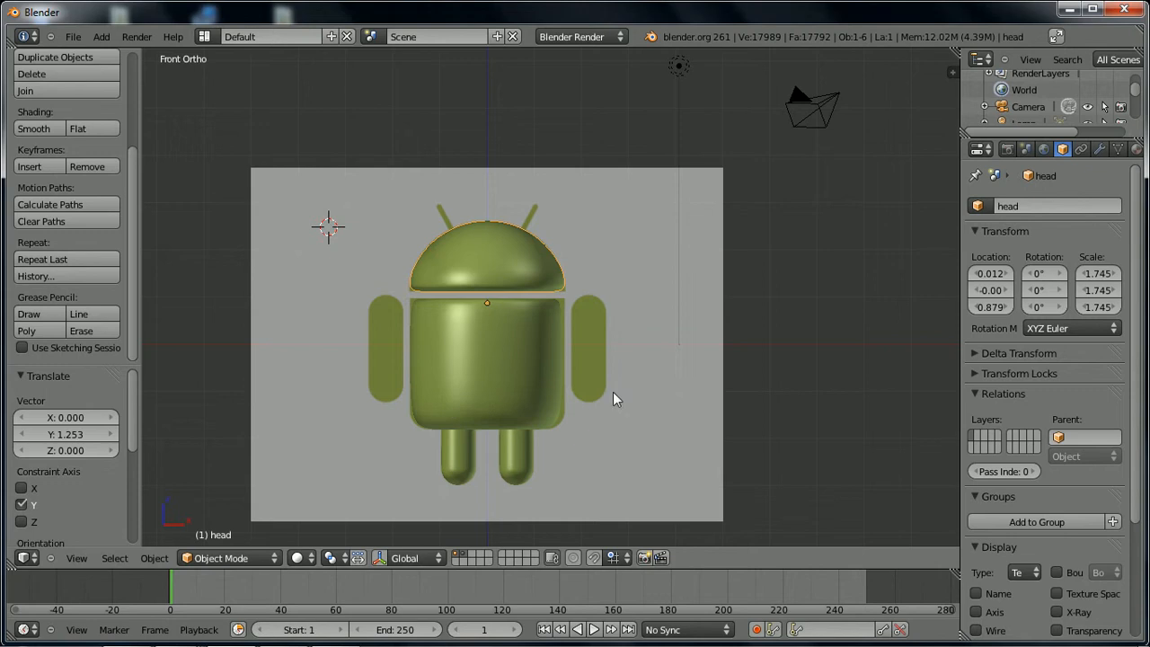
# - Place the 3D cursor near the lower end of the reference arm on the positive X side
pyautogui.click(588, 381)
pyautogui.scroll(3, 591, 384)
pyautogui.scroll(-4, 434, 436)
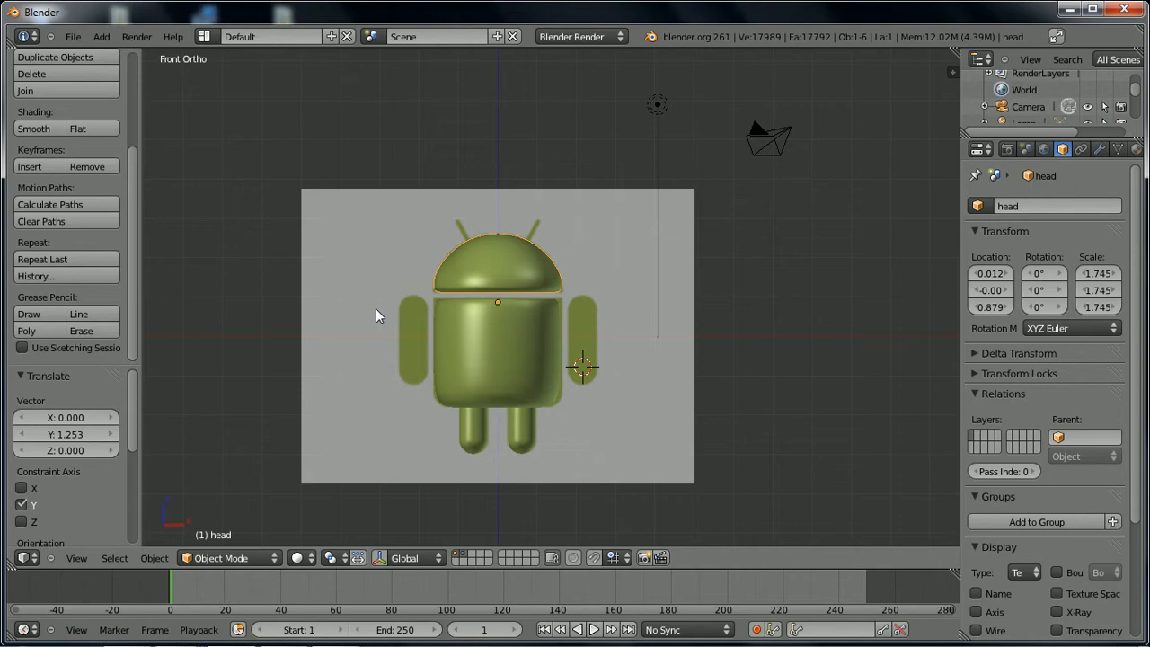
# - Move all visible objects to the second layer and show only the empty first layer
pyautogui.press('a')
pyautogui.press('a')
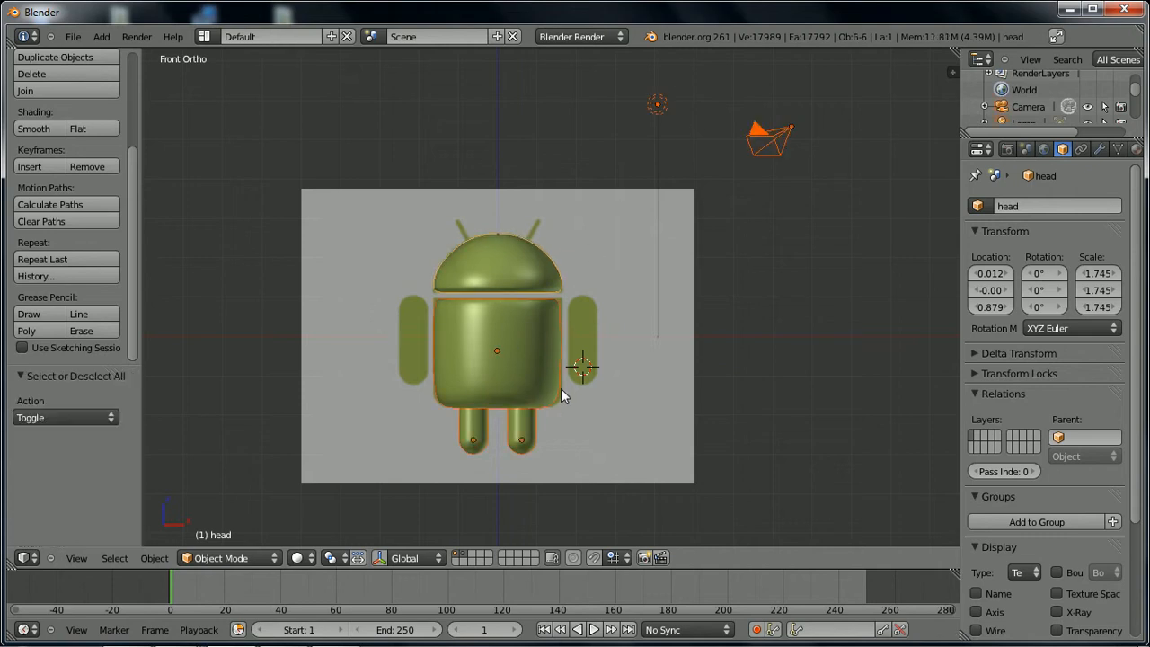
pyautogui.press('n')
pyautogui.press('n')
pyautogui.press('m')
pyautogui.press('m')
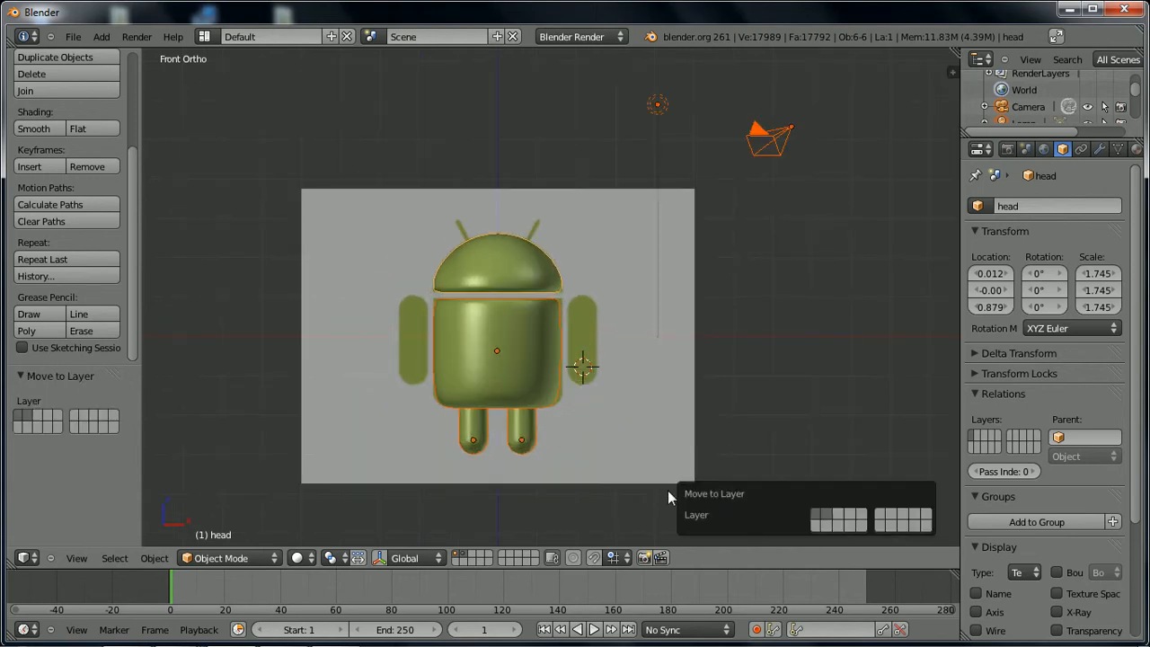
pyautogui.click(826, 517)
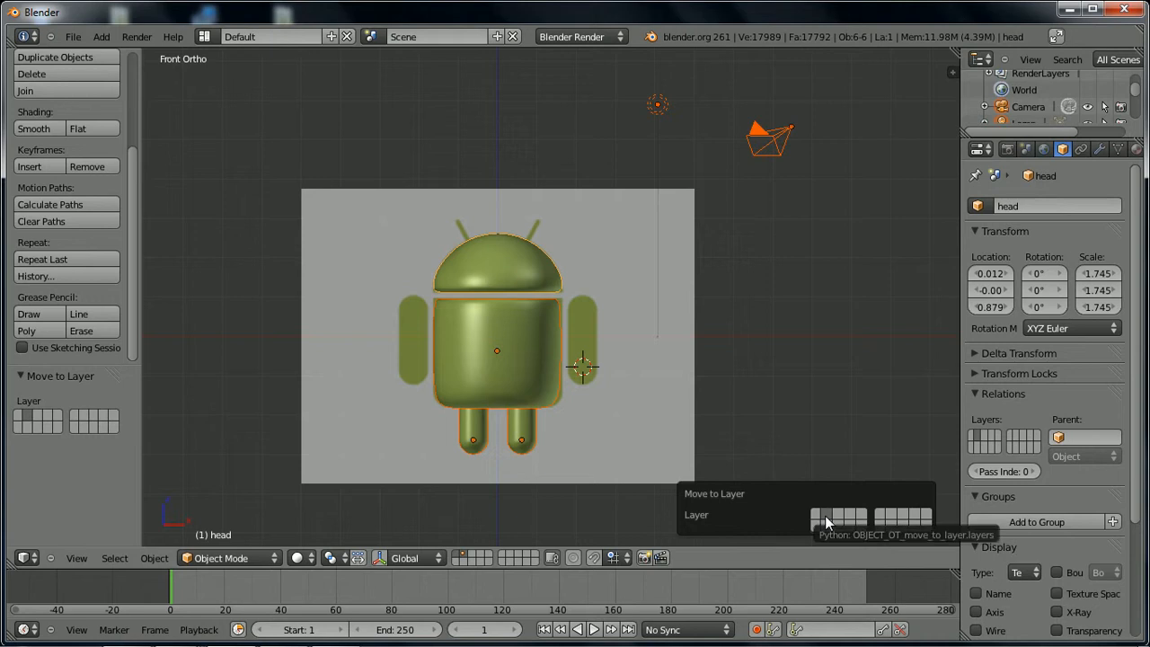
pyautogui.click(457, 559)
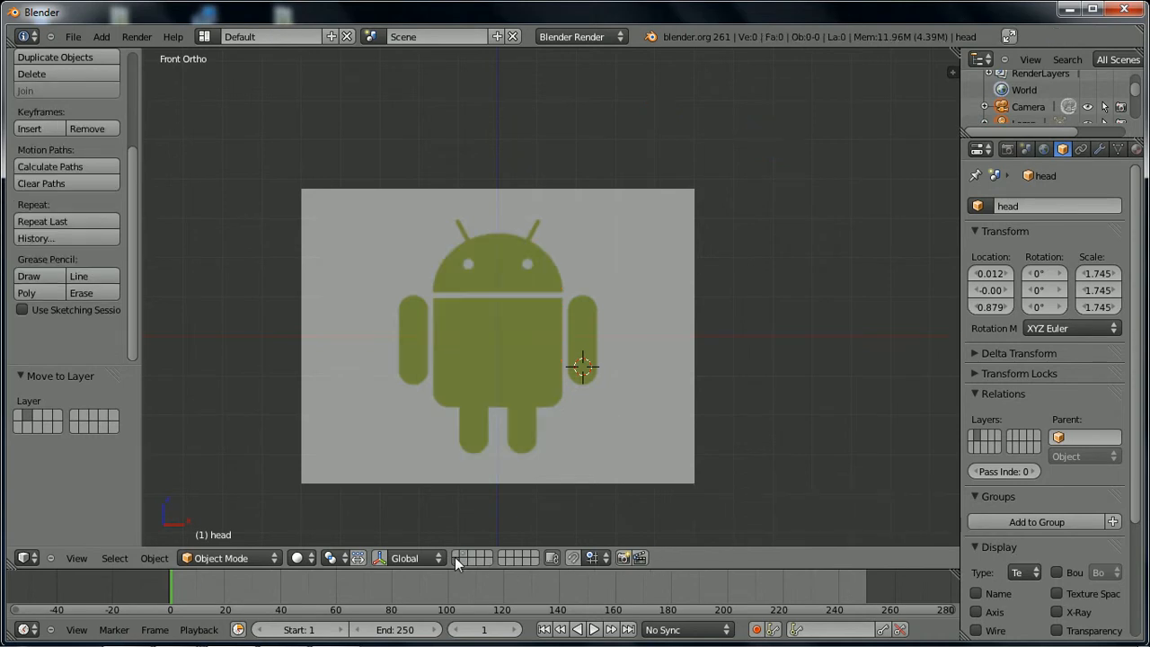
pyautogui.scroll(4, 598, 402)
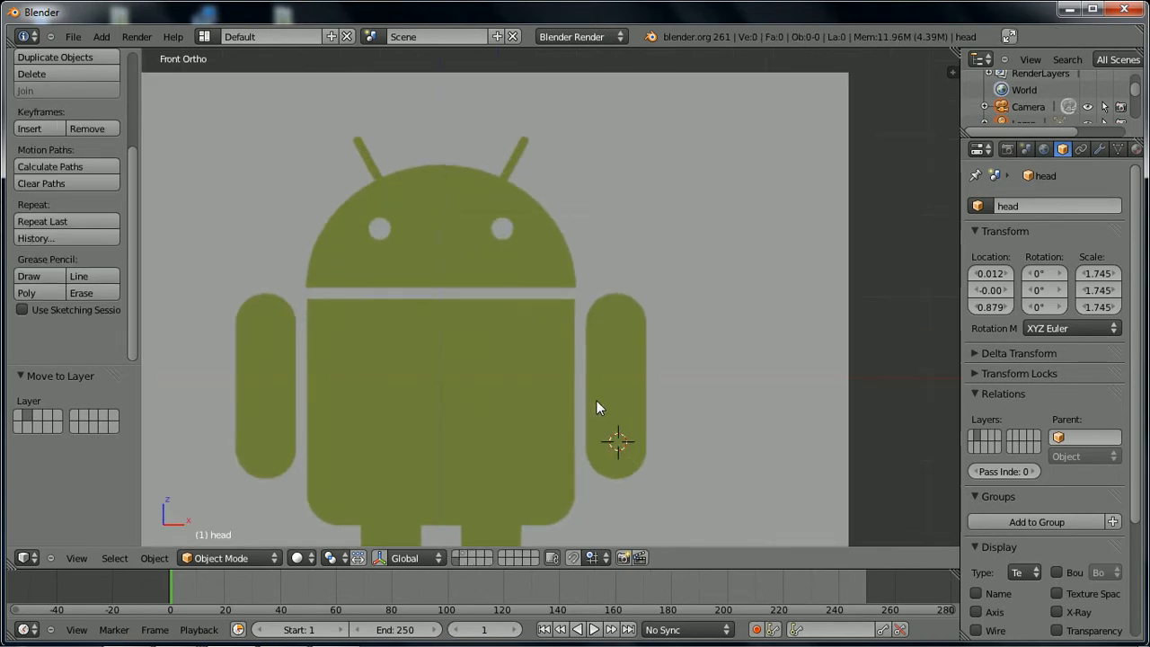
pyautogui.scroll(1, 596, 400)
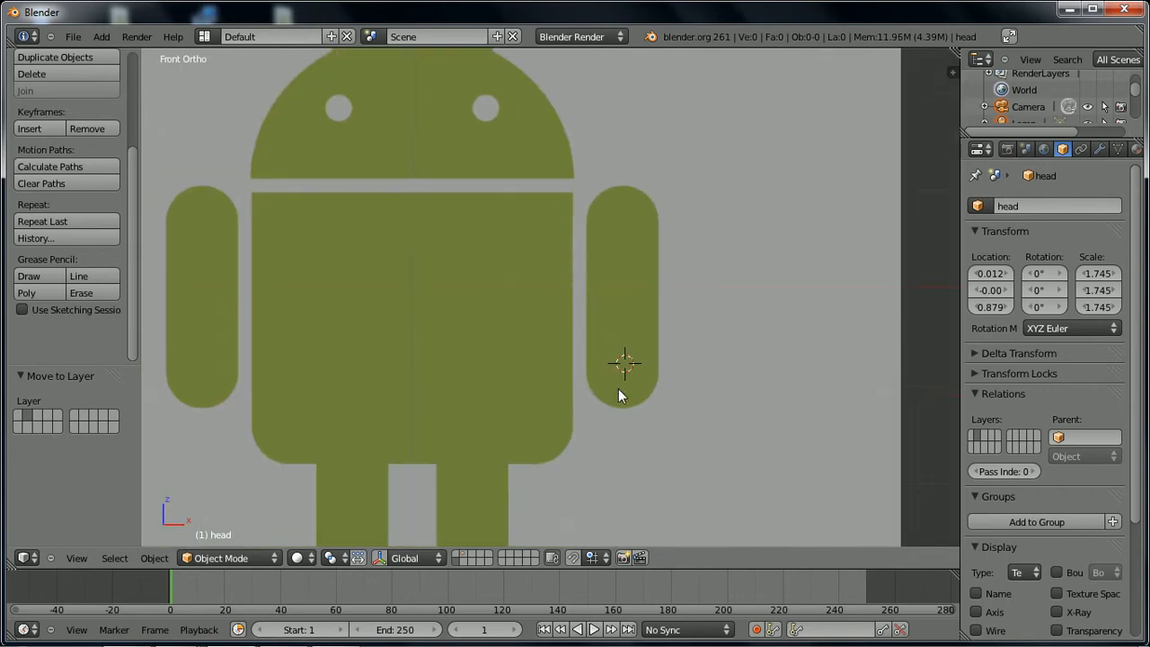
pyautogui.hotkey('shift', 'a')
pyautogui.moveTo(620, 393)
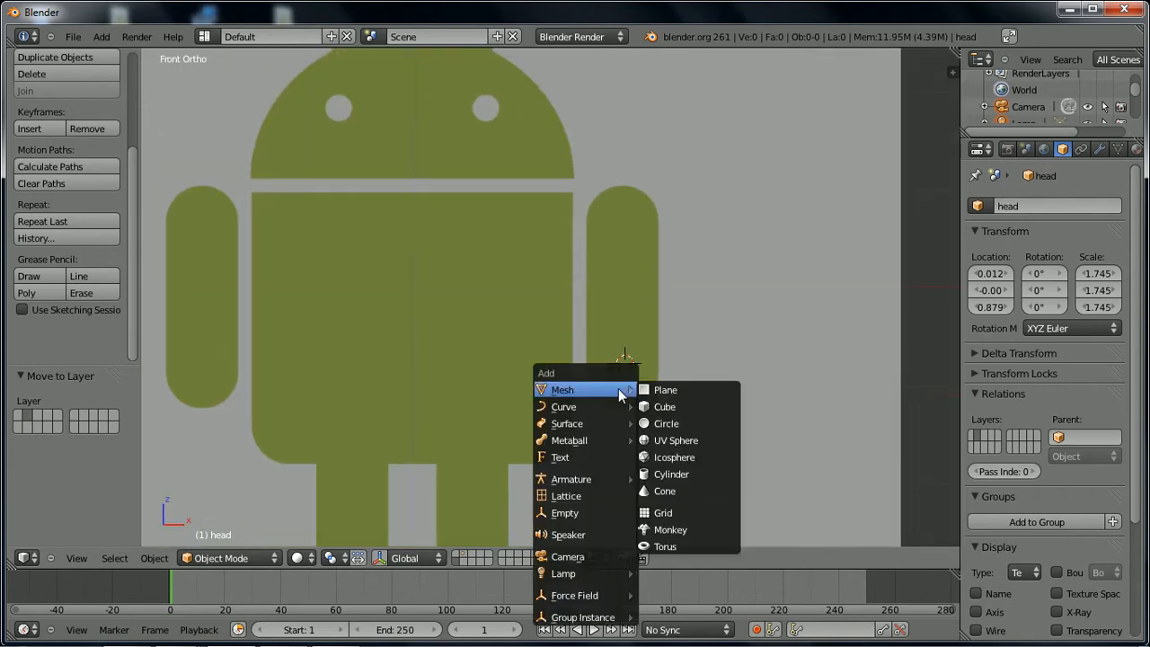
pyautogui.click(673, 440)
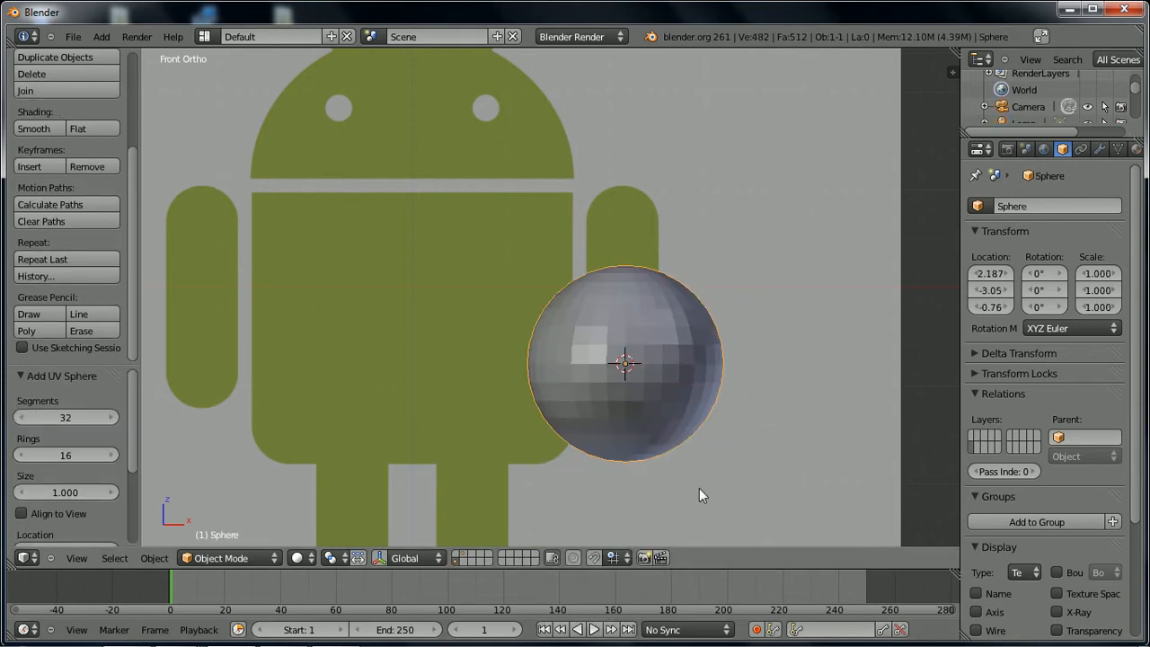
pyautogui.press('z')
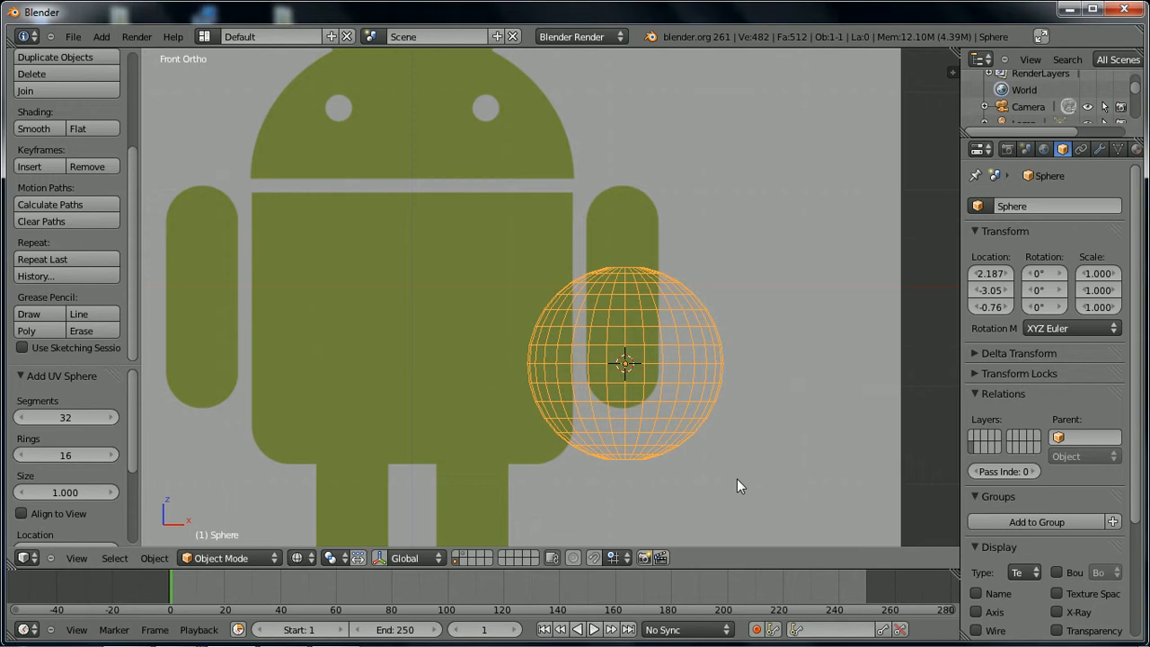
pyautogui.press('s')
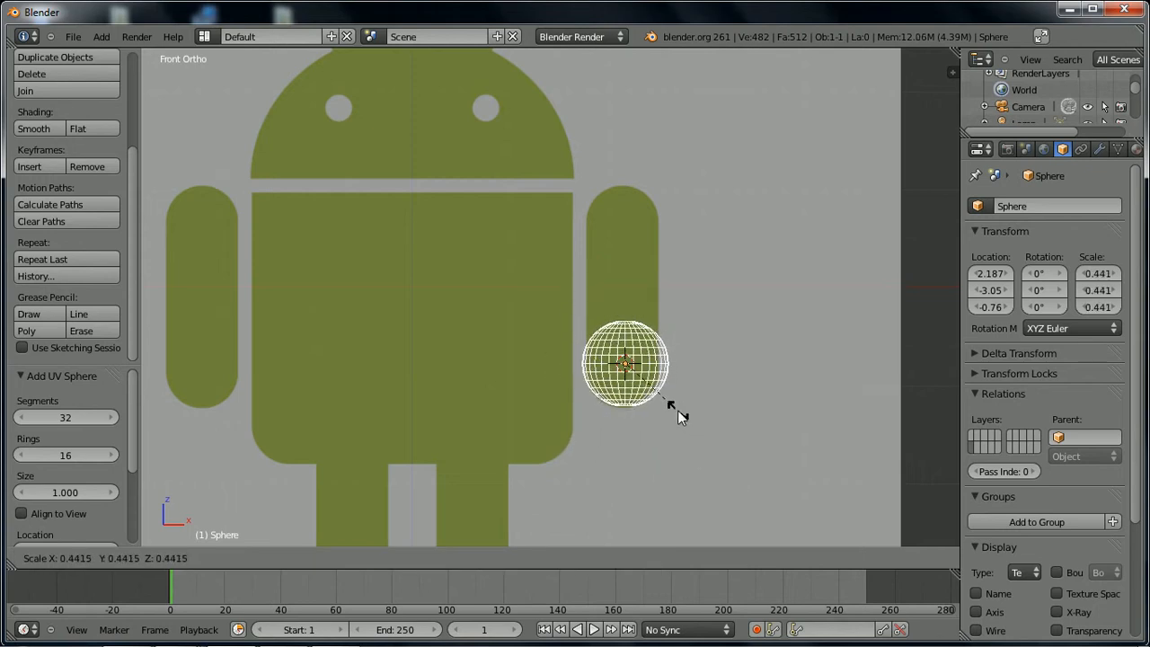
pyautogui.click(679, 411)
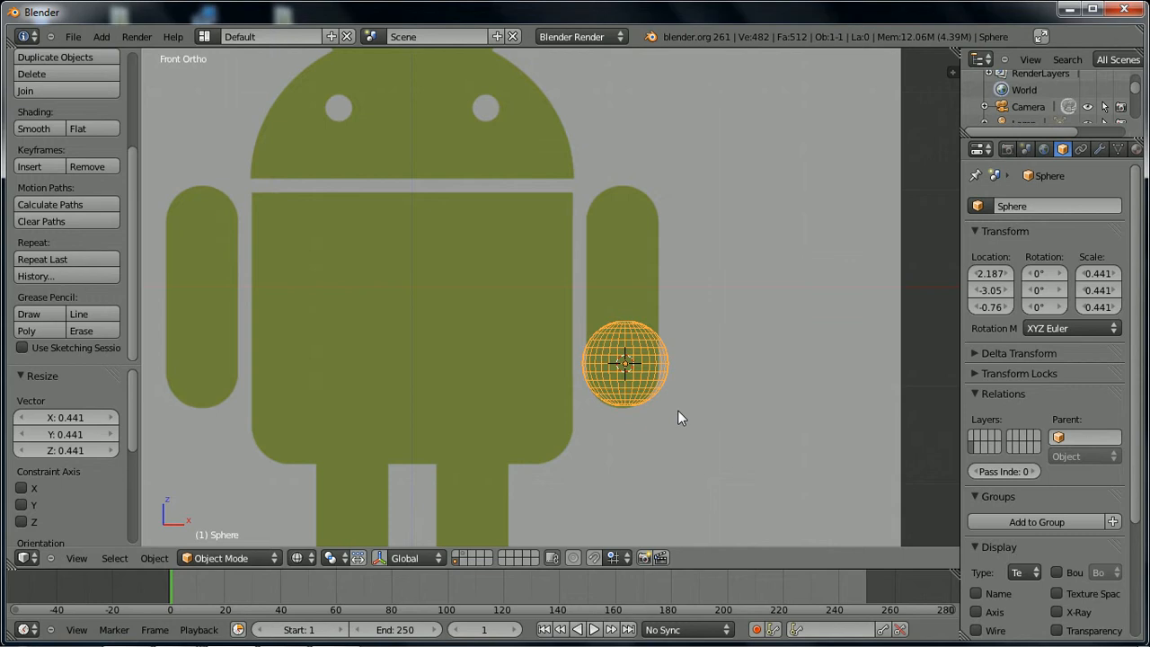
pyautogui.press('z')
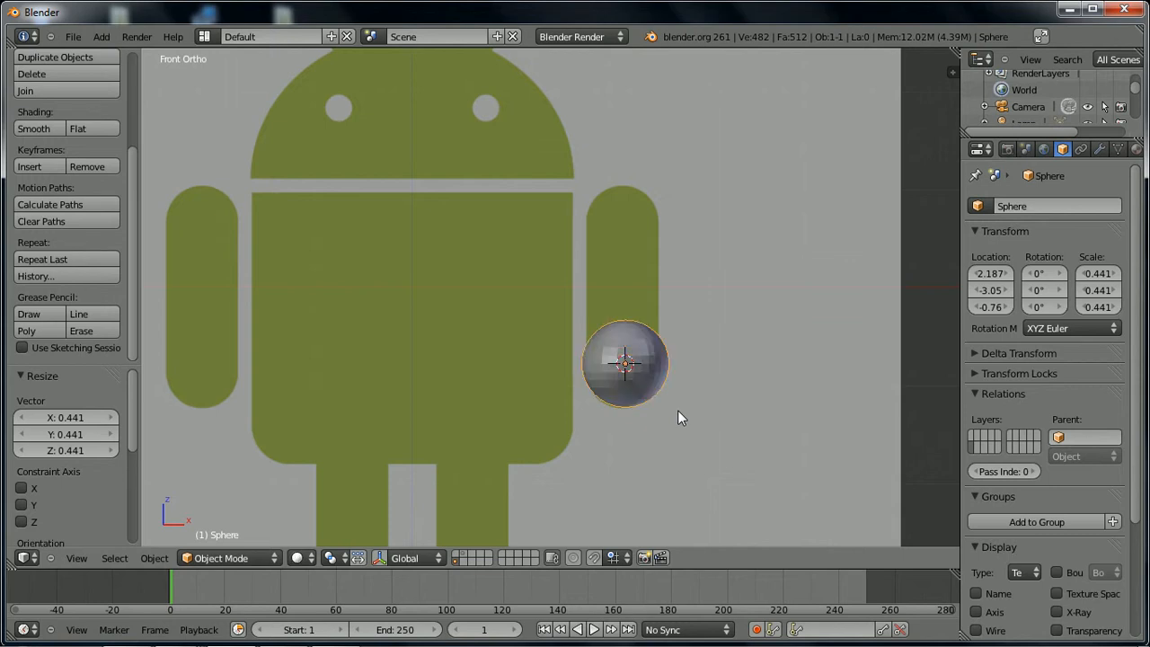
pyautogui.press('x')
pyautogui.click(678, 410)
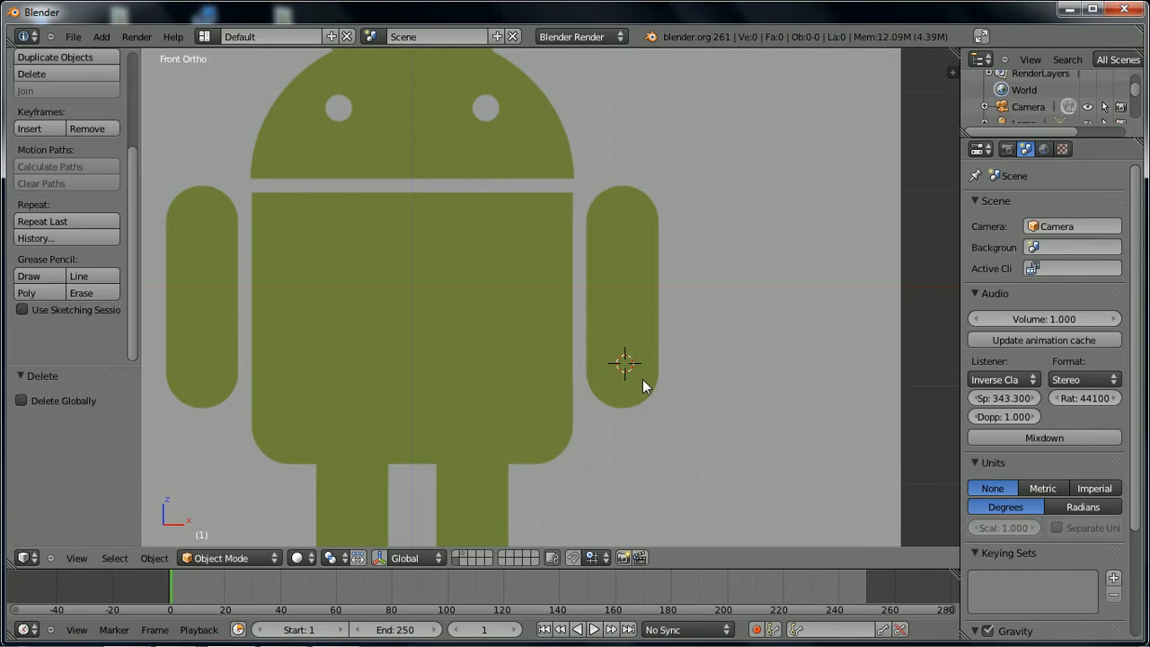
# - Add a UV sphere with 32 segments and 17 rings at the 3D cursor on the arm
pyautogui.hotkey('shift', 'a')
pyautogui.moveTo(643, 379)
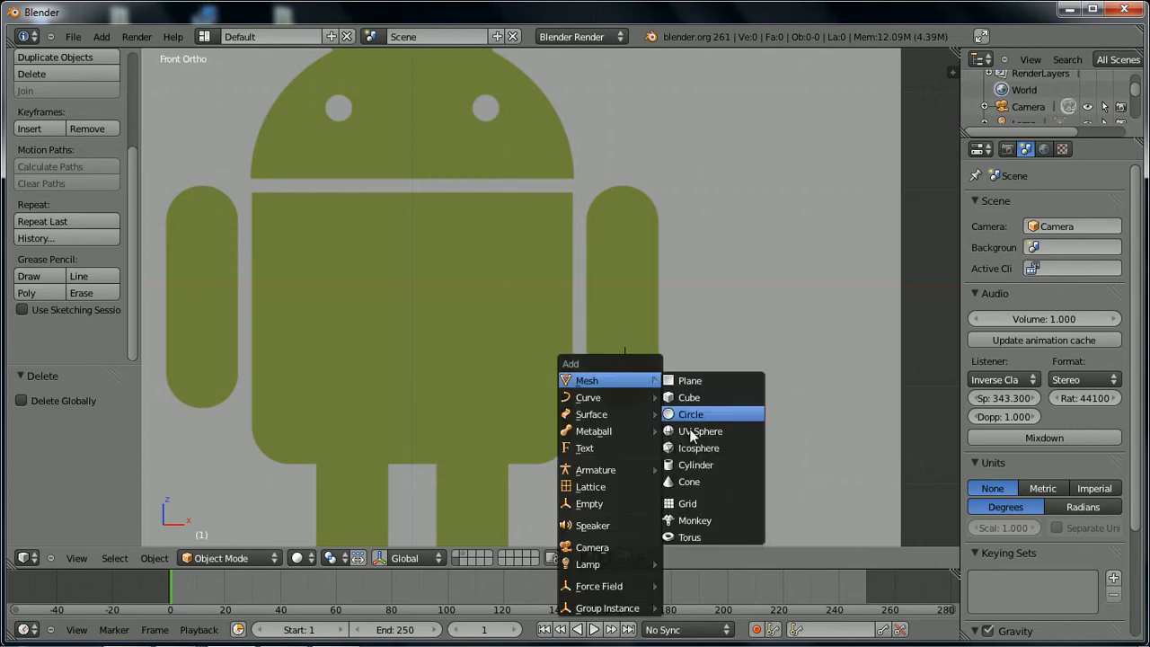
pyautogui.click(691, 431)
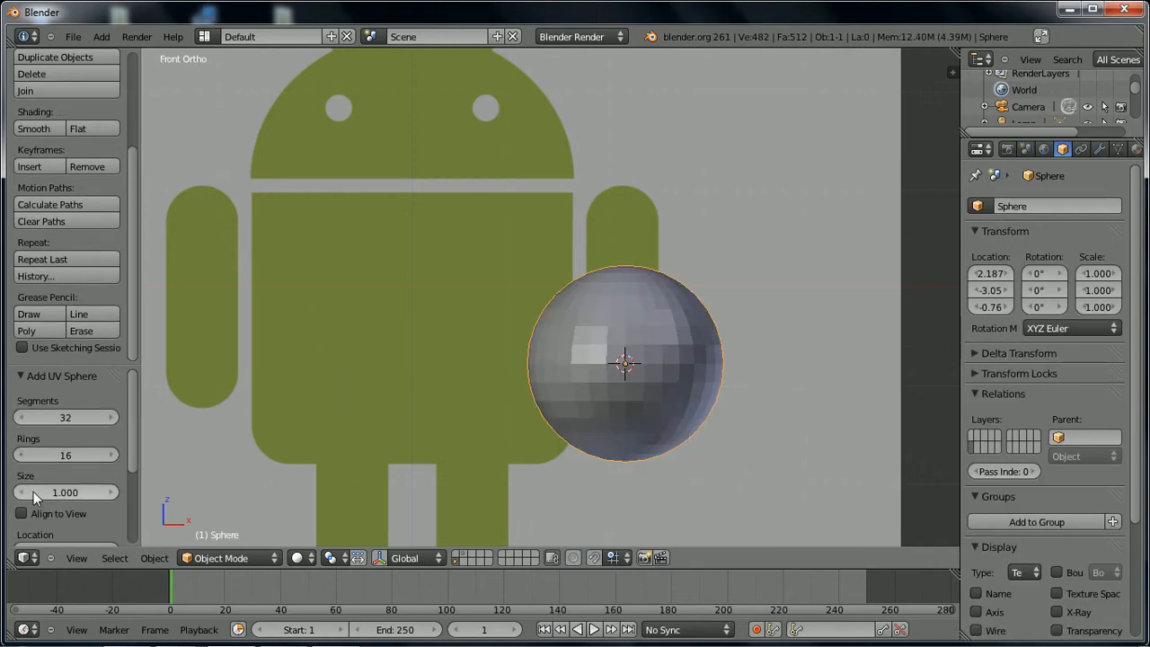
pyautogui.click(113, 454)
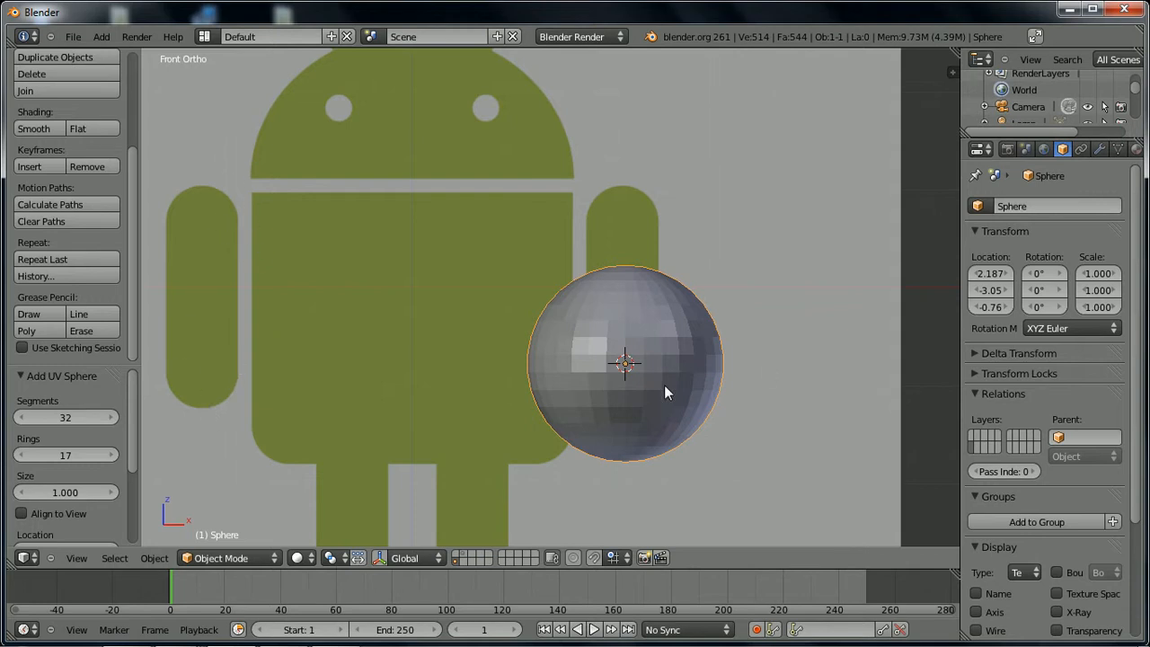
# - Scale the sphere down to about 0.36 in wireframe and fit it over the rounded lower end of the positive X arm
pyautogui.click(898, 223)
pyautogui.press('s')
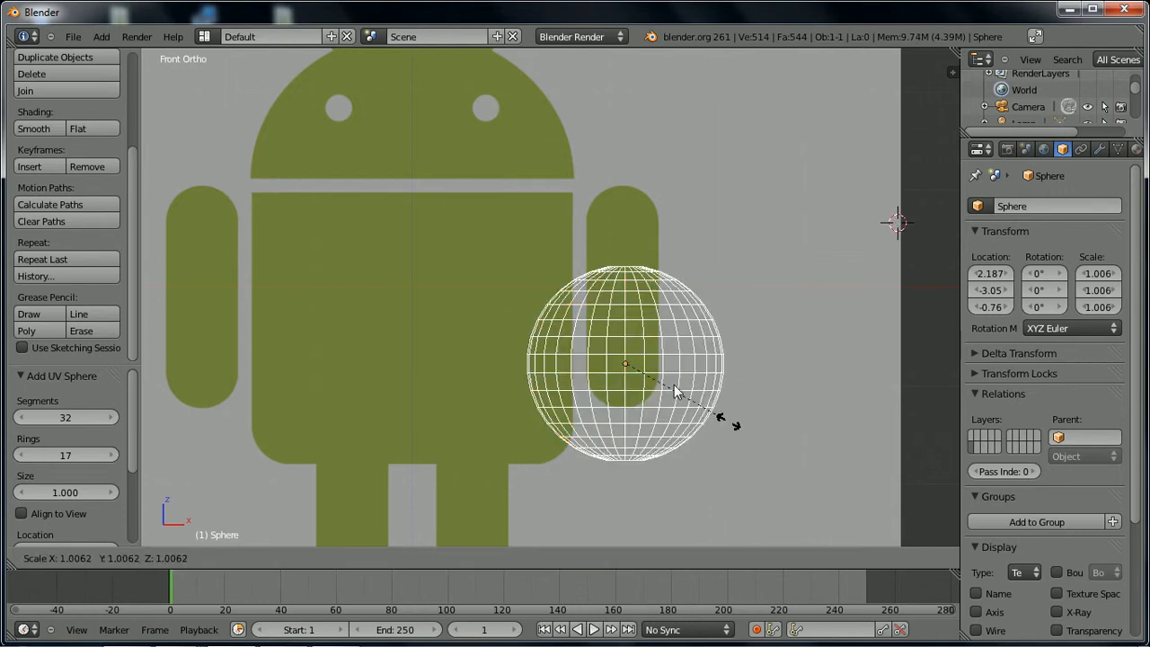
pyautogui.click(669, 383)
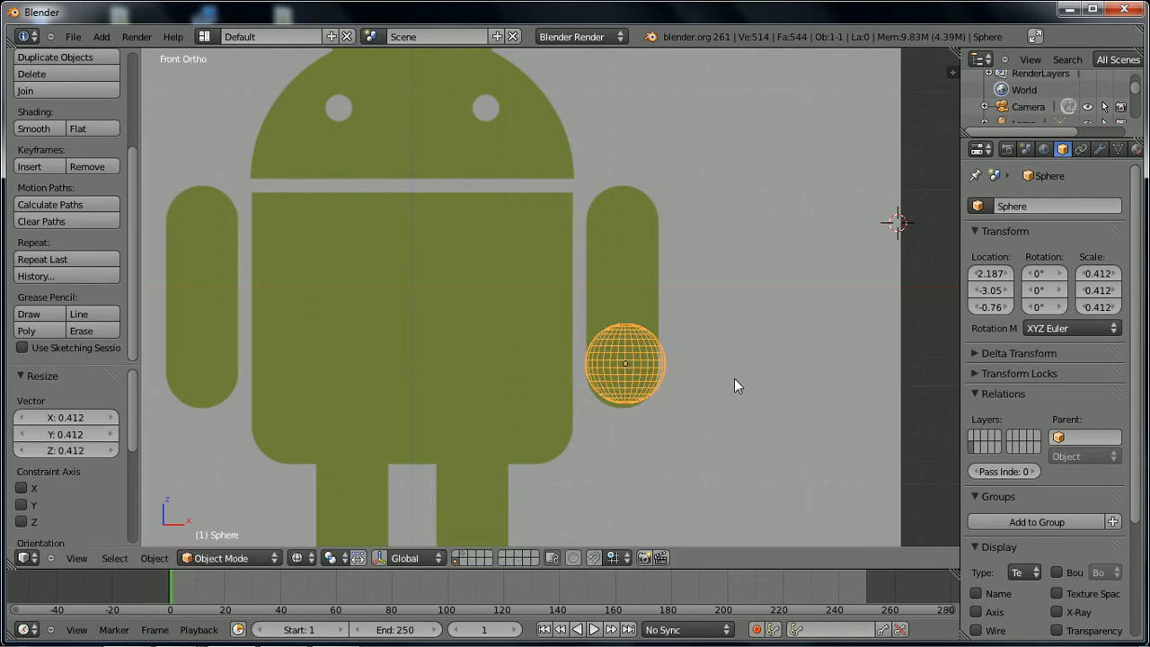
pyautogui.press('g')
pyautogui.click(732, 409)
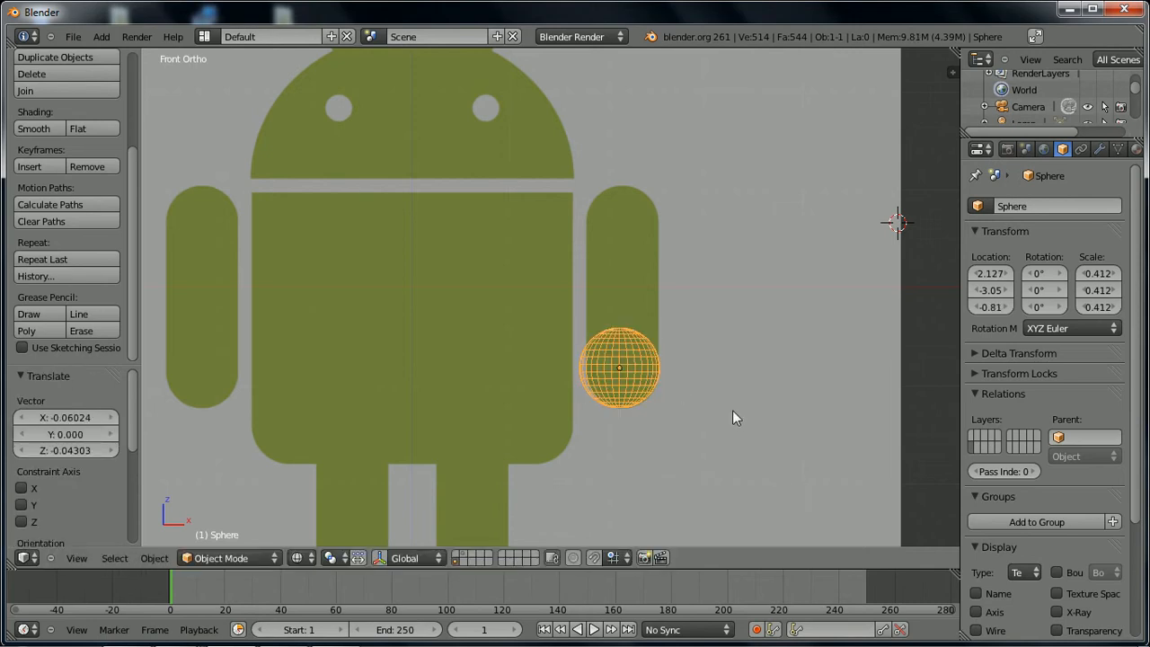
pyautogui.press('s')
pyautogui.click(724, 405)
pyautogui.press('g')
pyautogui.click(727, 409)
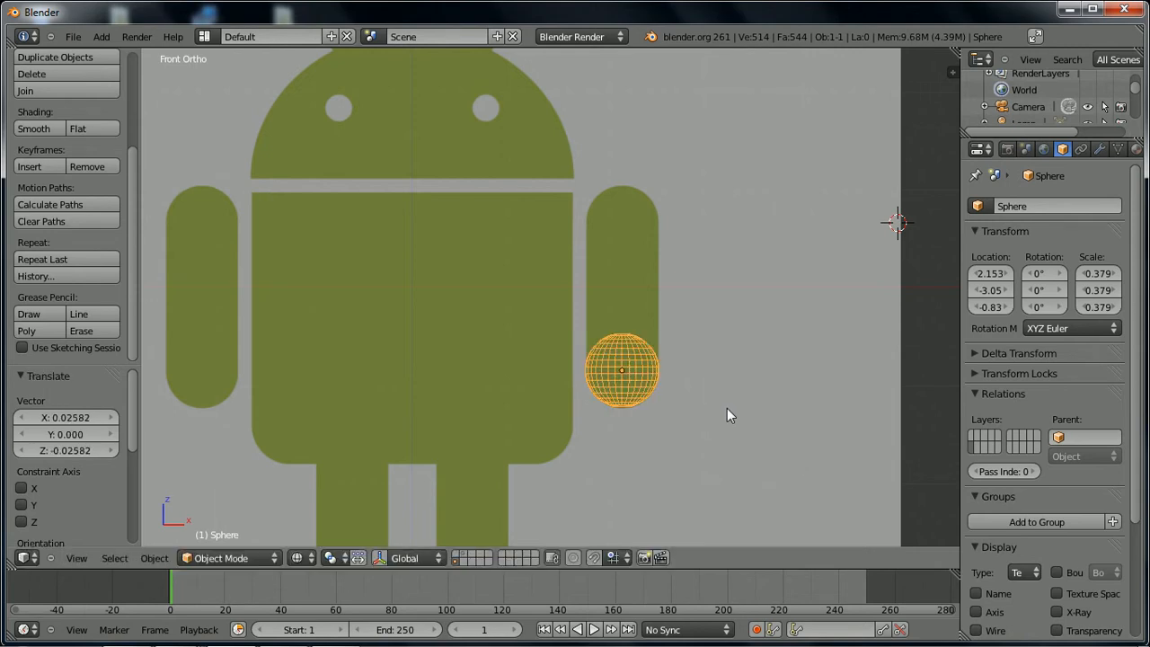
pyautogui.press('s')
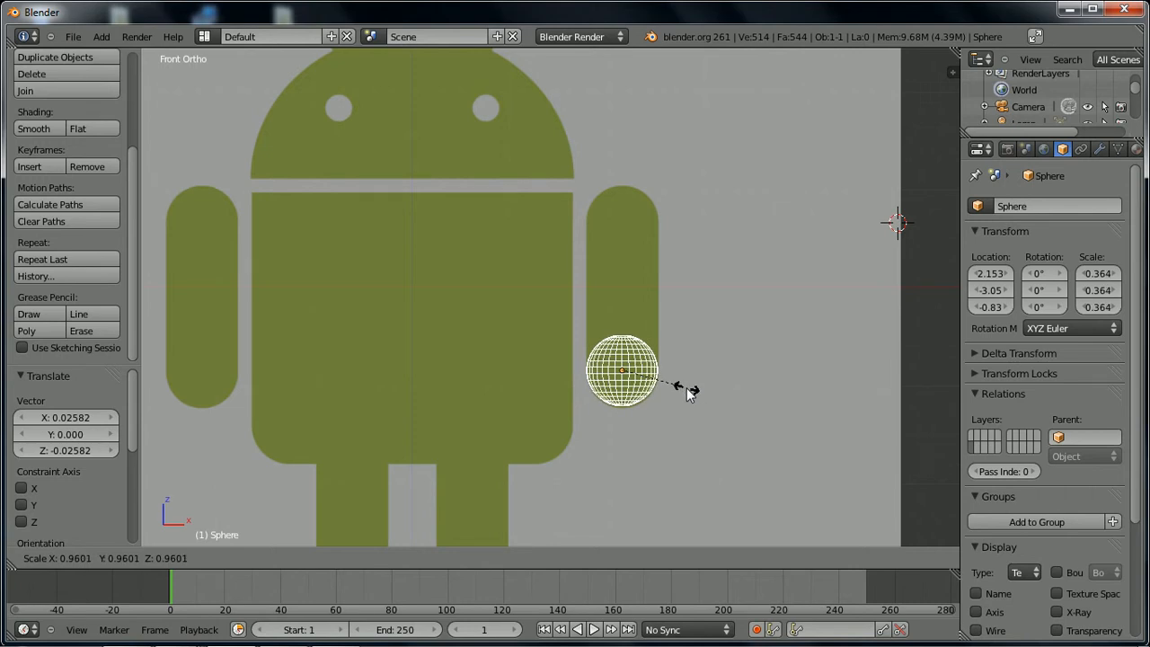
# - Scale the sphere by about 0.96 and position it over the rounded lower end of the reference image's right-hand arm
pyautogui.click(689, 391)
pyautogui.press('g')
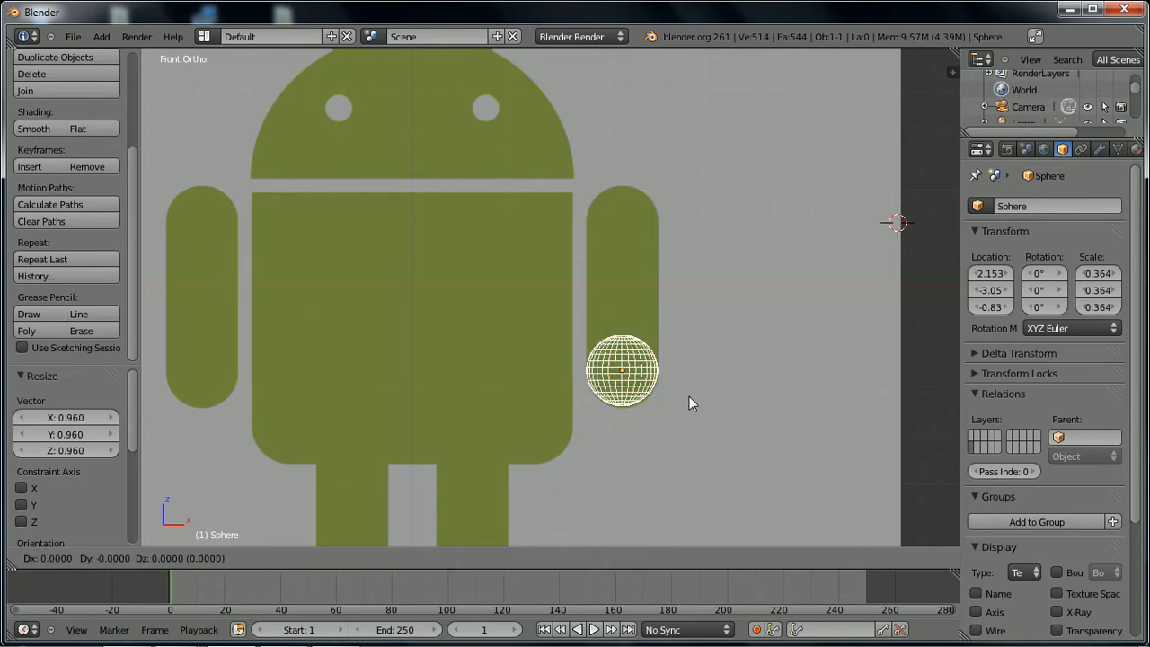
pyautogui.click(690, 398)
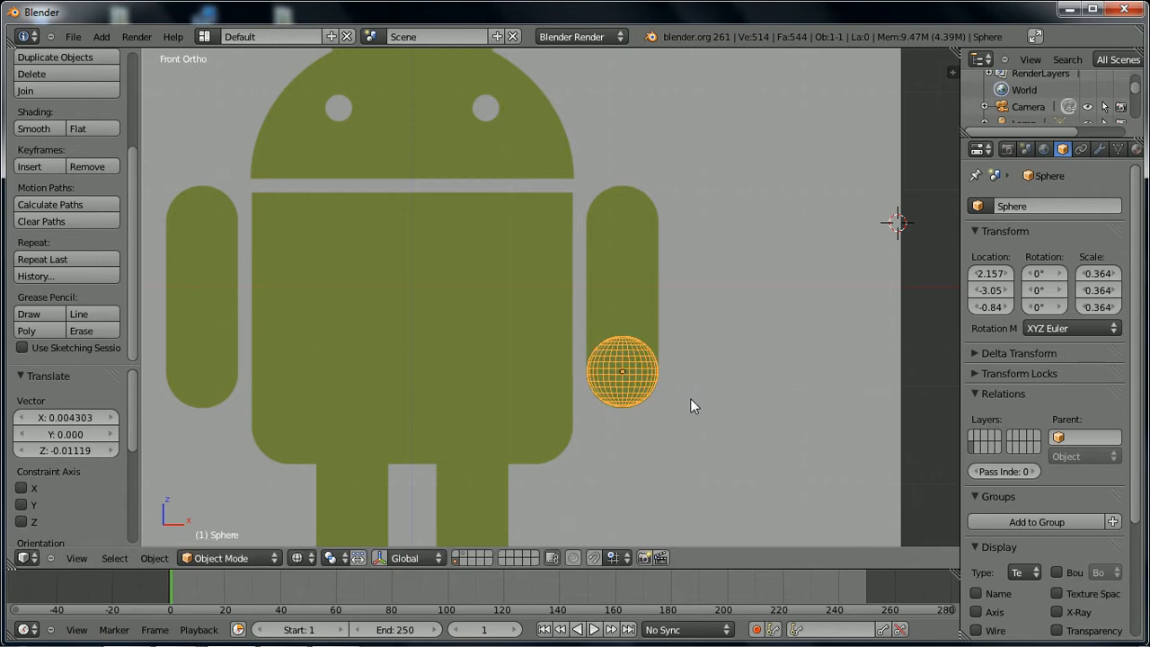
# - Display the sphere in solid shading and open its mesh for editing with nothing selected
pyautogui.scroll(2, 697, 393)
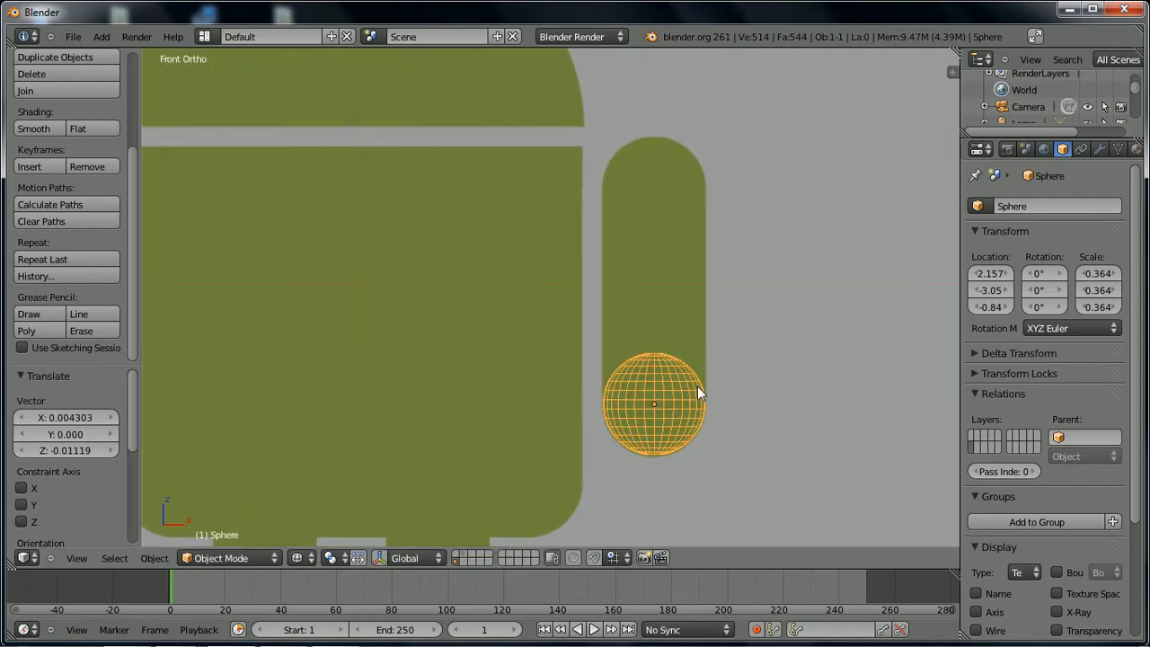
pyautogui.scroll(2, 697, 386)
pyautogui.keyDown('shift'); pyautogui.moveTo(816, 449); pyautogui.dragTo(715, 447, button='middle'); pyautogui.keyUp('shift')
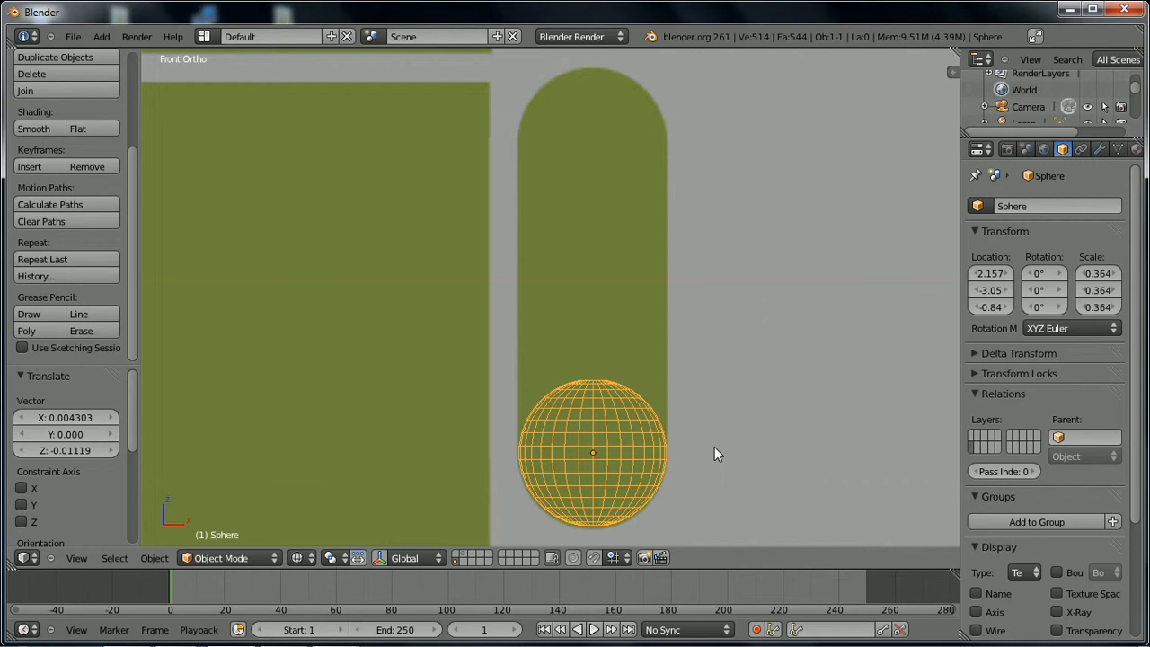
pyautogui.press('z')
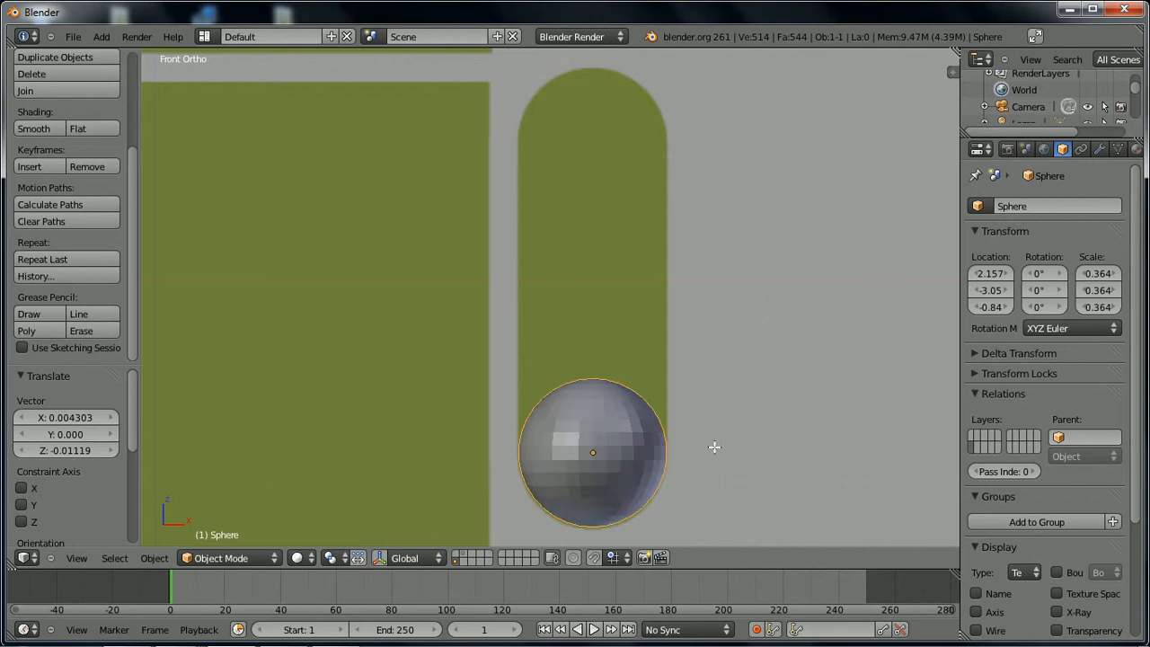
pyautogui.press('Tab')
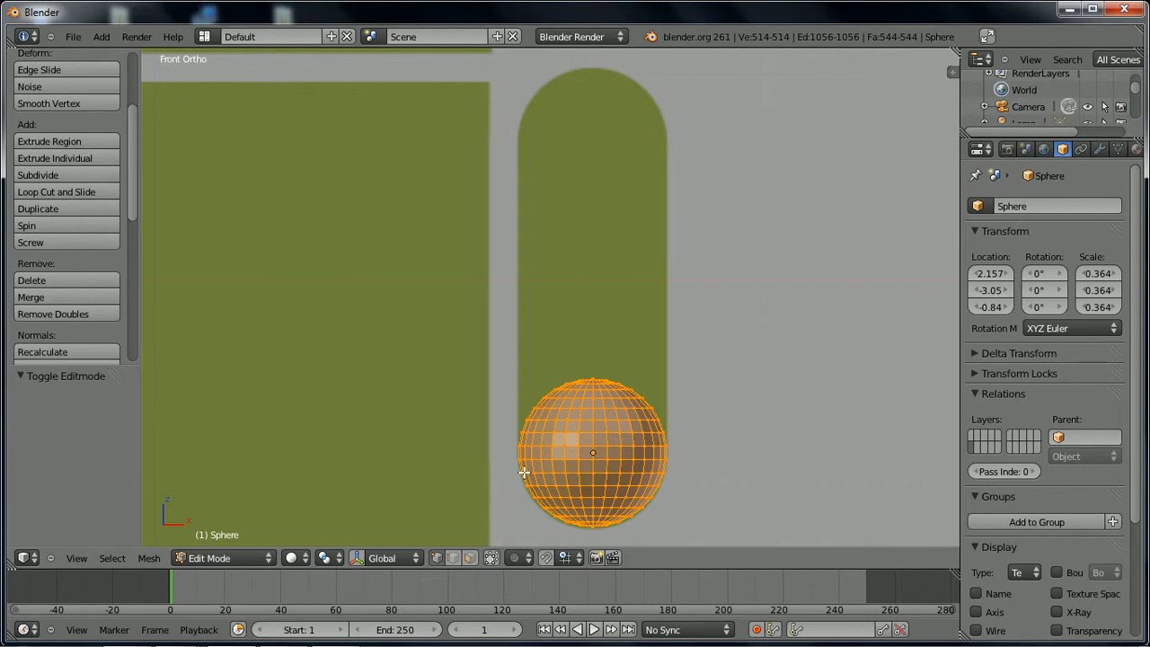
pyautogui.press('a')
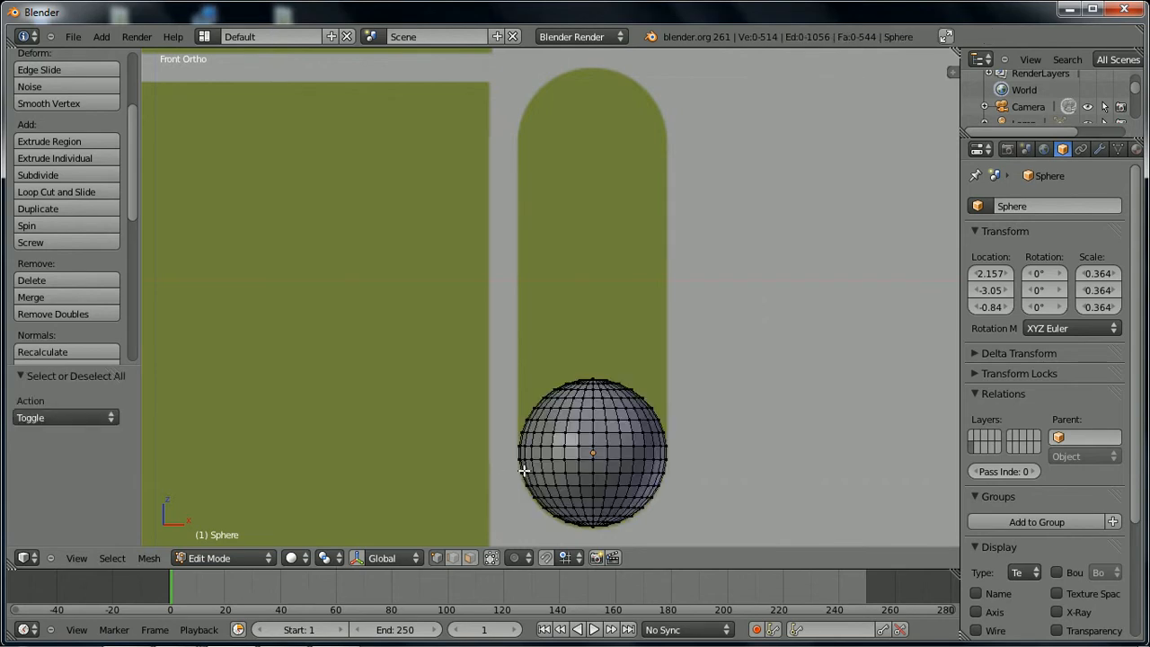
# - Stretch the sphere into a capsule by moving its upper half about 1.53 units up along Z to the arm's top end
pyautogui.keyDown('alt'); pyautogui.rightClick(603, 458); pyautogui.keyUp('alt')
pyautogui.keyDown('alt'); pyautogui.rightClick(603, 447); pyautogui.keyUp('alt')
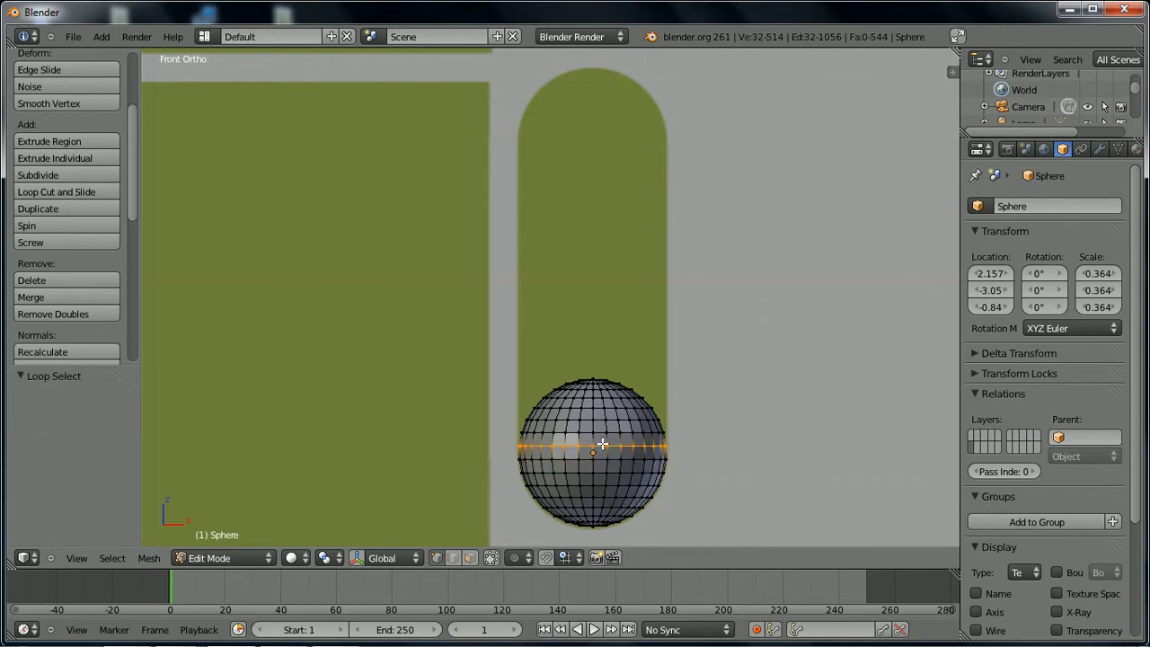
pyautogui.press('b')
pyautogui.moveTo(516, 314); pyautogui.dragTo(746, 448)
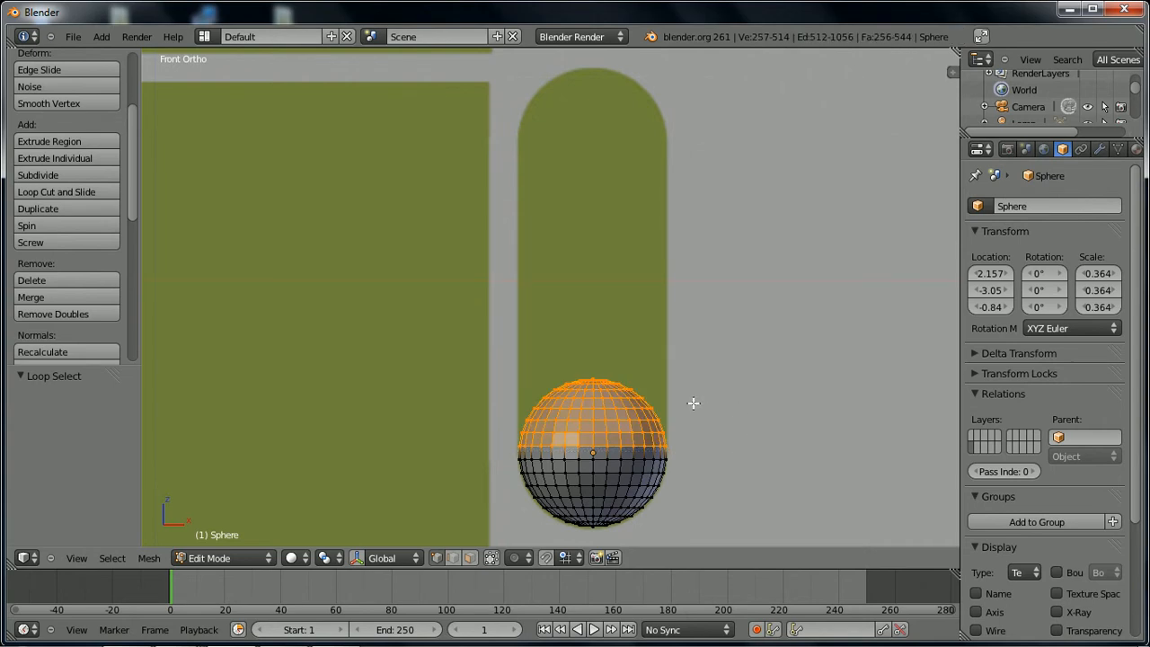
pyautogui.press('g')
pyautogui.press('y')
pyautogui.press('z')
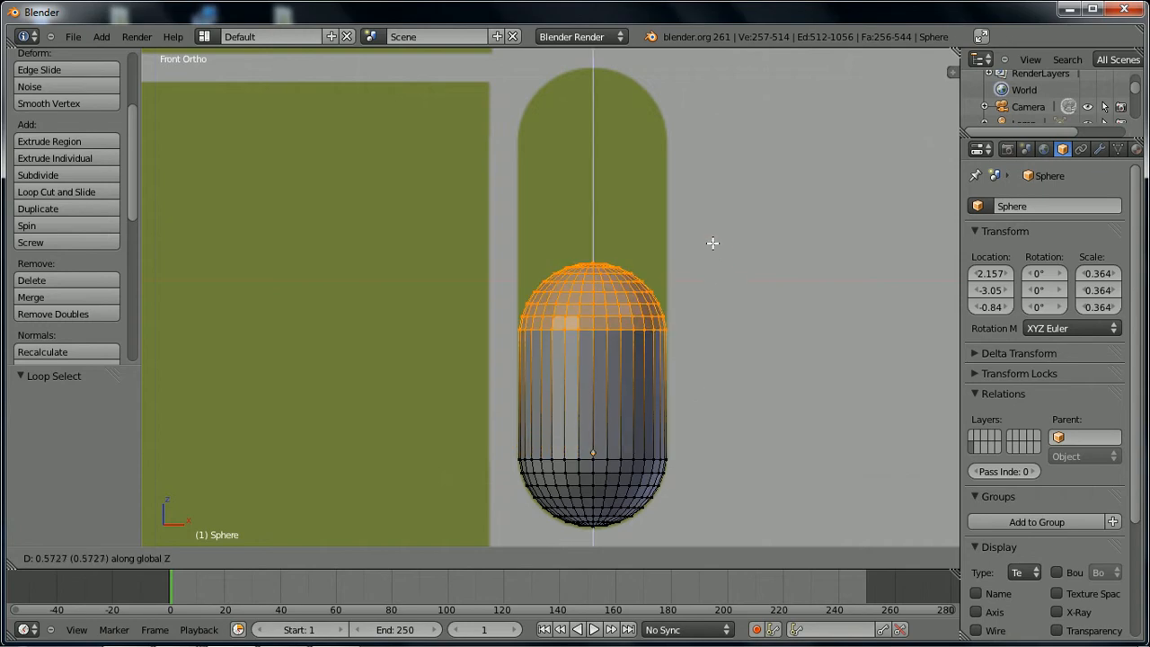
pyautogui.click(715, 93)
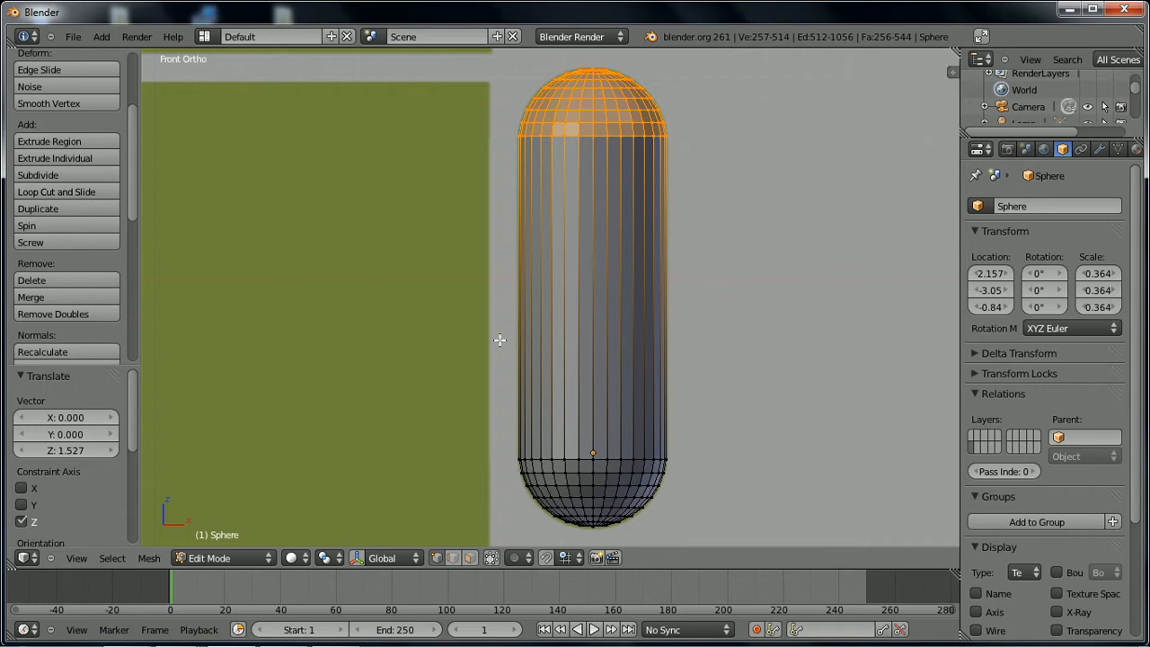
pyautogui.press('Tab')
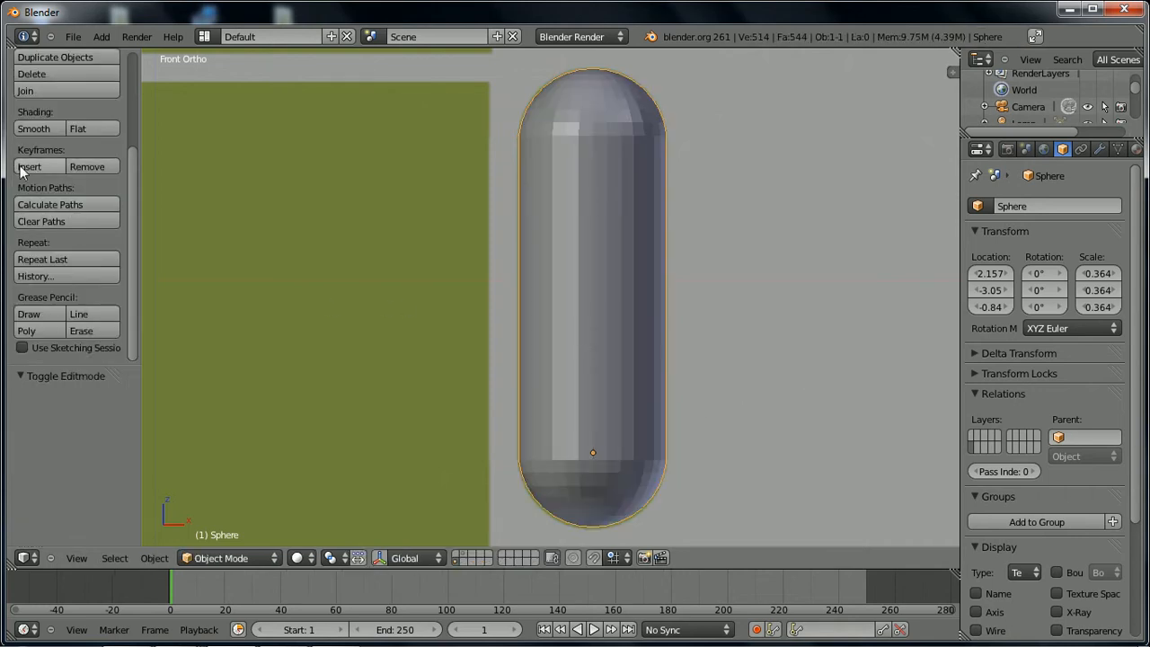
# - Apply smooth shading to the arm capsule and add a Subdivision Surface modifier
pyautogui.click(33, 128)
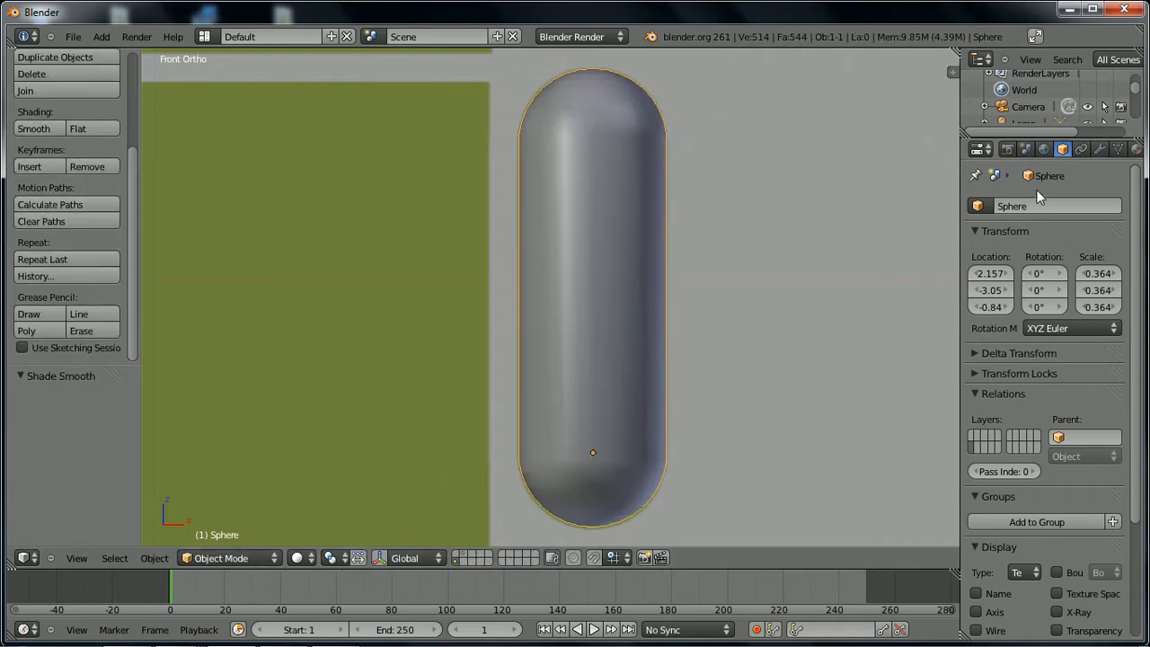
pyautogui.click(1099, 149)
pyautogui.click(1021, 227)
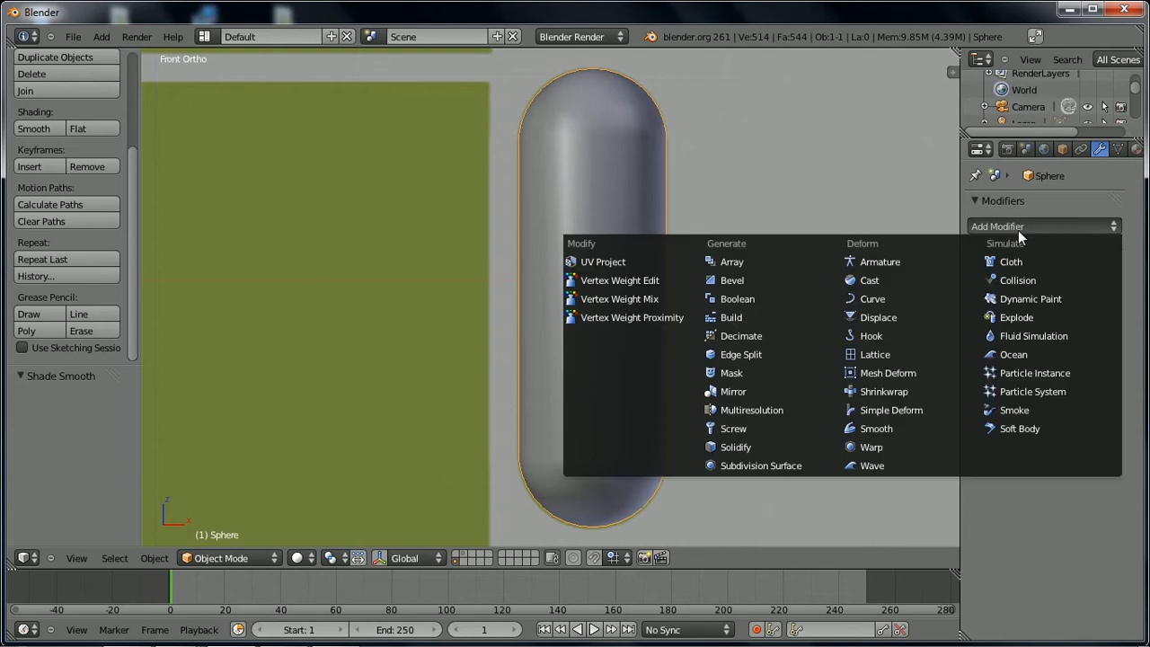
pyautogui.click(1021, 228)
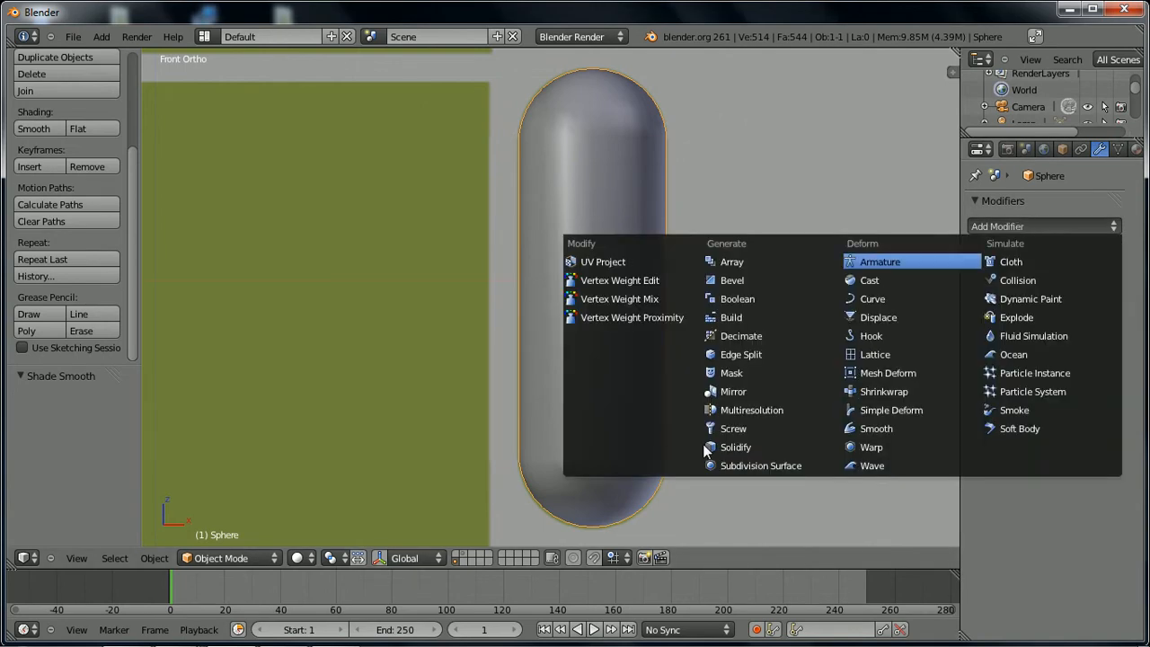
pyautogui.click(723, 464)
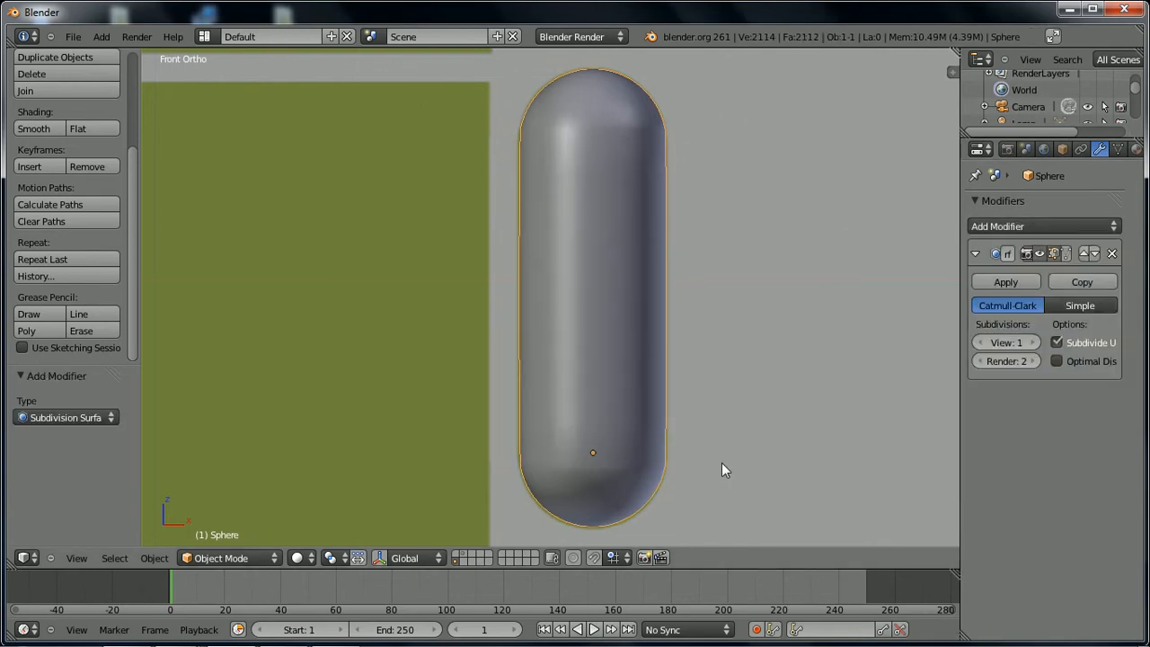
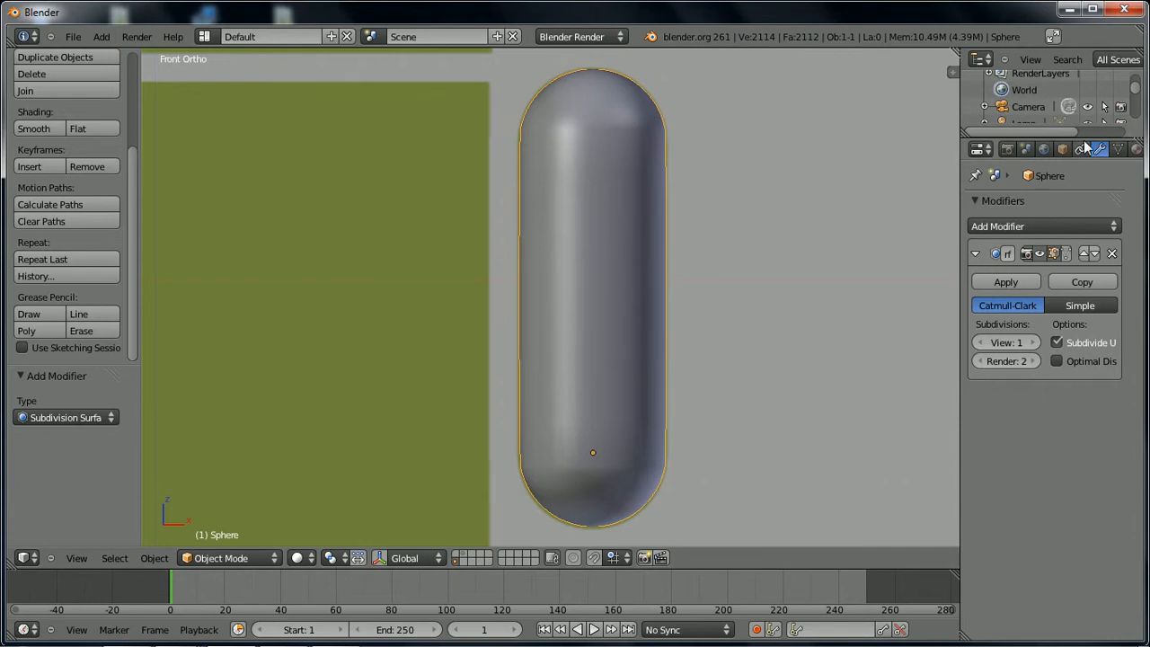
# - Assign the existing green Material.001 to the arm capsule
pyautogui.click(1136, 149)
pyautogui.click(978, 260)
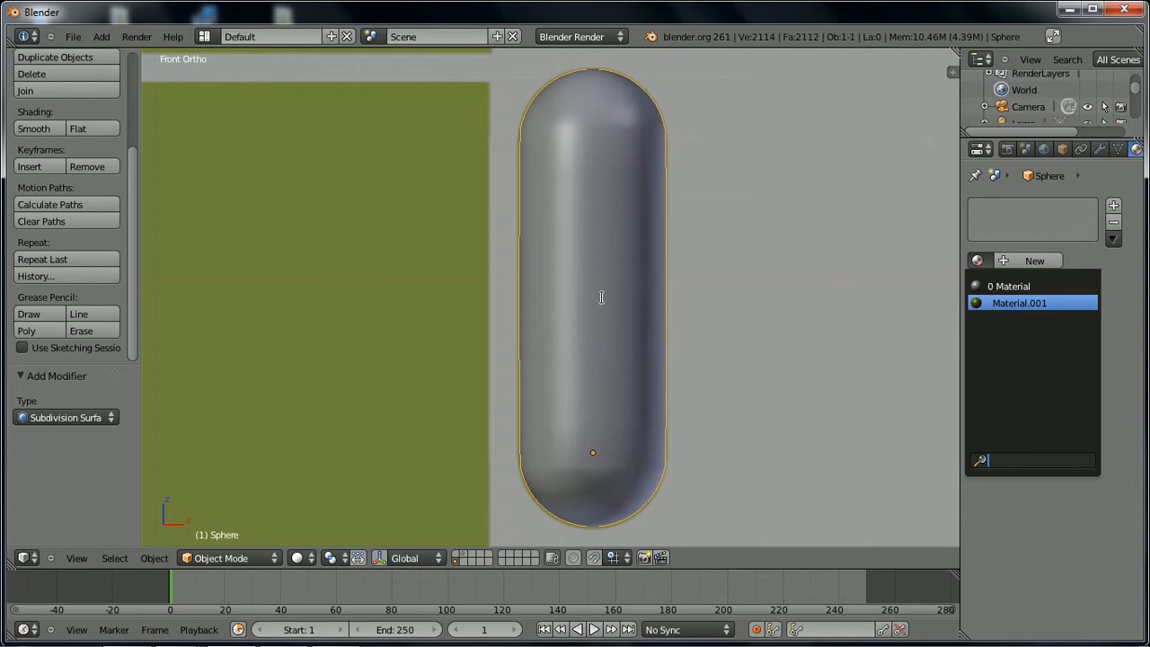
pyautogui.click(1010, 304)
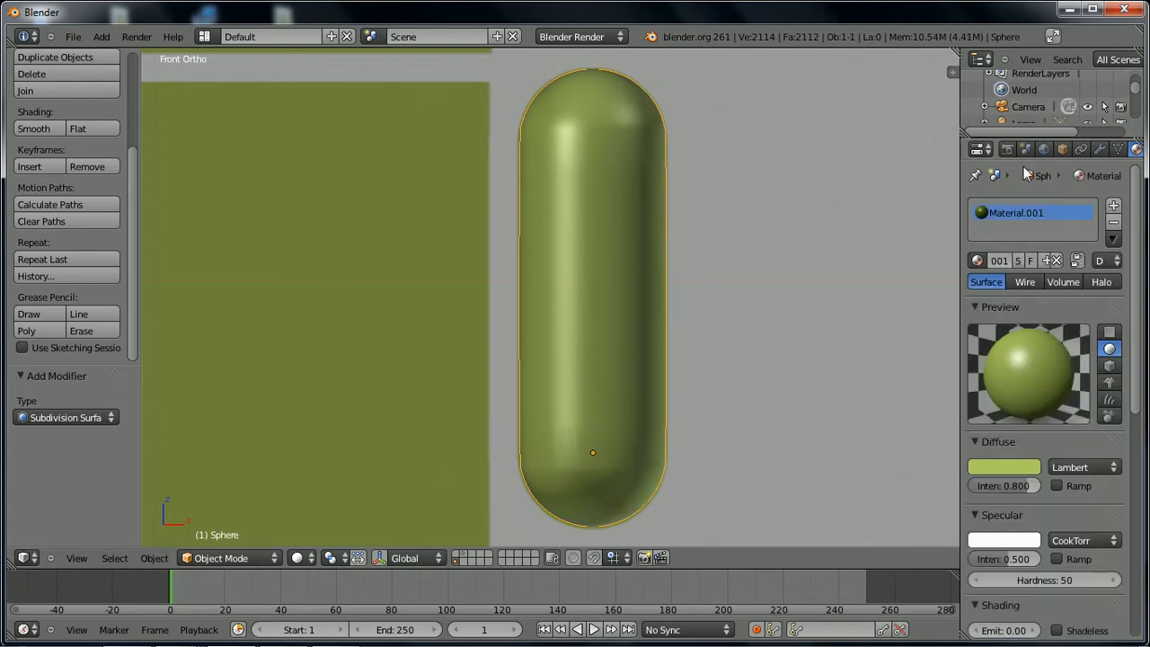
# - Rename the arm capsule object as arm_R
pyautogui.click(1062, 150)
pyautogui.click(1044, 205)
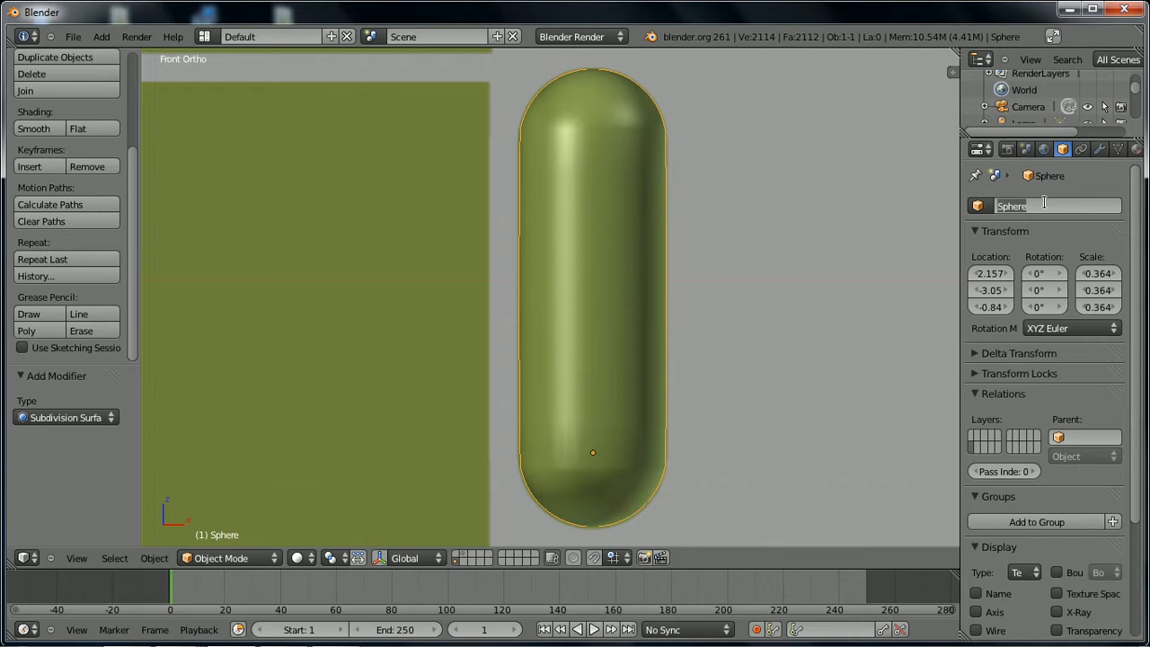
pyautogui.write('arm')
pyautogui.write('.')
pyautogui.write('R')
pyautogui.press('Return')
# - Snap the 3D cursor to the center of the scene
pyautogui.scroll(-1, 396, 506)
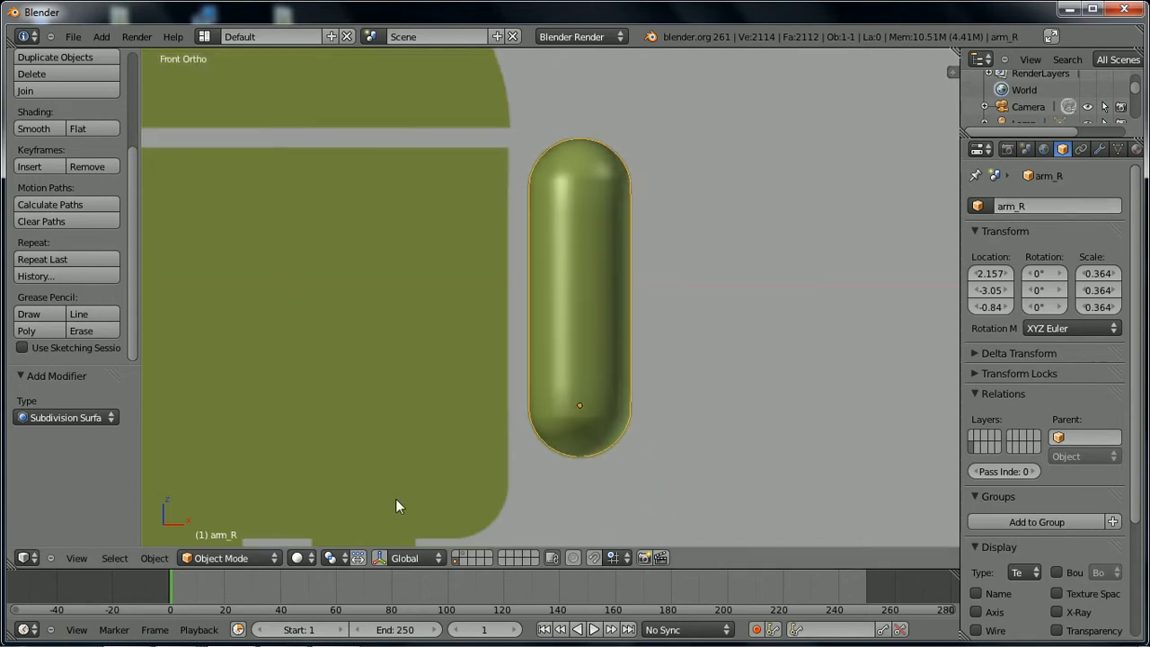
pyautogui.scroll(-4, 396, 500)
pyautogui.keyDown('shift'); pyautogui.moveTo(382, 382); pyautogui.dragTo(463, 336, button='middle'); pyautogui.keyUp('shift')
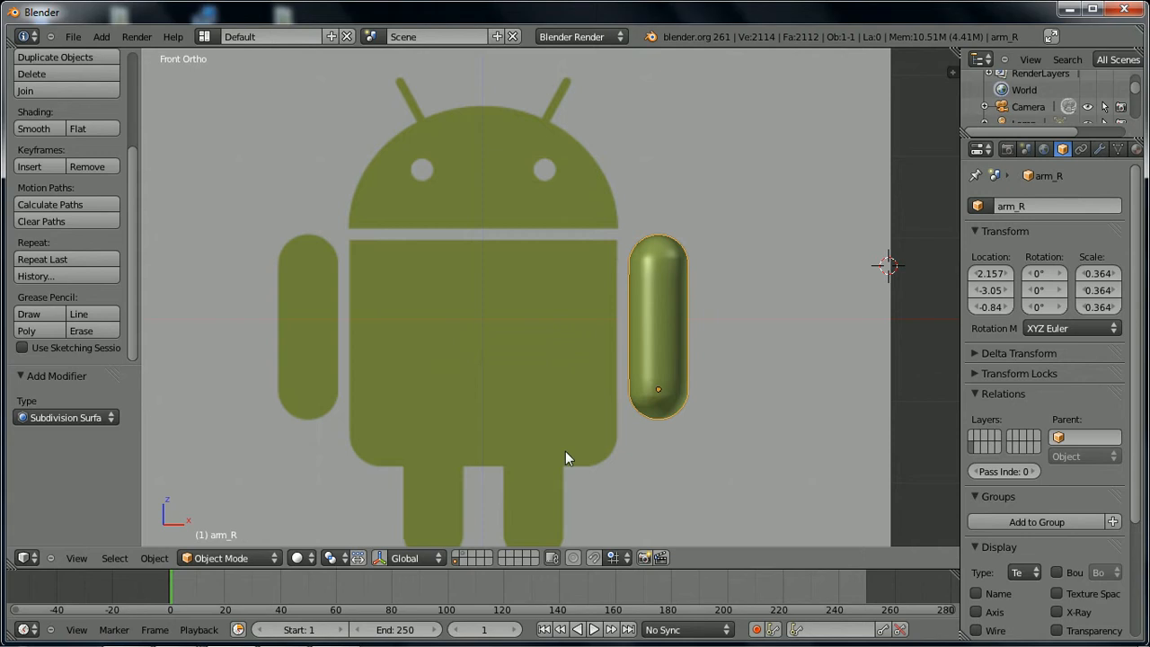
pyautogui.hotkey('shift', 's')
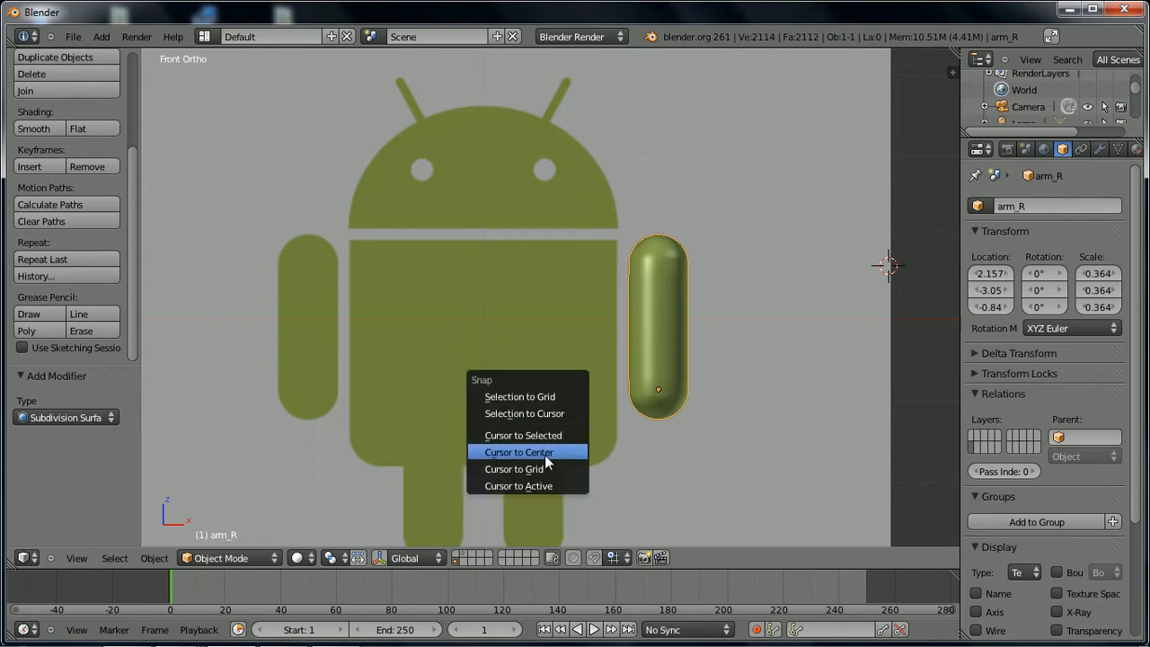
pyautogui.click(545, 454)
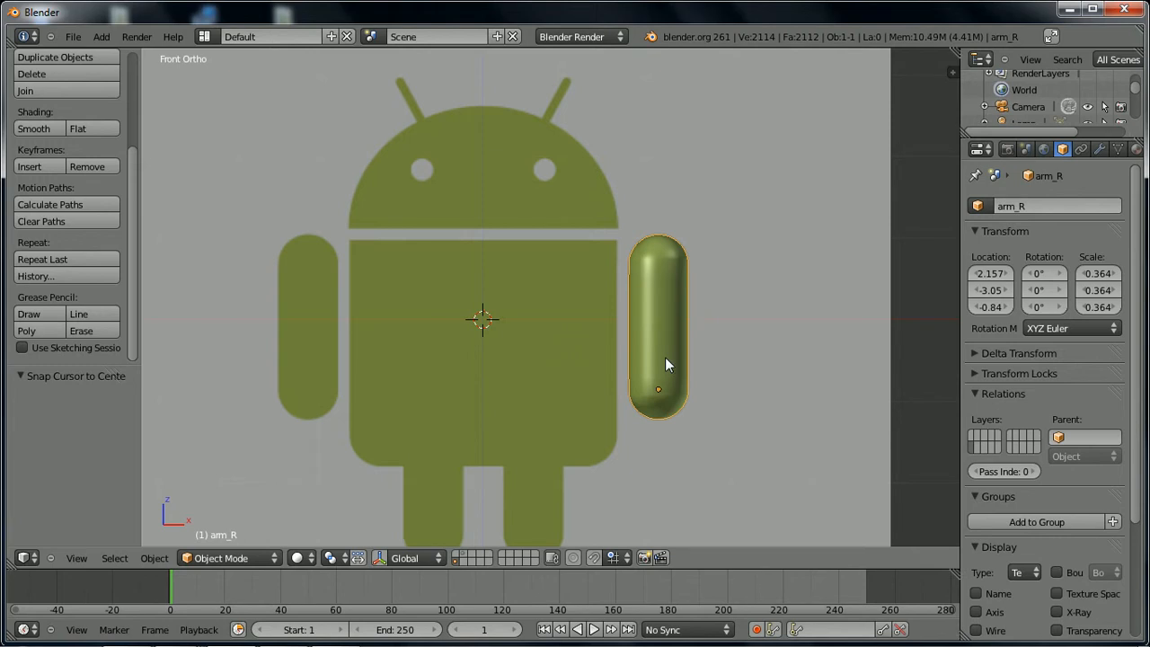
pyautogui.hotkey('shift', 'd')
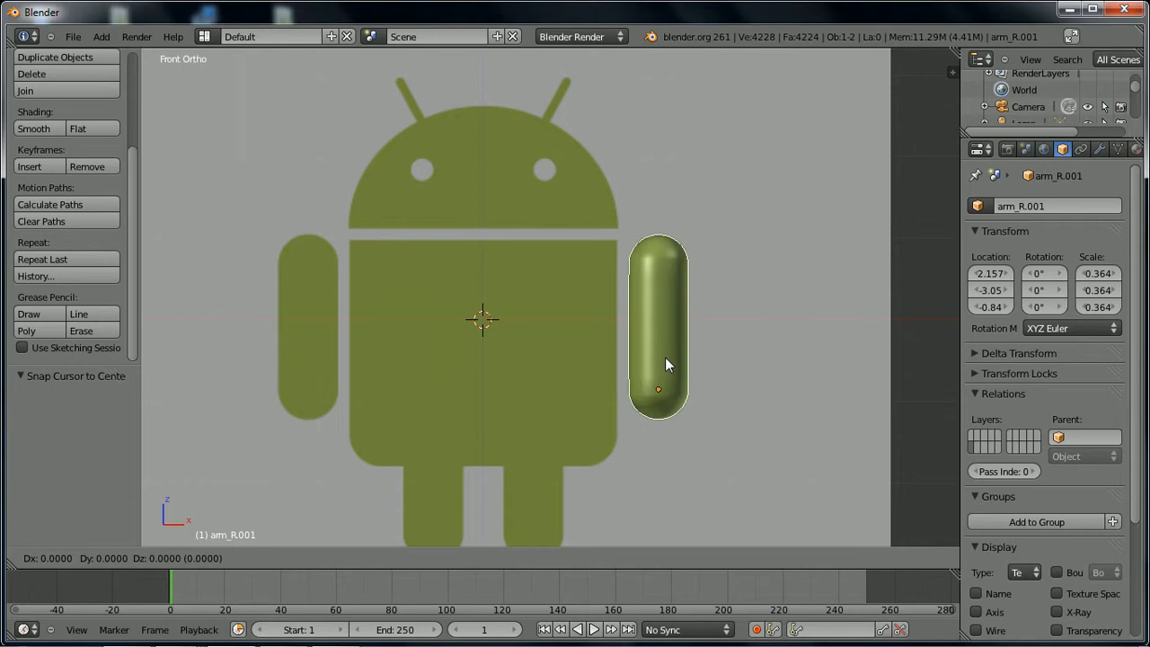
pyautogui.press('r')
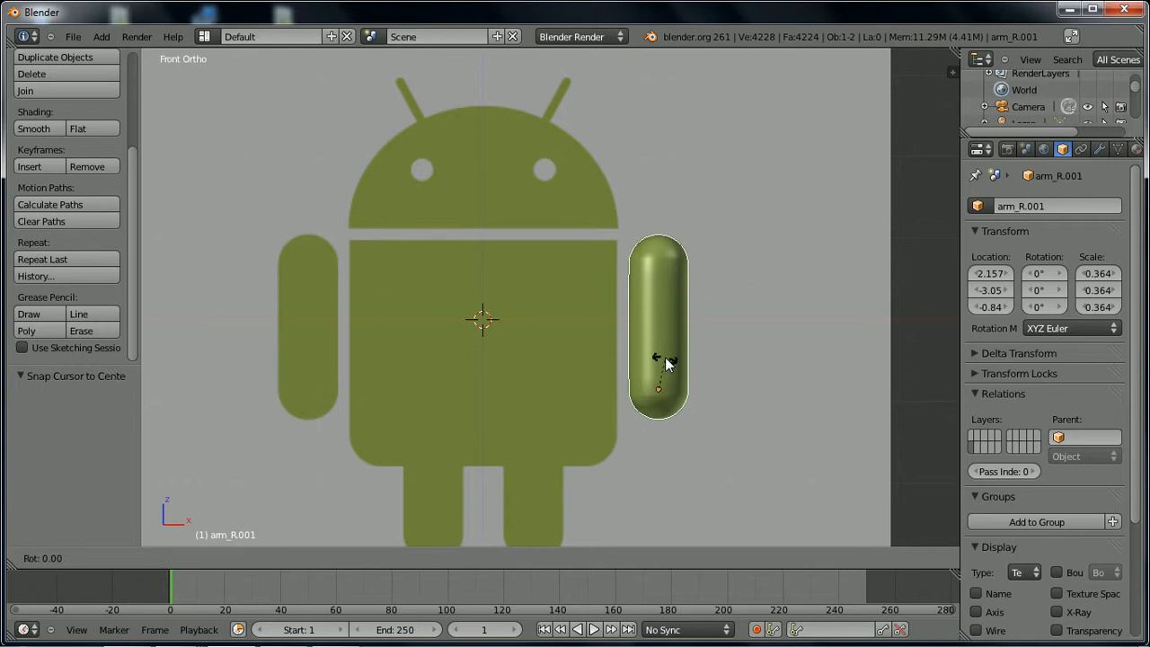
pyautogui.press('z')
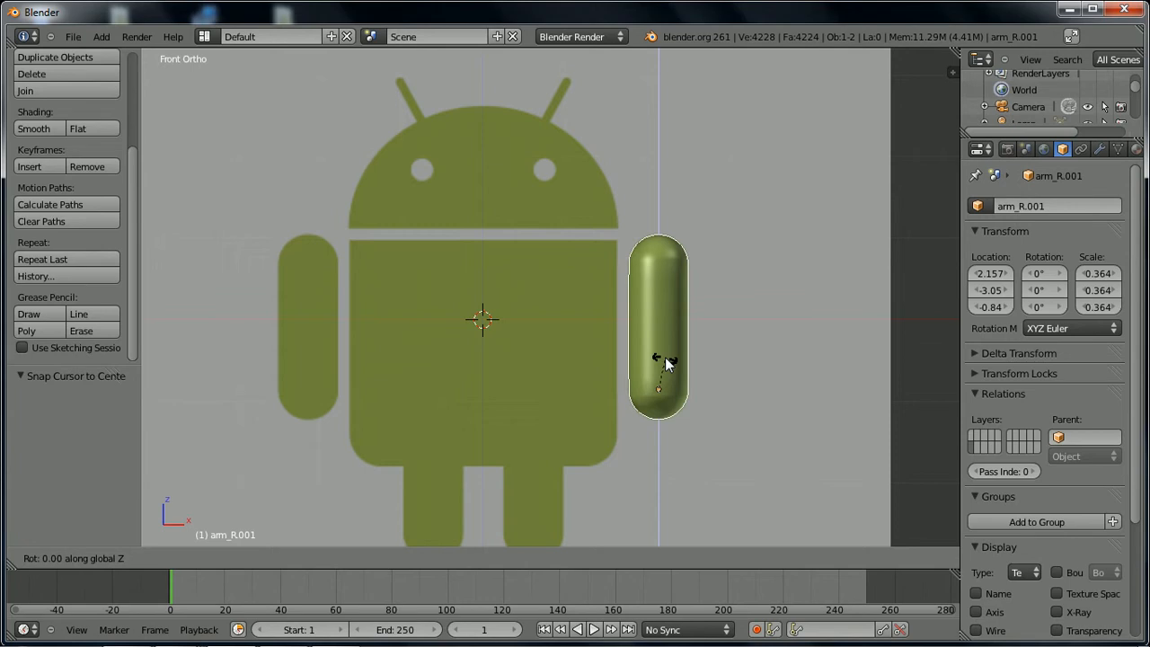
pyautogui.write('190')
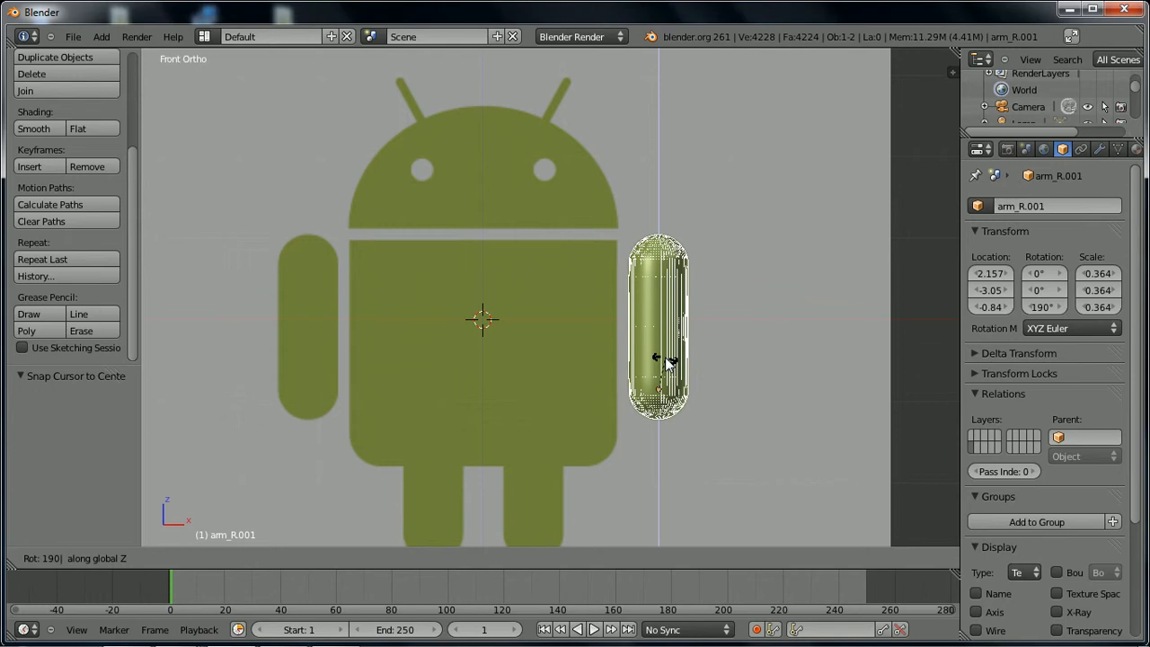
pyautogui.press('Escape')
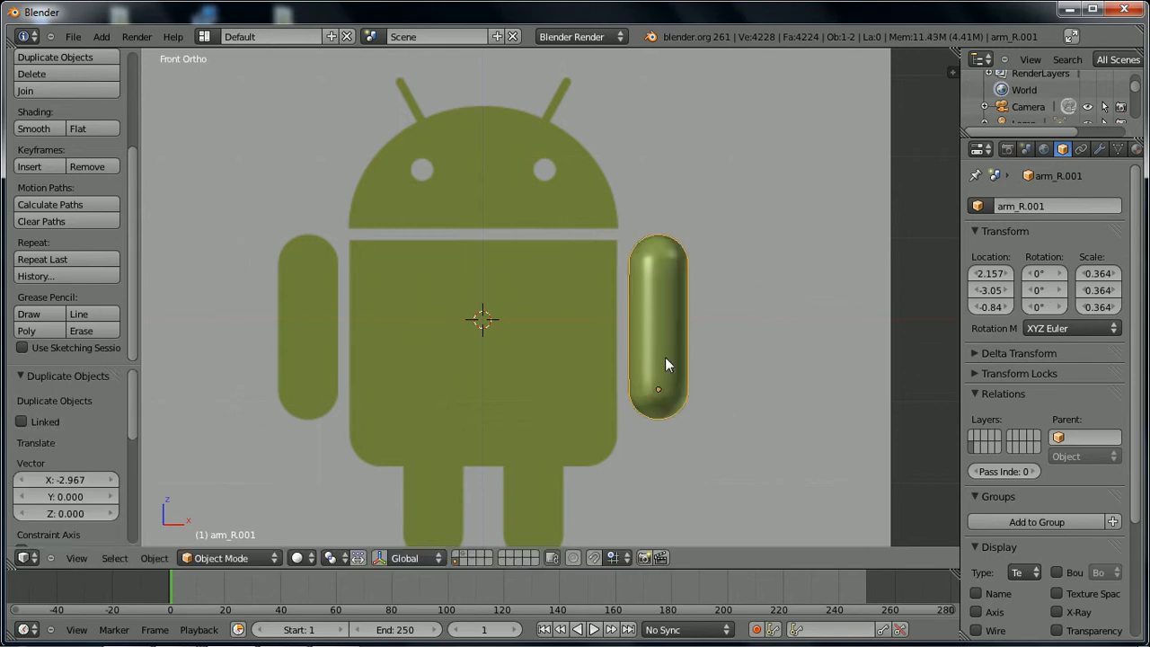
pyautogui.press('x')
pyautogui.click(722, 403)
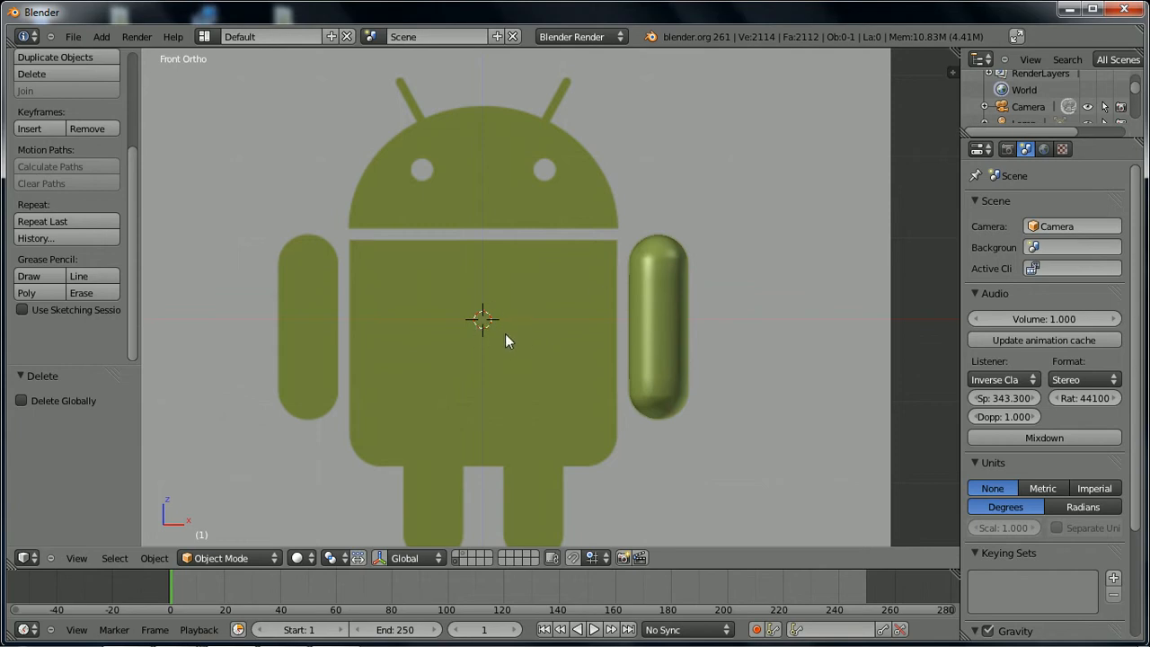
# - Duplicate arm_R and rotate the copy 190 degrees about the global Z axis around the 3D cursor
pyautogui.rightClick(666, 350)
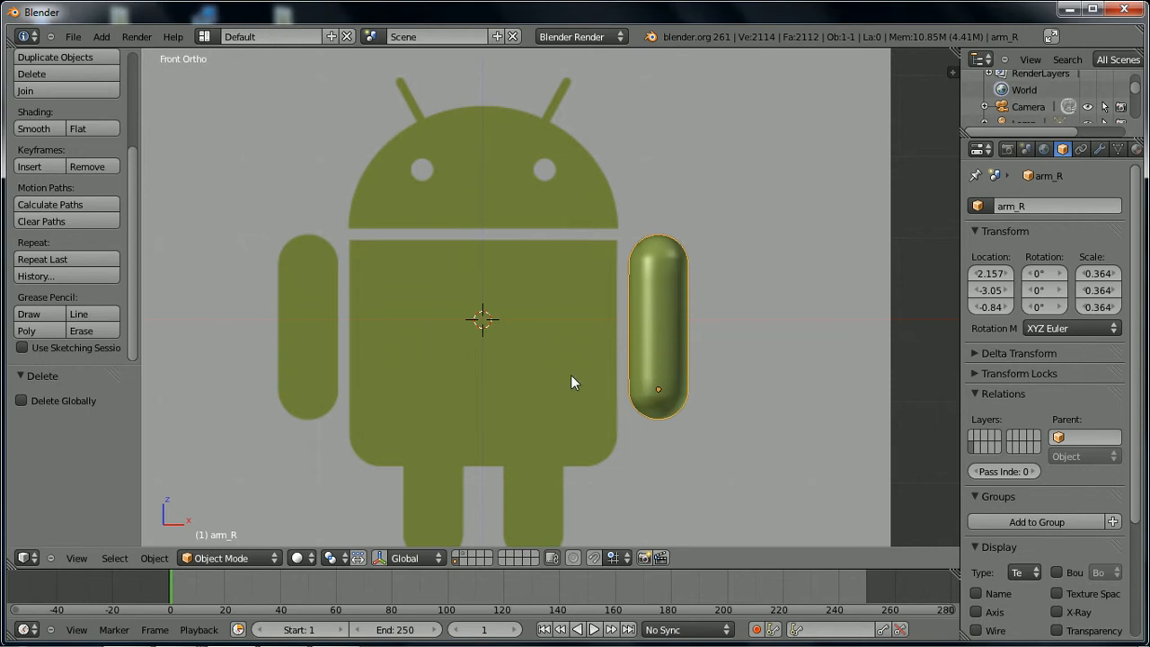
pyautogui.press('.')
pyautogui.hotkey('shift', 'd')
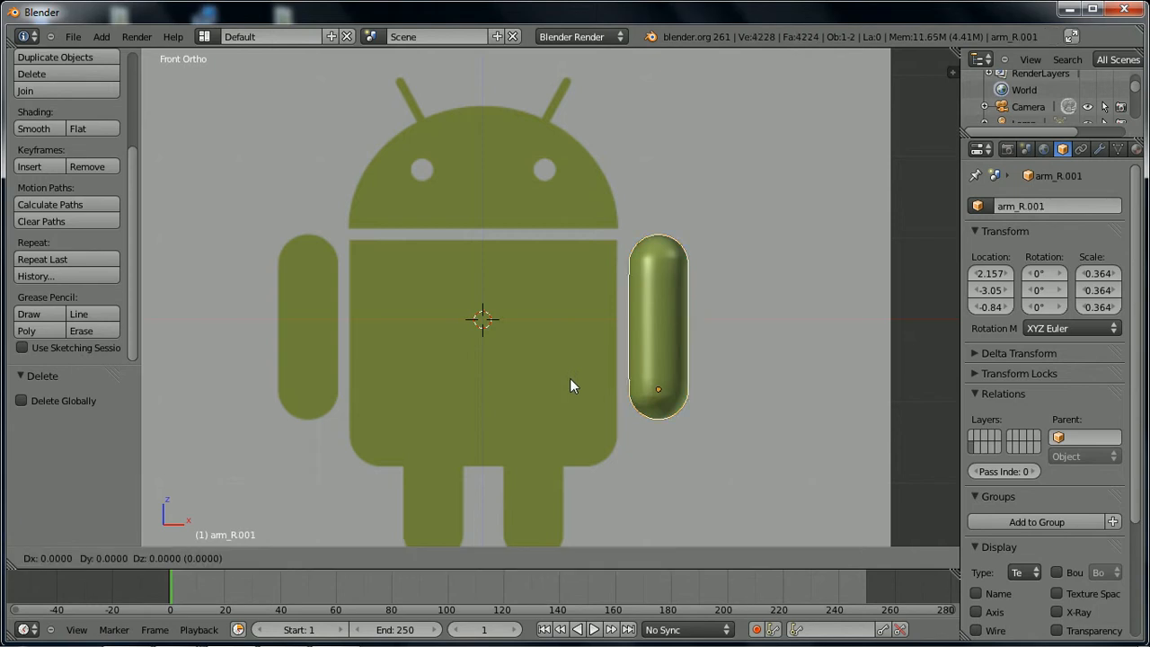
pyautogui.press('r')
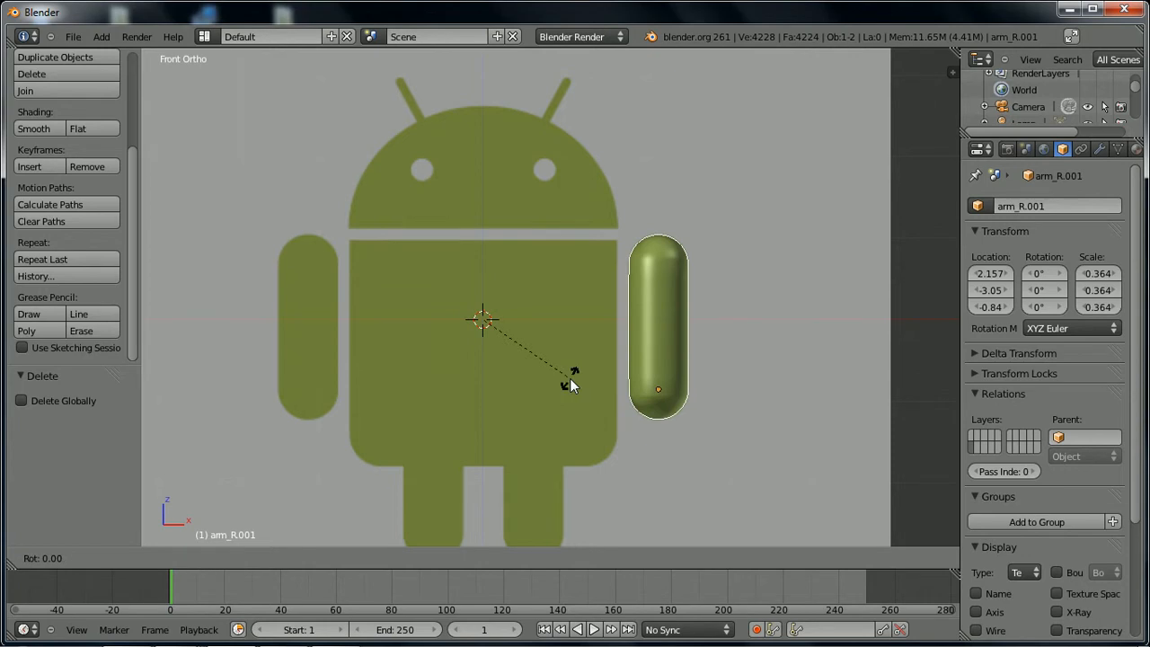
pyautogui.write('z')
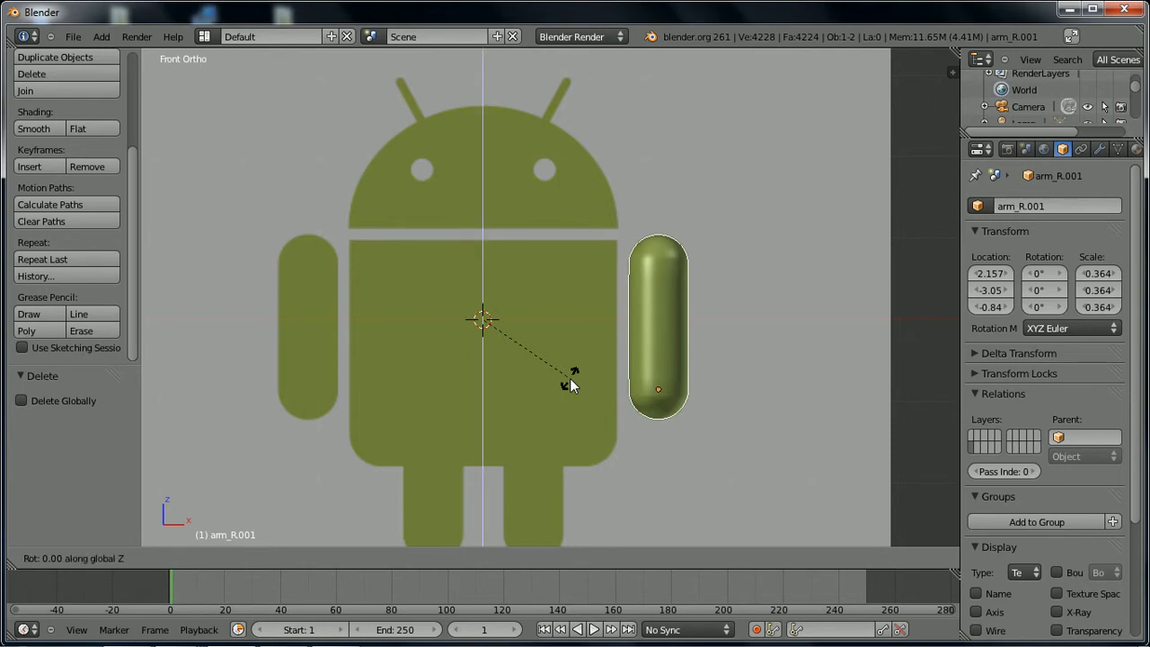
pyautogui.write('190')
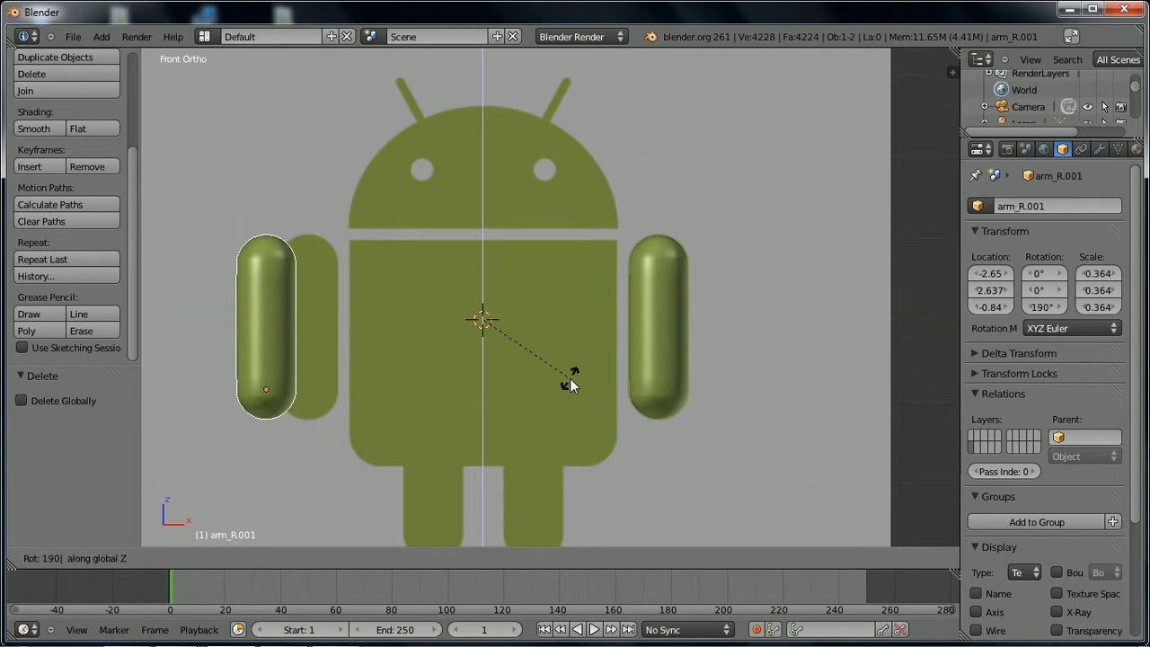
pyautogui.press('Return')
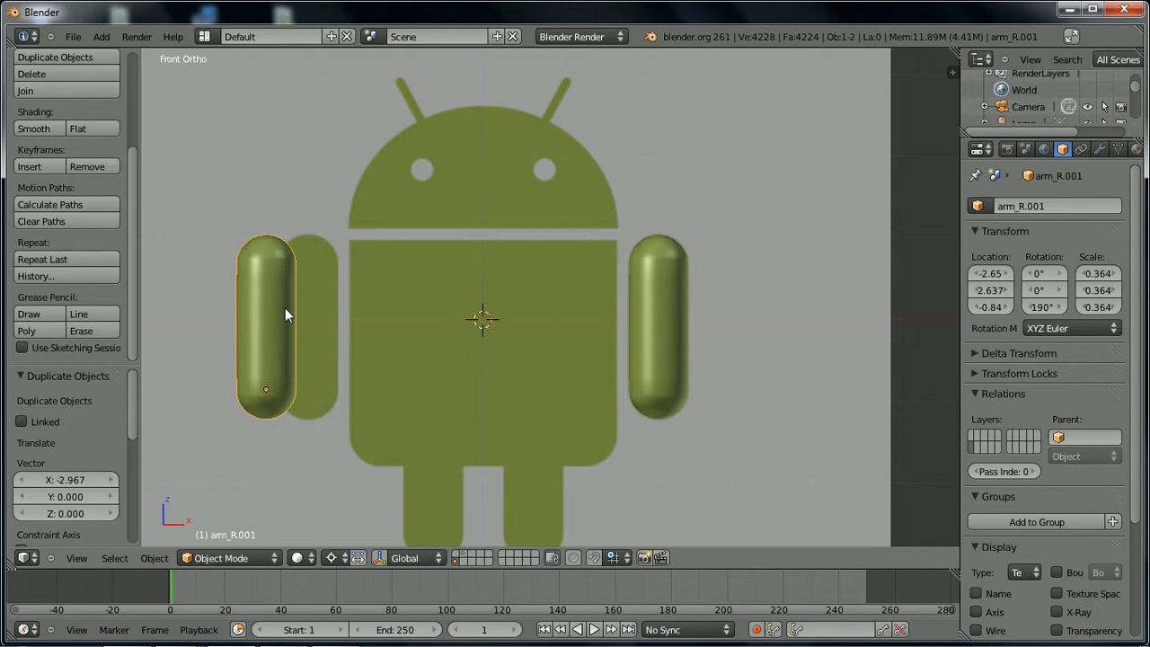
pyautogui.press(',')
pyautogui.press('r')
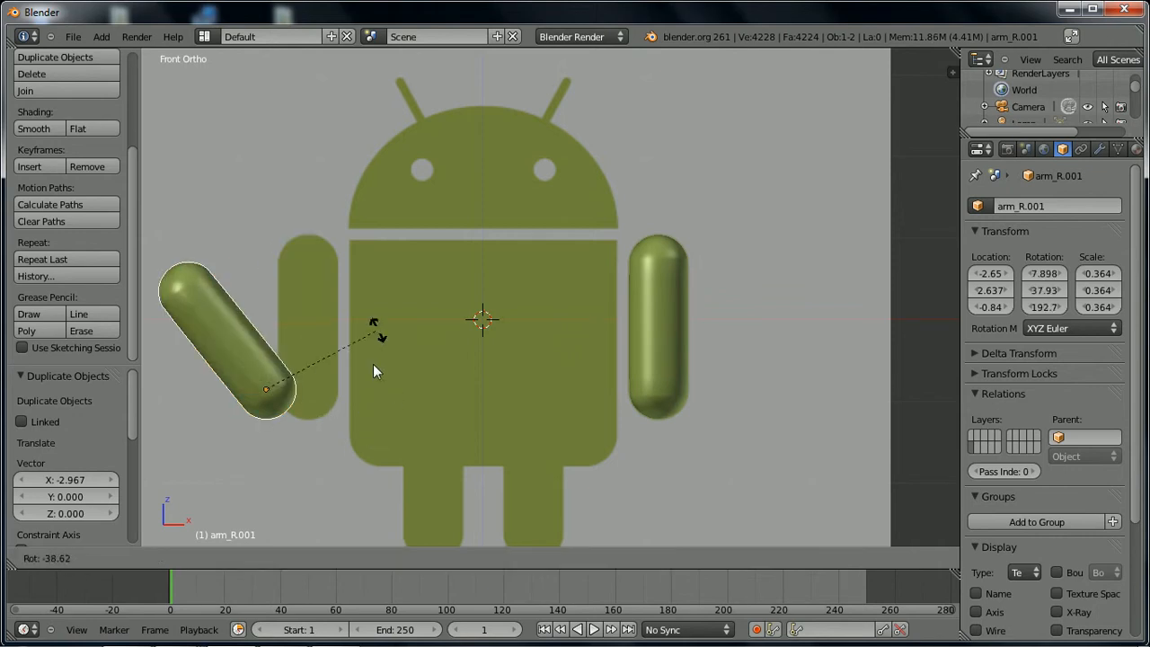
pyautogui.press('Escape')
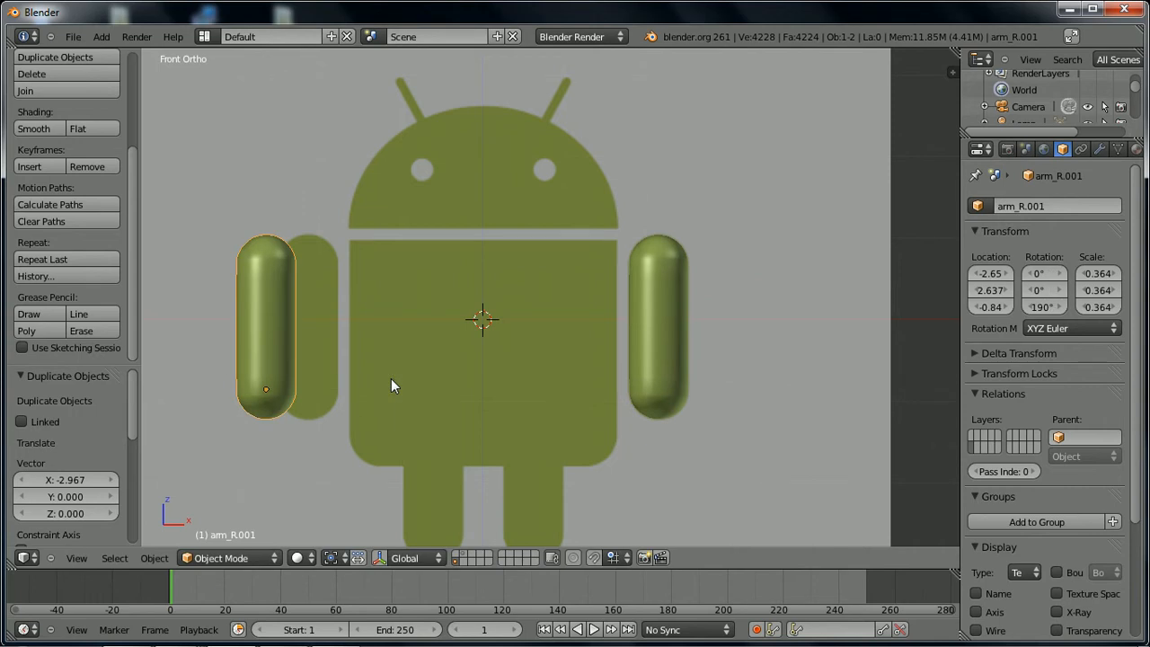
# - Move the duplicated arm about 0.506 along the X axis so it covers the opposite arm in the reference image
pyautogui.press('g')
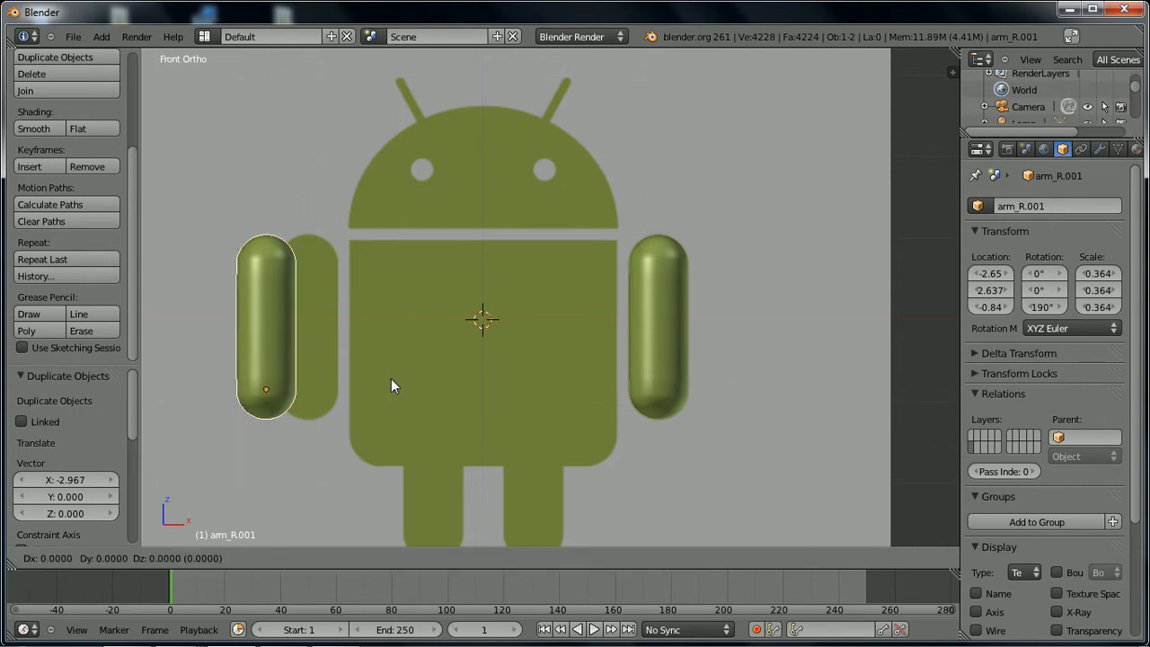
pyautogui.press('x')
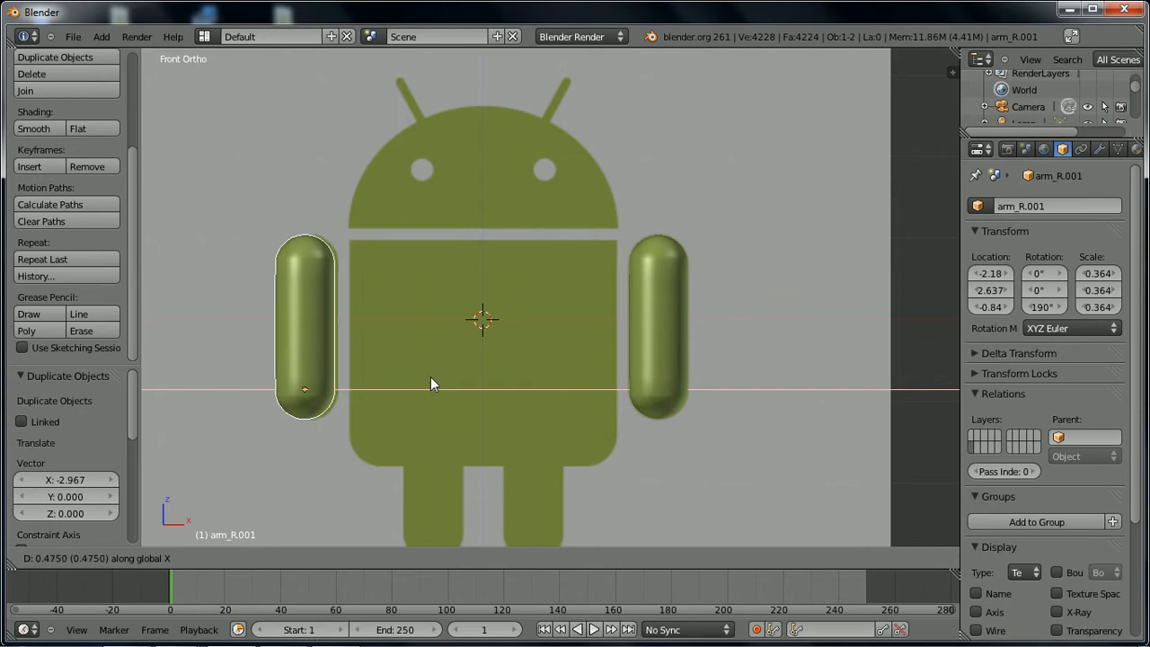
pyautogui.click(432, 378)
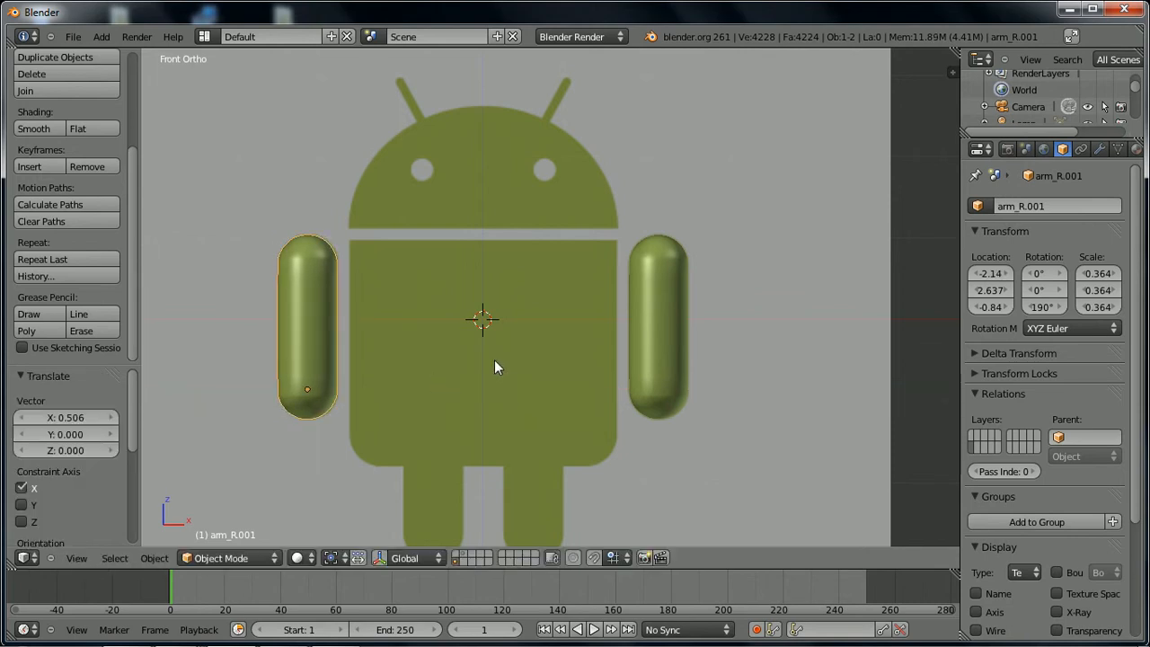
# - Rename the duplicated arm object as arm_L
pyautogui.click(1067, 205)
pyautogui.click(1068, 204)
pyautogui.press('BackSpace')
pyautogui.press('BackSpace')
pyautogui.press('BackSpace')
pyautogui.press('BackSpace')
pyautogui.press('BackSpace')
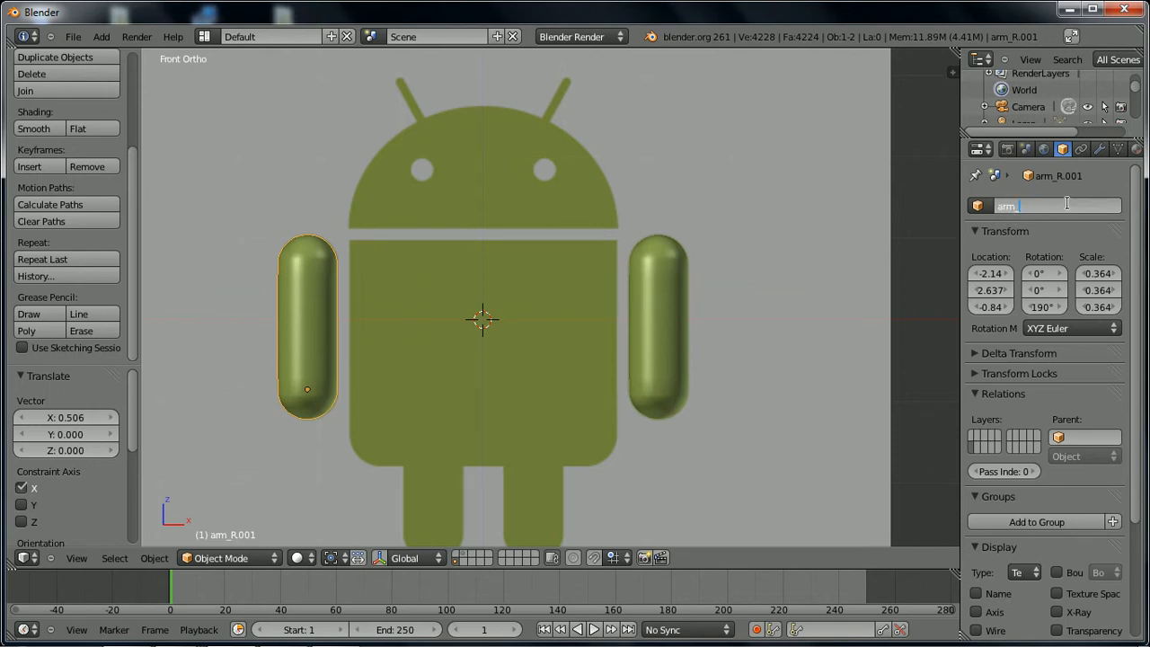
pyautogui.write('L')
pyautogui.press('Return')
# - Try a UV sphere scaled by about 1.429 over the reference image's head, and delete it
pyautogui.moveTo(601, 377); pyautogui.dragTo(545, 334, button='middle')
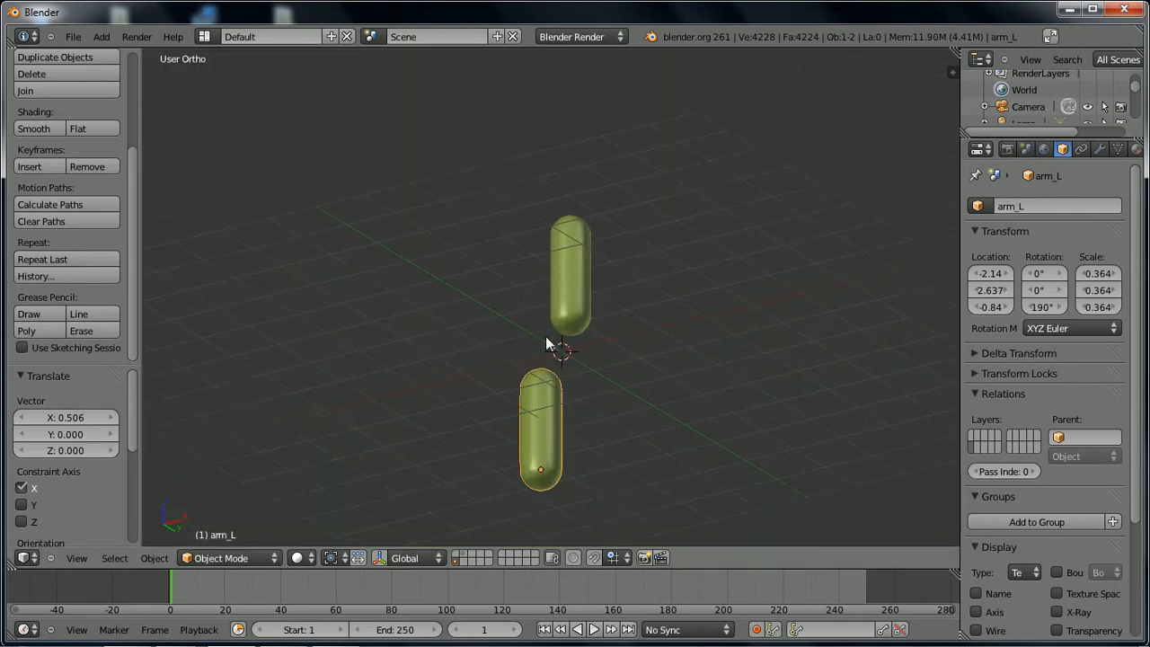
pyautogui.press('KP_1')
pyautogui.scroll(2, 546, 336)
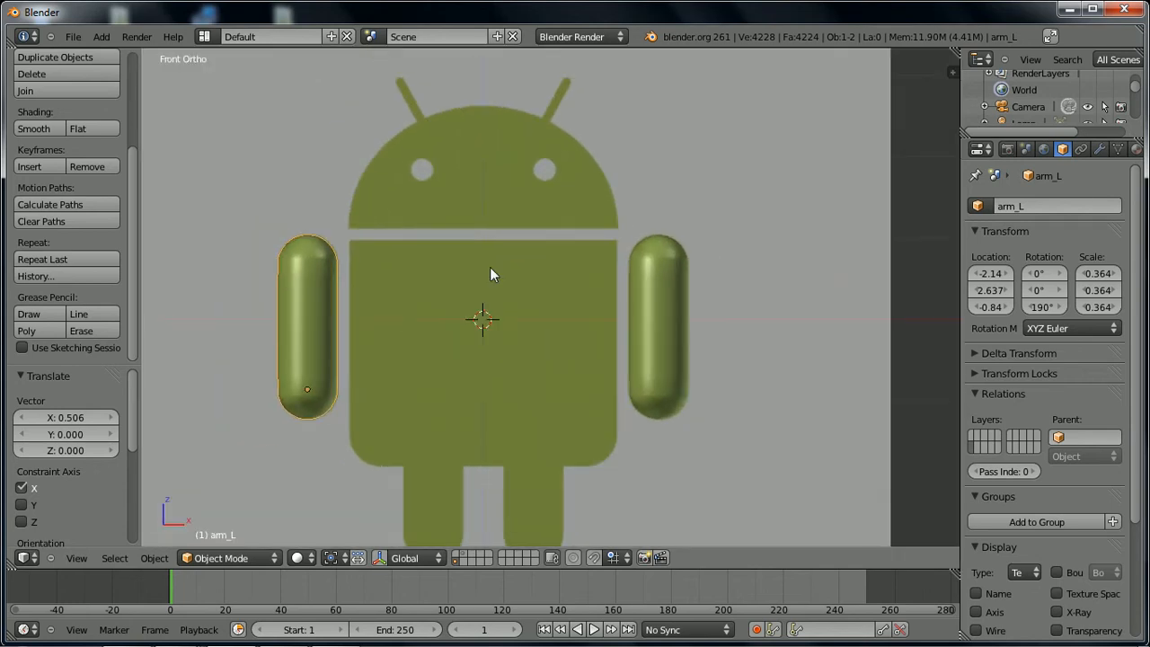
pyautogui.click(482, 178)
pyautogui.hotkey('shift', 'a')
pyautogui.moveTo(502, 296)
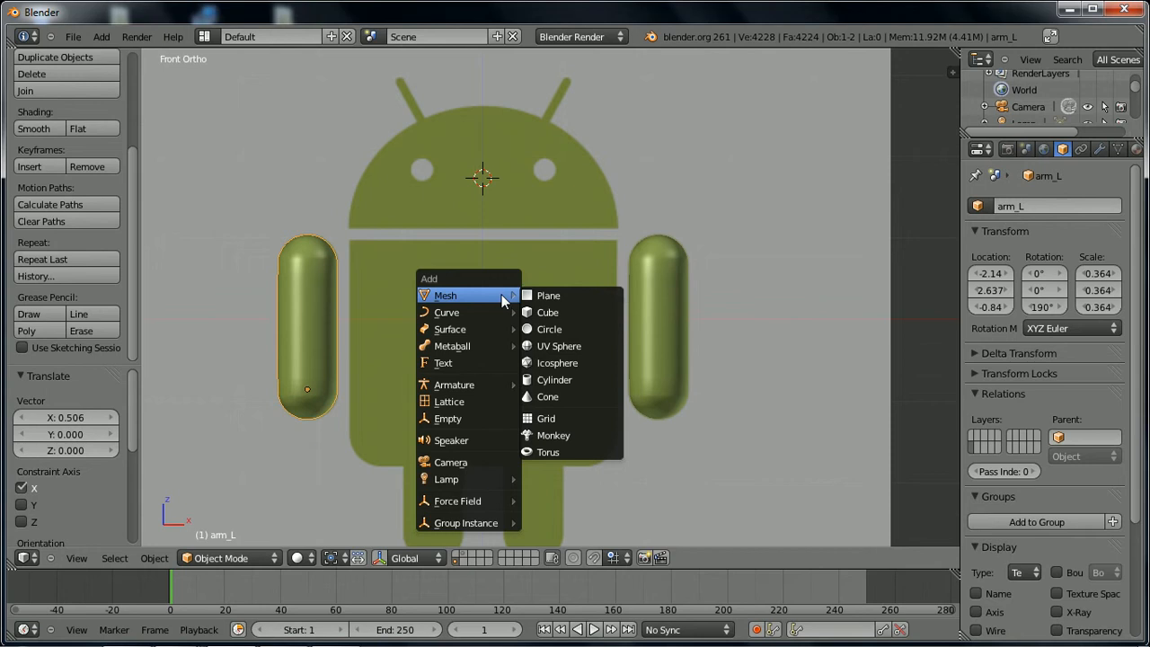
pyautogui.click(551, 345)
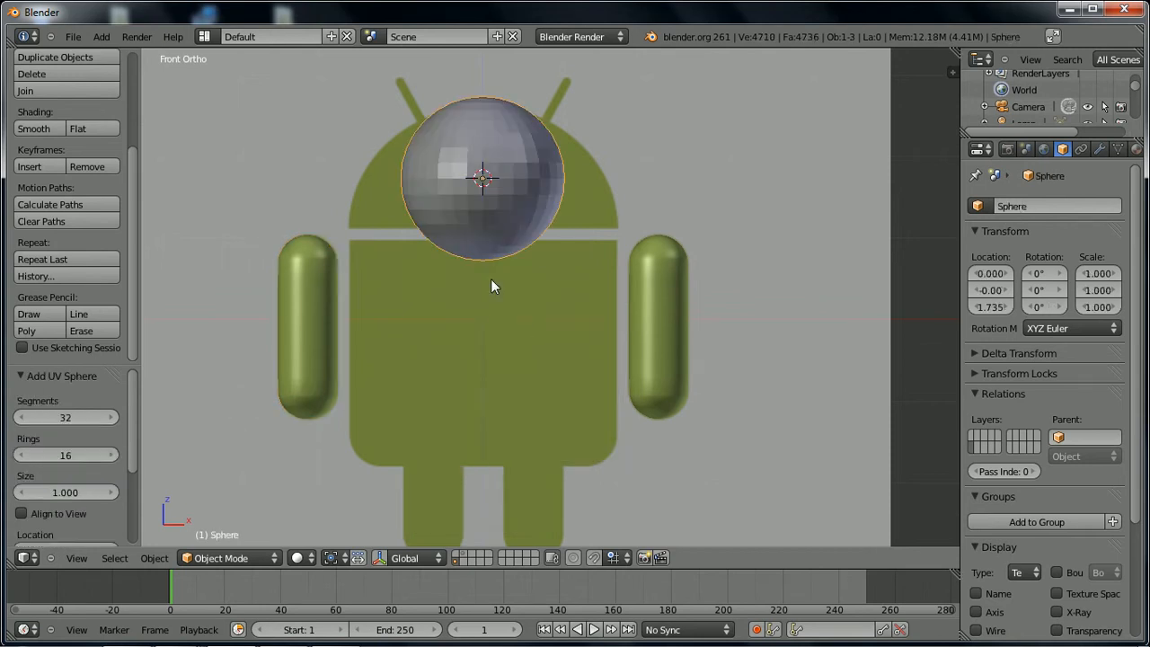
pyautogui.press('s')
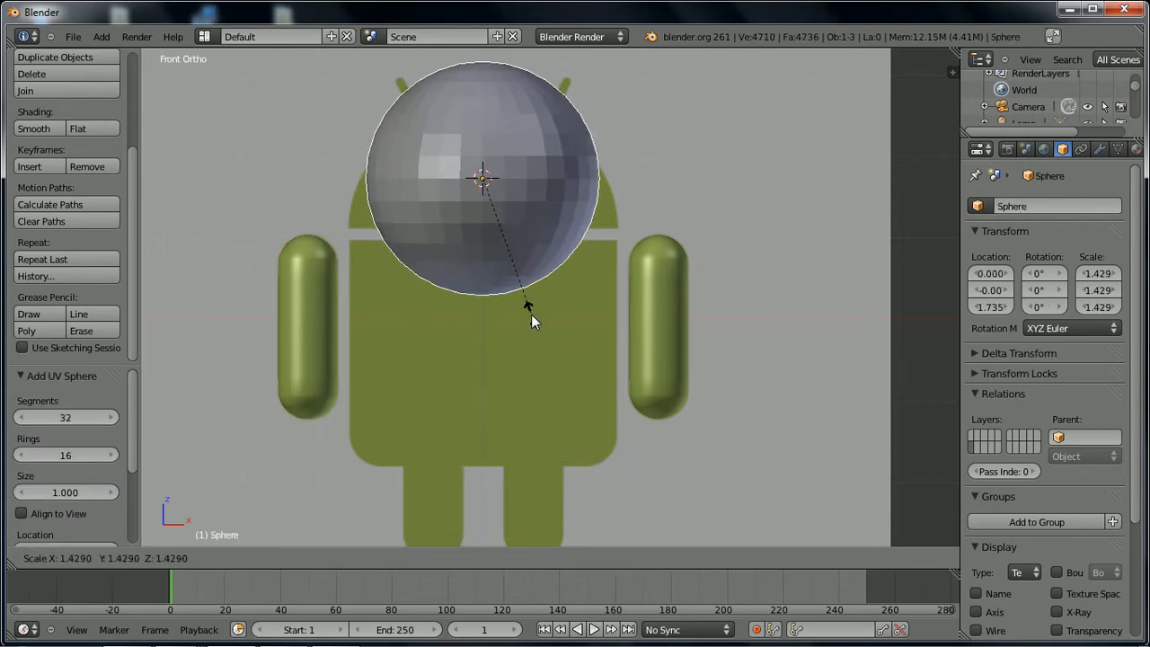
pyautogui.click(531, 314)
pyautogui.press('z')
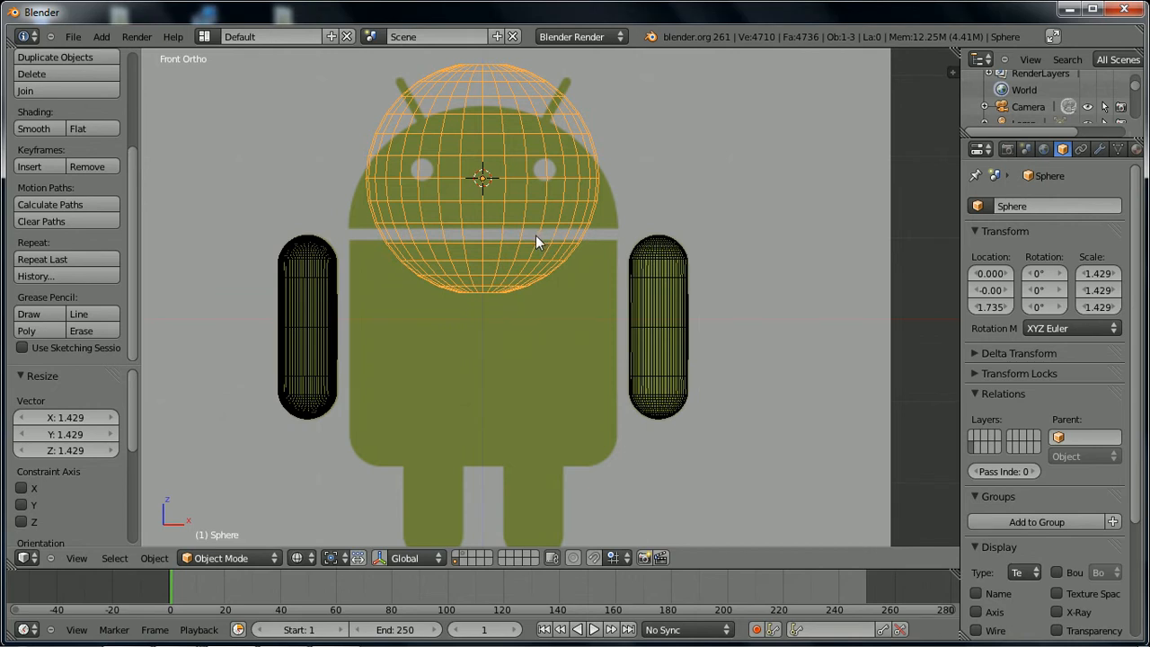
pyautogui.press('g')
pyautogui.rightClick(531, 260)
pyautogui.press('x')
pyautogui.click(533, 262)
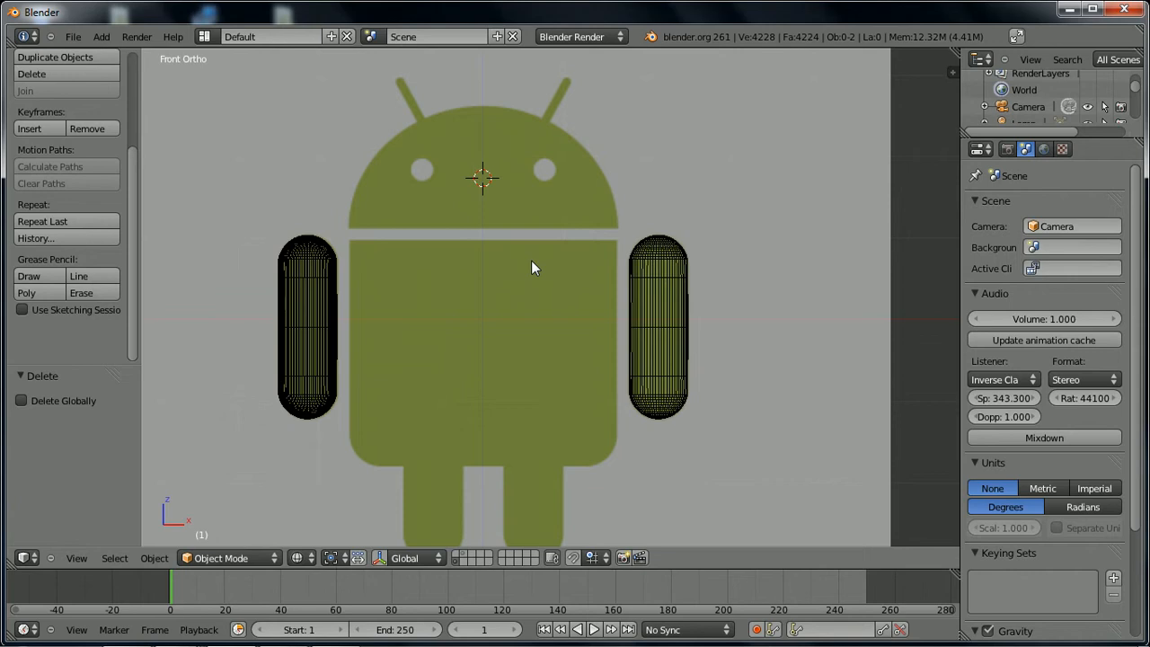
pyautogui.press('z')
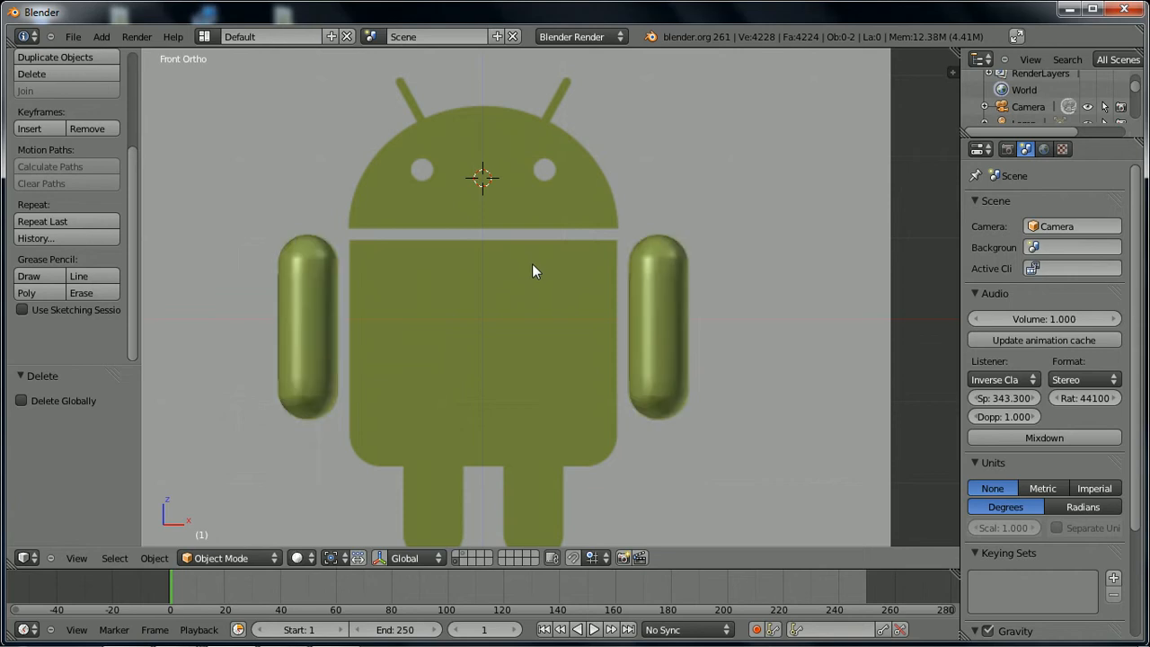
# - Show the second layer together with the arms' layer and place the 3D cursor outside the reference image
pyautogui.keyDown('shift'); pyautogui.click(462, 555); pyautogui.keyUp('shift')
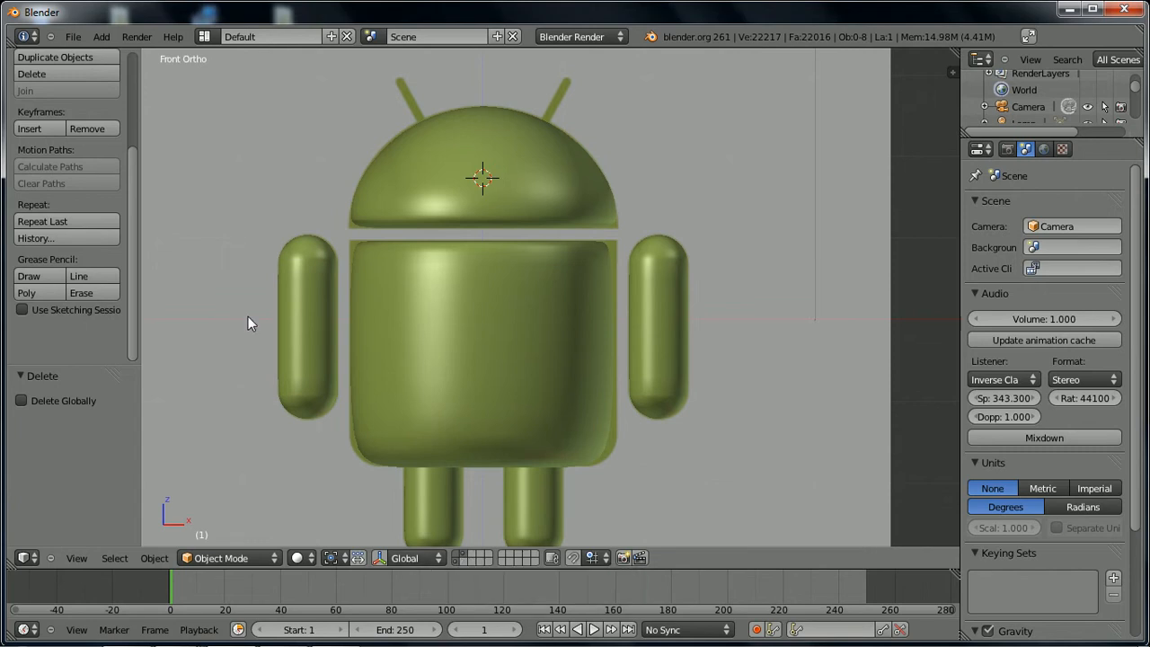
pyautogui.scroll(-2, 247, 316)
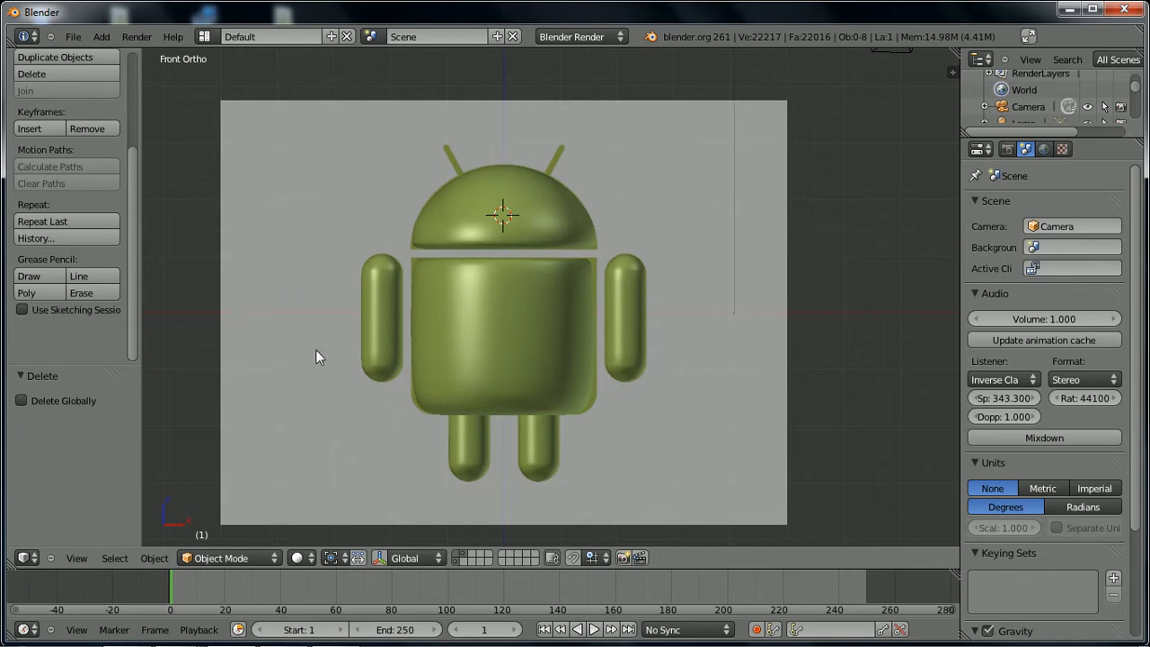
pyautogui.click(201, 139)
# - Try rotating all robot parts together in camera view, freely and about the global Y axis, and undo the rotation
pyautogui.press('KP_0')
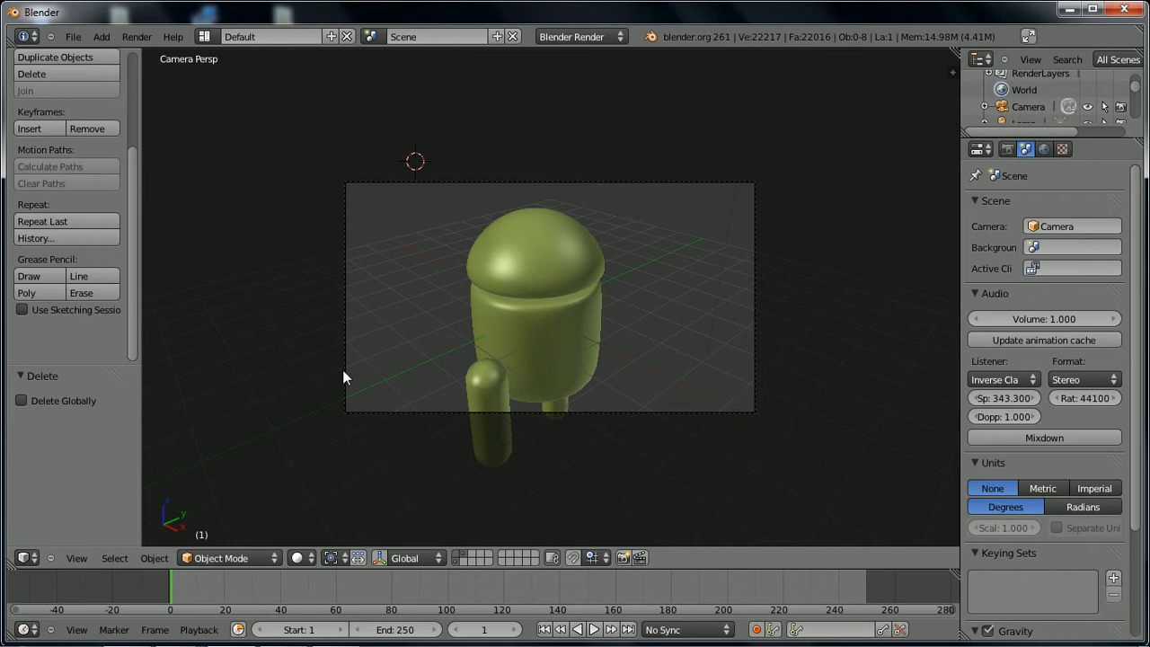
pyautogui.press('b')
pyautogui.moveTo(437, 176); pyautogui.dragTo(618, 429)
pyautogui.keyDown('shift'); pyautogui.rightClick(591, 411); pyautogui.keyUp('shift')
pyautogui.keyDown('shift'); pyautogui.rightClick(592, 411); pyautogui.keyUp('shift')
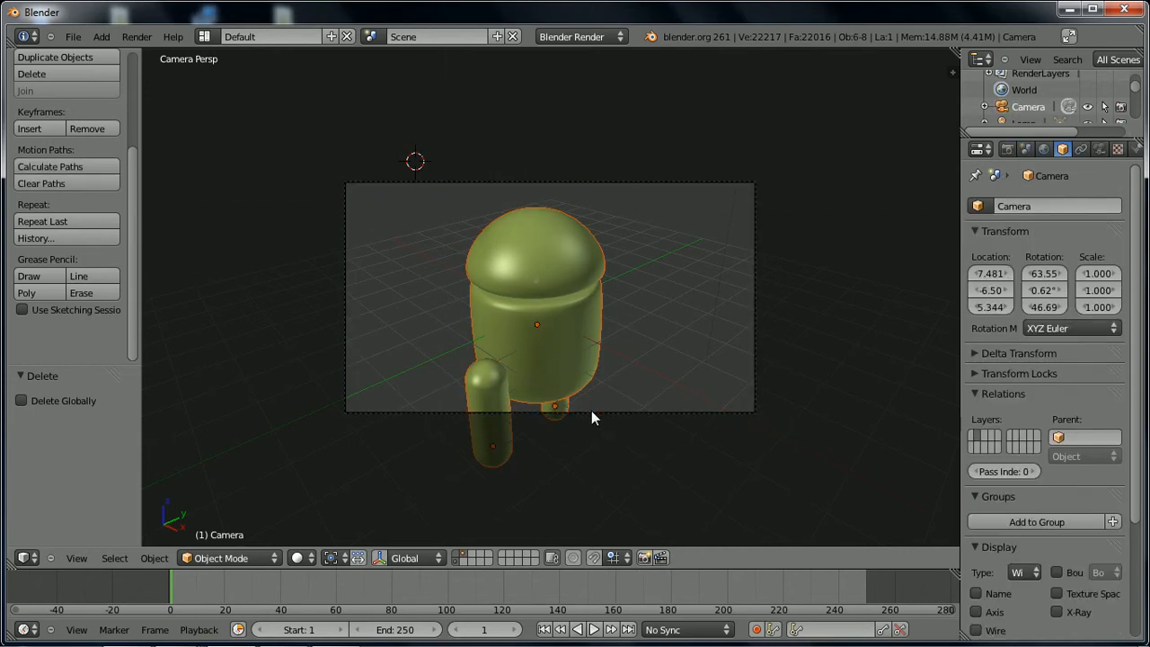
pyautogui.press('r')
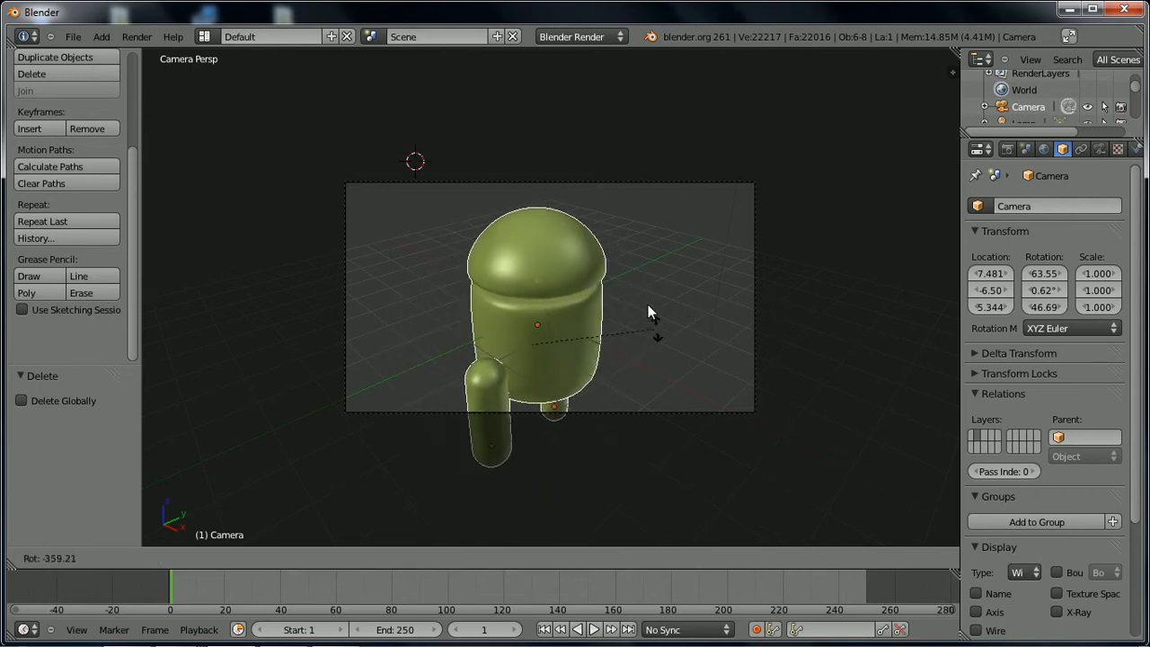
pyautogui.click(660, 308)
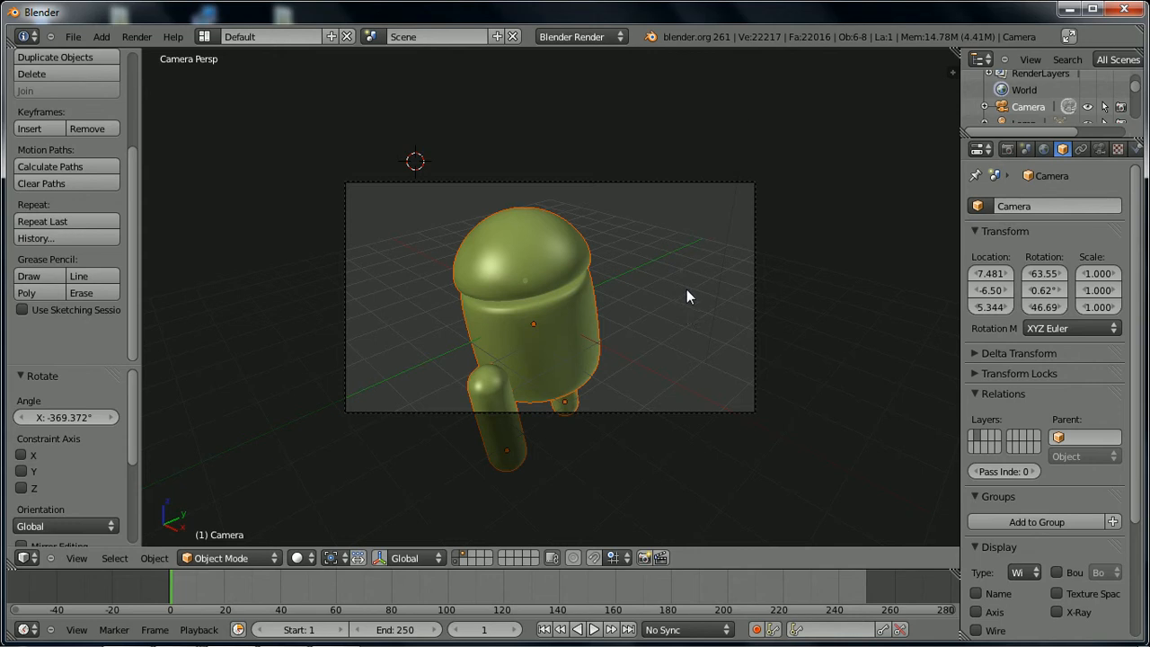
pyautogui.press('r')
pyautogui.press('y')
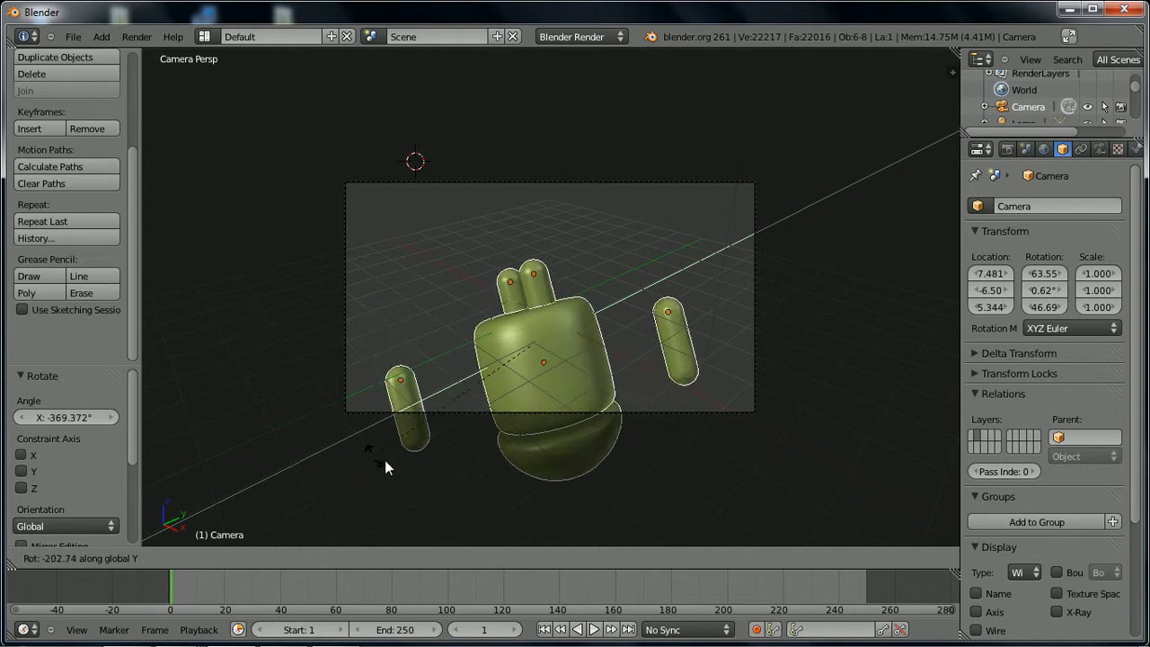
pyautogui.click(437, 442)
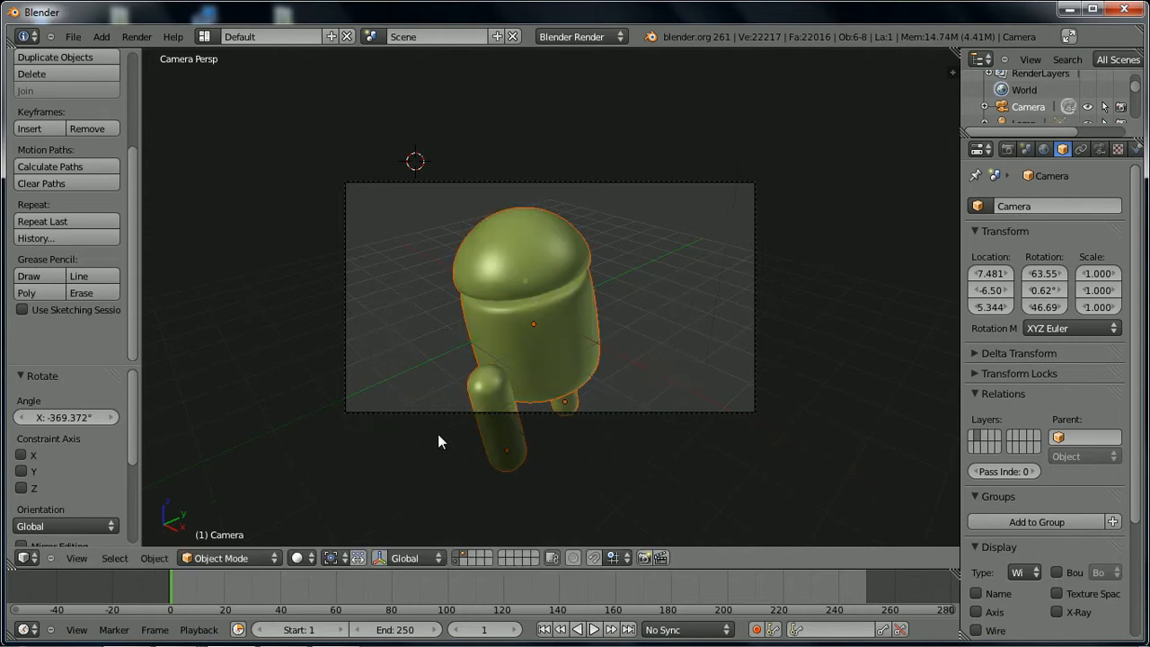
pyautogui.hotkey('ctrl', 'z')
pyautogui.hotkey('ctrl', 'z')
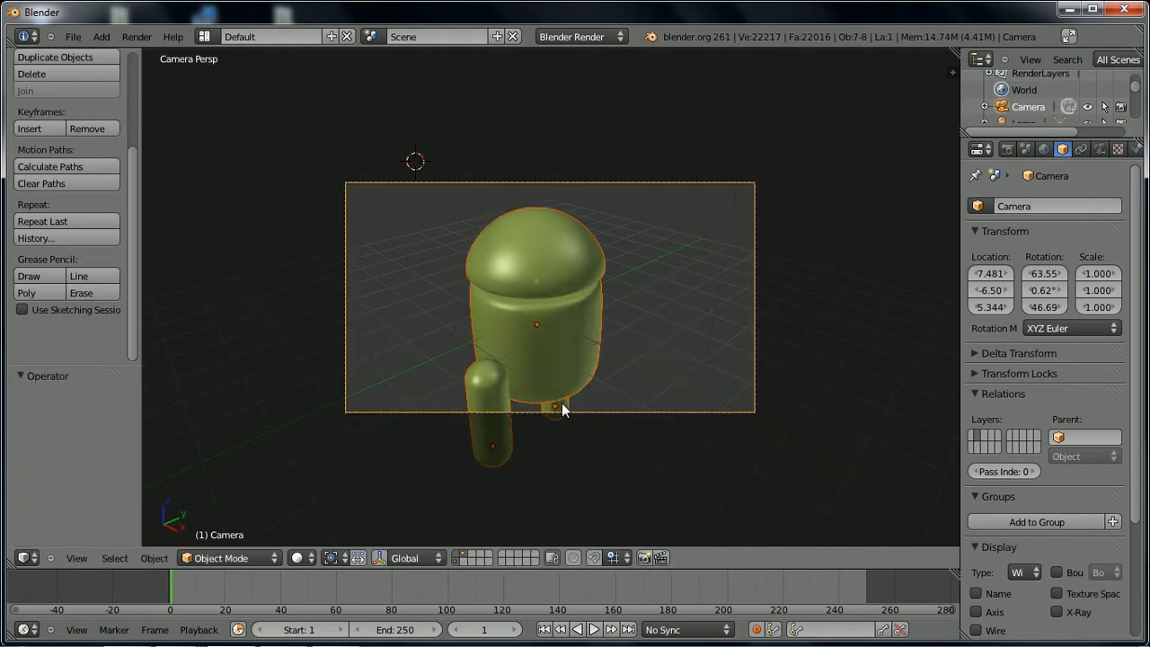
pyautogui.press('KP_7')
pyautogui.keyDown('shift'); pyautogui.moveTo(528, 343); pyautogui.dragTo(556, 425, button='middle'); pyautogui.keyUp('shift')
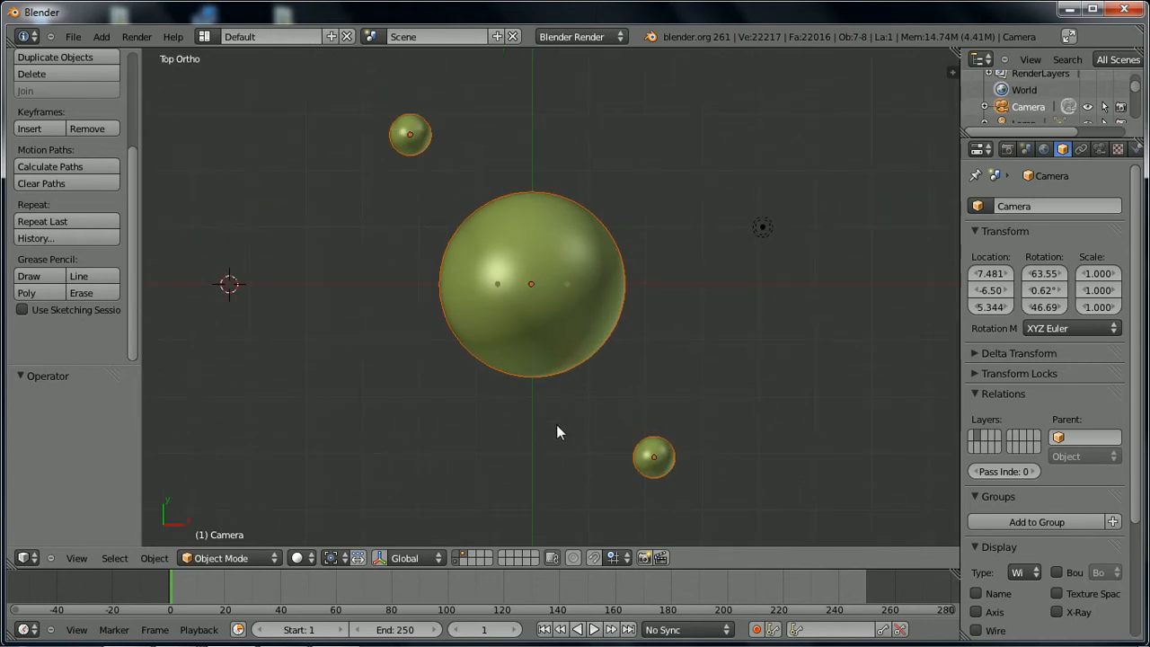
pyautogui.press('KP_1')
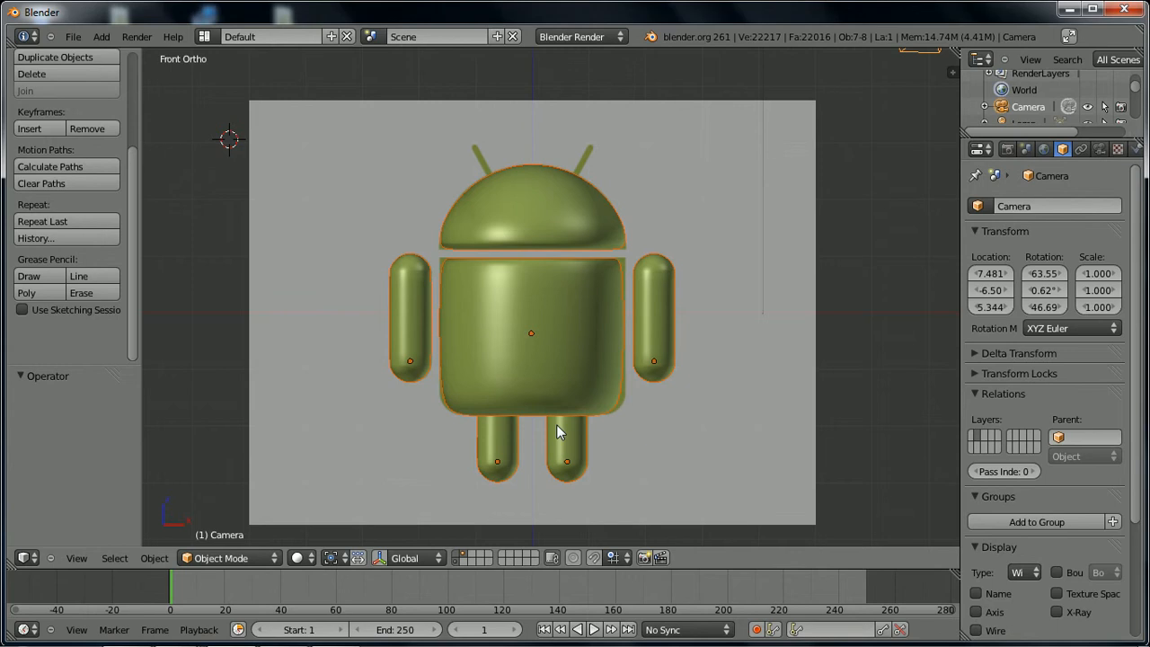
pyautogui.press('KP_7')
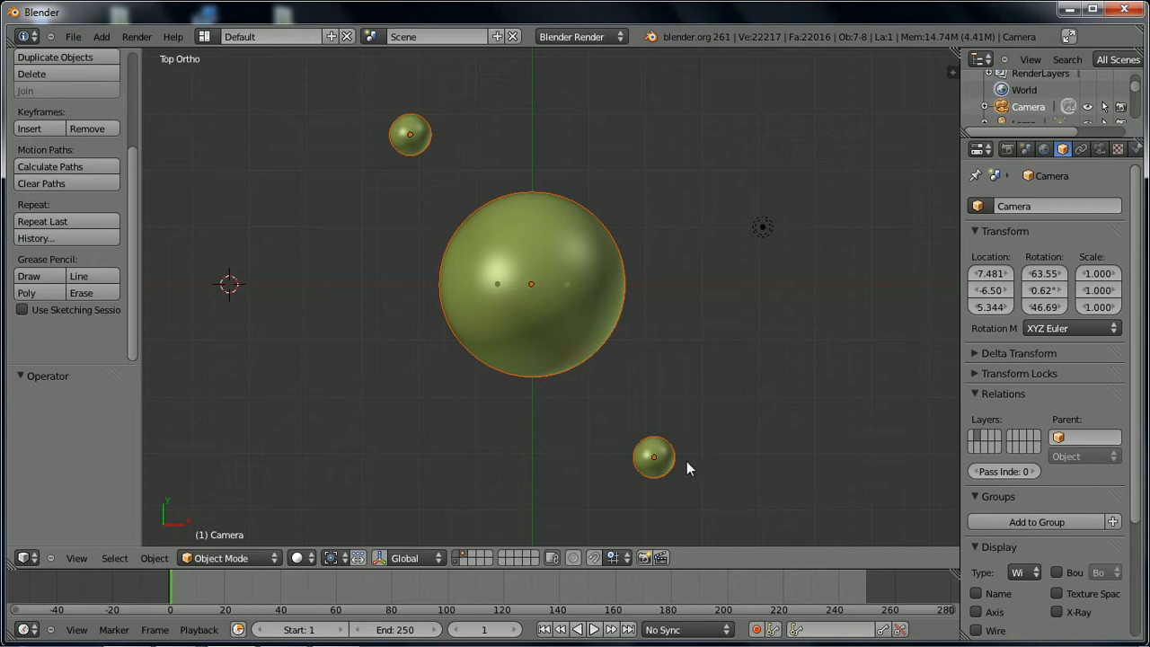
pyautogui.press('r')
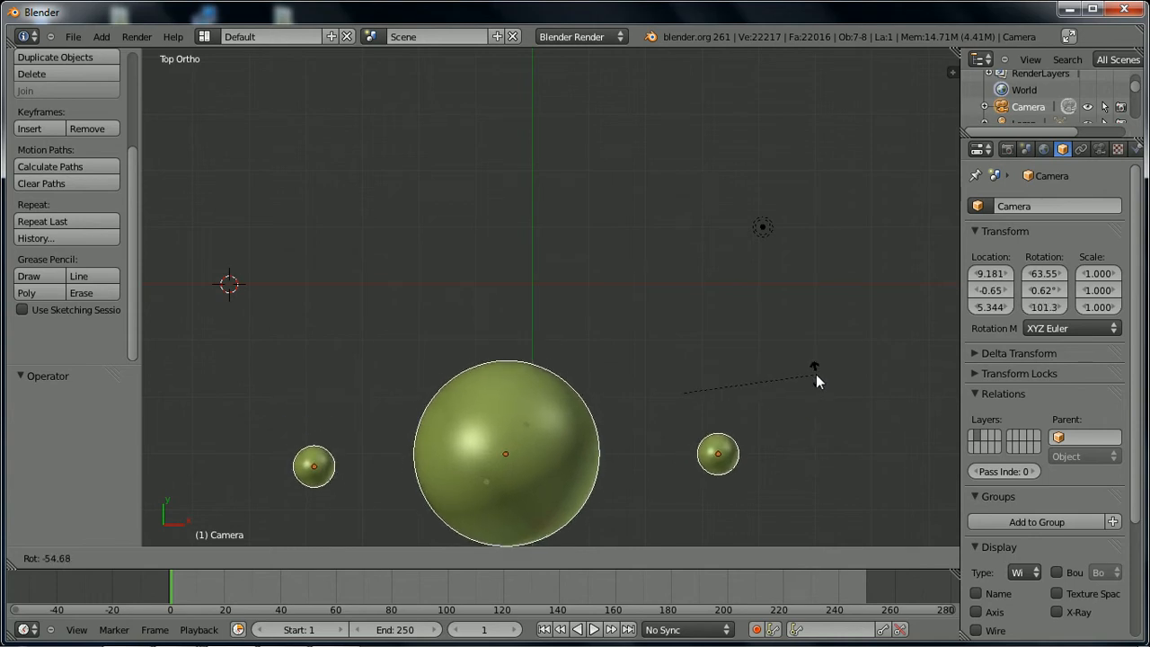
pyautogui.press('Escape')
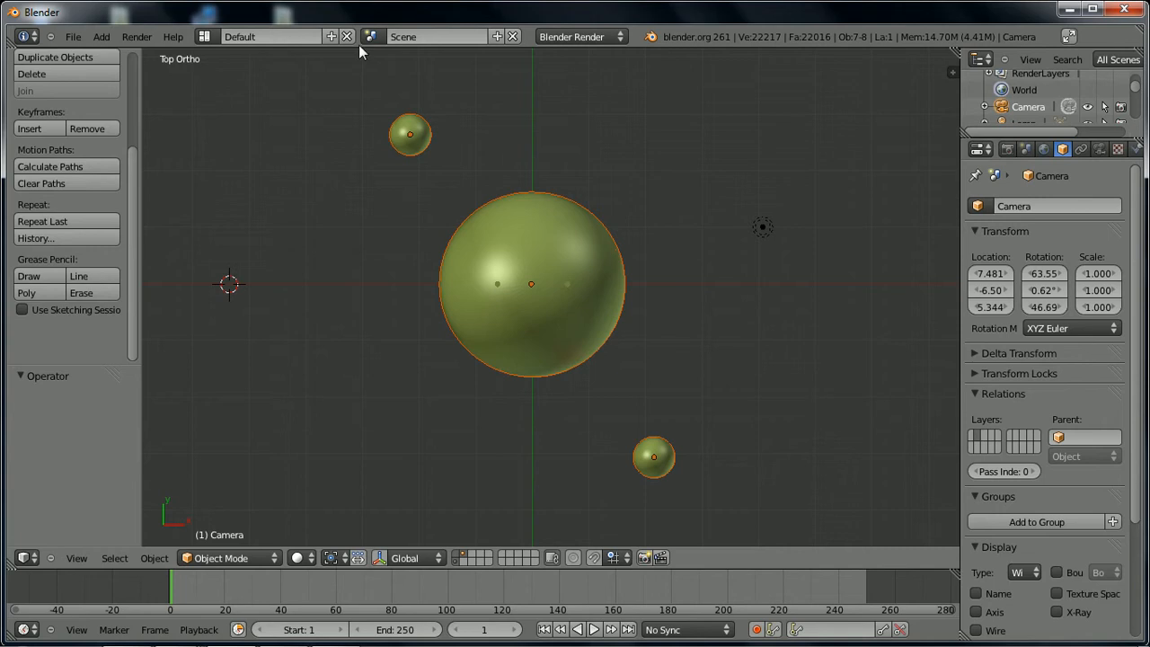
# - In top view, move arm_L about -0.461 X, -2.617 Y and arm_R about 0.476 X, 3.048 Y, level with the body's centre
pyautogui.rightClick(404, 136)
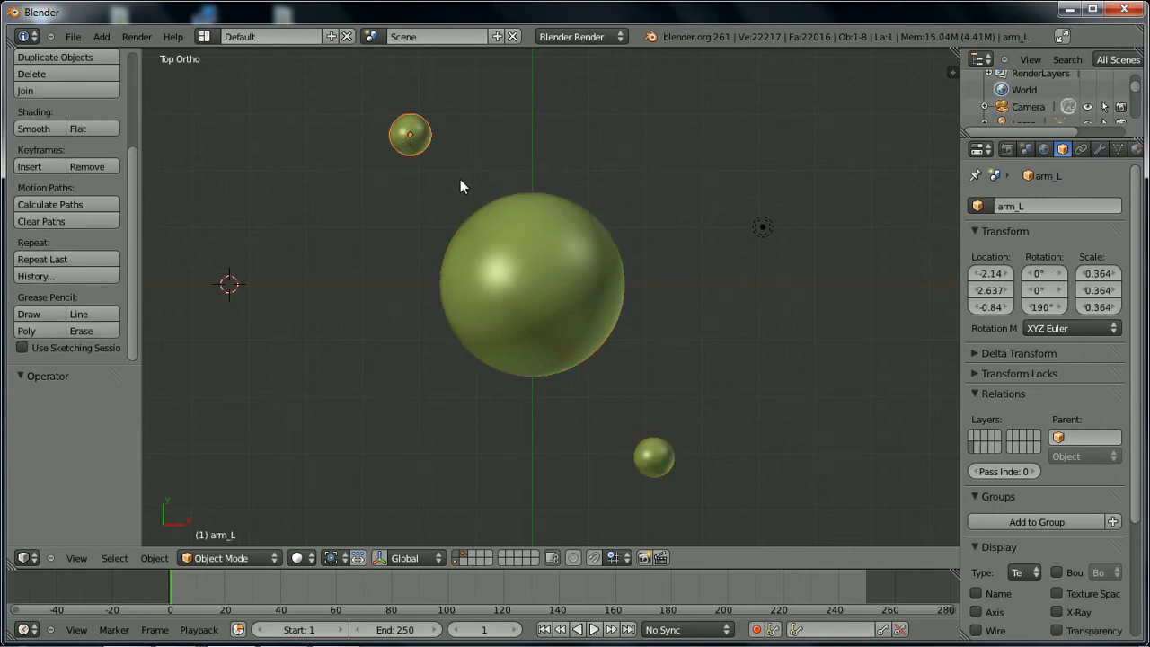
pyautogui.press('g')
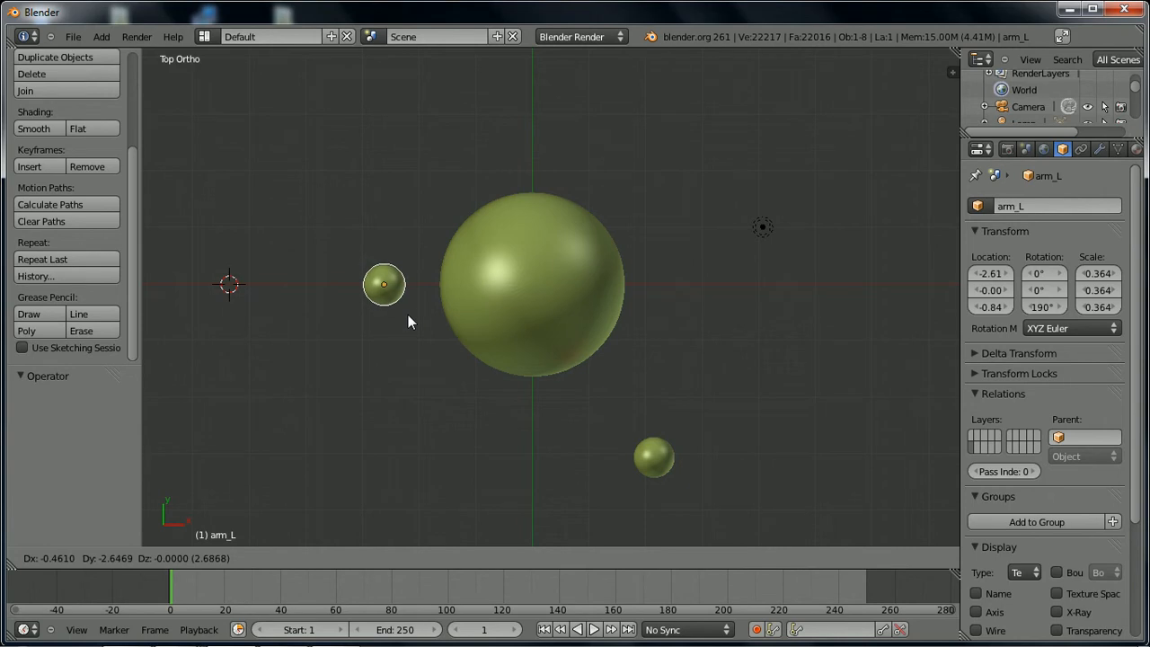
pyautogui.click(408, 314)
pyautogui.rightClick(663, 462)
pyautogui.press('g')
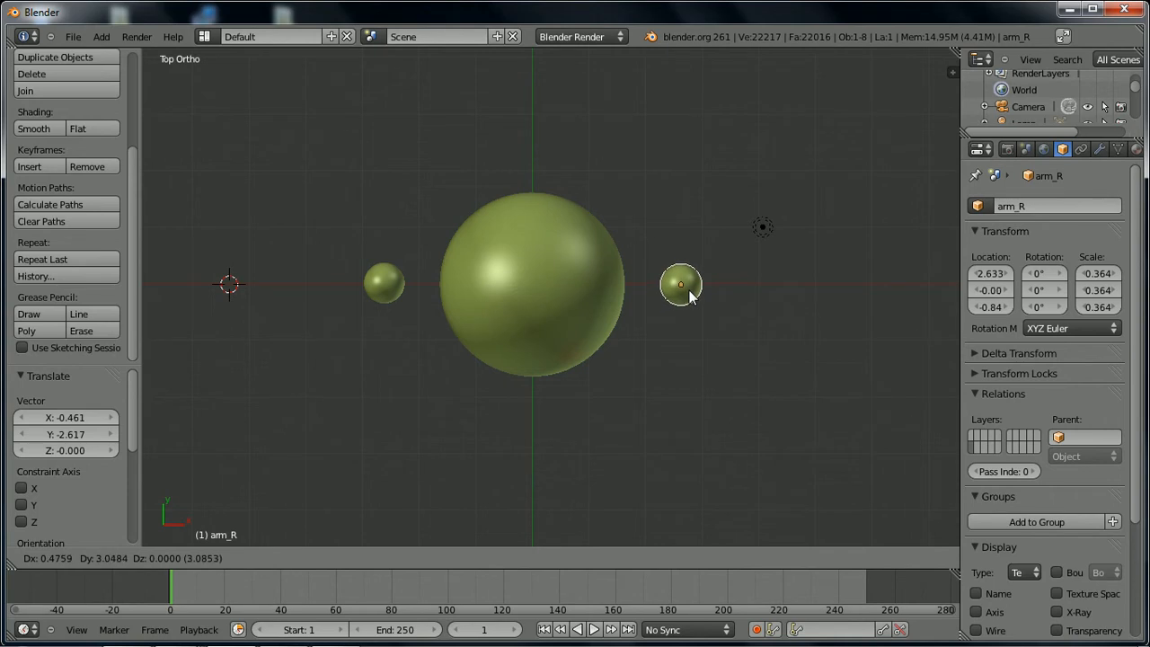
pyautogui.click(689, 290)
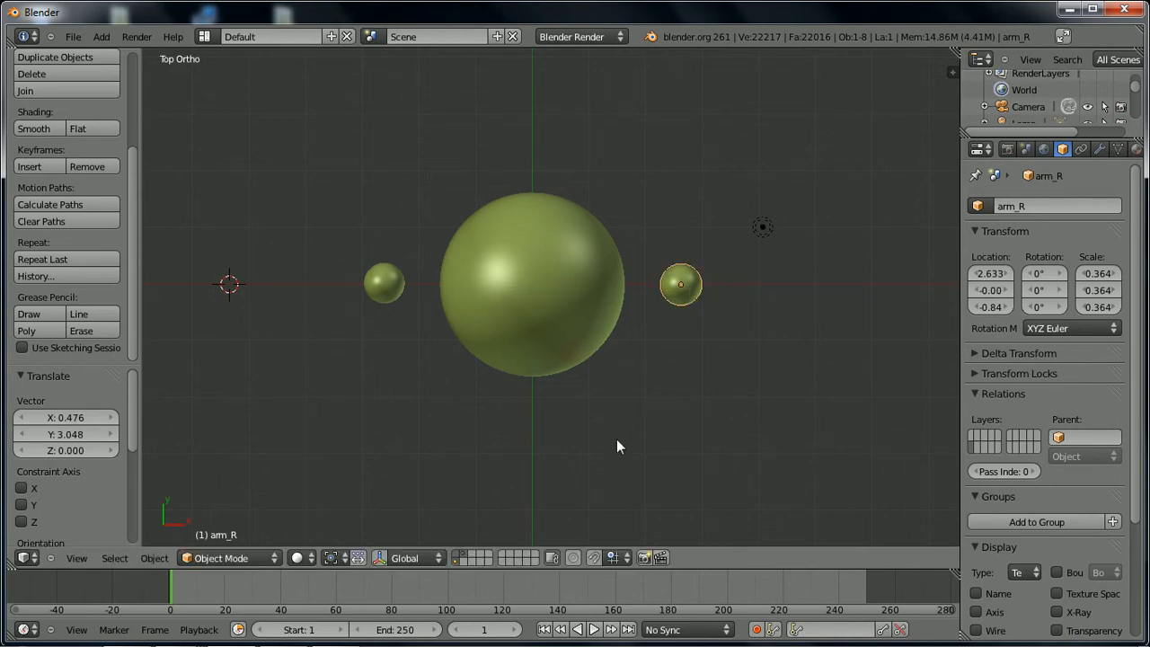
# - In front view, move arm_R about -0.476 and arm_L about 0.446 along global X onto the reference image's arms
pyautogui.press('KP_1')
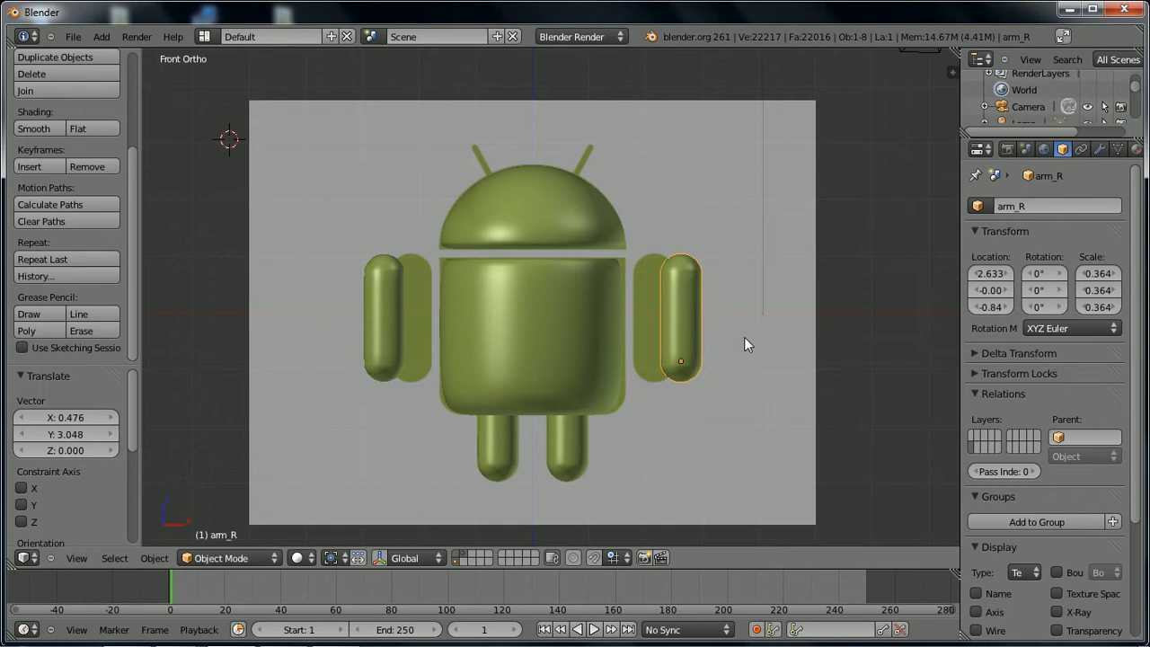
pyautogui.press('g')
pyautogui.press('x')
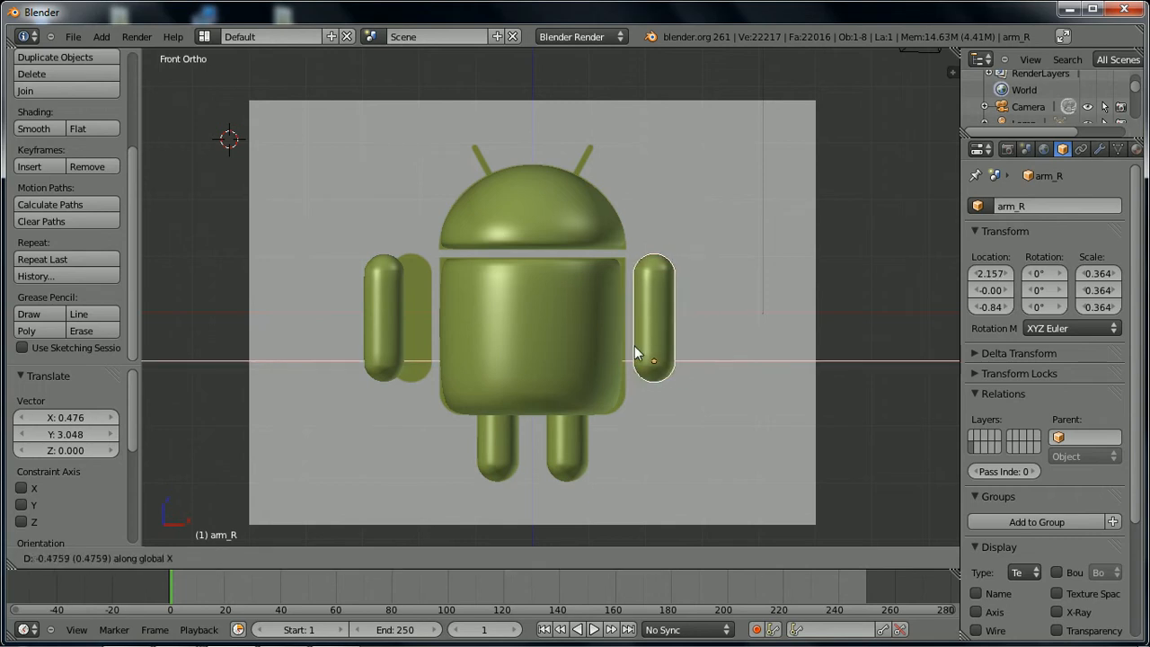
pyautogui.click(717, 341)
pyautogui.rightClick(393, 314)
pyautogui.press('g')
pyautogui.press('x')
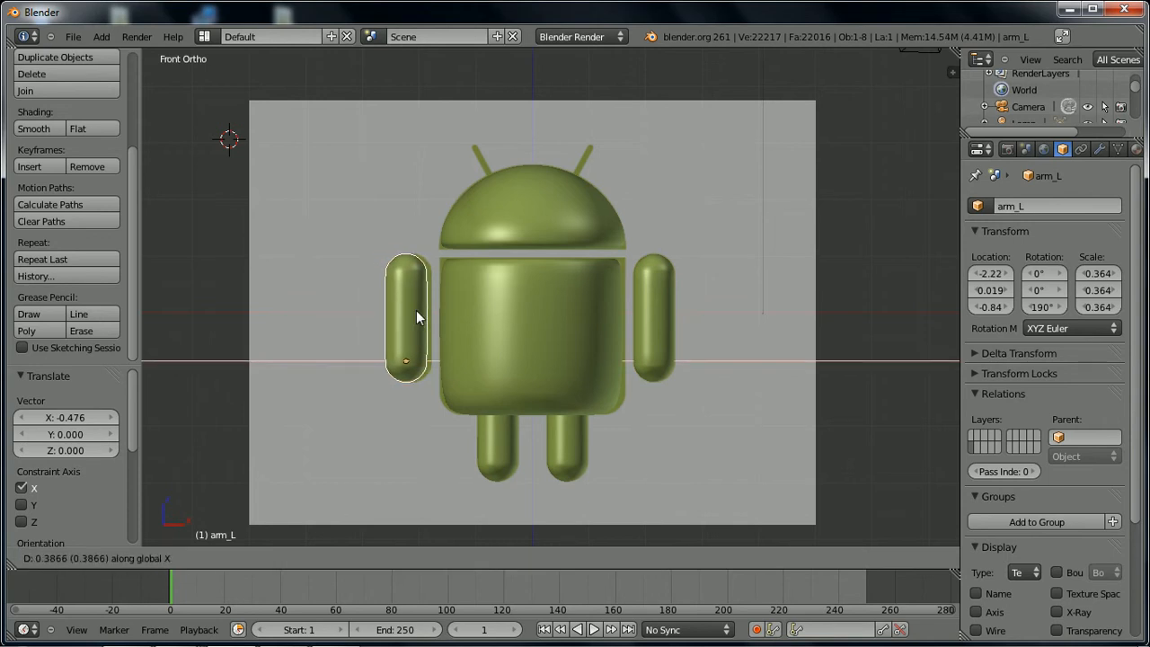
pyautogui.click(418, 310)
pyautogui.moveTo(442, 217); pyautogui.dragTo(368, 304, button='middle')
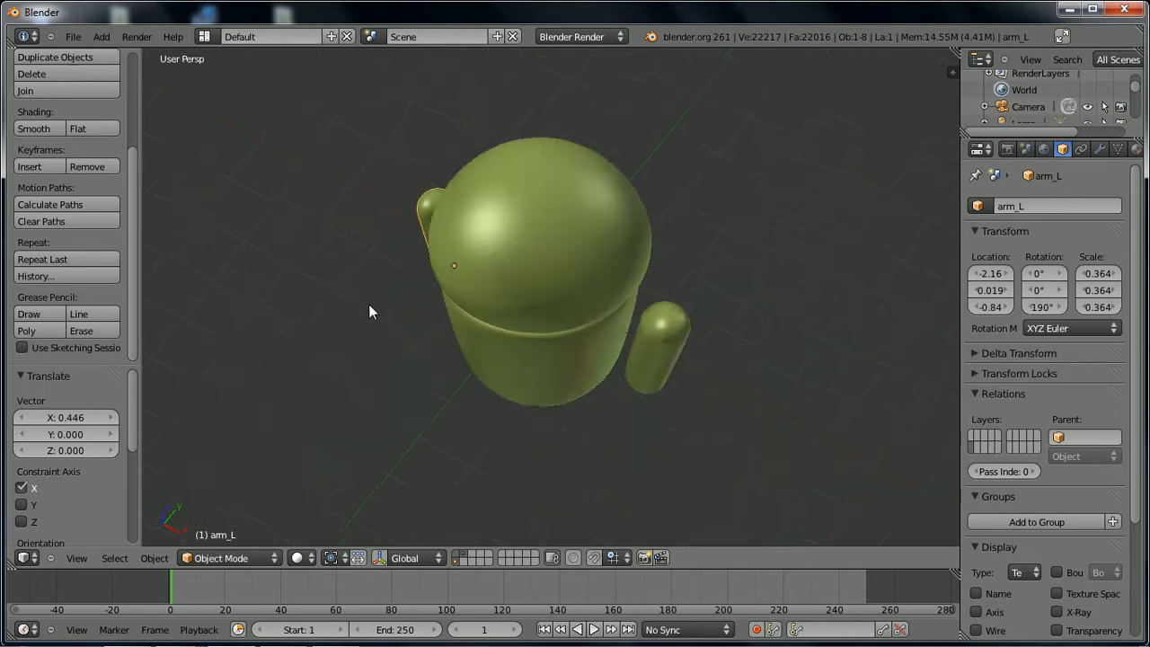
pyautogui.press('KP_0')
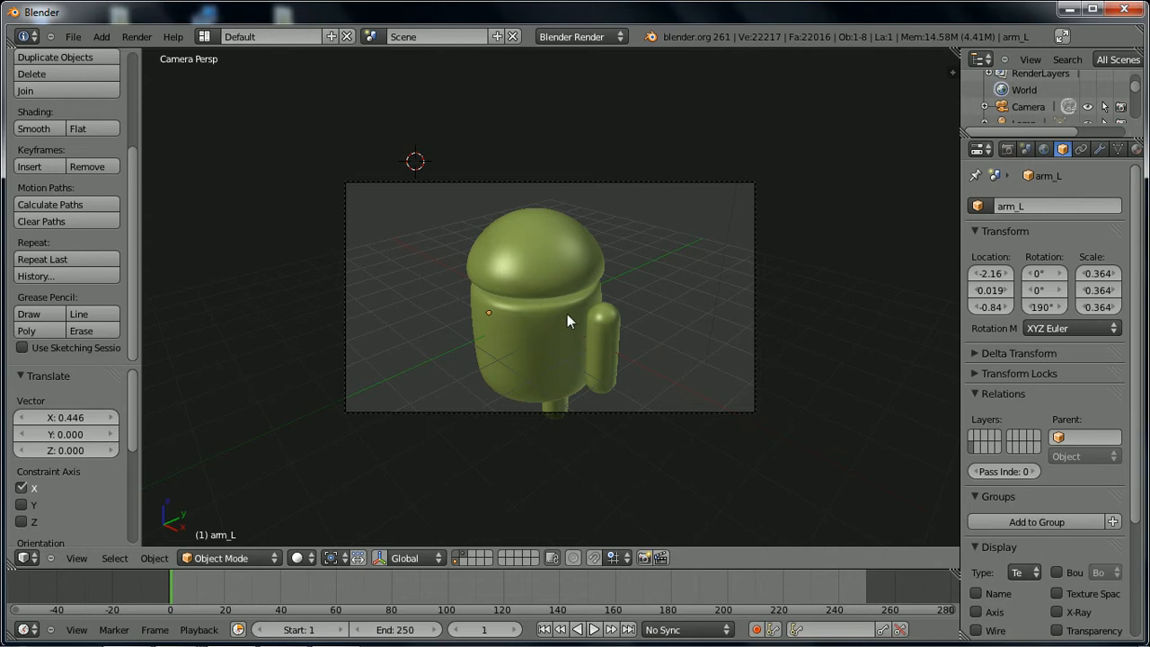
pyautogui.rightClick(648, 415)
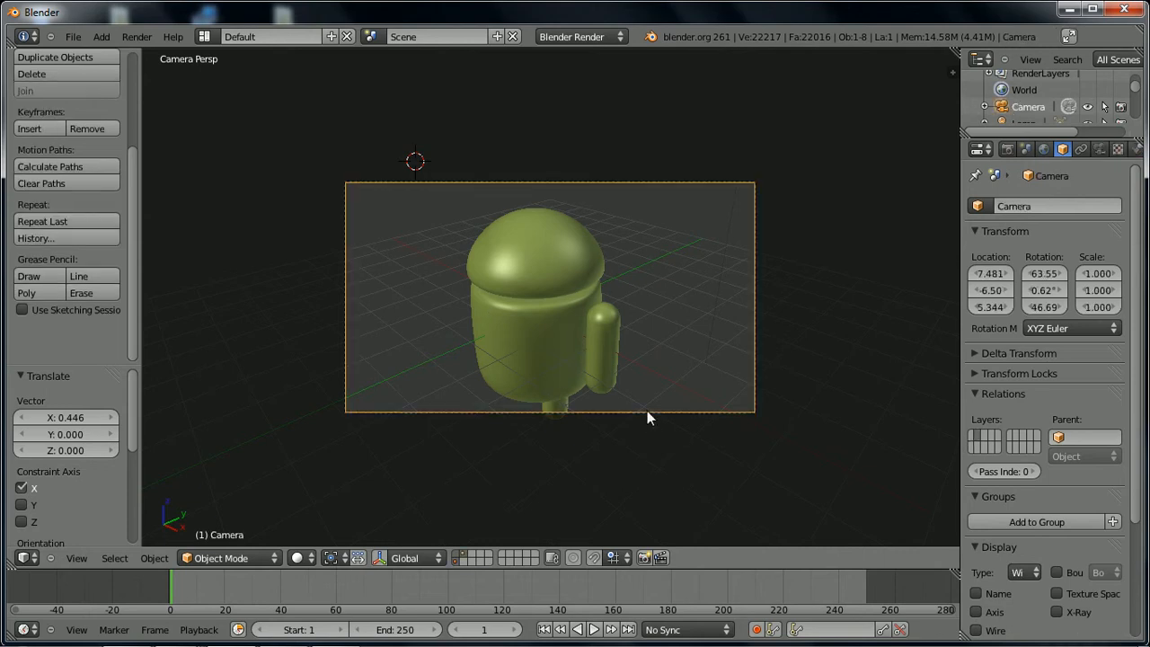
pyautogui.press('g')
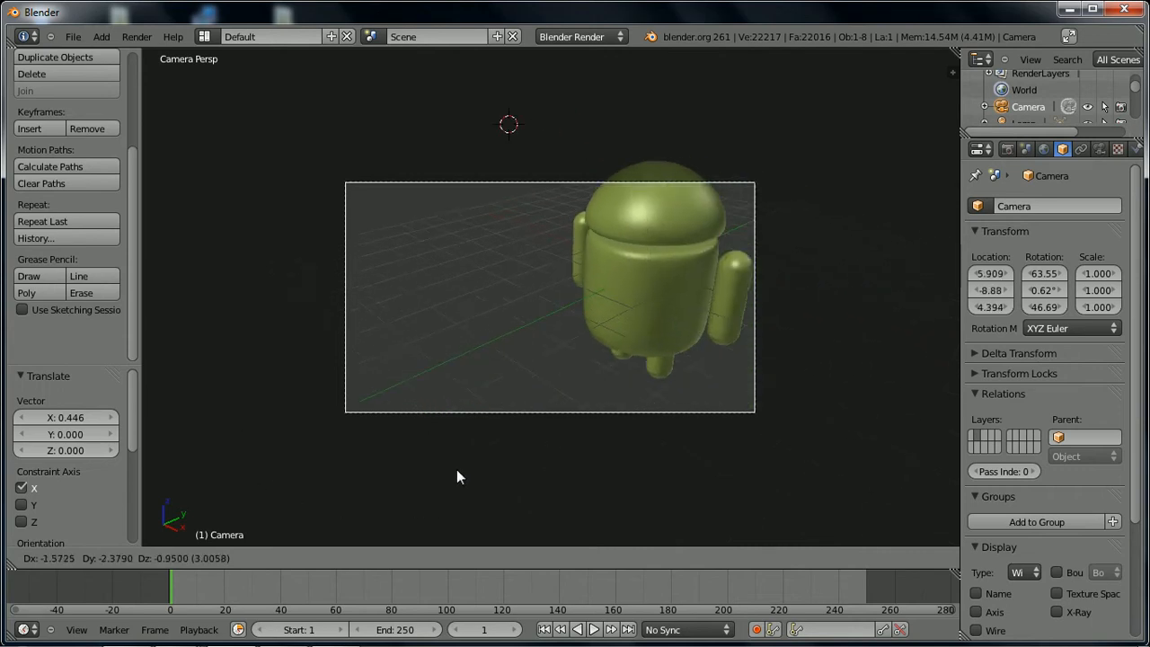
pyautogui.press('Escape')
# - Add a UV sphere at the tip of the antenna on arm_L's side of the front reference image
pyautogui.press('KP_1')
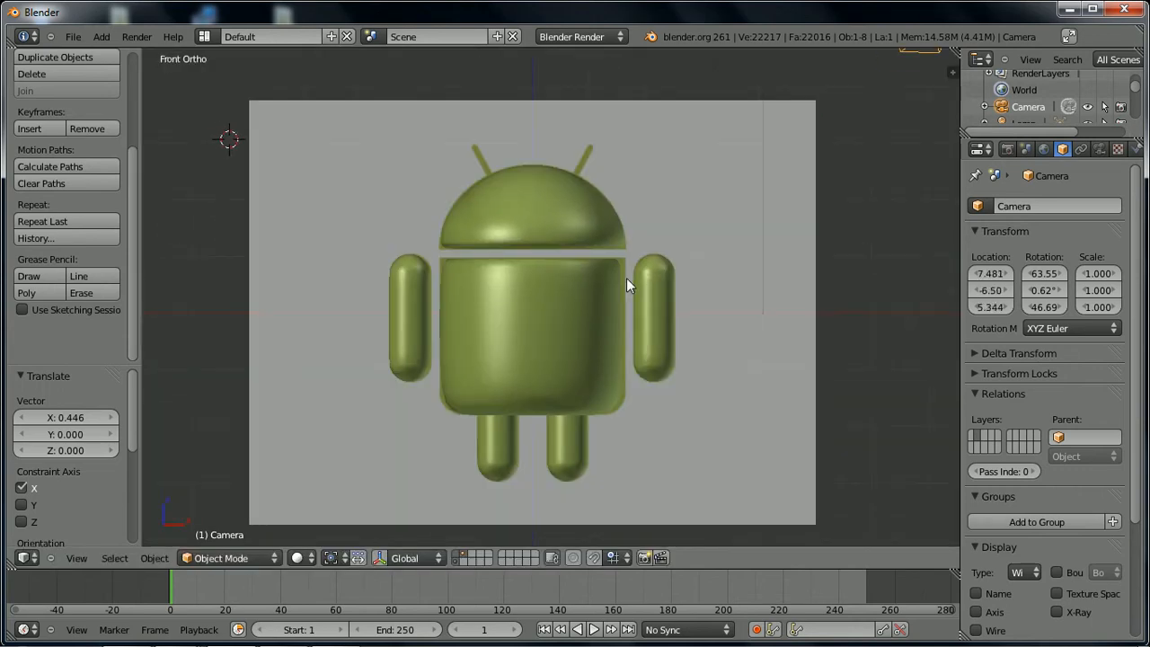
pyautogui.scroll(5, 497, 250)
pyautogui.keyDown('shift'); pyautogui.moveTo(567, 352); pyautogui.dragTo(597, 542, button='middle'); pyautogui.keyUp('shift')
pyautogui.keyDown('shift'); pyautogui.moveTo(501, 389); pyautogui.dragTo(519, 480, button='middle'); pyautogui.keyUp('shift')
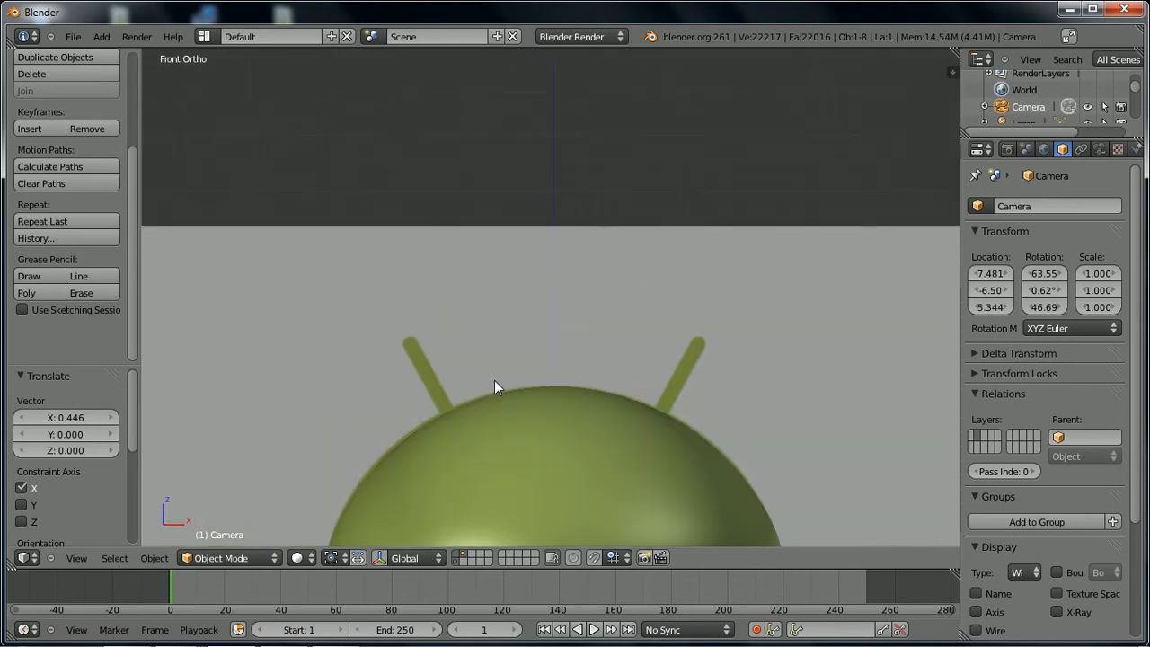
pyautogui.scroll(3, 495, 380)
pyautogui.moveTo(494, 385); pyautogui.dragTo(458, 428, button='middle')
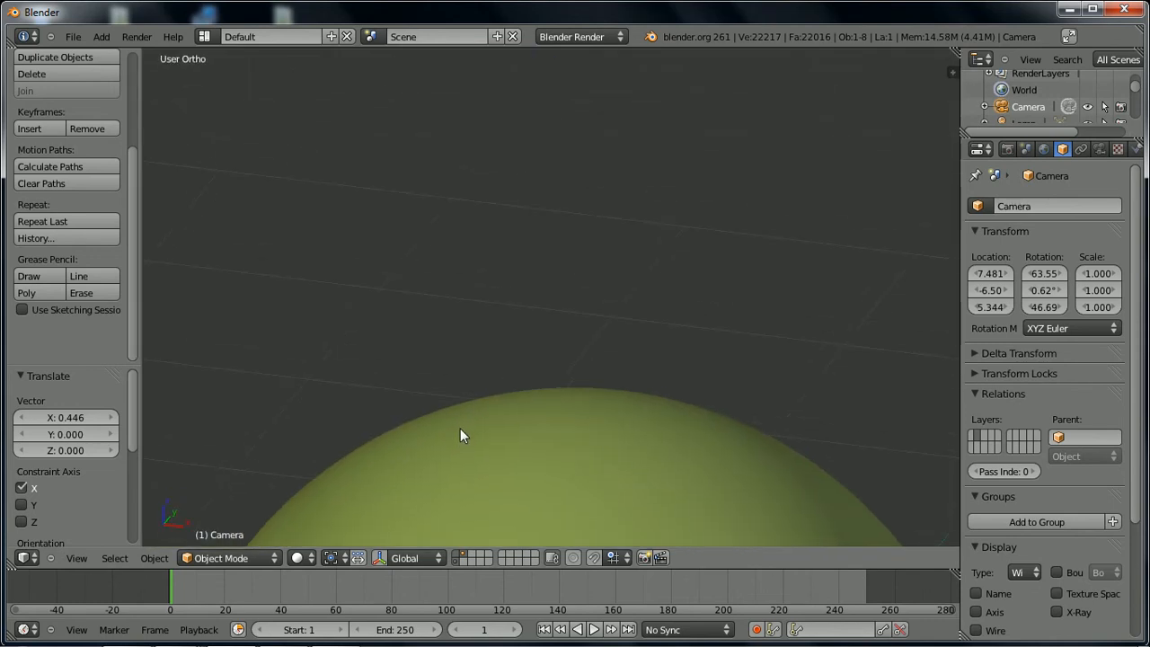
pyautogui.press('KP_1')
pyautogui.keyDown('shift'); pyautogui.moveTo(468, 505); pyautogui.dragTo(537, 383, button='middle'); pyautogui.keyUp('shift')
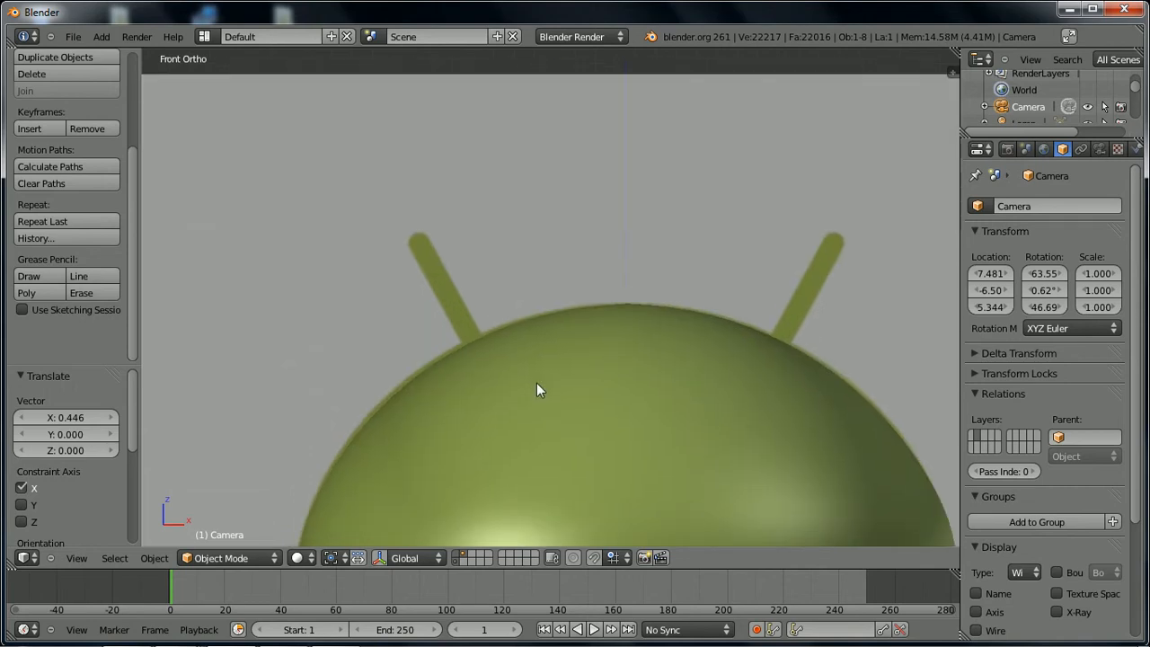
pyautogui.click(421, 251)
pyautogui.hotkey('shift', 'a')
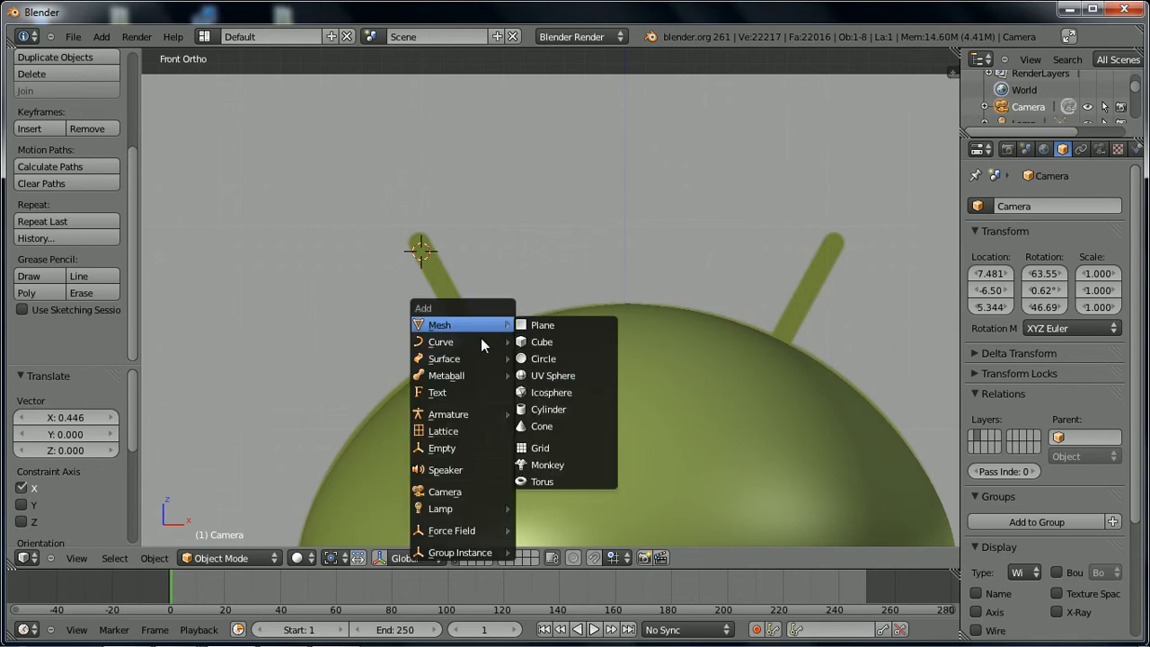
pyautogui.moveTo(475, 327)
pyautogui.click(543, 376)
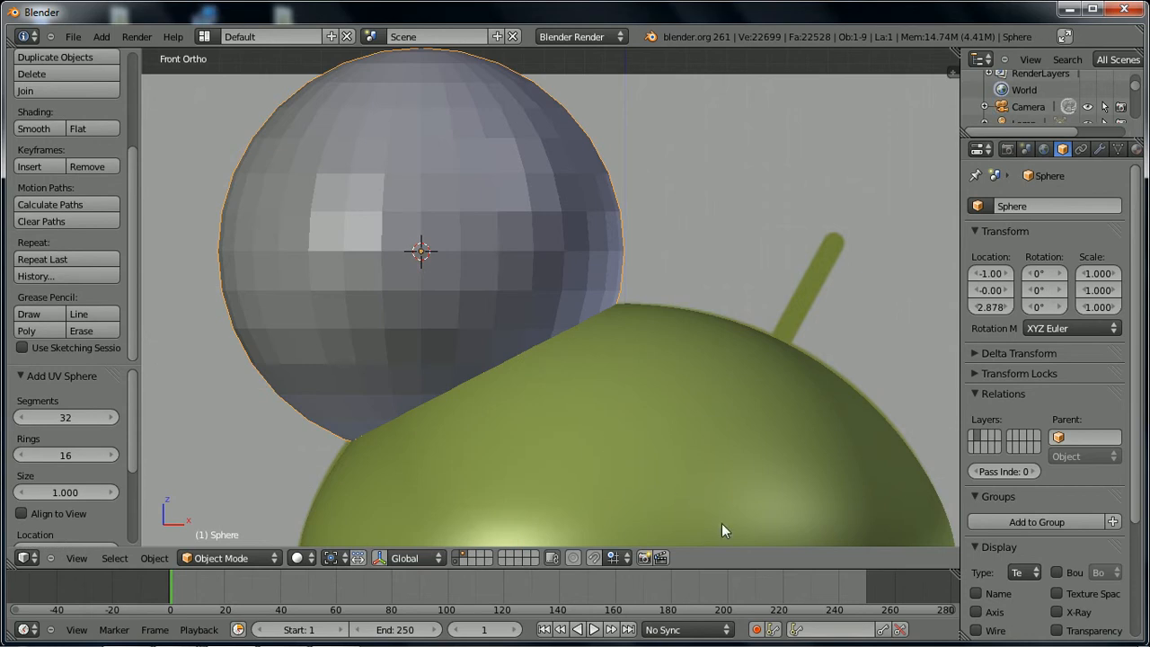
# - Scale the sphere down by about 0.0496 and place the 3D cursor in the empty area outside the antenna
pyautogui.press('s')
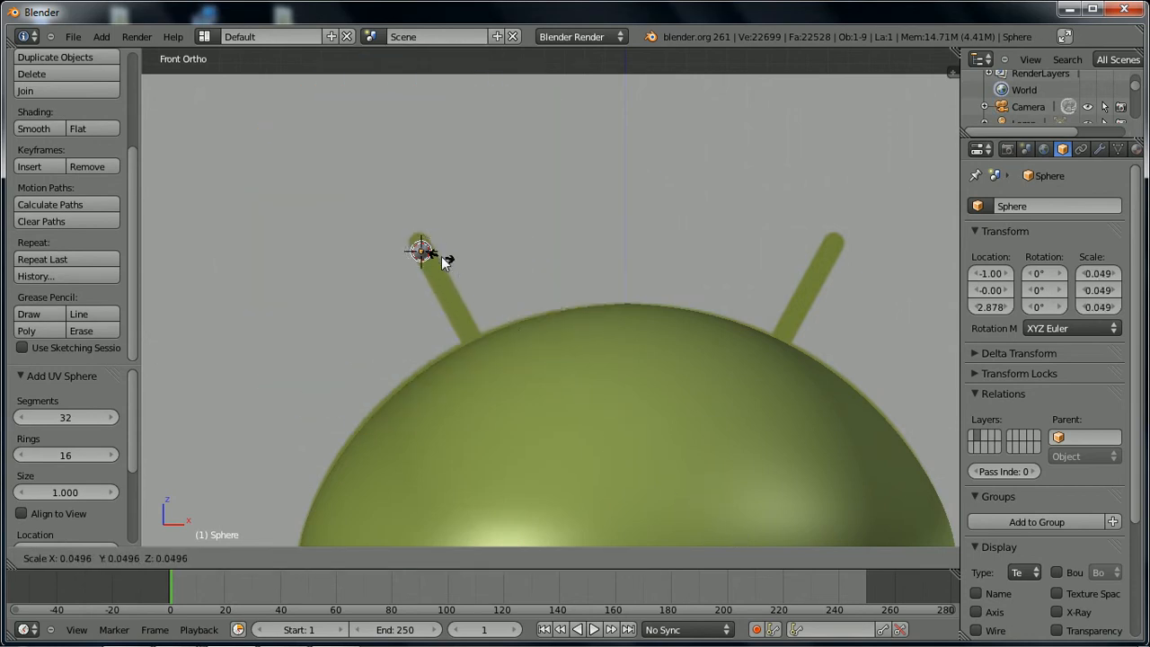
pyautogui.click(446, 261)
pyautogui.click(270, 238)
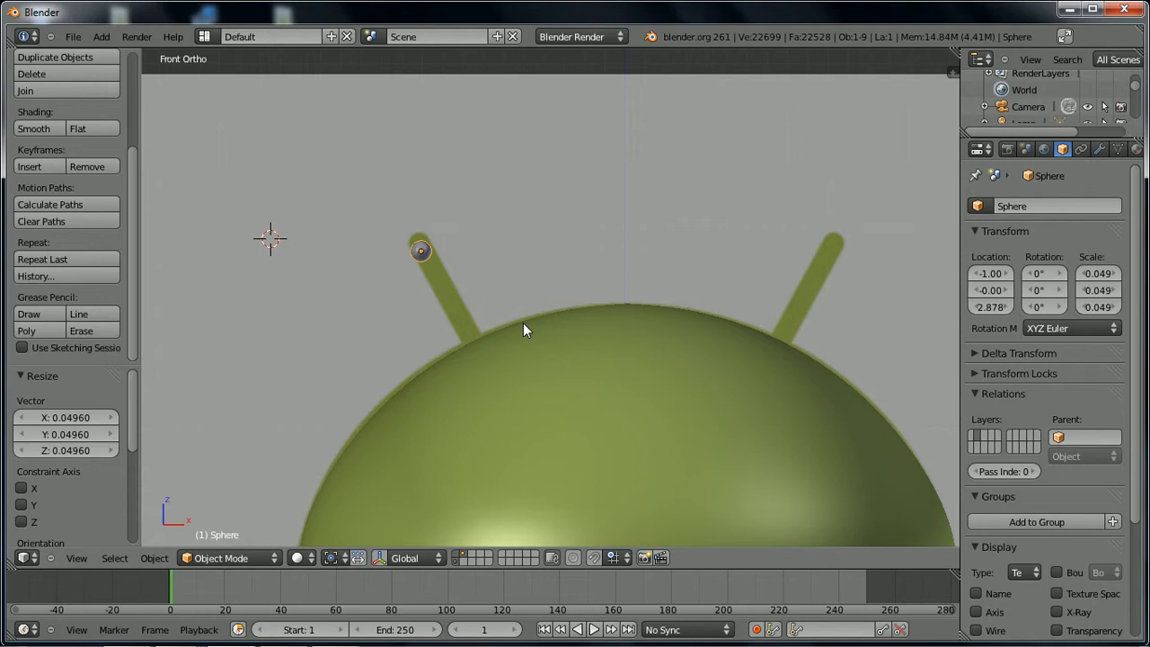
# - Move the small sphere onto the antenna's rounded tip and scale it by about 1.020 to fit
pyautogui.press('g')
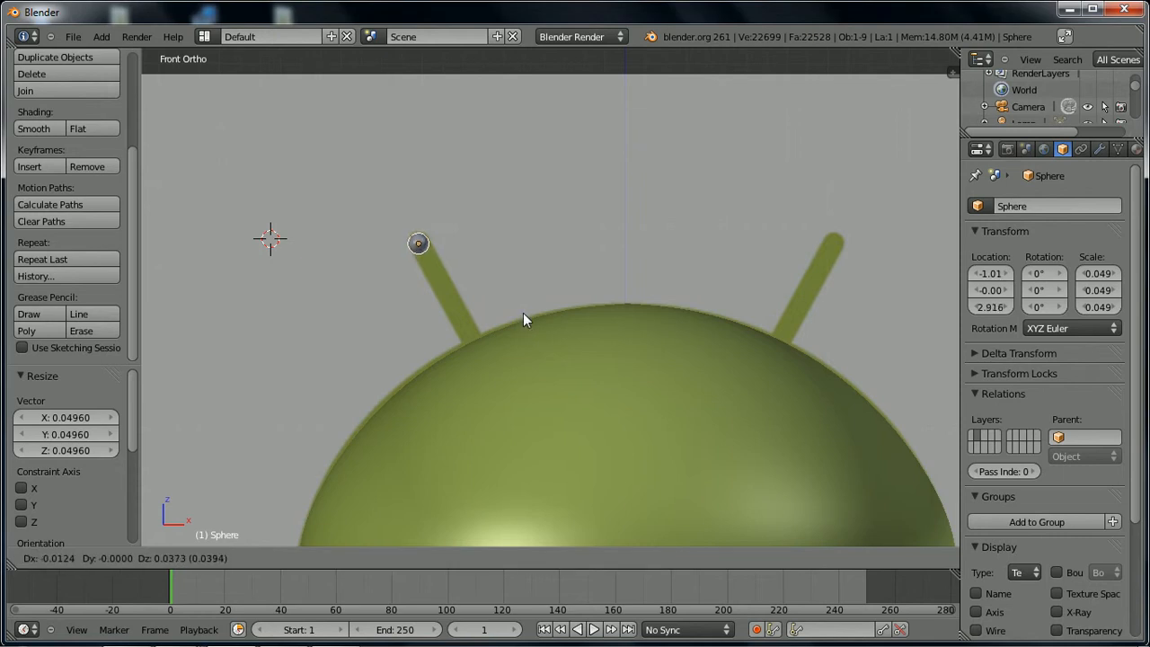
pyautogui.click(524, 315)
pyautogui.press('g')
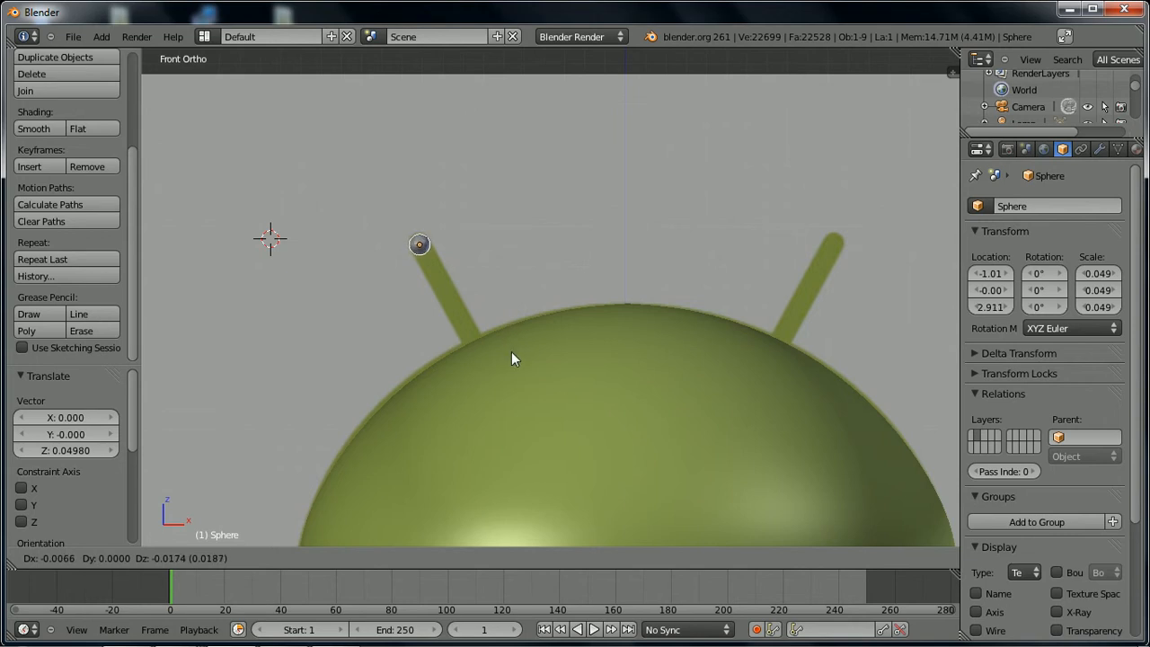
pyautogui.click(508, 339)
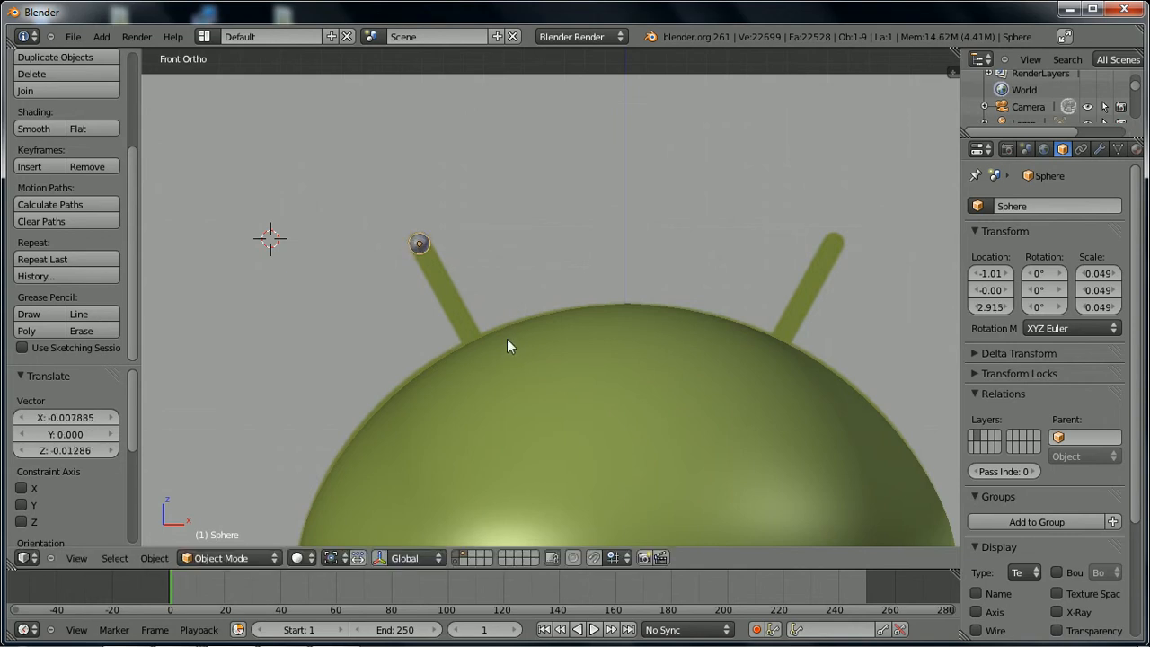
pyautogui.press('s')
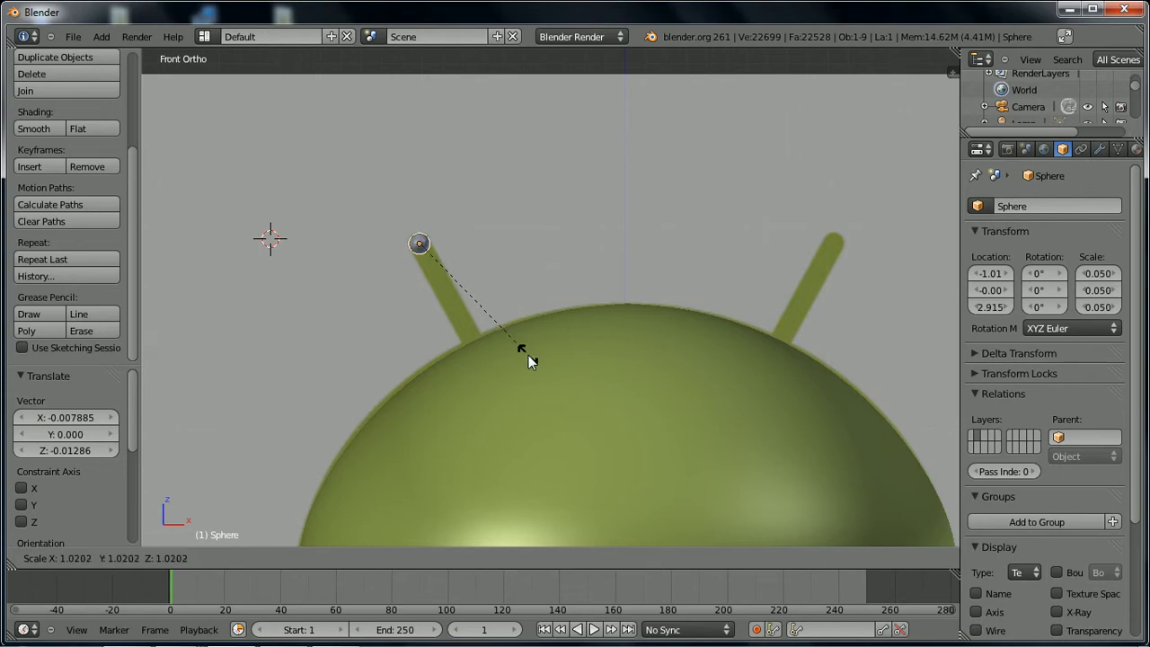
pyautogui.click(528, 355)
# - Show the model in wireframe and rotate the sphere about -24.6° to follow the antenna's slant
pyautogui.press('z')
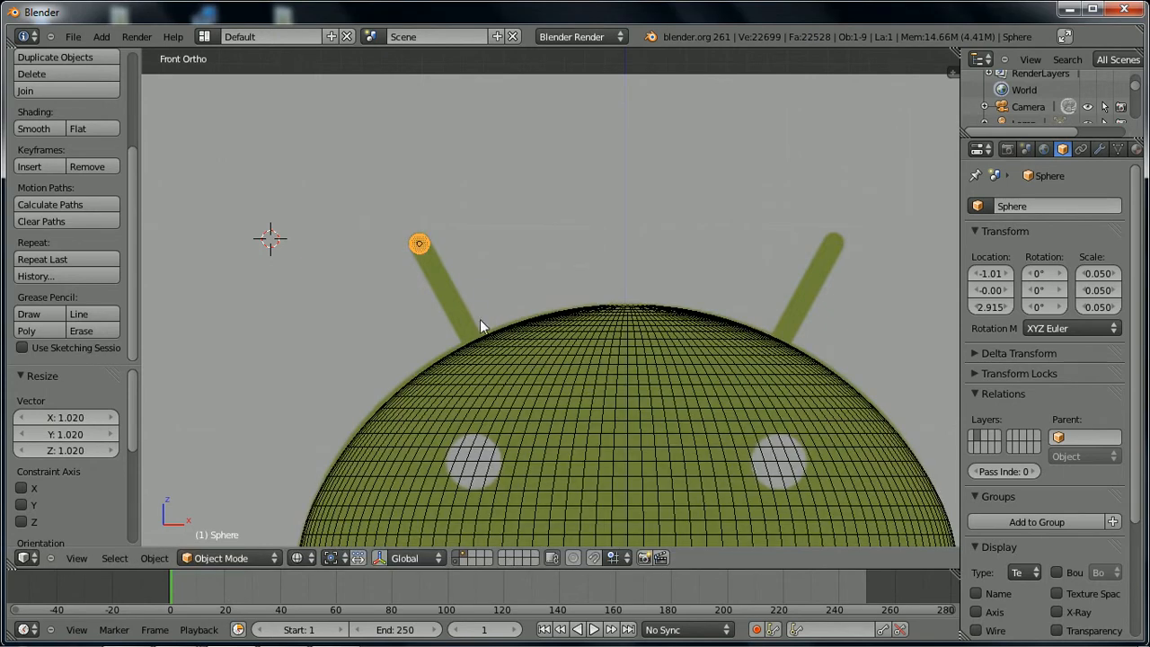
pyautogui.scroll(2, 475, 307)
pyautogui.moveTo(475, 307); pyautogui.dragTo(430, 318, button='middle')
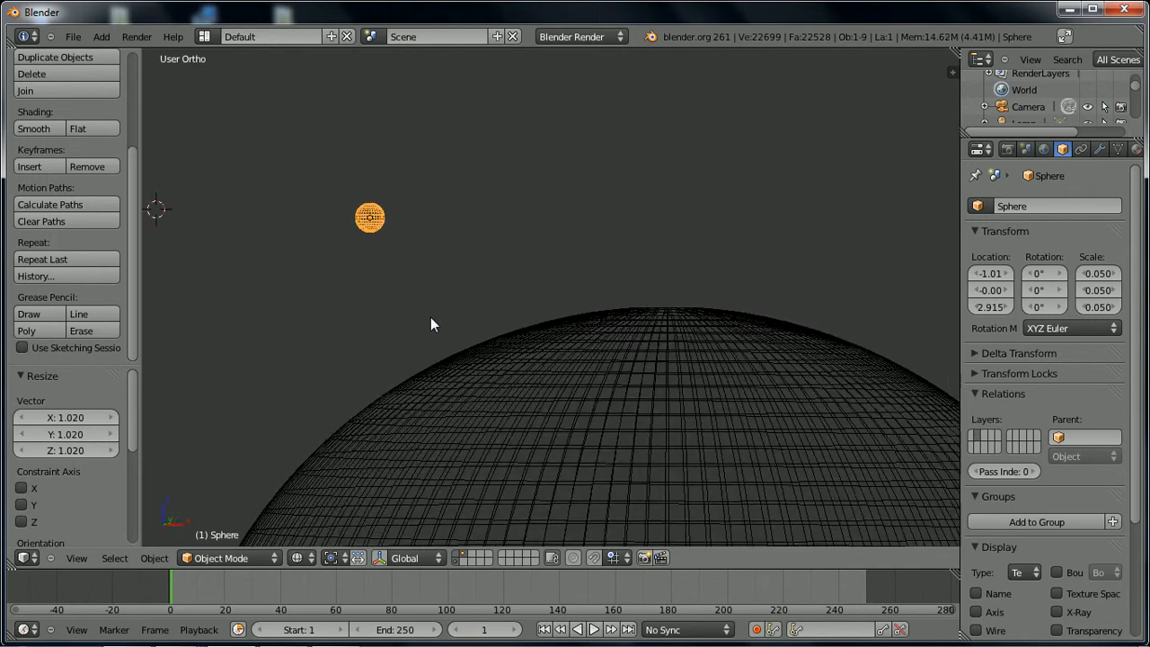
pyautogui.press('KP_1')
pyautogui.keyDown('shift'); pyautogui.moveTo(478, 337); pyautogui.dragTo(505, 346, button='middle'); pyautogui.keyUp('shift')
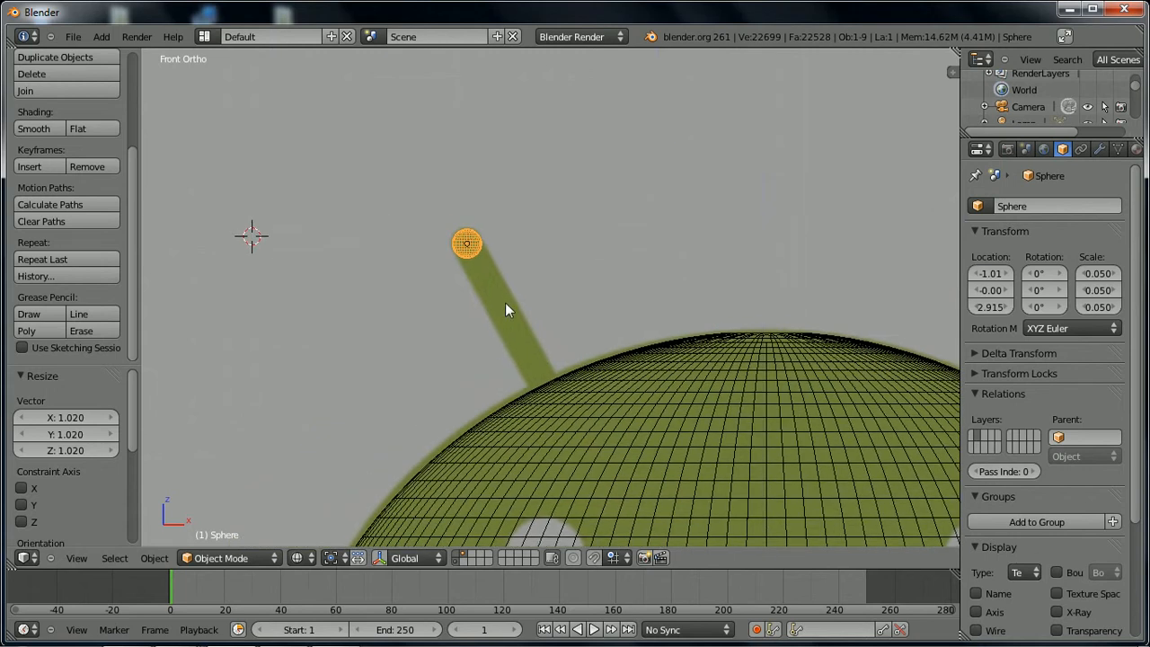
pyautogui.scroll(3, 505, 304)
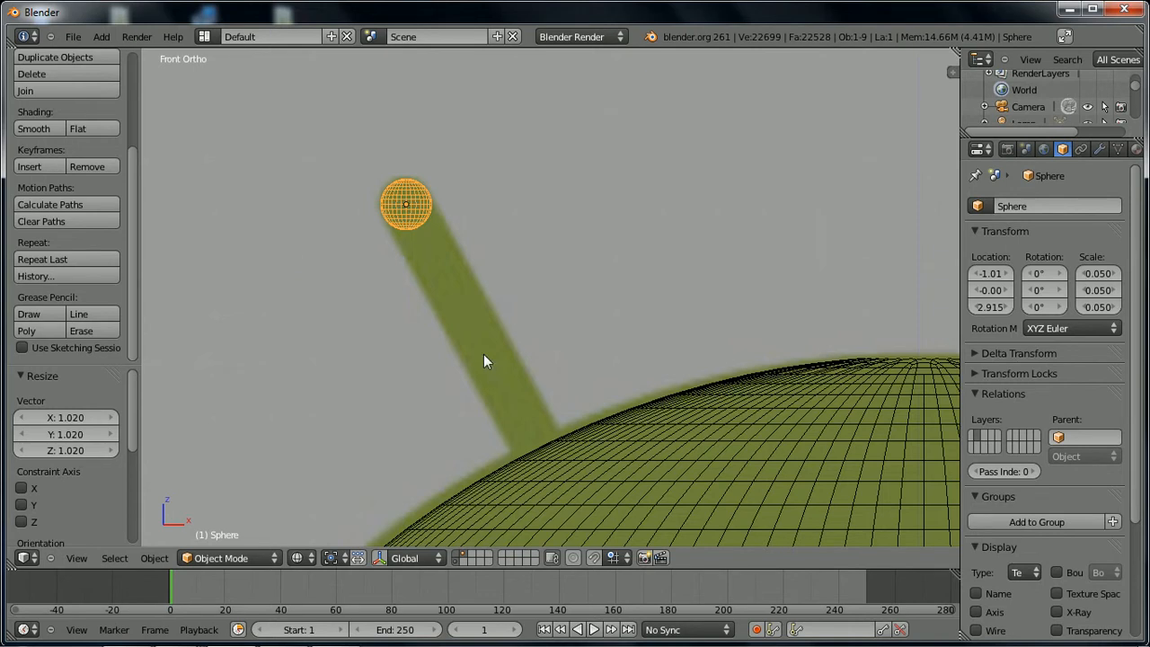
pyautogui.press('r')
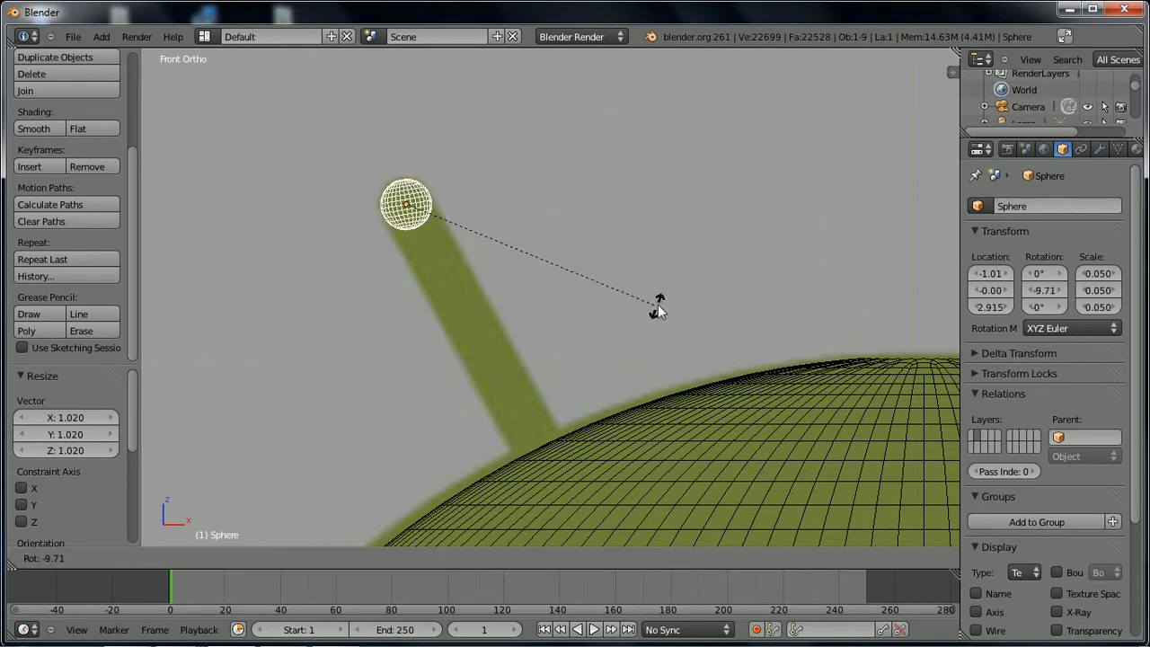
pyautogui.click(680, 237)
# - Deselect all objects and open the antenna tip sphere's mesh in Edit Mode
pyautogui.press('a')
pyautogui.scroll(7, 408, 259)
pyautogui.keyDown('shift'); pyautogui.moveTo(329, 200); pyautogui.dragTo(498, 371, button='middle'); pyautogui.keyUp('shift')
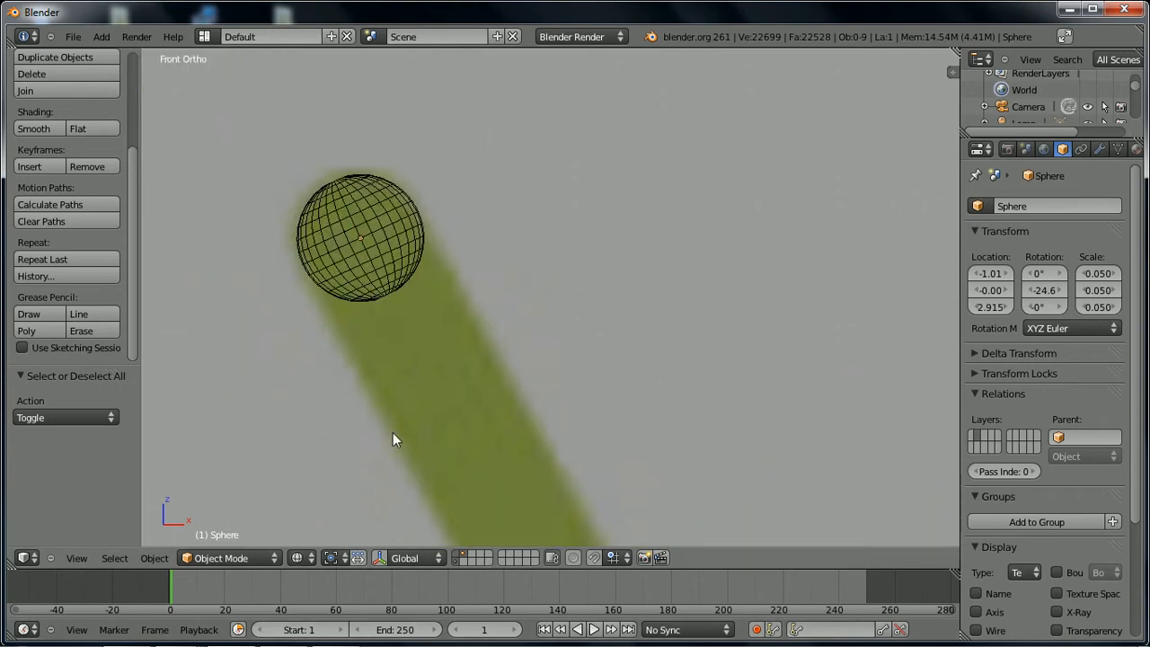
pyautogui.press('Tab')
pyautogui.press('Tab')
pyautogui.press('Tab')
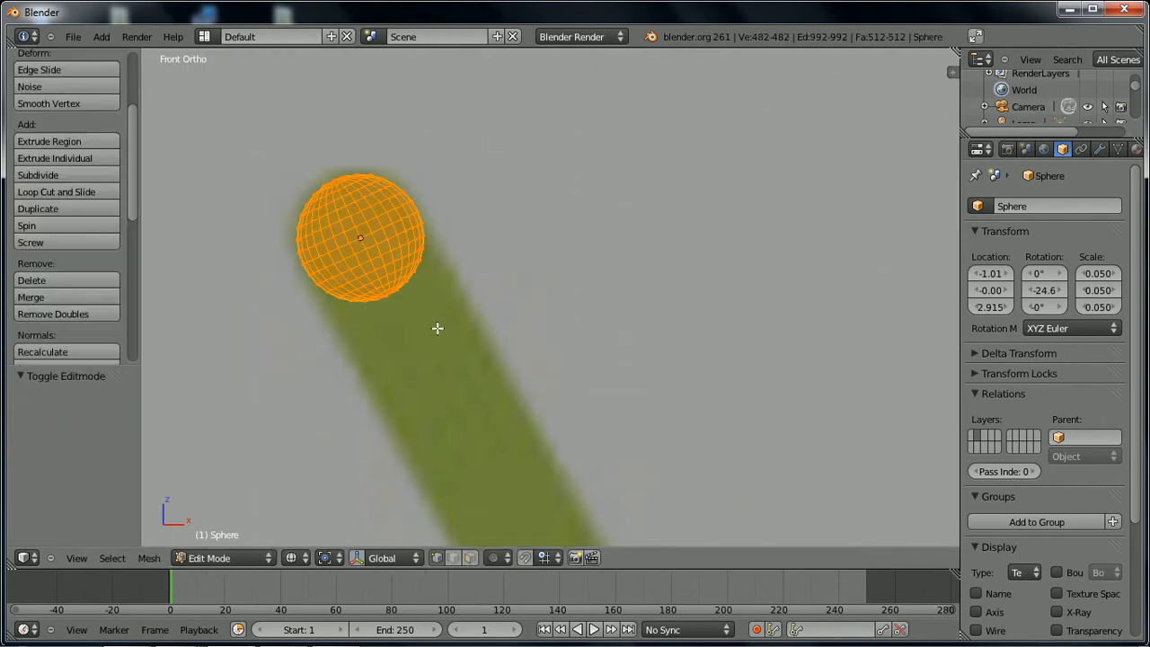
# - Delete the vertices of the antenna tip sphere's lower half, leaving only the dome on the rounded end
pyautogui.press('a')
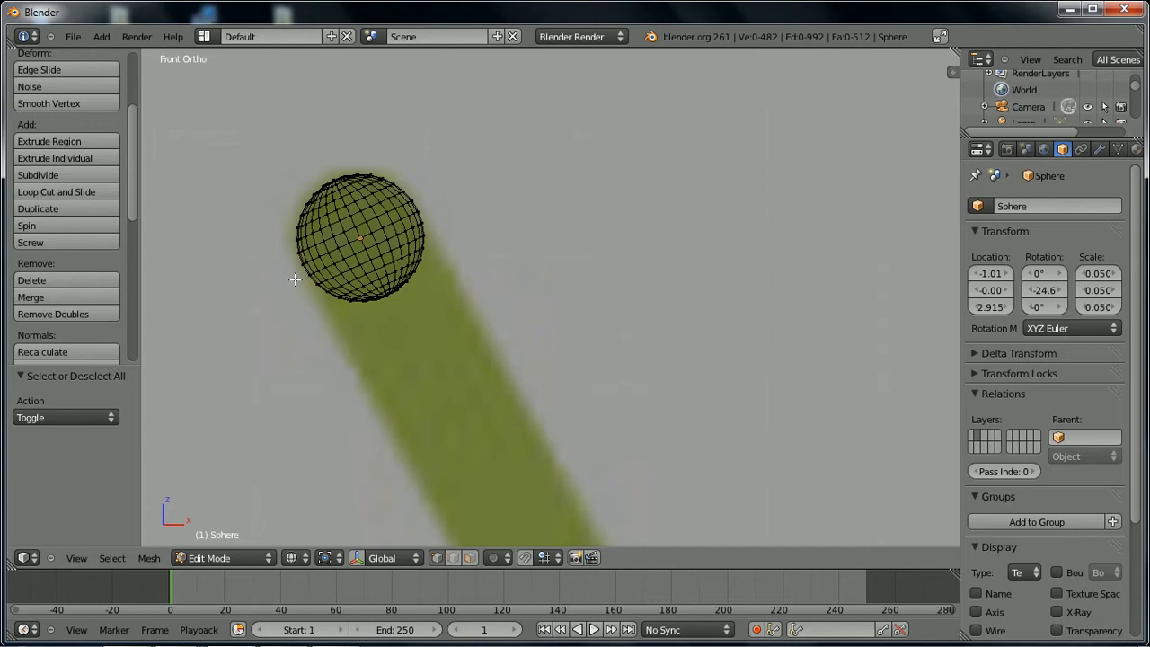
pyautogui.moveTo(295, 280)
pyautogui.keyDown('ctrl'); pyautogui.mouseDown()
pyautogui.moveTo(324, 257)
pyautogui.moveTo(457, 226)
pyautogui.moveTo(453, 345)
pyautogui.moveTo(324, 310)
pyautogui.moveTo(278, 315)
pyautogui.moveTo(393, 342)
pyautogui.moveTo(487, 243)
pyautogui.moveTo(449, 220)
pyautogui.moveTo(368, 241)
pyautogui.moveTo(297, 285)
pyautogui.moveTo(457, 367)
pyautogui.moveTo(532, 224)
pyautogui.mouseUp(); pyautogui.keyUp('ctrl')
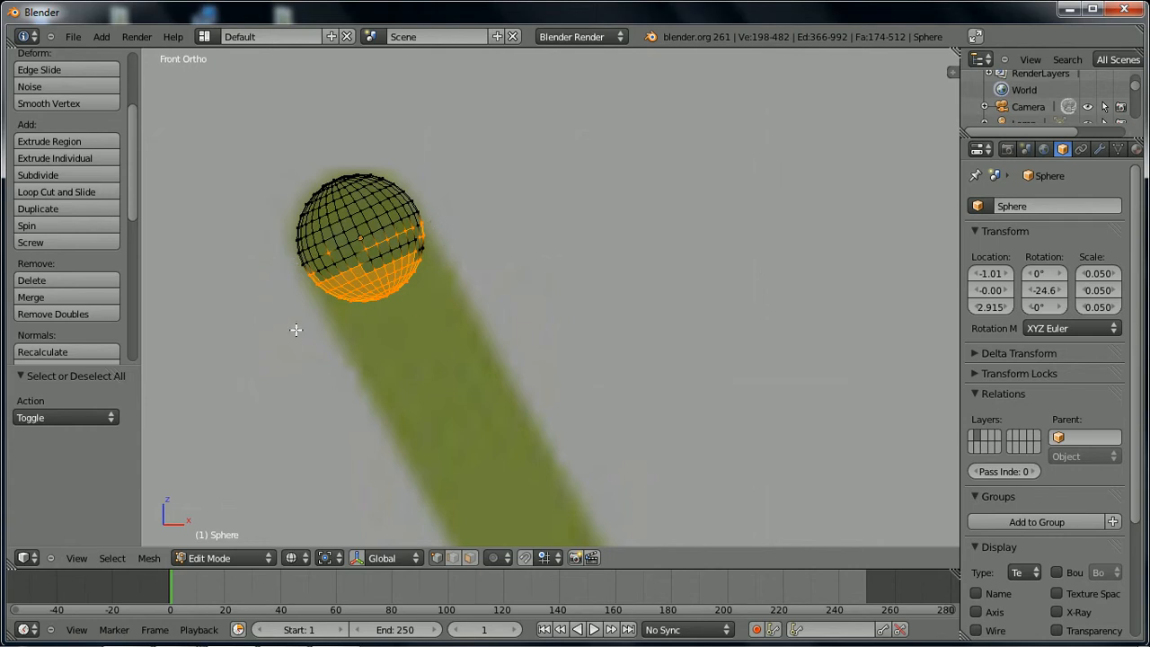
pyautogui.moveTo(285, 262)
pyautogui.keyDown('ctrl'); pyautogui.mouseDown()
pyautogui.moveTo(435, 208)
pyautogui.moveTo(423, 362)
pyautogui.moveTo(247, 267)
pyautogui.mouseUp(); pyautogui.keyUp('ctrl')
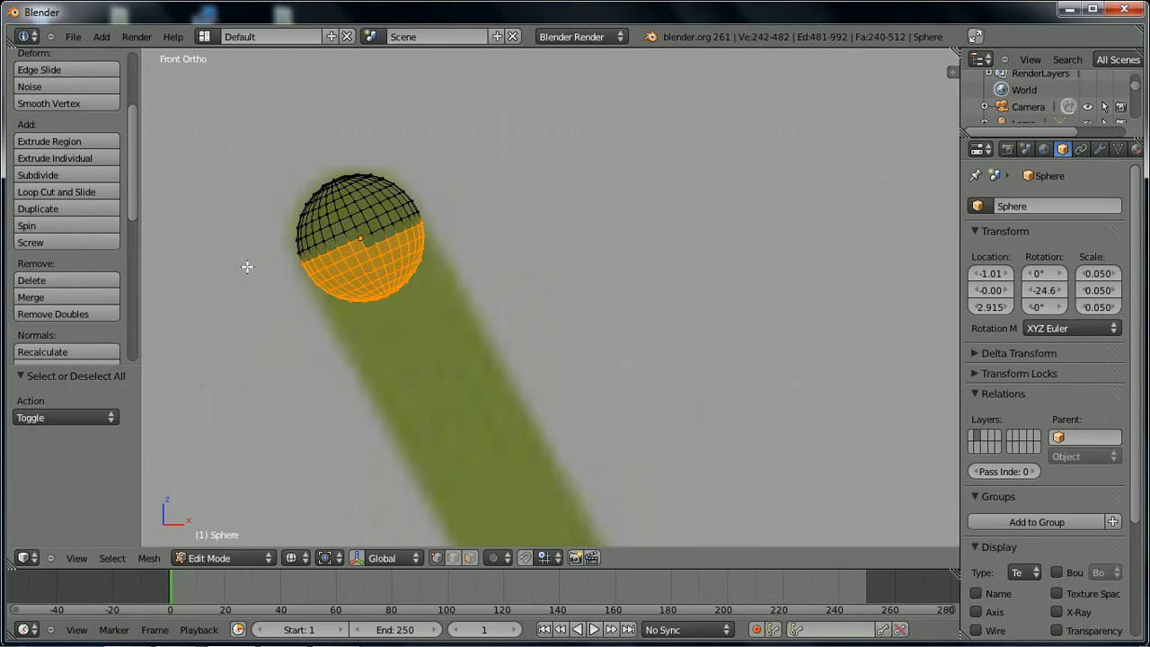
pyautogui.moveTo(364, 230)
pyautogui.keyDown('ctrl'); pyautogui.mouseDown()
pyautogui.moveTo(452, 233)
pyautogui.moveTo(365, 316)
pyautogui.moveTo(336, 317)
pyautogui.mouseUp(); pyautogui.keyUp('ctrl')
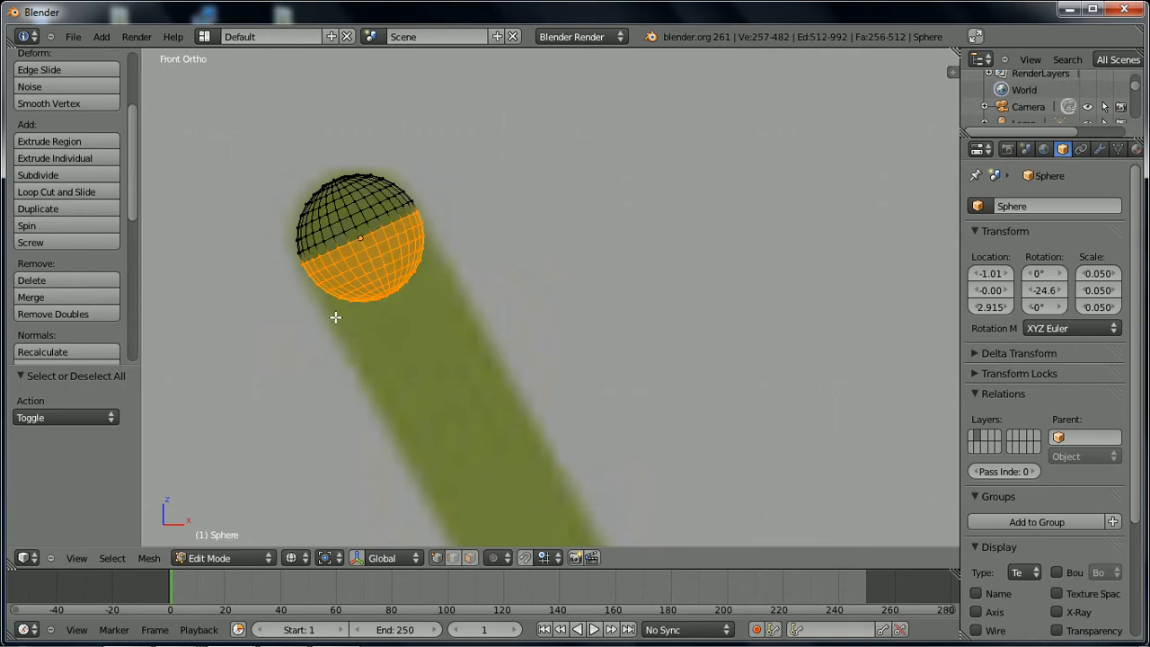
pyautogui.scroll(-5, 446, 359)
pyautogui.keyDown('shift'); pyautogui.moveTo(753, 505); pyautogui.dragTo(456, 222, button='middle'); pyautogui.keyUp('shift')
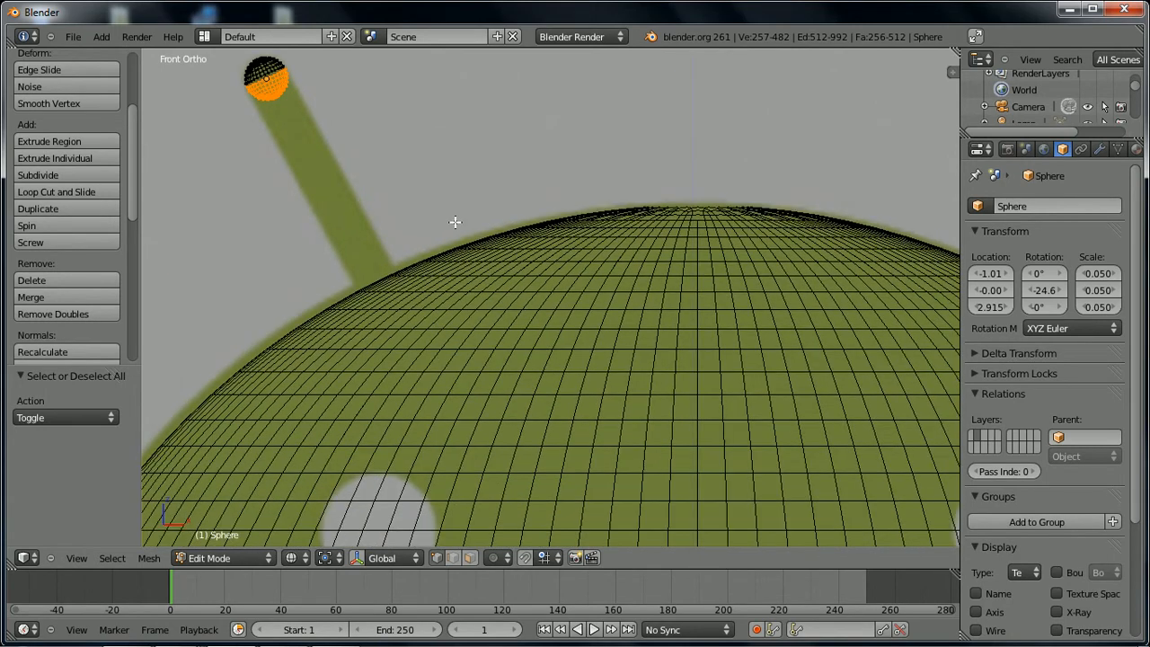
pyautogui.press('x')
pyautogui.click(428, 237)
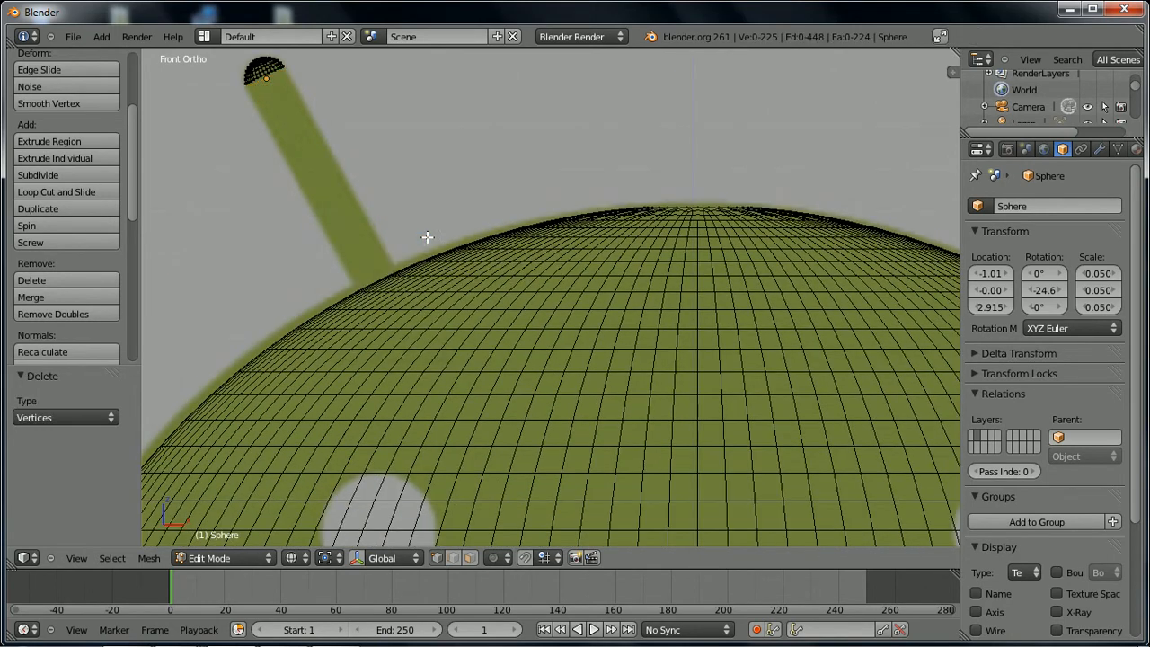
# - Select the open edge loop of the dome and move it about 0.46 down along its local Z axis to form the antenna shaft
pyautogui.keyDown('shift'); pyautogui.moveTo(362, 209); pyautogui.dragTo(429, 343, button='middle'); pyautogui.keyUp('shift')
pyautogui.scroll(4, 416, 293)
pyautogui.keyDown('shift'); pyautogui.moveTo(420, 263); pyautogui.dragTo(655, 308, button='middle'); pyautogui.keyUp('shift')
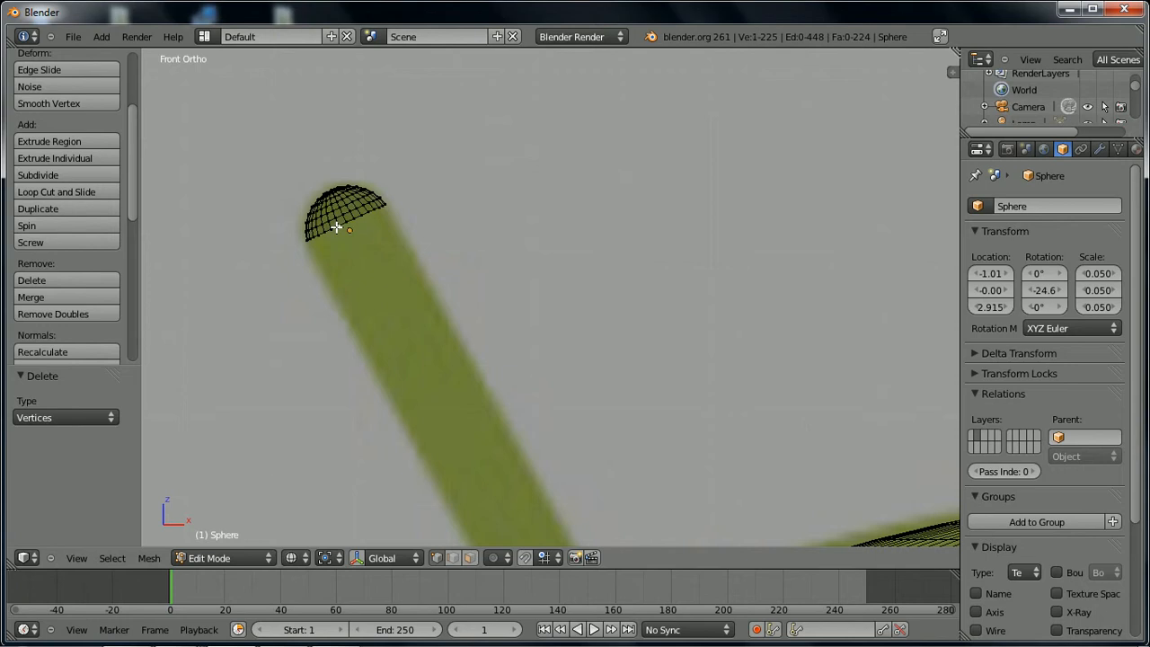
pyautogui.click(242, 244)
pyautogui.press('a')
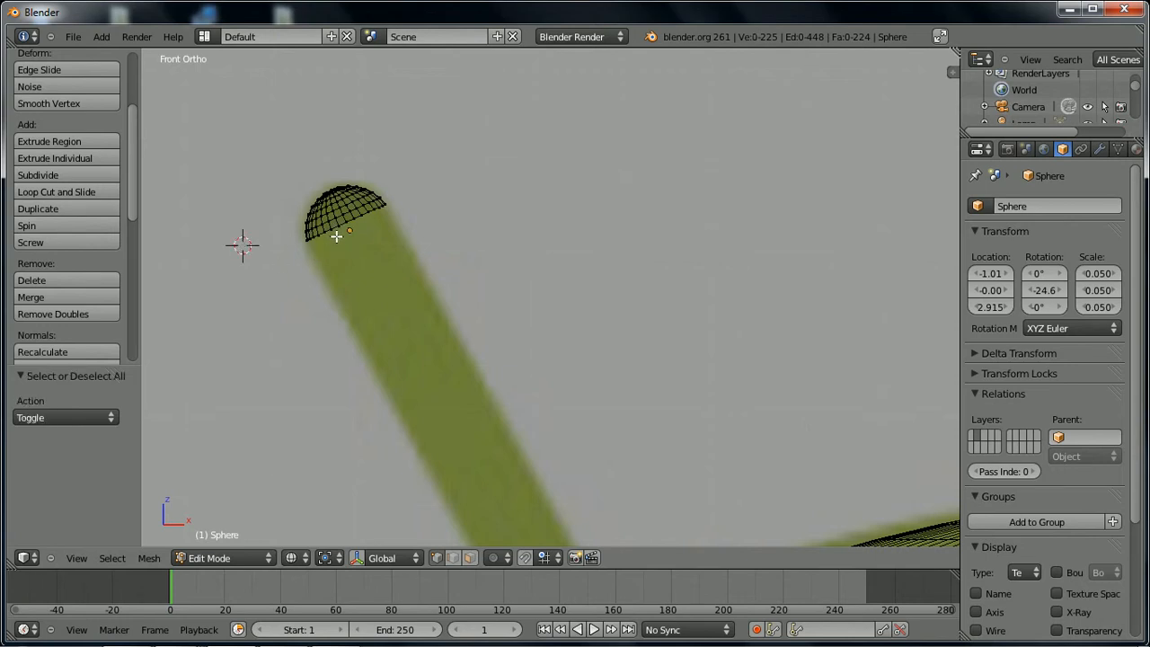
pyautogui.keyDown('alt'); pyautogui.rightClick(338, 229); pyautogui.keyUp('alt')
pyautogui.scroll(-2, 492, 370)
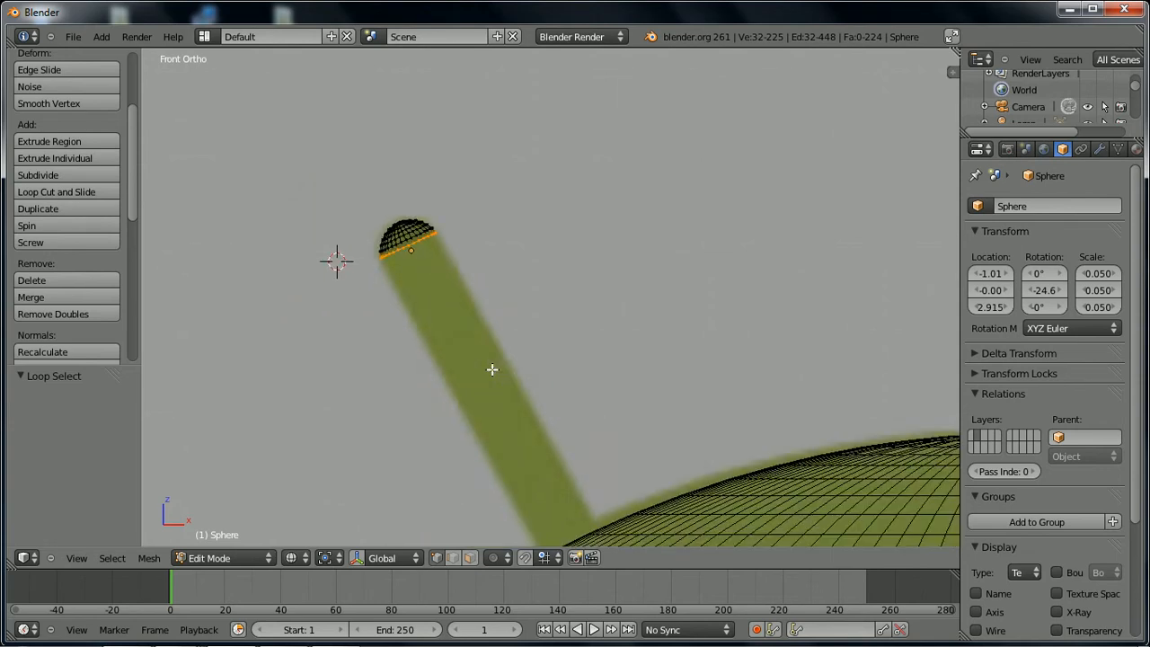
pyautogui.press('g')
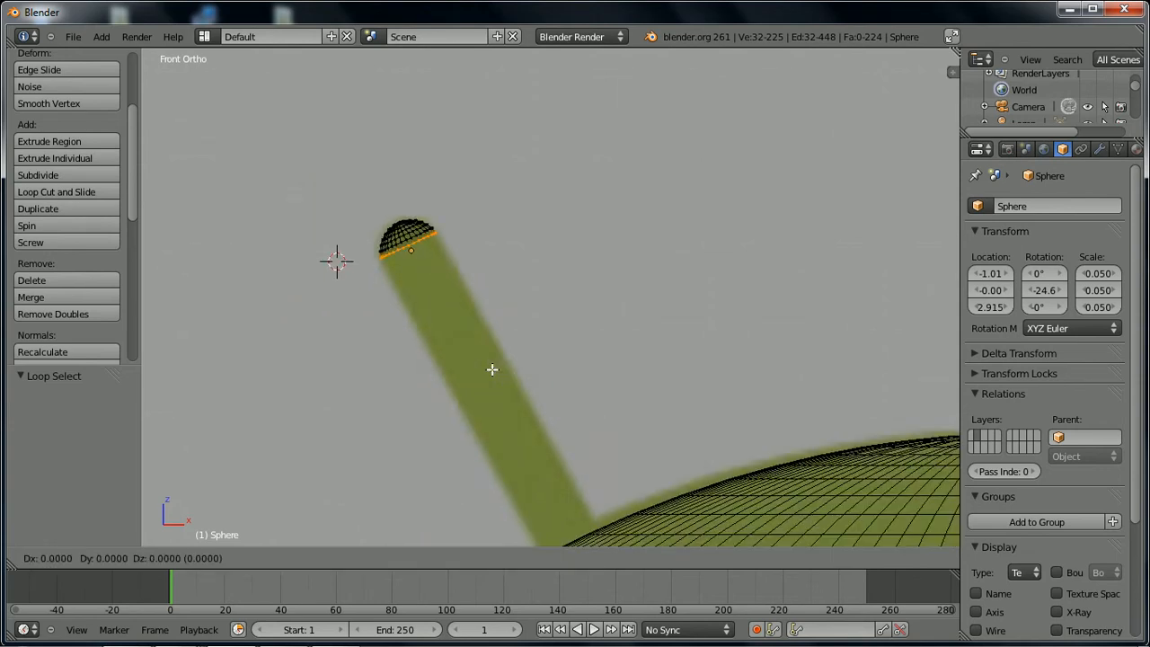
pyautogui.press('z')
pyautogui.press('z')
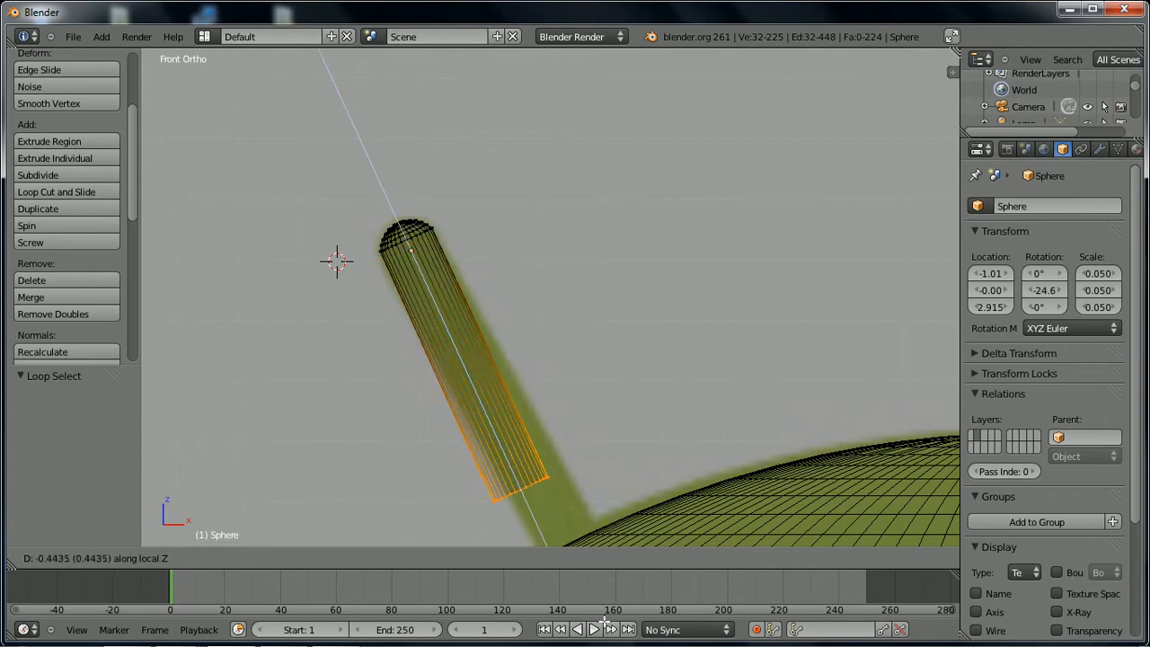
pyautogui.press('Return')
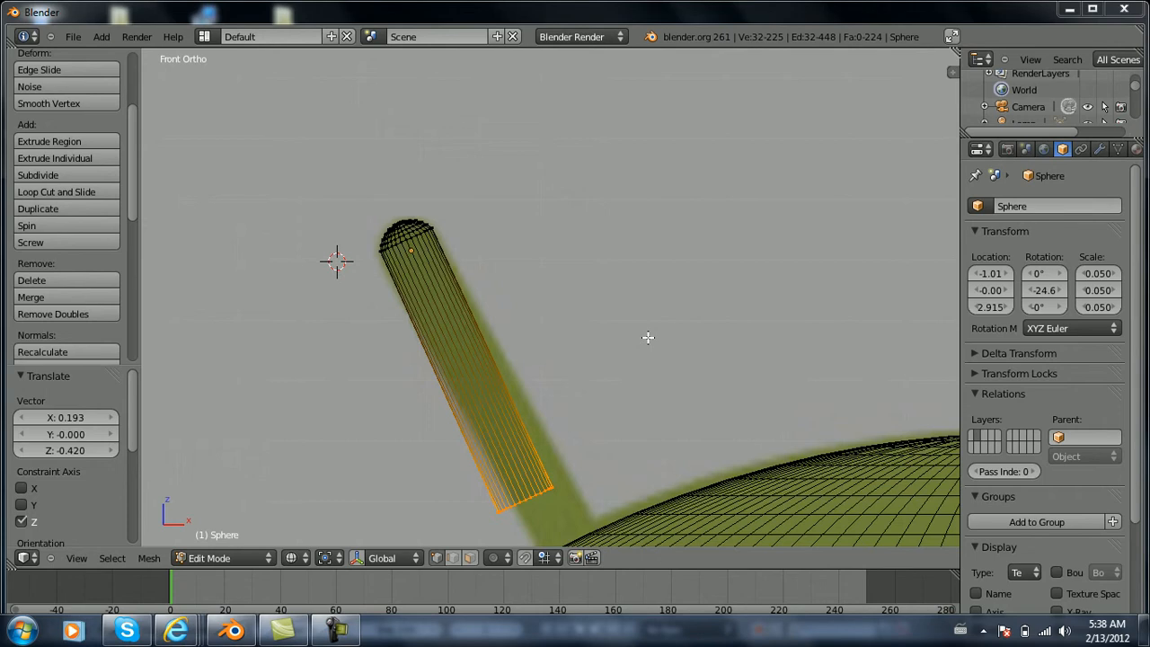
# - Move the shaft's end loop about 0.30 further down along local Z so that it reaches into the head
pyautogui.moveTo(648, 338); pyautogui.dragTo(651, 294, button='middle')
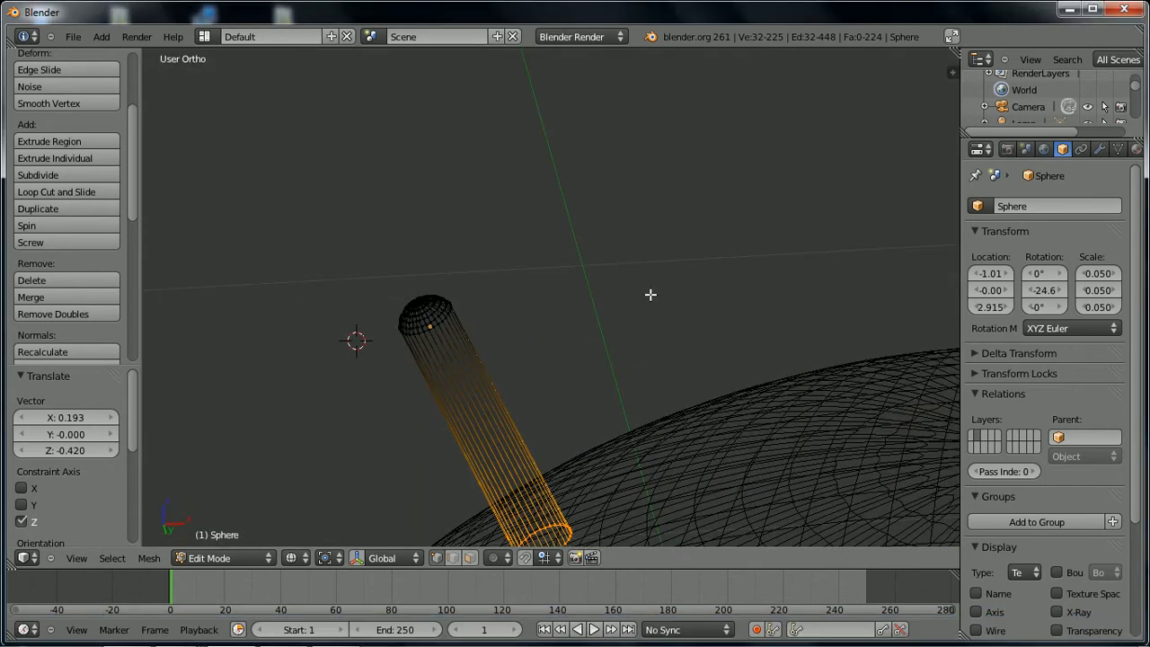
pyautogui.press('KP_1')
pyautogui.keyDown('shift'); pyautogui.moveTo(742, 477); pyautogui.dragTo(619, 351, button='middle'); pyautogui.keyUp('shift')
pyautogui.press('g')
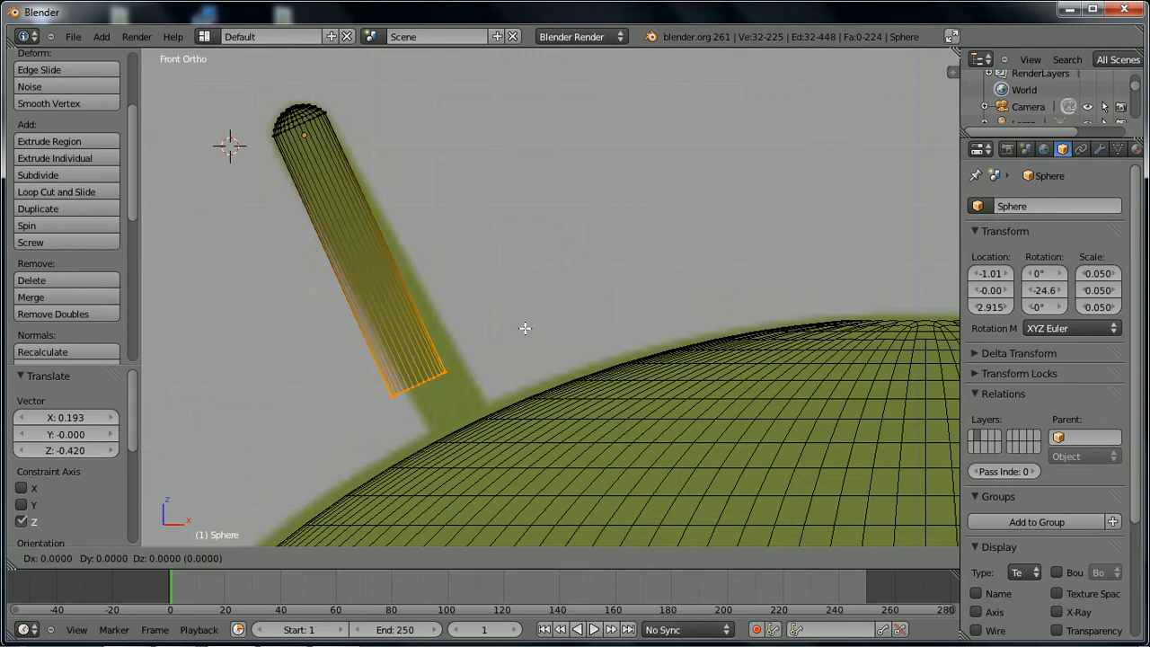
pyautogui.press('z')
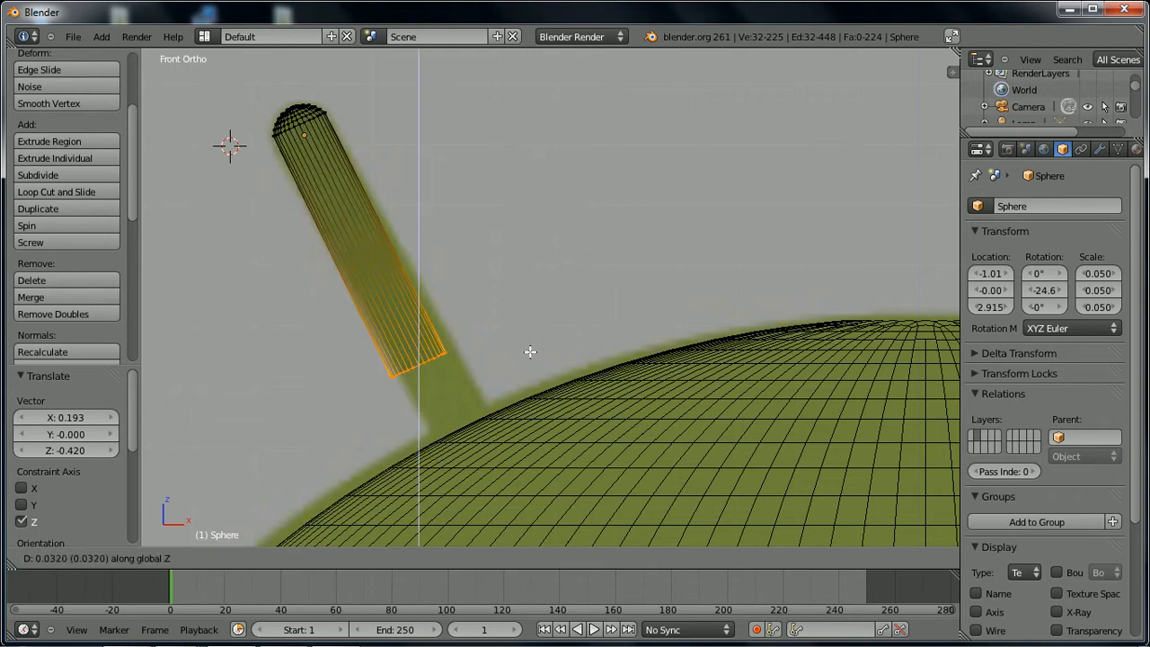
pyautogui.press('z')
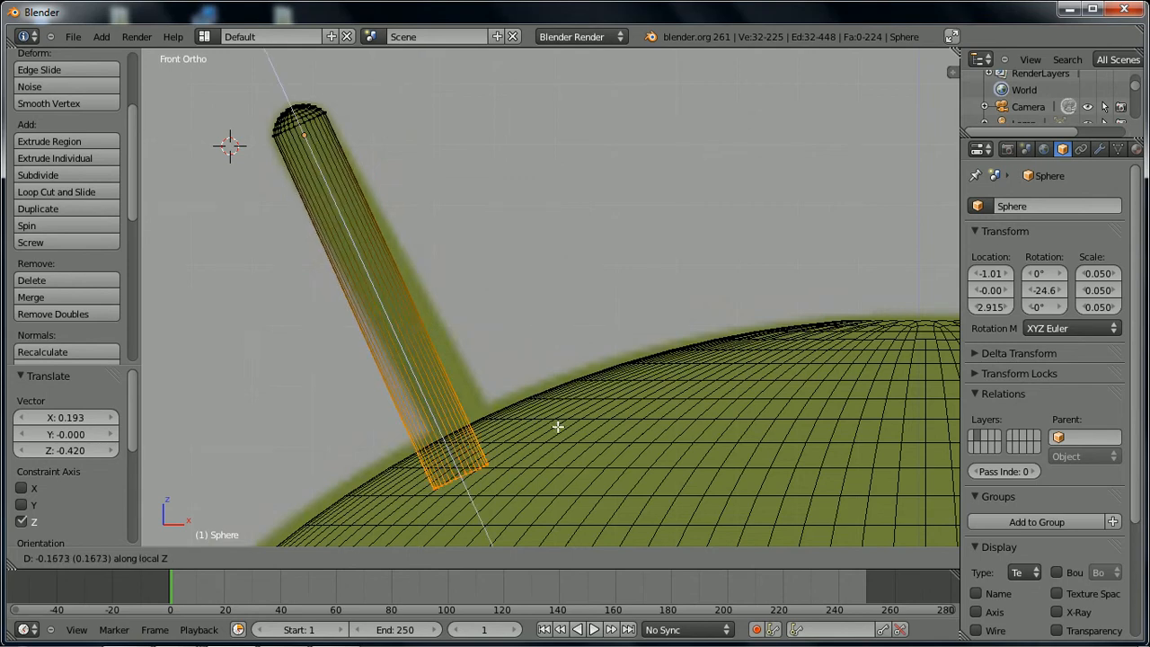
pyautogui.click(593, 497)
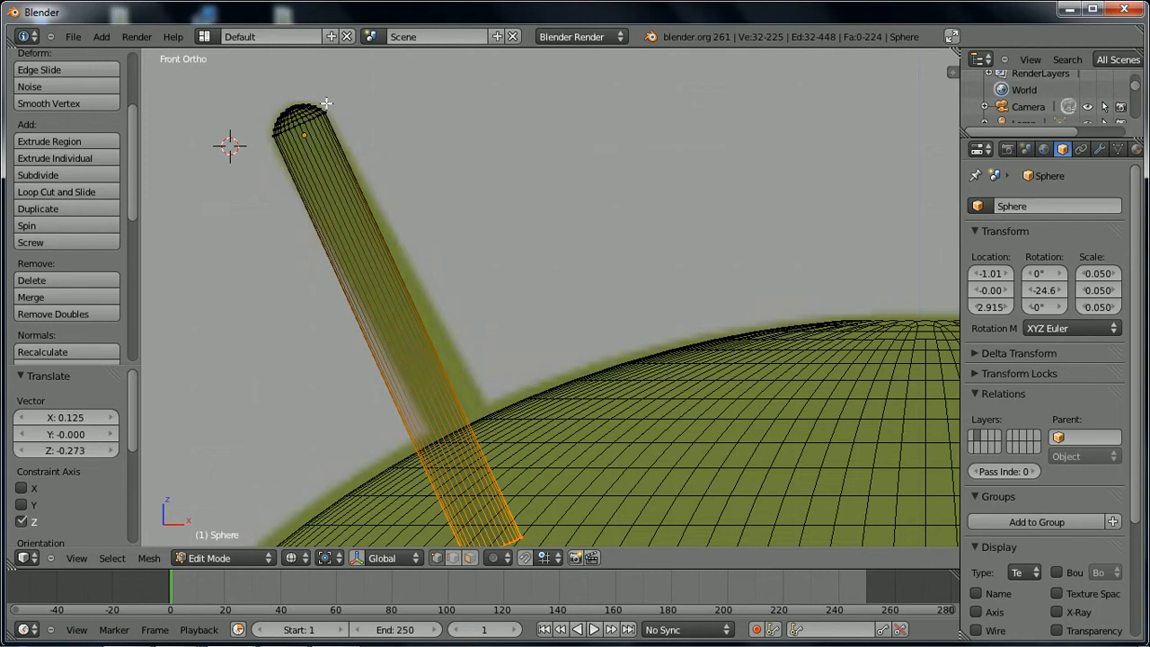
# - Select the whole antenna mesh and rotate it about -5.57° to match the slant in the reference image
pyautogui.press('a')
pyautogui.press('a')
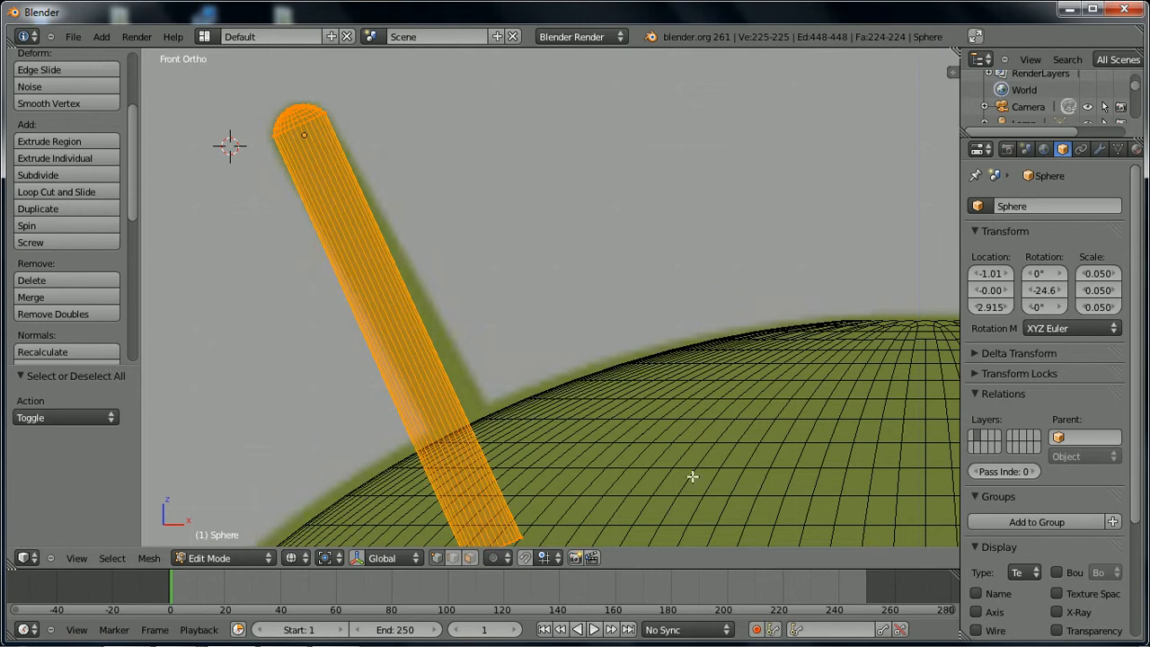
pyautogui.press('r')
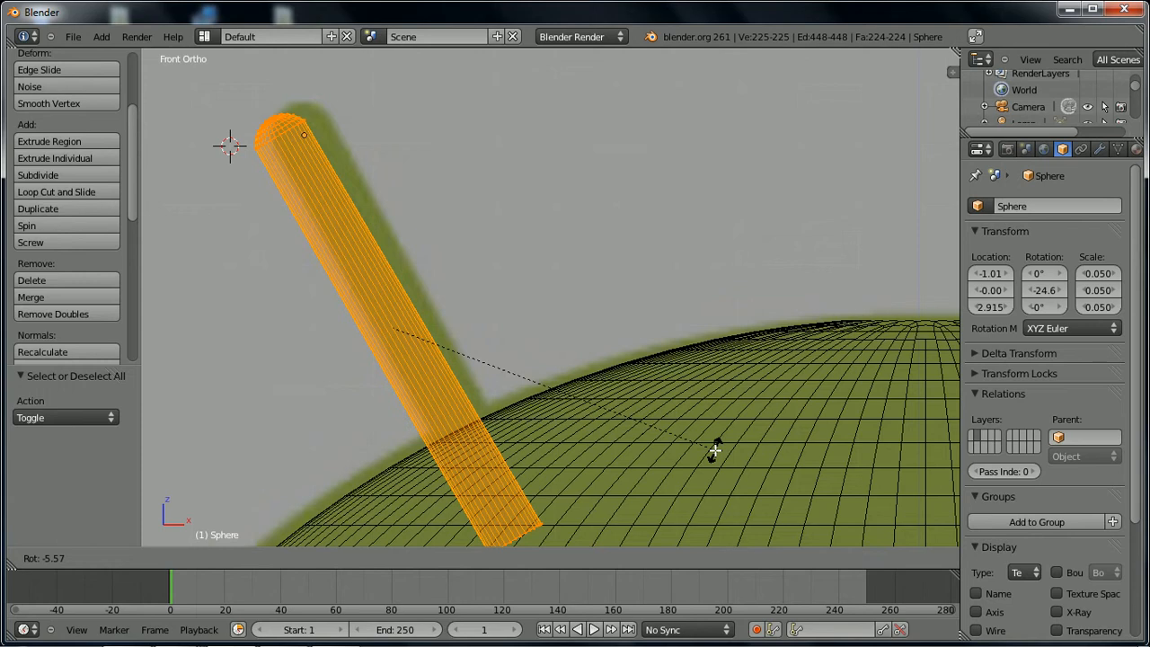
pyautogui.click(714, 450)
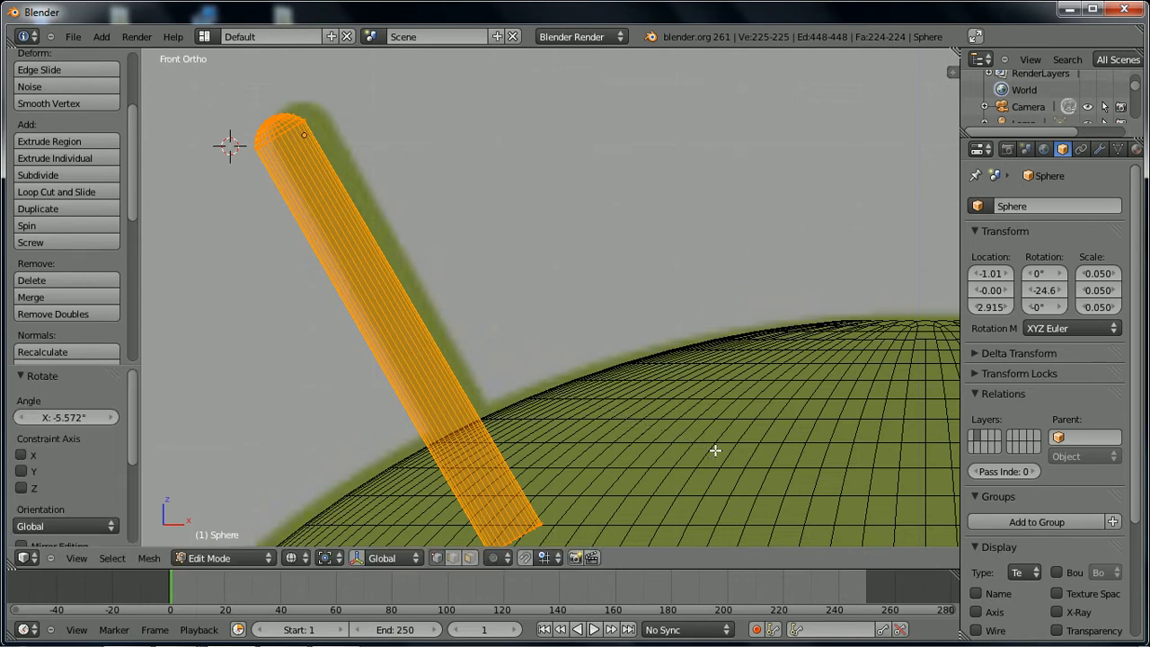
# - Shift the antenna mesh about 0.018 in X and 0.017 in Z, rotate it about 1.57° onto the reference, and leave Edit Mode
pyautogui.press('g')
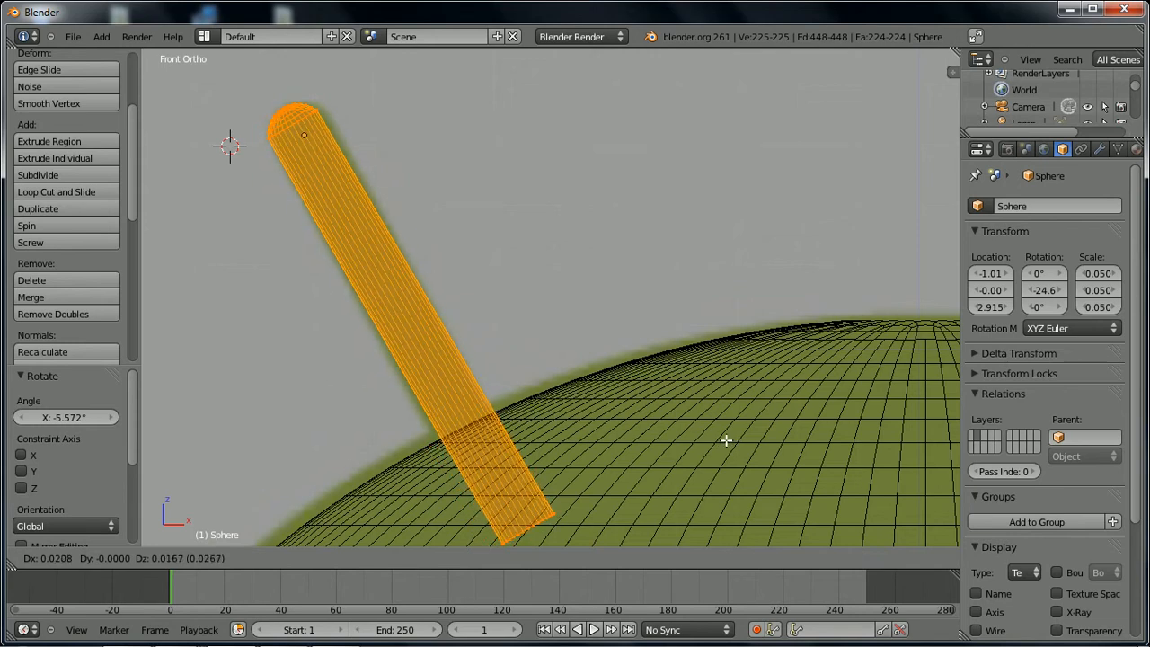
pyautogui.click(727, 440)
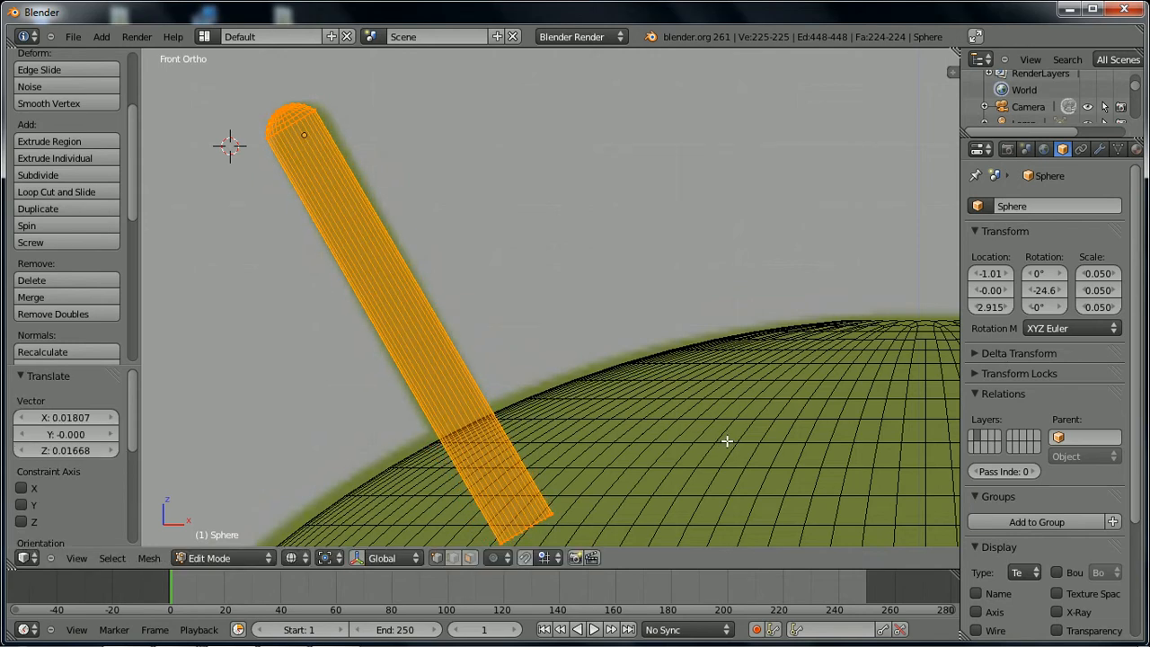
pyautogui.press('r')
pyautogui.click(723, 450)
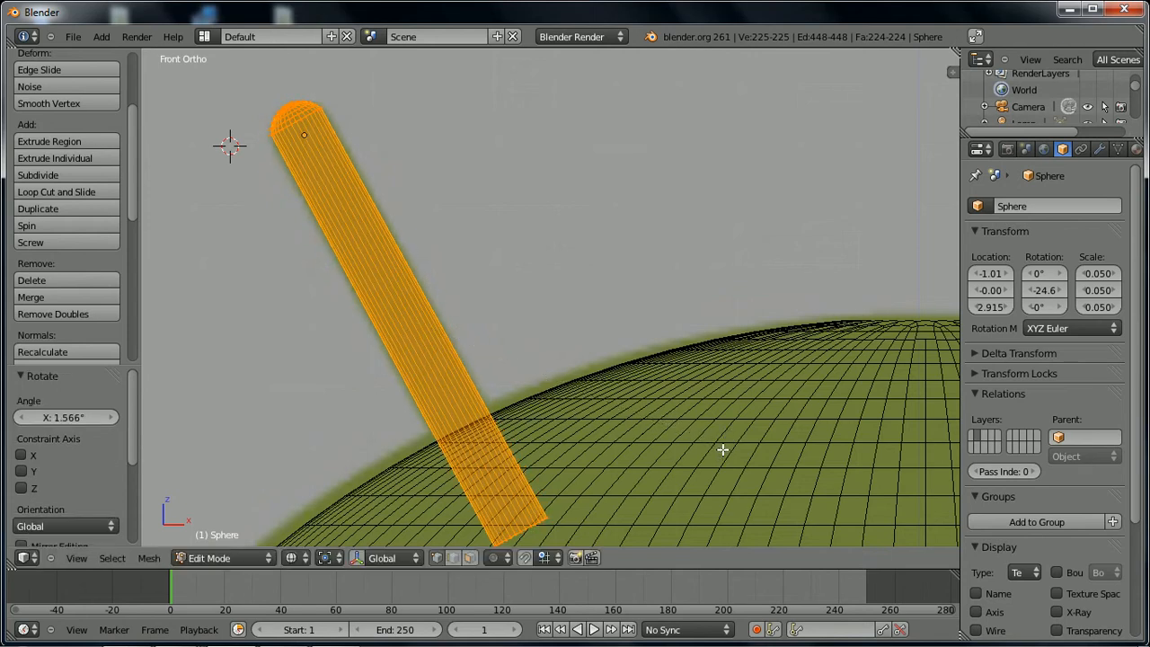
pyautogui.press('Tab')
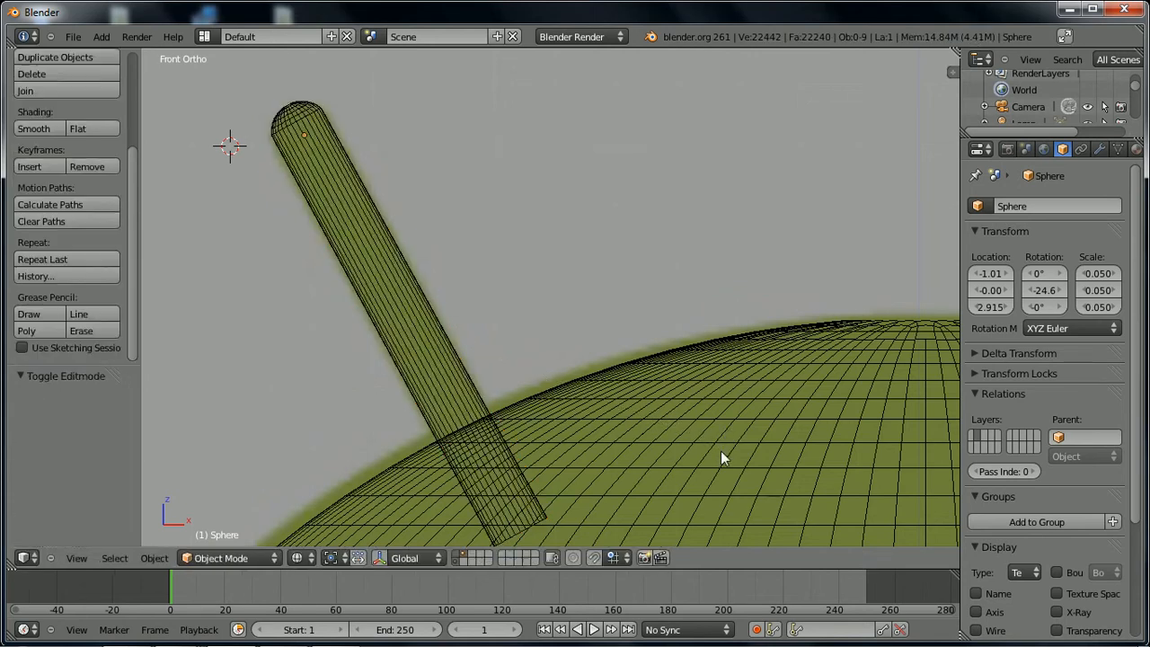
pyautogui.press('KP_8')
pyautogui.moveTo(685, 431); pyautogui.dragTo(684, 432, button='middle')
pyautogui.scroll(-2, 684, 432)
pyautogui.click(660, 412)
pyautogui.click(227, 275)
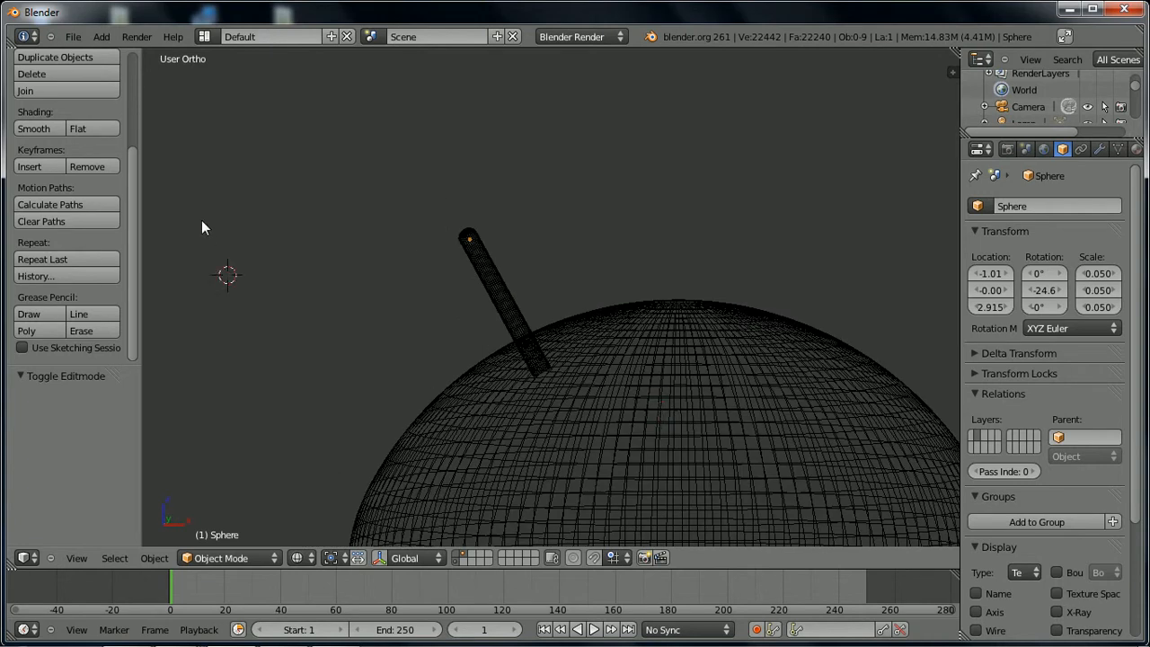
pyautogui.press('a')
pyautogui.press('a')
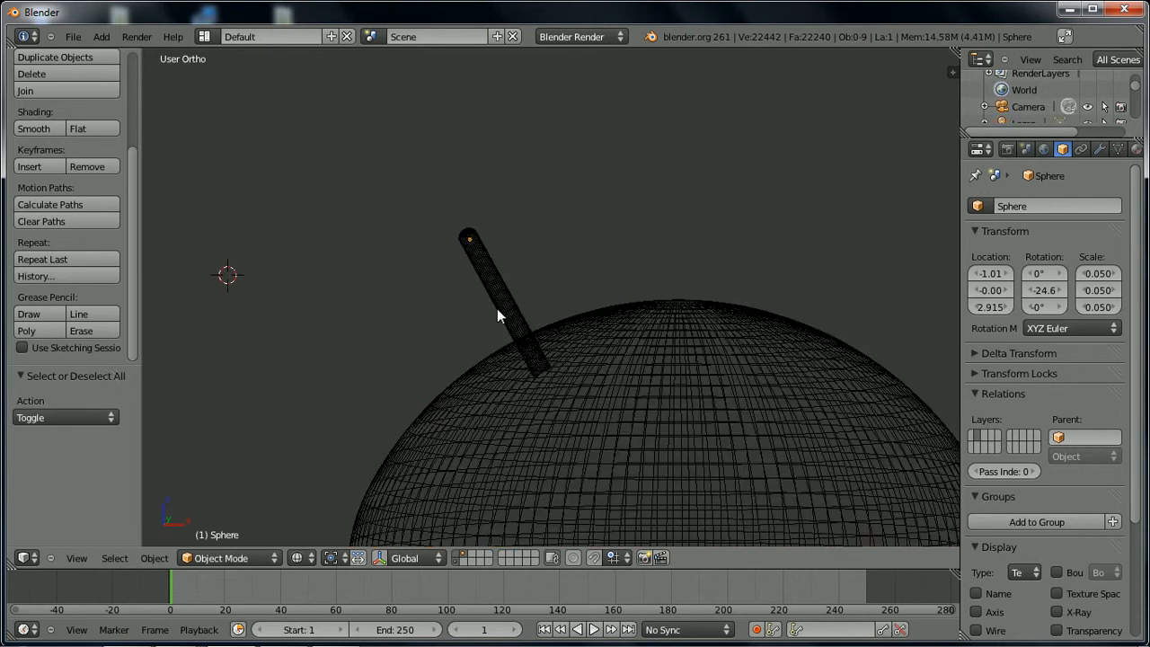
pyautogui.press('Tab')
pyautogui.press('Tab')
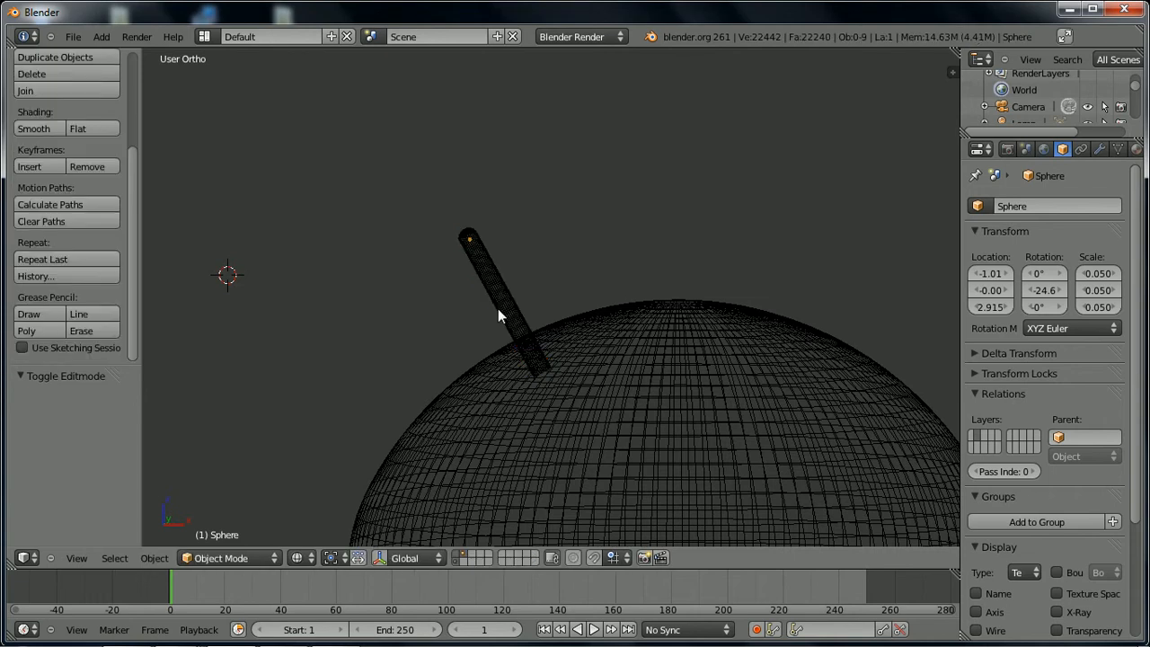
# - Display the model in solid shading and apply smooth shading to the antenna
pyautogui.press('z')
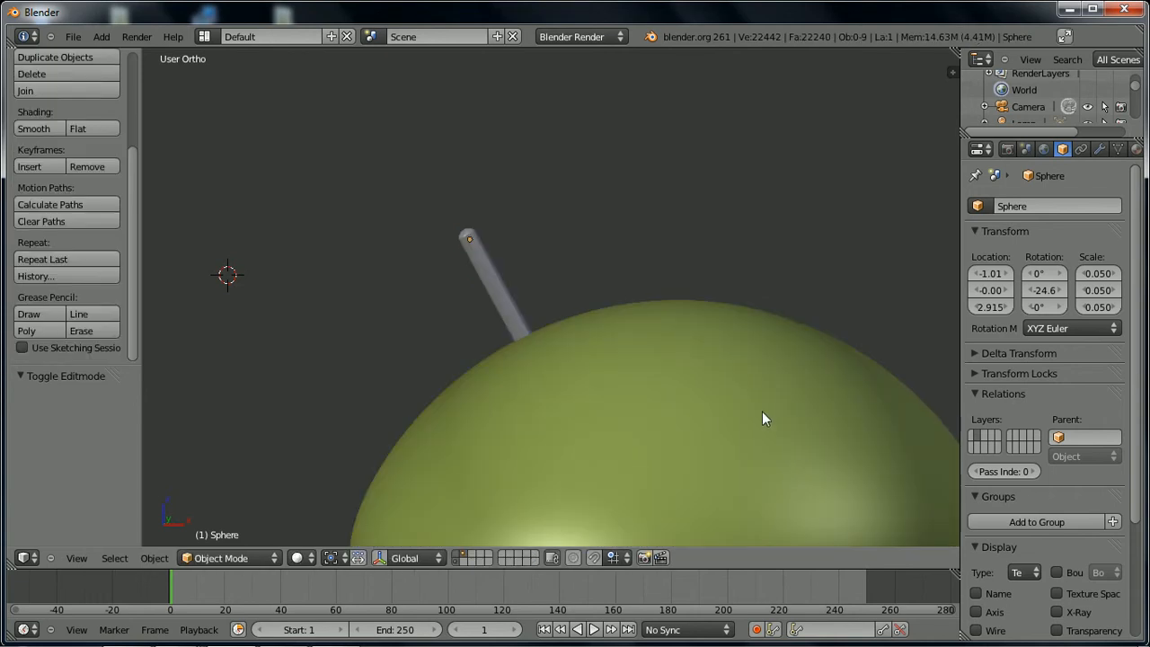
pyautogui.click(211, 101)
pyautogui.click(491, 276)
pyautogui.click(169, 171)
pyautogui.rightClick(485, 258)
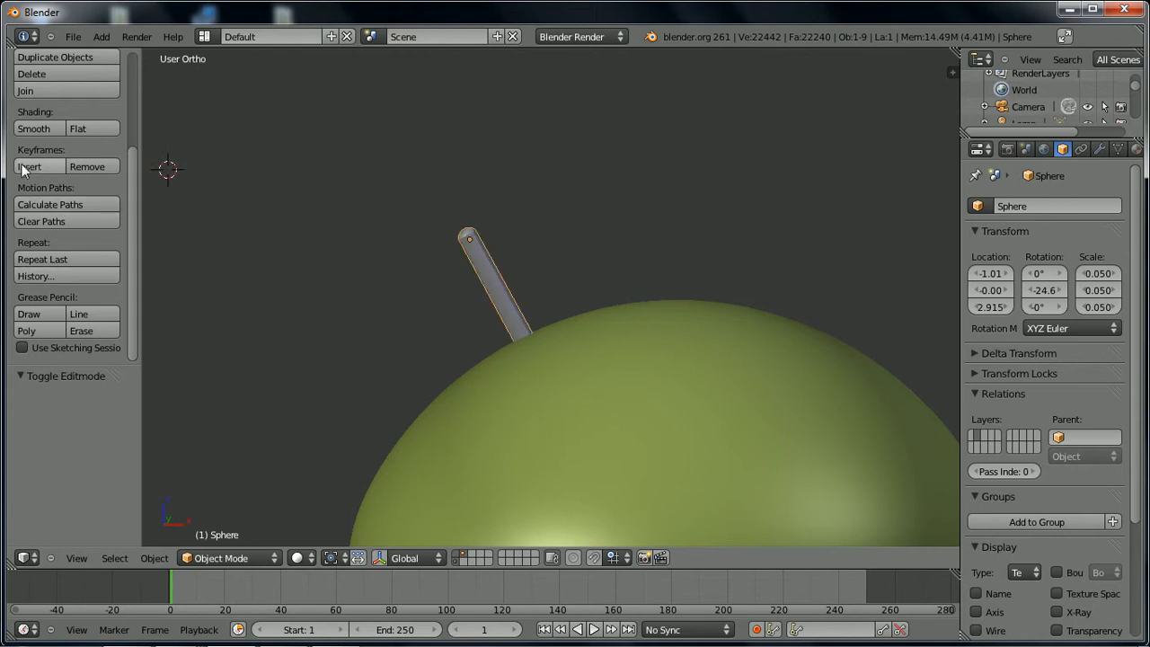
pyautogui.click(36, 131)
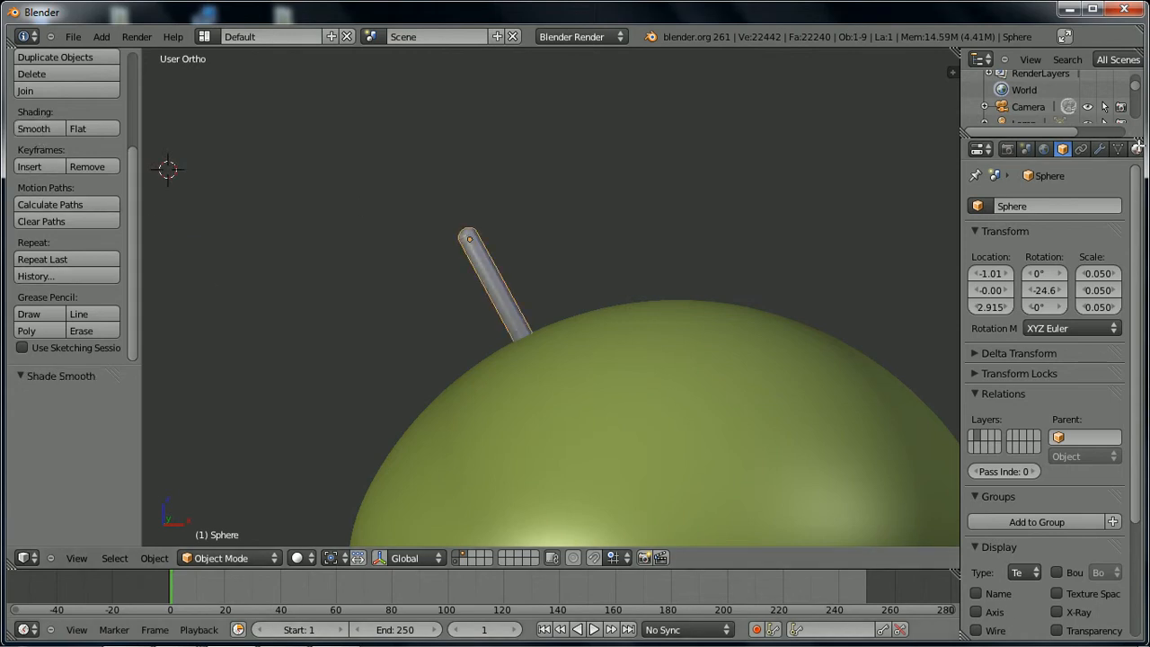
# - Add a Subdivision Surface modifier to the antenna and set its view subdivisions to 2
pyautogui.click(1138, 150)
pyautogui.click(1100, 149)
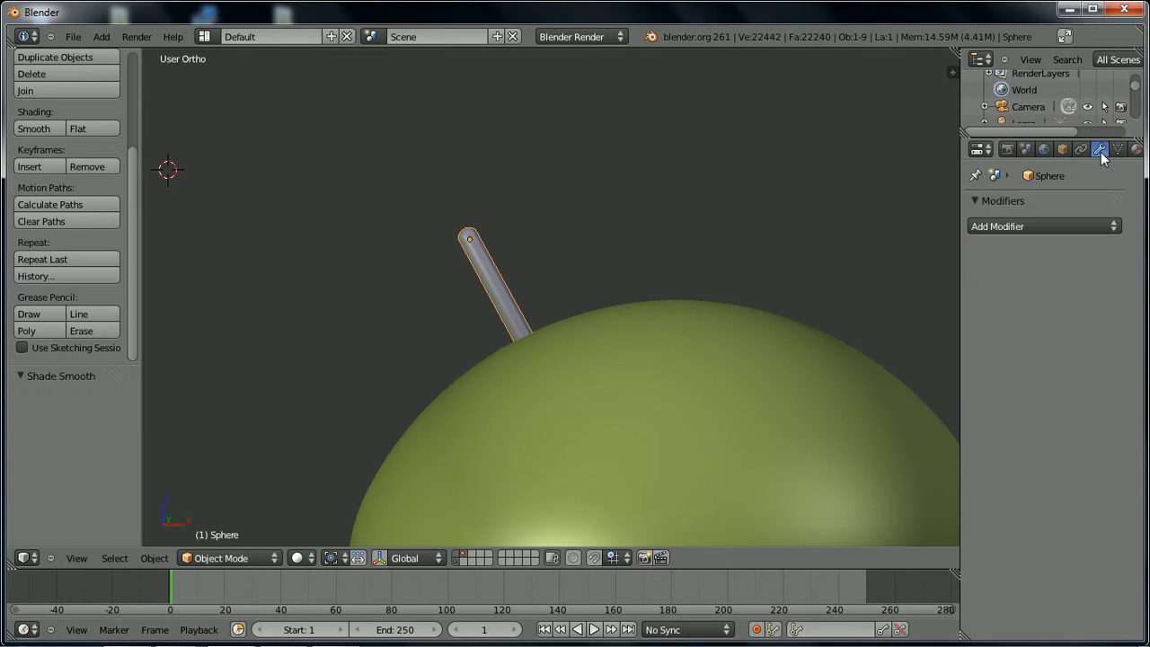
pyautogui.click(1007, 227)
pyautogui.click(740, 461)
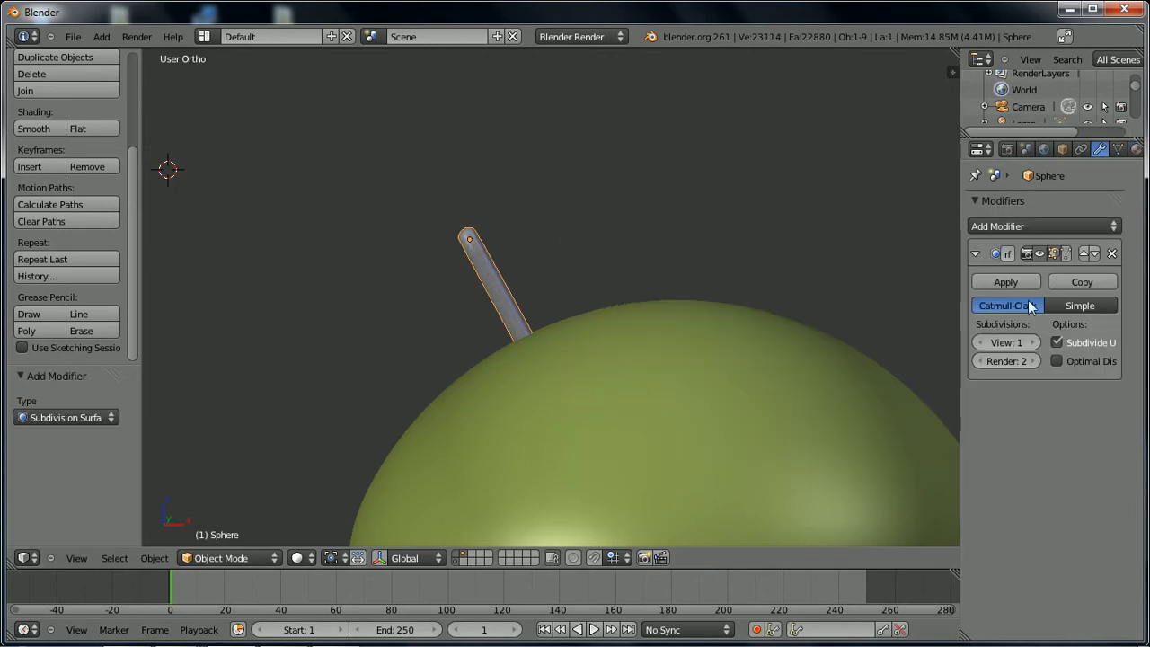
pyautogui.click(1035, 343)
# - Assign the existing green Material.001 to the antenna
pyautogui.click(1137, 153)
pyautogui.click(978, 260)
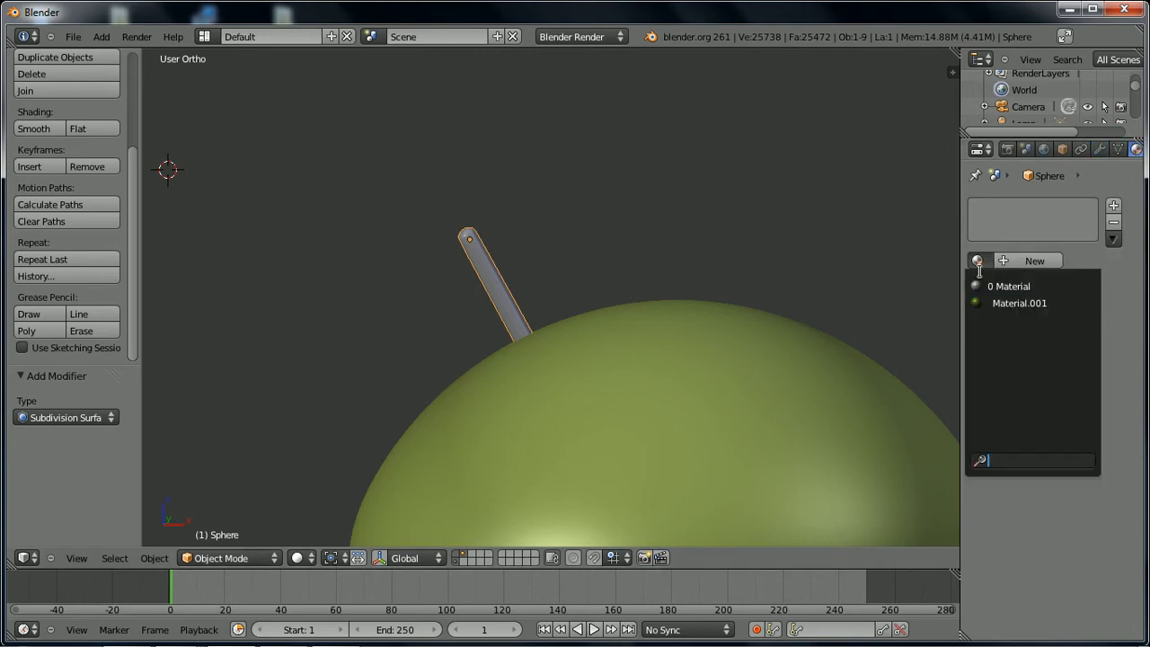
pyautogui.click(993, 311)
pyautogui.scroll(-5, 783, 367)
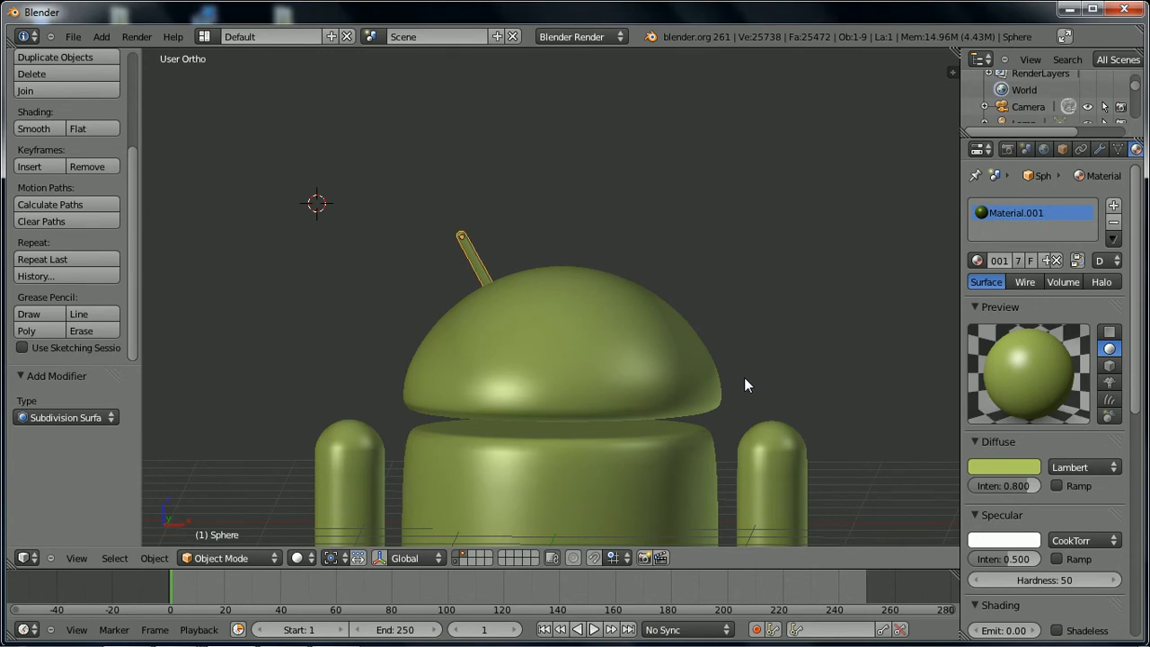
pyautogui.press('KP_7')
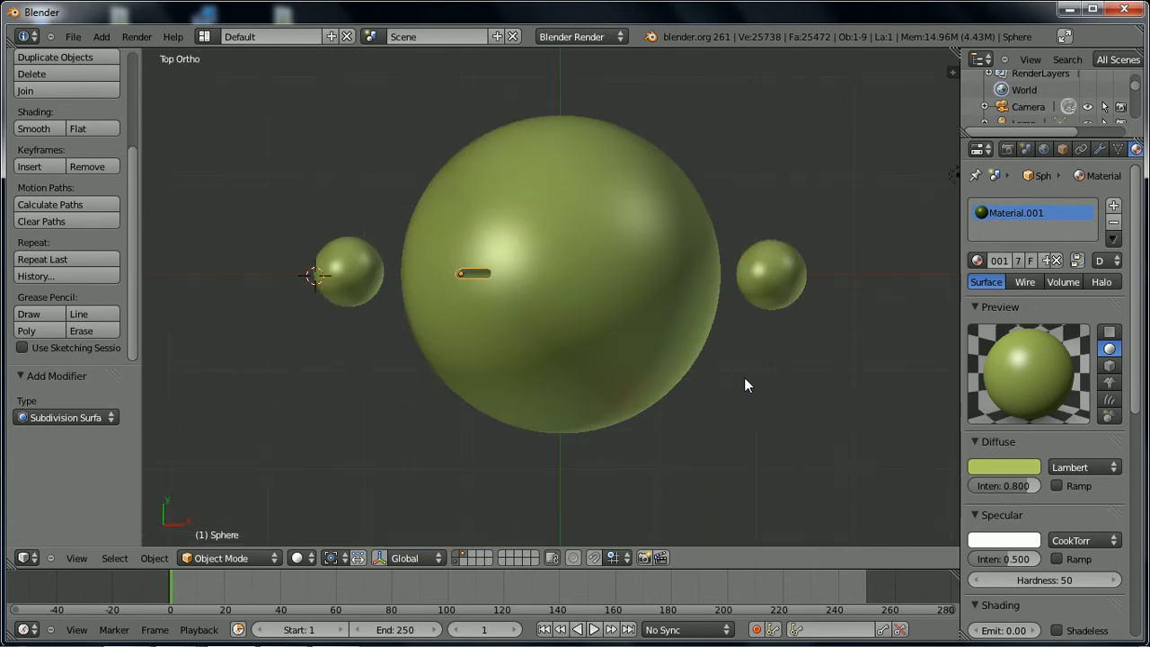
# - Duplicate the antenna about 2.065 in X onto the opposite antenna of the front reference and rotate the copy about 59.3°
pyautogui.press('KP_1')
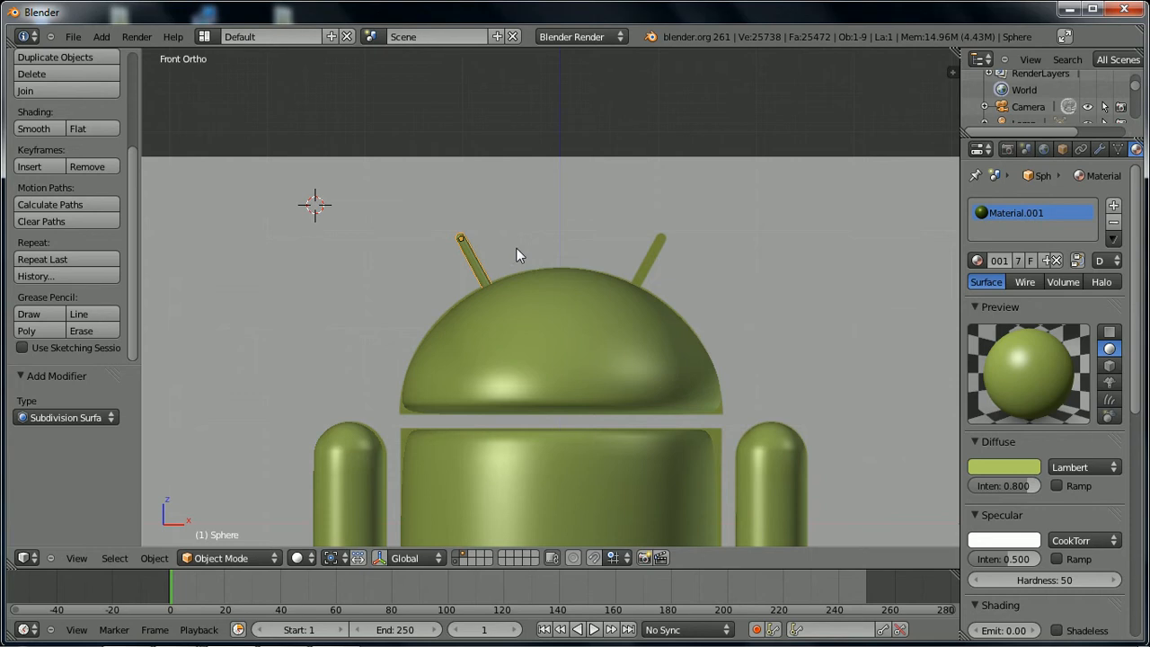
pyautogui.hotkey('shift', 'd')
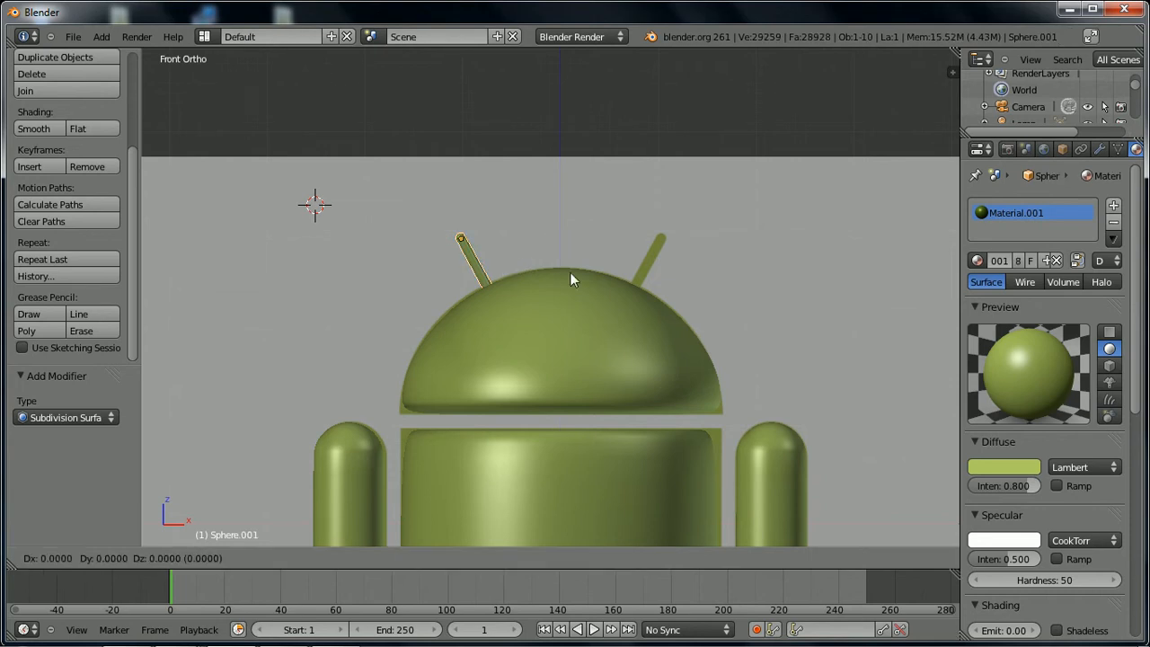
pyautogui.click(703, 263)
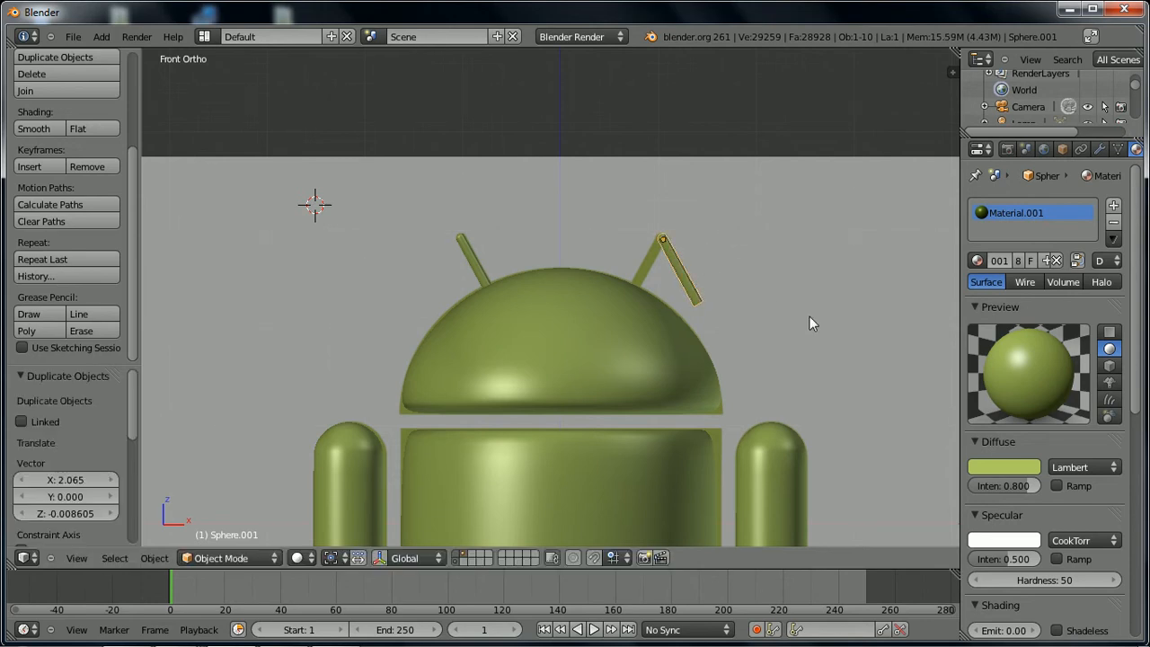
pyautogui.press('r')
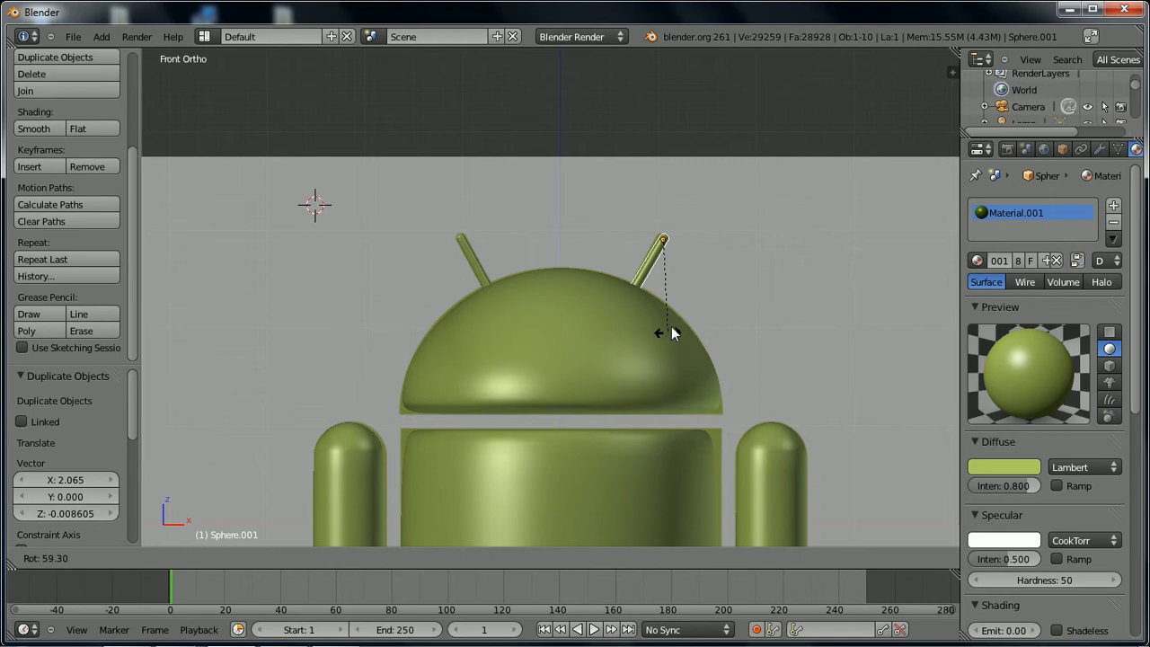
pyautogui.click(668, 333)
# - Shift the copied antenna about -0.013 in X and 0.003 in Z, and rotate it about -1.67° onto the reference
pyautogui.press('g')
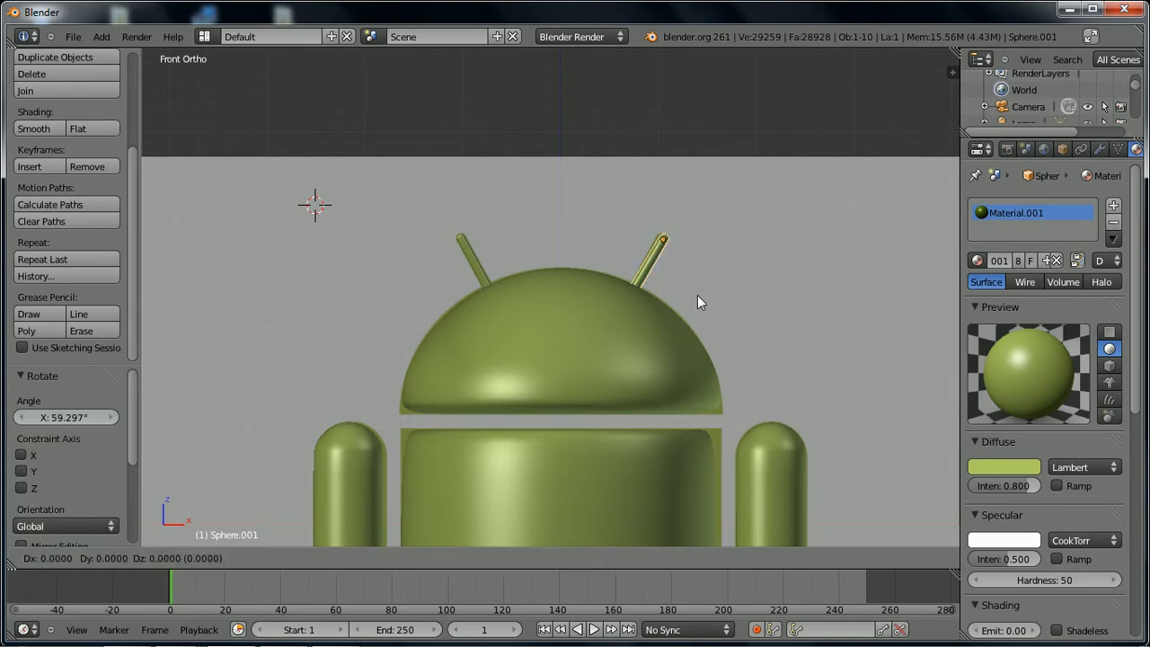
pyautogui.click(688, 293)
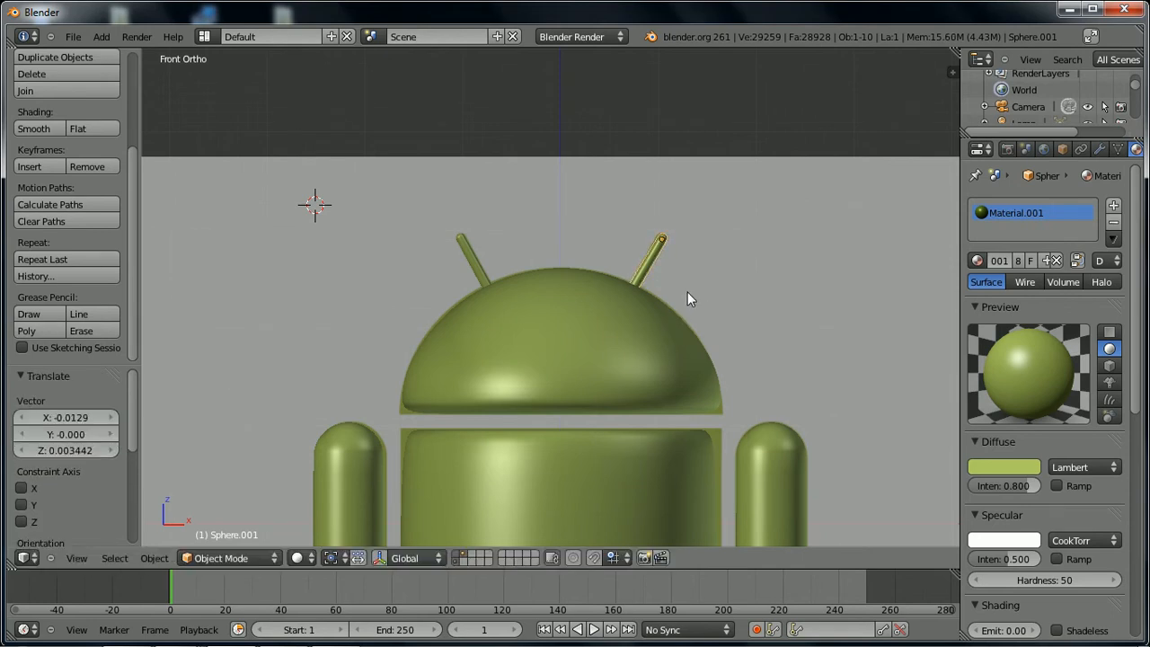
pyautogui.press('r')
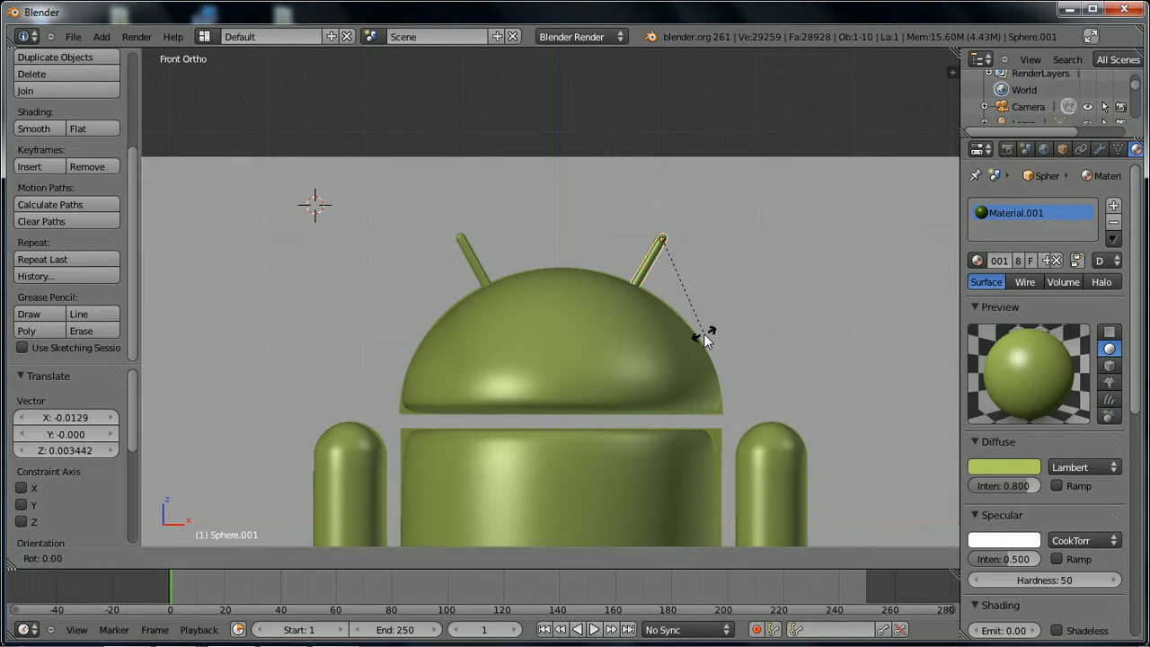
pyautogui.click(706, 337)
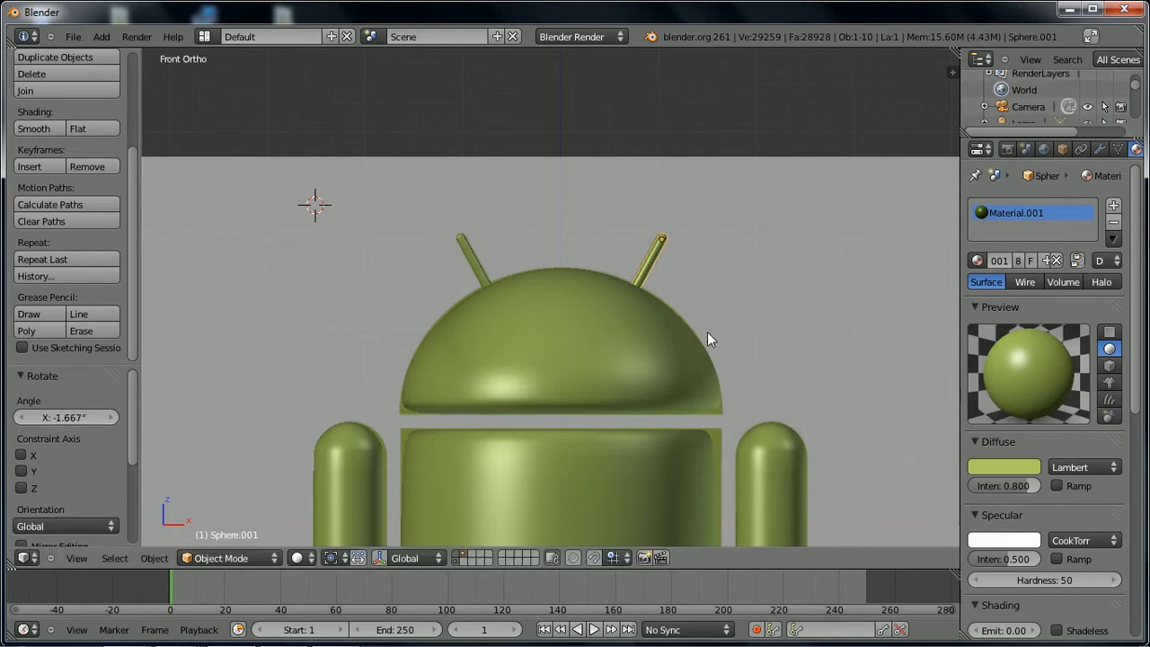
# - Examine the whole robot with both antennas from an angle, through the camera and against the front reference
pyautogui.scroll(-4, 709, 337)
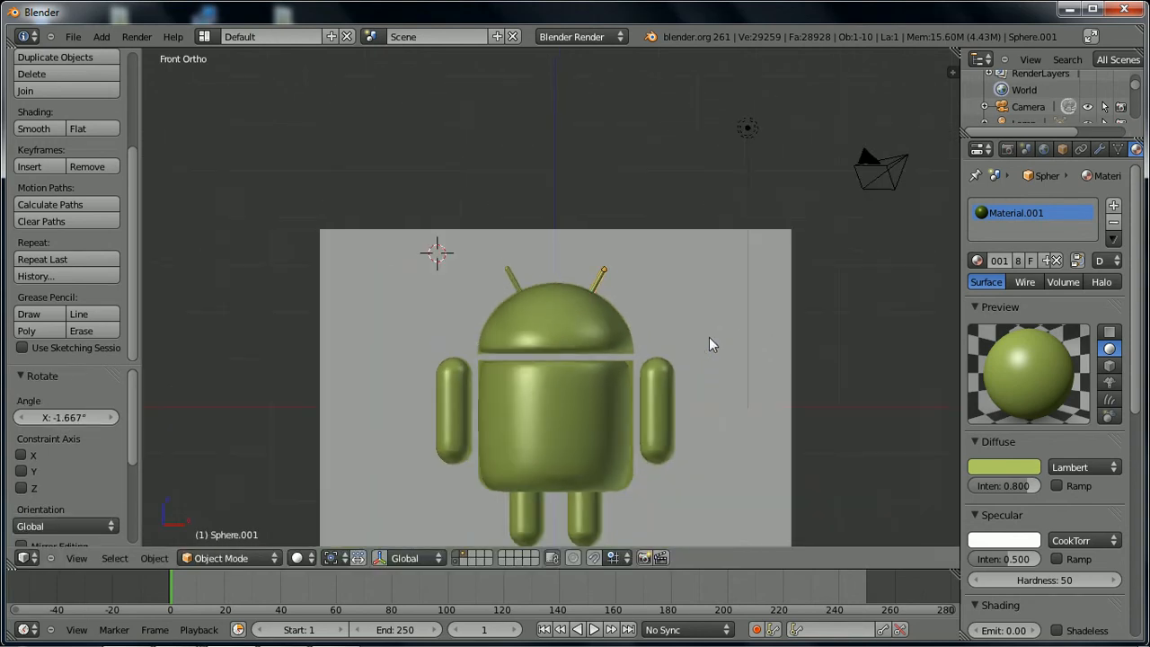
pyautogui.moveTo(709, 338); pyautogui.dragTo(712, 347, button='middle')
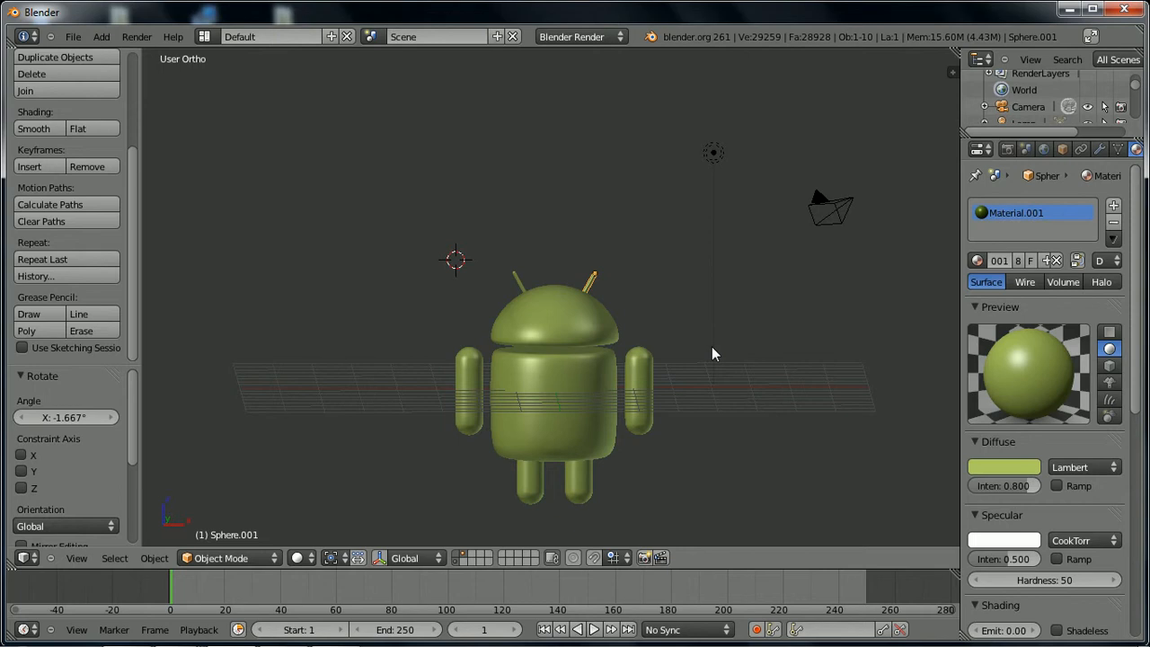
pyautogui.press('KP_0')
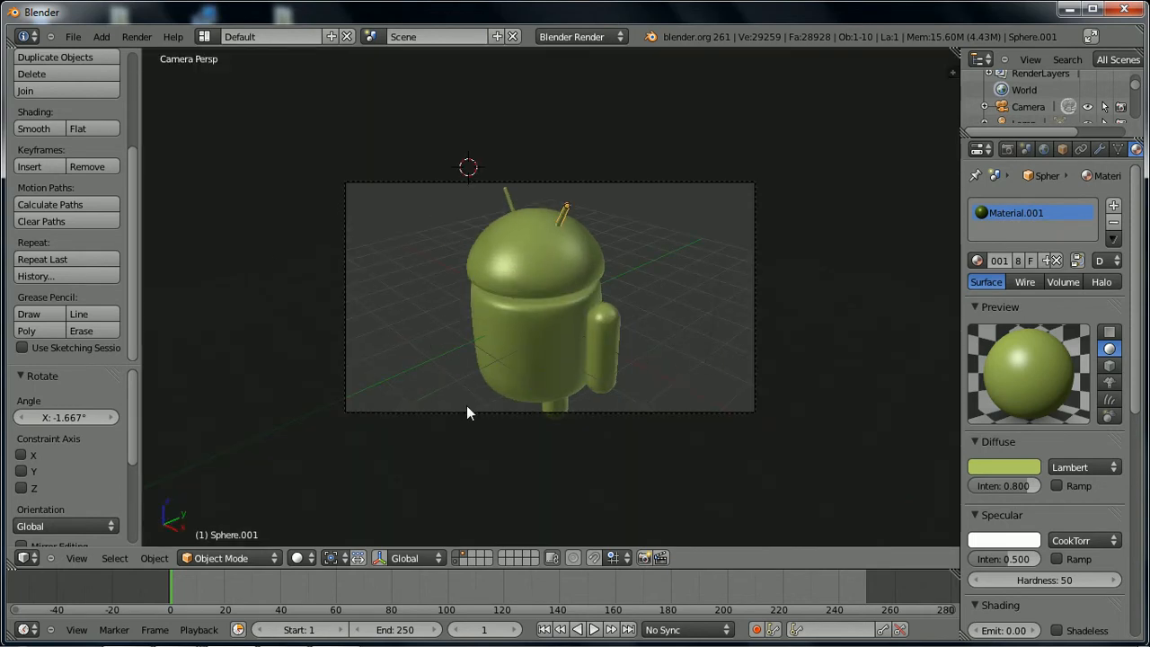
pyautogui.moveTo(489, 386); pyautogui.dragTo(458, 380, button='middle')
pyautogui.press('KP_1')
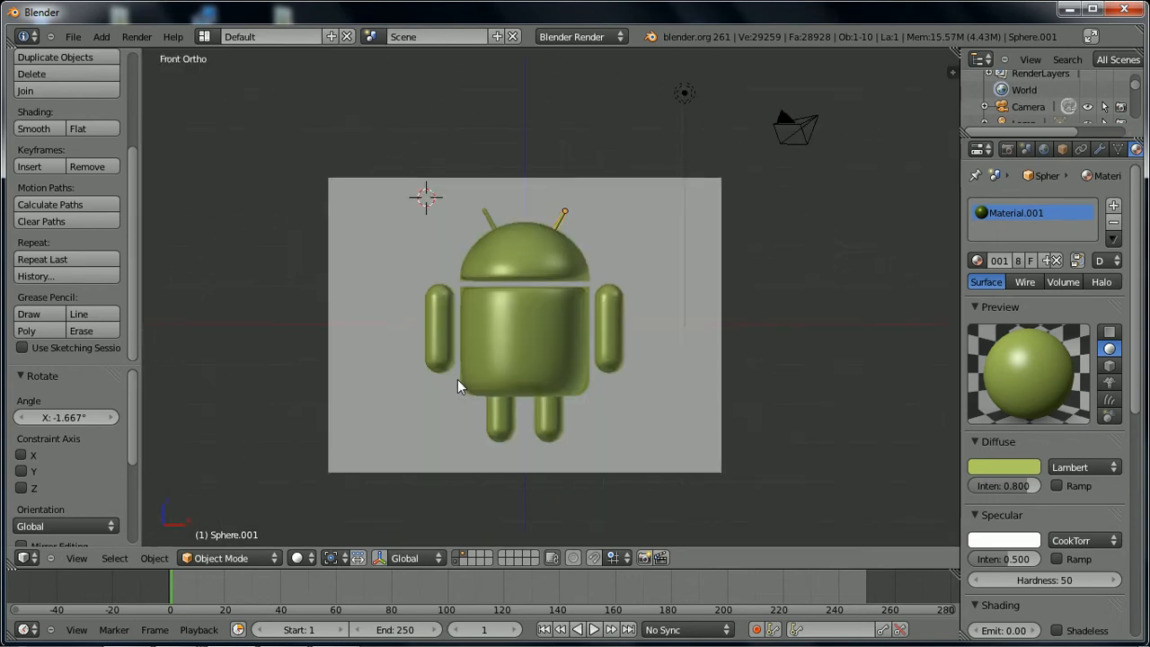
pyautogui.scroll(5, 440, 340)
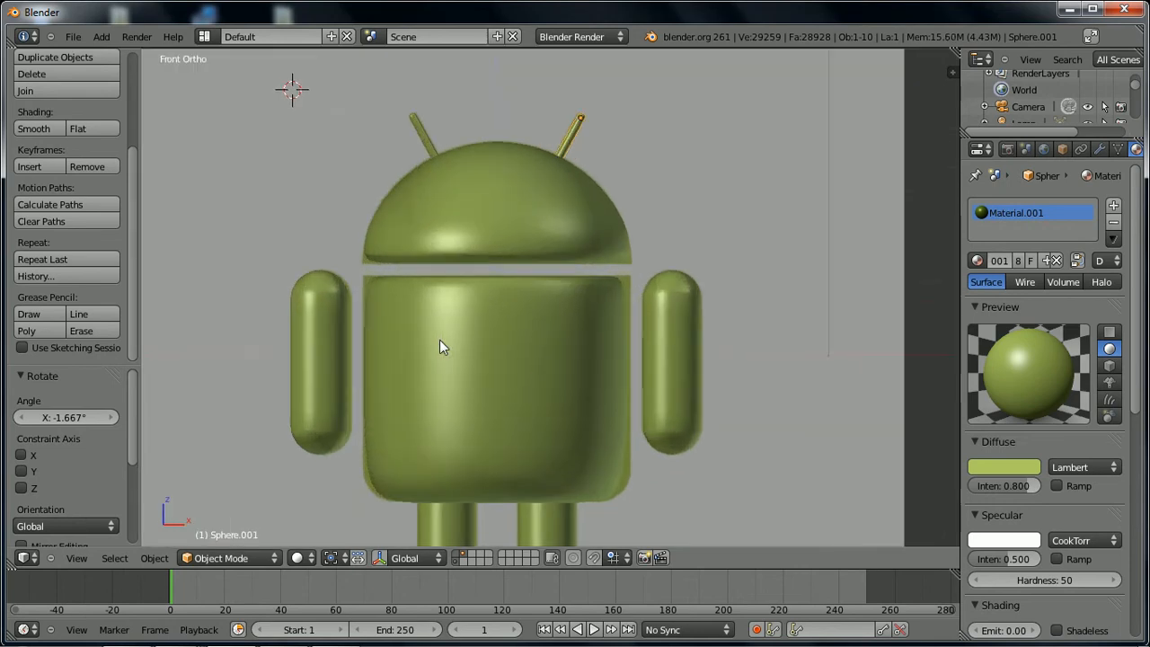
pyautogui.scroll(-2, 440, 340)
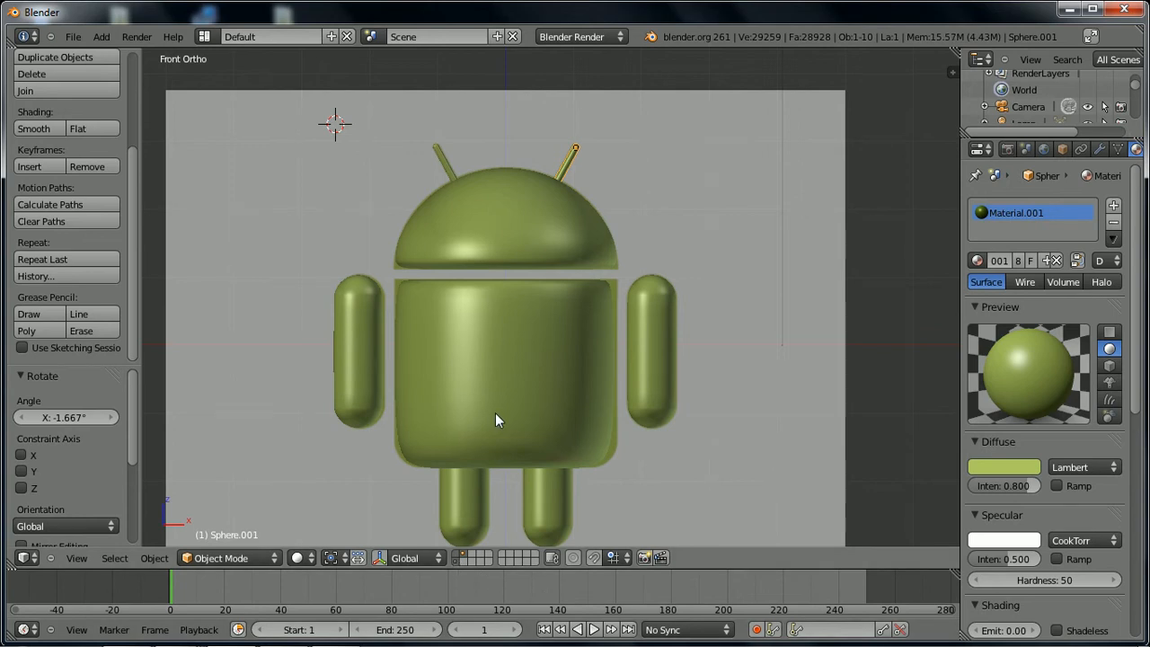
# - Select all objects, move them to a different layer, and display an empty layer so only the reference image shows
pyautogui.hotkey('ctrl', 'a')
pyautogui.press('a')
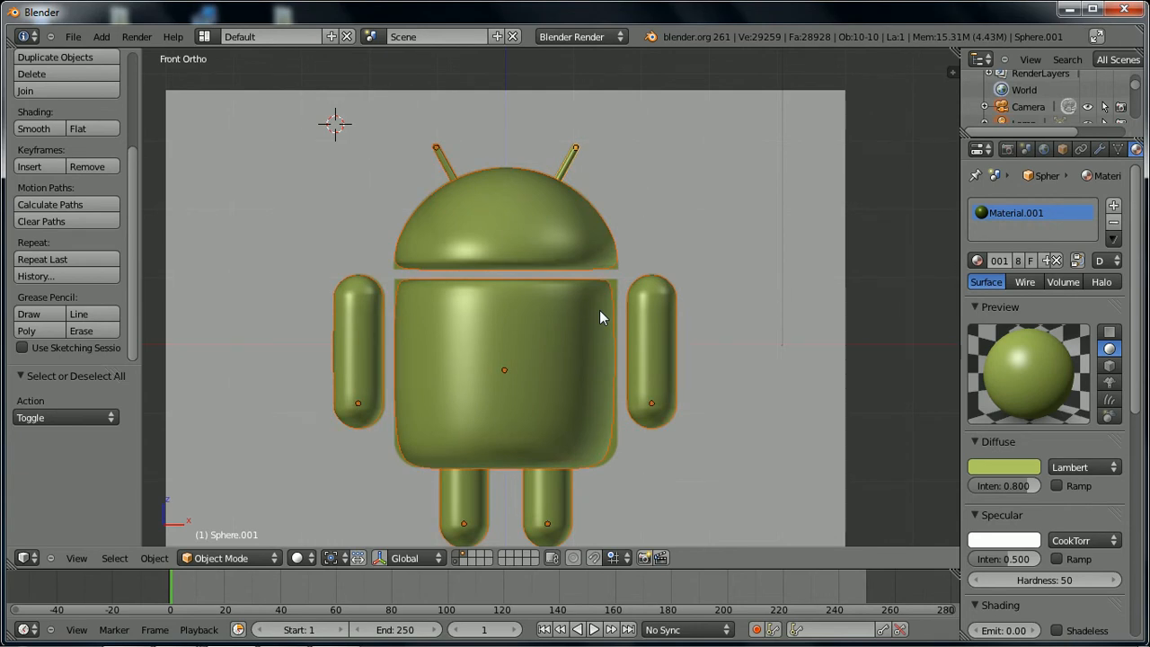
pyautogui.press('m')
pyautogui.press('1')
pyautogui.press('m')
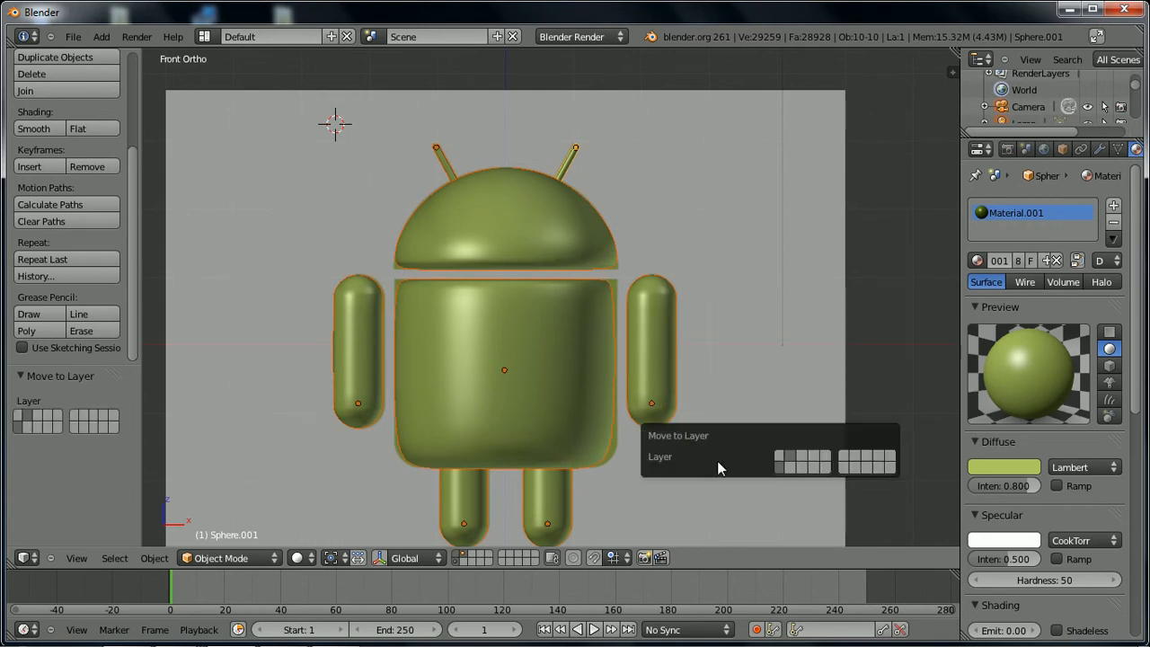
pyautogui.click(782, 463)
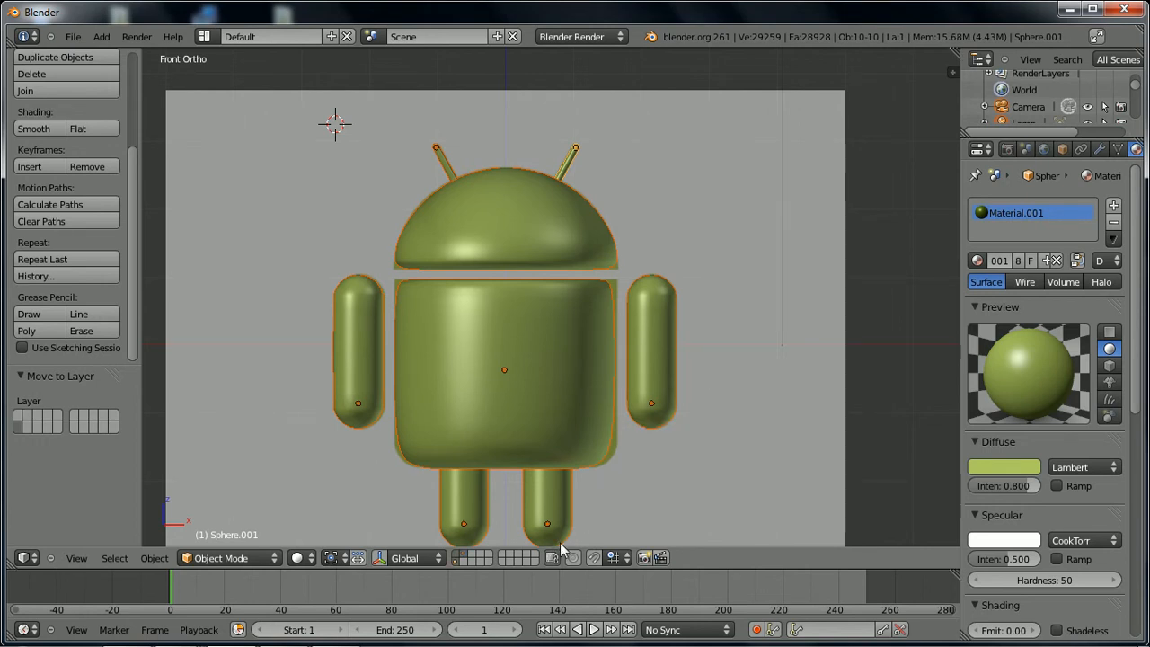
pyautogui.click(458, 559)
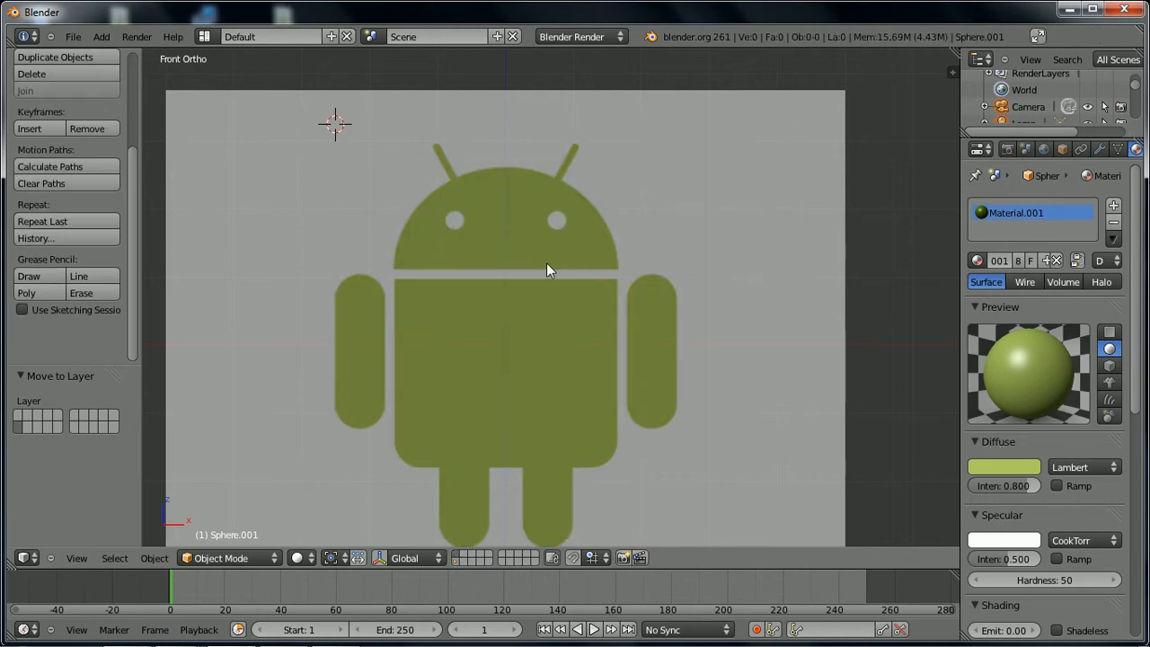
# - Add a UV sphere at the reference eye on the positive X side and scale it by about 0.174
pyautogui.click(557, 218)
pyautogui.hotkey('shift', 'a')
pyautogui.moveTo(609, 386)
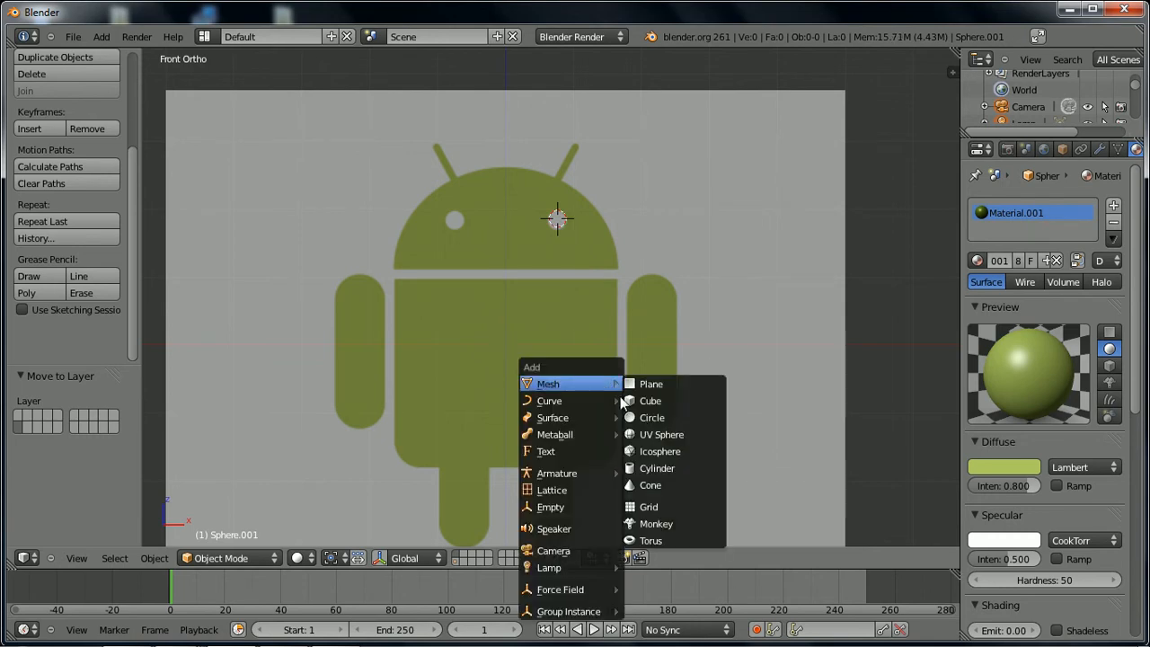
pyautogui.click(662, 435)
pyautogui.press('s')
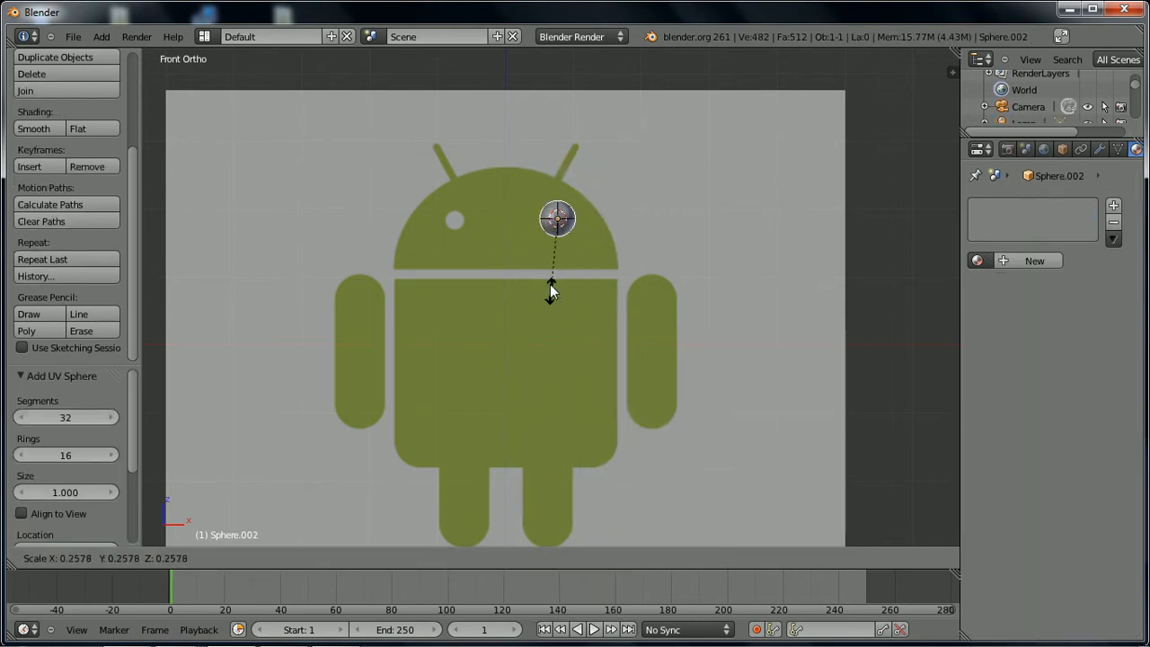
pyautogui.click(553, 270)
# - Display the eye sphere as wireframe in front view and shift it about -0.007 in X and -0.029 in Z onto the eye
pyautogui.scroll(4, 553, 271)
pyautogui.scroll(2, 553, 271)
pyautogui.keyDown('shift'); pyautogui.moveTo(635, 104); pyautogui.dragTo(673, 188, button='middle'); pyautogui.keyUp('shift')
pyautogui.scroll(2, 630, 290)
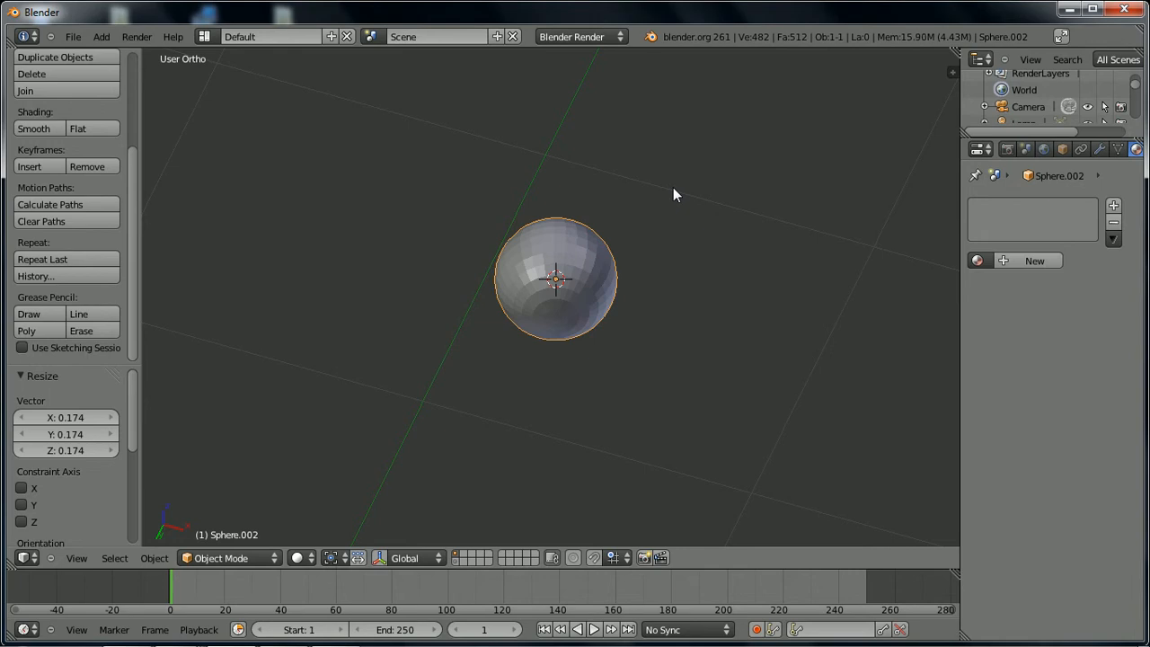
pyautogui.press('KP_1')
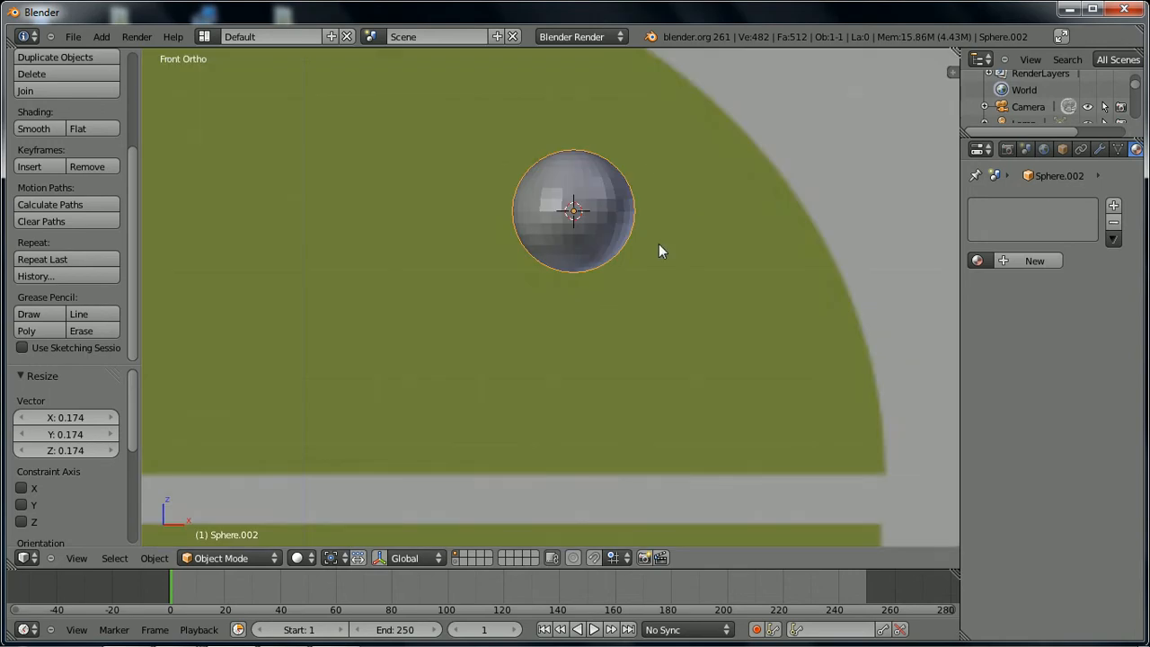
pyautogui.press('z')
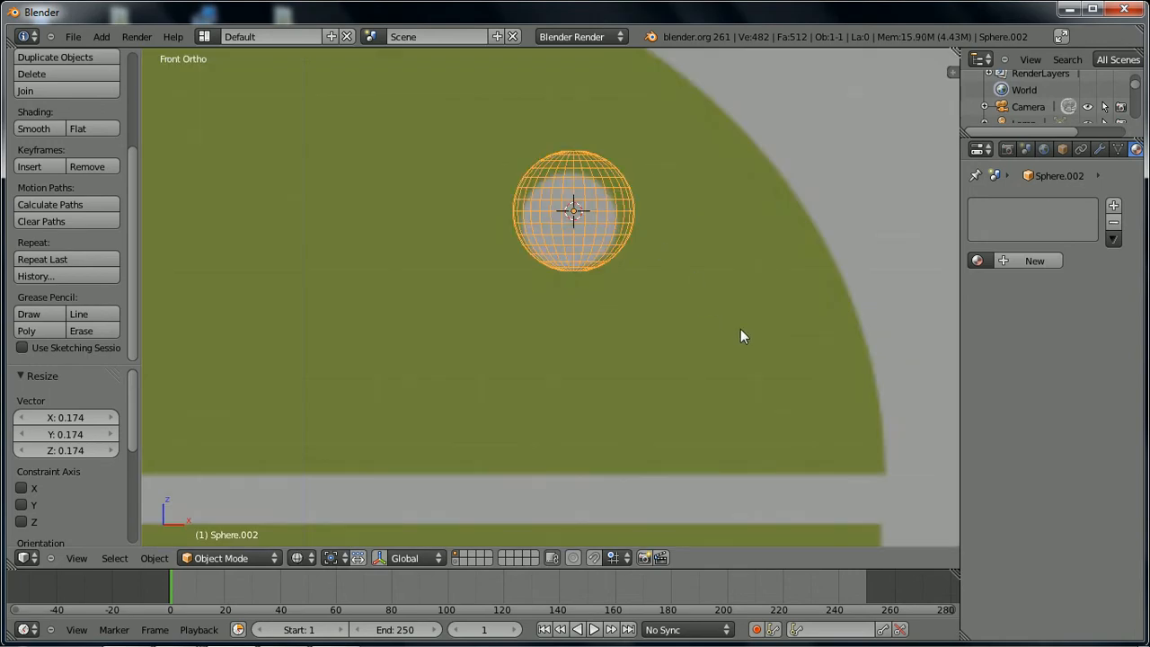
pyautogui.press('g')
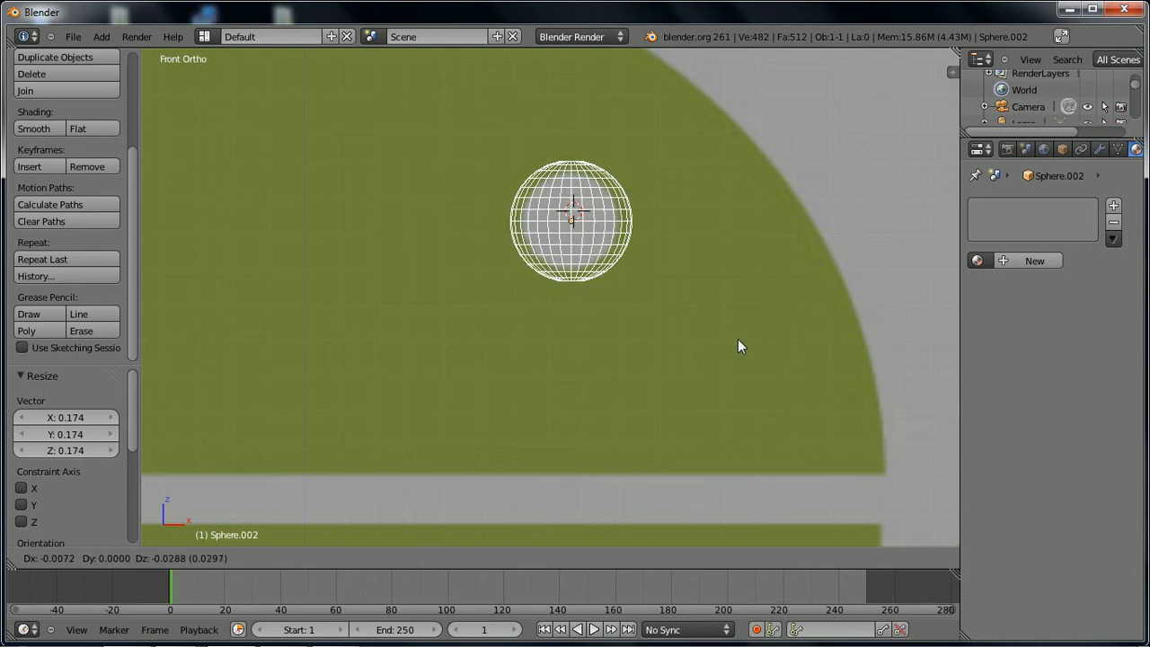
pyautogui.click(738, 346)
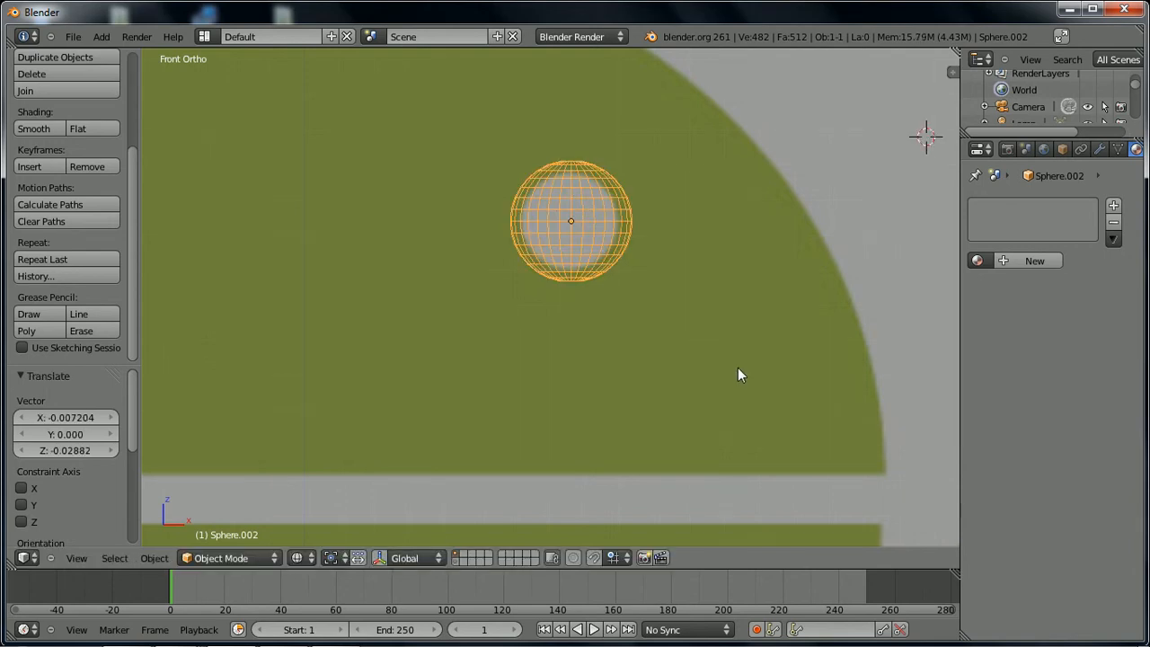
# - Scale the eye sphere by about 0.794 and nudge it about -0.003 in X to match the reference eye
pyautogui.press('s')
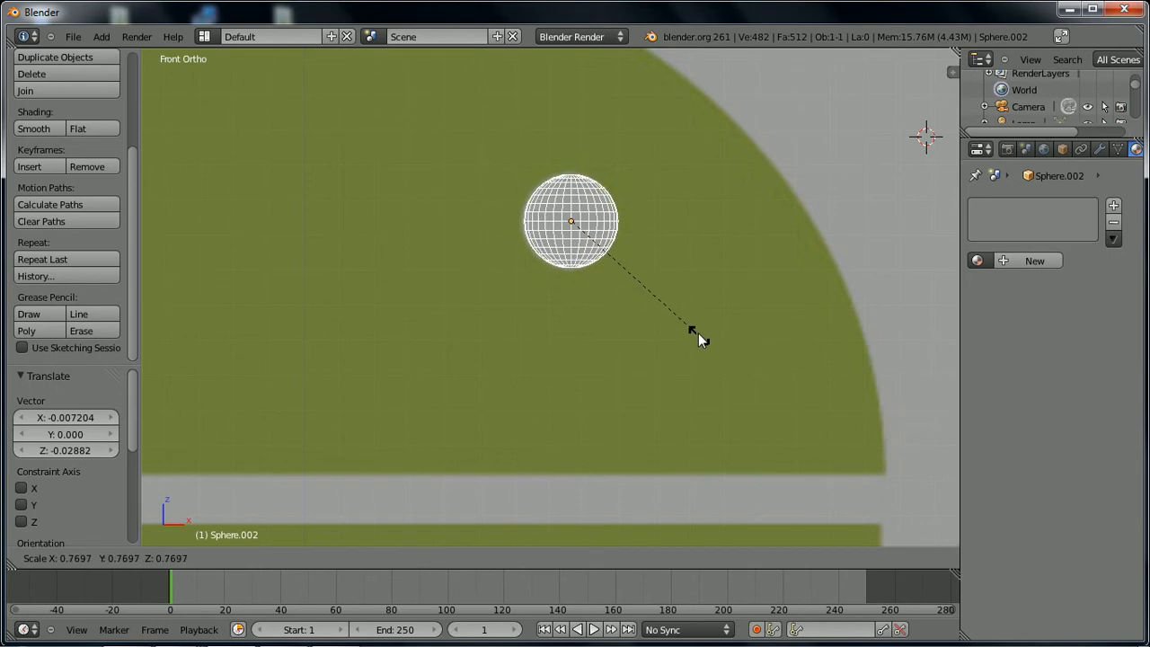
pyautogui.click(704, 338)
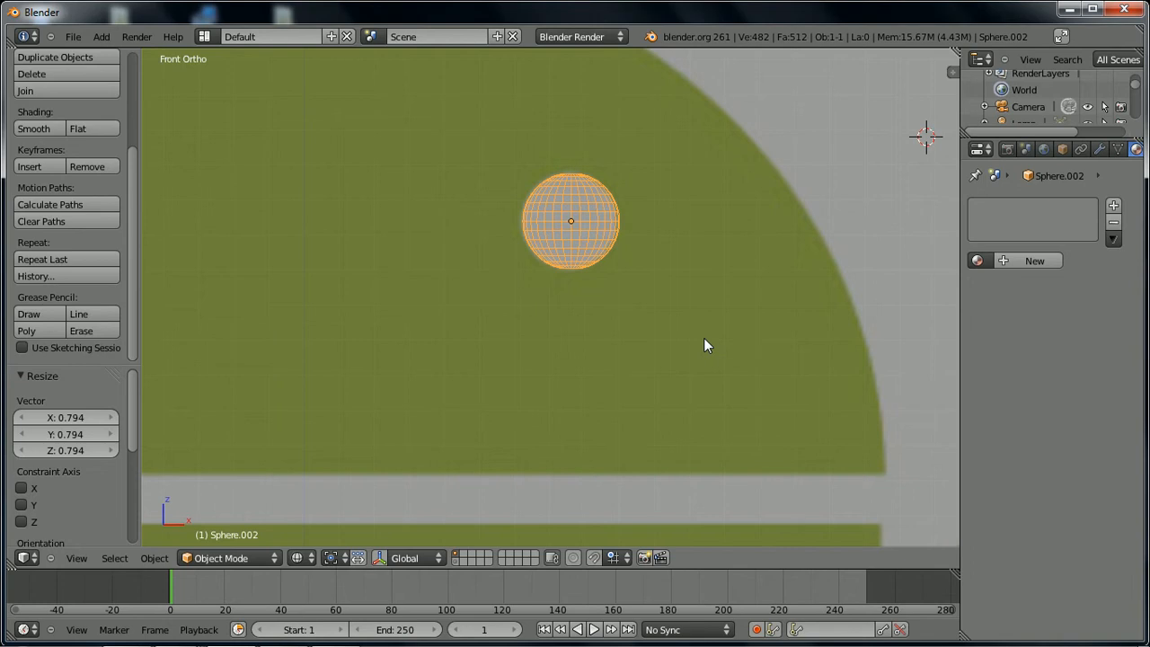
pyautogui.press('g')
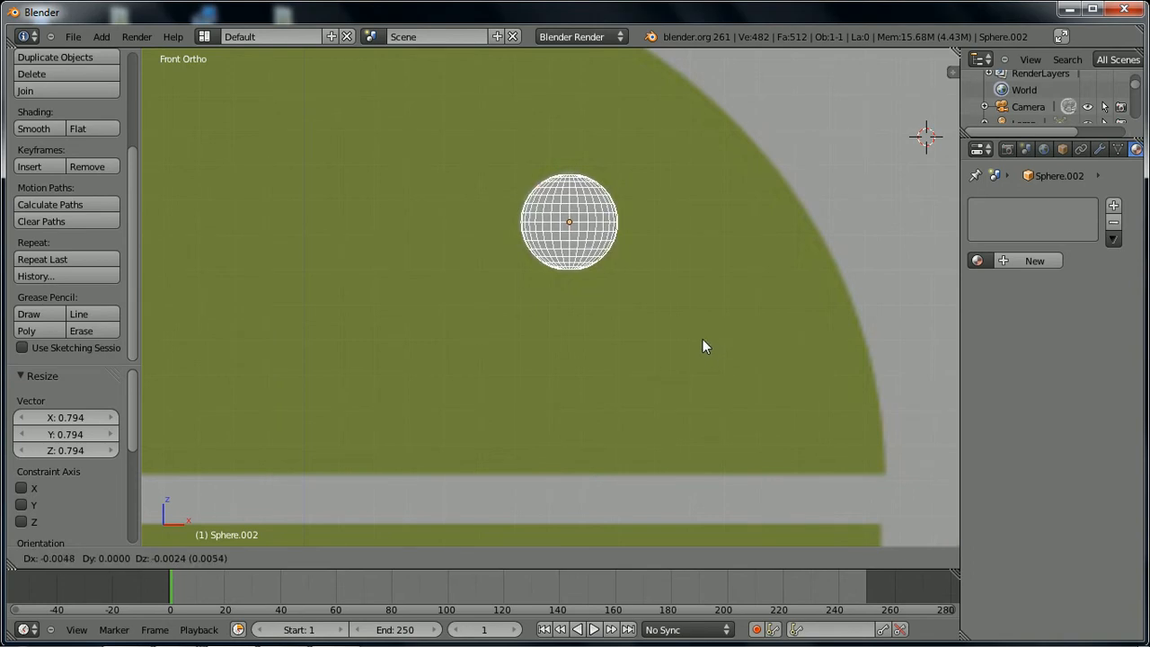
pyautogui.click(703, 339)
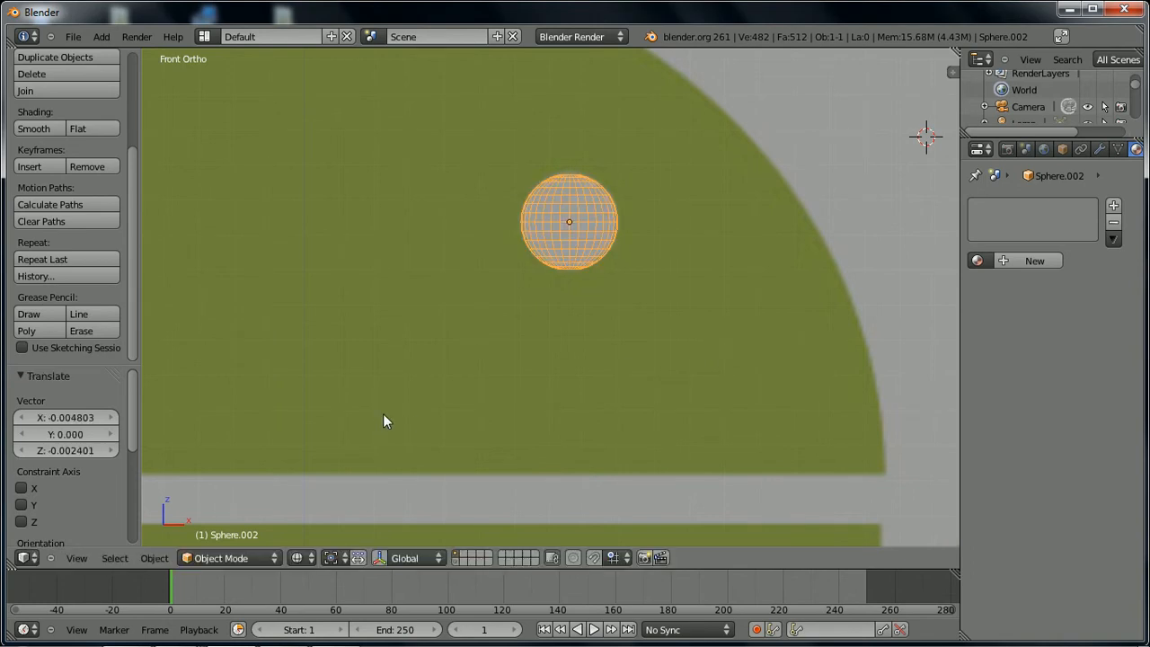
pyautogui.press('g')
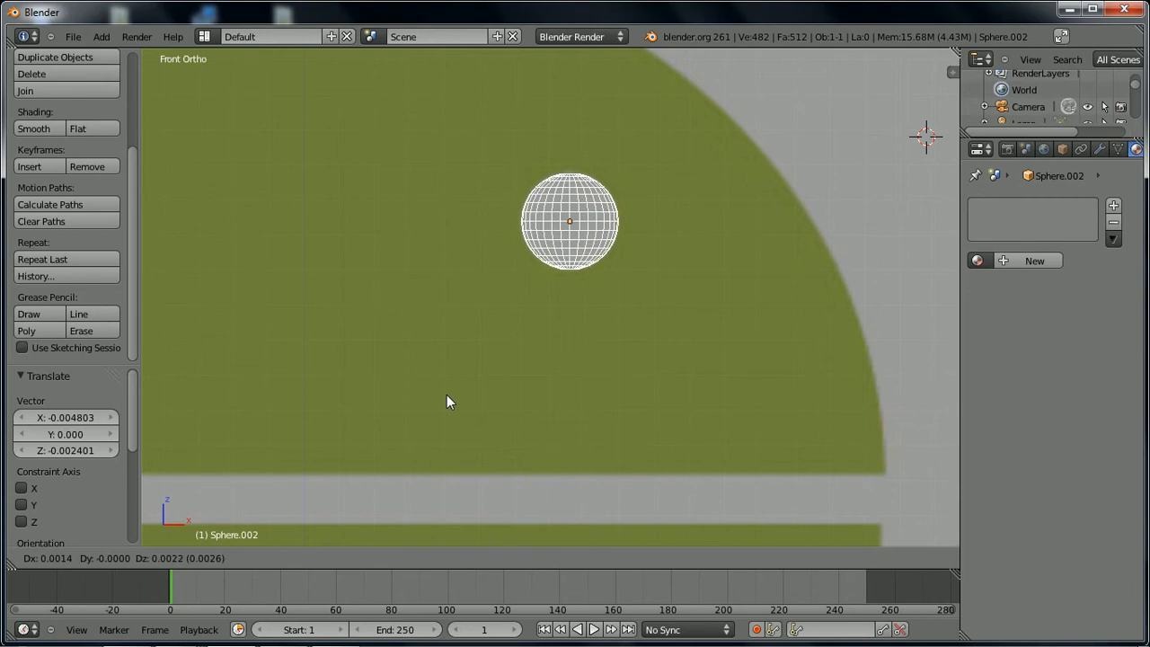
pyautogui.click(447, 394)
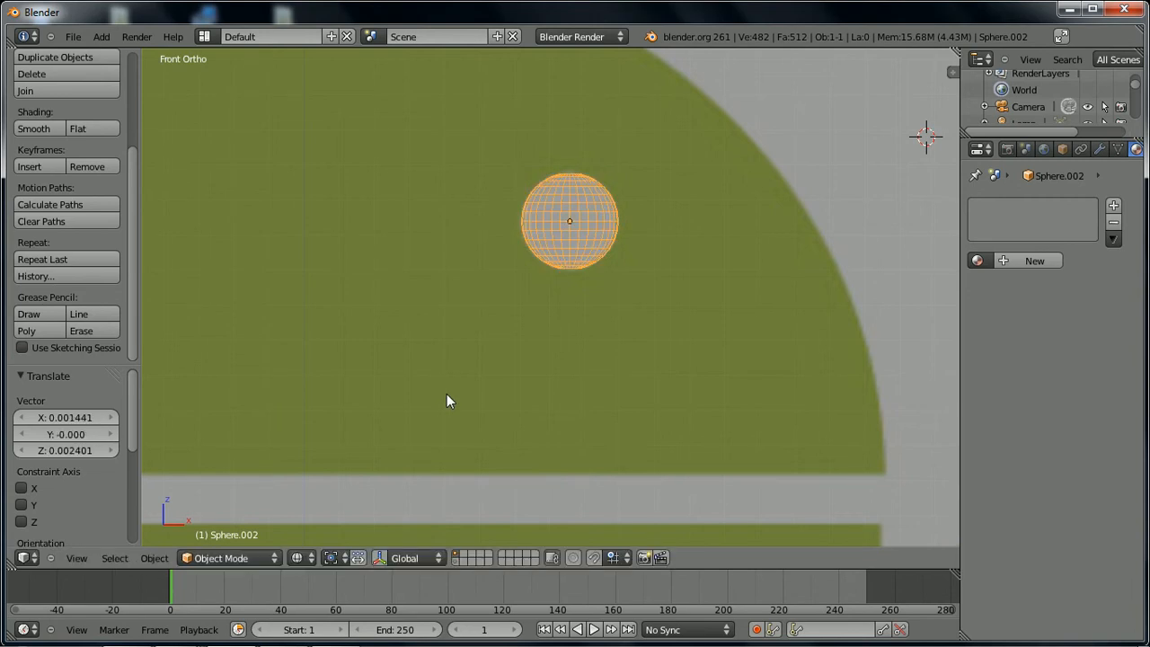
# - Return the eye sphere to solid shading in Object Mode and rotate it 90° about the global X axis
pyautogui.press('Tab')
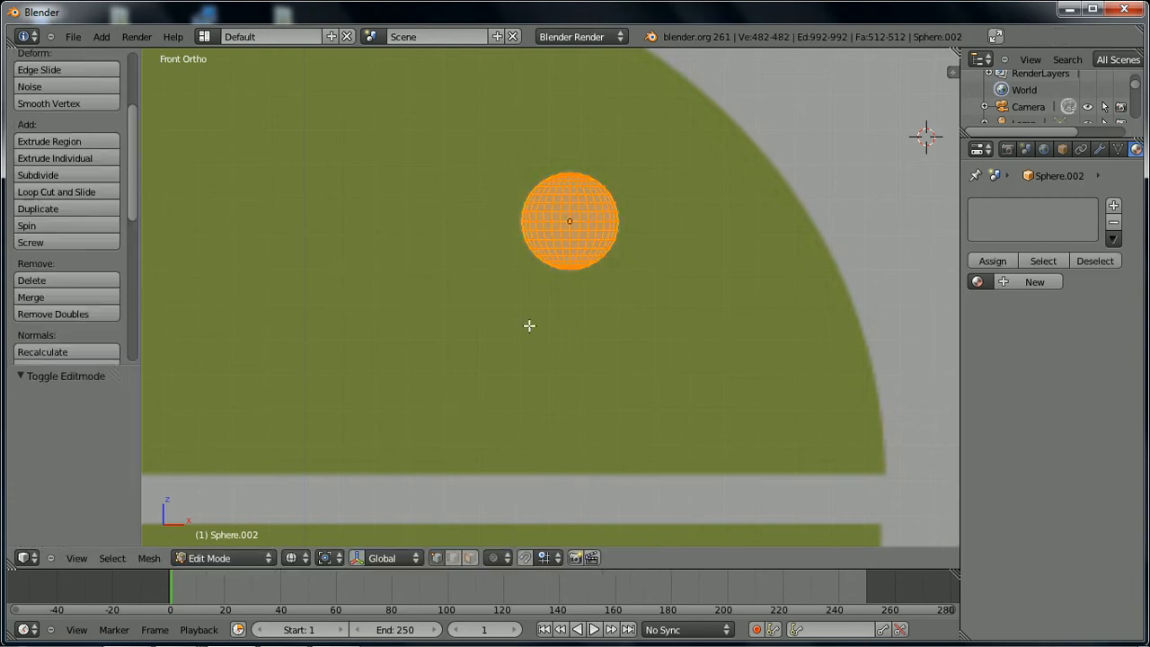
pyautogui.press('Tab')
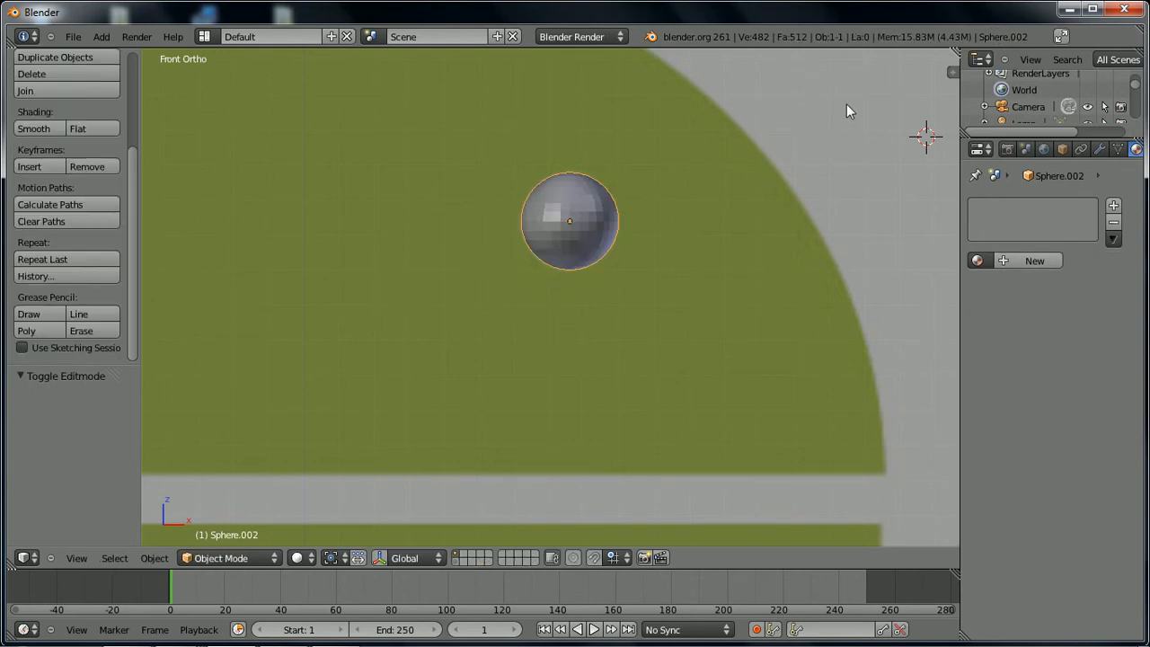
pyautogui.click(884, 101)
pyautogui.press('r')
pyautogui.press('x')
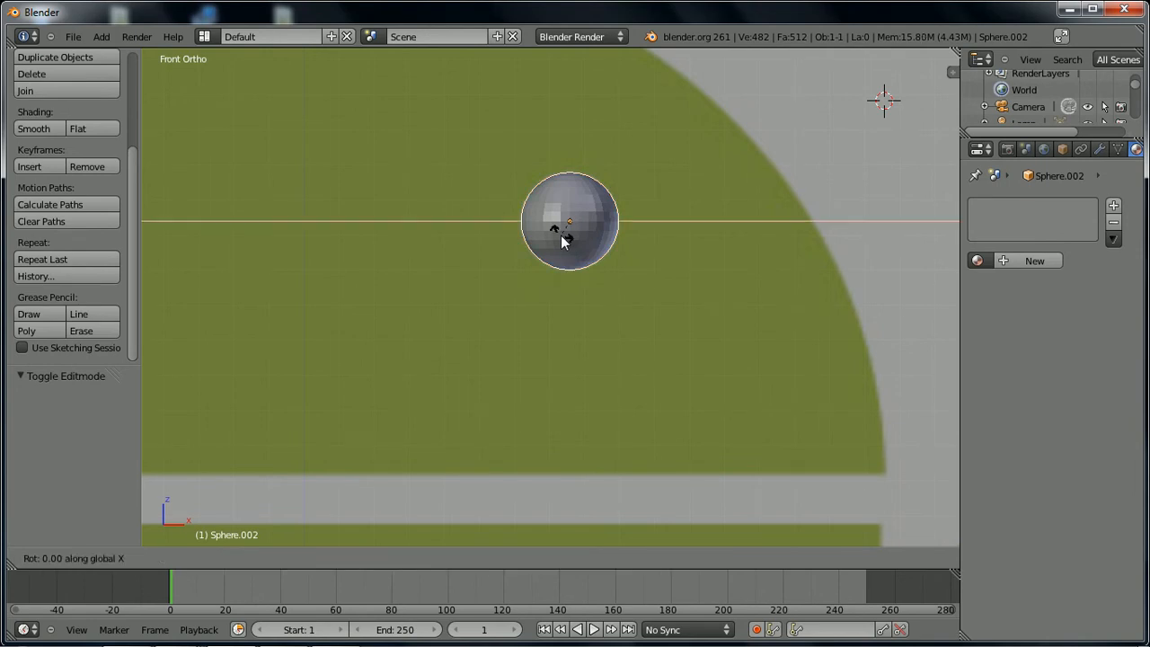
pyautogui.write('90')
pyautogui.press('Return')
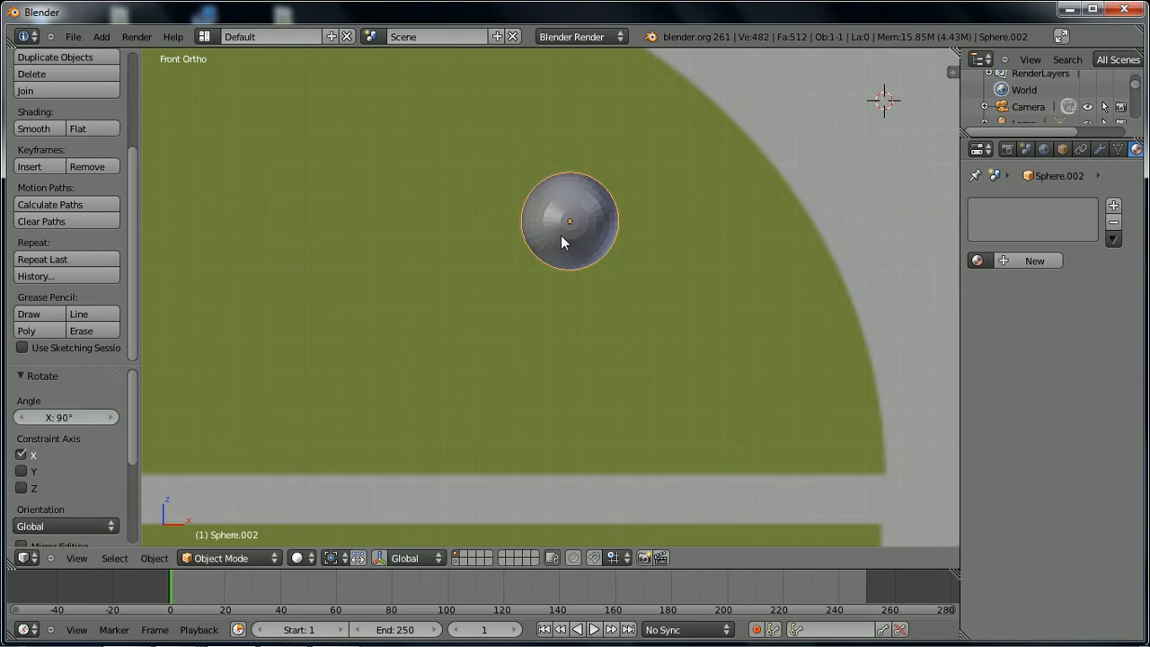
# - In right view, delete the rear part of the eye sphere by its vertices, keeping only the flat-shaded front cap
pyautogui.click(35, 129)
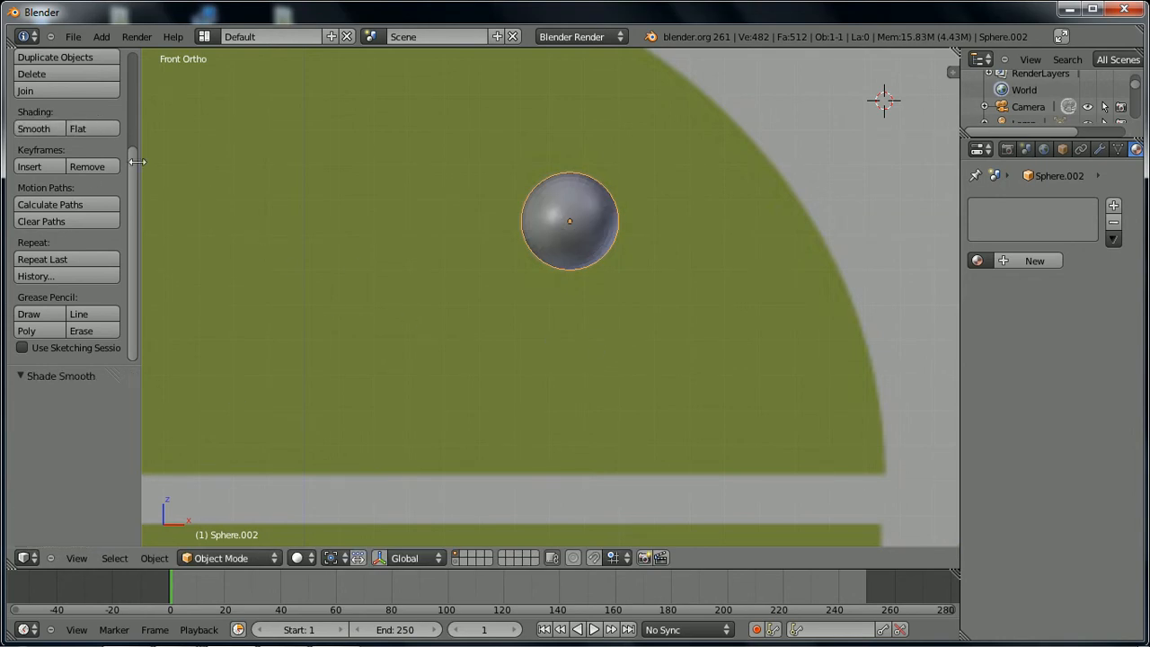
pyautogui.click(114, 128)
pyautogui.press('KP_3')
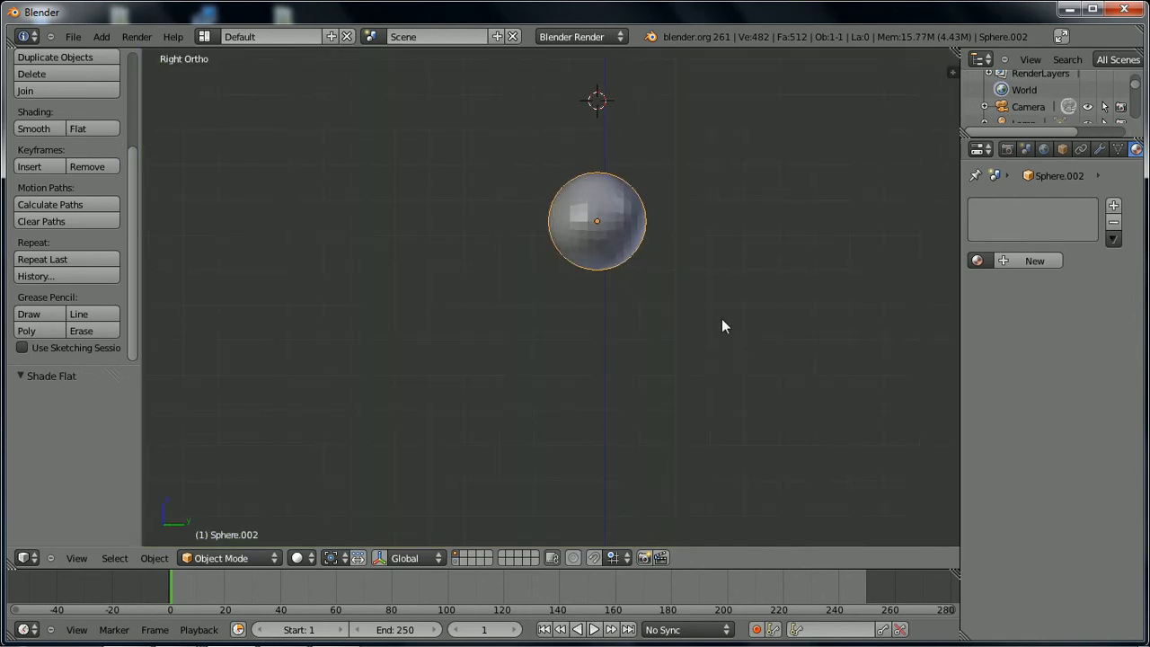
pyautogui.press('Tab')
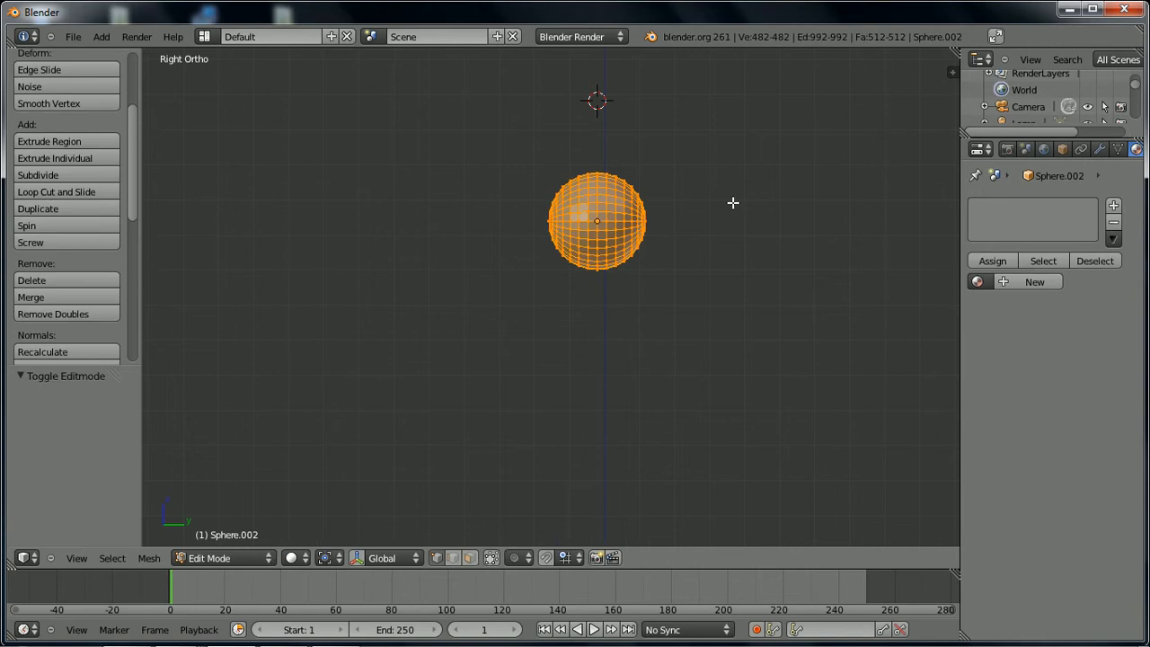
pyautogui.press('a')
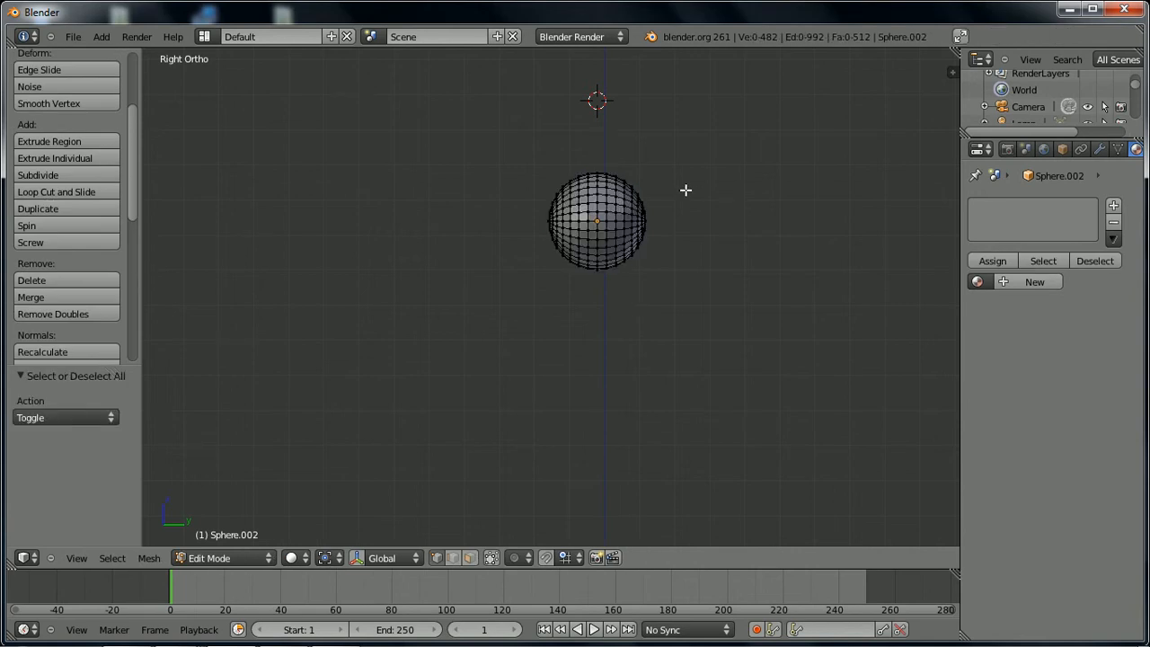
pyautogui.moveTo(659, 147); pyautogui.dragTo(578, 311)
pyautogui.moveTo(578, 311); pyautogui.dragTo(570, 277, button='middle')
pyautogui.press('KP_3')
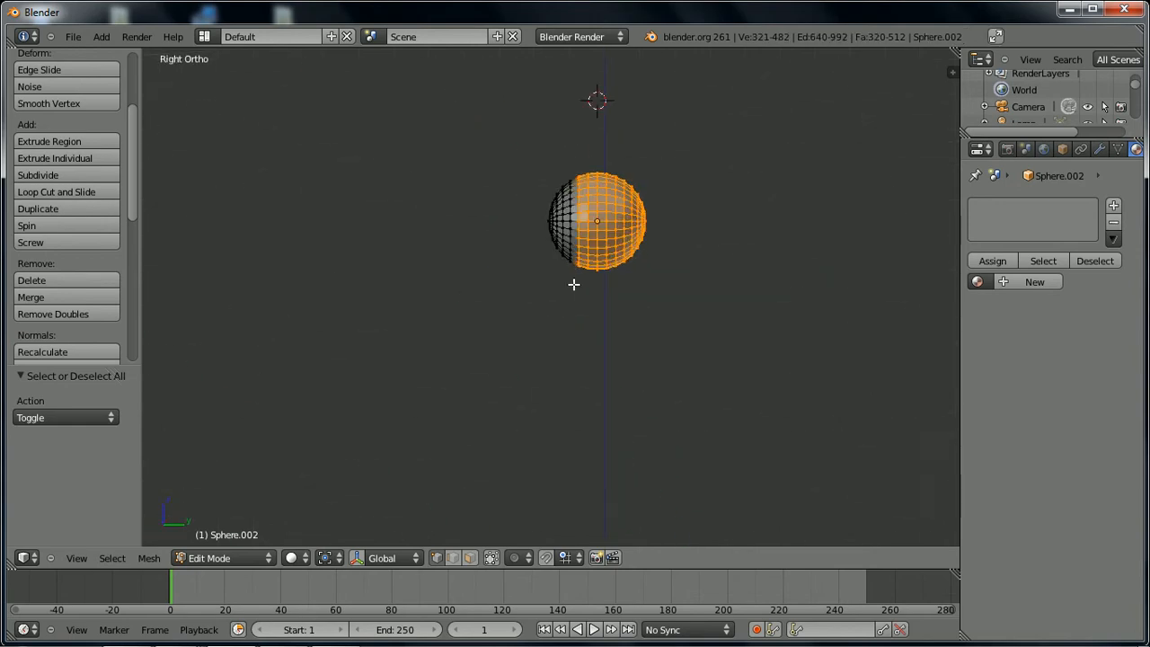
pyautogui.press('x')
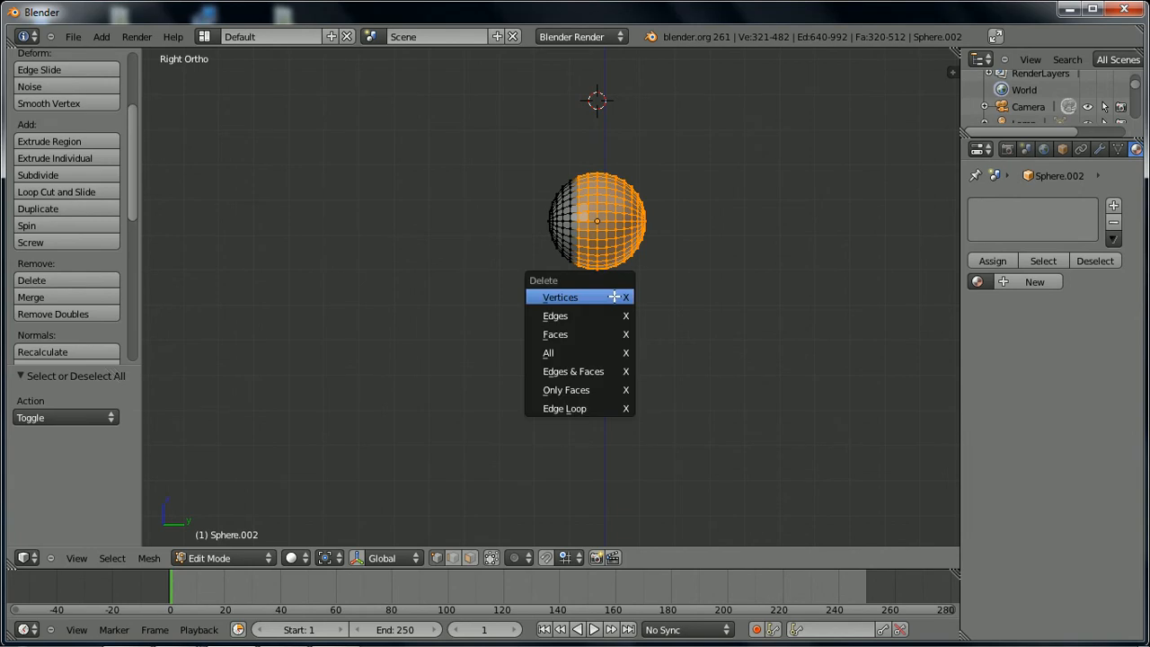
pyautogui.click(614, 295)
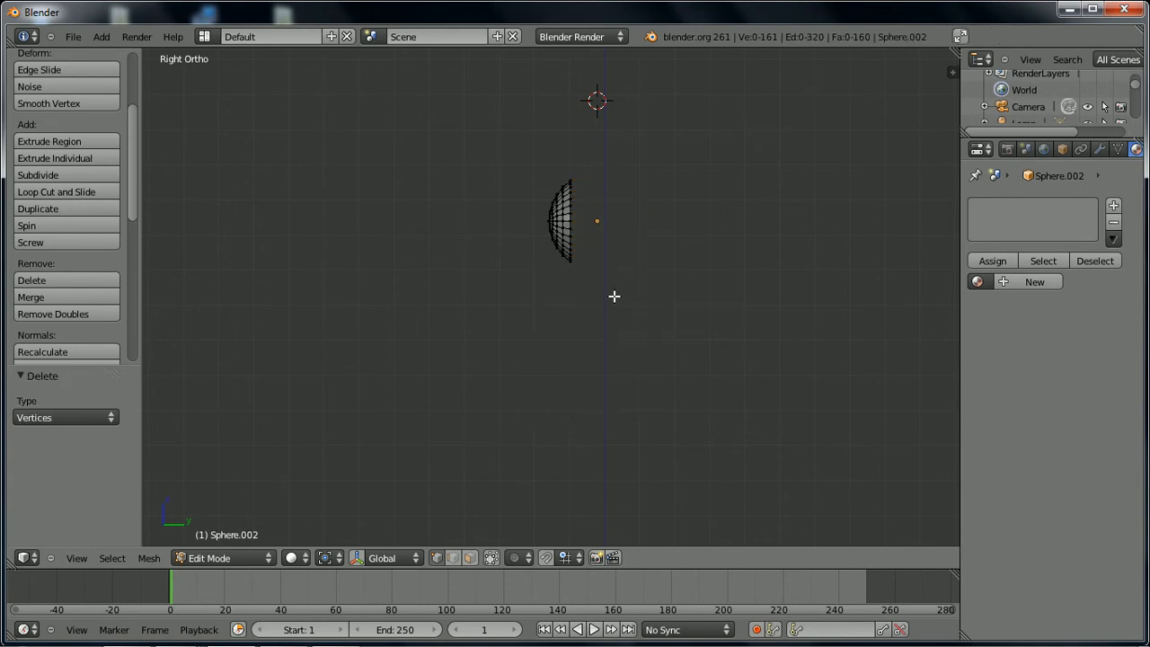
# - Scale the eye cap by about 1.170 in Object Mode in front view to fill the reference eye
pyautogui.press('Tab')
pyautogui.press('KP_1')
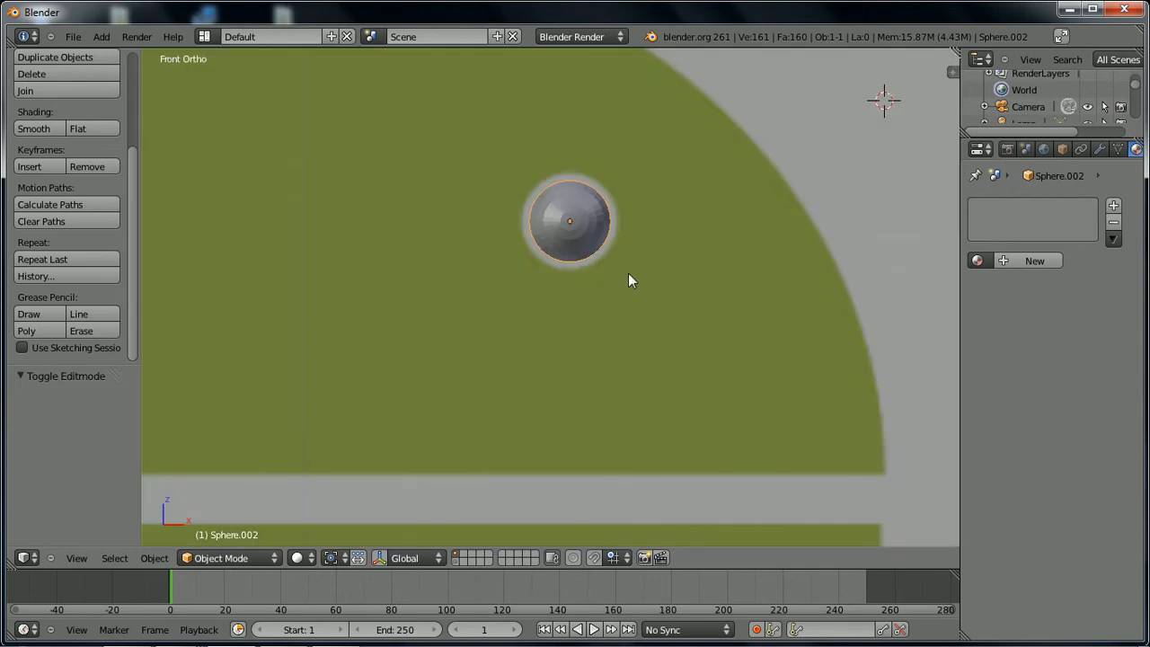
pyautogui.press('s')
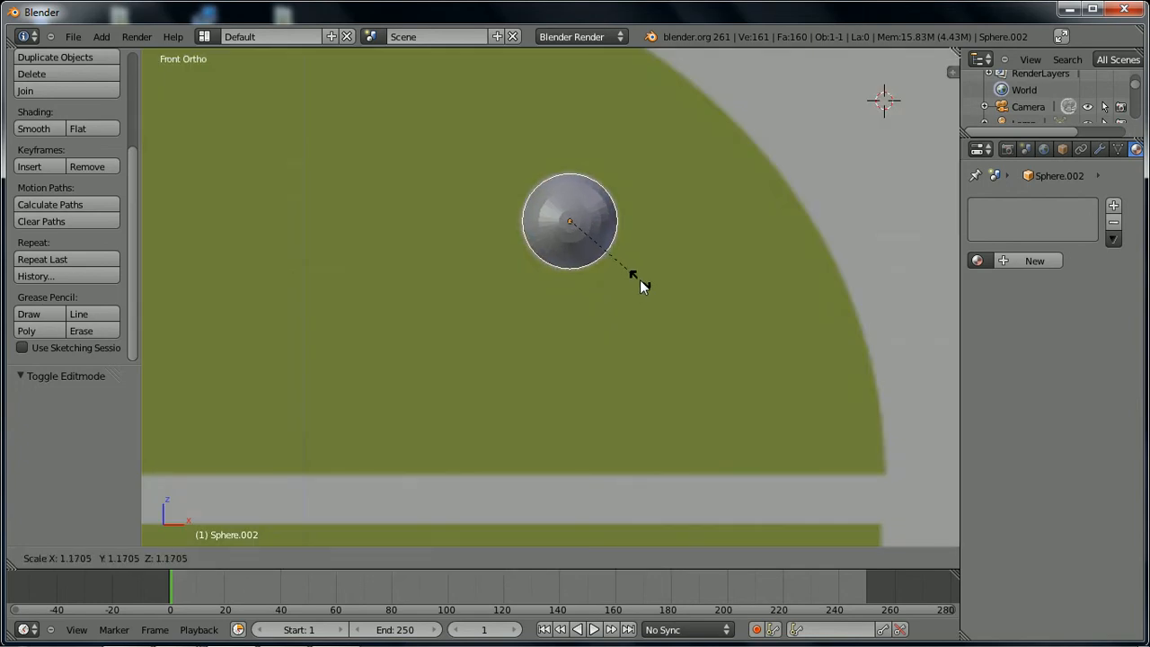
pyautogui.click(640, 280)
pyautogui.scroll(-3, 640, 287)
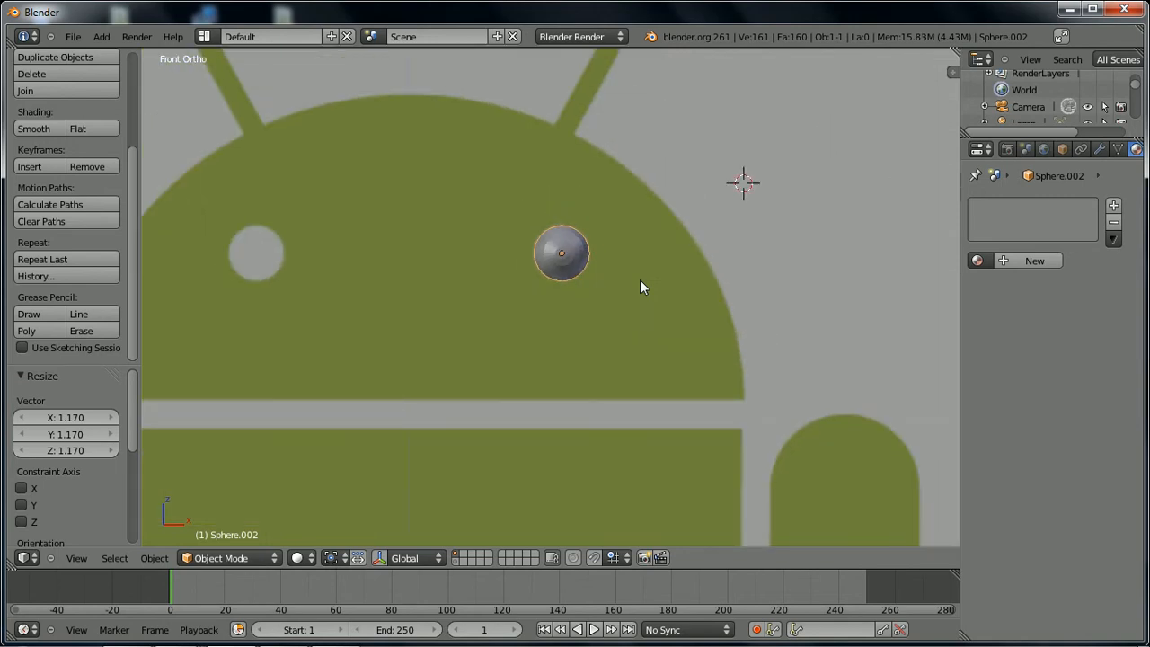
# - Duplicate the eye cap in wireframe and place the copy about -1.499 along X on the other reference eye
pyautogui.press('z')
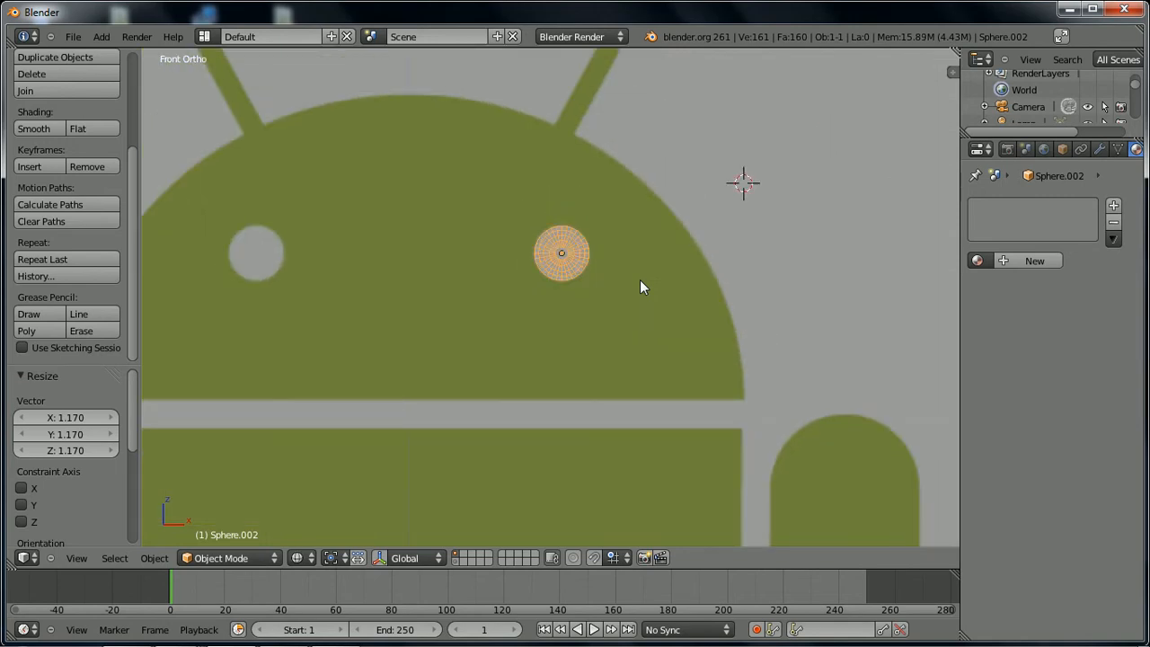
pyautogui.hotkey('shift', 'd')
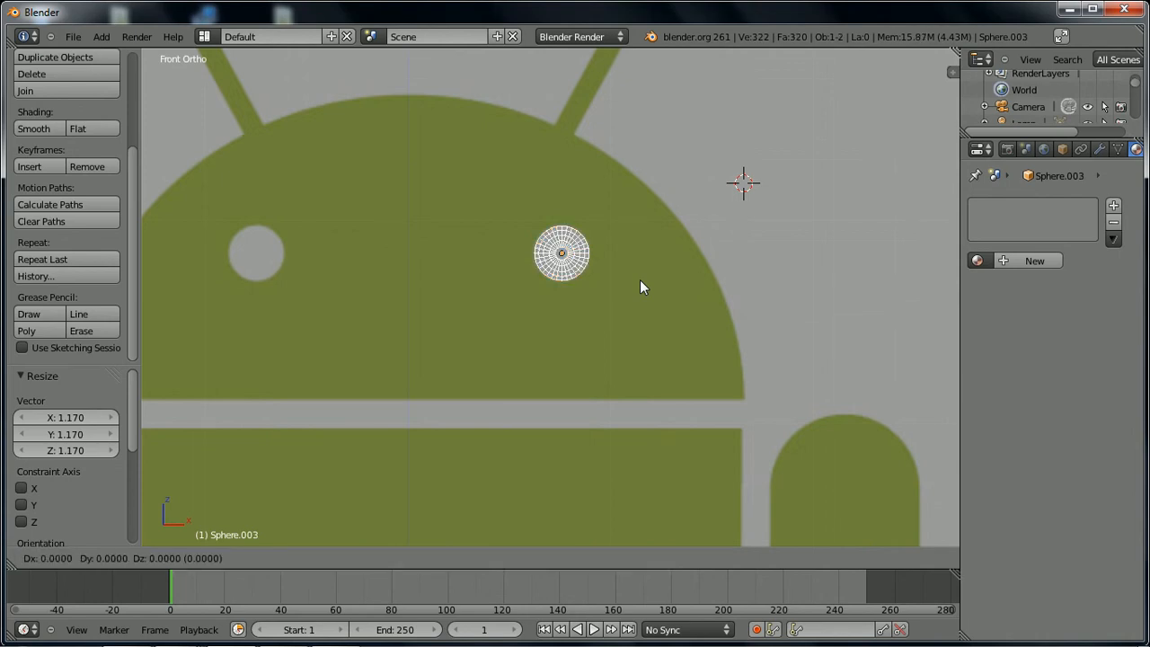
pyautogui.press('x')
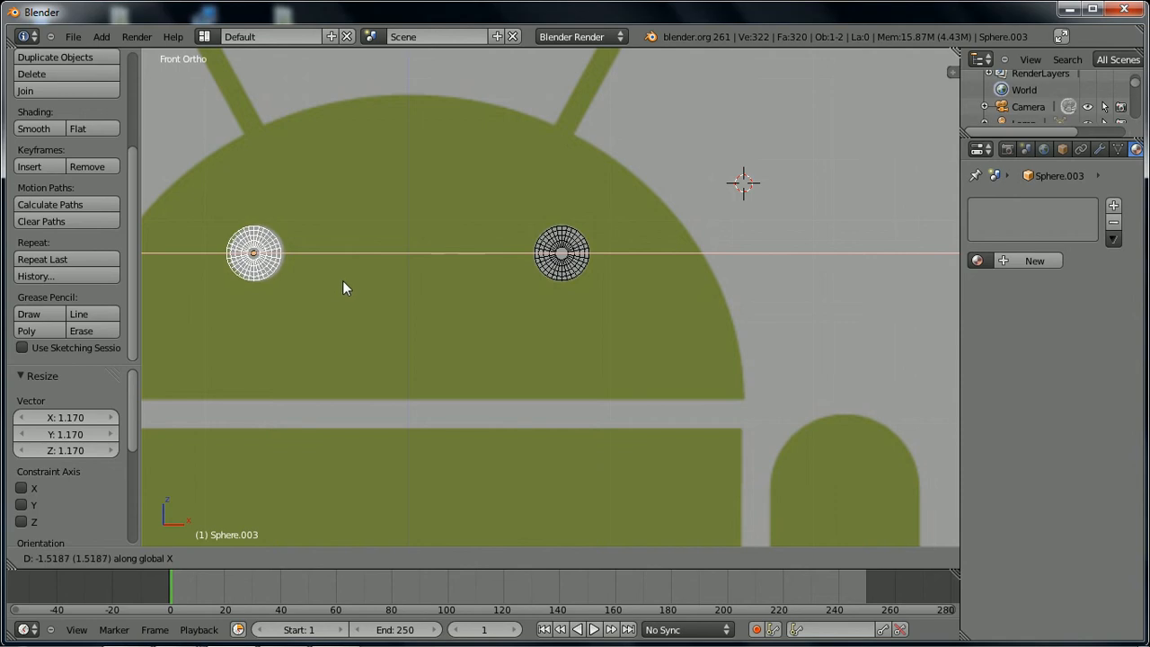
pyautogui.click(381, 280)
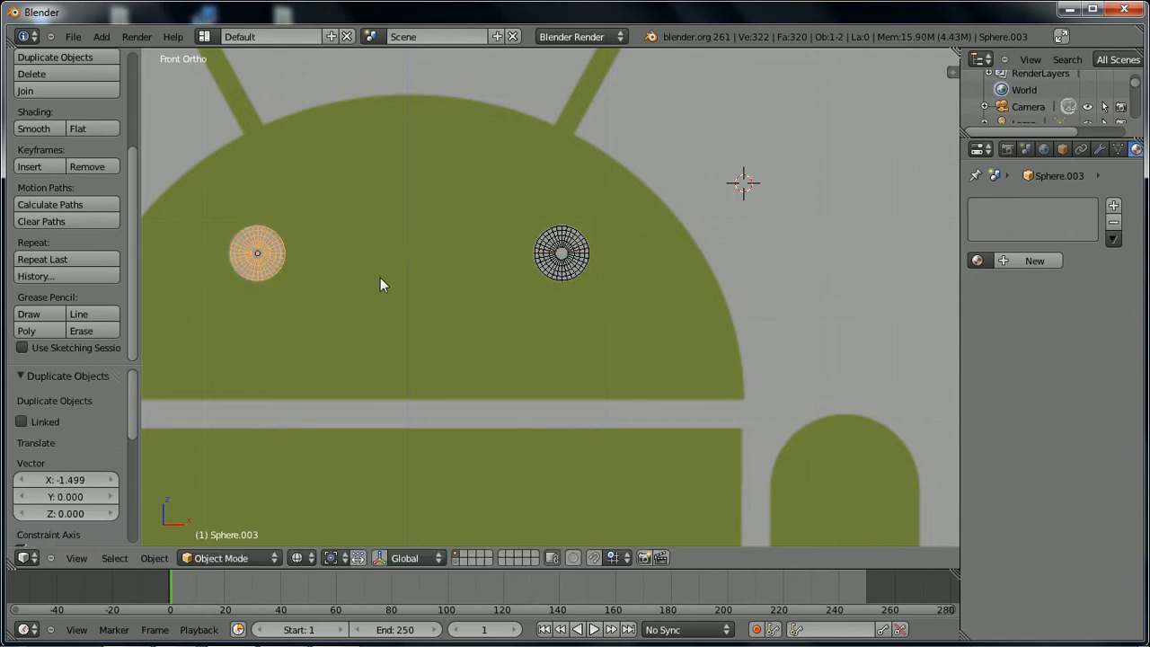
pyautogui.scroll(-3, 381, 277)
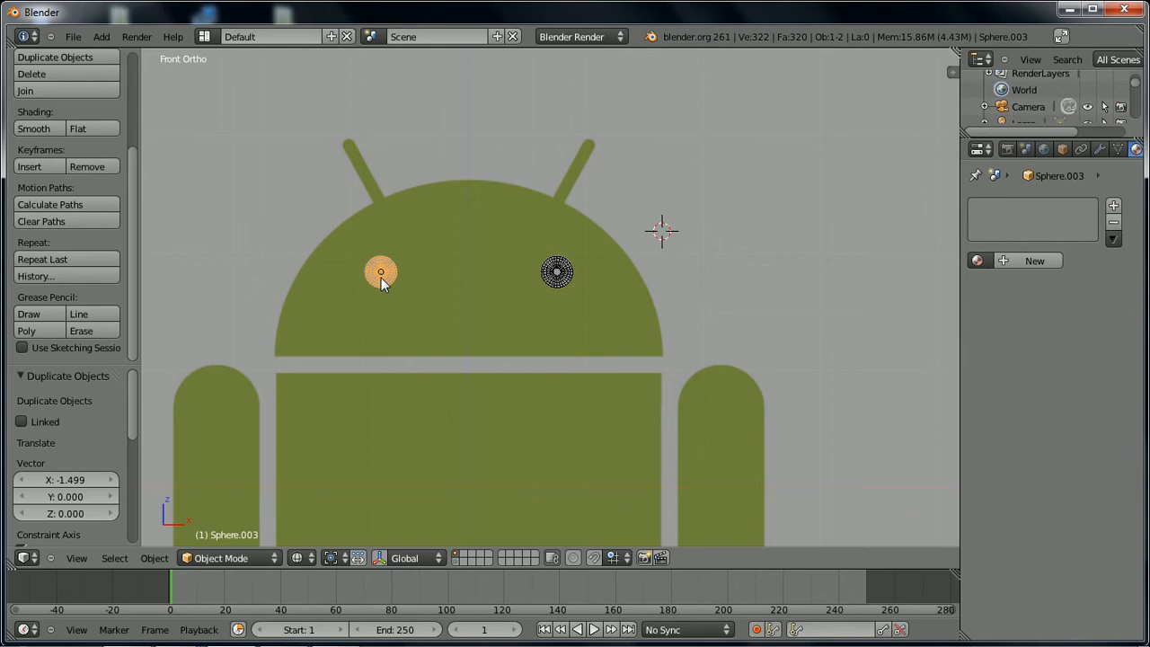
# - Return to solid shading in Object Mode, select both eyes and shade them smooth
pyautogui.press('Tab')
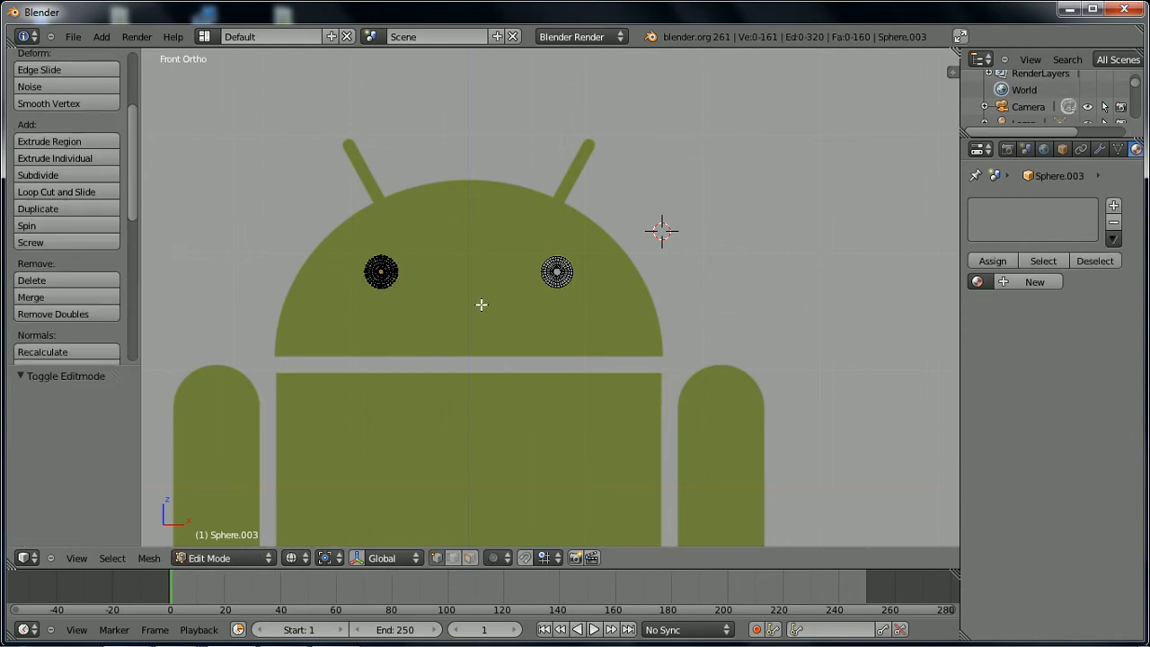
pyautogui.press('z')
pyautogui.scroll(2, 486, 301)
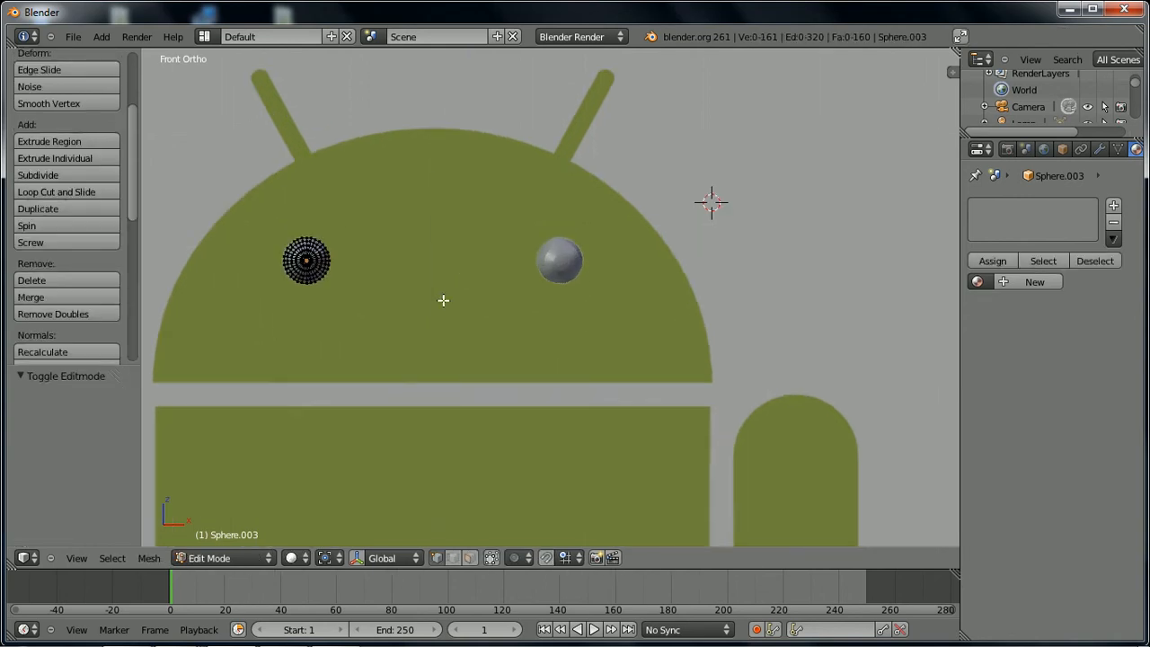
pyautogui.press('Tab')
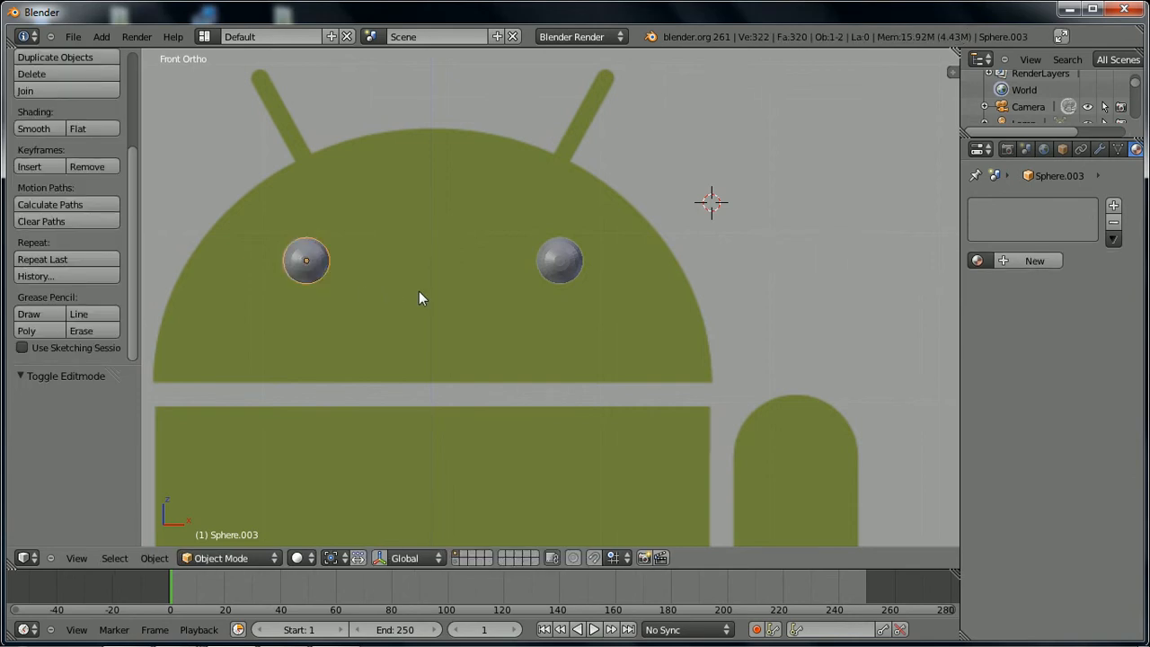
pyautogui.keyDown('shift'); pyautogui.rightClick(579, 272); pyautogui.keyUp('shift')
pyautogui.keyDown('shift'); pyautogui.rightClick(275, 269); pyautogui.keyUp('shift')
pyautogui.click(45, 129)
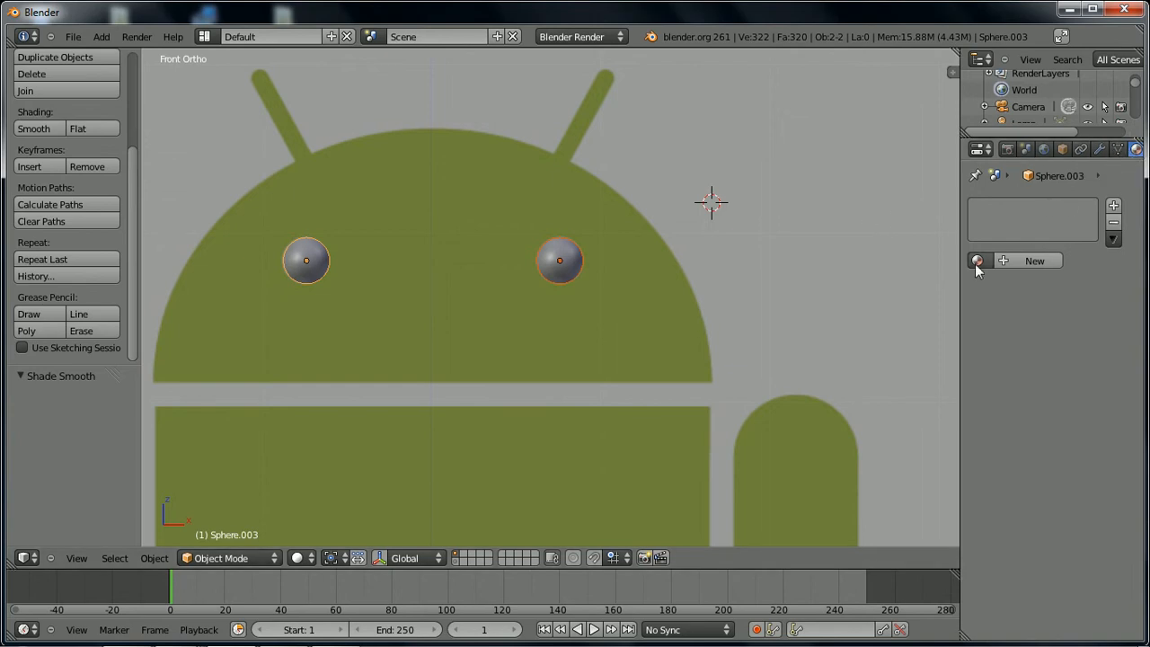
# - Create a material with a black diffuse color for the eye on the negative X side and assign that same material to the other eye
pyautogui.click(1022, 261)
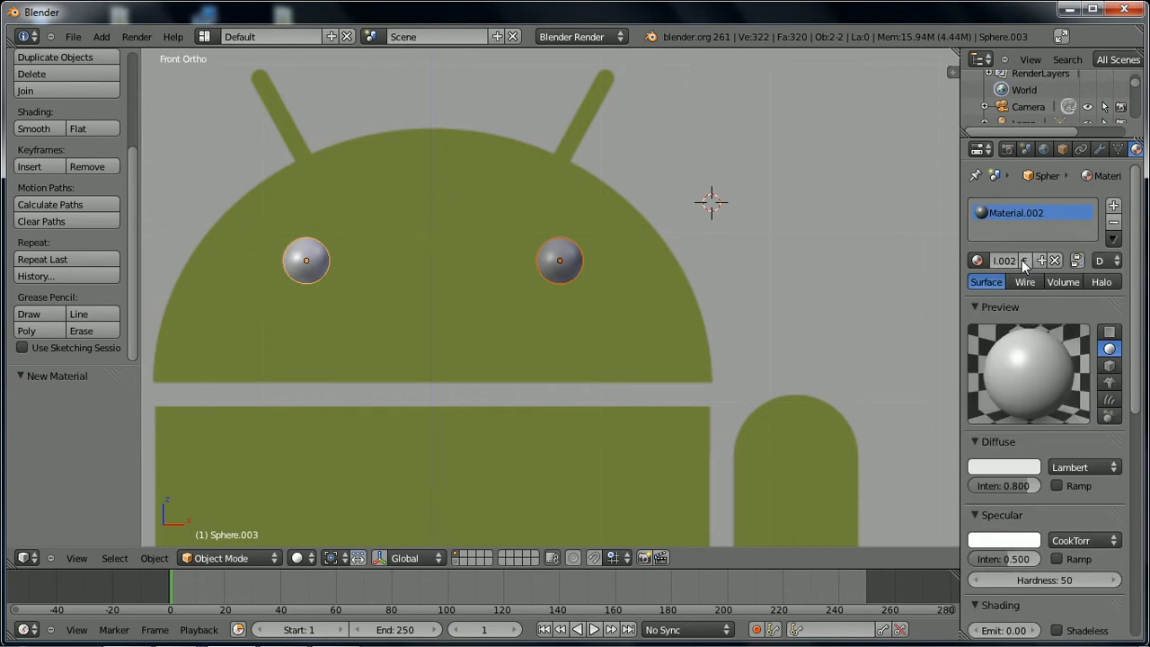
pyautogui.click(978, 469)
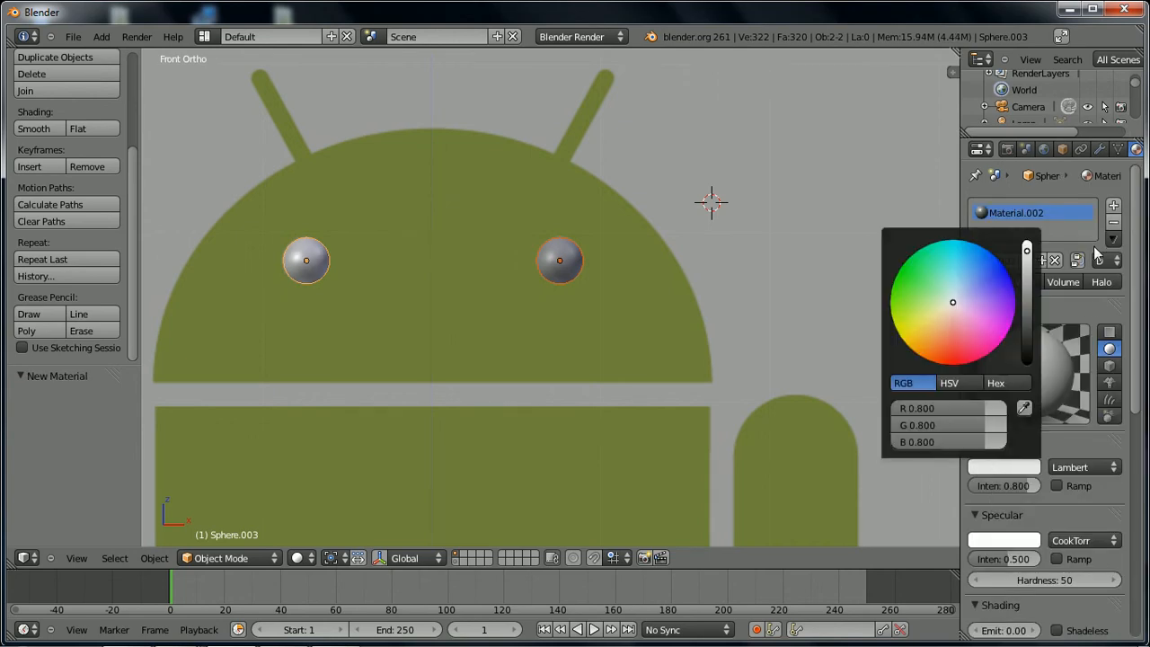
pyautogui.moveTo(1028, 255); pyautogui.dragTo(1033, 382)
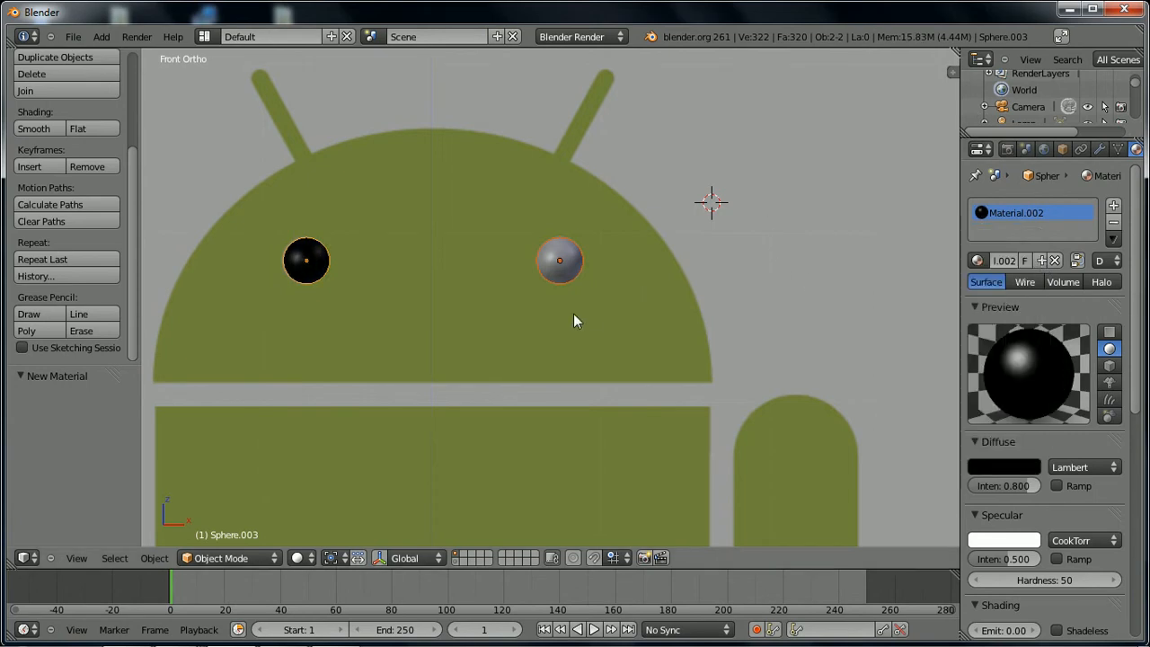
pyautogui.rightClick(568, 271)
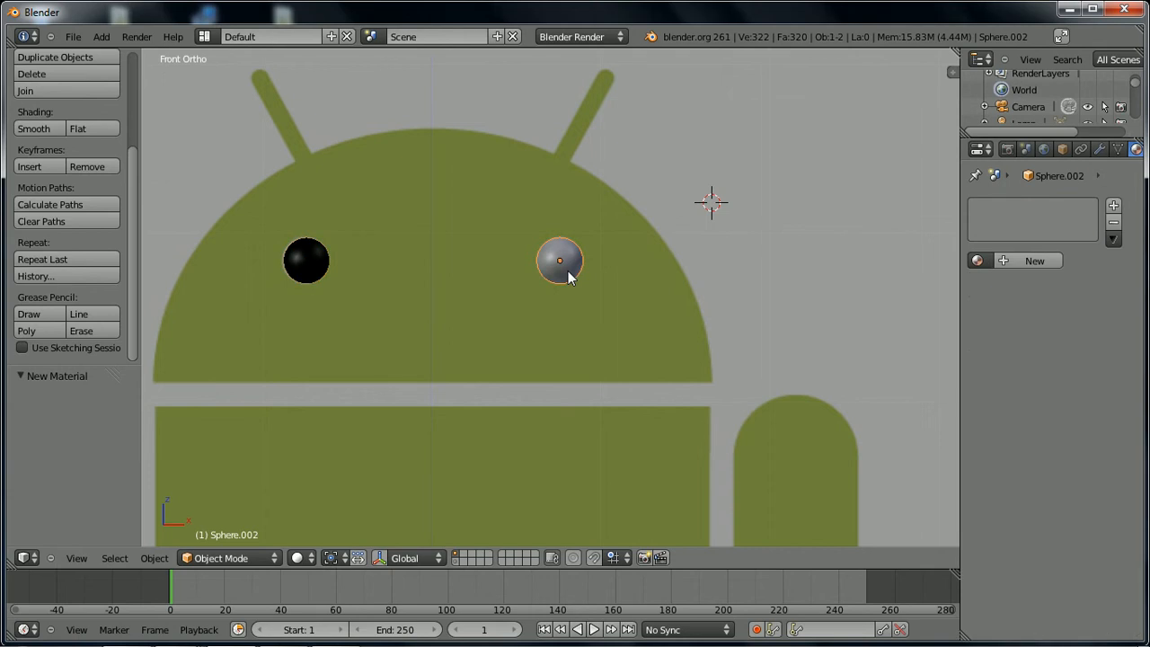
pyautogui.click(977, 261)
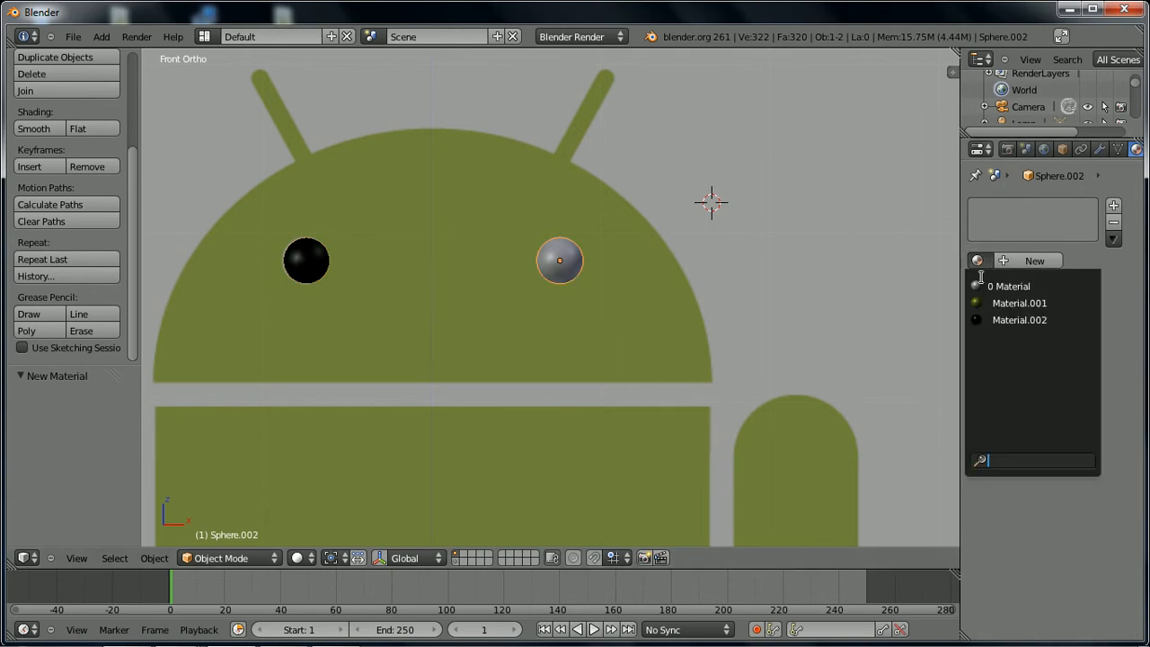
pyautogui.click(993, 319)
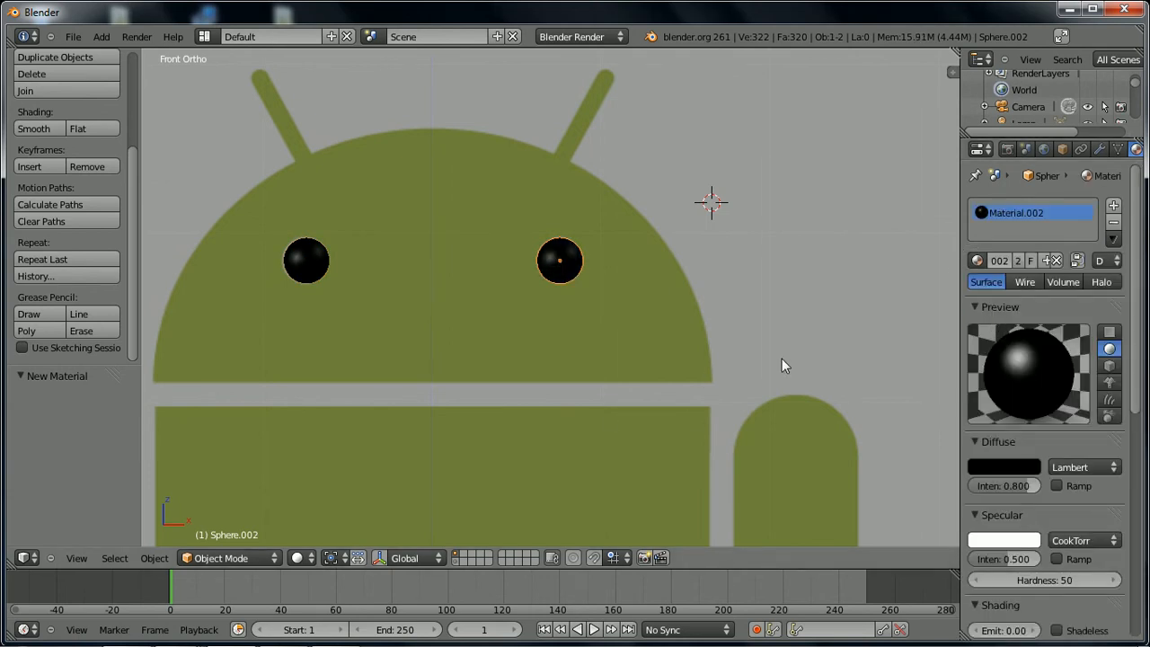
# - Inspect the eye caps in 3D, display the robot body layer together with them, and switch to top view
pyautogui.scroll(-5, 782, 360)
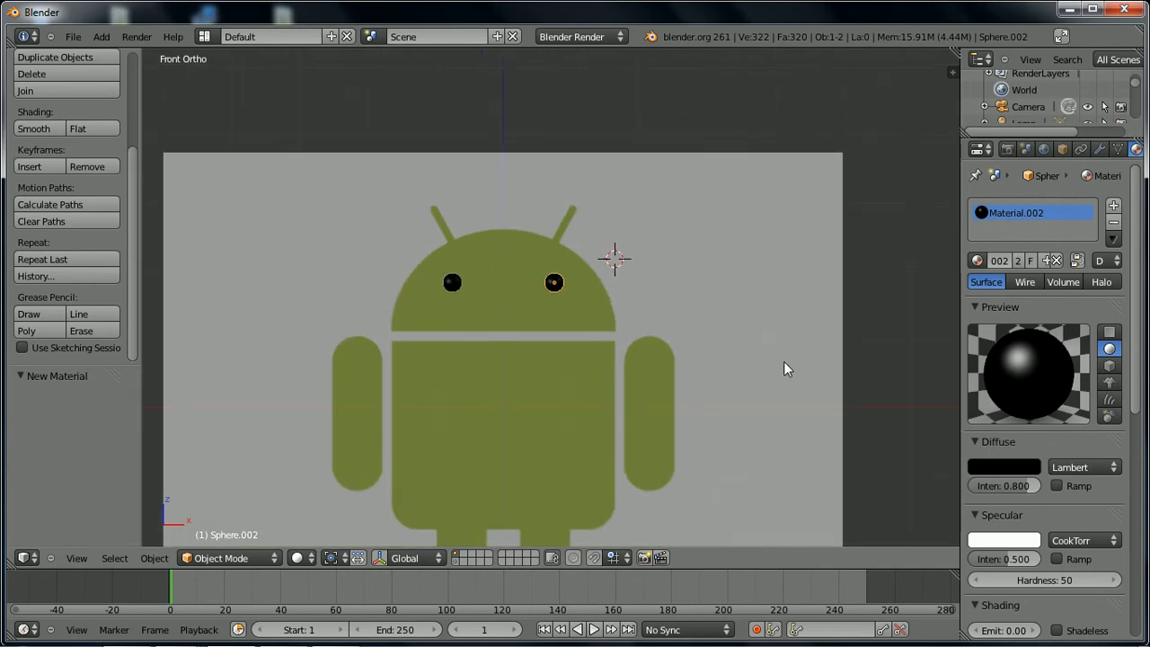
pyautogui.moveTo(783, 361); pyautogui.dragTo(643, 288, button='middle')
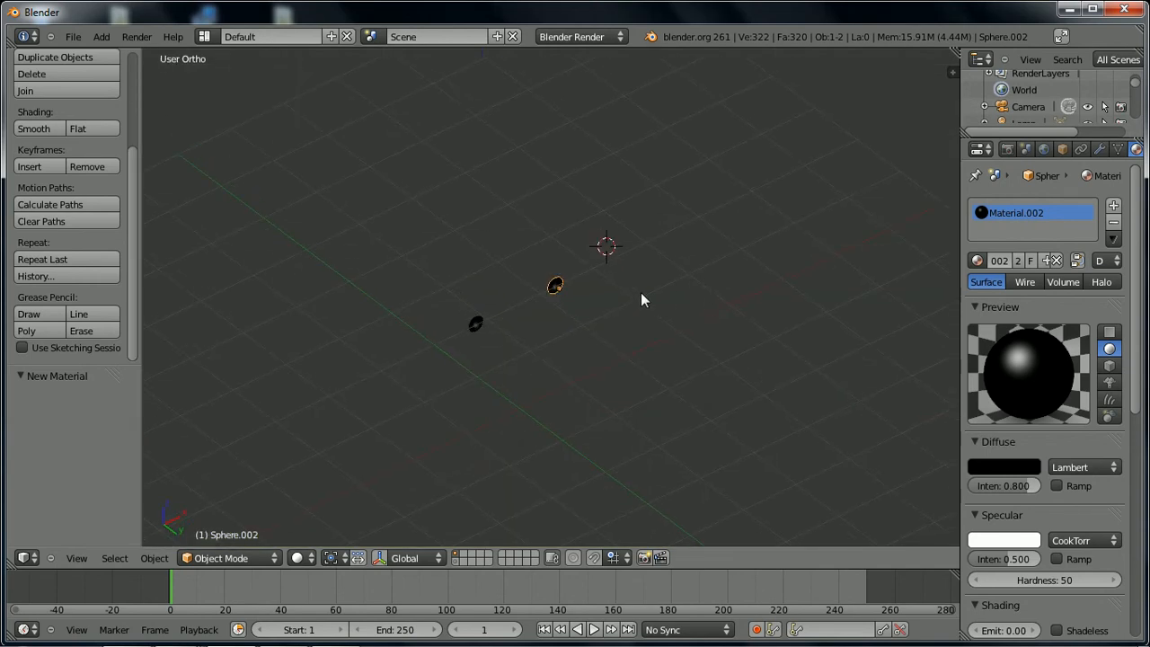
pyautogui.press('KP_1')
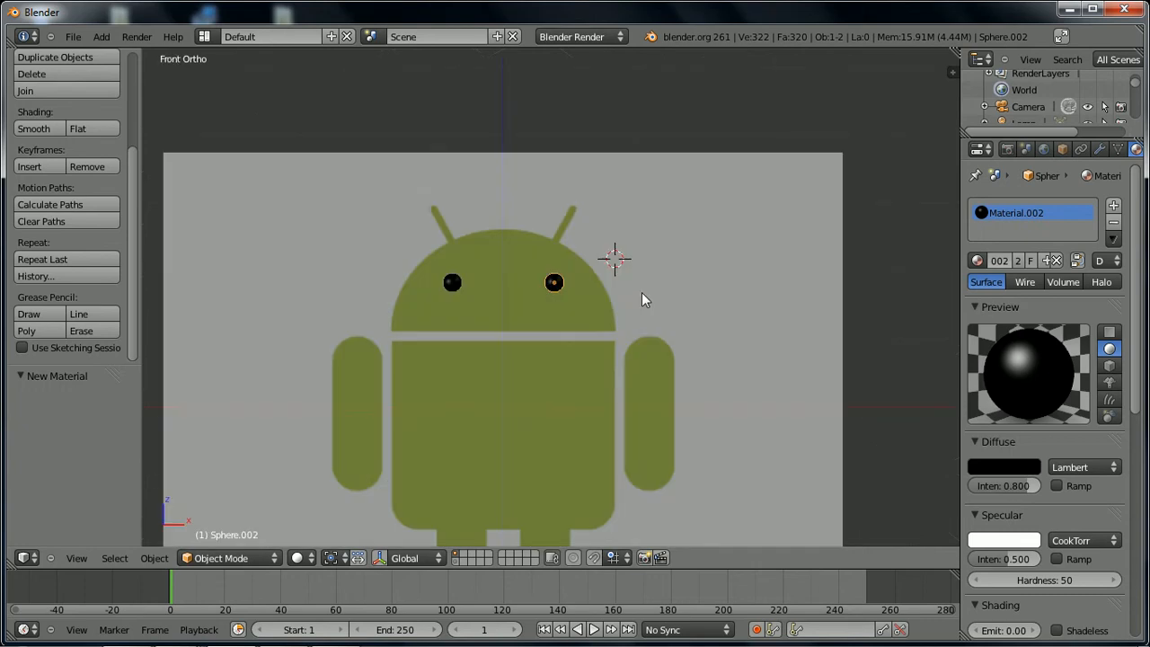
pyautogui.keyDown('shift'); pyautogui.click(455, 560); pyautogui.keyUp('shift')
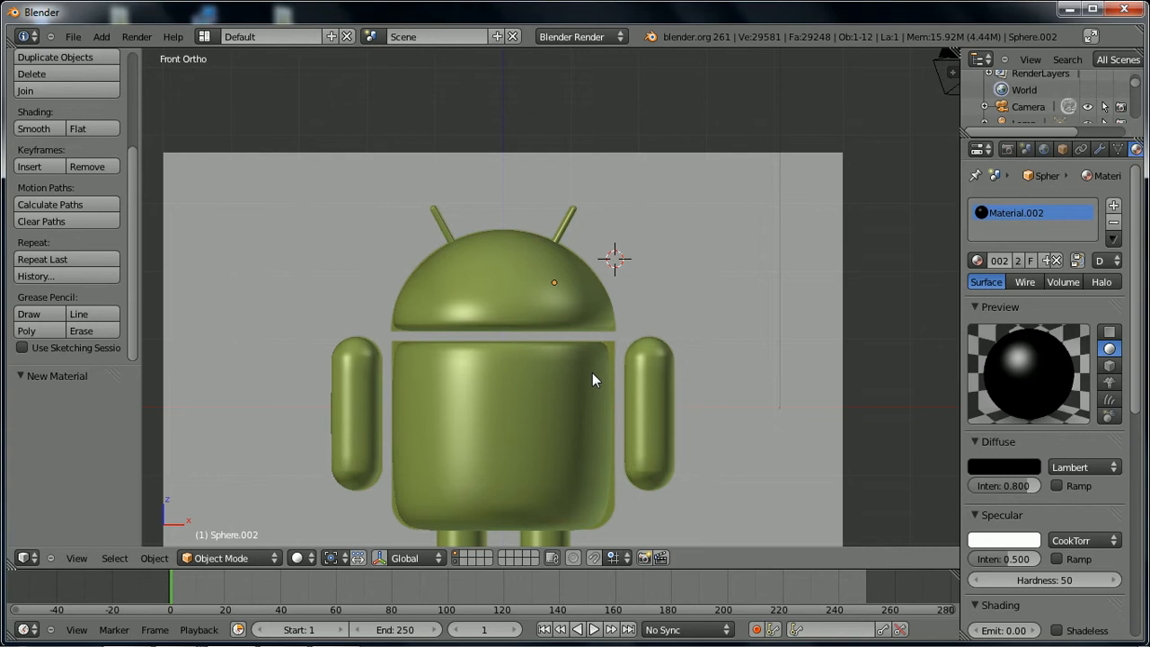
pyautogui.press('KP_7')
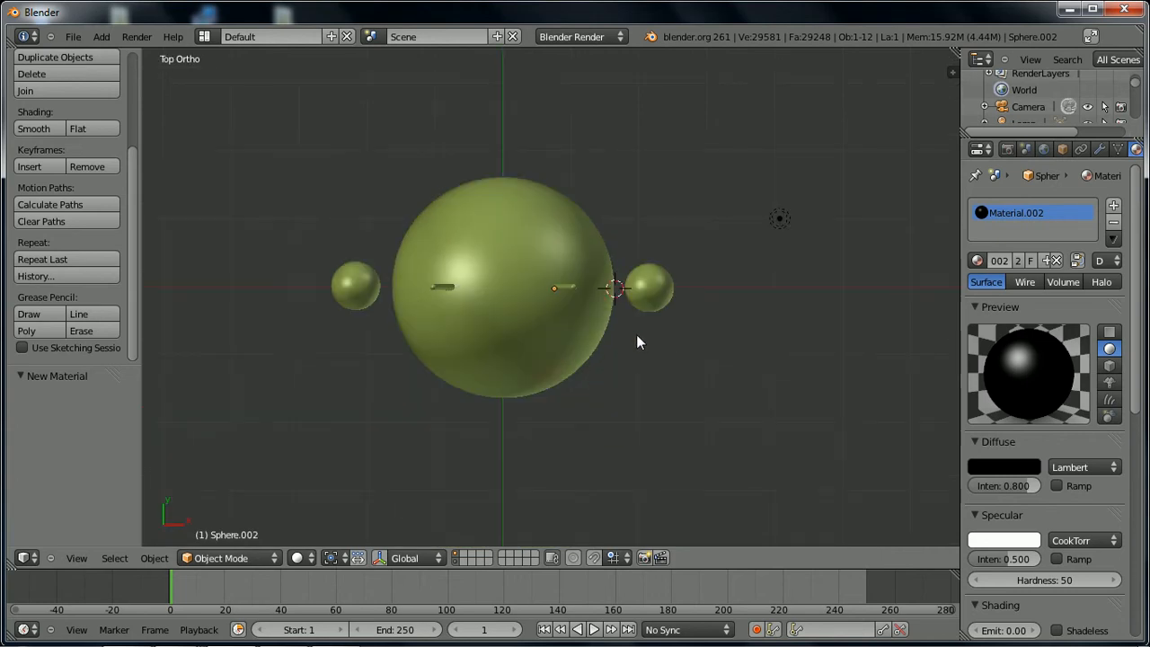
pyautogui.press('g')
pyautogui.press('Escape')
# - Hide the robot body layer and add the eye on the negative X side to the selection in Object Mode
pyautogui.press('z')
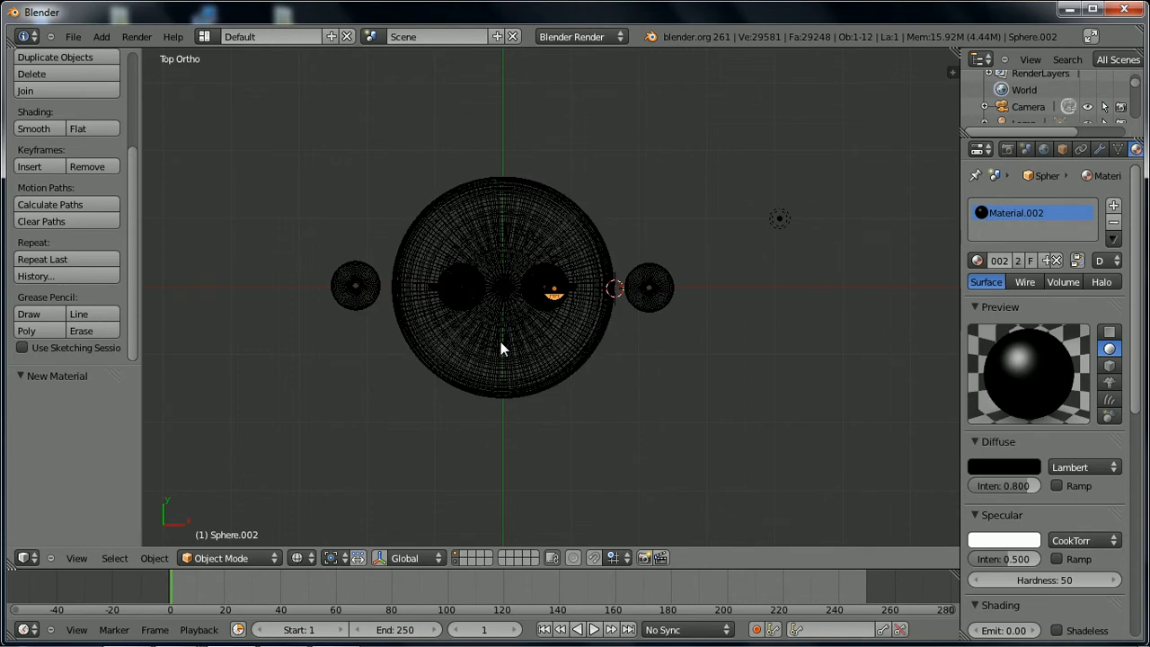
pyautogui.rightClick(469, 302)
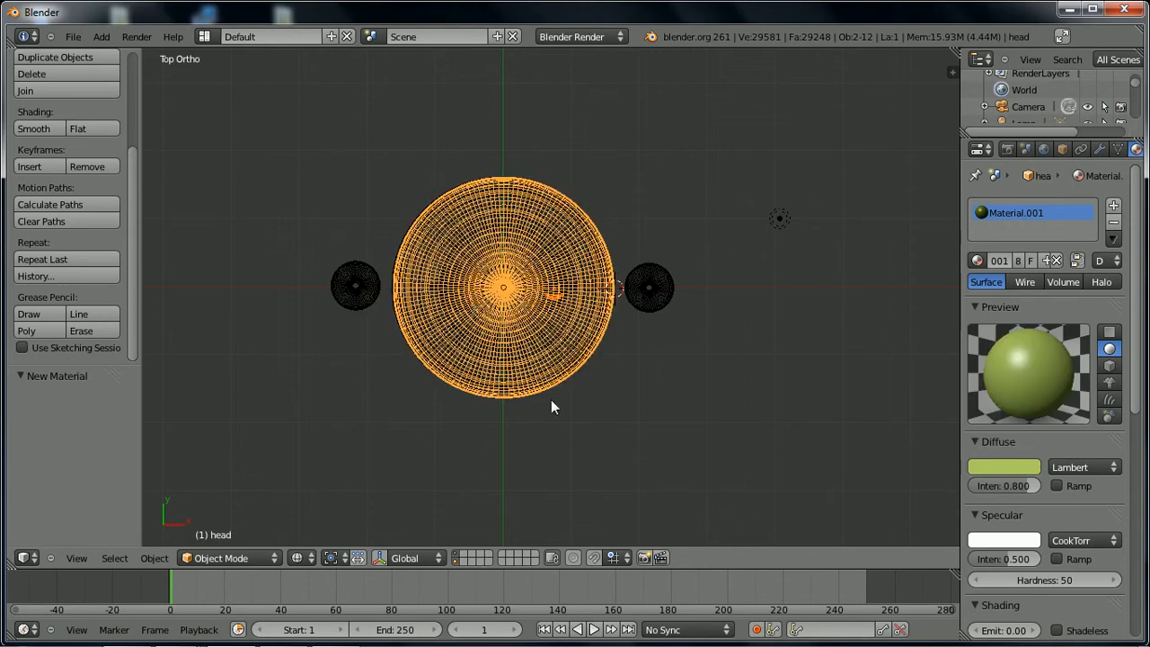
pyautogui.keyDown('shift'); pyautogui.click(454, 557); pyautogui.keyUp('shift')
pyautogui.keyDown('shift'); pyautogui.rightClick(462, 299); pyautogui.keyUp('shift')
pyautogui.press('Tab')
pyautogui.press('Tab')
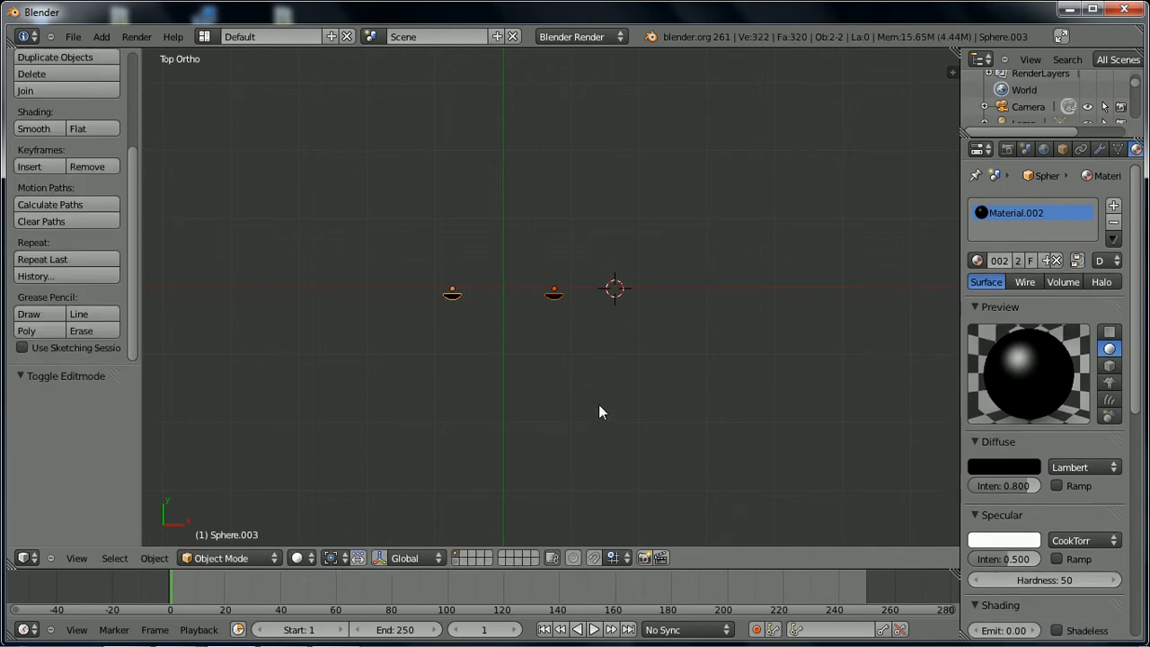
pyautogui.press('g')
pyautogui.press('Escape')
pyautogui.keyDown('shift'); pyautogui.click(456, 563); pyautogui.keyUp('shift')
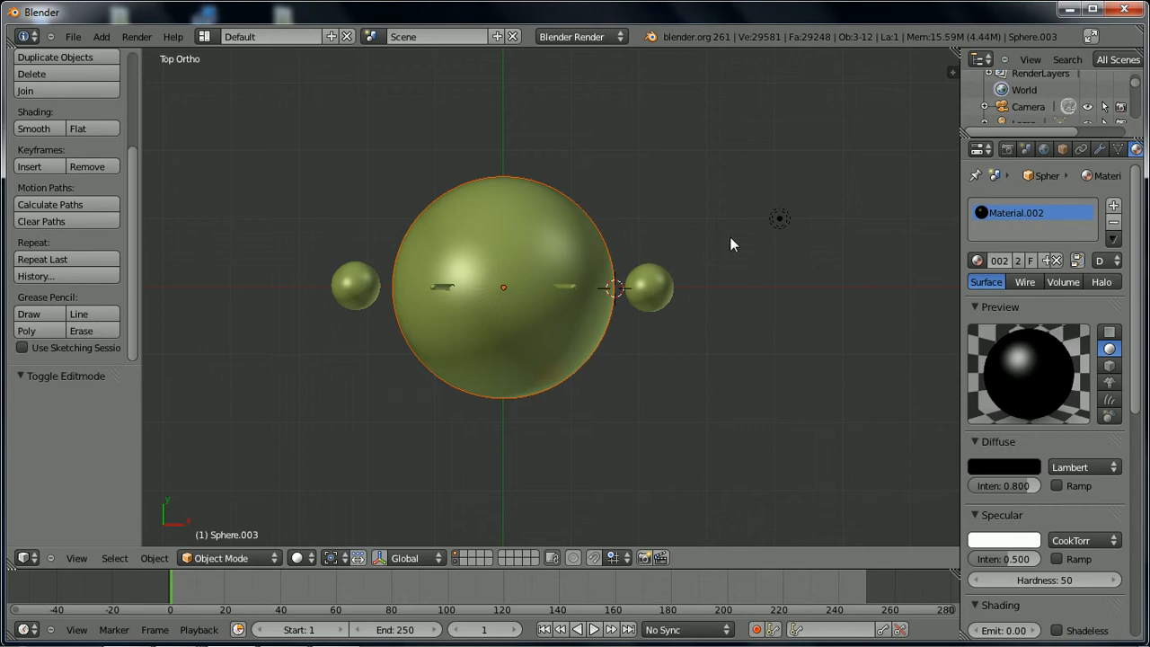
pyautogui.press('g')
pyautogui.press('y')
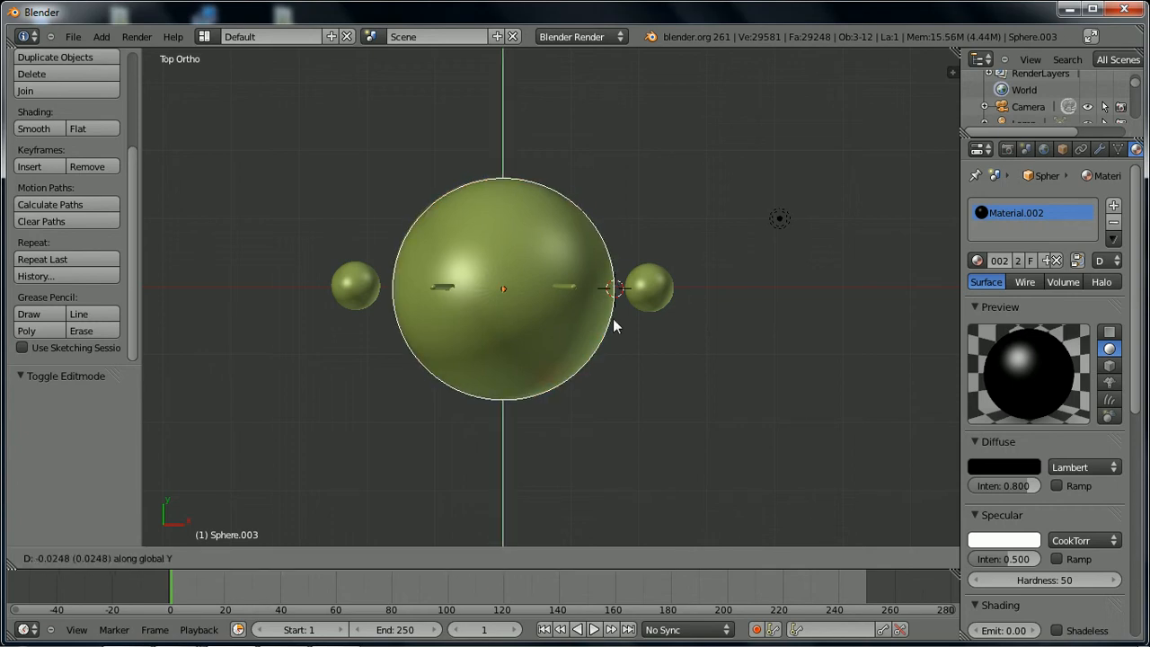
pyautogui.rightClick(614, 352)
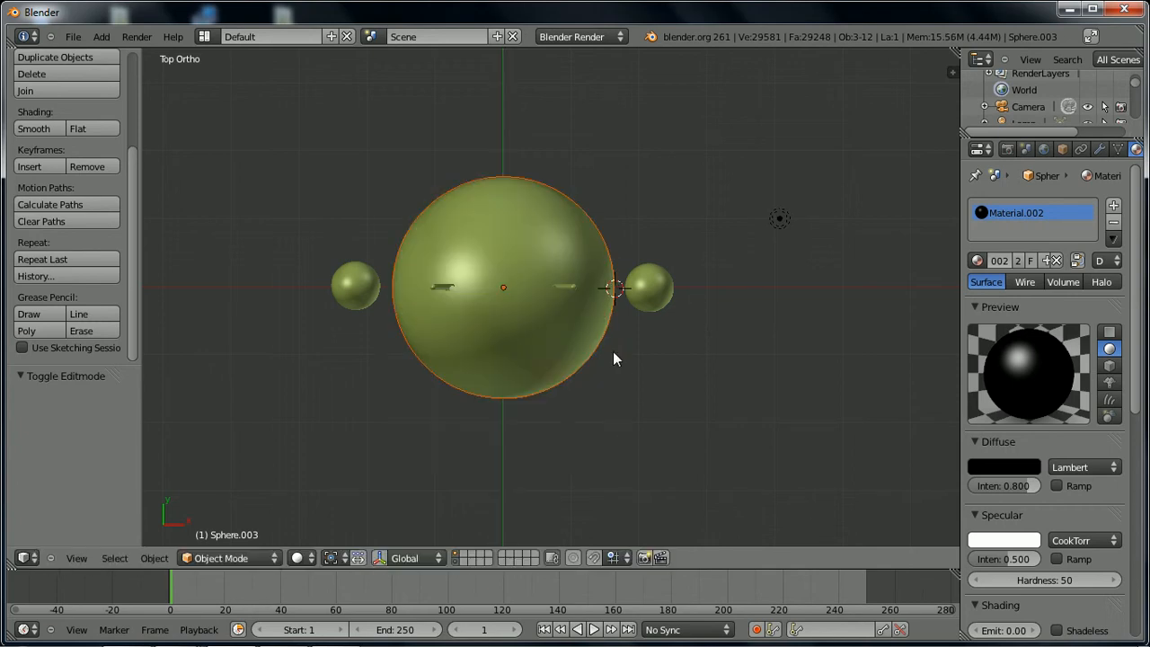
pyautogui.keyDown('shift'); pyautogui.rightClick(518, 314); pyautogui.keyUp('shift')
pyautogui.keyDown('shift'); pyautogui.rightClick(518, 321); pyautogui.keyUp('shift')
pyautogui.moveTo(552, 393); pyautogui.dragTo(542, 245, button='middle')
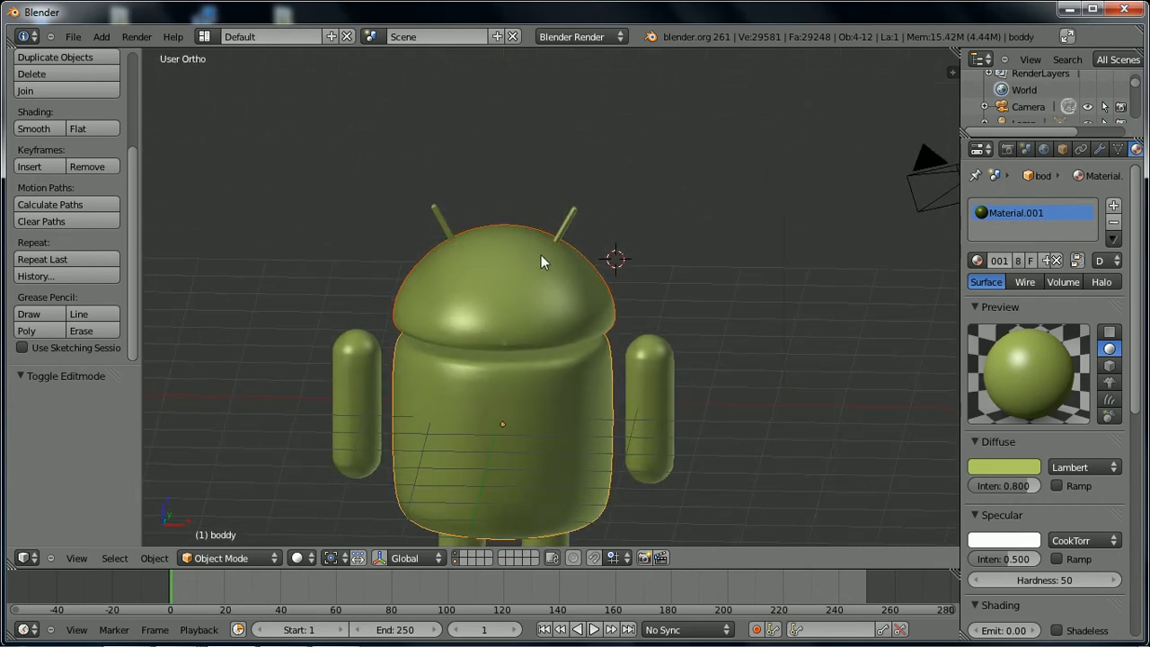
# - Clear the selection, isolate the eye layer to select both eyes, and display the robot body layer with them
pyautogui.press('a')
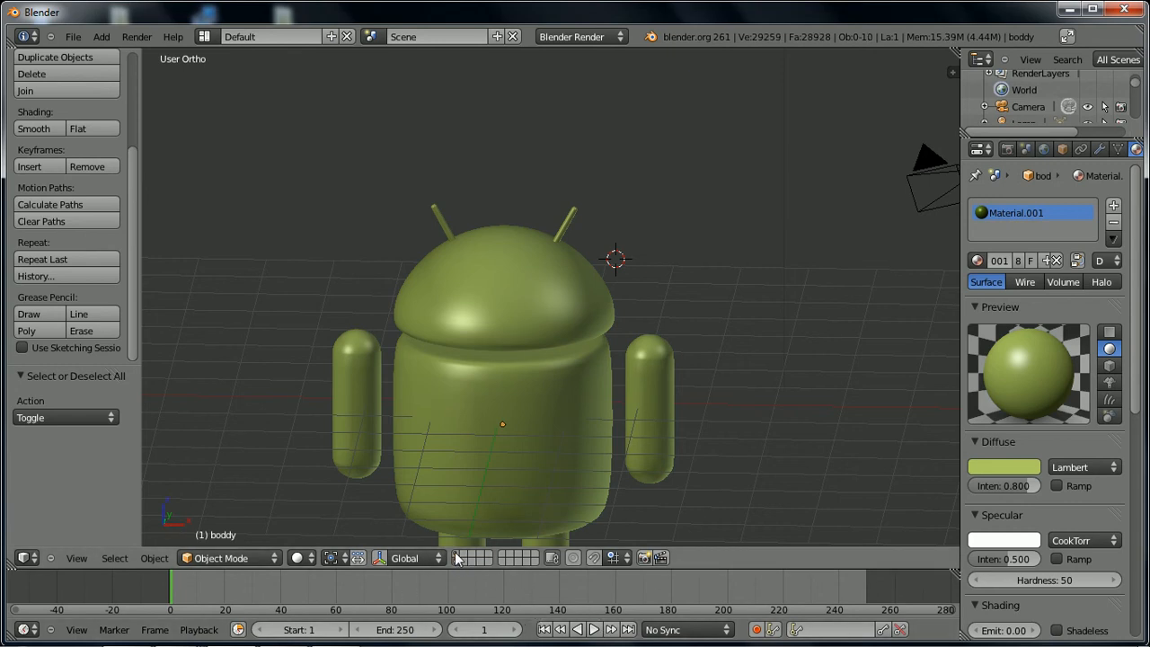
pyautogui.click(454, 559)
pyautogui.rightClick(457, 283)
pyautogui.keyDown('shift'); pyautogui.rightClick(556, 284); pyautogui.keyUp('shift')
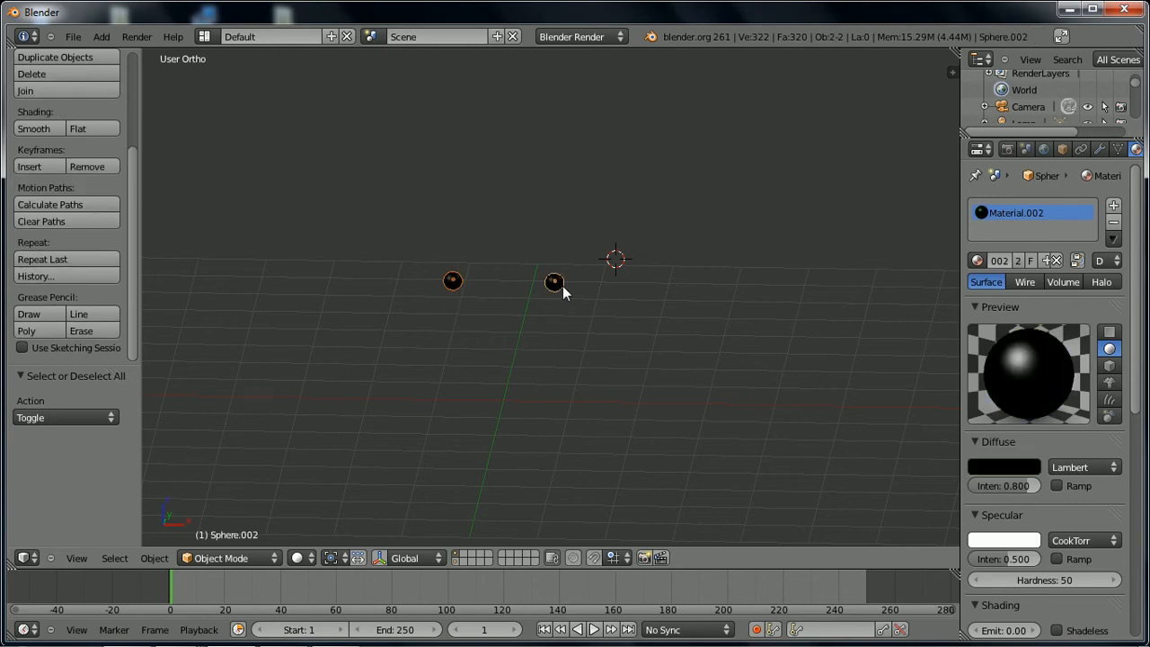
pyautogui.keyDown('shift'); pyautogui.click(456, 559); pyautogui.keyUp('shift')
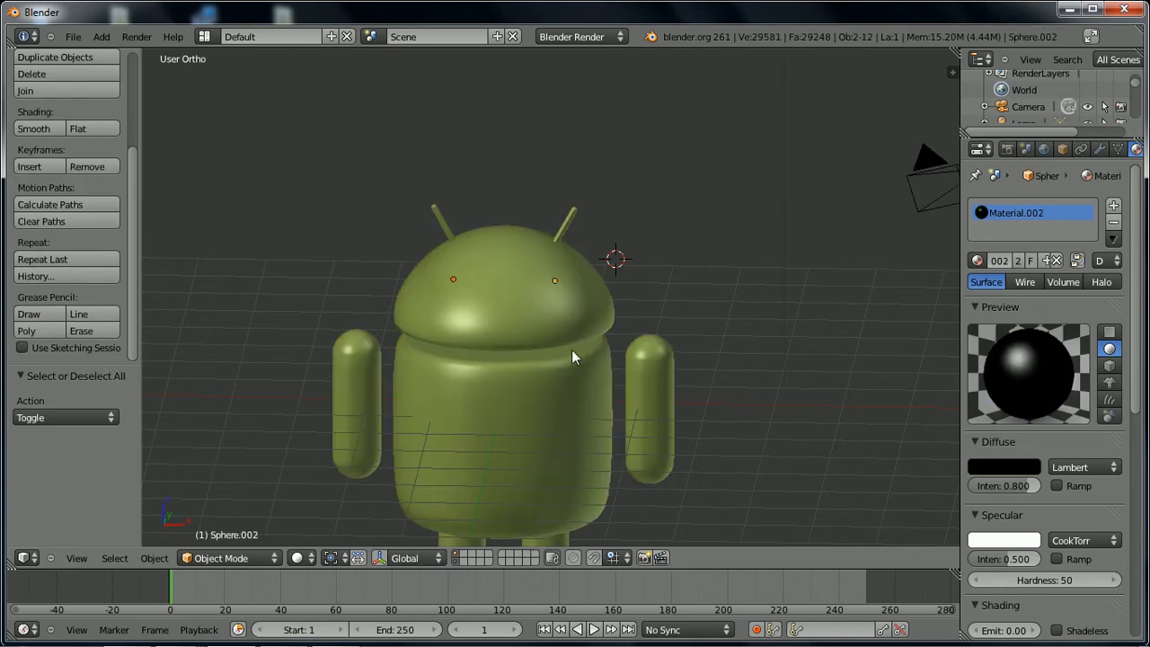
# - Move both eyes about -1.07 units along the Y axis in top view, toward the front of the head
pyautogui.press('g')
pyautogui.rightClick(508, 308)
pyautogui.press('KP_7')
pyautogui.press('g')
pyautogui.press('y')
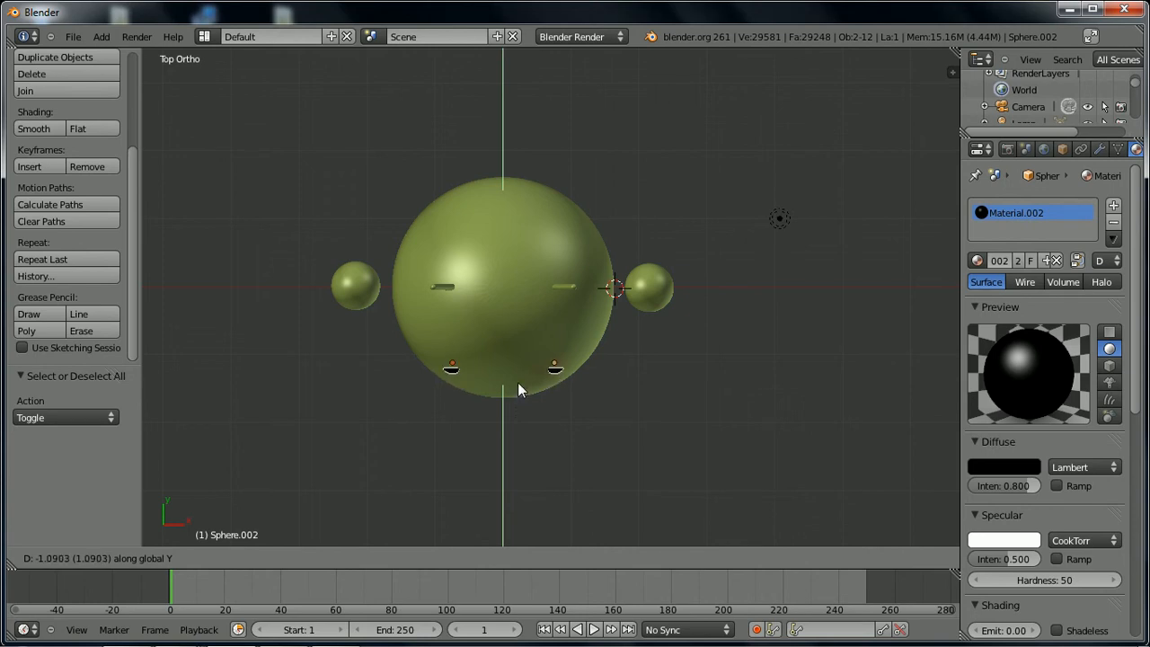
pyautogui.click(517, 380)
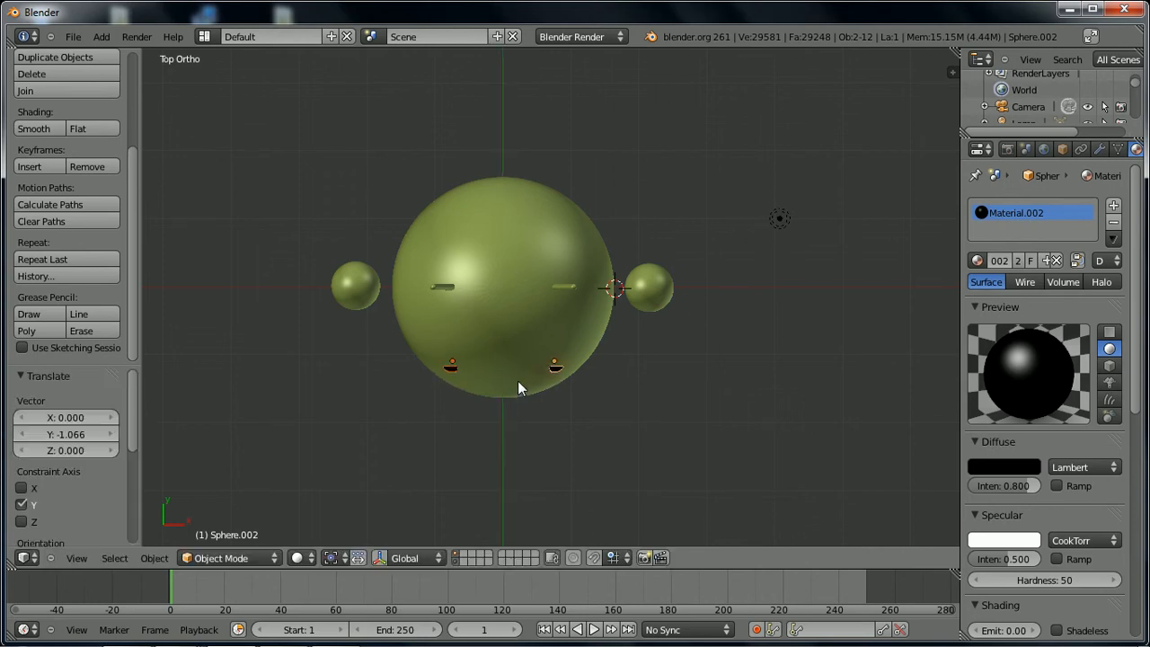
# - Tilt both eyes about 37.7° in the right side view to follow the head's slope, and show them in quad view
pyautogui.press('KP_3')
pyautogui.scroll(5, 520, 391)
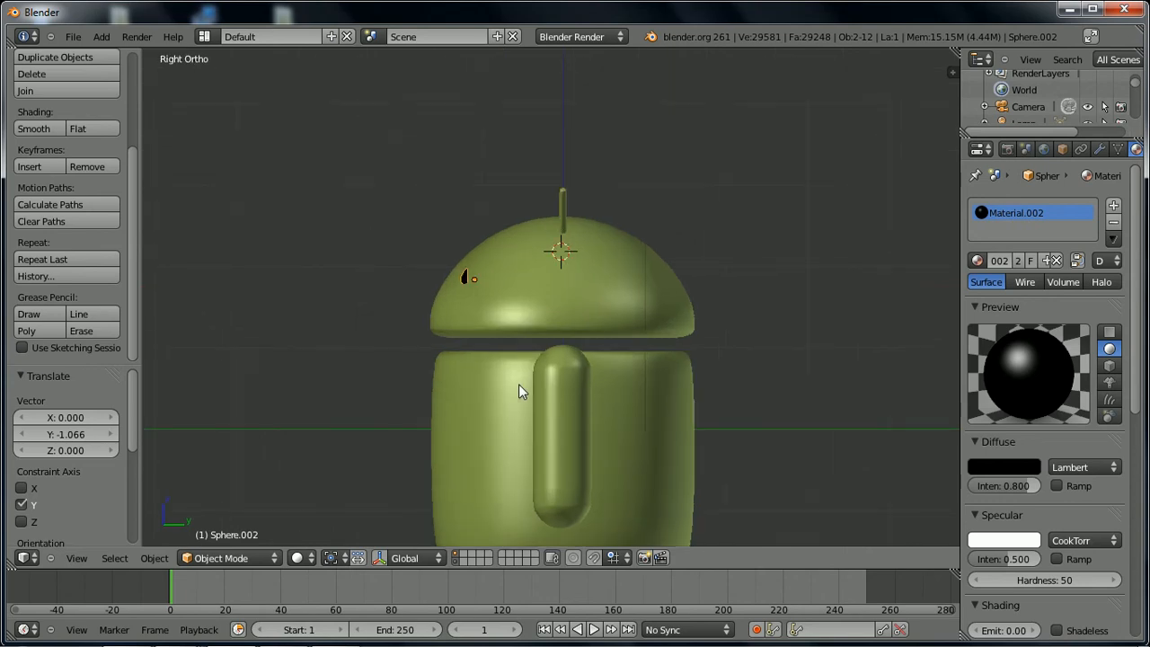
pyautogui.scroll(5, 519, 383)
pyautogui.scroll(-3, 518, 384)
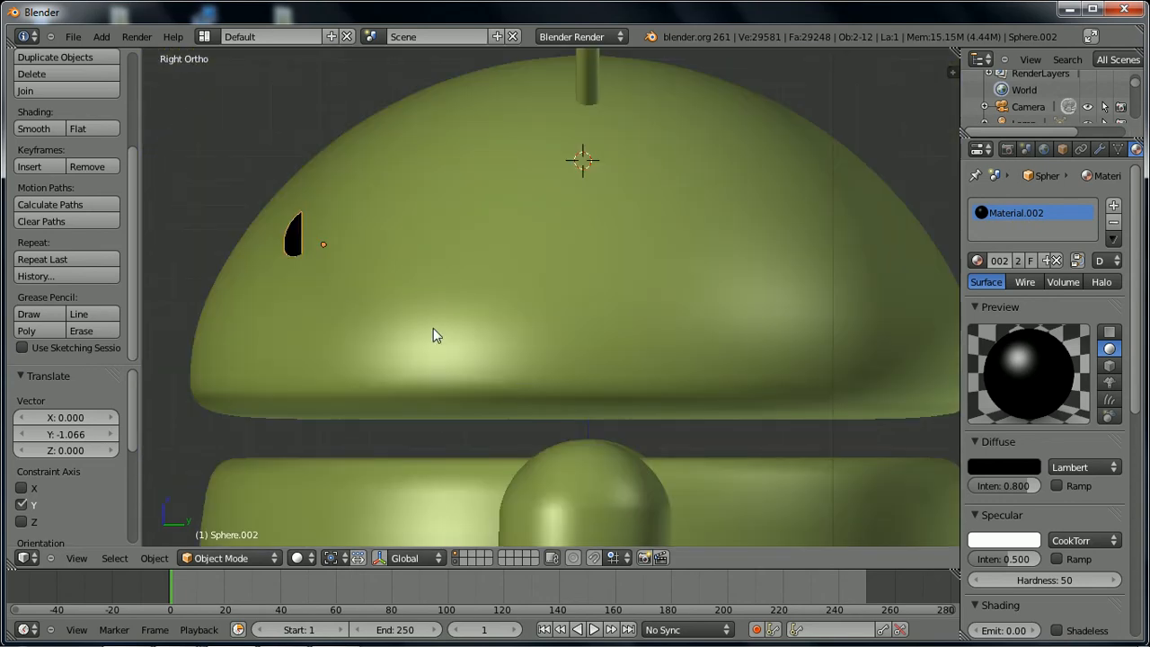
pyautogui.press('r')
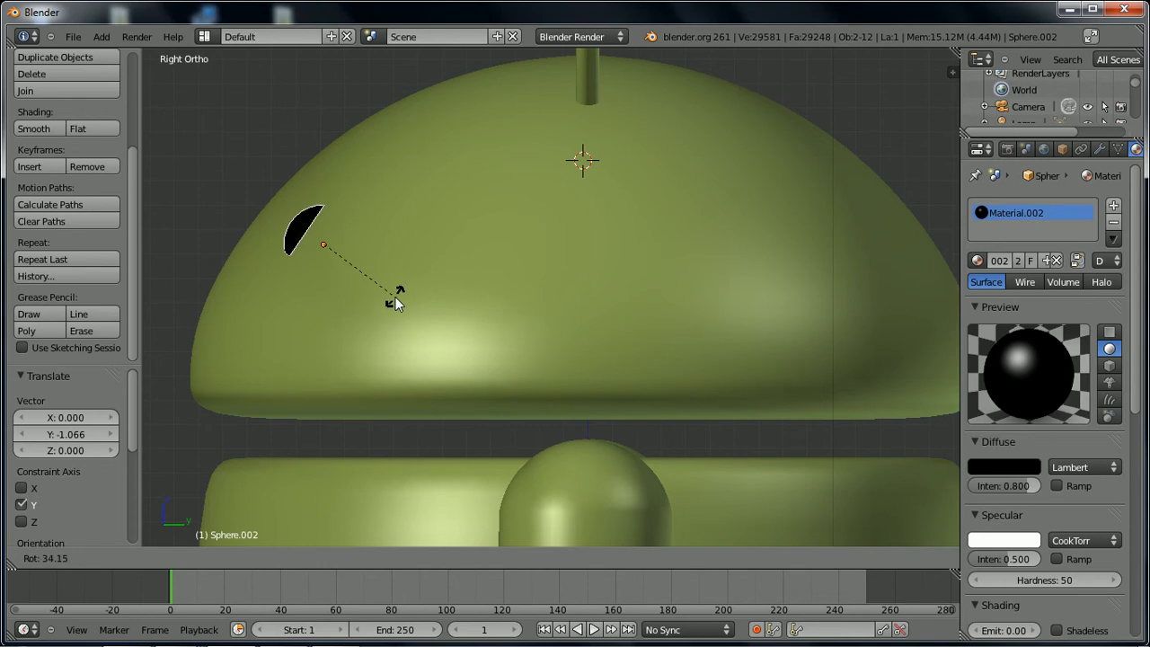
pyautogui.click(387, 298)
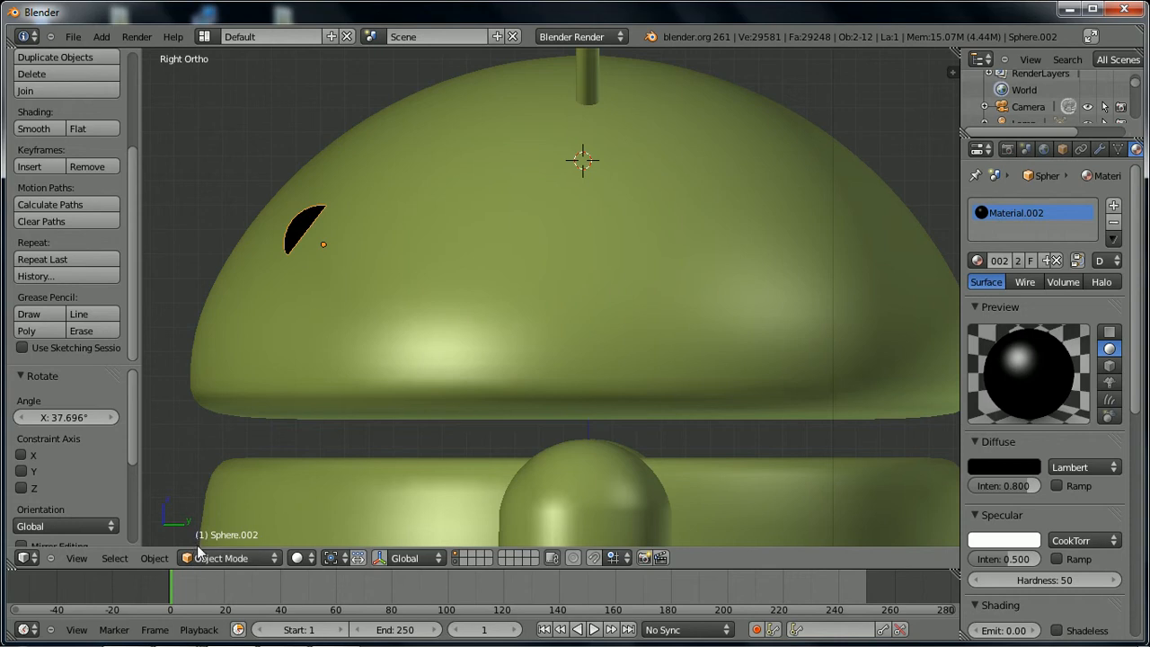
pyautogui.hotkey('ctrl', 'alt', 'q')
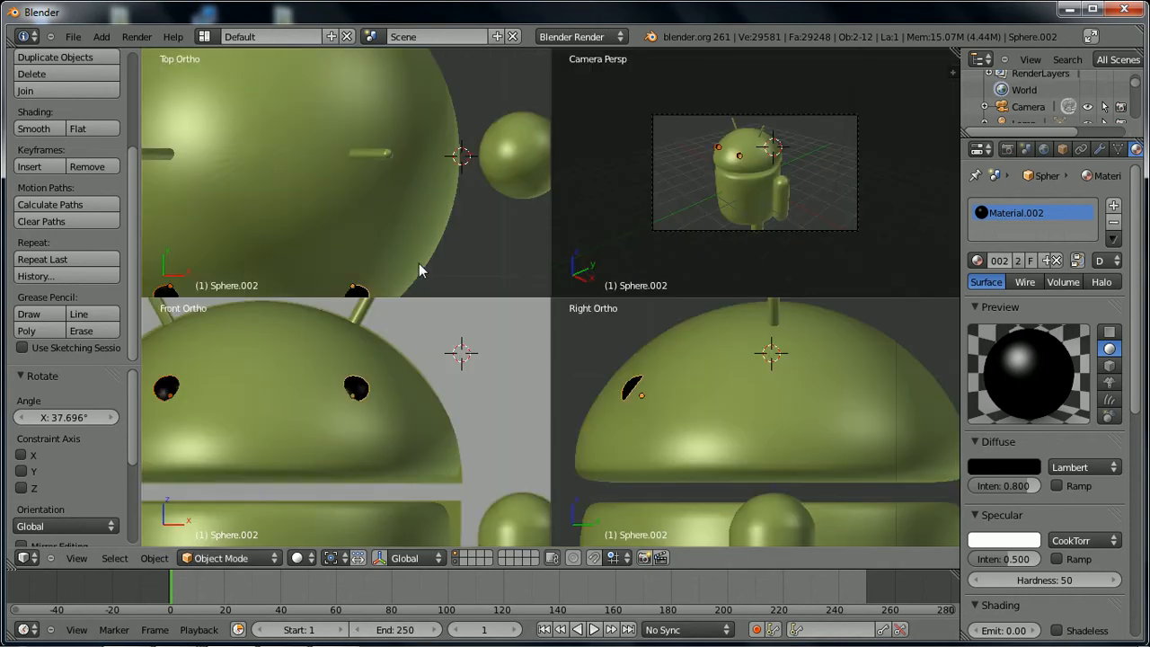
pyautogui.keyDown('shift'); pyautogui.moveTo(282, 229); pyautogui.dragTo(354, 161, button='middle'); pyautogui.keyUp('shift')
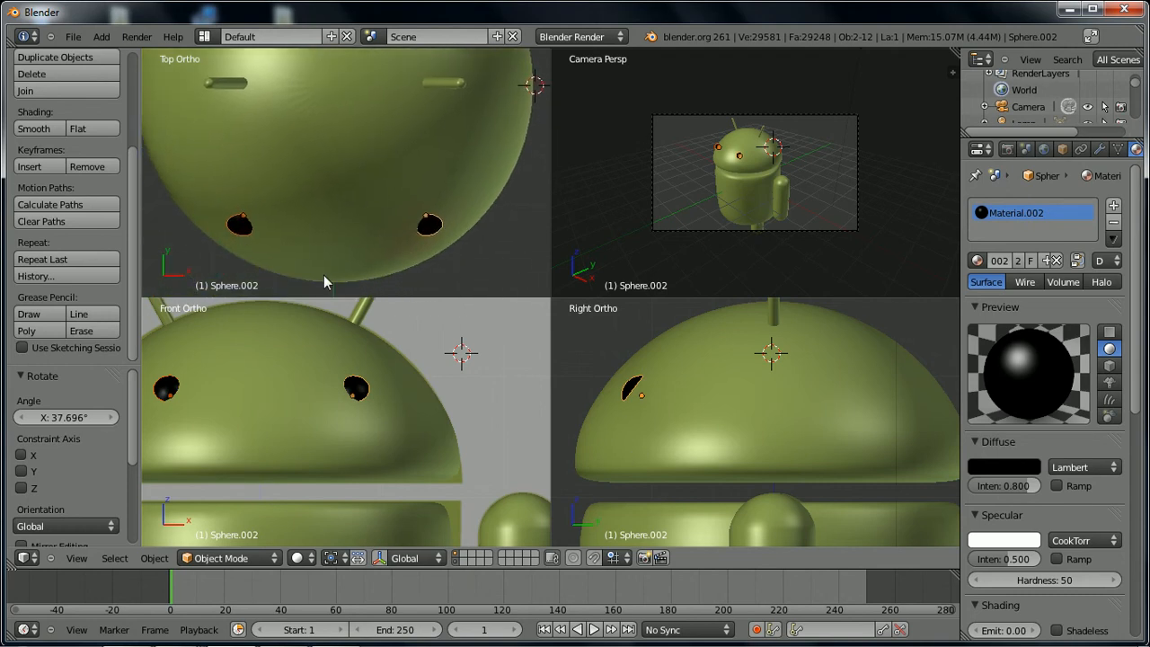
pyautogui.press('Tab')
pyautogui.press('a')
pyautogui.press('a')
pyautogui.press('a')
pyautogui.press('a')
pyautogui.press('a')
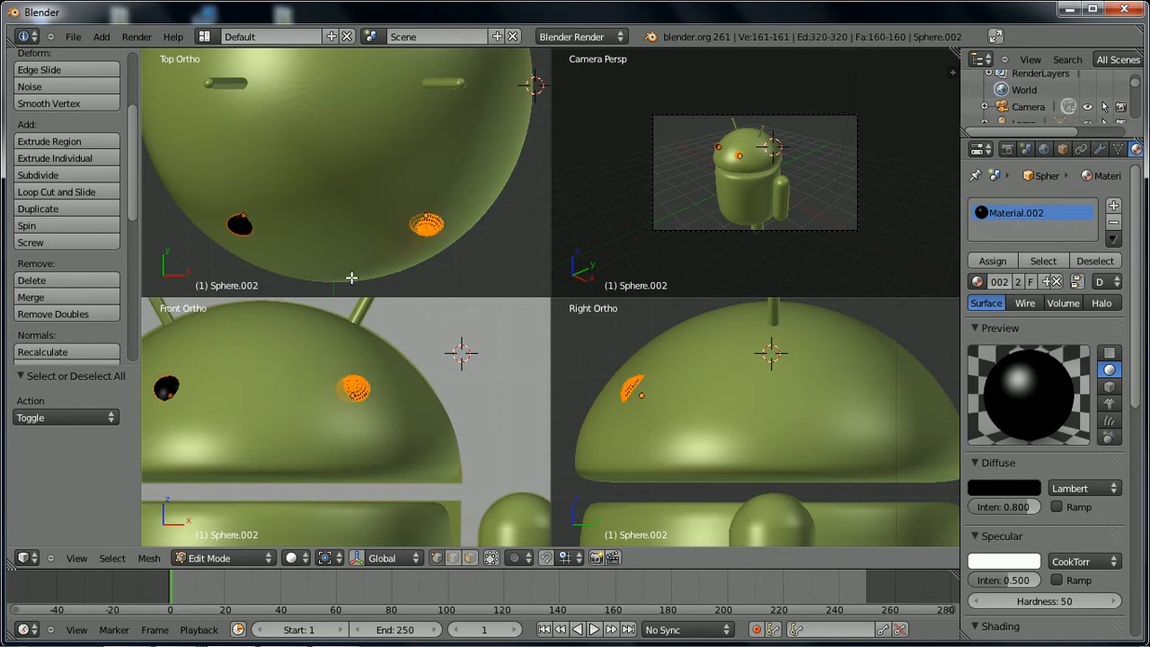
pyautogui.press('a')
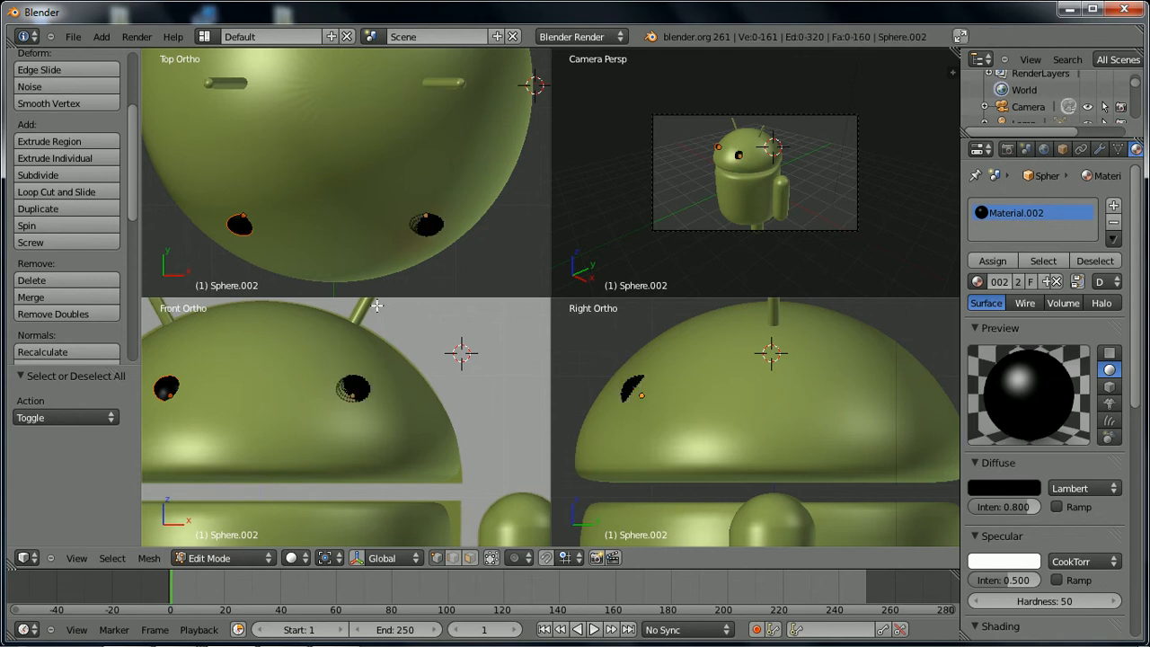
pyautogui.press('Tab')
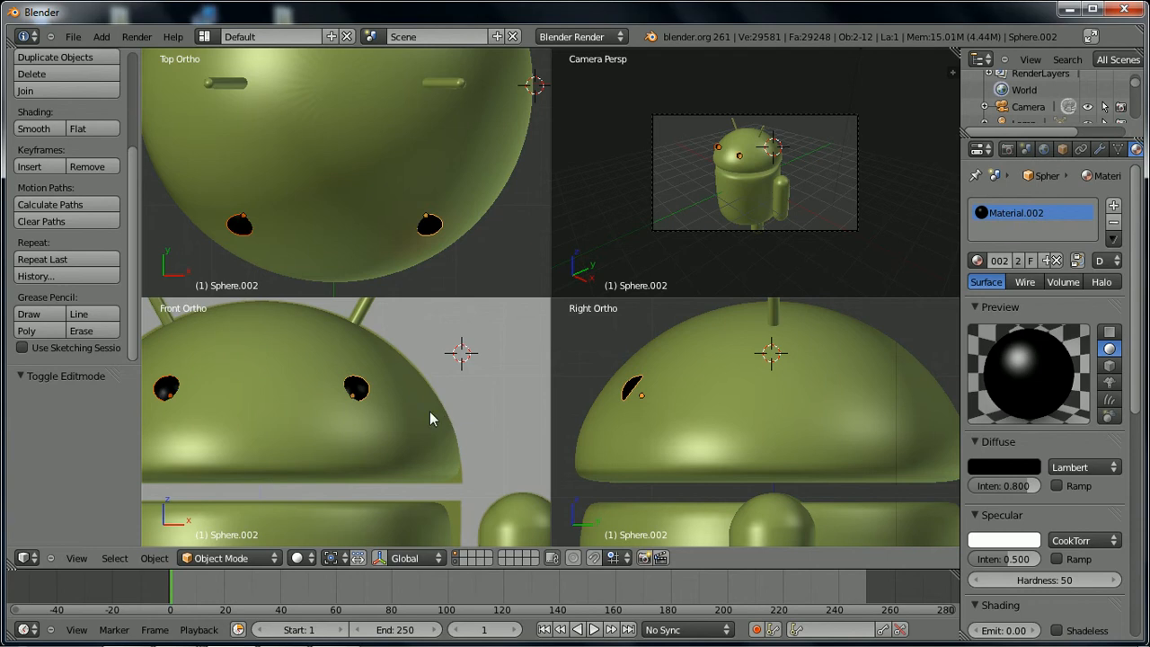
# - Enable the 3D transform manipulator and set it to rotate mode
pyautogui.rightClick(329, 409)
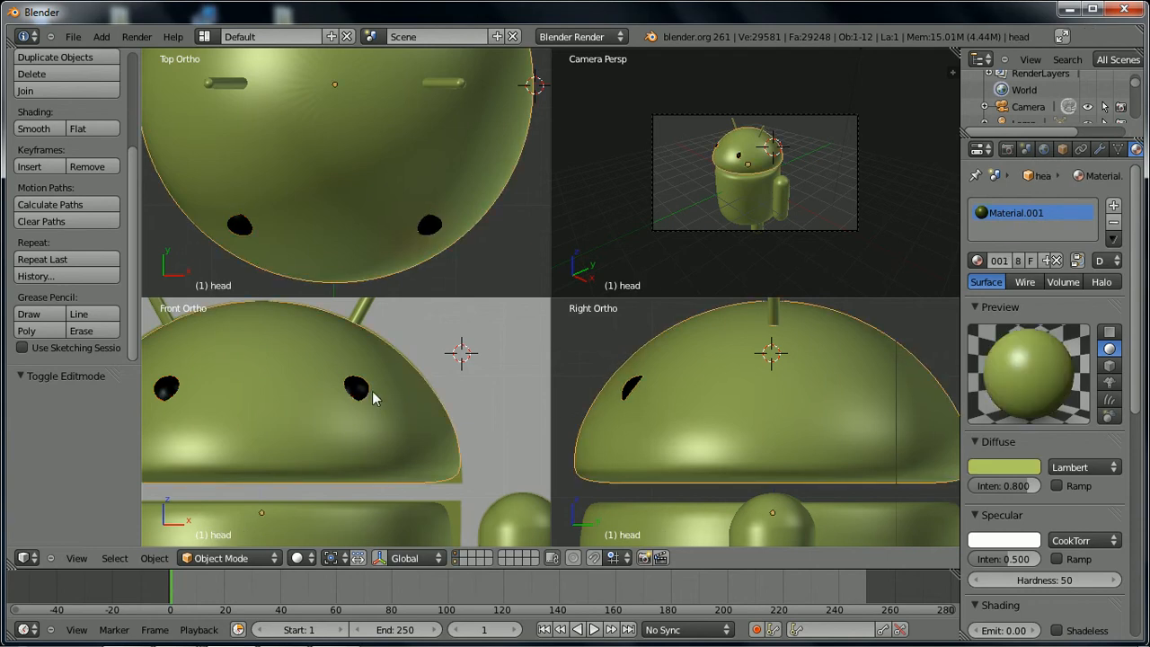
pyautogui.rightClick(358, 392)
pyautogui.rightClick(356, 396)
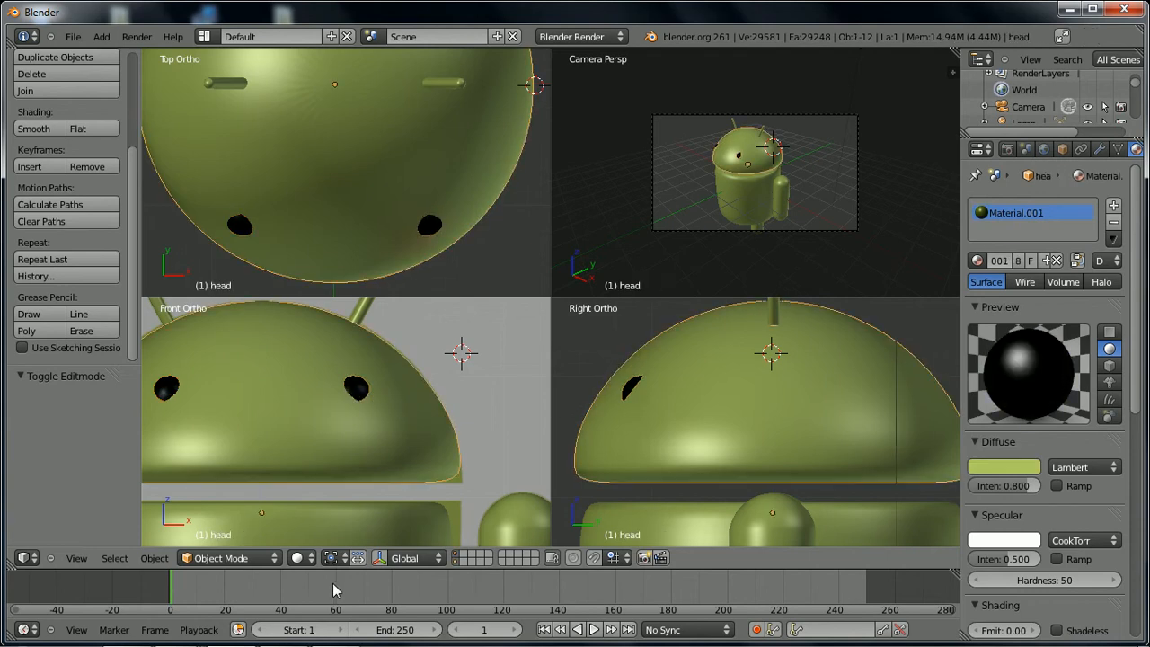
pyautogui.click(379, 558)
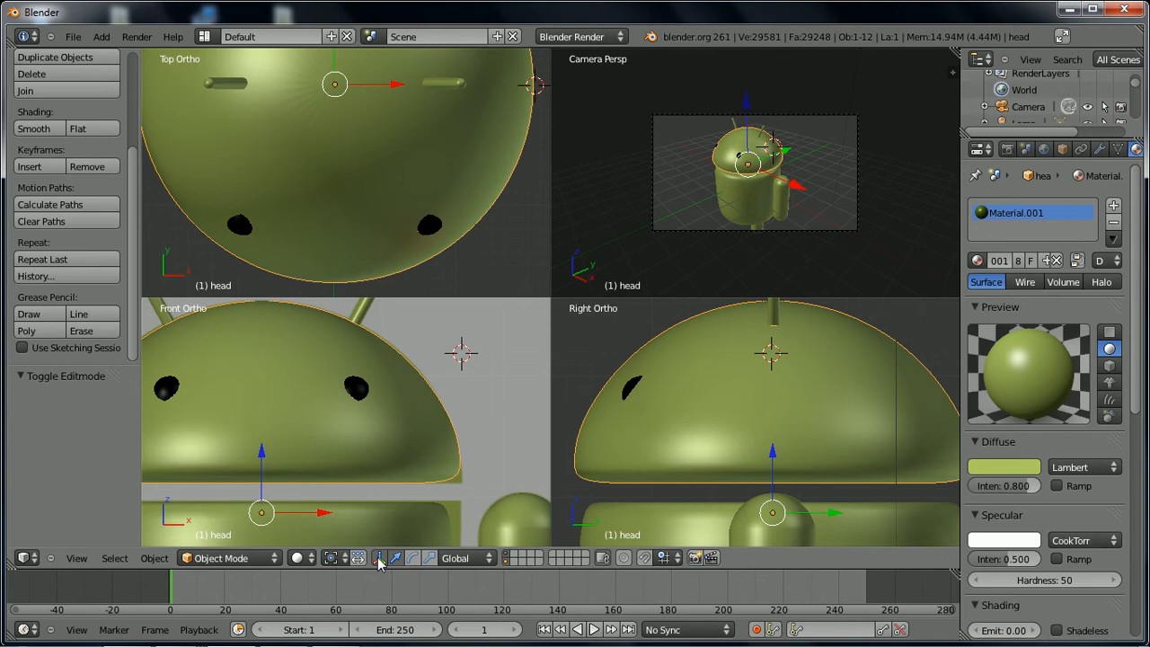
pyautogui.click(429, 558)
pyautogui.click(415, 560)
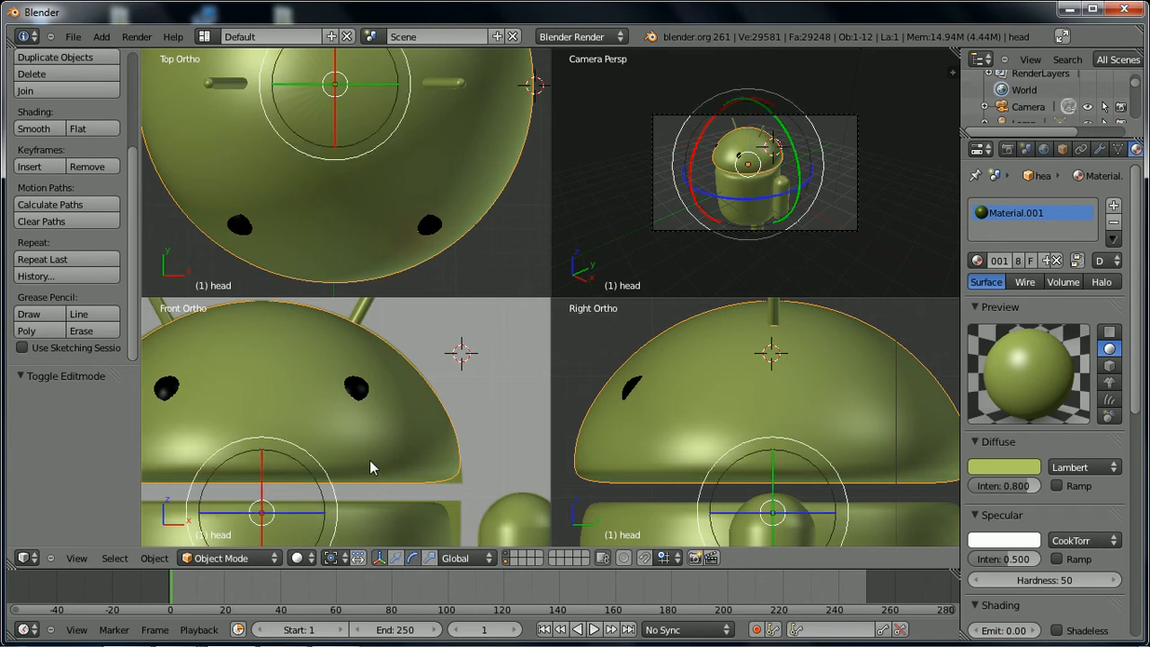
# - Rotate only the eye on the positive X side about 38.8° around the global Z axis and return to a single view
pyautogui.rightClick(357, 392)
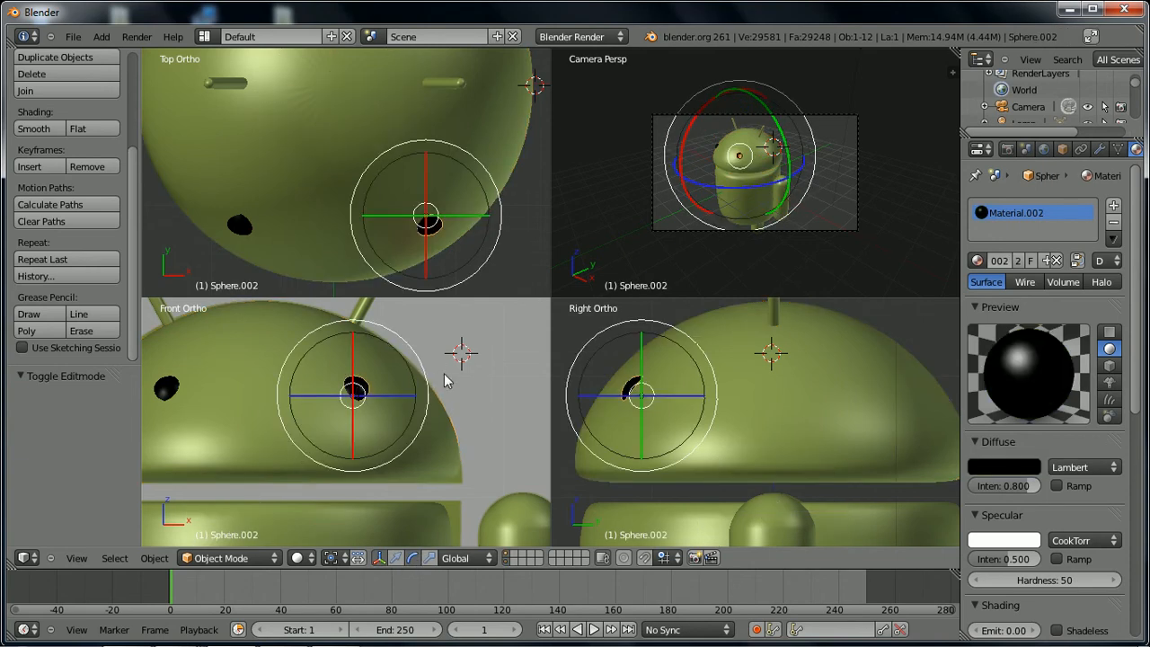
pyautogui.press('r')
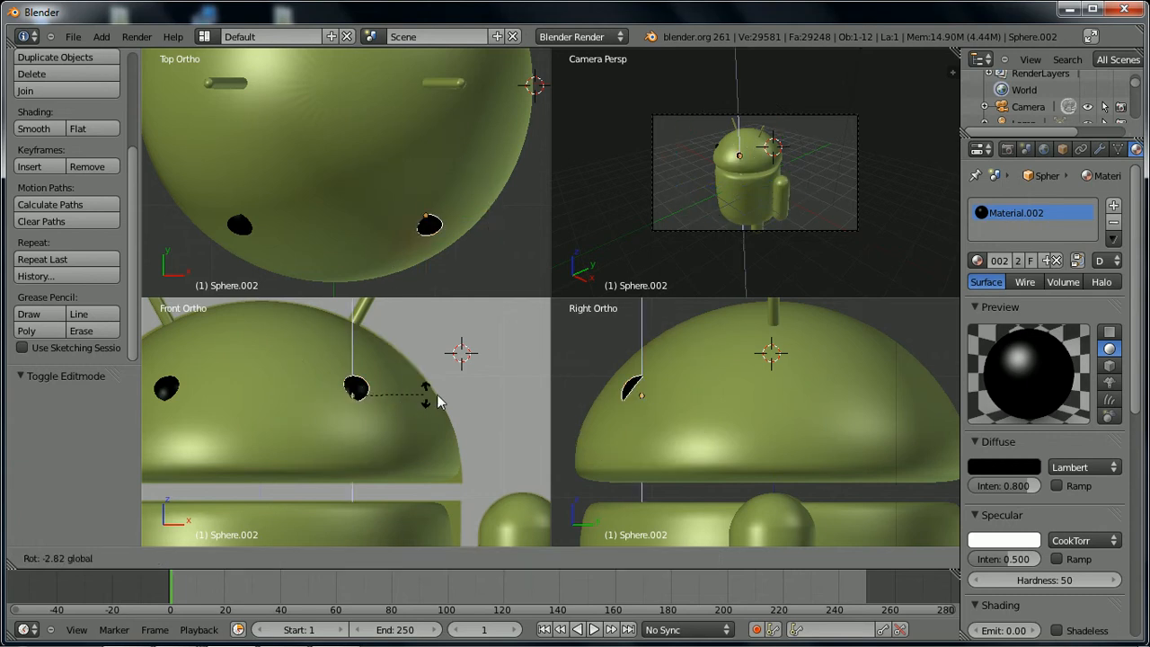
pyautogui.click(444, 311)
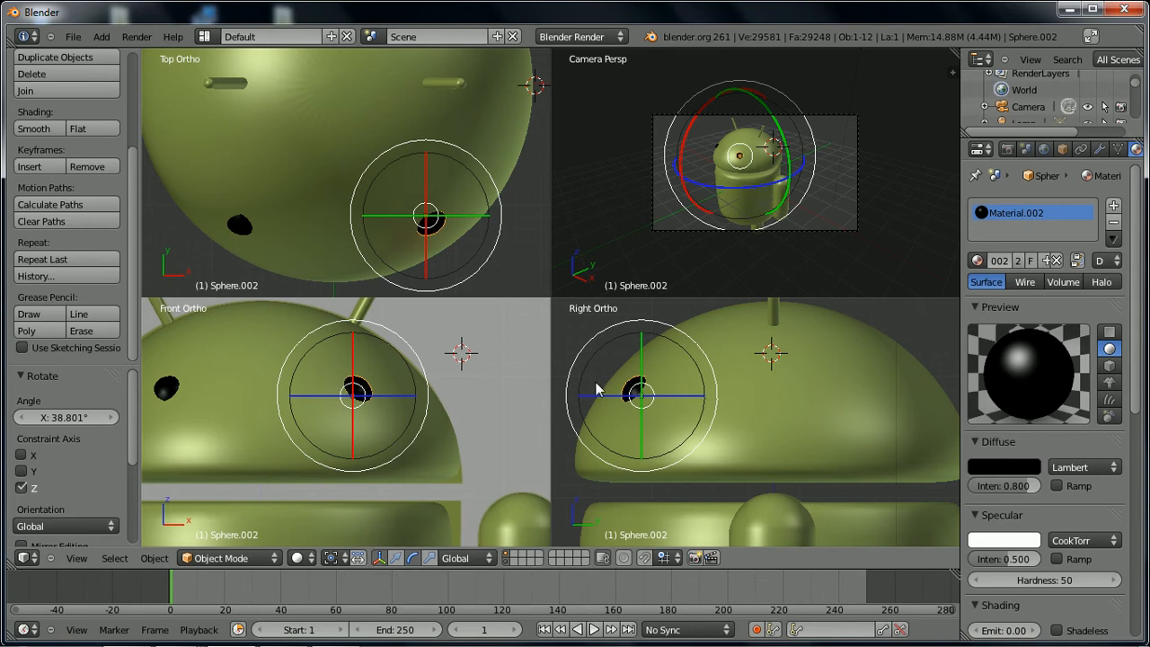
pyautogui.hotkey('ctrl', 'alt', 'q')
pyautogui.moveTo(623, 275); pyautogui.dragTo(658, 282, button='middle')
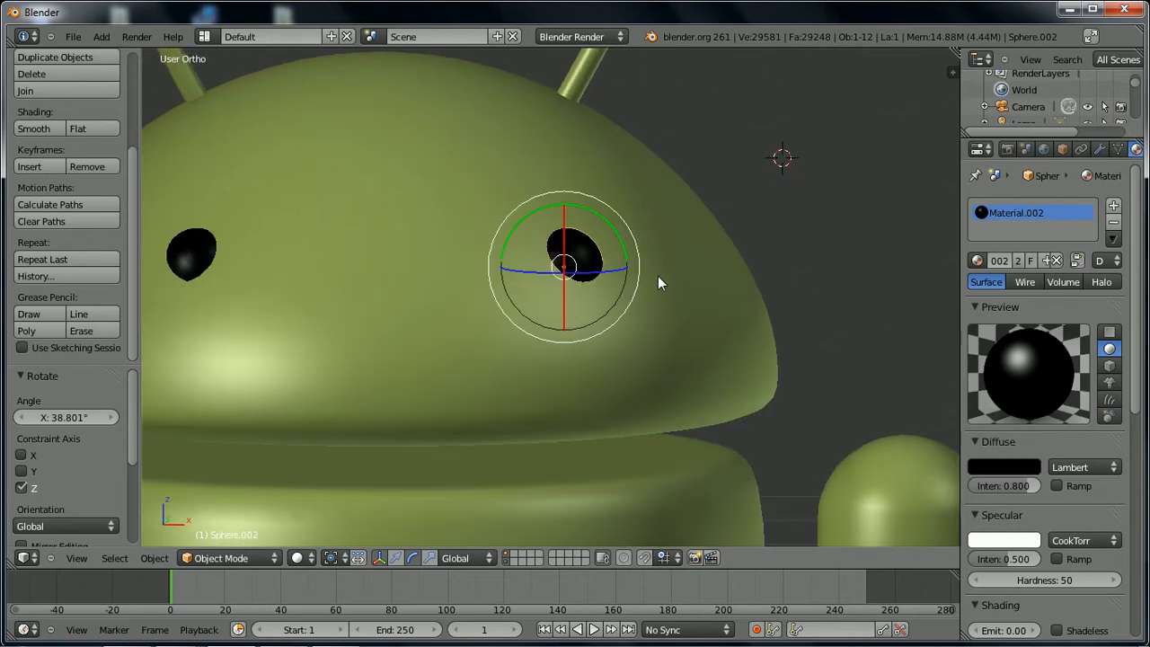
# - Select the eye on the negative X side in left side view and rotate it about 6.6°
pyautogui.press('KP_3')
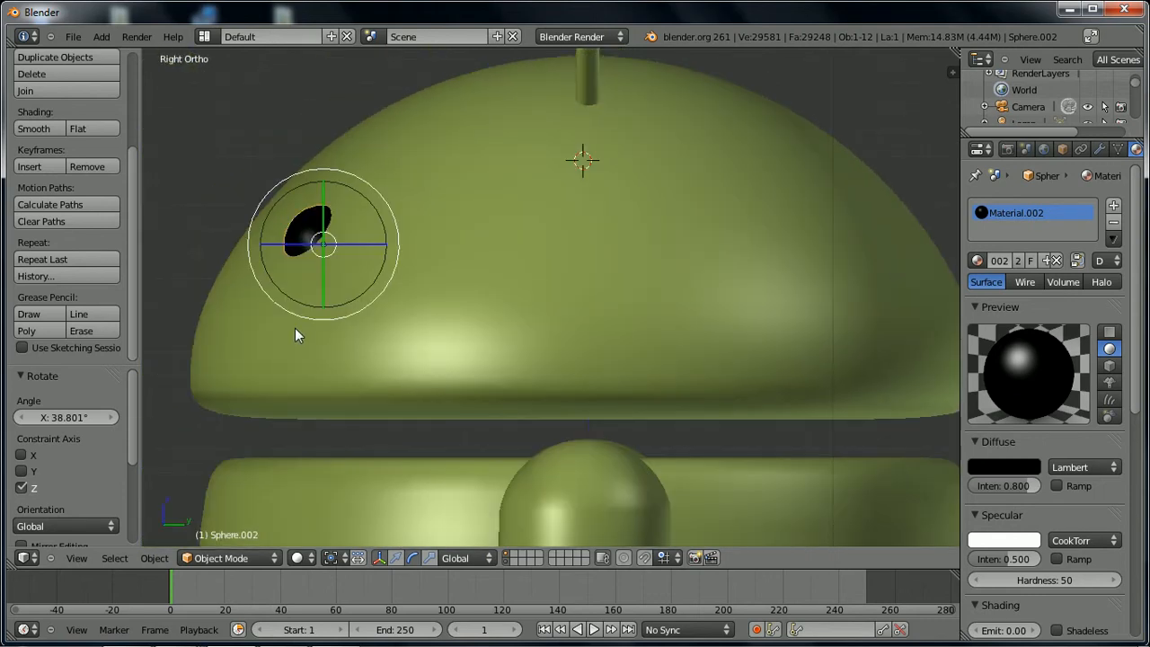
pyautogui.press('ctrl+KP_3')
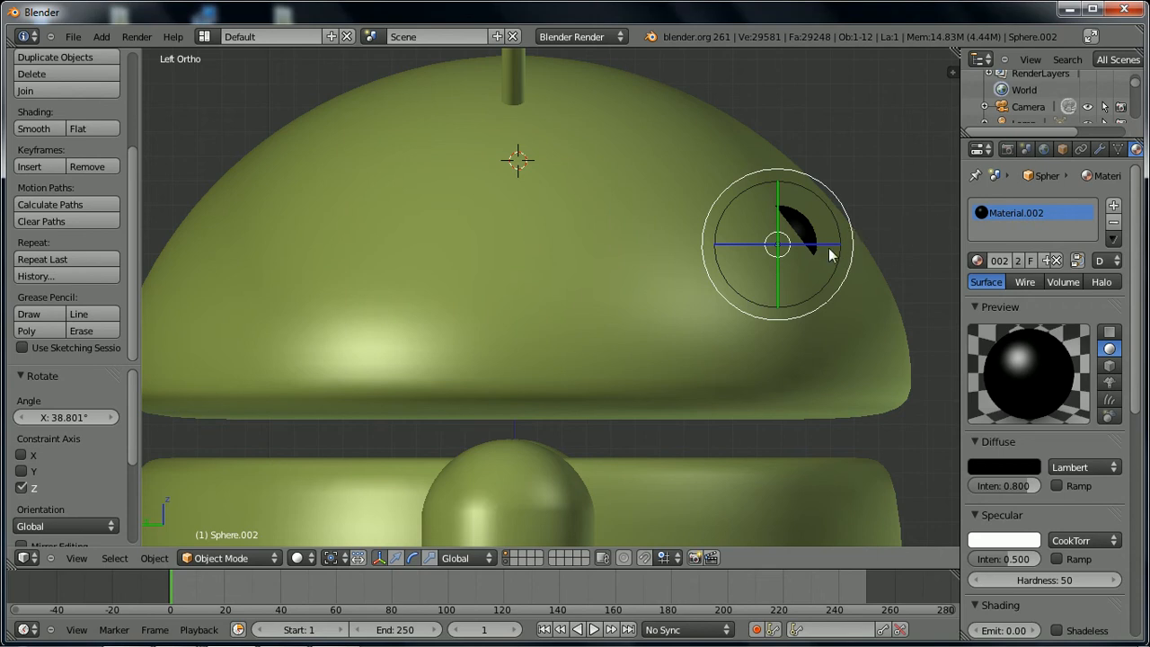
pyautogui.press('z')
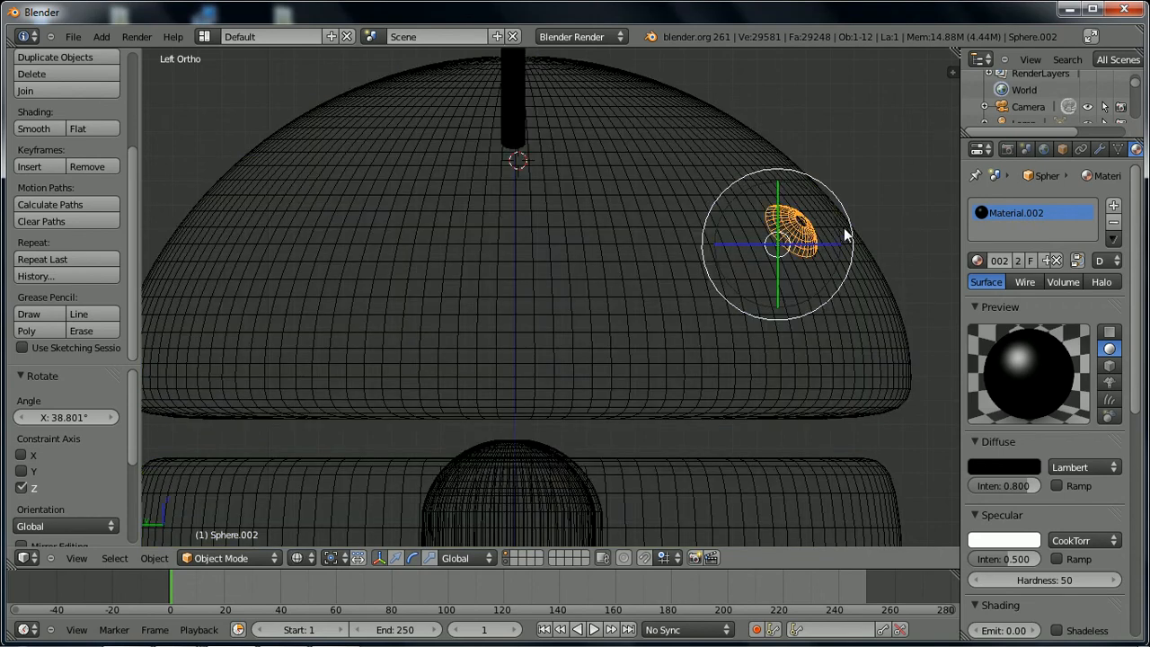
pyautogui.press('z')
pyautogui.click(837, 229)
pyautogui.click(681, 135)
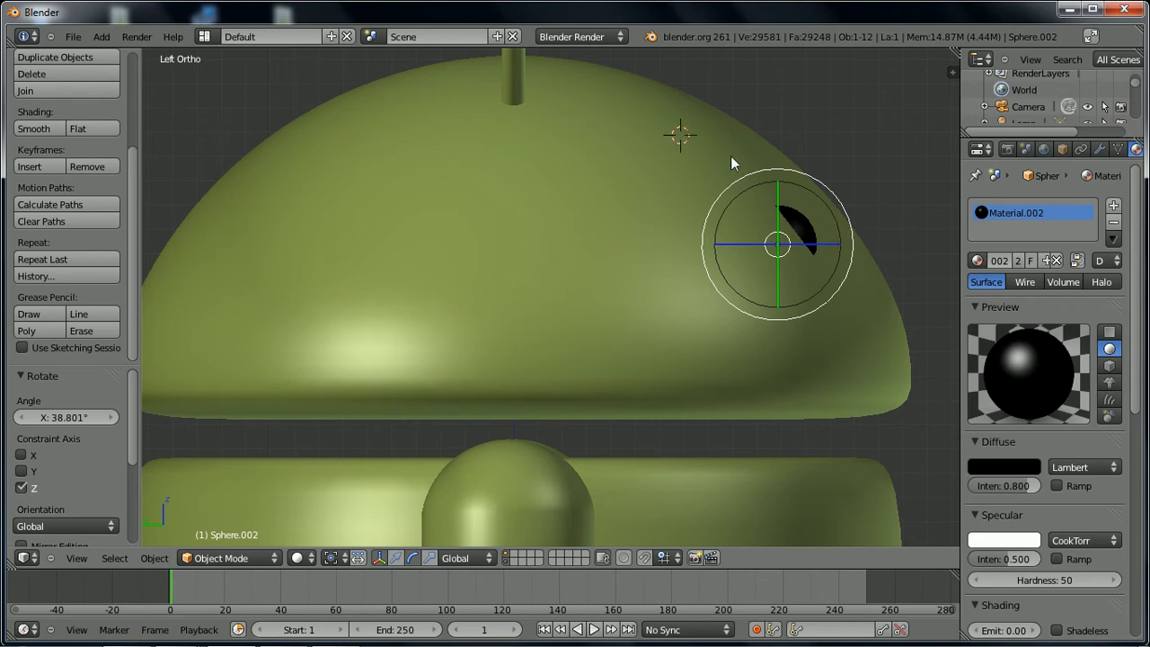
pyautogui.rightClick(841, 234)
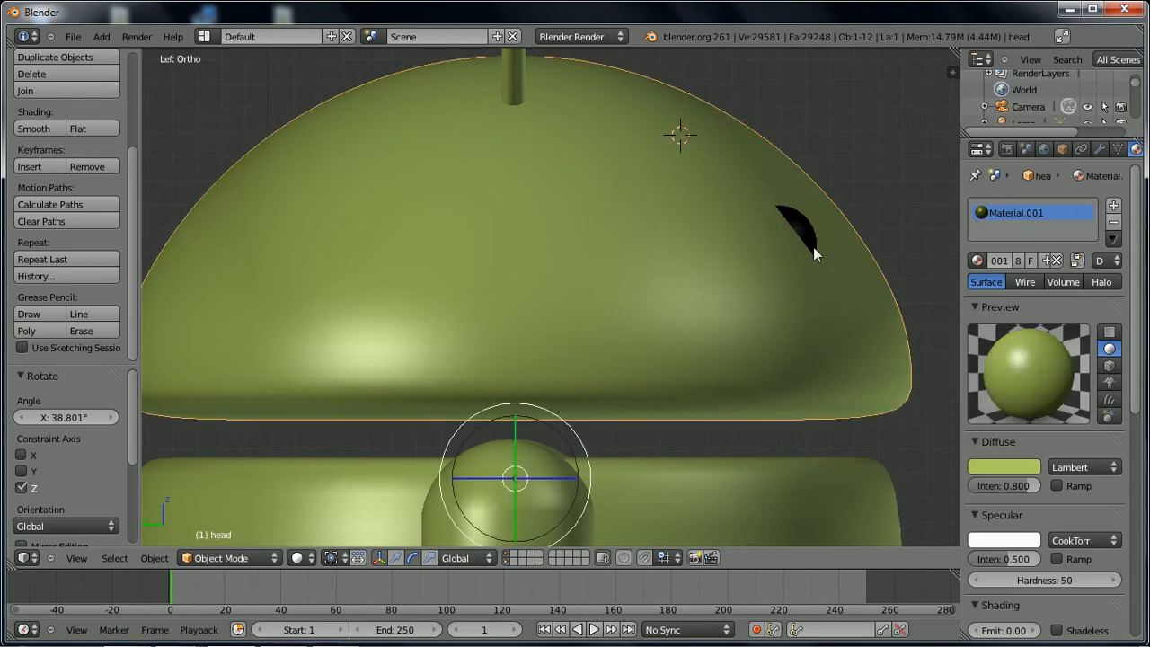
pyautogui.rightClick(805, 233)
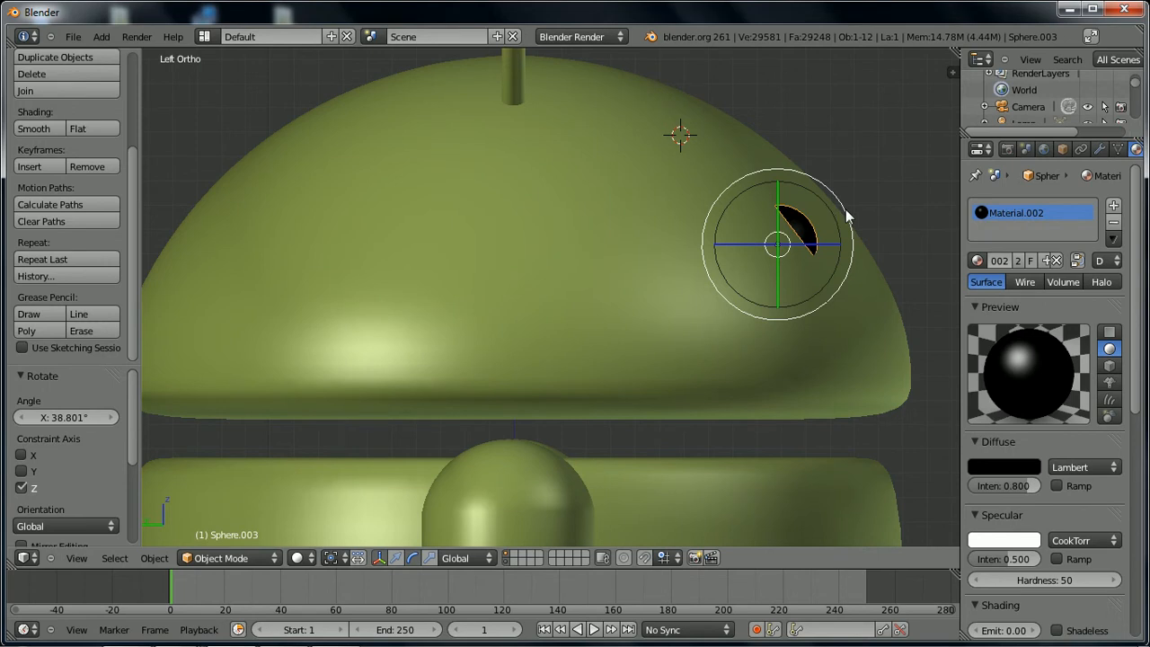
pyautogui.press('r')
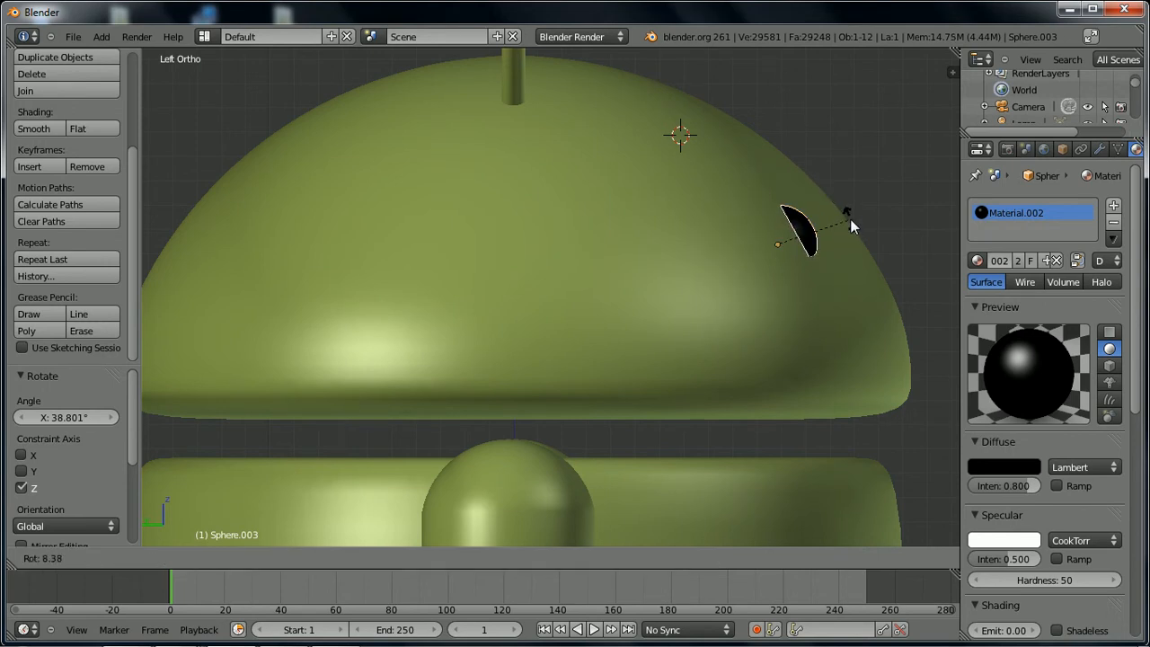
pyautogui.click(852, 219)
# - Rotate the eye on the negative X side about -37.8° around the global Z axis and about -9.3° around the global X axis
pyautogui.moveTo(853, 219); pyautogui.dragTo(713, 266, button='middle')
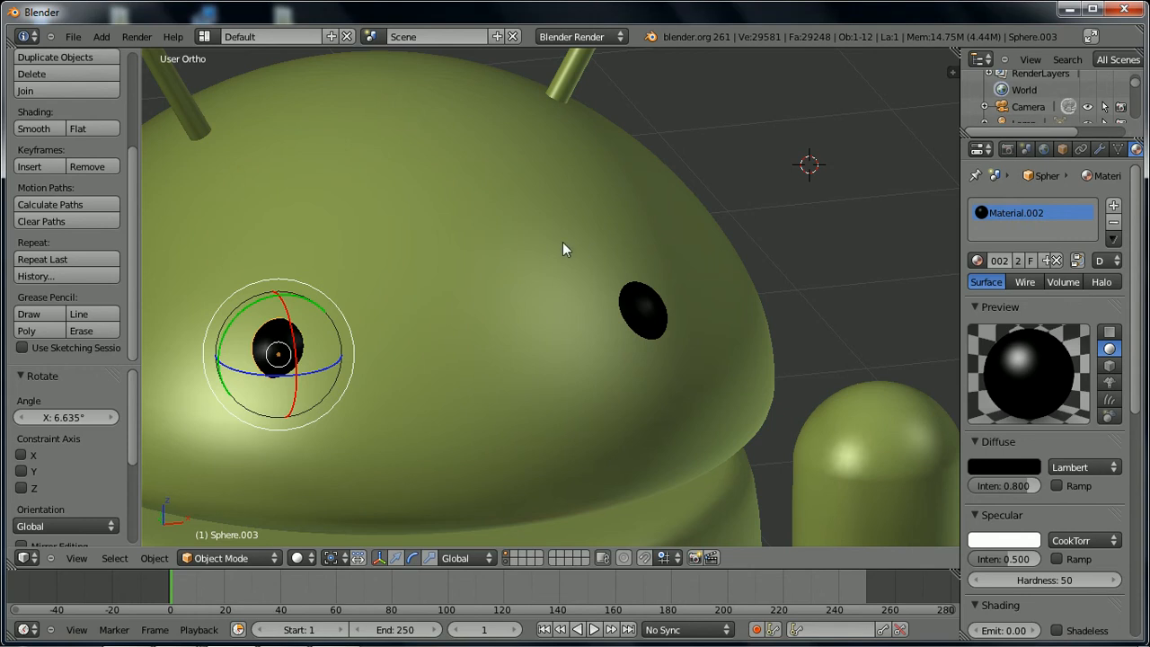
pyautogui.press('r')
pyautogui.press('z')
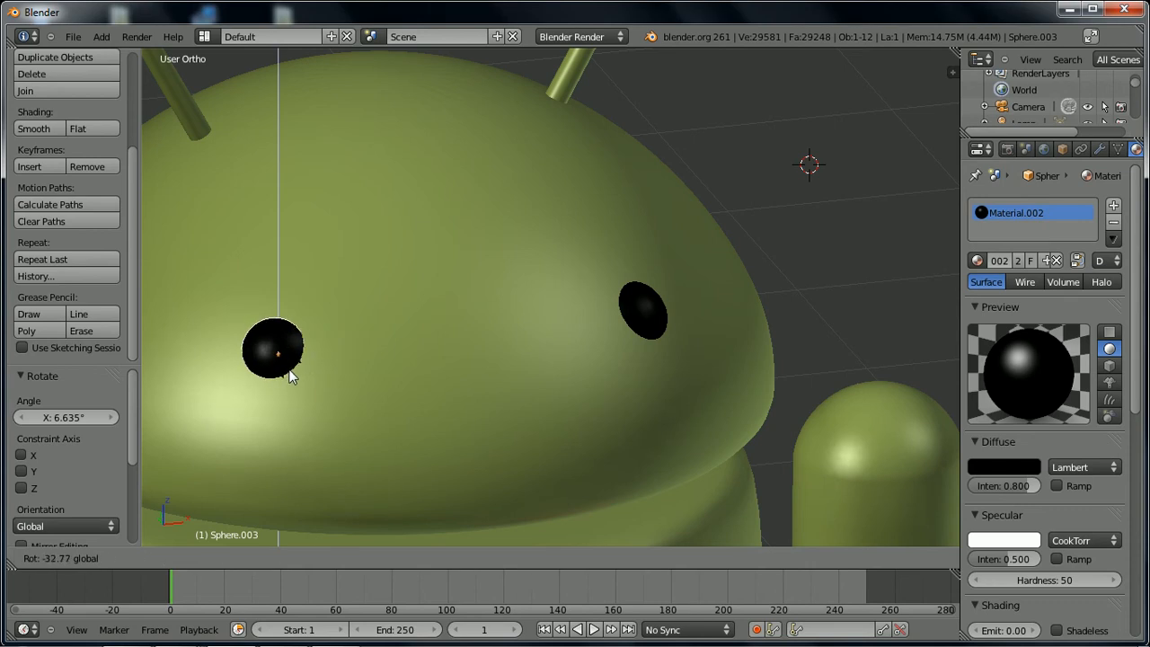
pyautogui.click(290, 375)
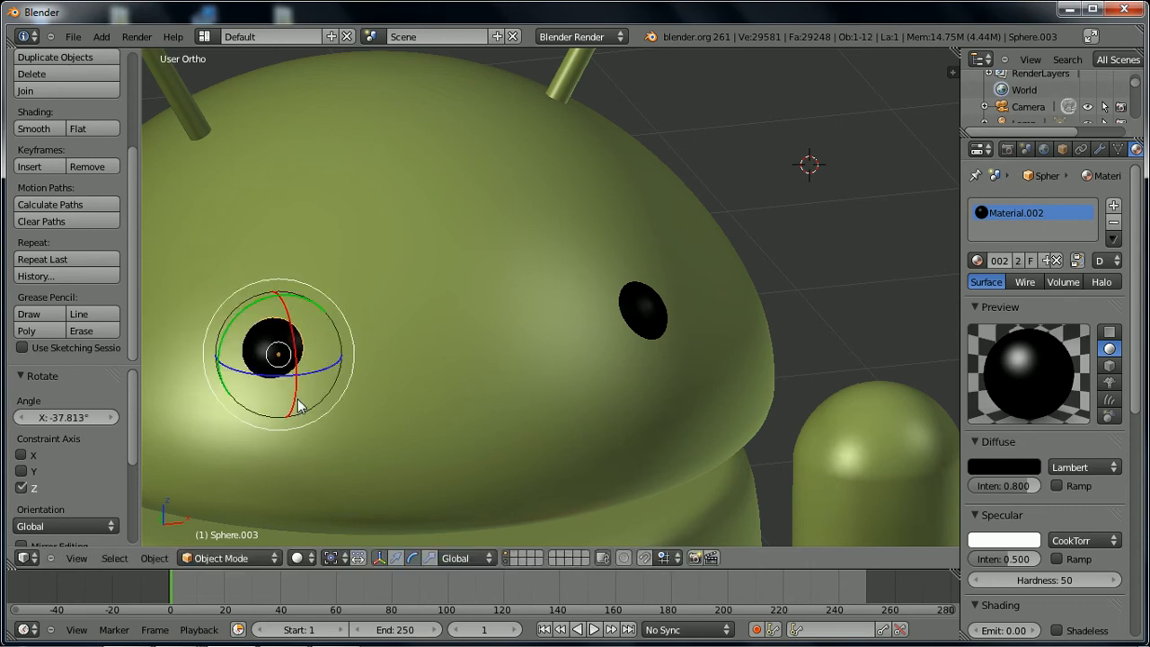
pyautogui.press('r')
pyautogui.press('x')
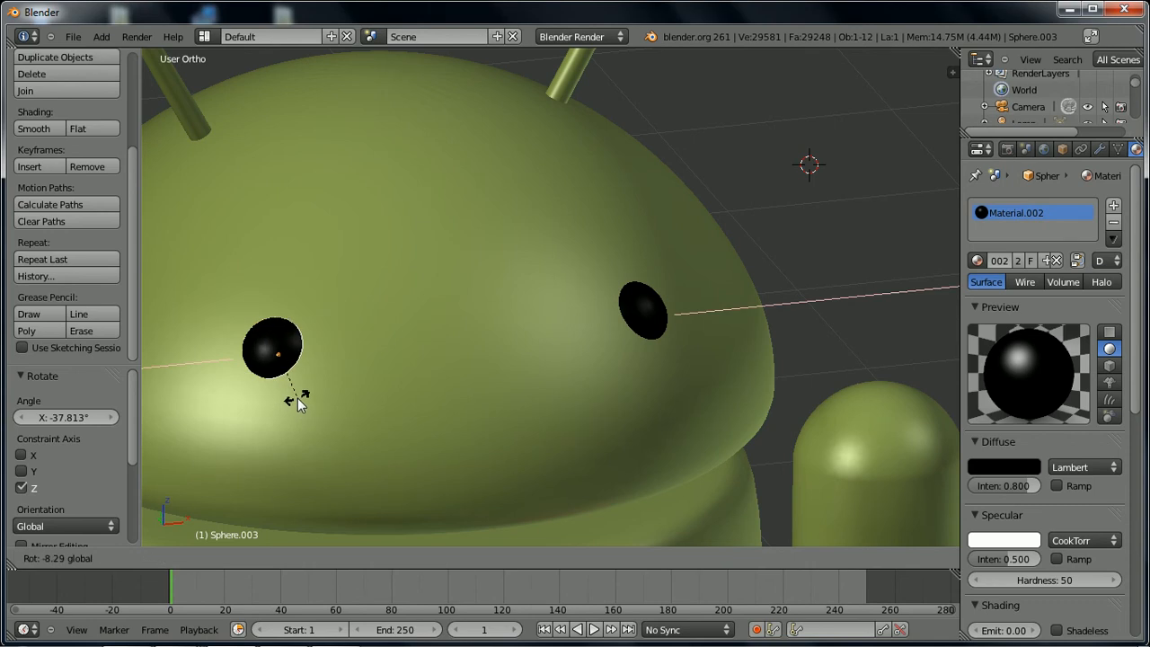
pyautogui.click(299, 400)
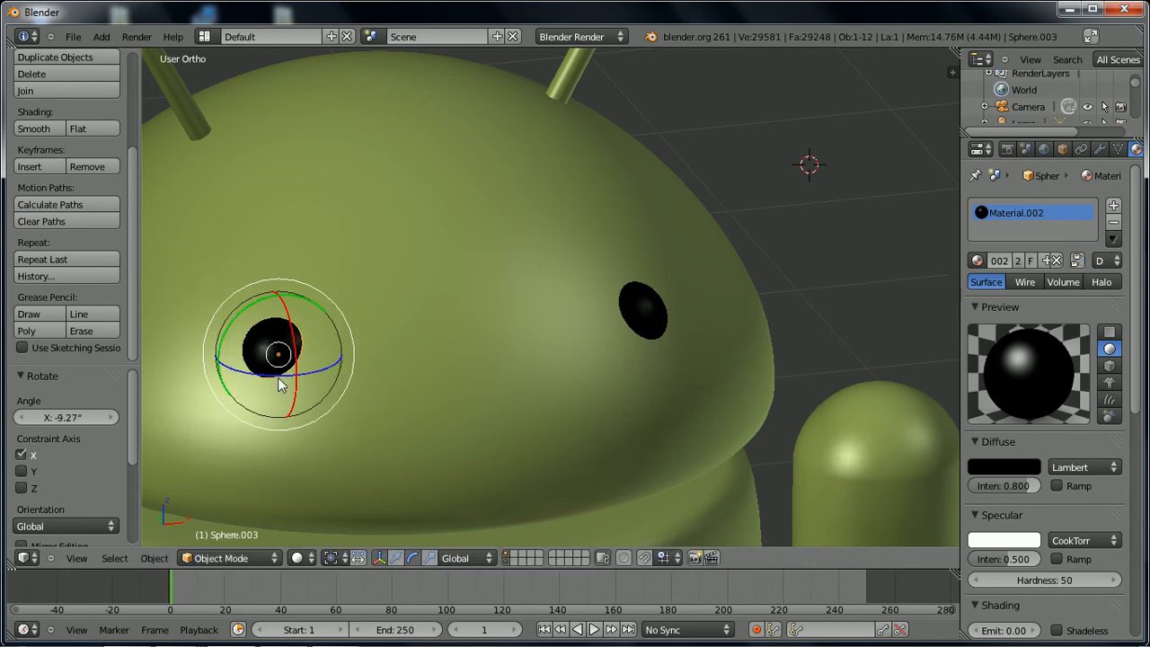
# - Fine-tune the same eye by about 4.6° around the global Z axis and turn off the 3D transform manipulator
pyautogui.press('r')
pyautogui.press('z')
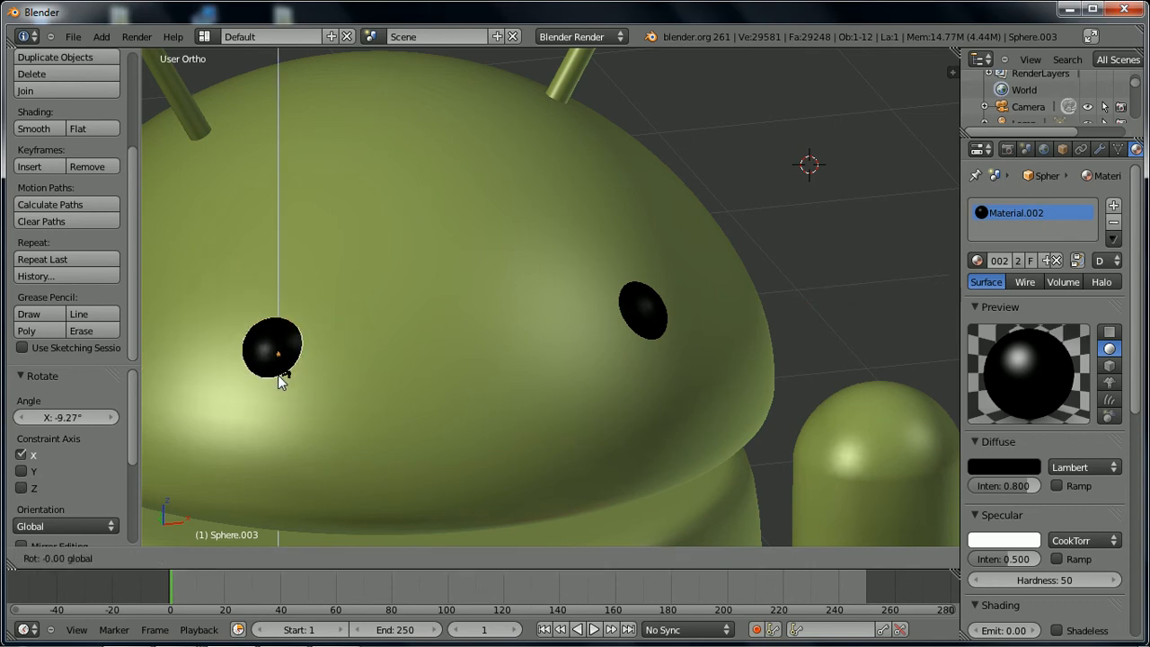
pyautogui.click(283, 377)
pyautogui.scroll(-5, 431, 353)
pyautogui.moveTo(620, 418); pyautogui.dragTo(642, 308, button='middle')
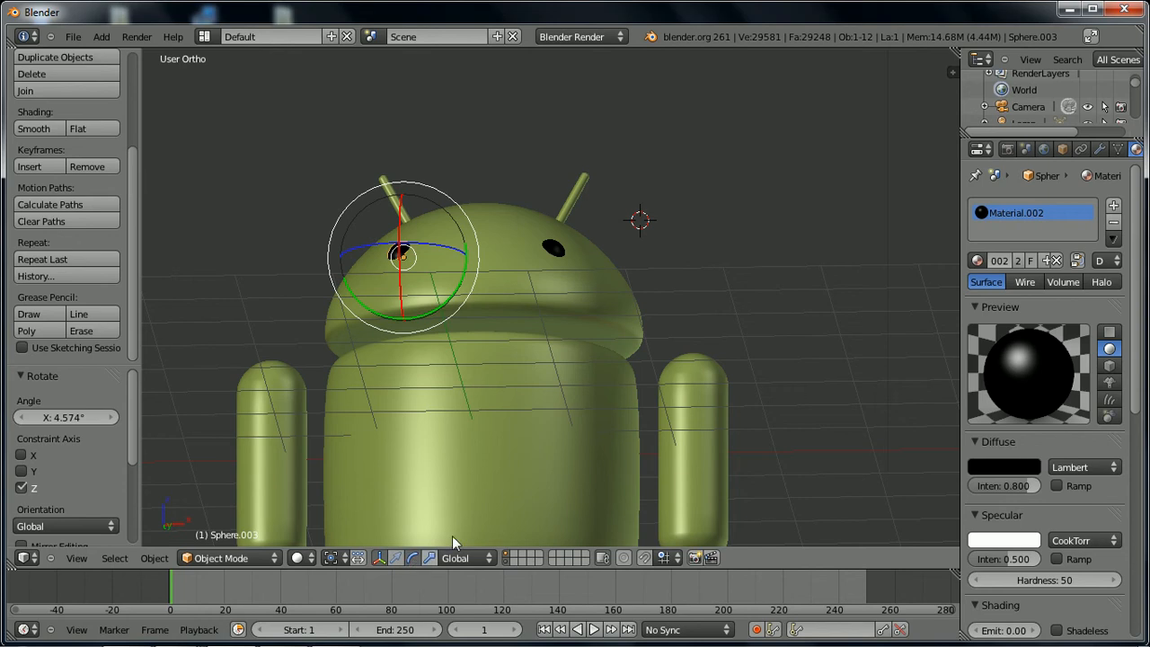
pyautogui.click(381, 559)
pyautogui.moveTo(381, 322); pyautogui.dragTo(456, 386, button='middle')
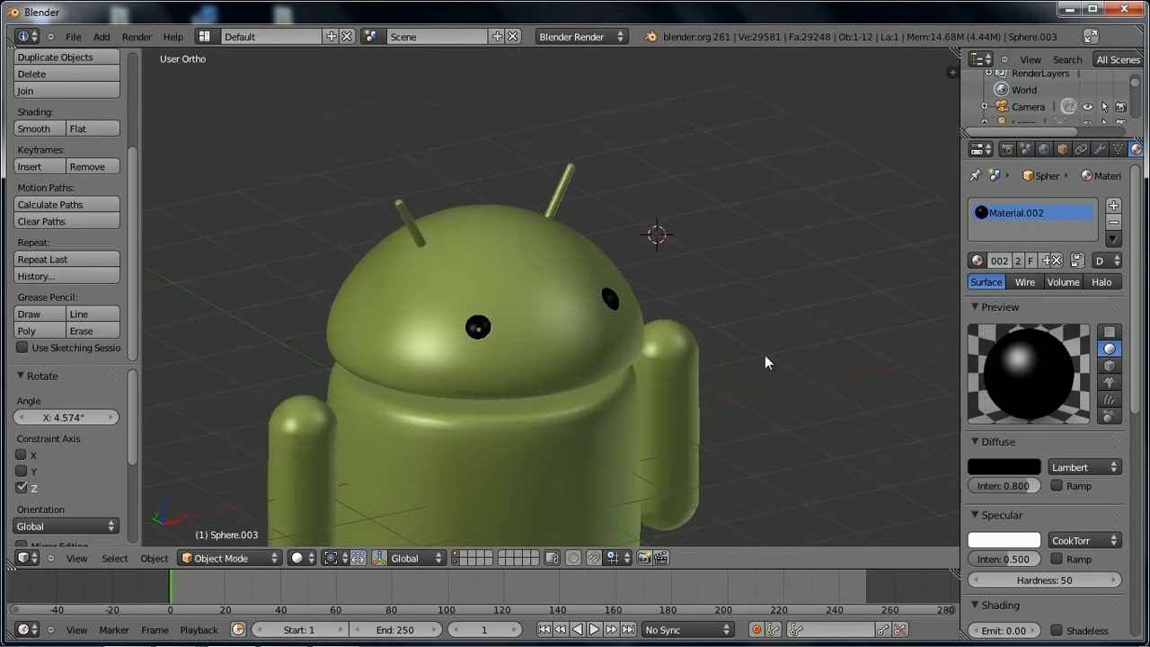
# - Render a test image of the robot from the camera and return to the 3D view
pyautogui.press('KP_0')
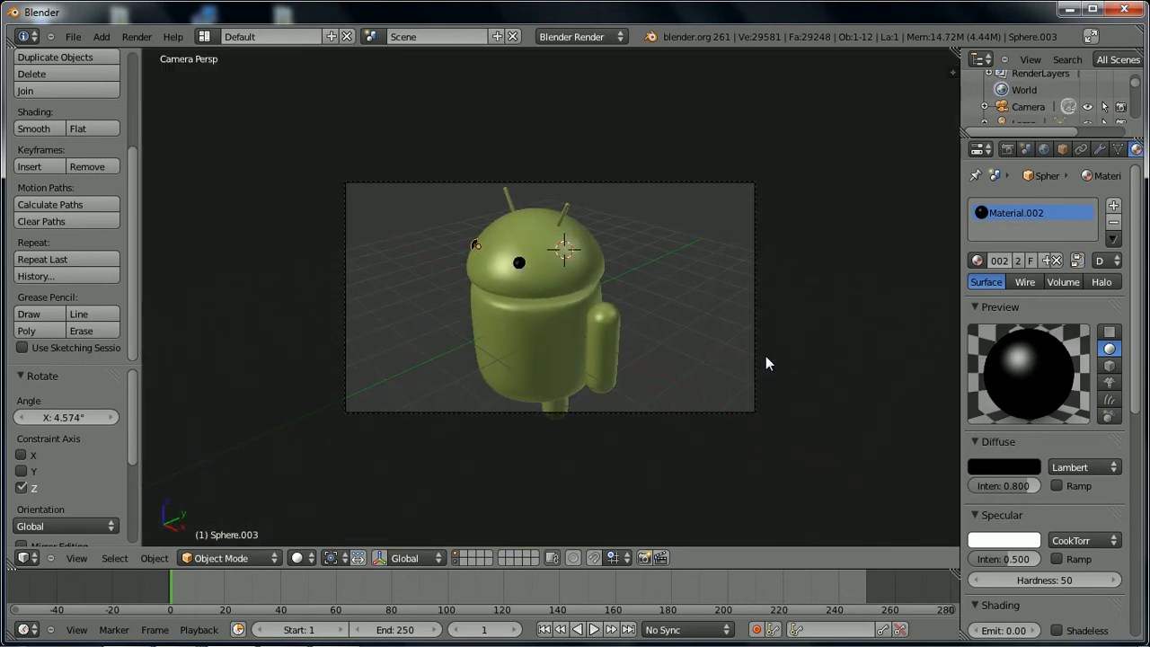
pyautogui.click(298, 248)
pyautogui.press('F12')
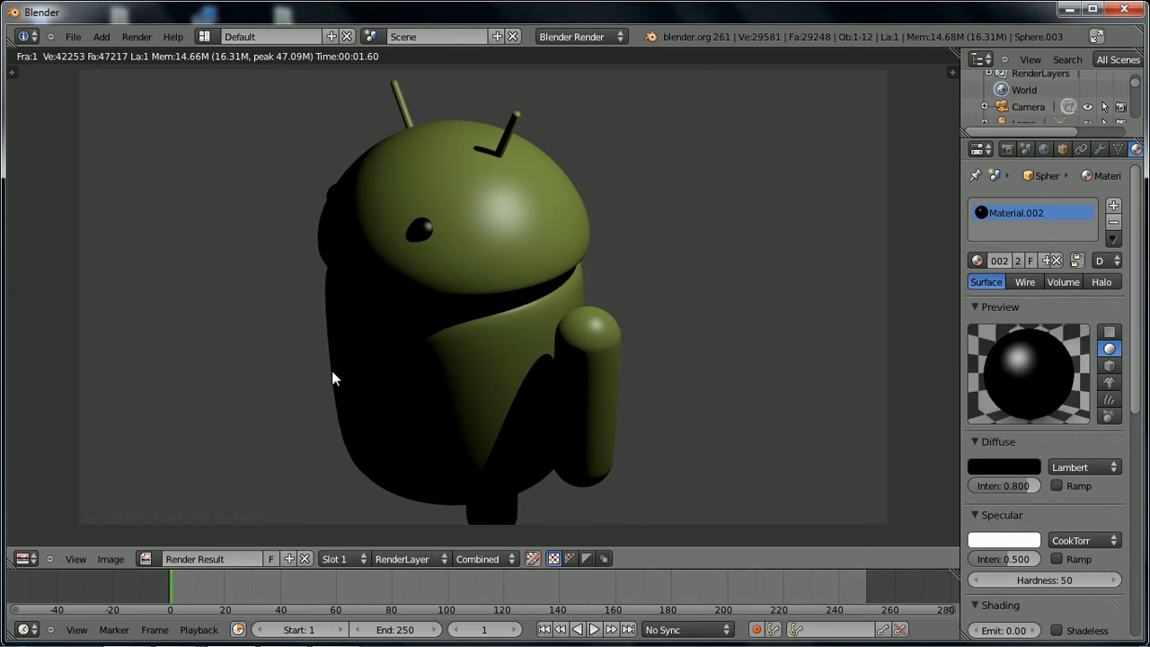
pyautogui.press('Escape')
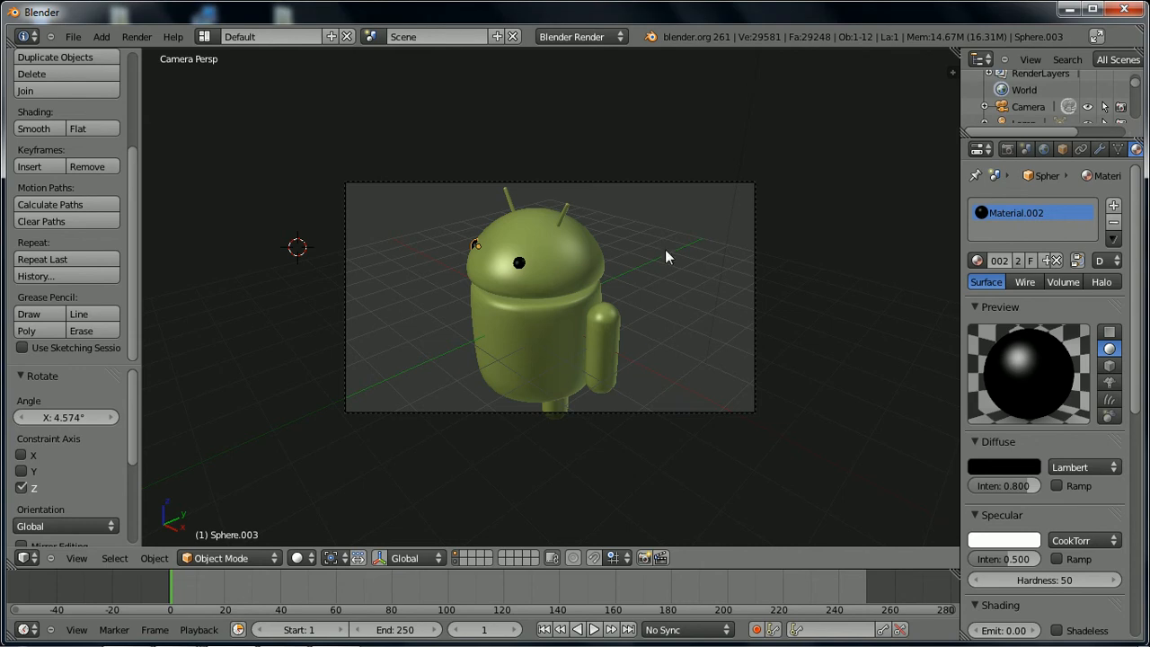
# - Add a spot lamp about 17 units out on the negative X side and rotate it about -83° in front view towards the robot
pyautogui.press('KP_7')
pyautogui.scroll(-6, 654, 302)
pyautogui.click(318, 296)
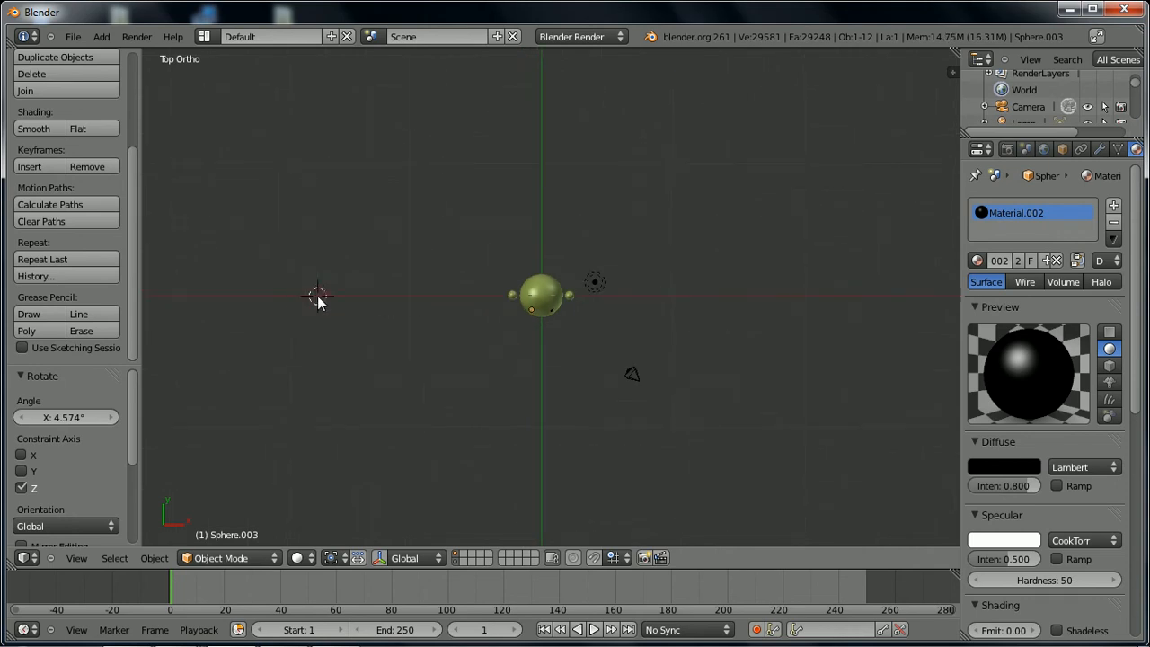
pyautogui.hotkey('shift', 'a')
pyautogui.moveTo(292, 485)
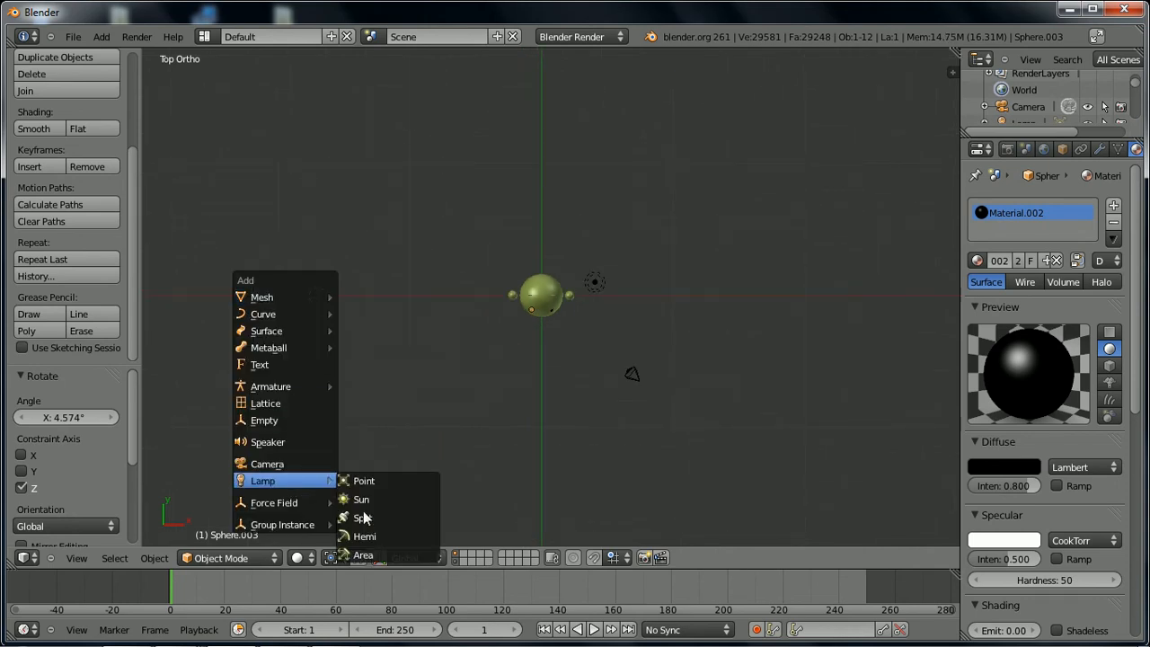
pyautogui.click(369, 519)
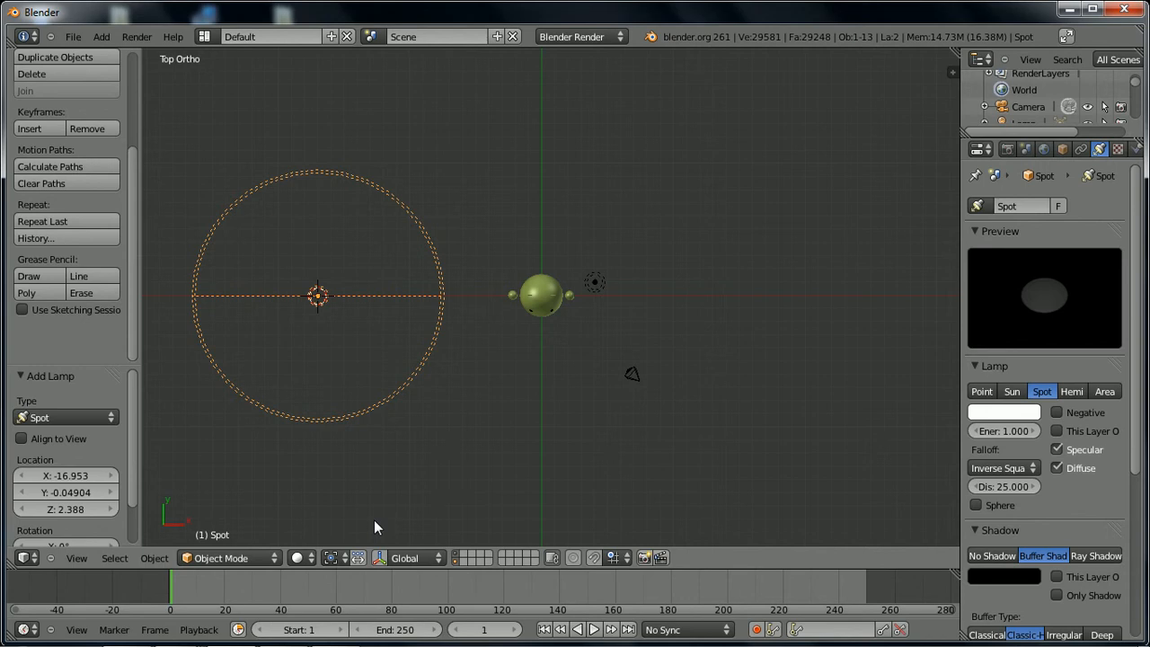
pyautogui.press('KP_1')
pyautogui.press('r')
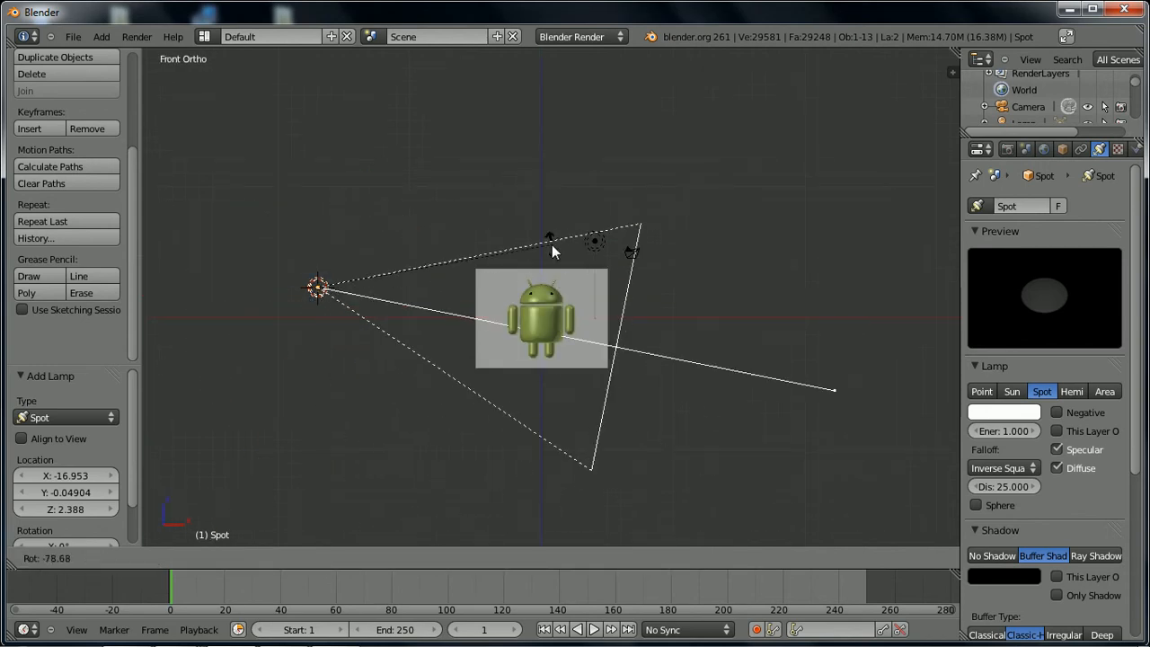
pyautogui.click(552, 226)
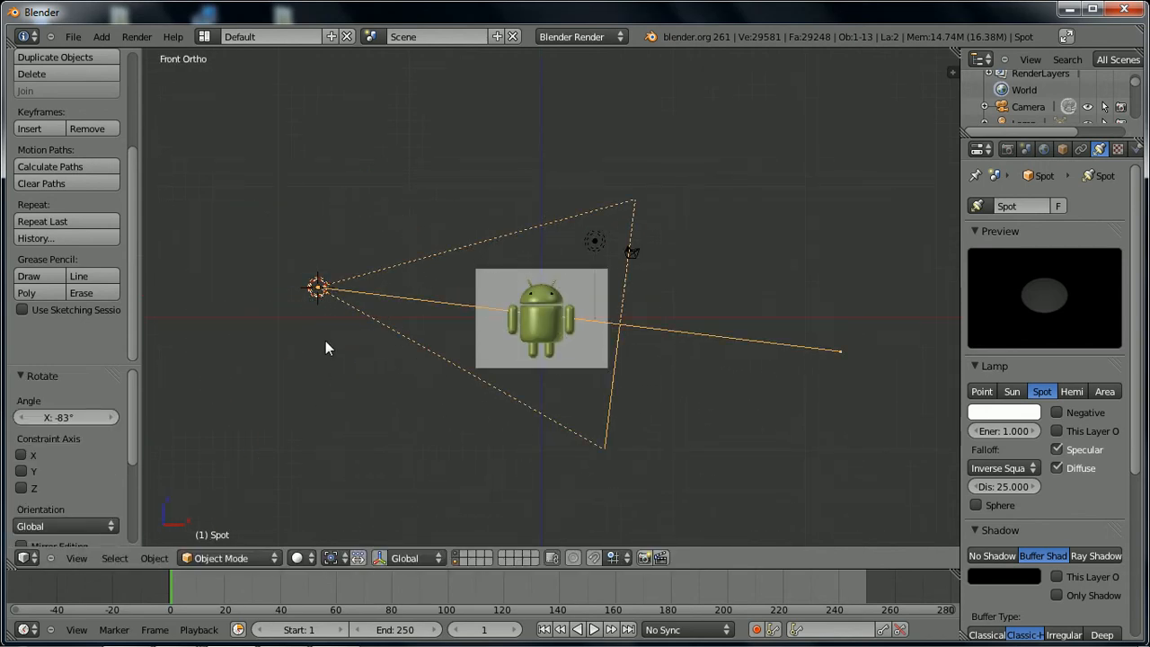
# - Duplicate the spot lamp to the positive X side, rotate it about 148.9° towards the robot, and move it about 5.5 in X and -1.0 in Z
pyautogui.hotkey('shift', 'd')
pyautogui.click(704, 290)
pyautogui.press('r')
pyautogui.click(497, 210)
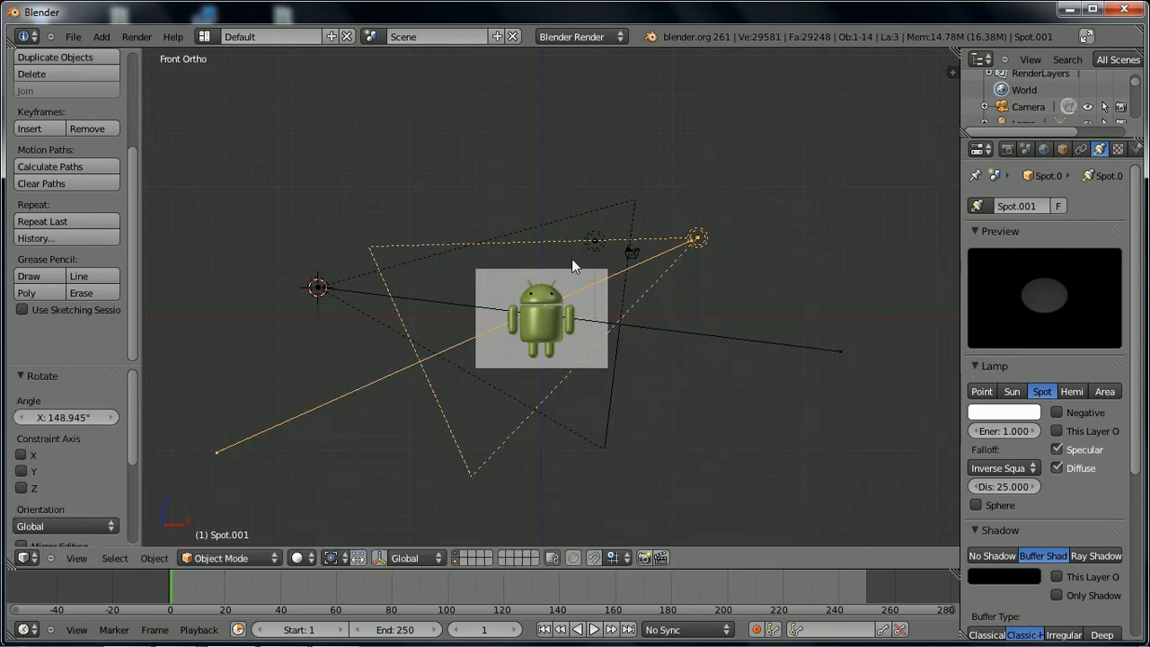
pyautogui.press('g')
pyautogui.click(826, 310)
# - Move the original spot lamp about 16.0 in X, -16.8 in Y and 6.5 in Z, and rotate it about -101.7° towards the robot
pyautogui.moveTo(823, 316); pyautogui.dragTo(641, 508, button='middle')
pyautogui.rightClick(631, 505)
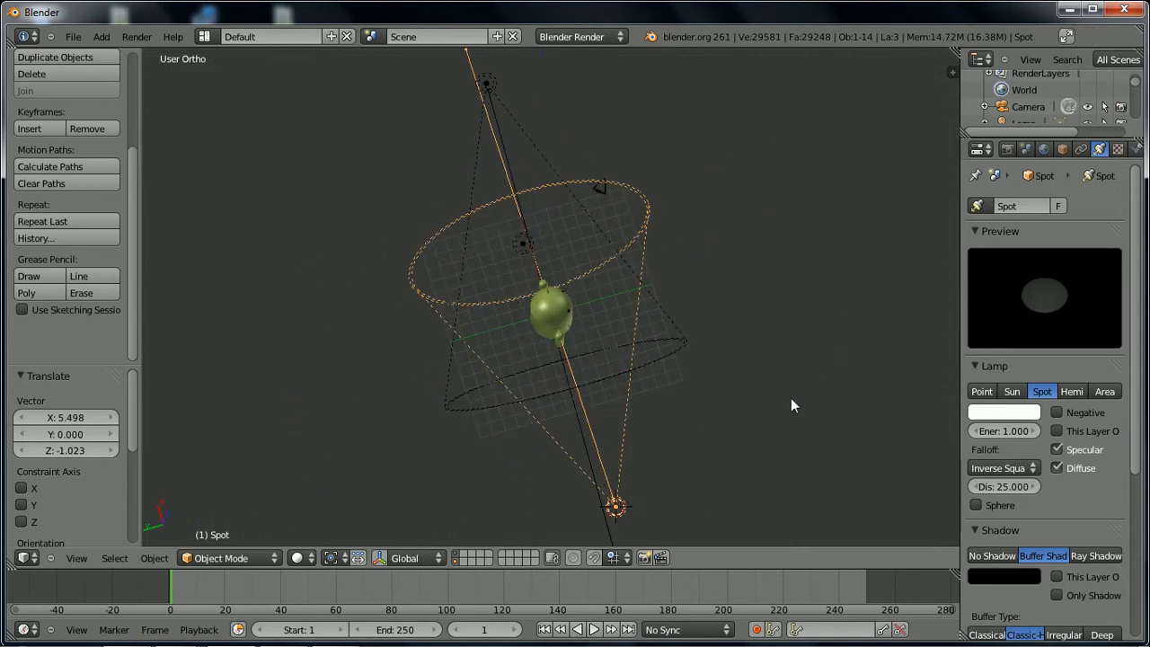
pyautogui.press('g')
pyautogui.click(885, 167)
pyautogui.press('r')
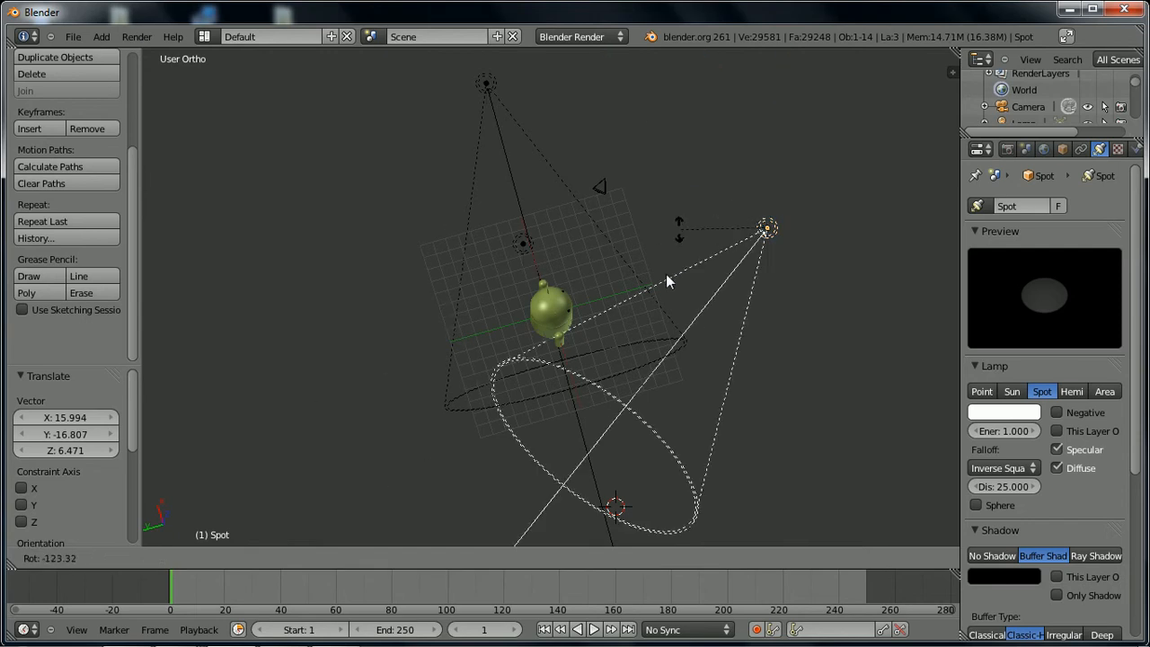
pyautogui.click(630, 176)
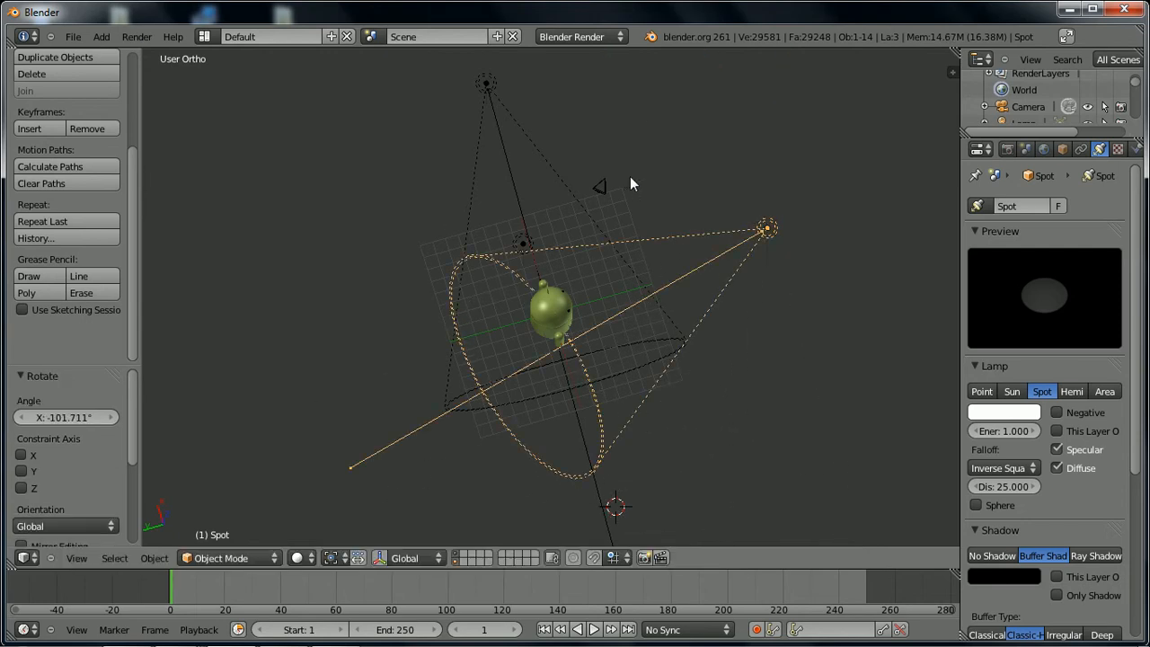
# - Render the camera view to check the new spot lighting, and return to the 3D view
pyautogui.press('KP_0')
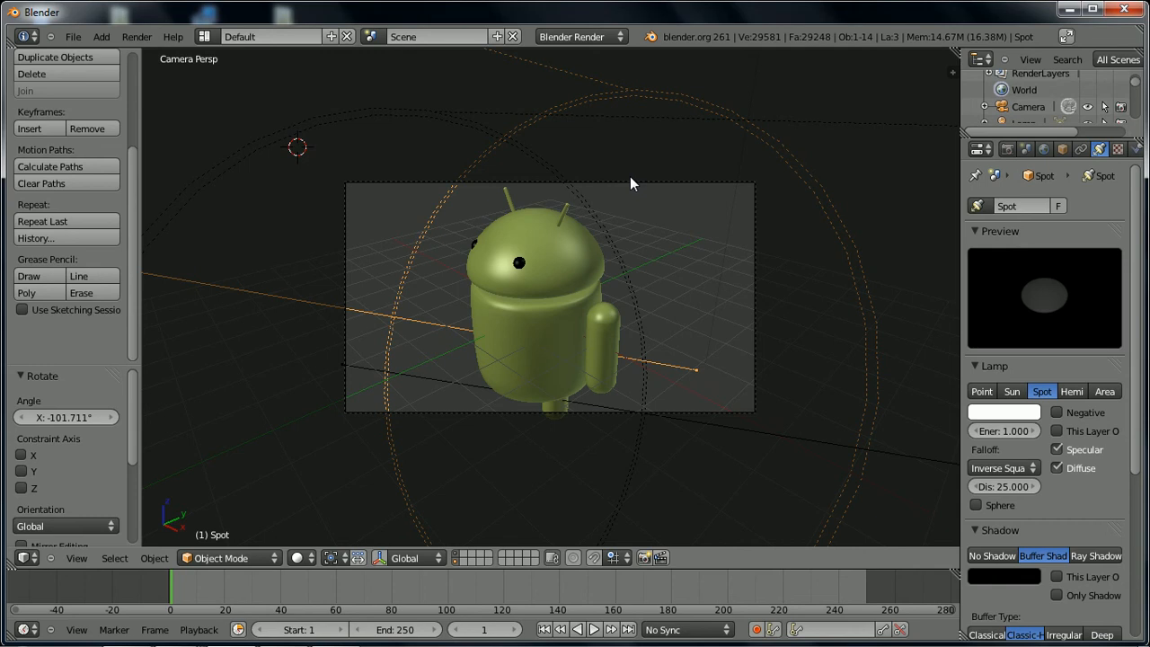
pyautogui.press('F12')
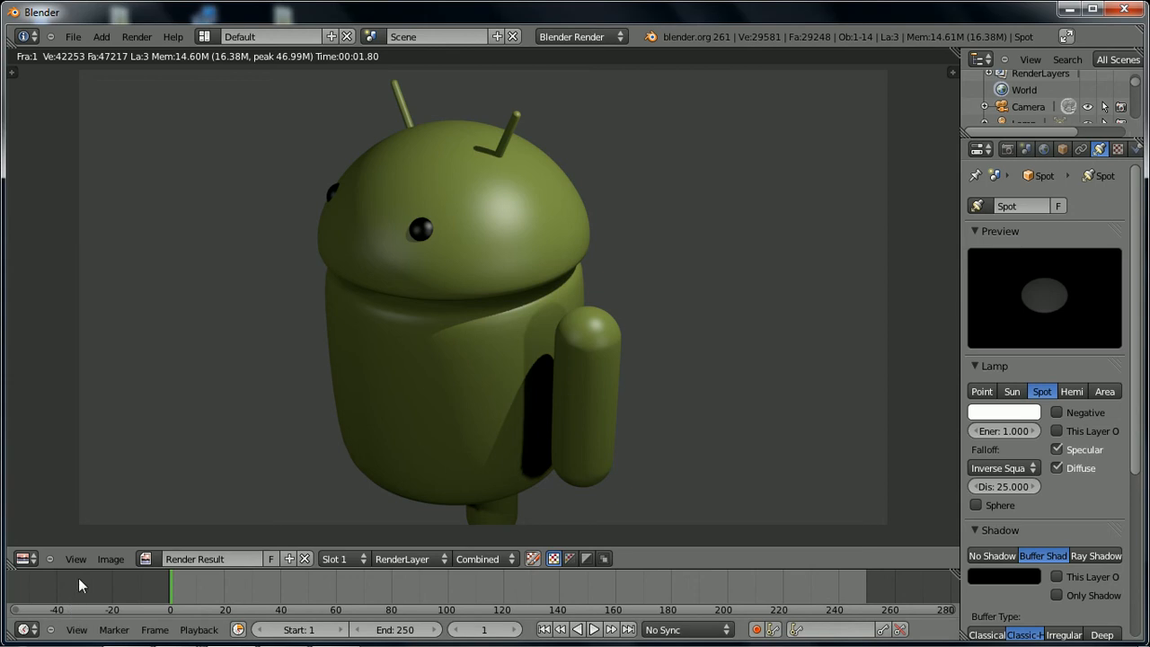
pyautogui.click(24, 559)
pyautogui.click(36, 561)
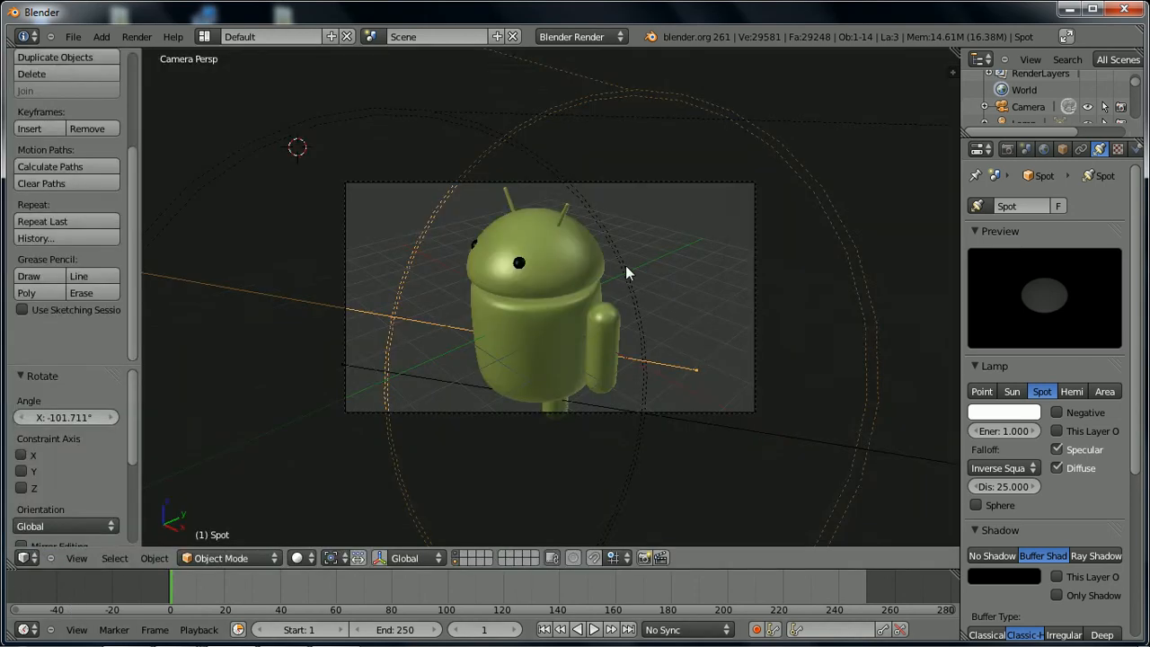
# - Show only the layer containing the eyes in right side view and select both eyes
pyautogui.scroll(-3, 626, 266)
pyautogui.press('KP_3')
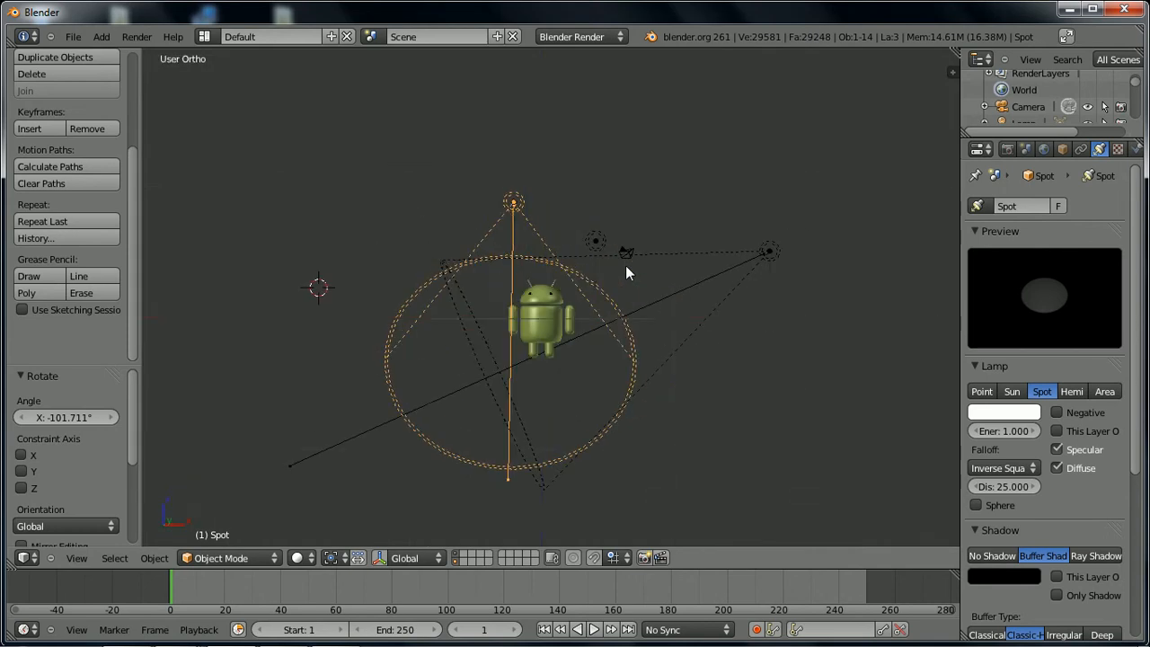
pyautogui.scroll(8, 588, 288)
pyautogui.moveTo(588, 288); pyautogui.dragTo(513, 405, button='middle')
pyautogui.press('KP_3')
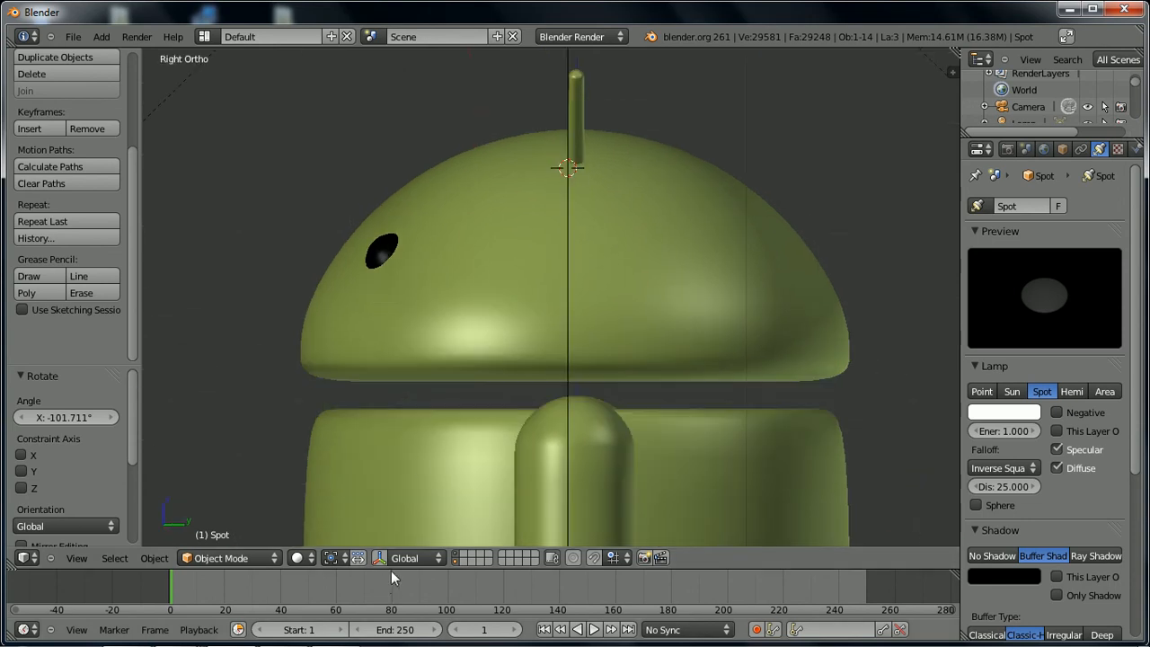
pyautogui.click(453, 555)
pyautogui.rightClick(384, 256)
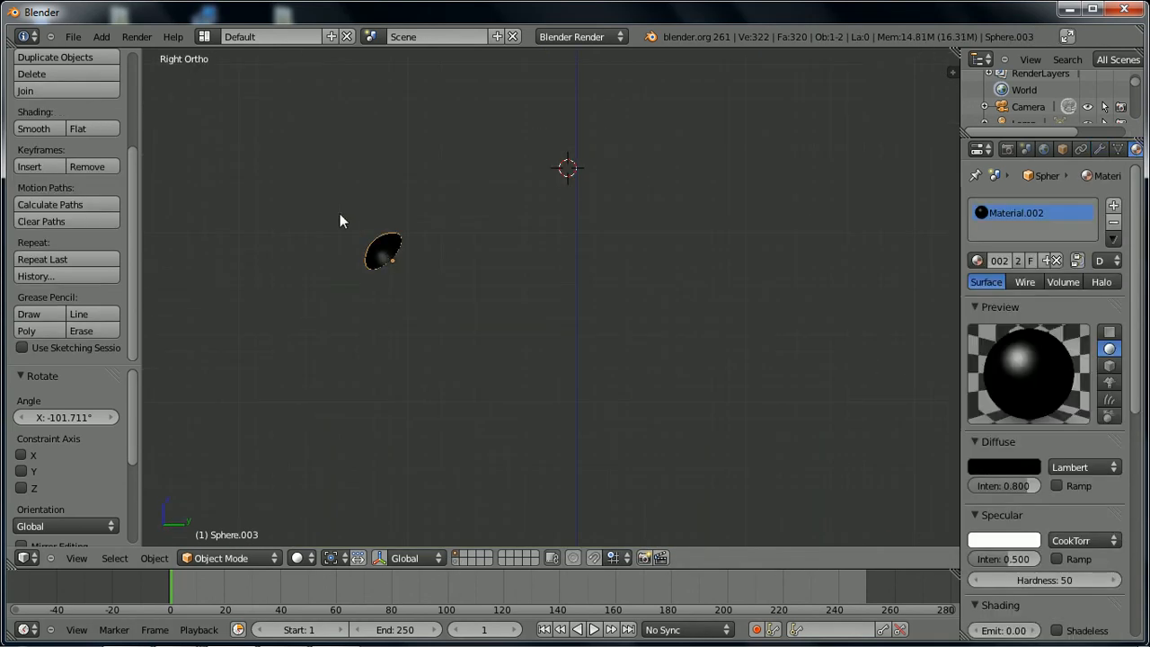
pyautogui.press('n')
pyautogui.press('b')
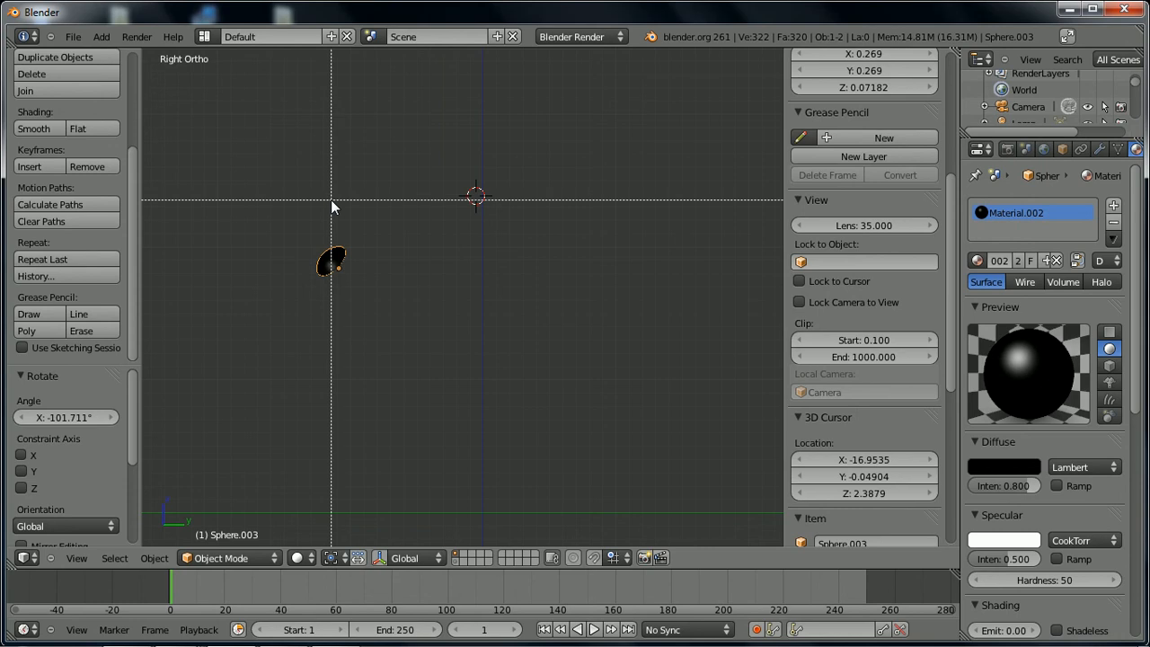
pyautogui.moveTo(304, 194); pyautogui.dragTo(483, 420)
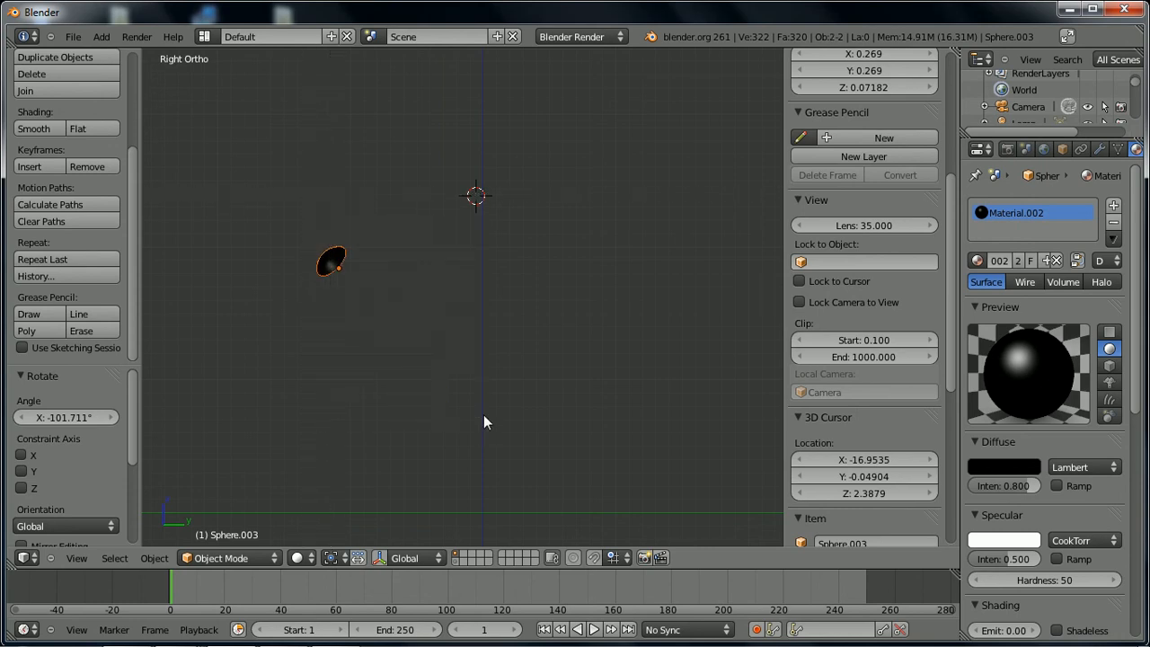
pyautogui.press('n')
pyautogui.moveTo(358, 303); pyautogui.dragTo(381, 339, button='middle')
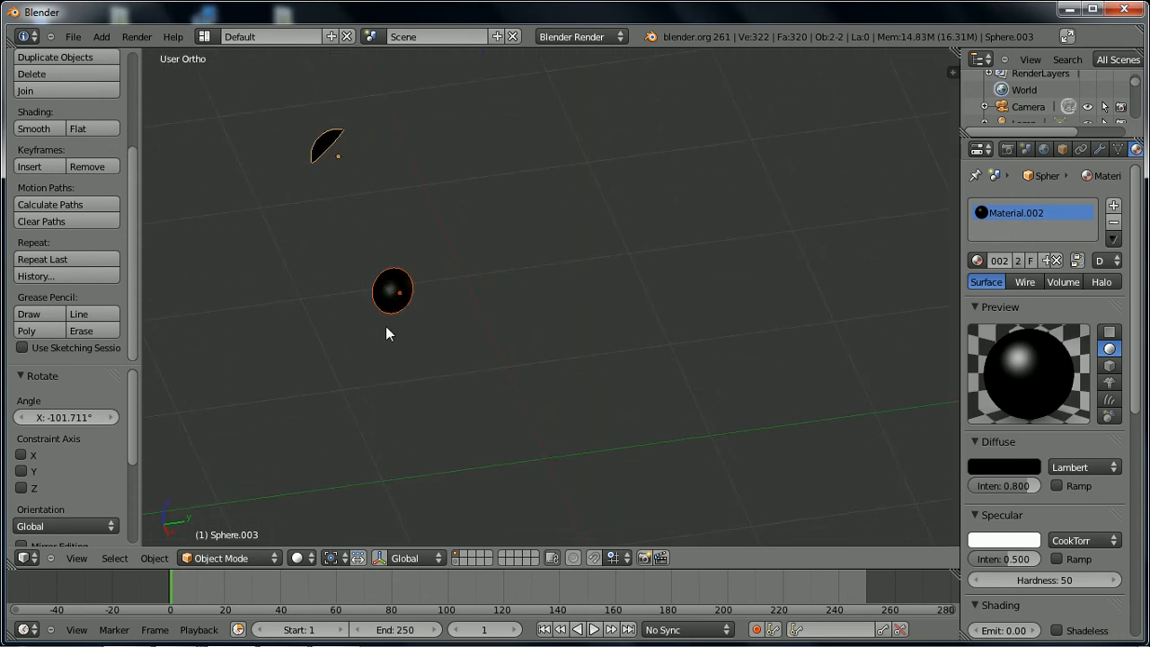
pyautogui.press('KP_3')
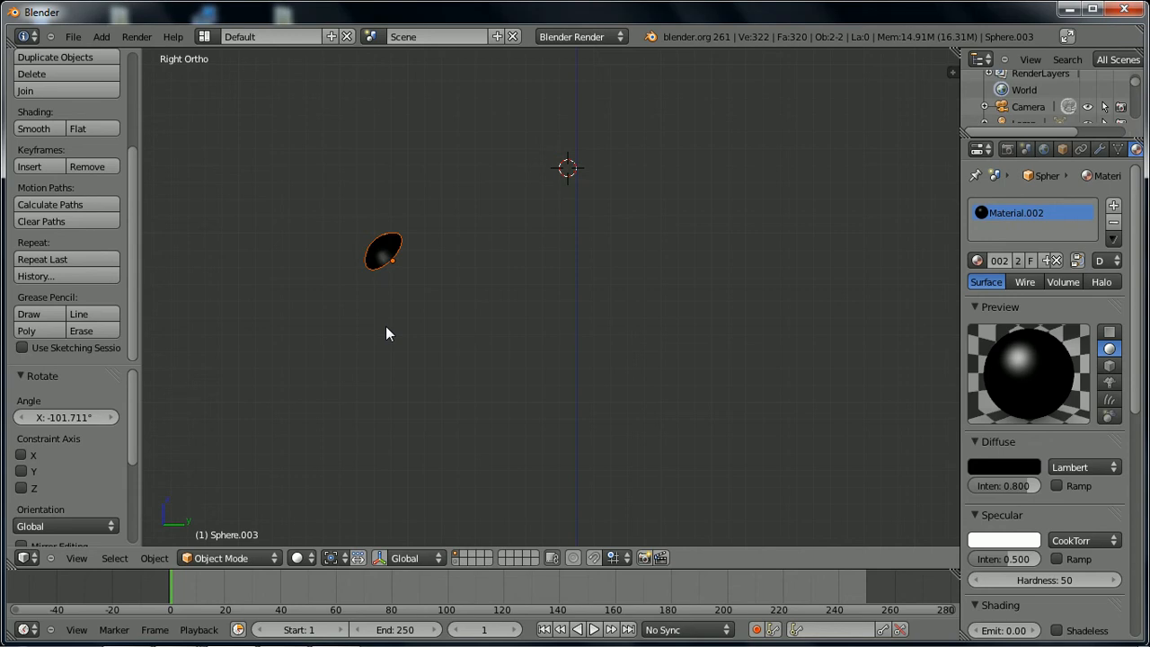
# - Show the robot's body layer together with the eyes and move both eyes about 0.04 along the Y axis into the head
pyautogui.keyDown('shift'); pyautogui.click(457, 561); pyautogui.keyUp('shift')
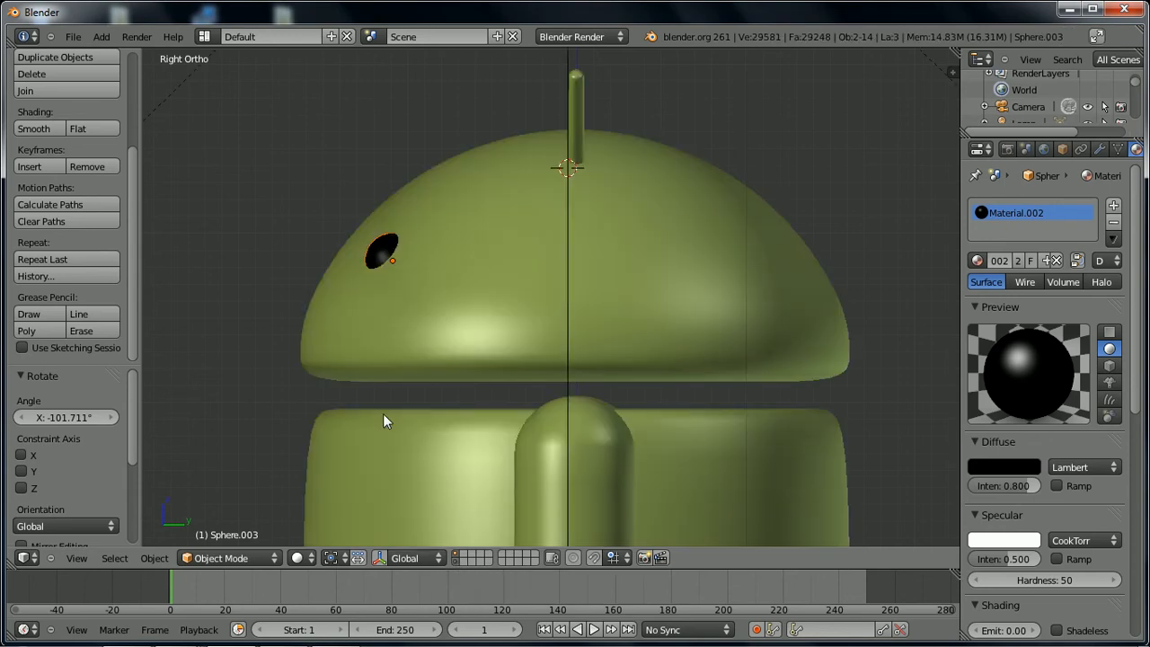
pyautogui.press('g')
pyautogui.press('y')
pyautogui.click(390, 415)
pyautogui.moveTo(310, 354); pyautogui.dragTo(487, 369, button='middle')
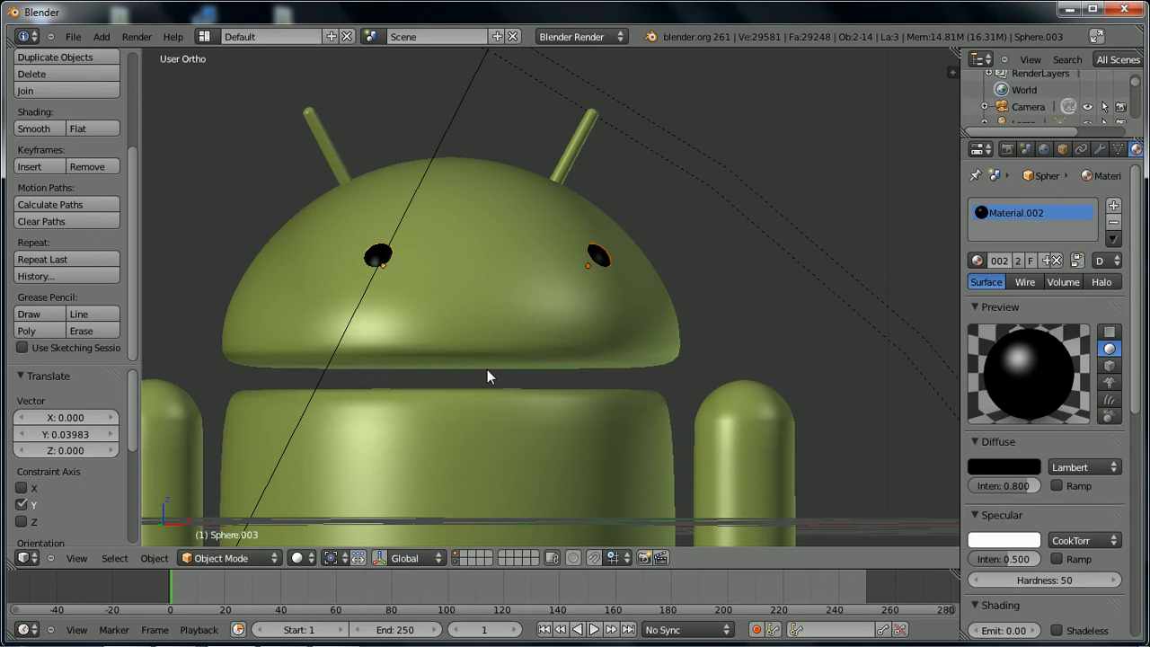
# - Render the scene again to check the moved eyes on the head
pyautogui.press('F12')
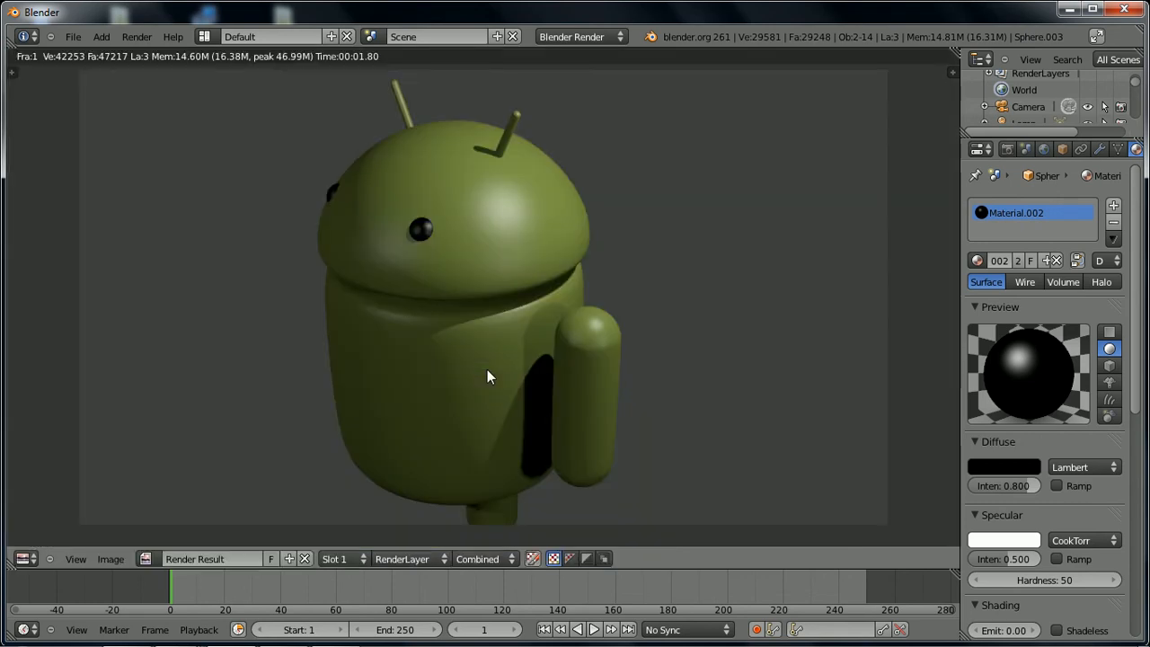
pyautogui.press('Escape')
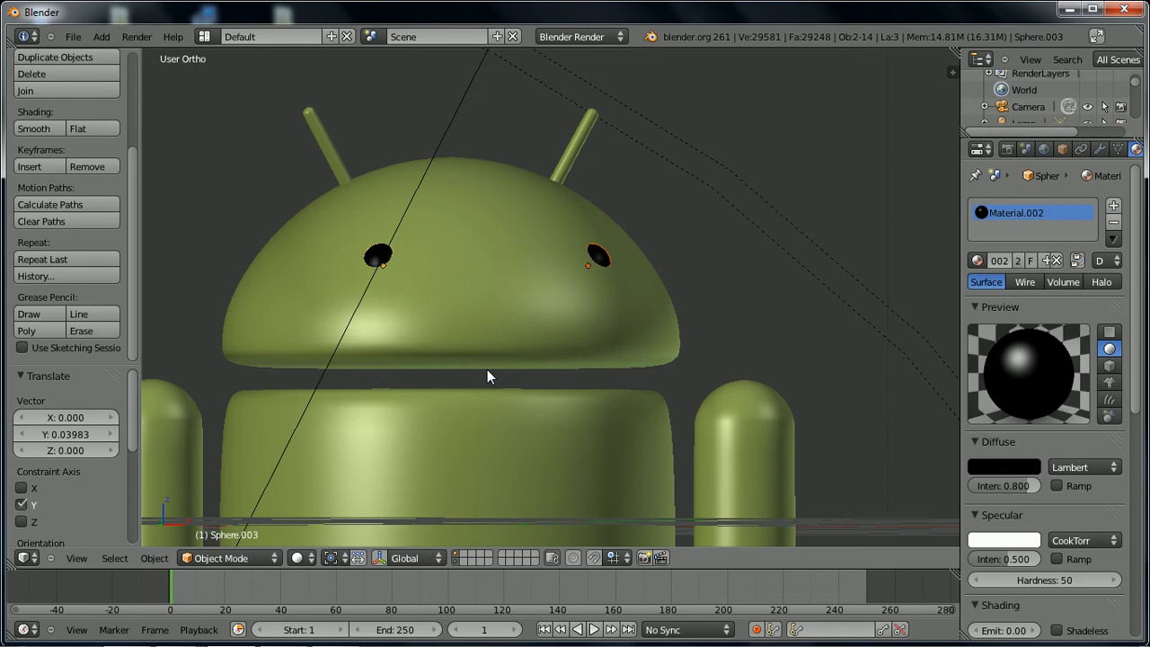
pyautogui.press('F12')
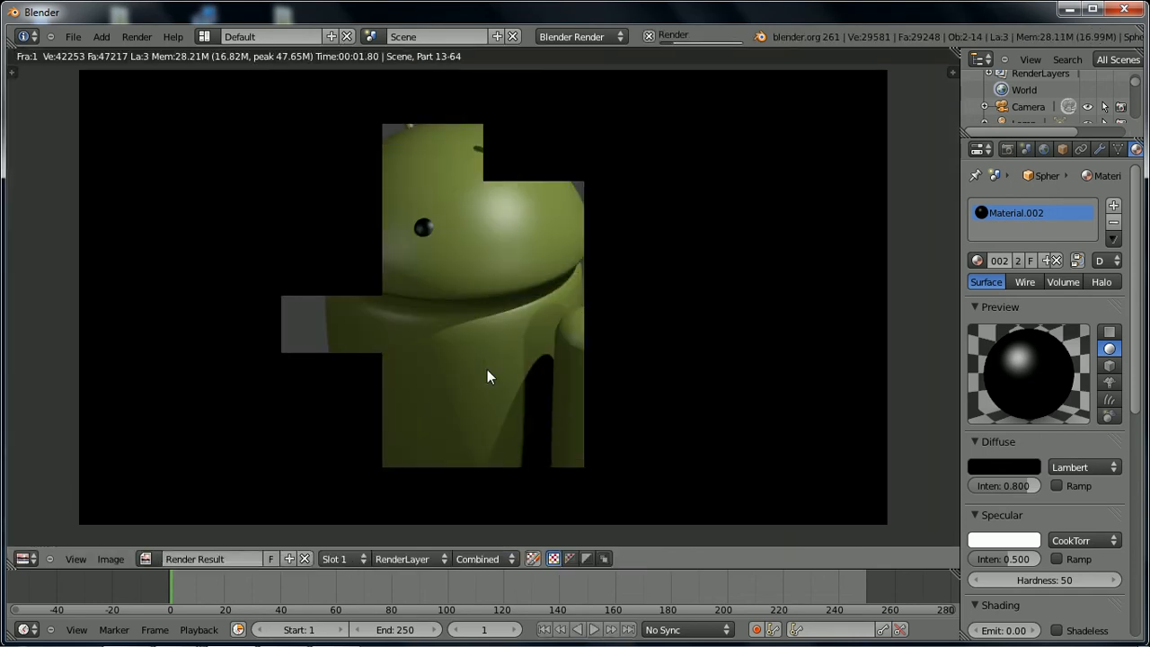